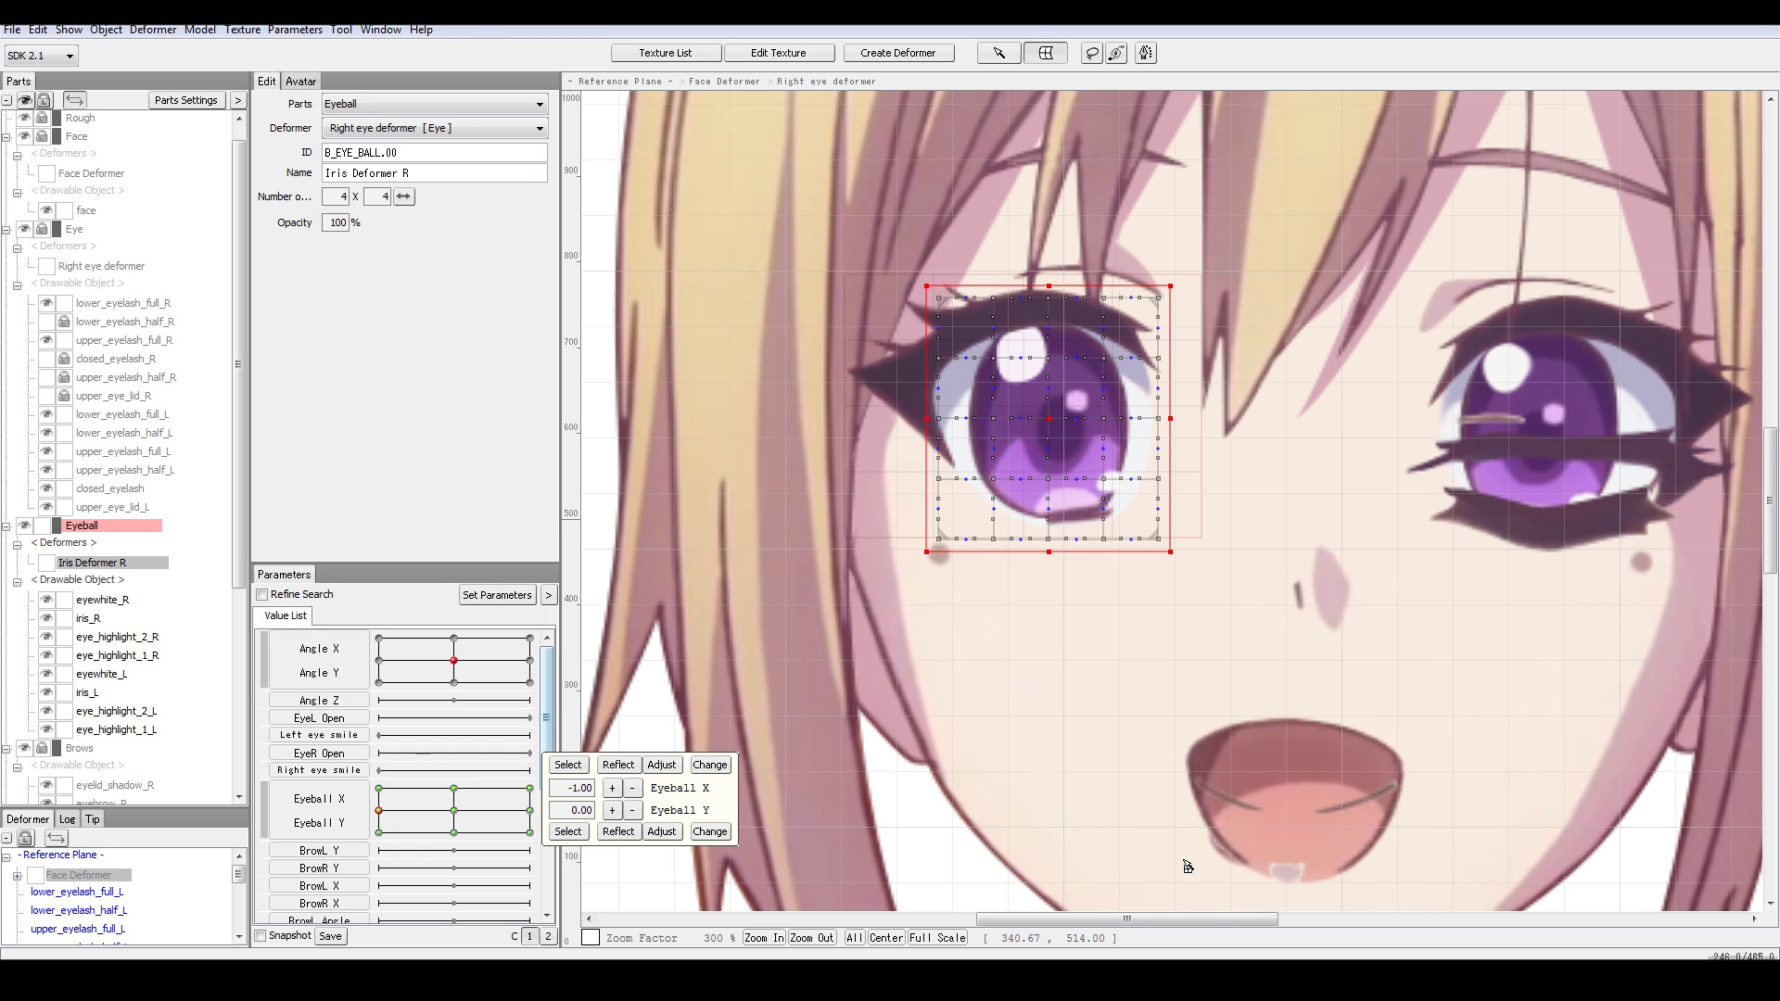
- Preview Iris Deformer R across the Eyeball X and Eyeball Y range, including the 1.00, -1.00 and -1.00, 1.00 corners
mouse_move(432, 807)
mouse_down()
mouse_move(519, 803)
mouse_move(412, 767)
mouse_move(358, 831)
mouse_move(520, 803)
mouse_move(406, 820)
mouse_move(413, 776)
mouse_move(570, 749)
mouse_move(374, 737)
mouse_move(399, 834)
mouse_move(516, 871)
mouse_move(557, 774)
mouse_move(461, 815)
mouse_up()
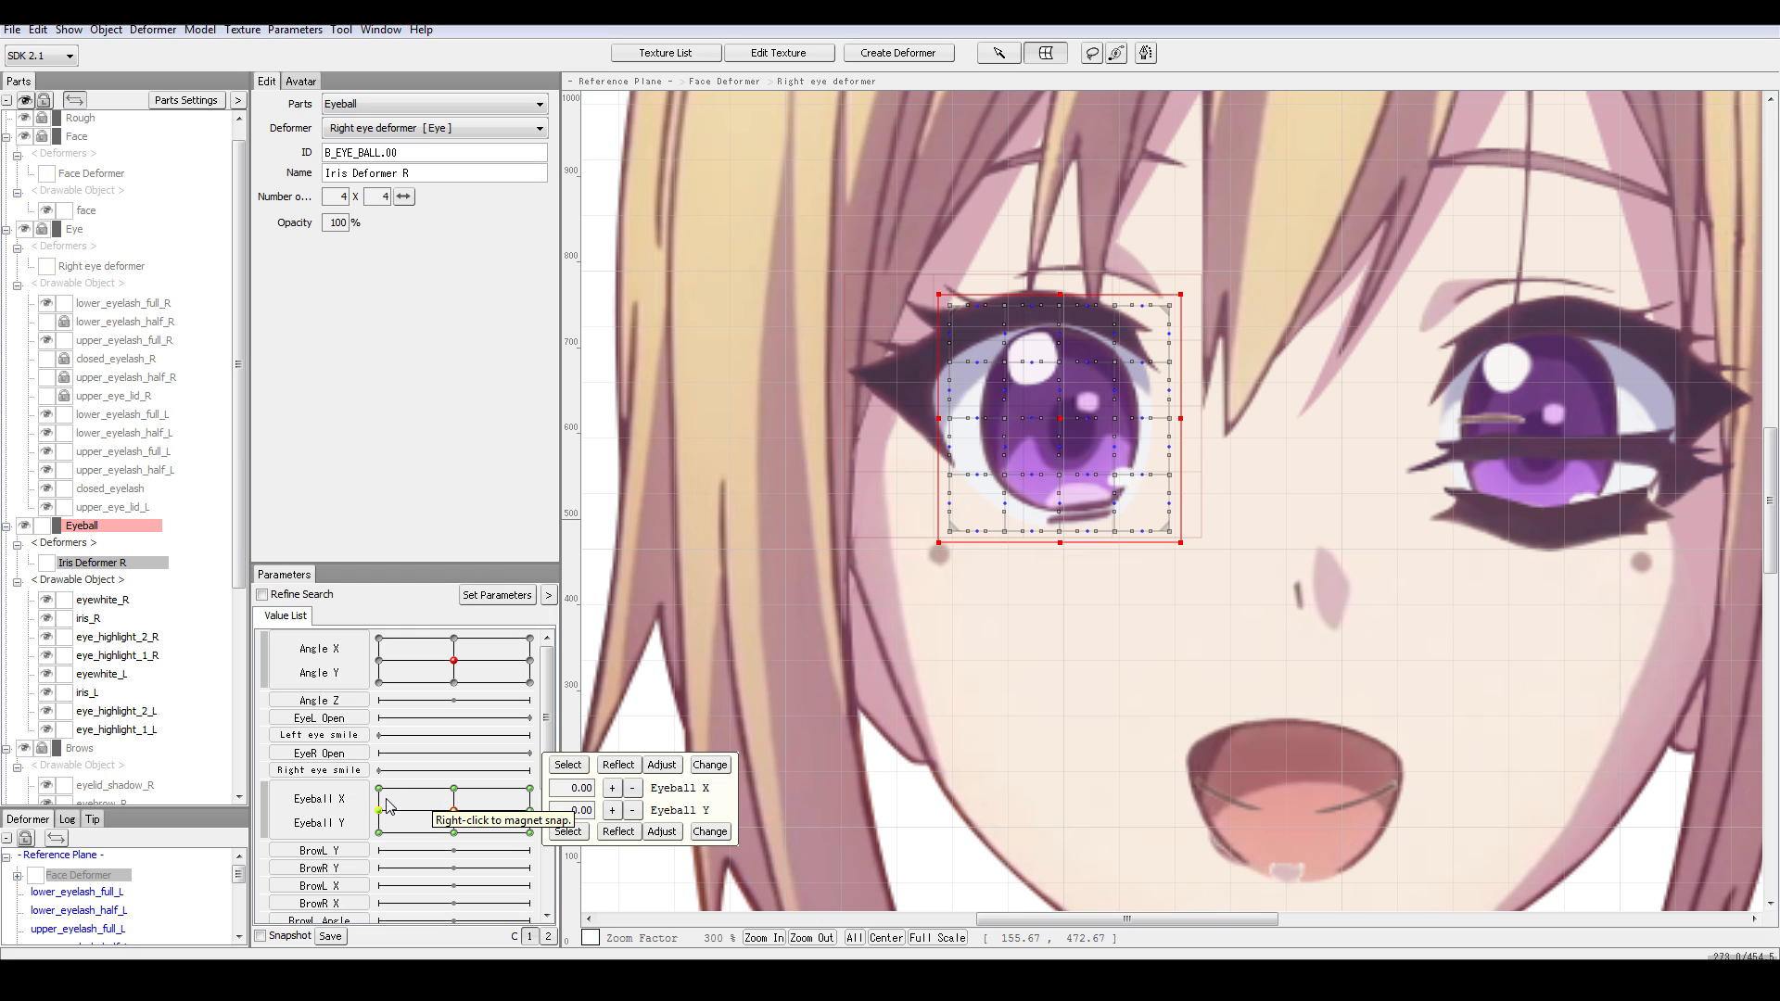
drag(387, 795, 595, 866)
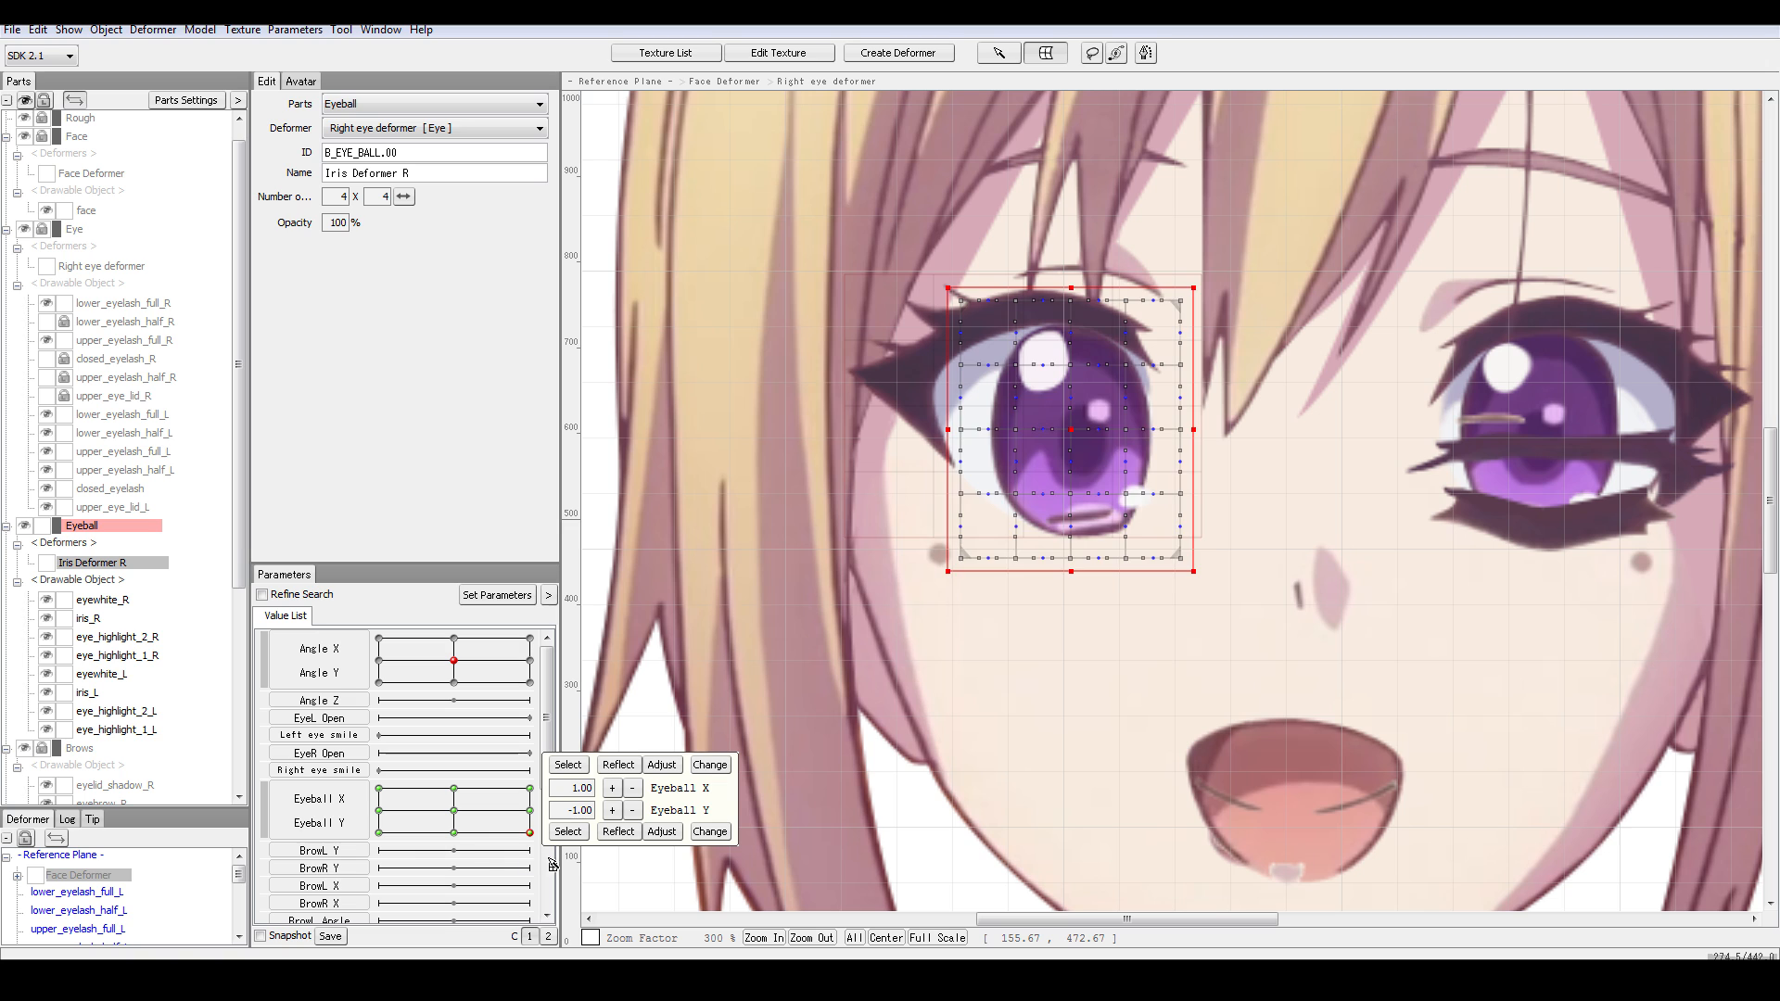
drag(421, 854, 380, 788)
click(296, 724)
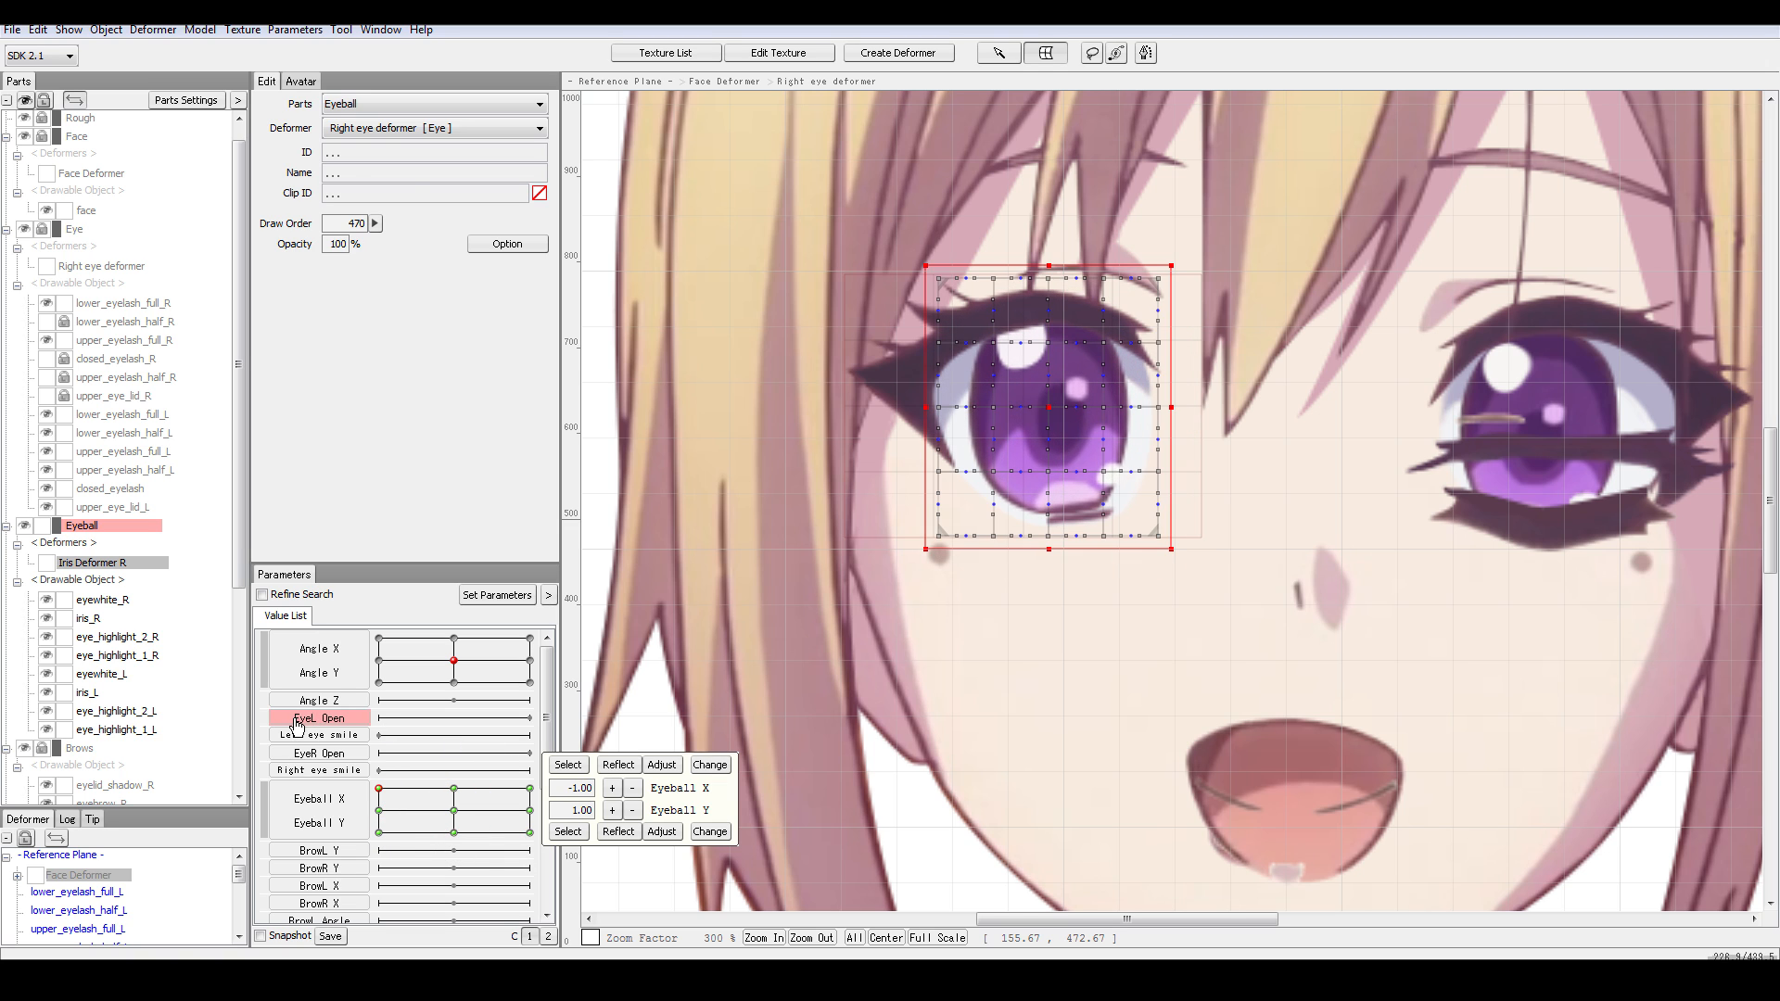
- Compare the right iris at Eyeball X -1.00 between Eyeball Y 1.00 and Eyeball Y 0.00
drag(379, 789, 380, 811)
click(382, 794)
click(383, 812)
click(383, 790)
mouse_move(376, 790)
mouse_down()
mouse_move(363, 809)
mouse_move(381, 819)
mouse_move(378, 787)
mouse_up()
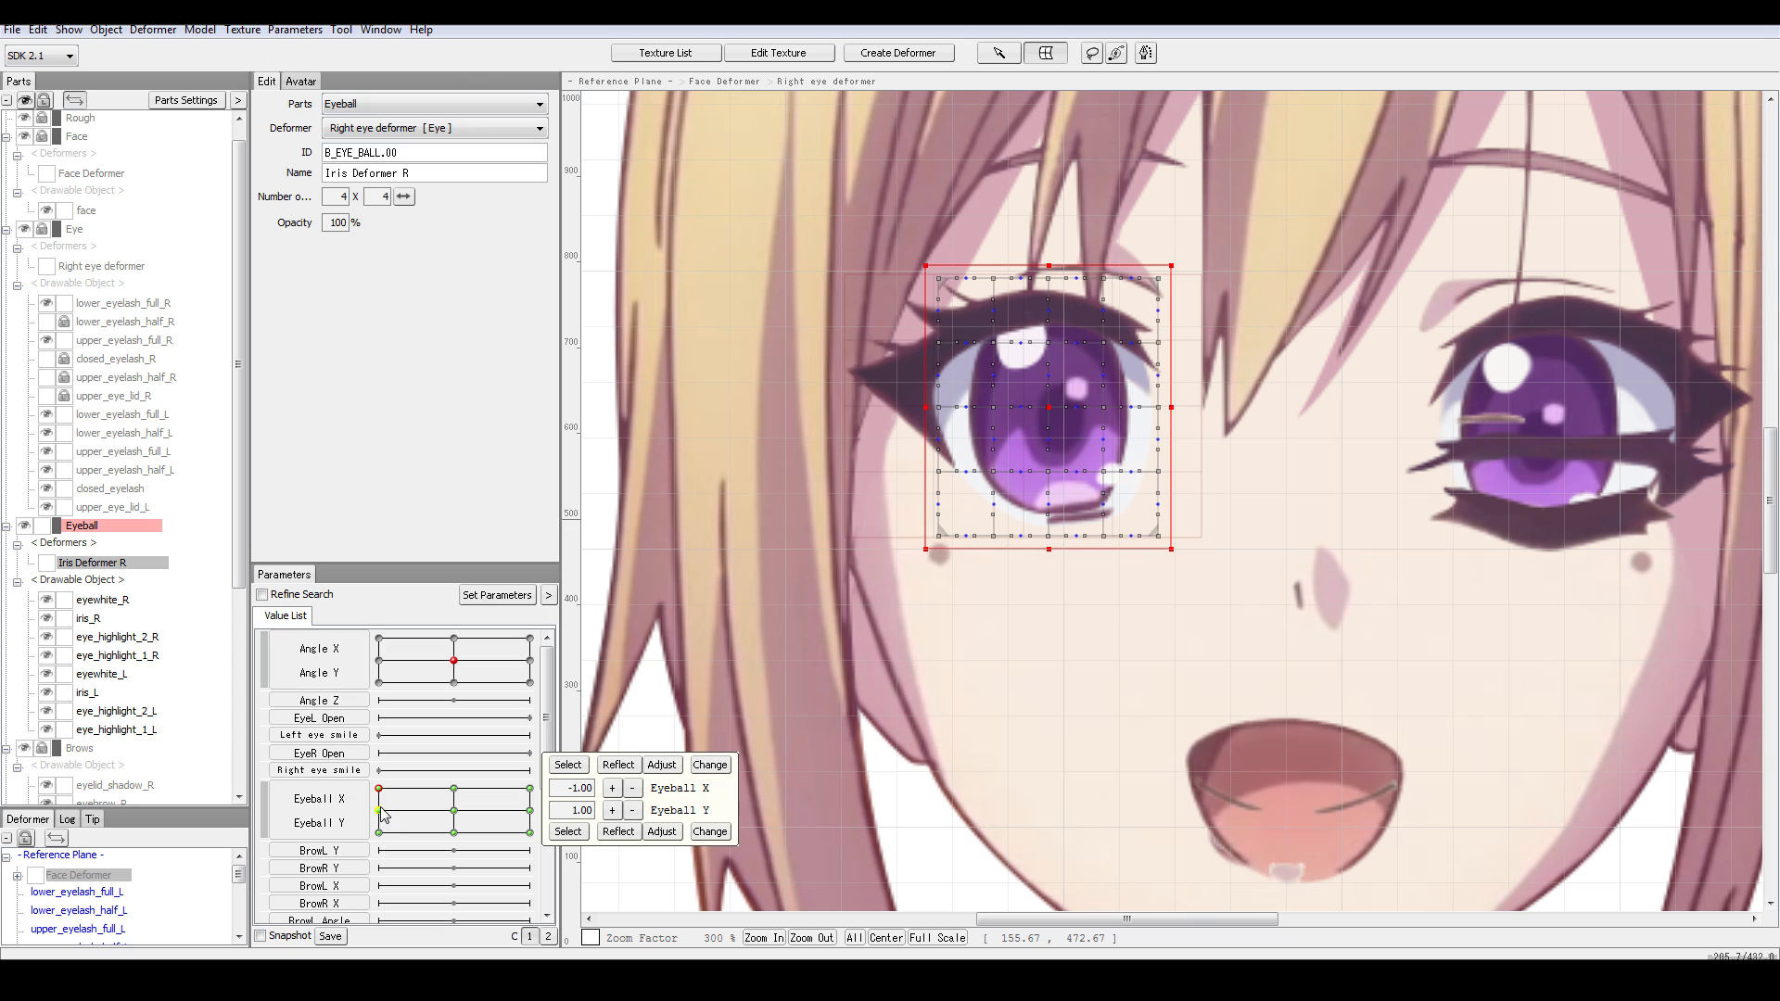
click(383, 813)
click(380, 788)
- Compare the right iris at Eyeball Y 1.00 between Eyeball X -1.00 and Eyeball X 0.00
click(455, 793)
click(380, 790)
click(454, 790)
click(379, 791)
click(453, 790)
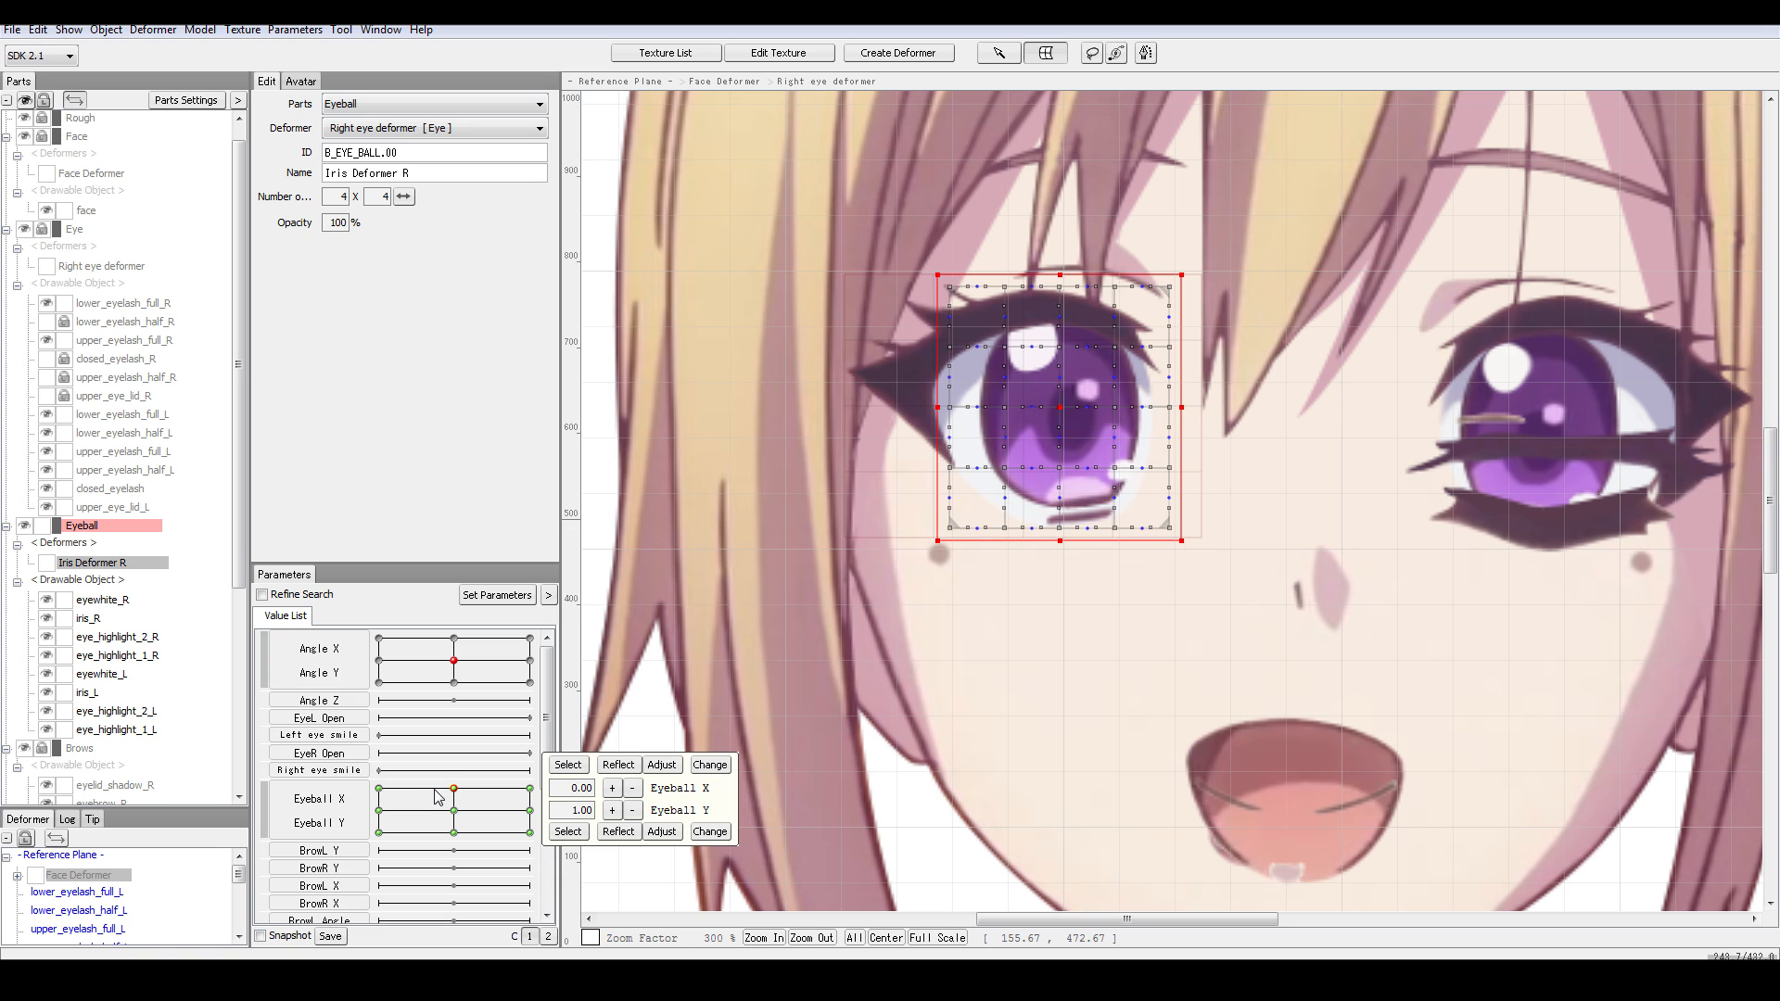
click(380, 790)
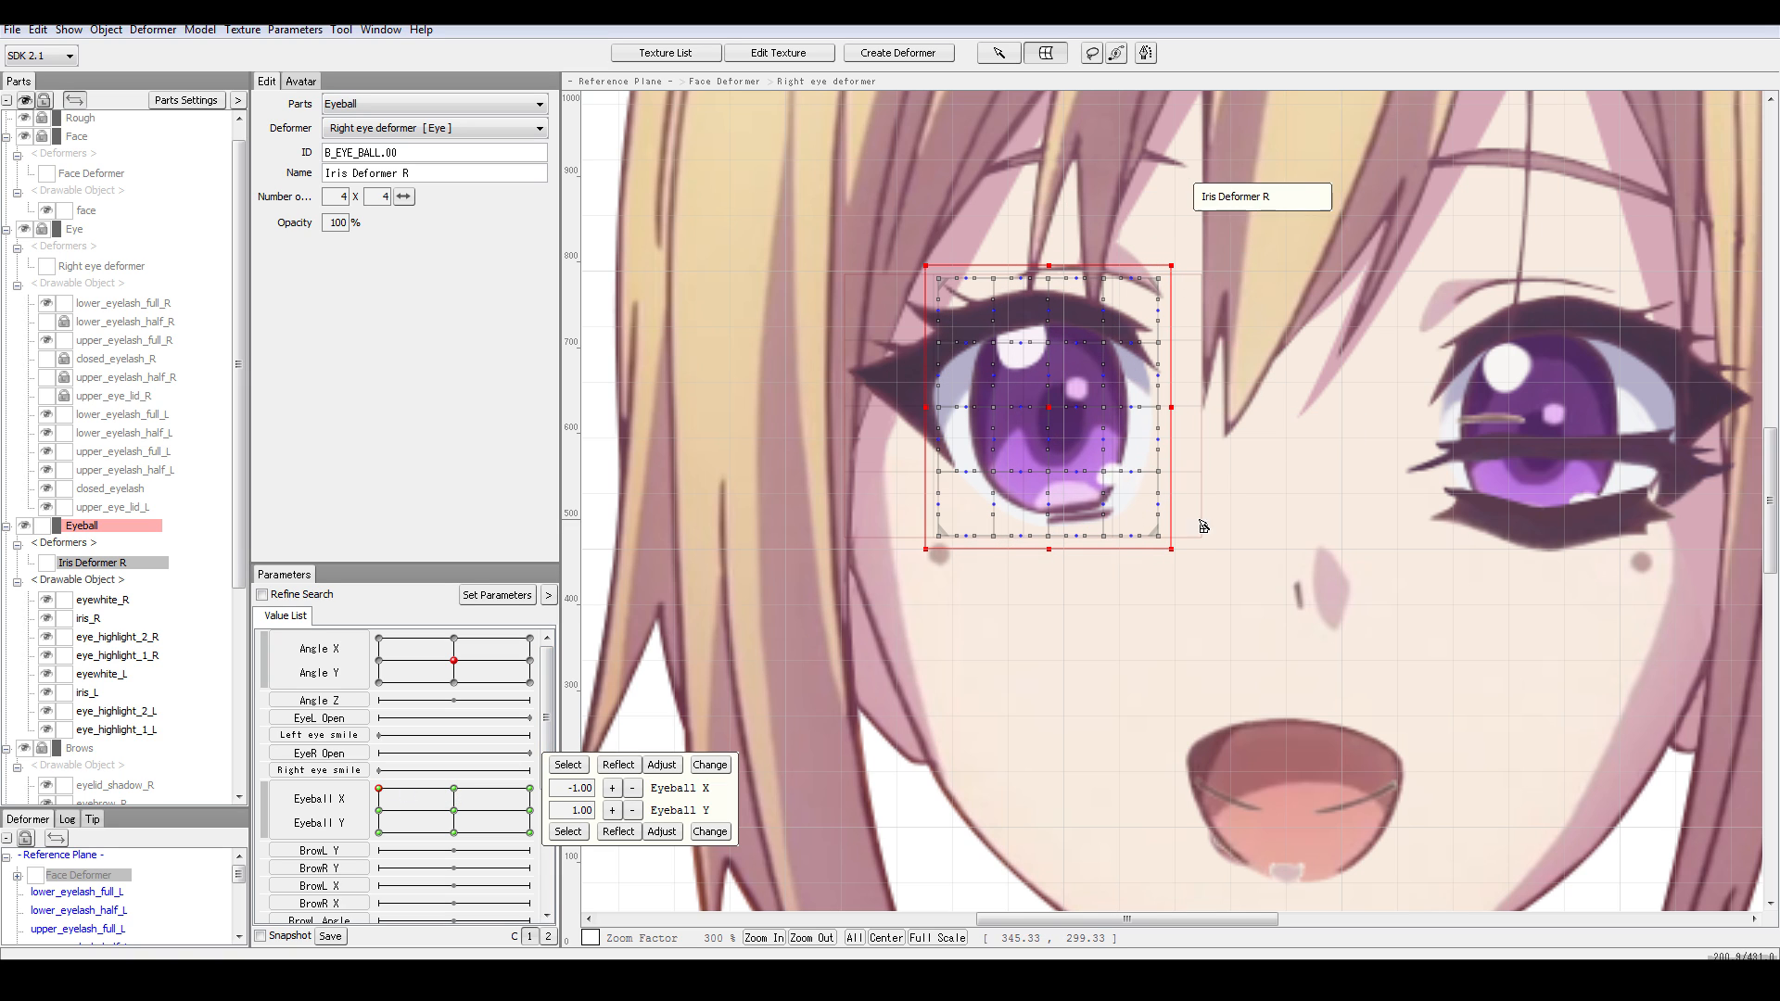
click(453, 790)
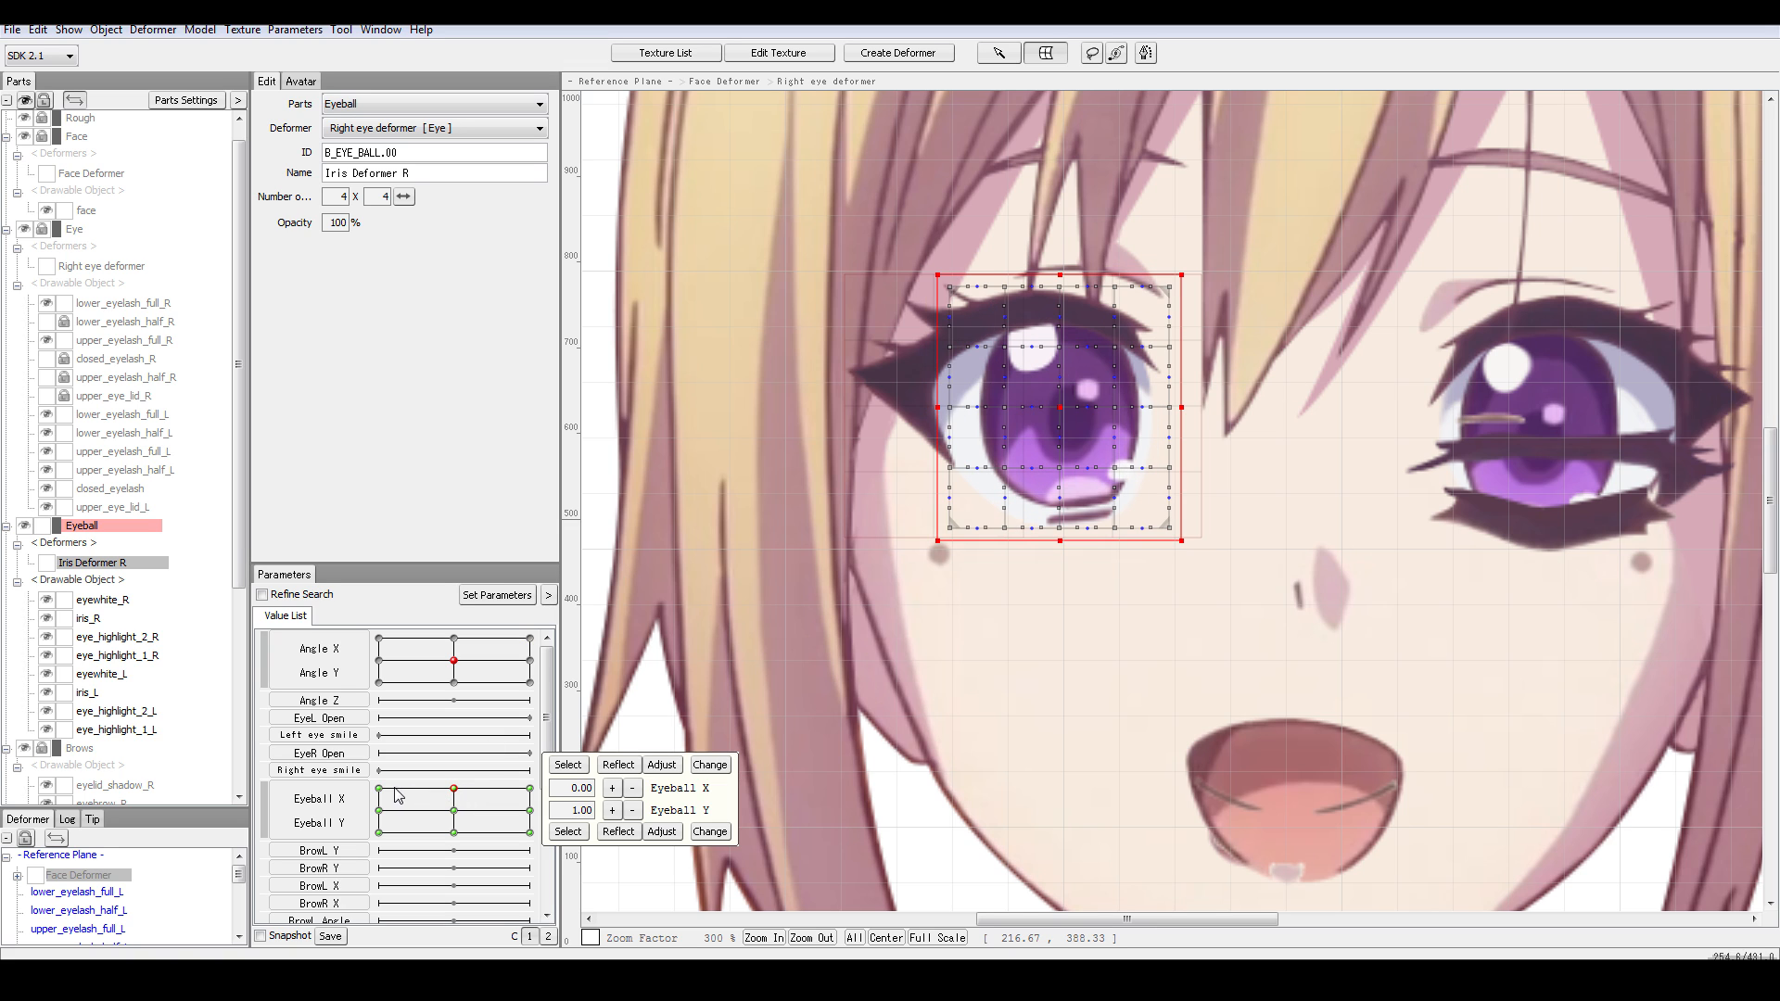
- Check the right iris at the outer Eyeball X and Y keyforms, finishing at Eyeball X -1.00, Y 0.00
click(379, 810)
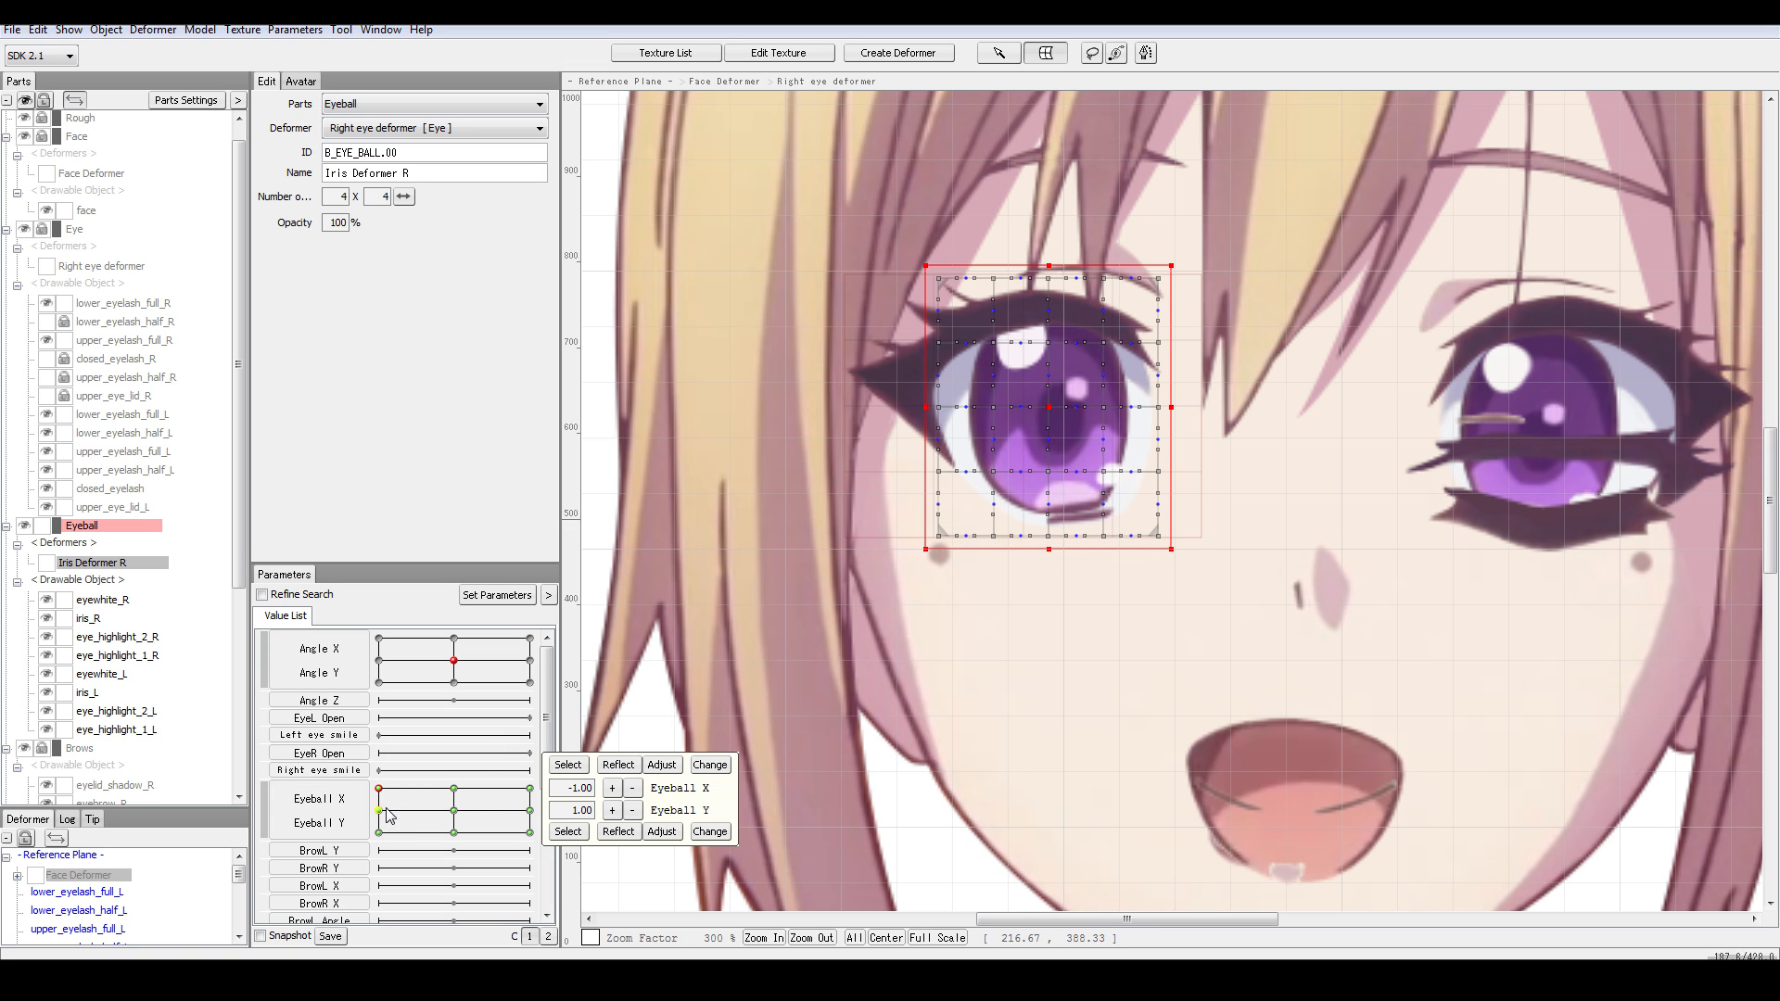
click(453, 789)
click(379, 789)
click(379, 810)
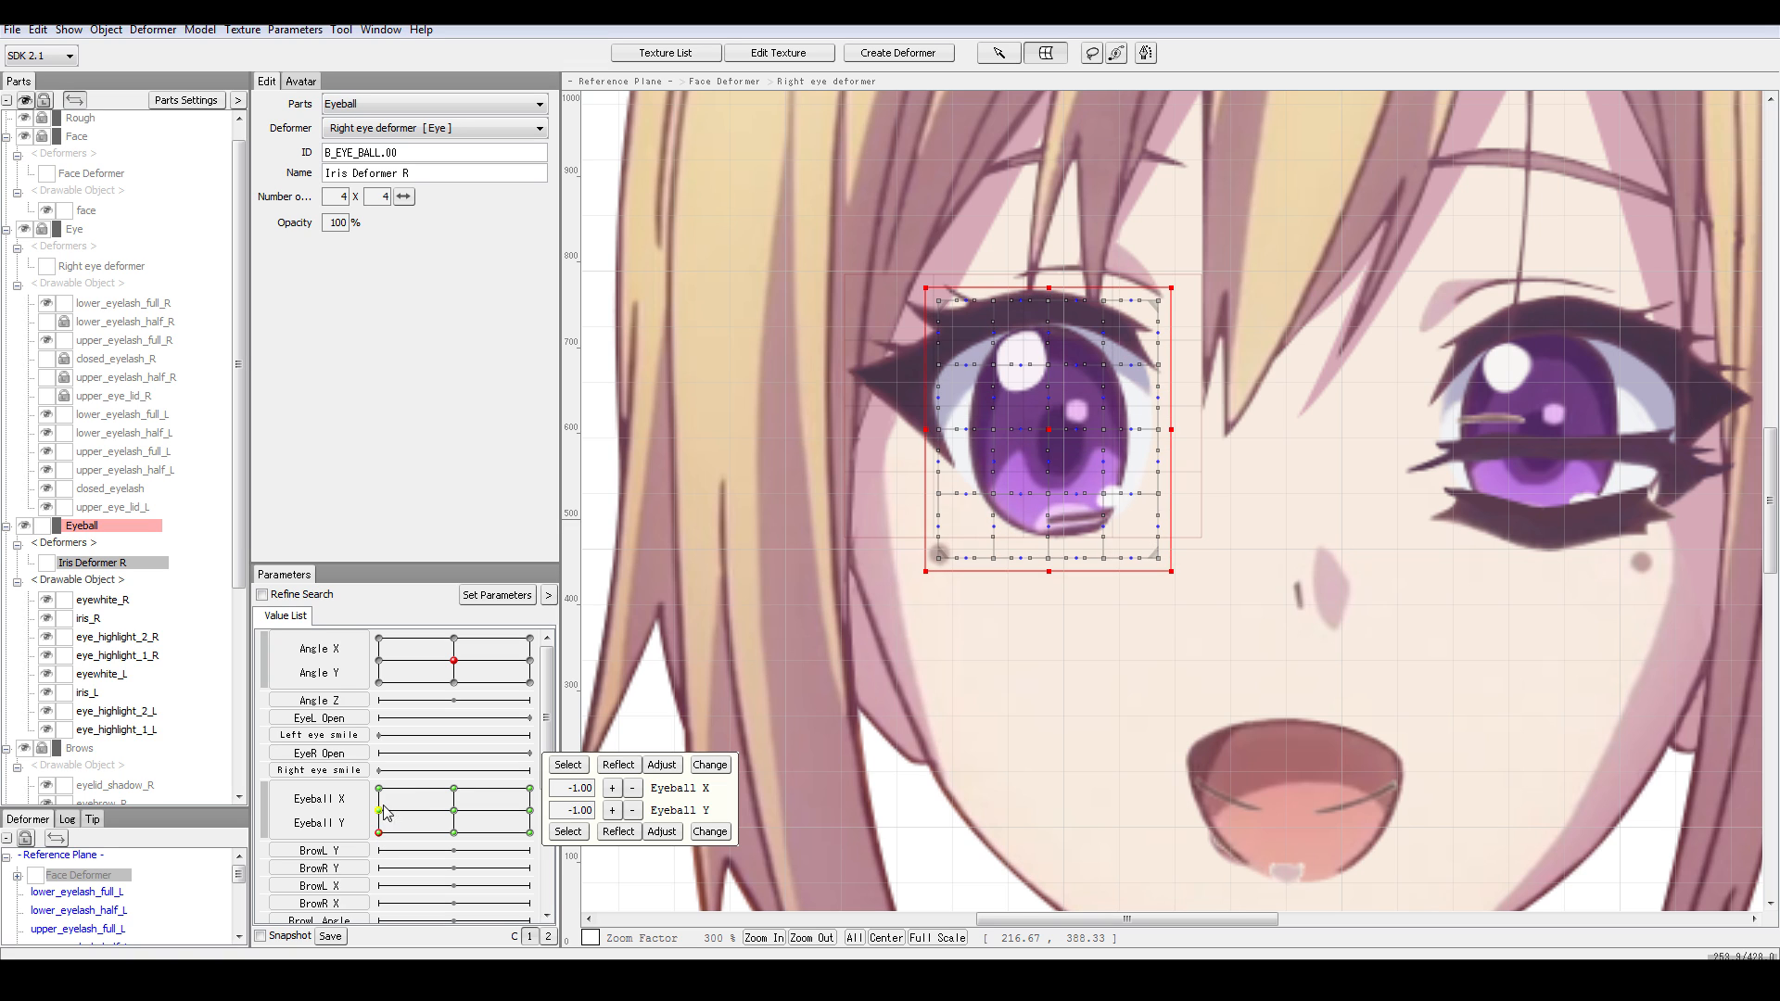
click(530, 810)
click(453, 832)
click(453, 789)
click(389, 812)
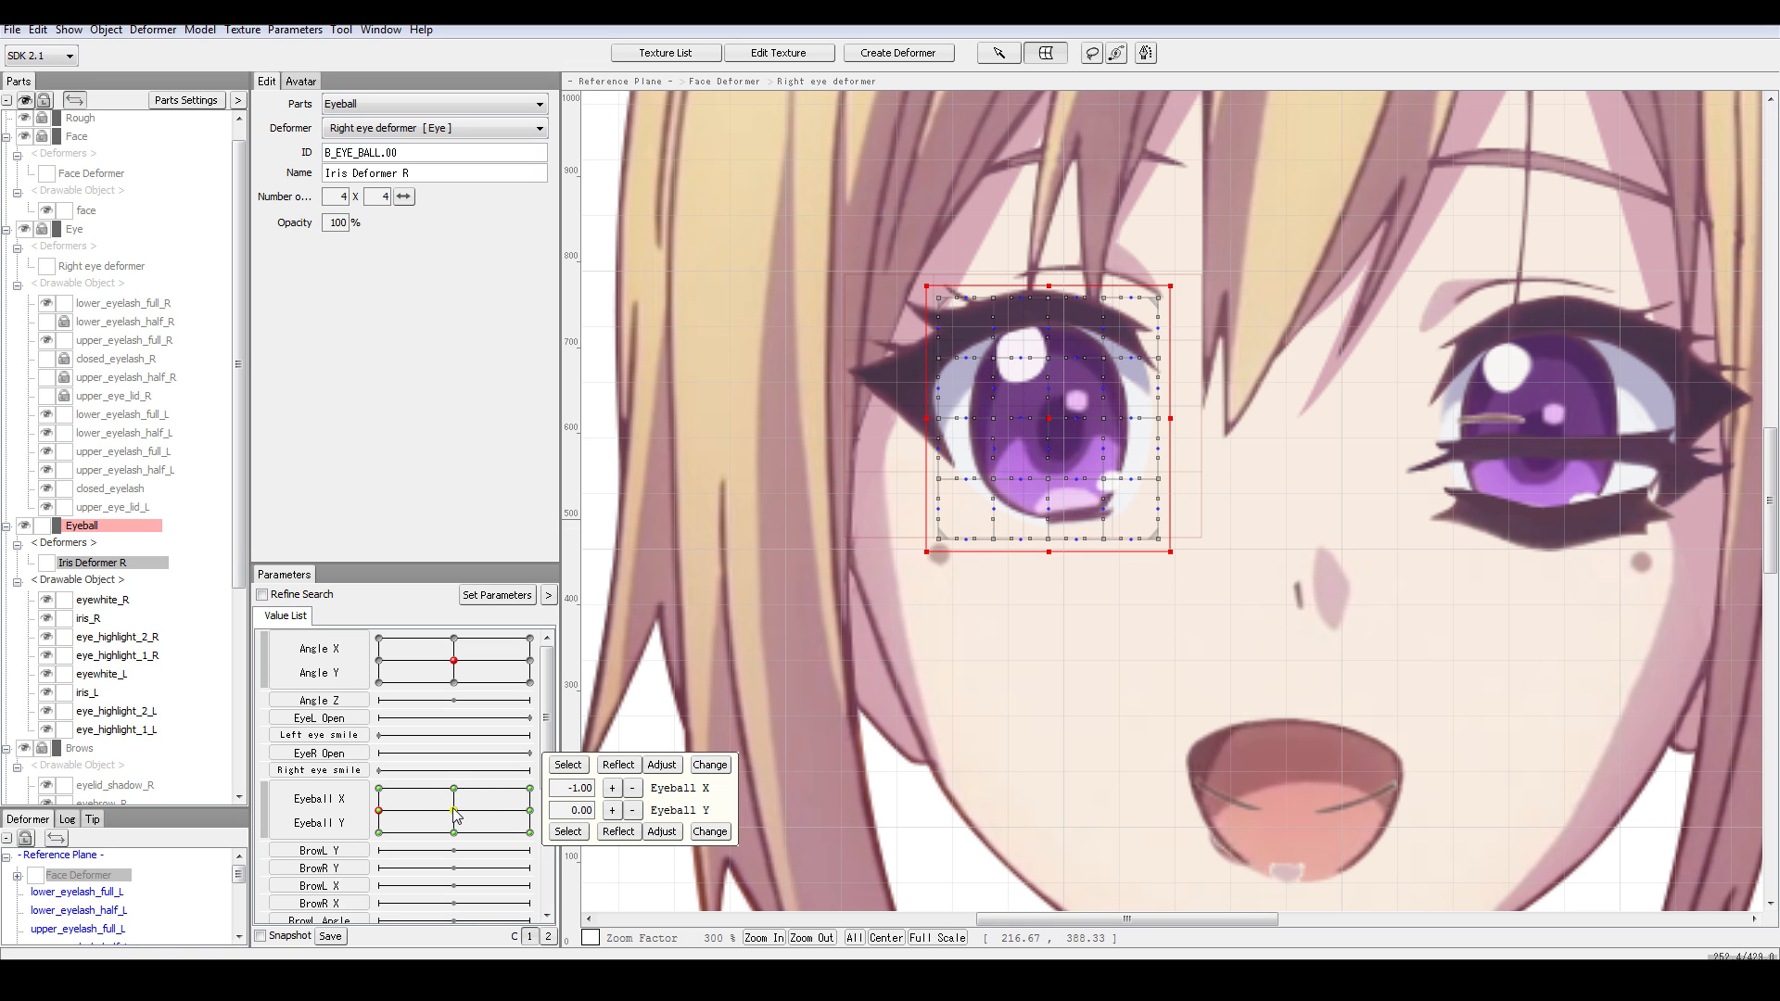
- Compare the right iris at Eyeball Y 0.00 between Eyeball X 0.00 and Eyeball X -1.00
click(455, 811)
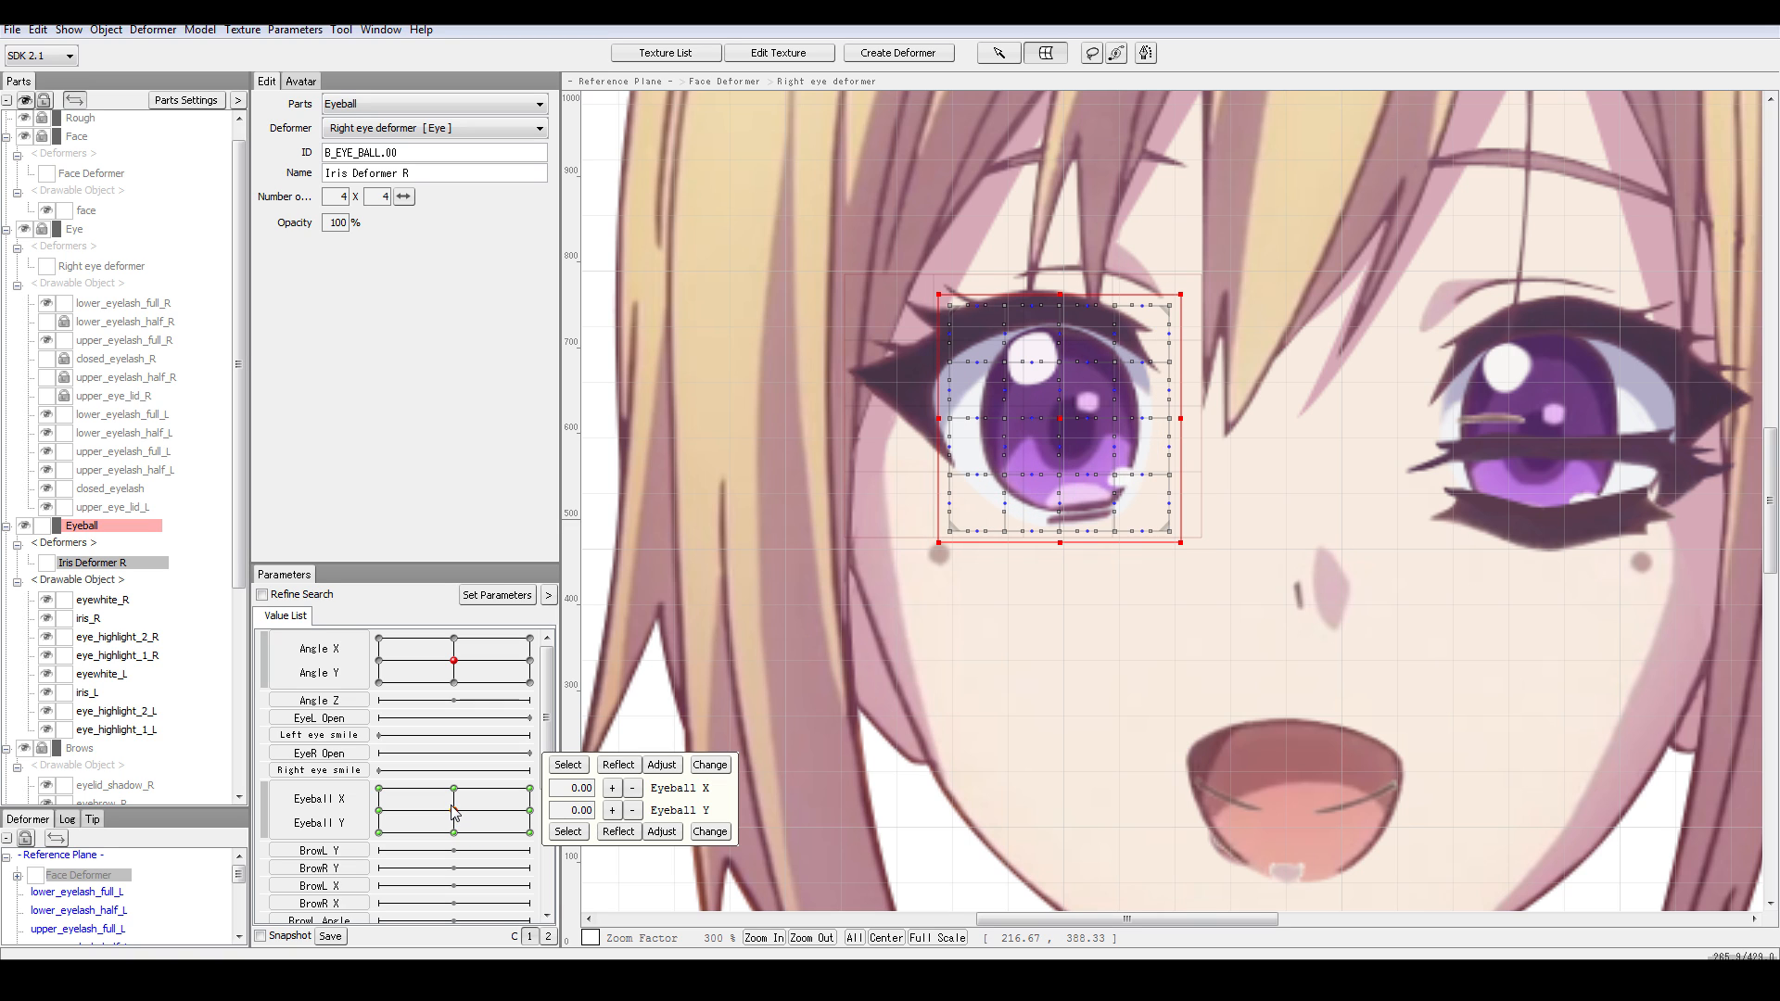
click(380, 811)
click(454, 811)
click(380, 811)
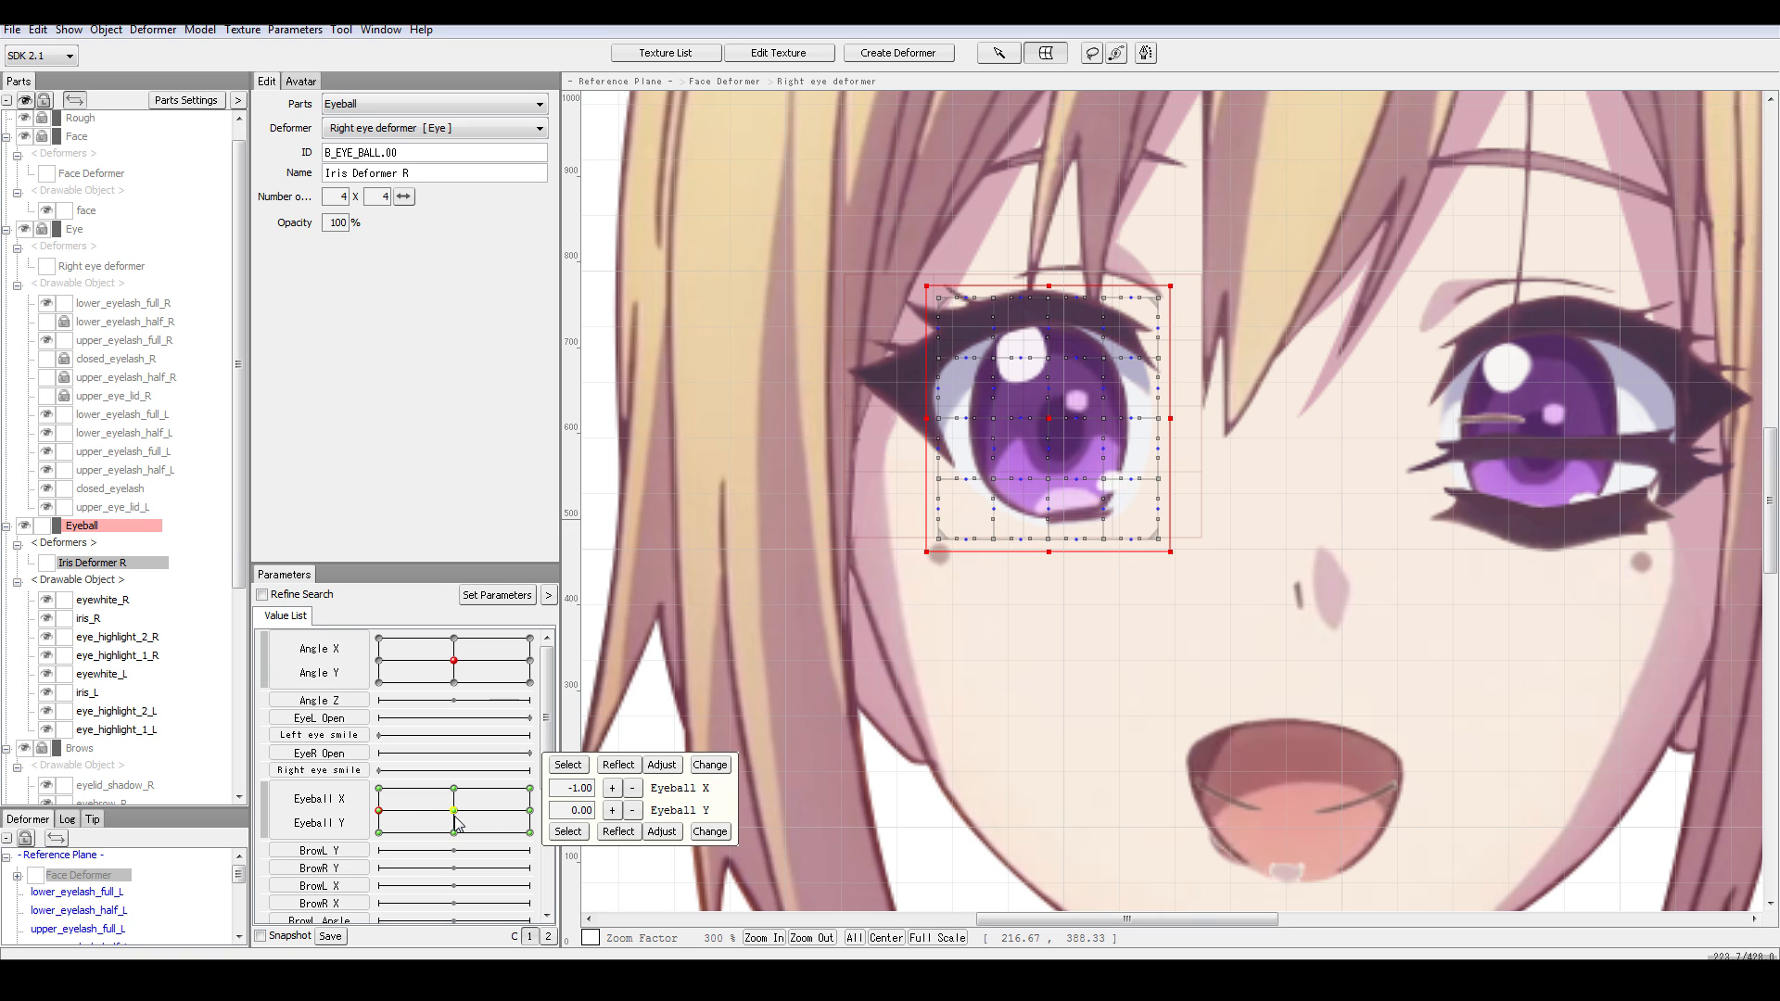
click(455, 812)
click(381, 812)
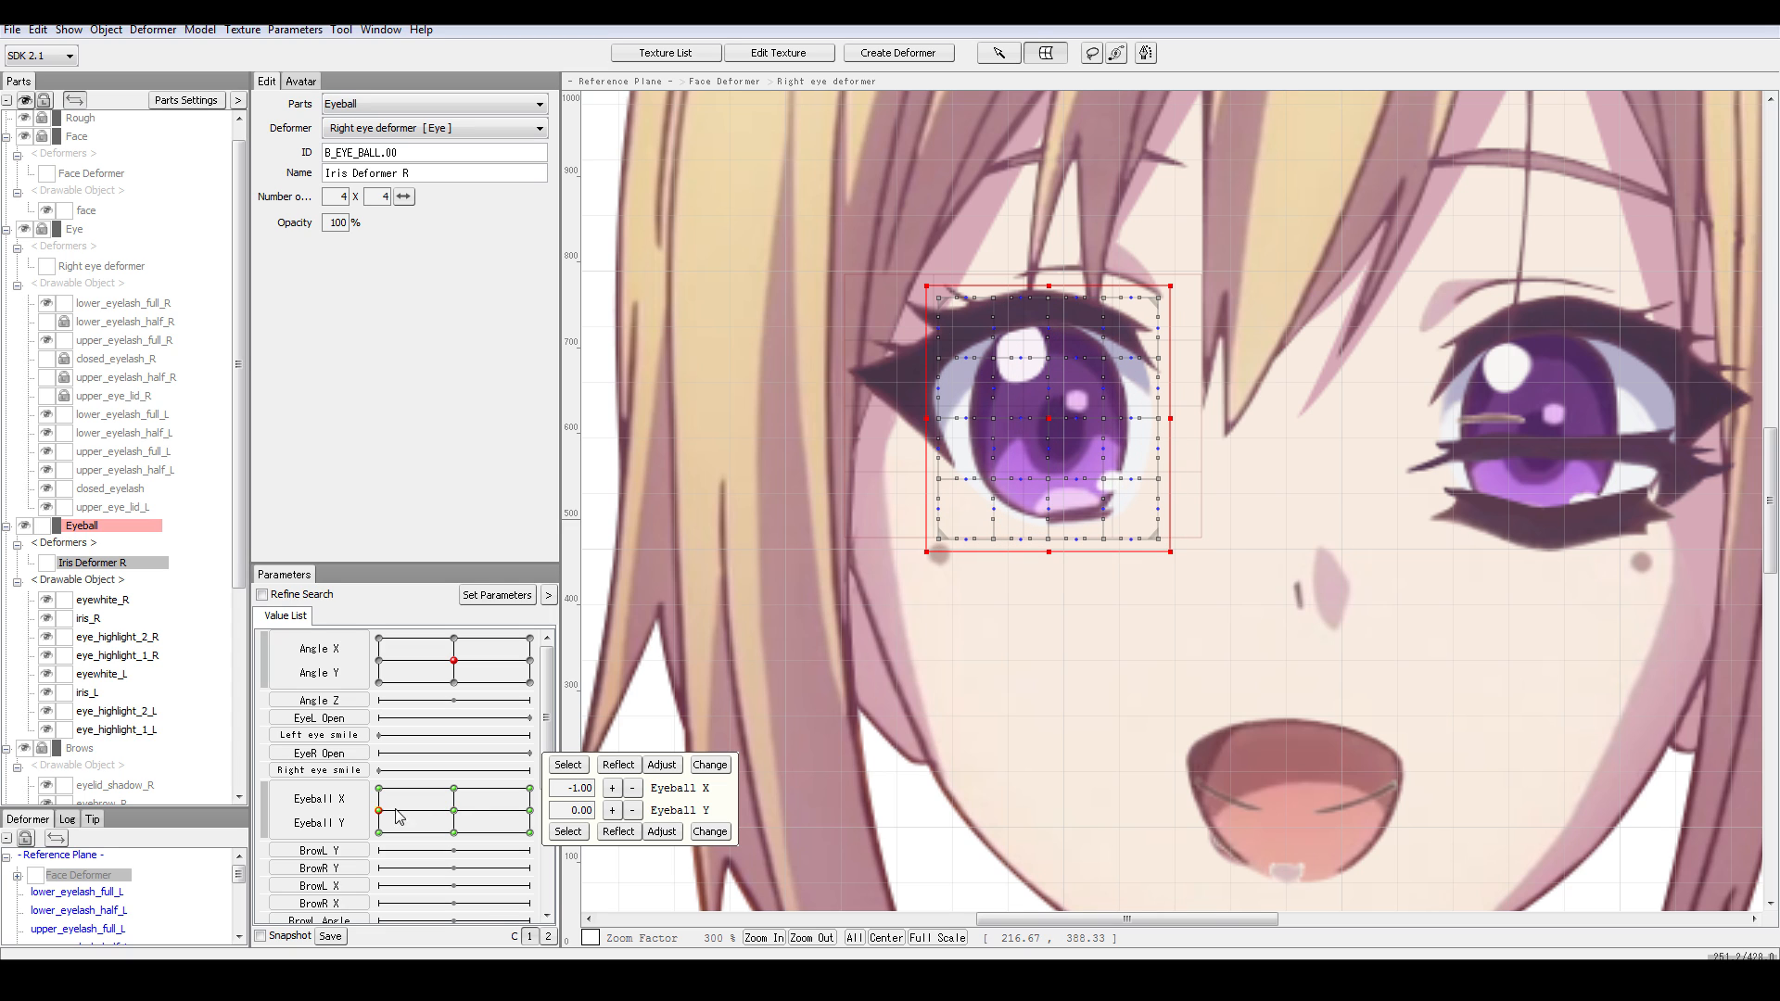
click(454, 811)
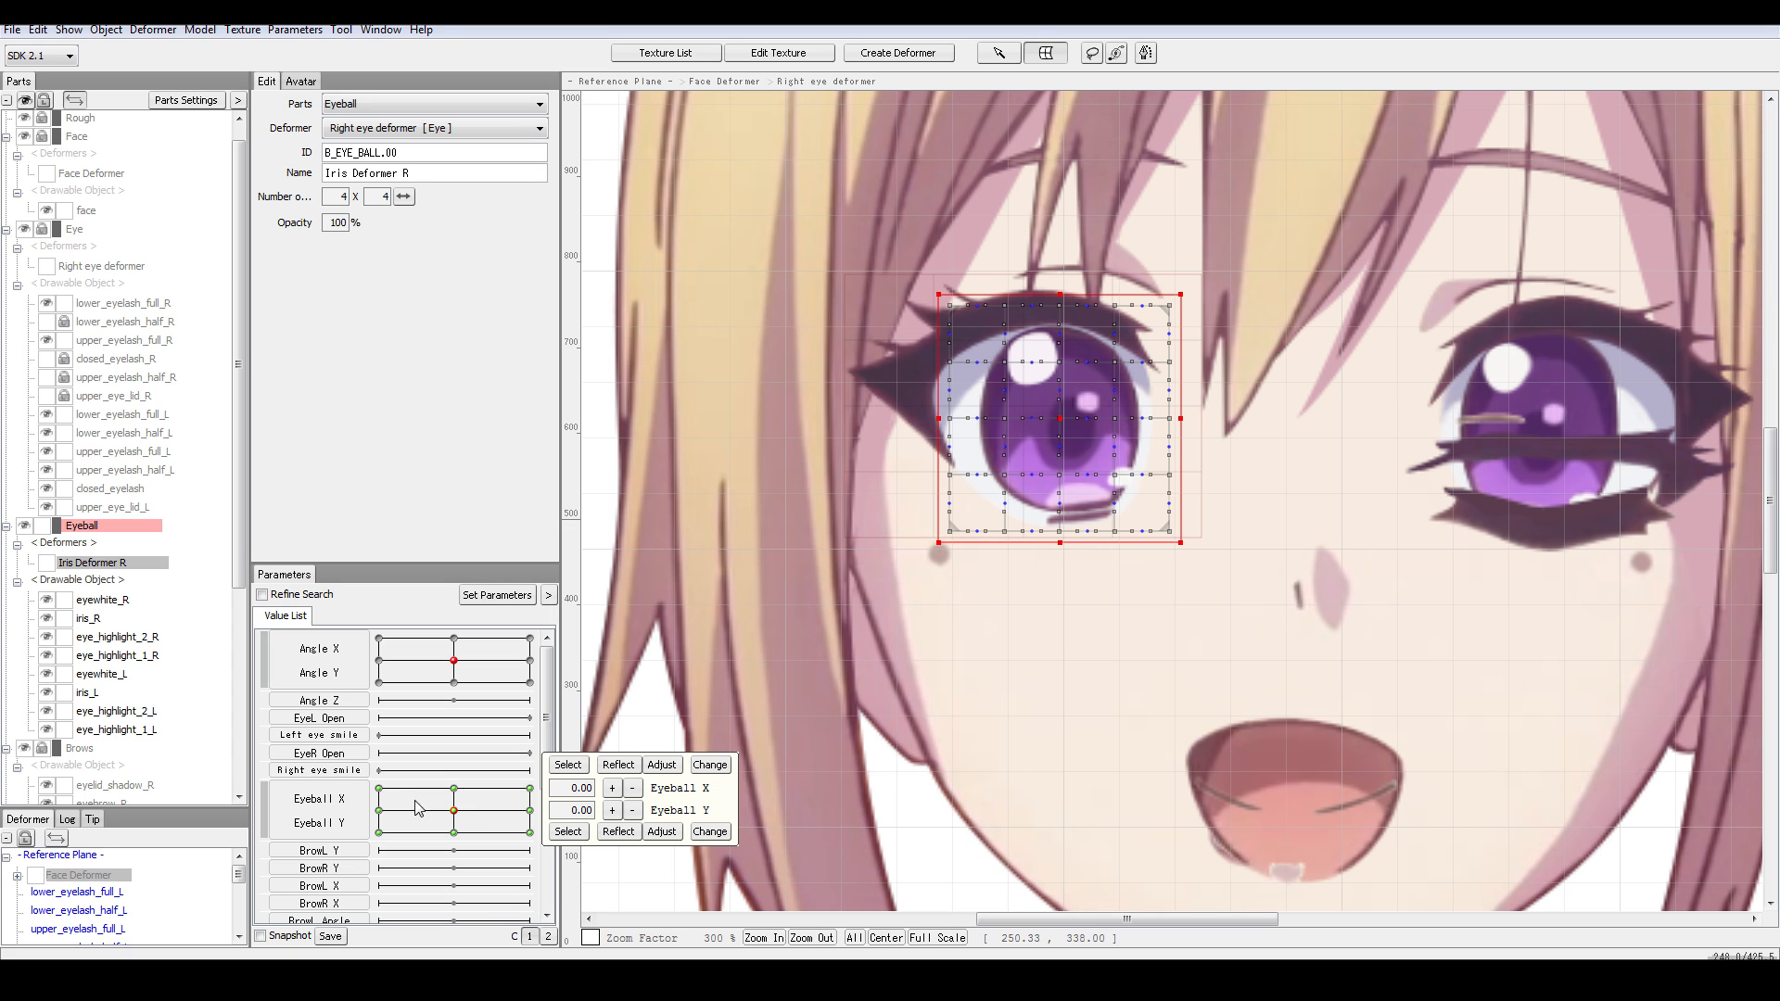
click(382, 810)
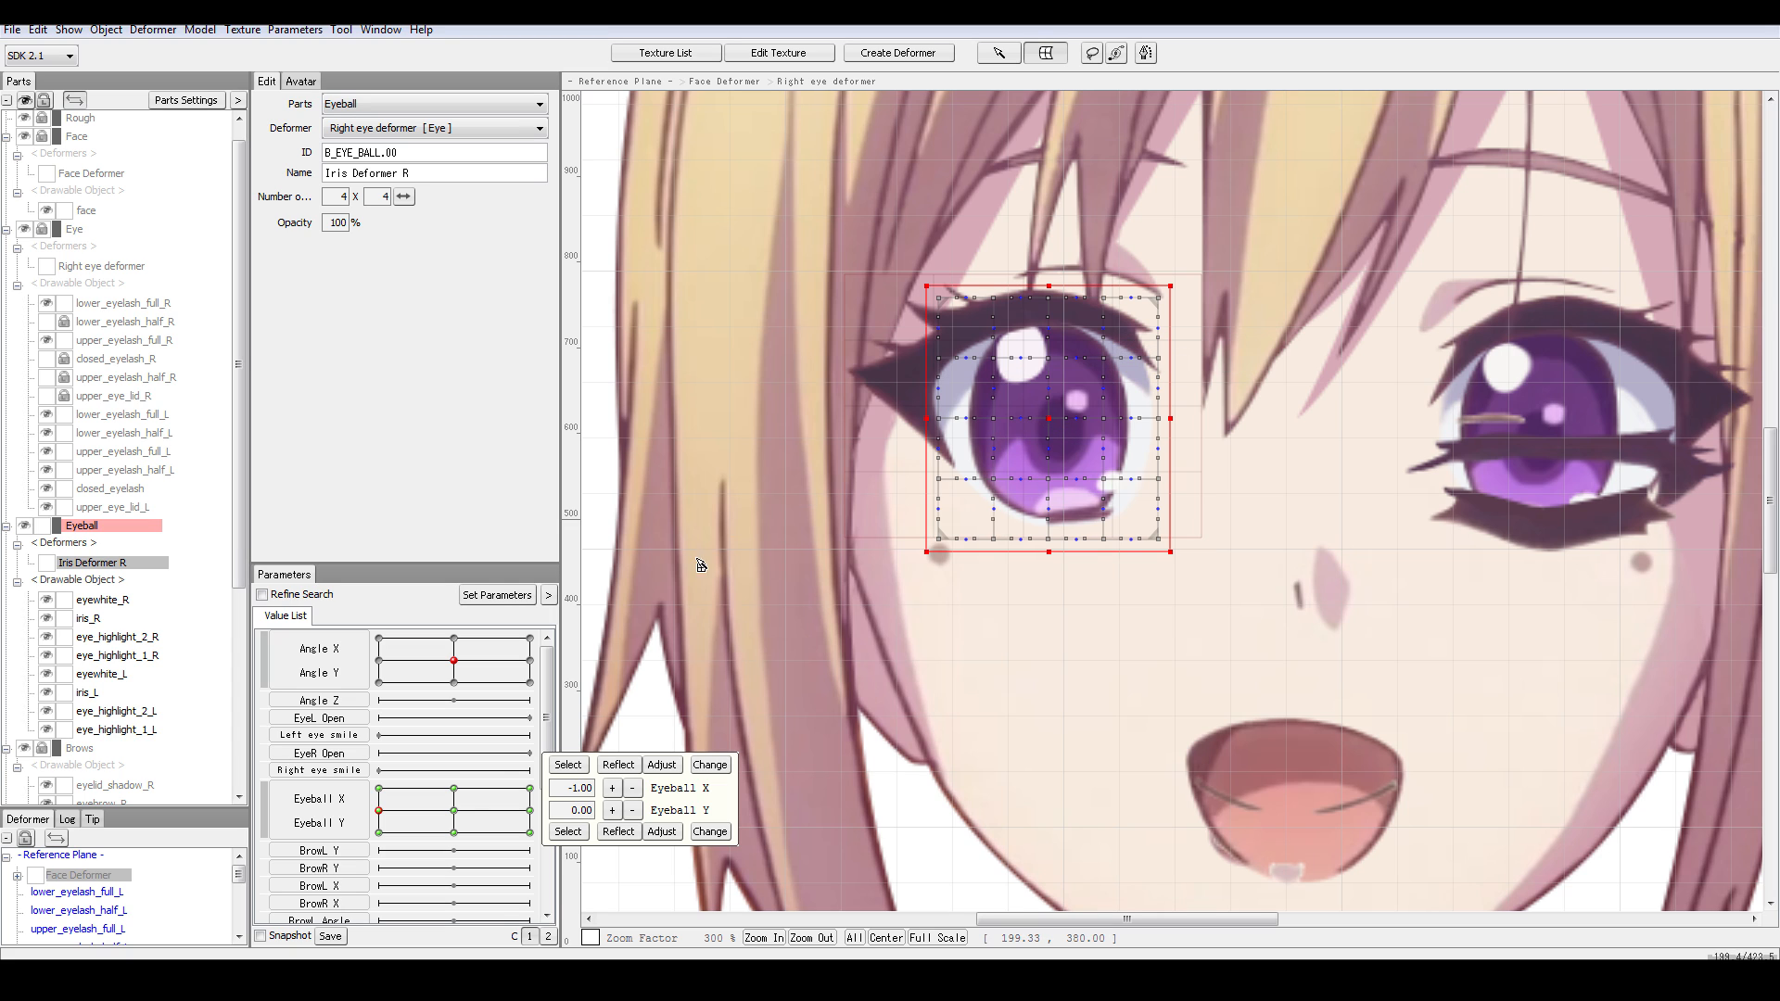
click(454, 811)
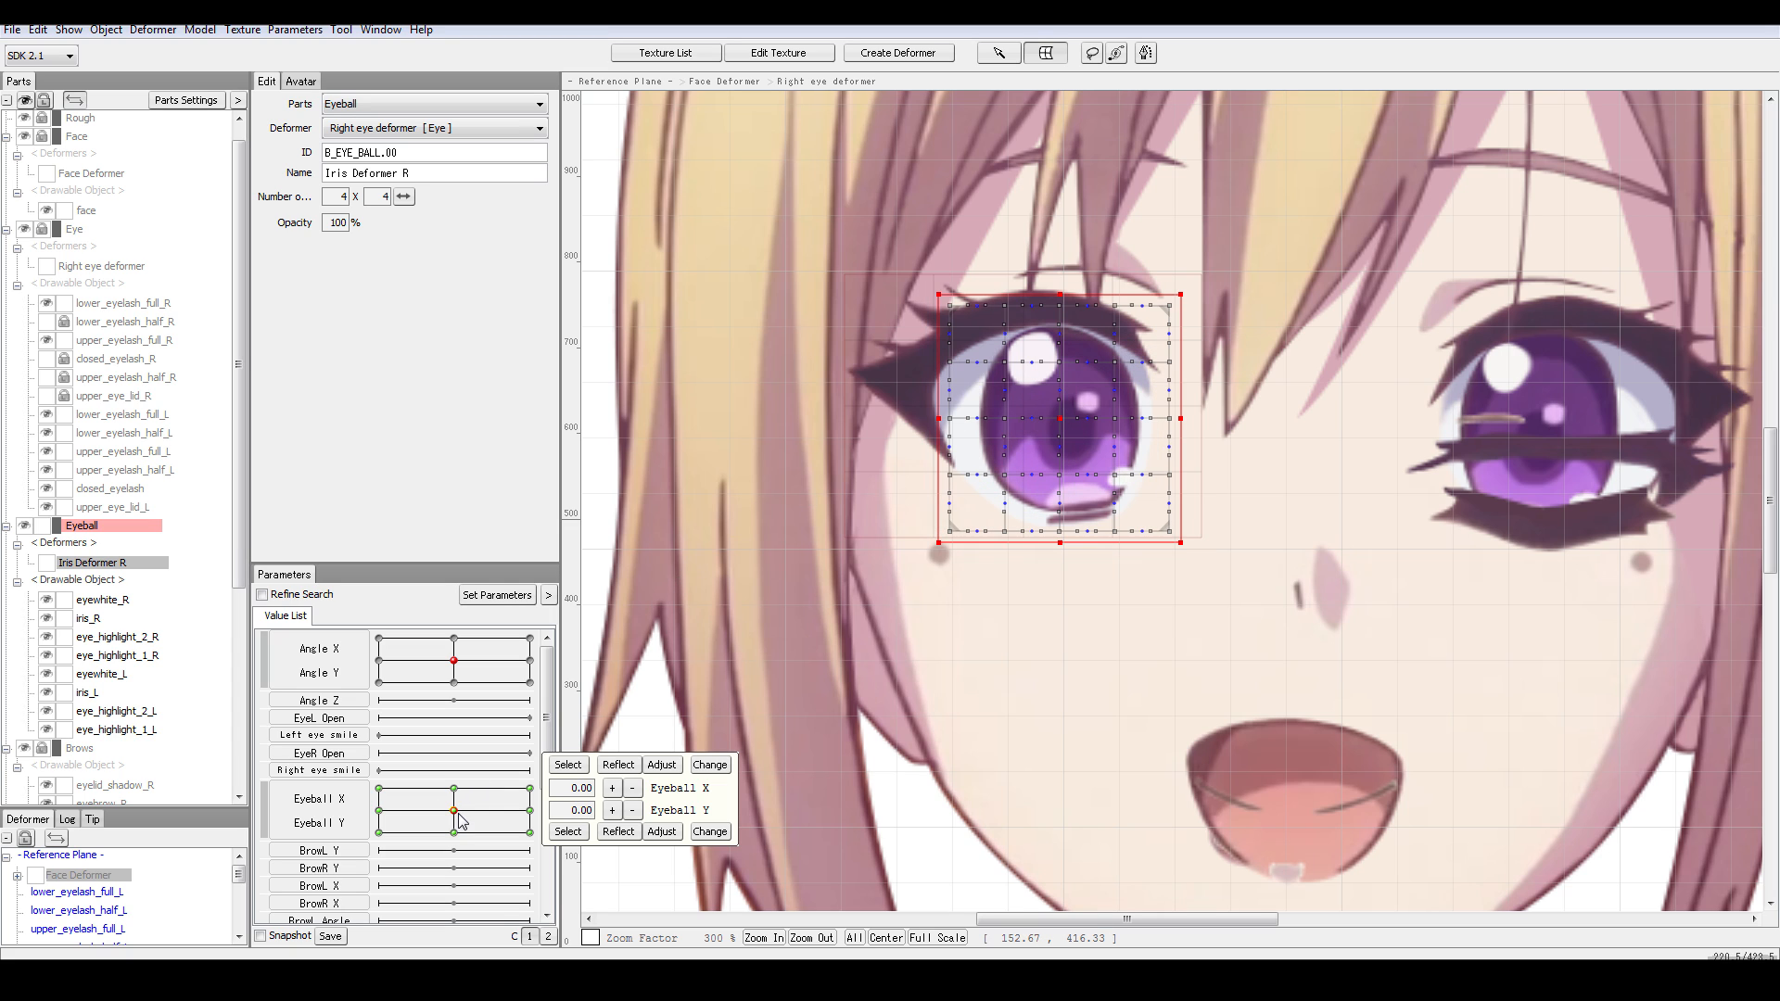
click(378, 811)
- Revert Iris Deformer R to its original shape with the maintain area option at Eyeball X -1.00, Y 0.00
right_click(1047, 413)
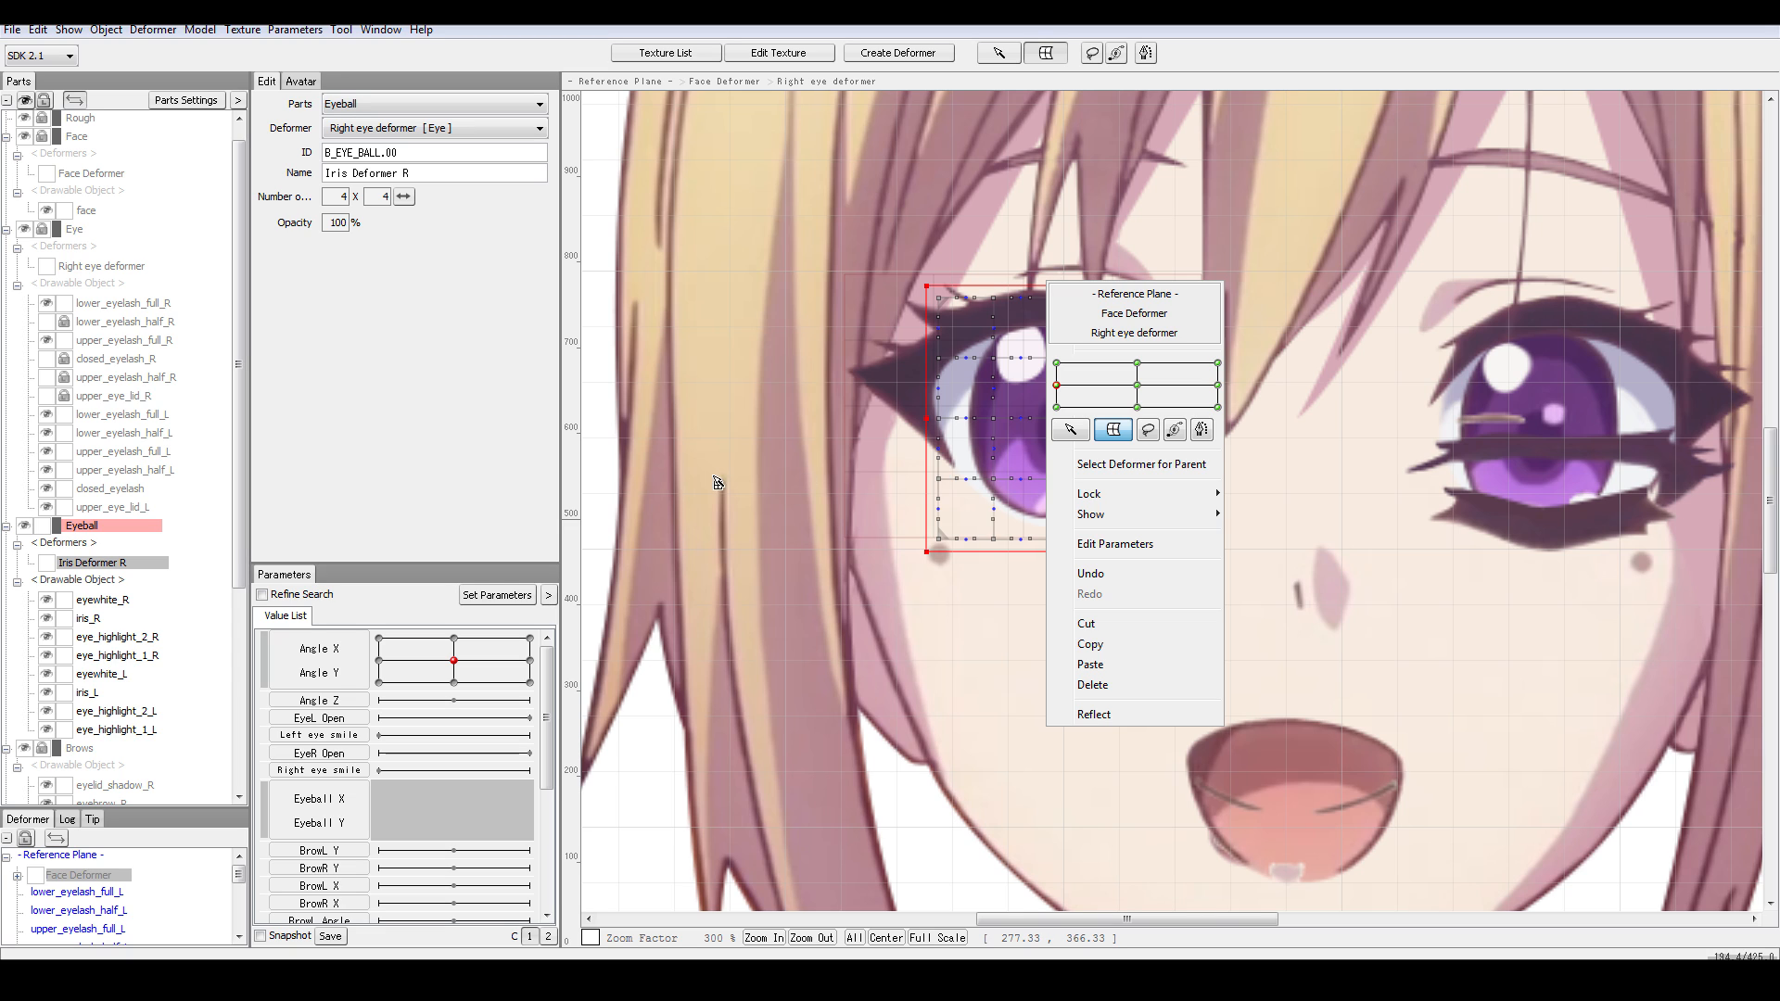
click(958, 470)
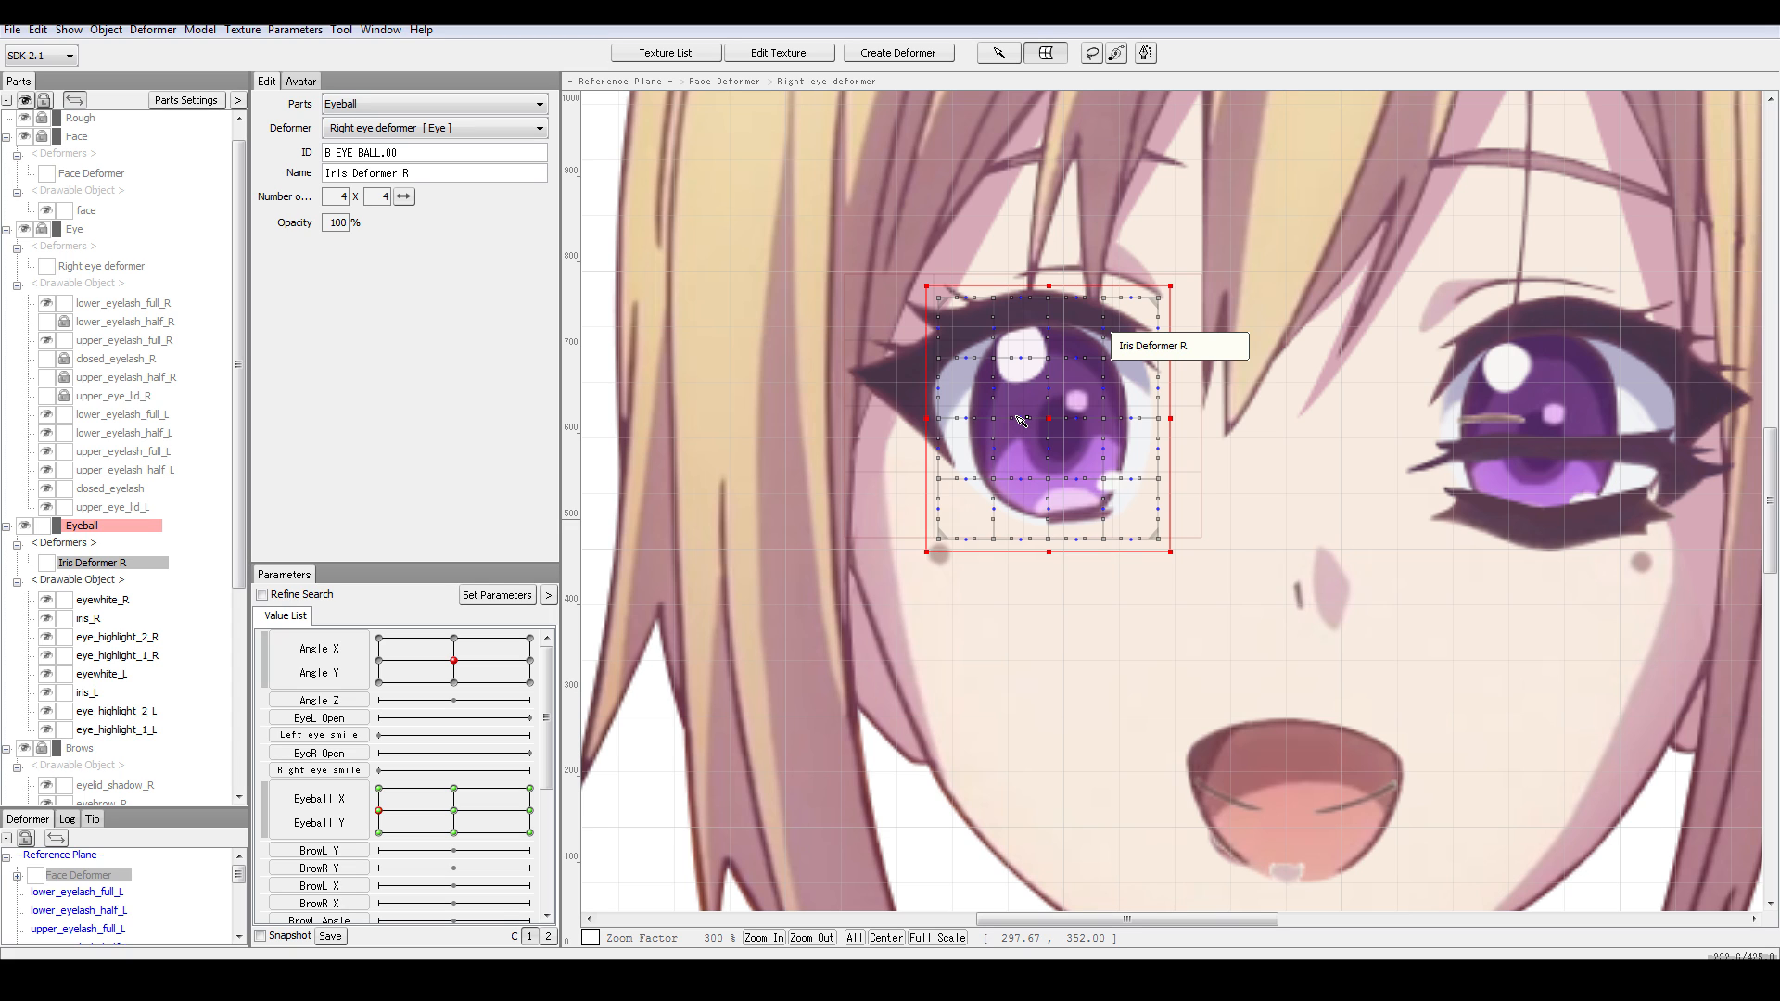
right_click(1031, 428)
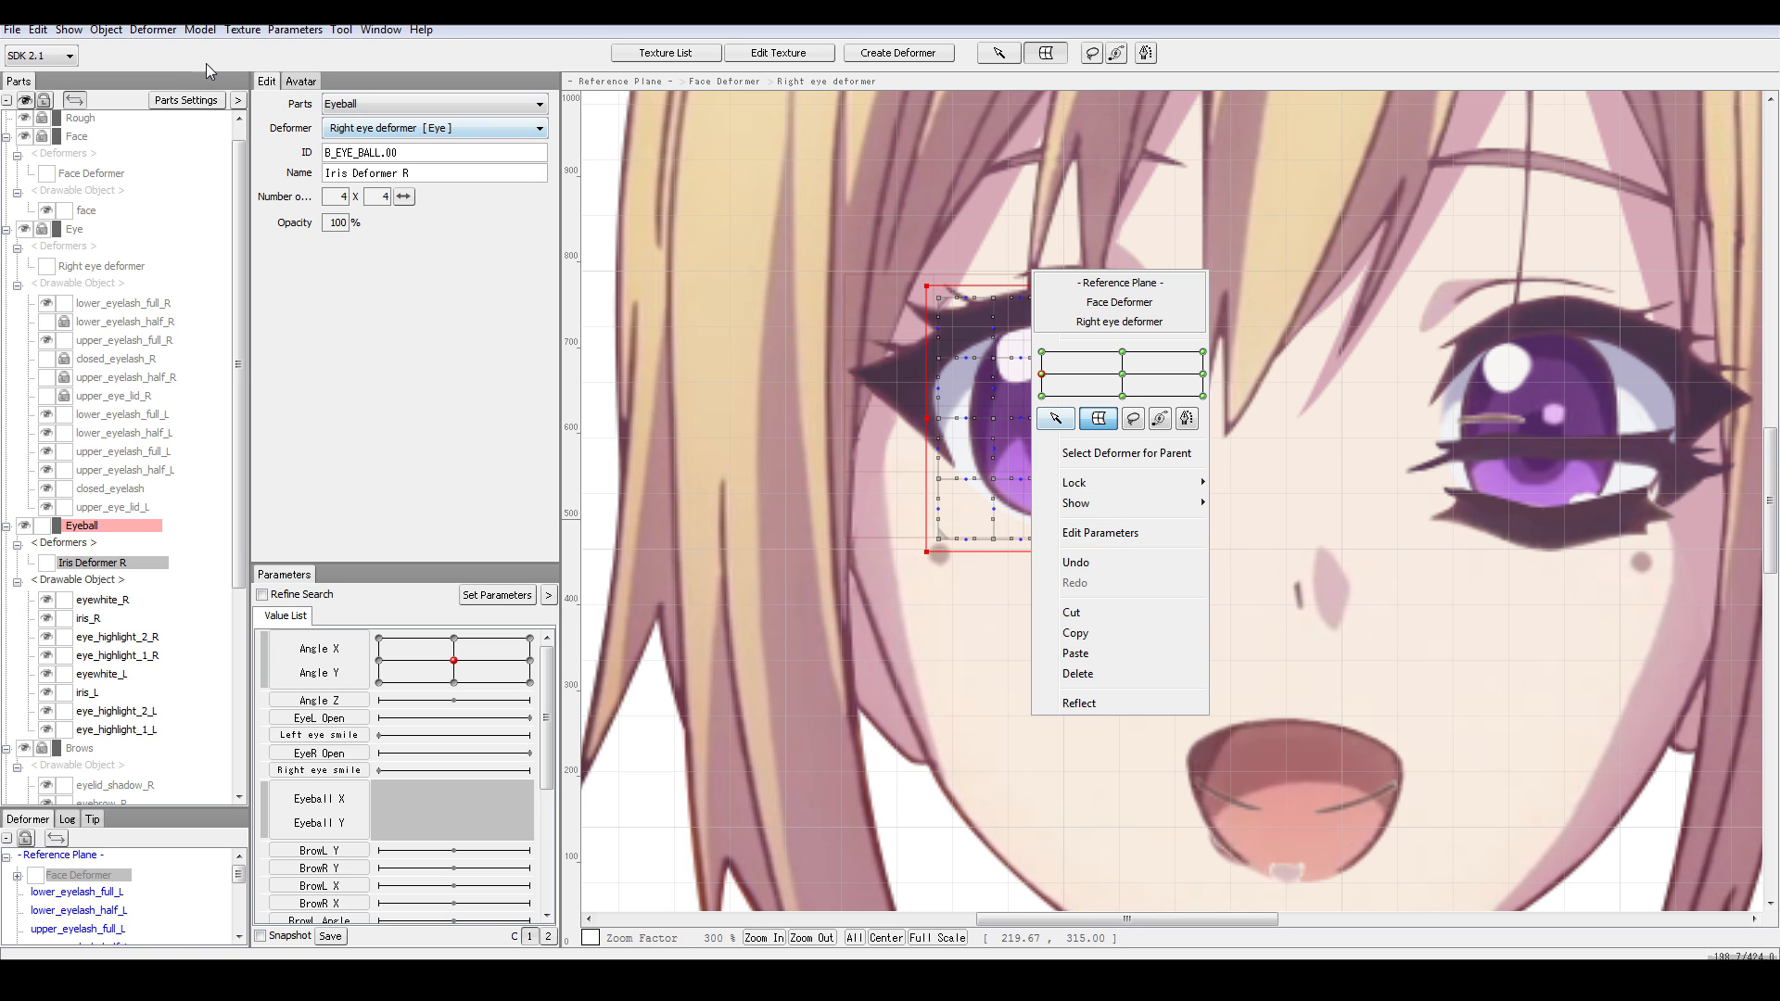
click(104, 30)
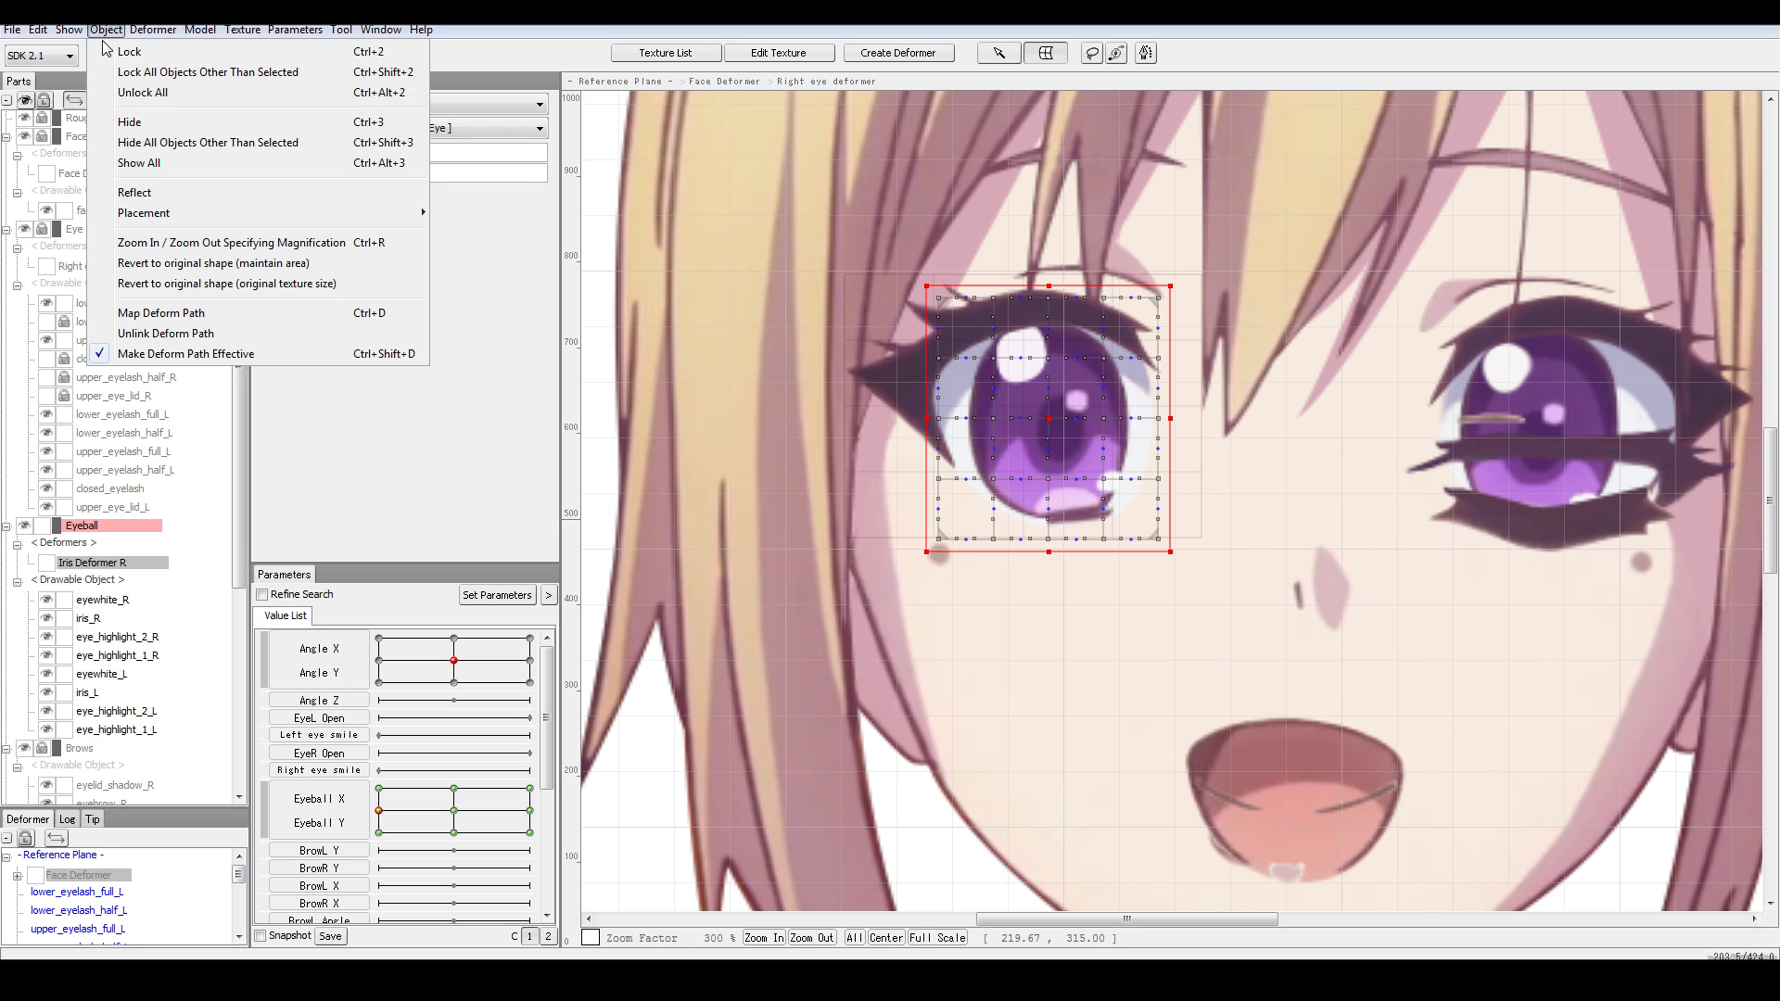
mouse_move(142, 221)
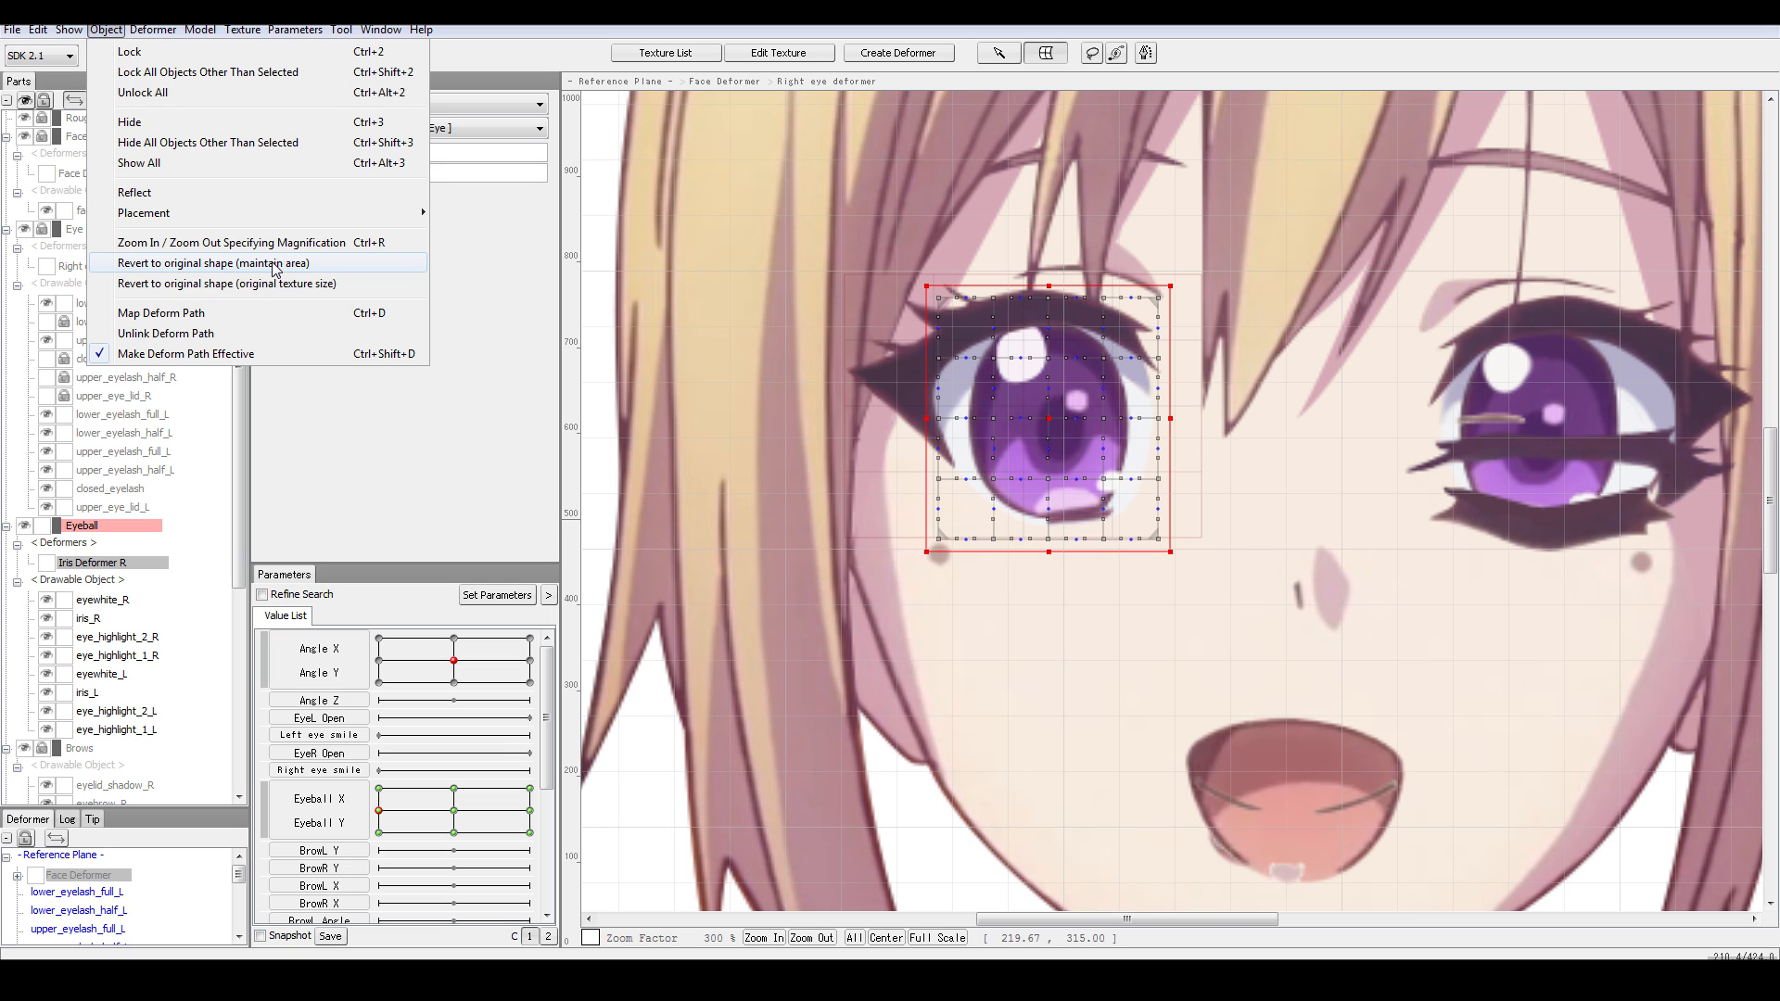
click(274, 263)
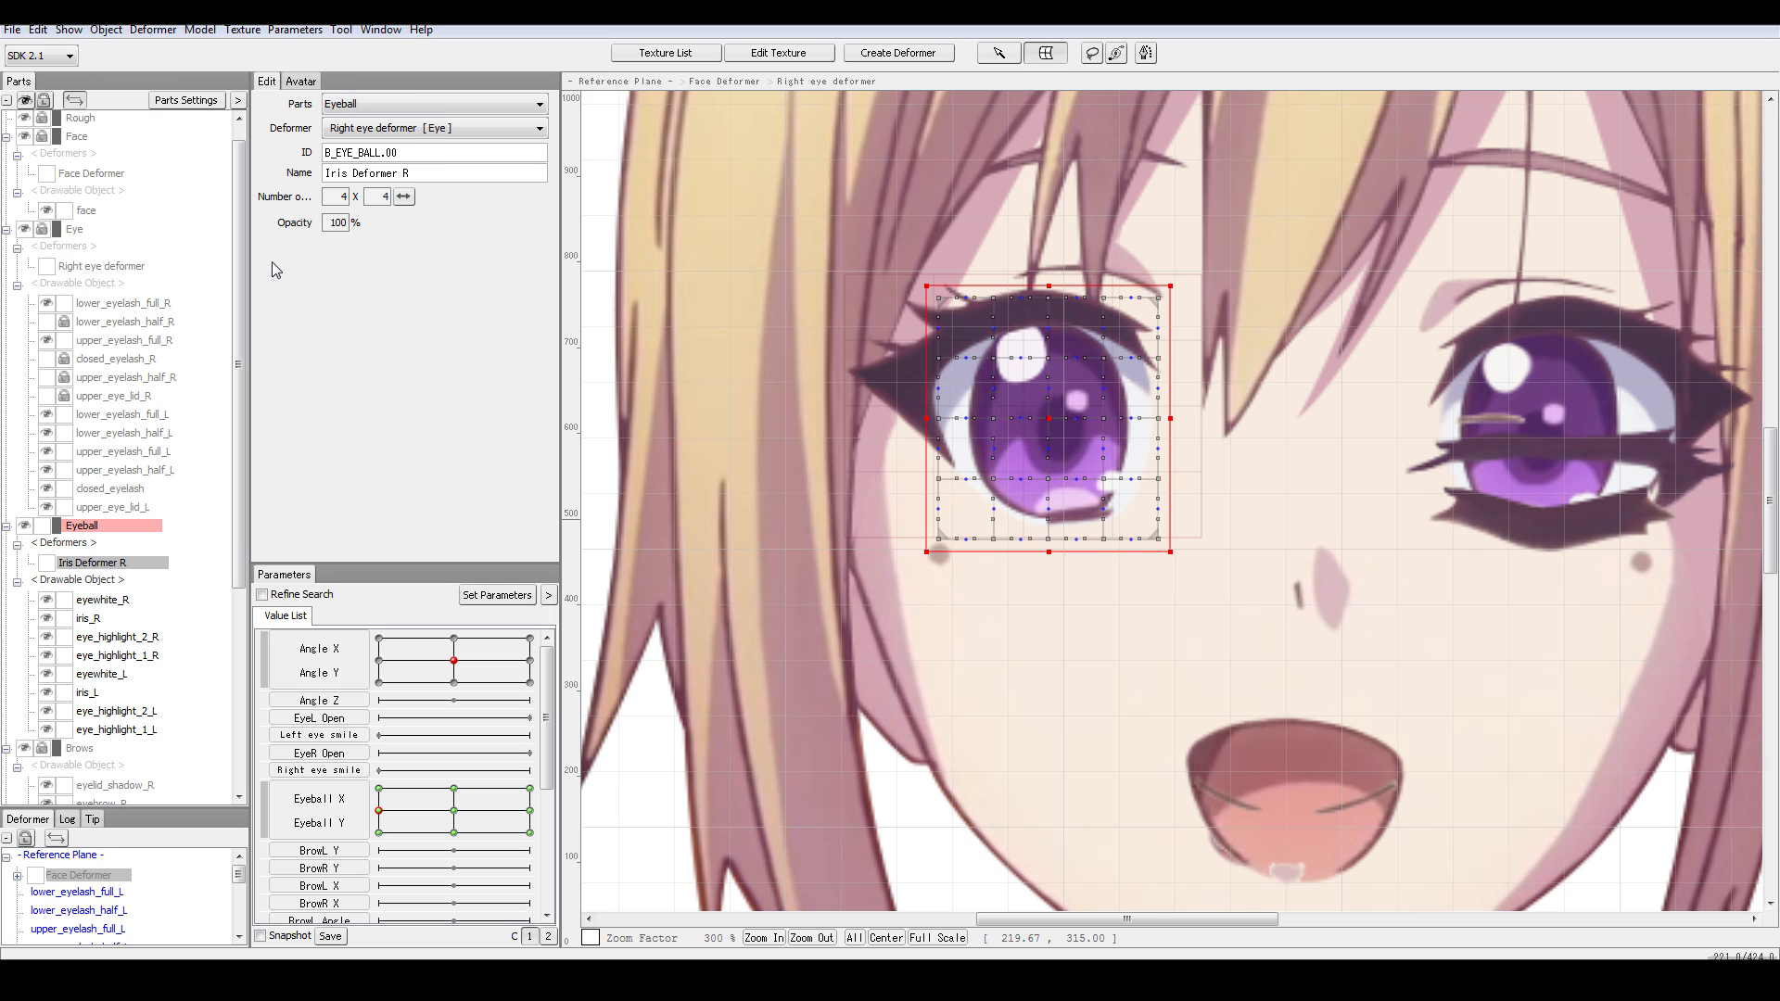
- Recheck the iris at Eyeball X -1.00, Y 0.00 and review the available options for reverting to the original shape
click(443, 821)
drag(440, 819, 378, 814)
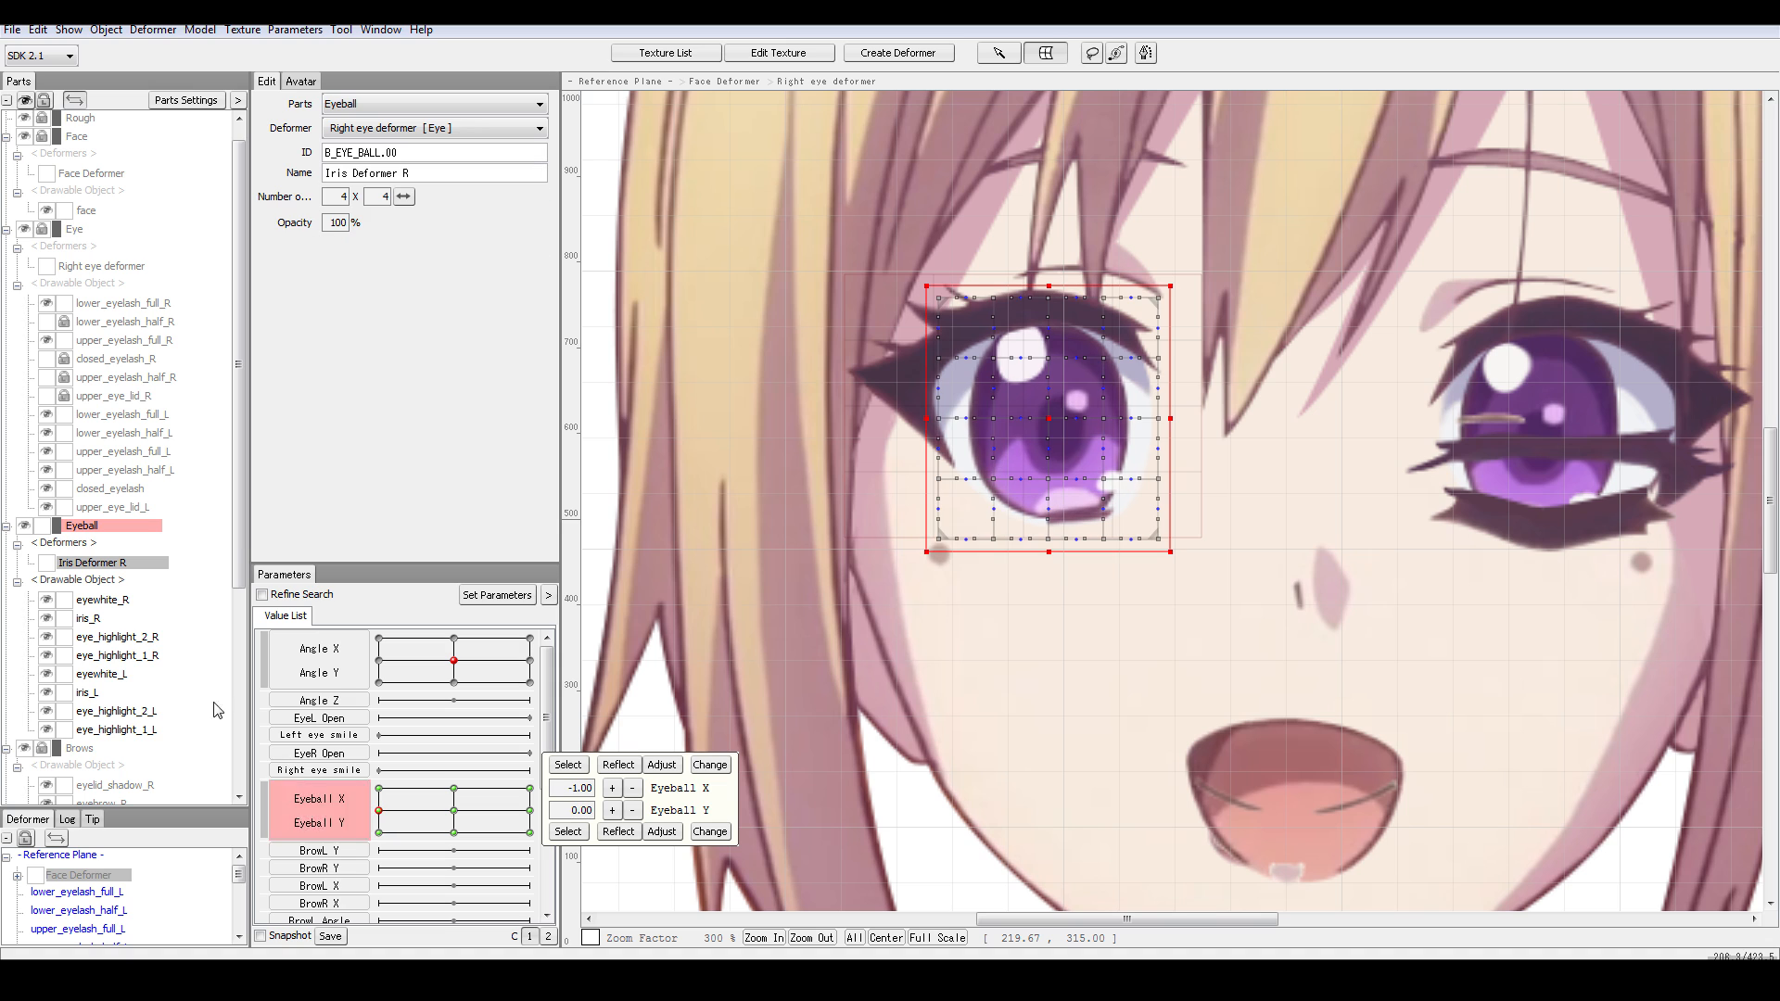
click(68, 29)
mouse_move(105, 29)
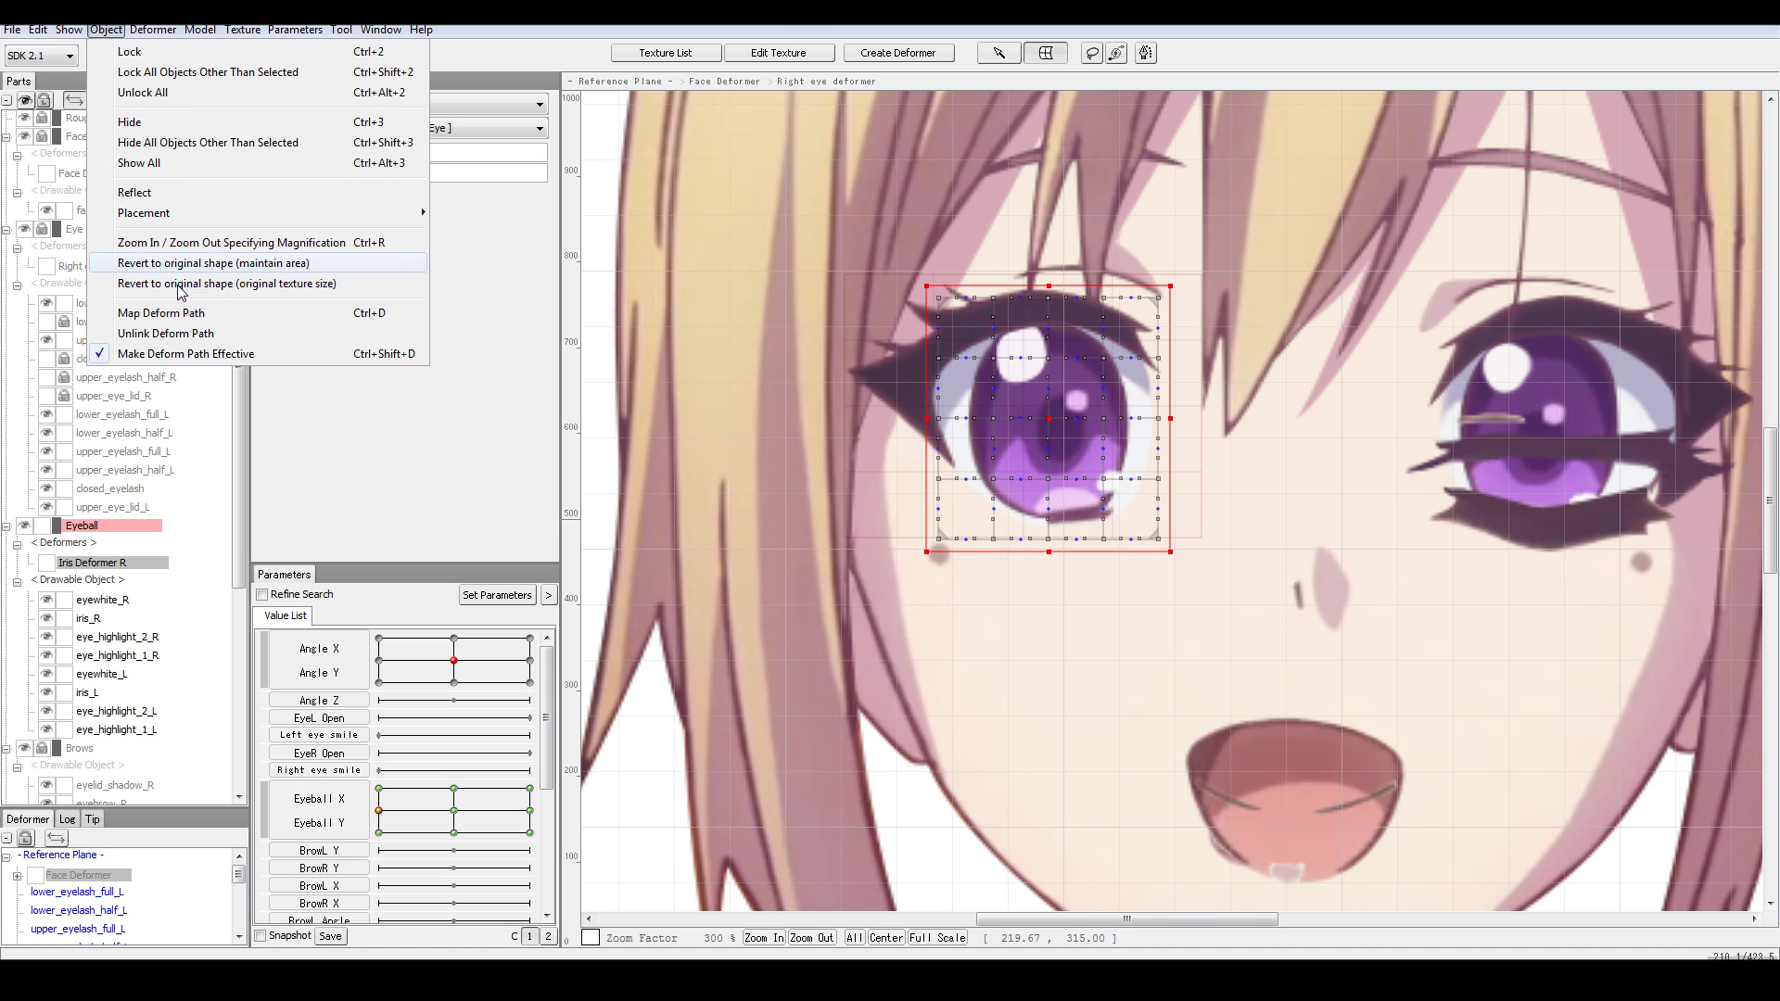
click(276, 391)
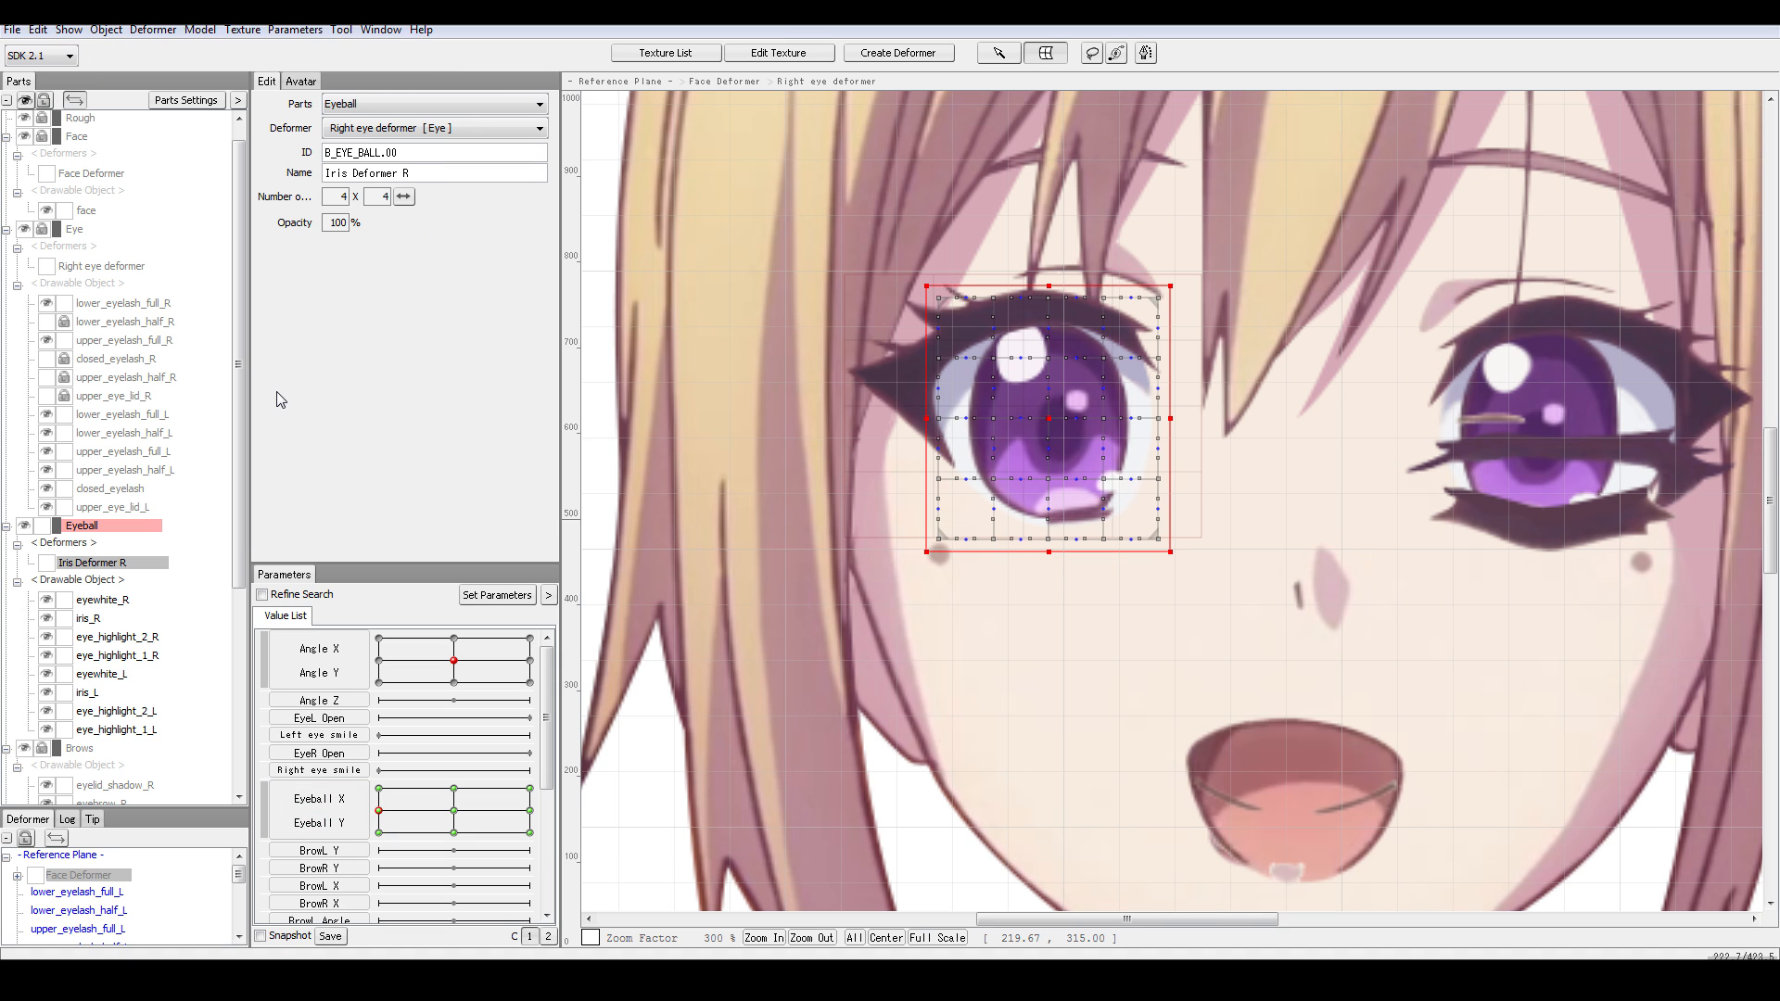
- Review the Eyeball X key values without changing them, and return the eyeball parameters to 0.00, 0.00
mouse_move(453, 819)
mouse_down()
mouse_move(501, 765)
mouse_move(409, 835)
mouse_move(411, 765)
mouse_move(453, 812)
mouse_up()
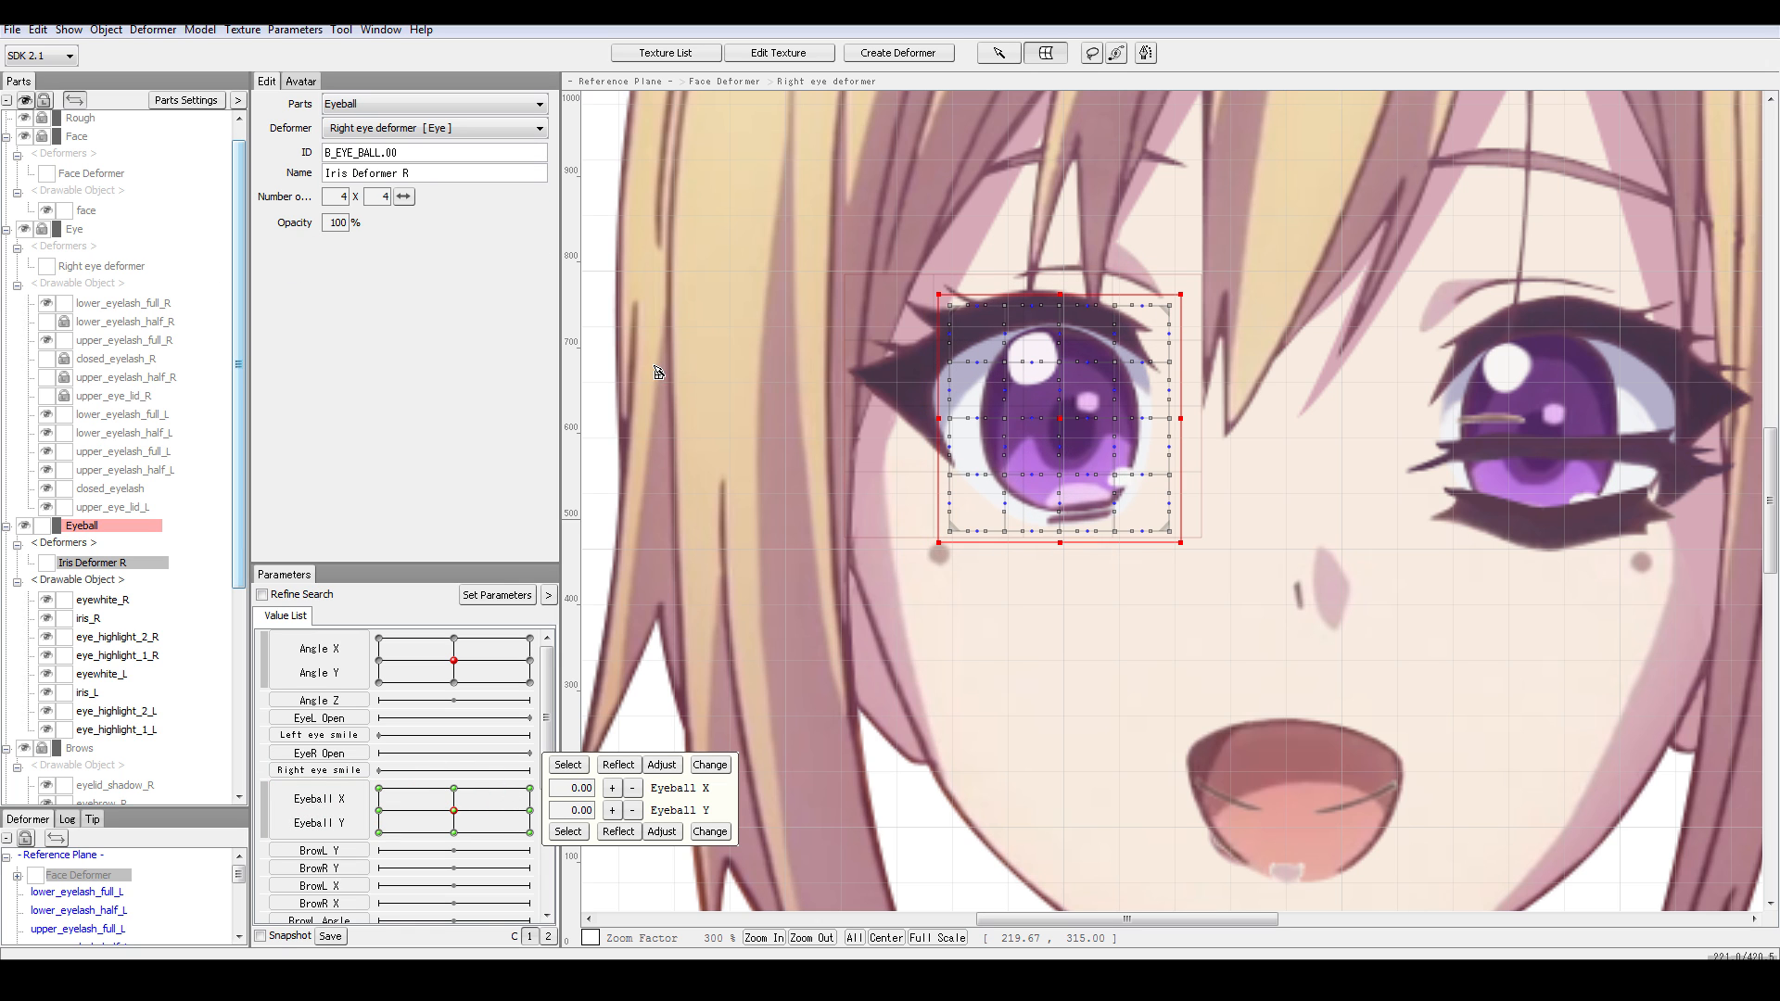
double_click(338, 803)
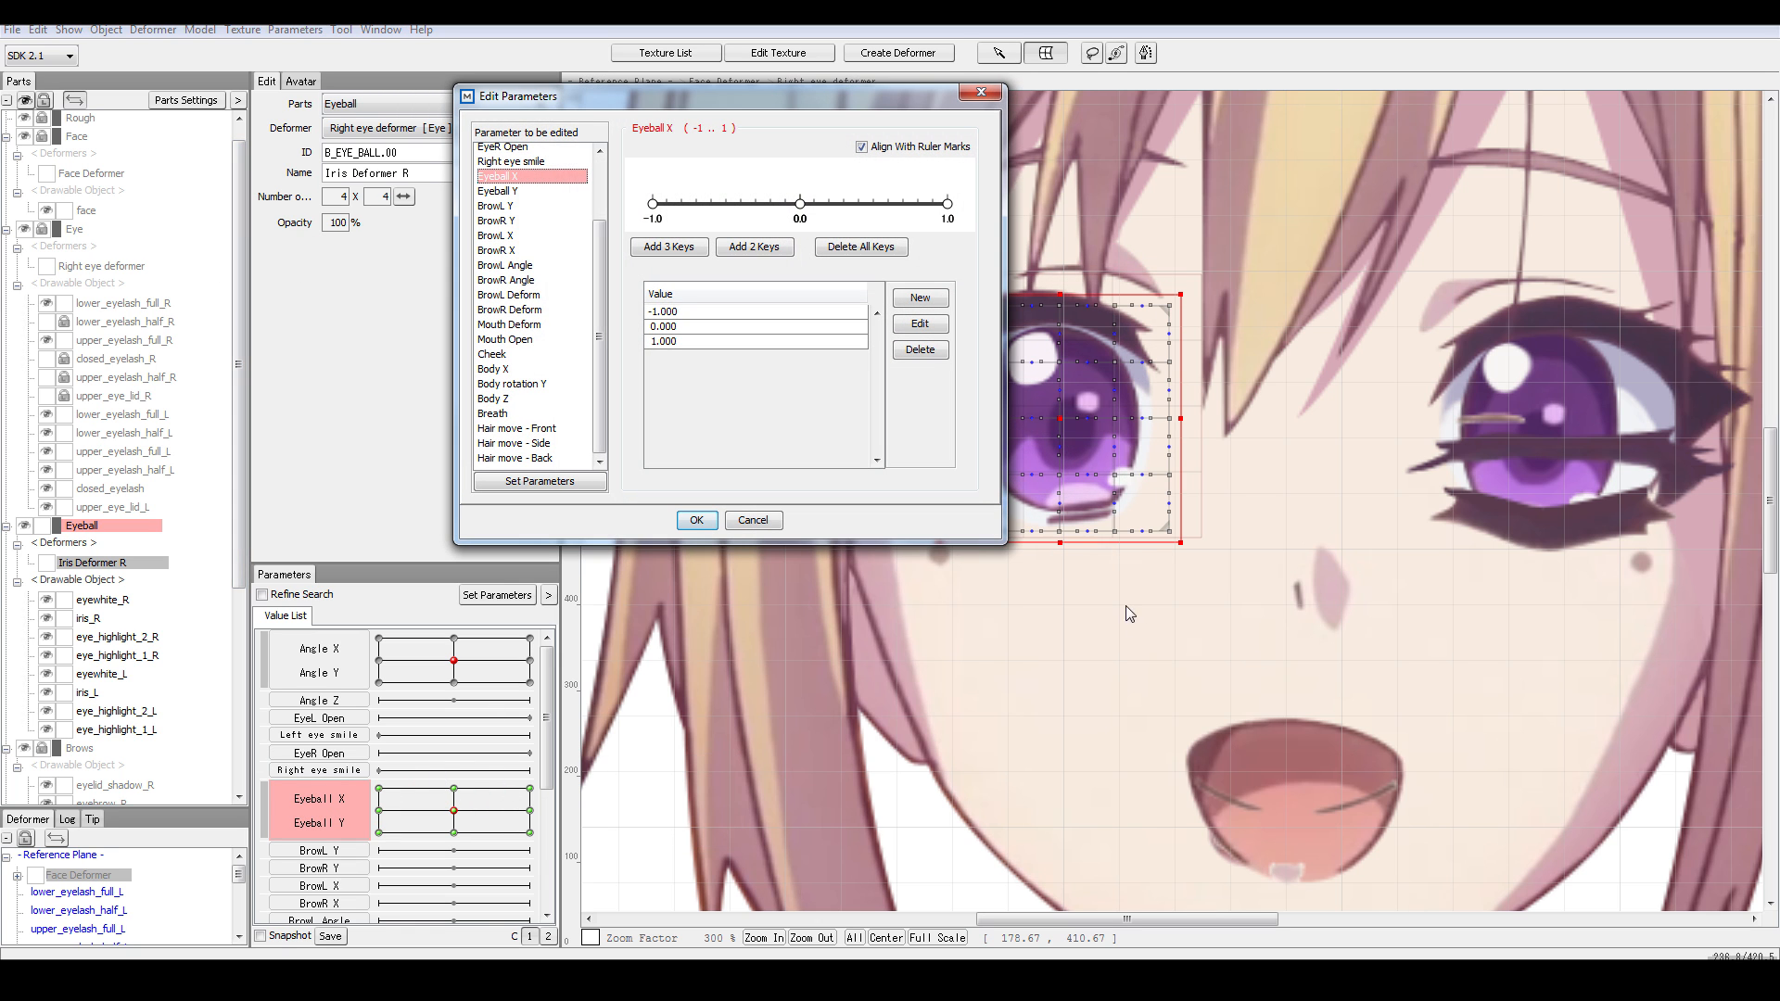
click(771, 519)
click(378, 791)
click(379, 811)
click(455, 810)
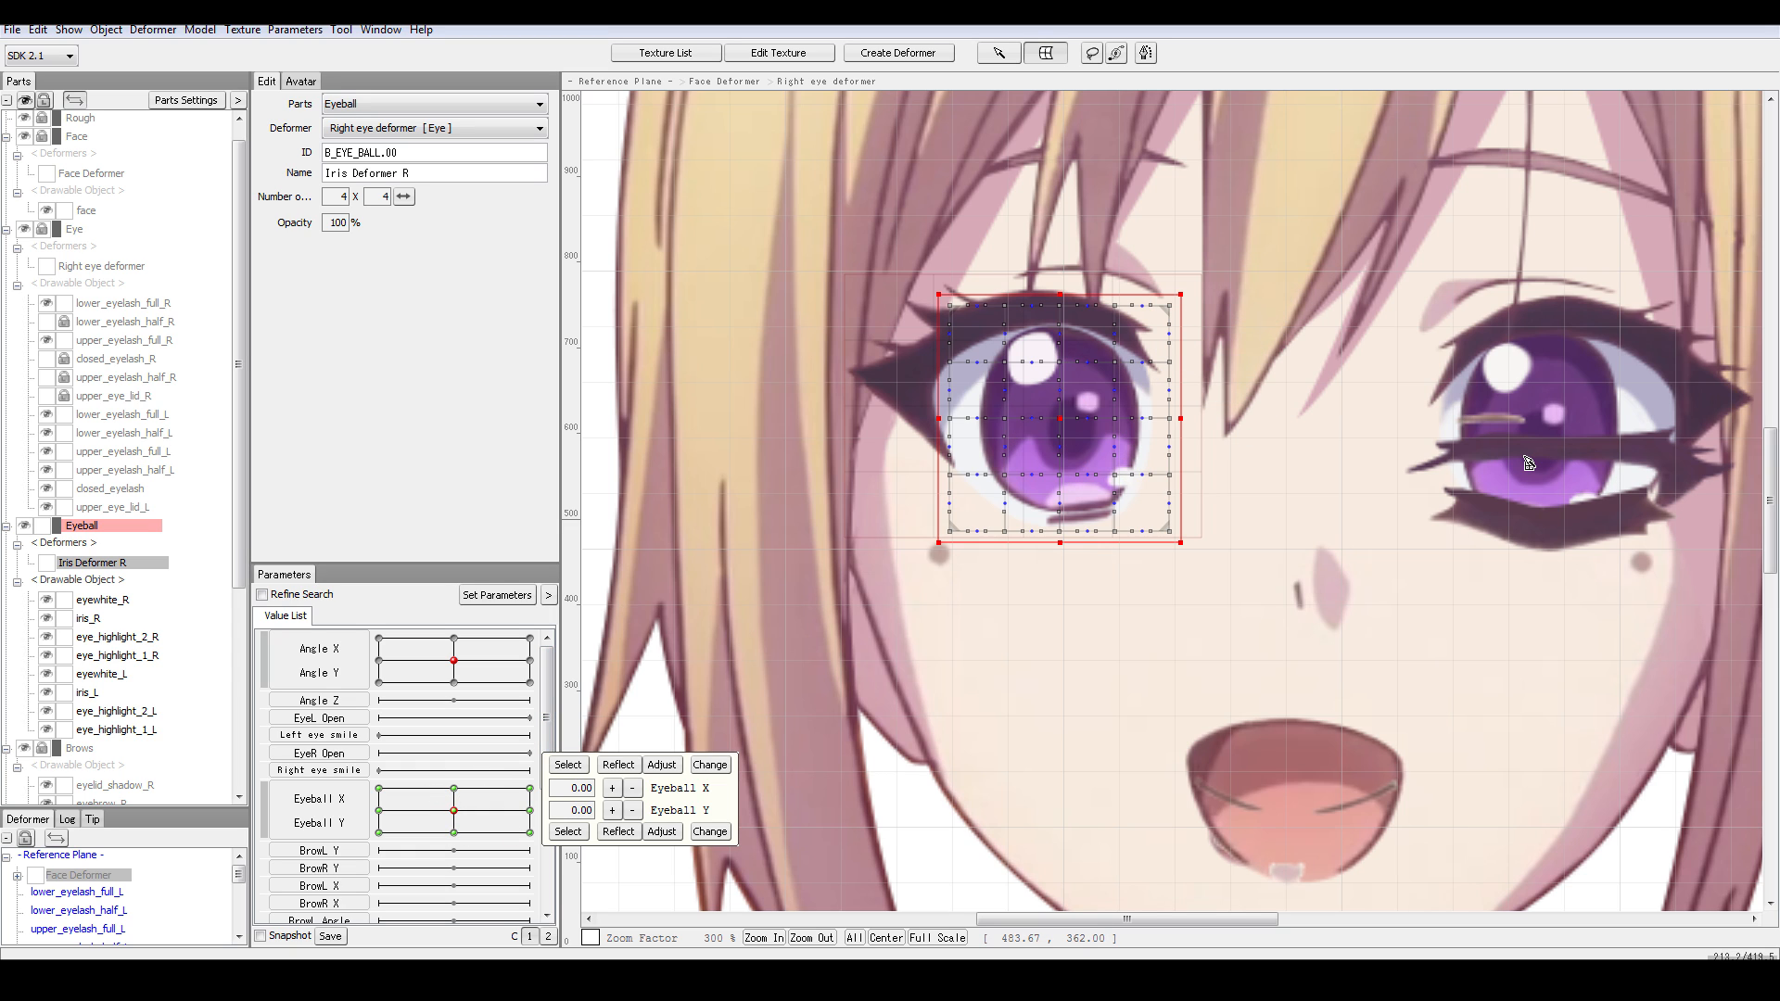
- Hide all left-eye eyelash, closed-eyelash and eyelid parts in the Eye group
scroll(175, 420, down, 4)
scroll(176, 420, up, 5)
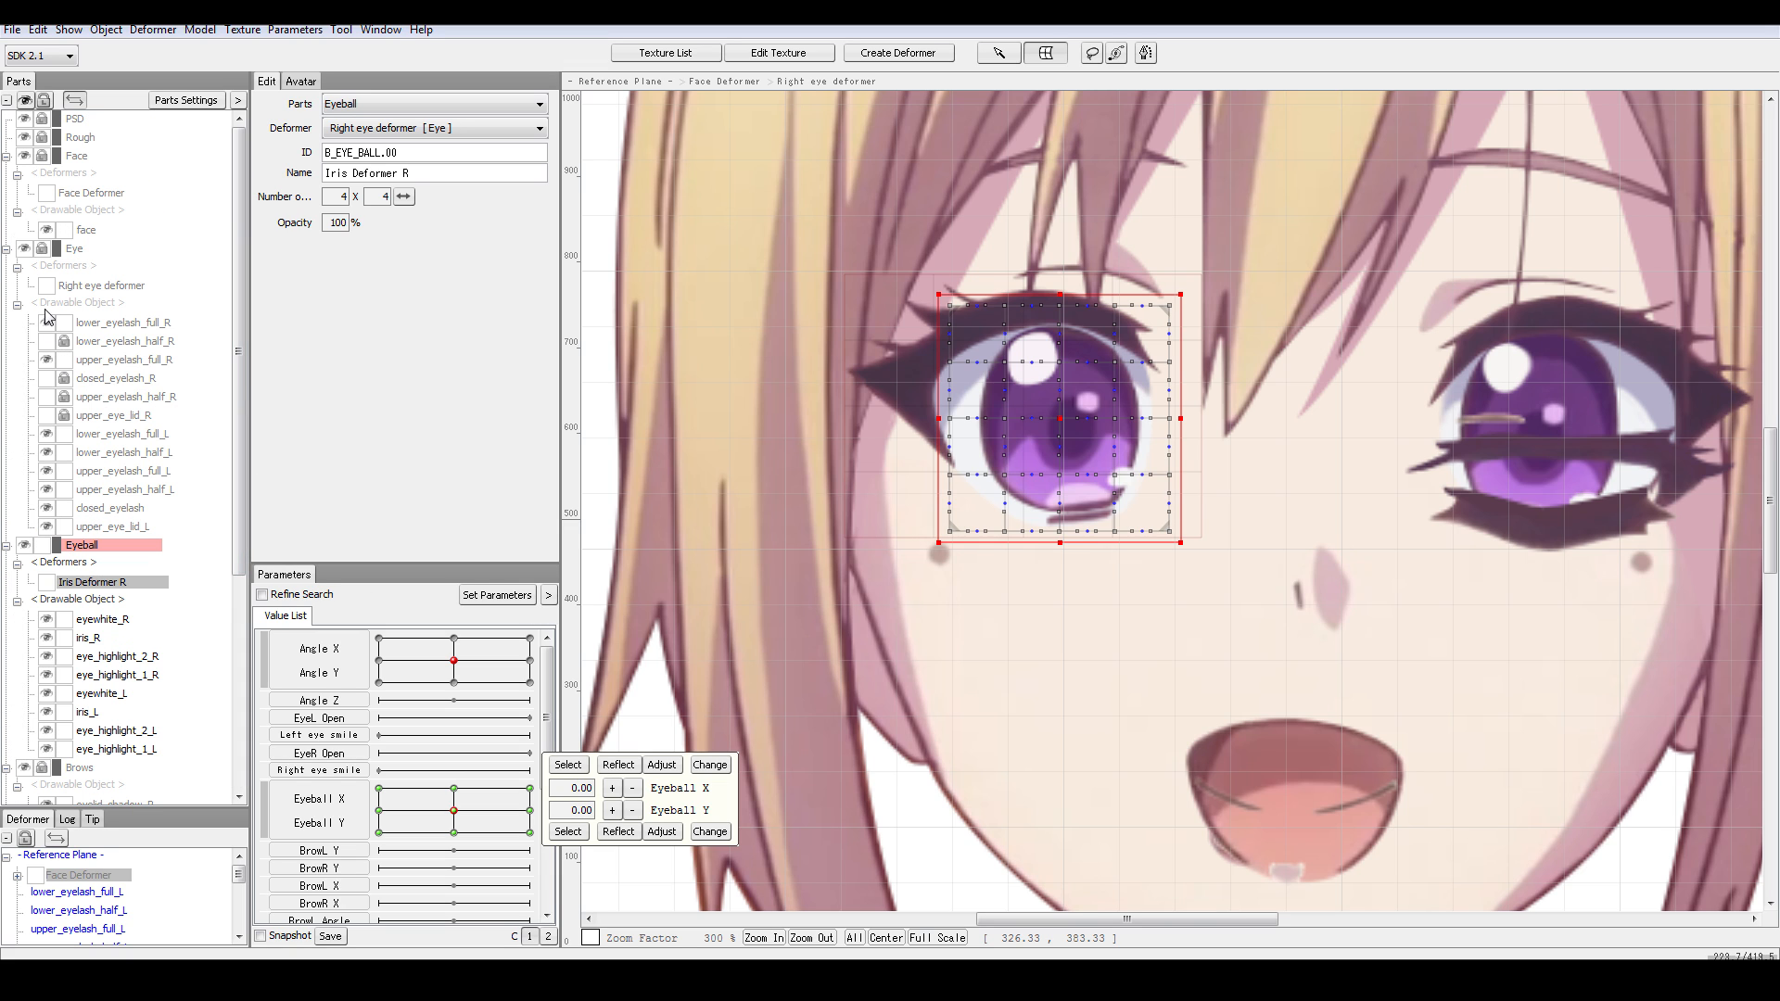
click(28, 249)
click(29, 249)
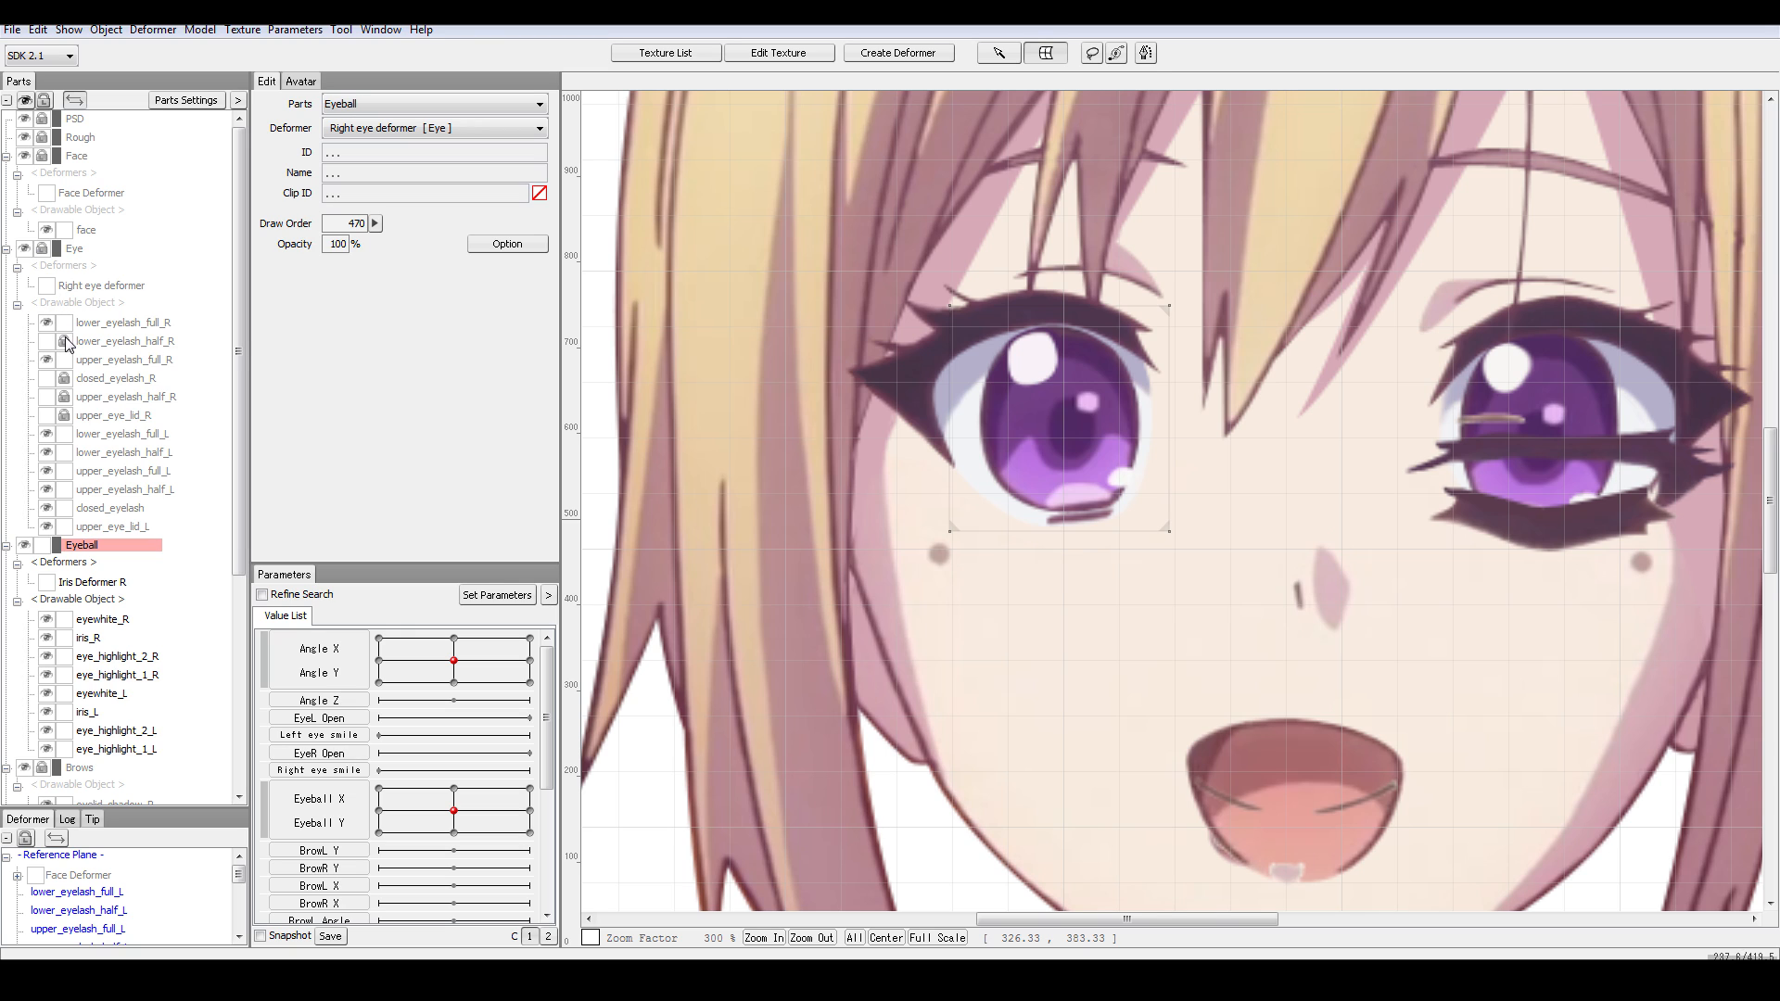
drag(46, 434, 51, 528)
click(47, 434)
click(46, 434)
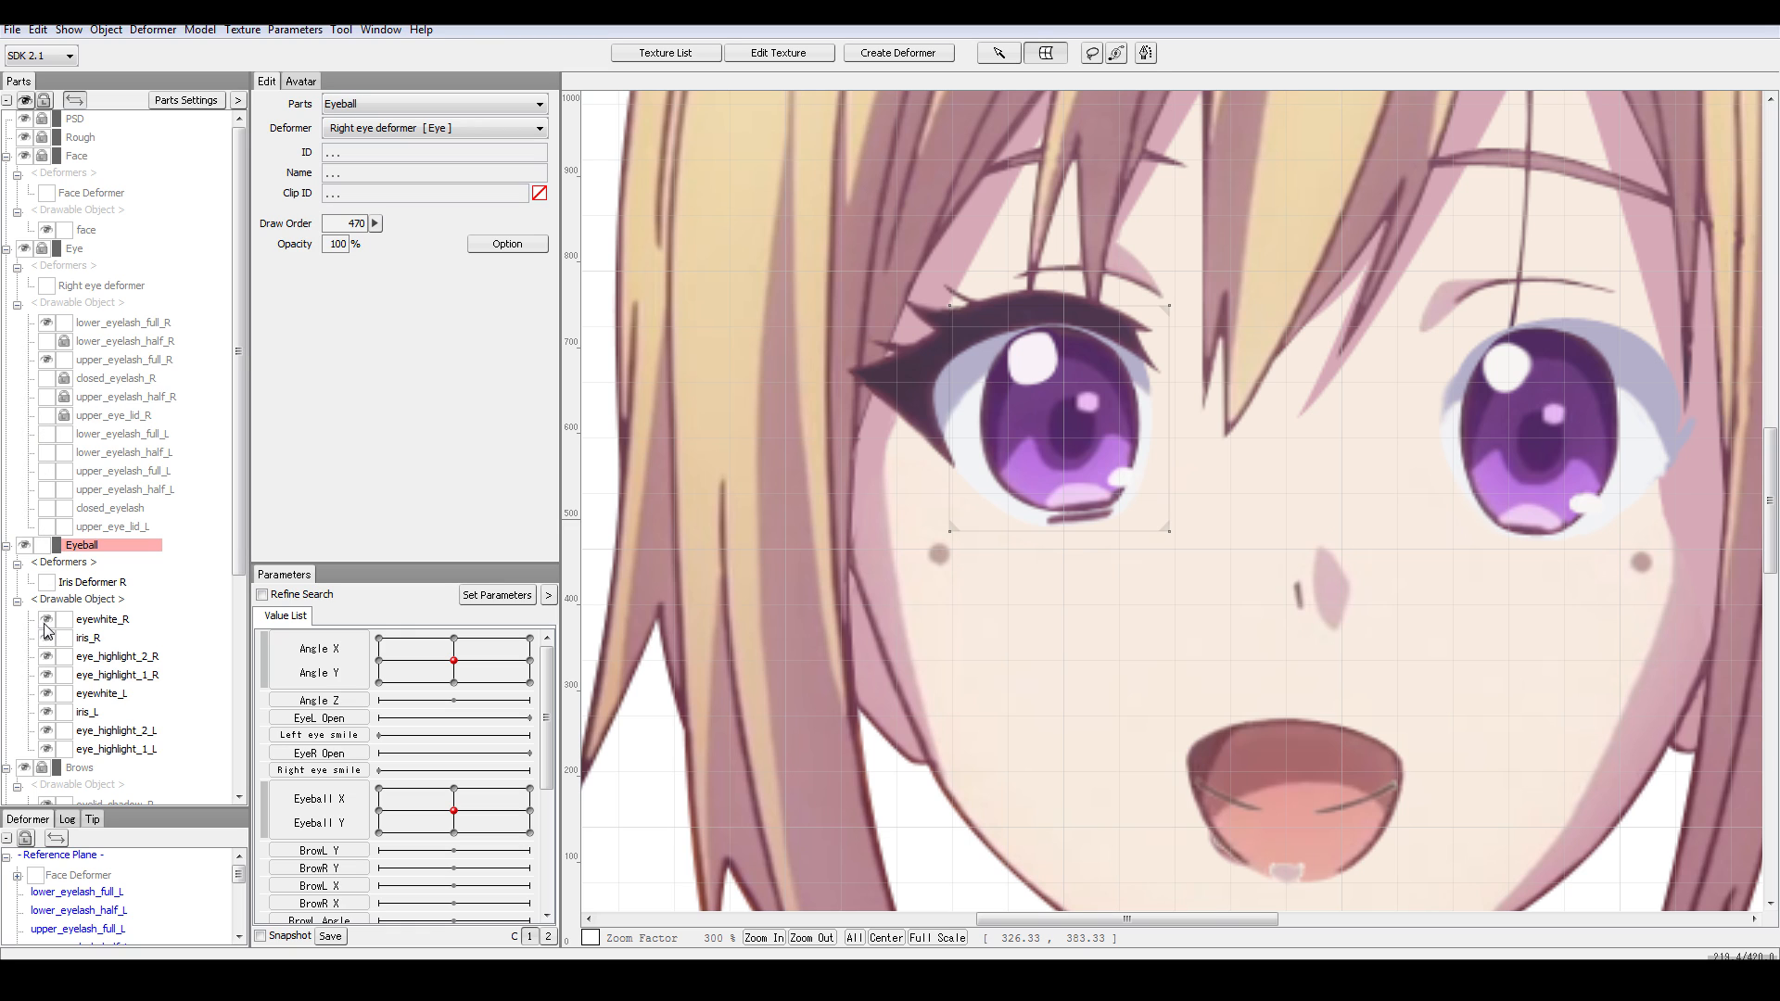
- Preview the right eye with upper_eyelash_full_R hidden and lower_eyelash_half_R shown, then restore their visibility
click(47, 359)
click(47, 323)
click(47, 323)
click(47, 341)
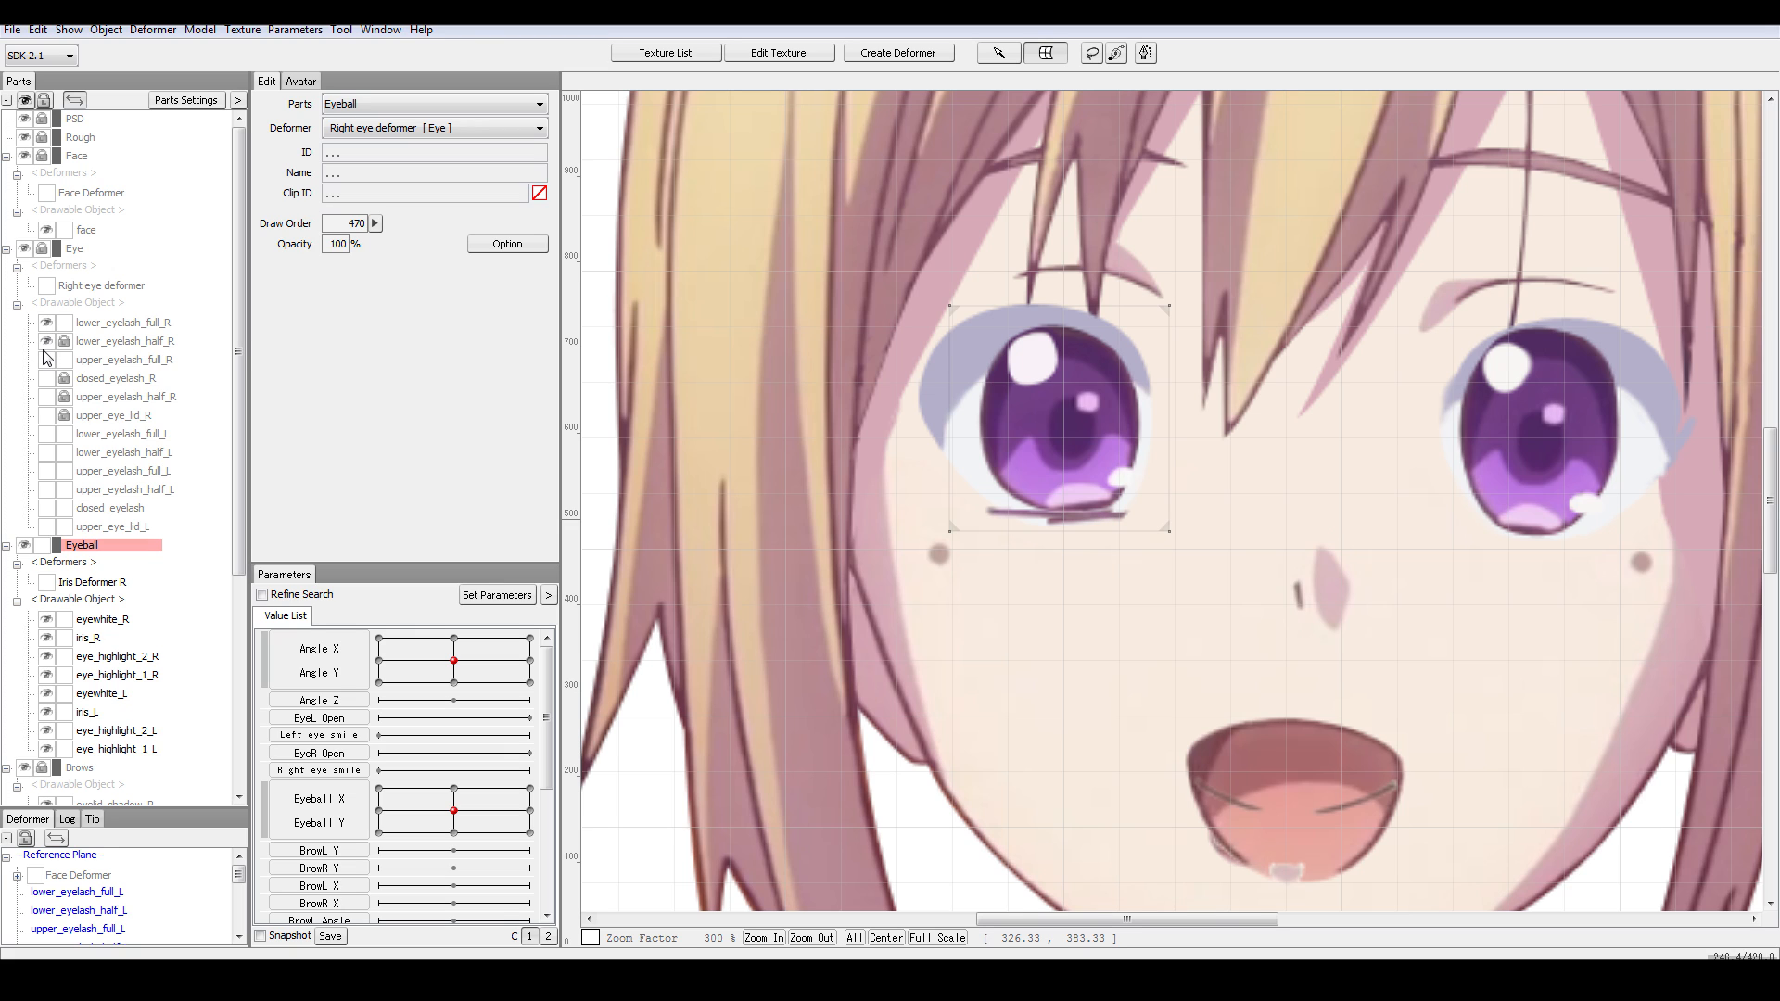
click(47, 360)
click(47, 341)
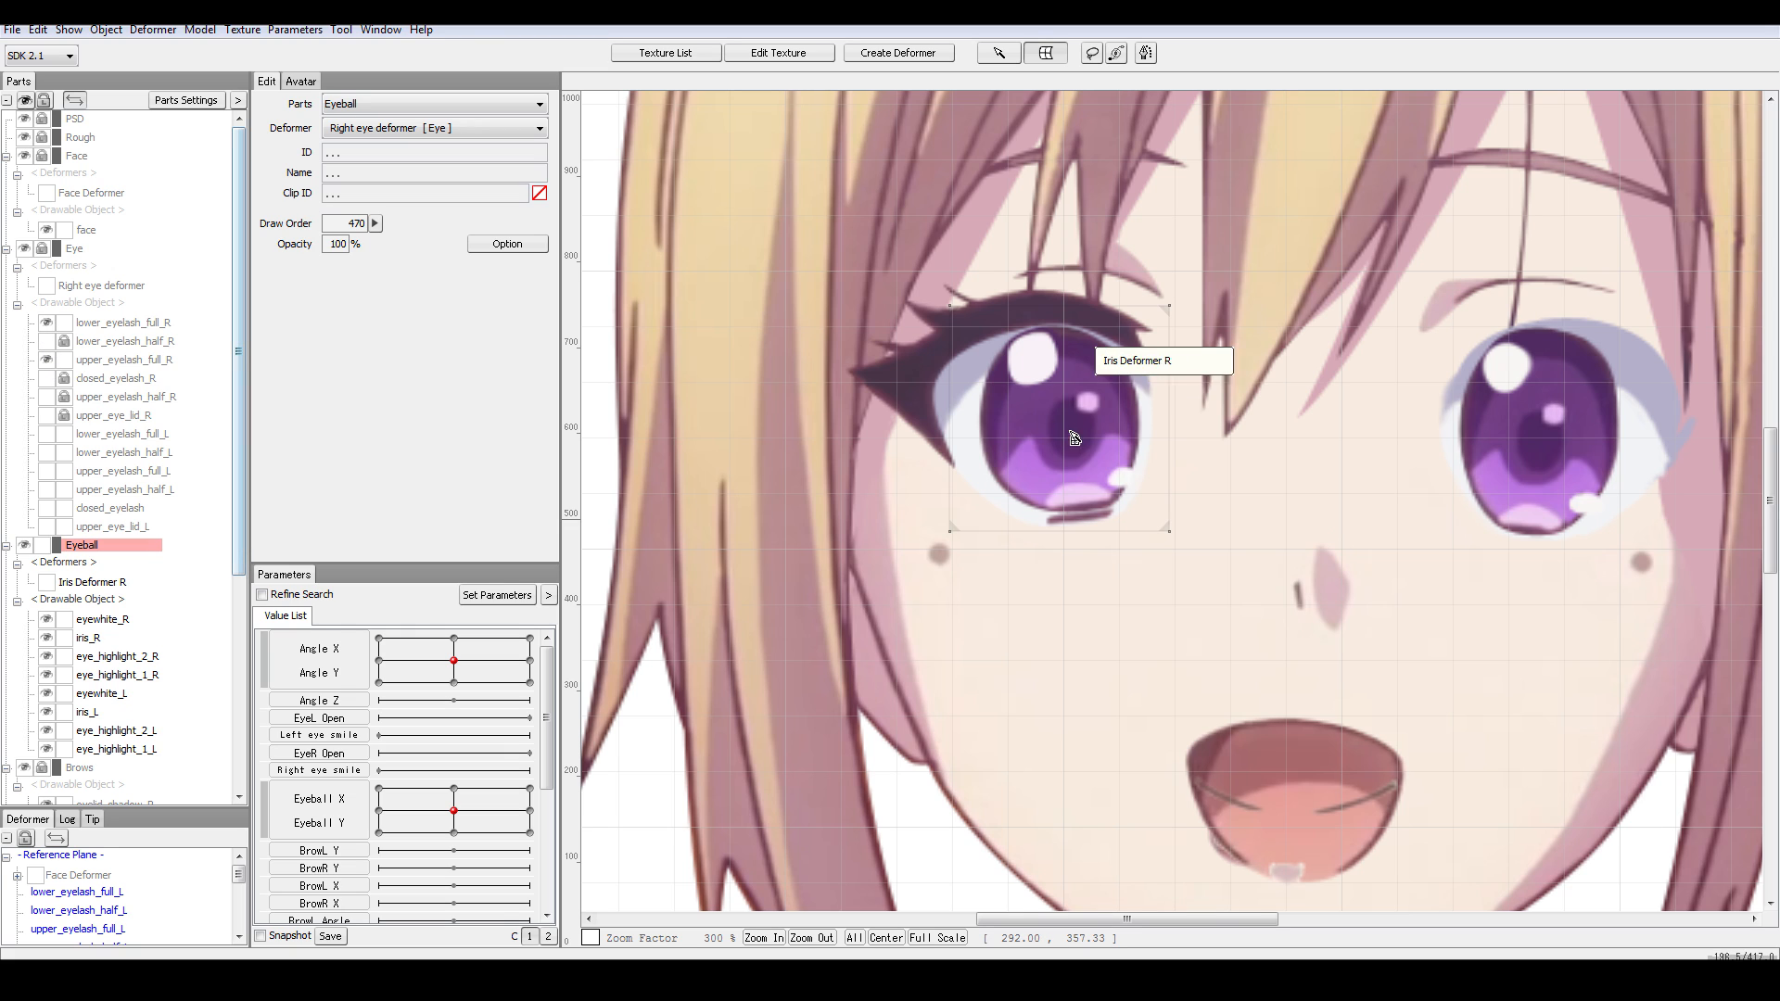
- Show the six left-eye eyelash, closed-eyelash and eyelid parts again
click(46, 526)
click(47, 506)
click(42, 487)
click(41, 435)
click(42, 453)
click(46, 471)
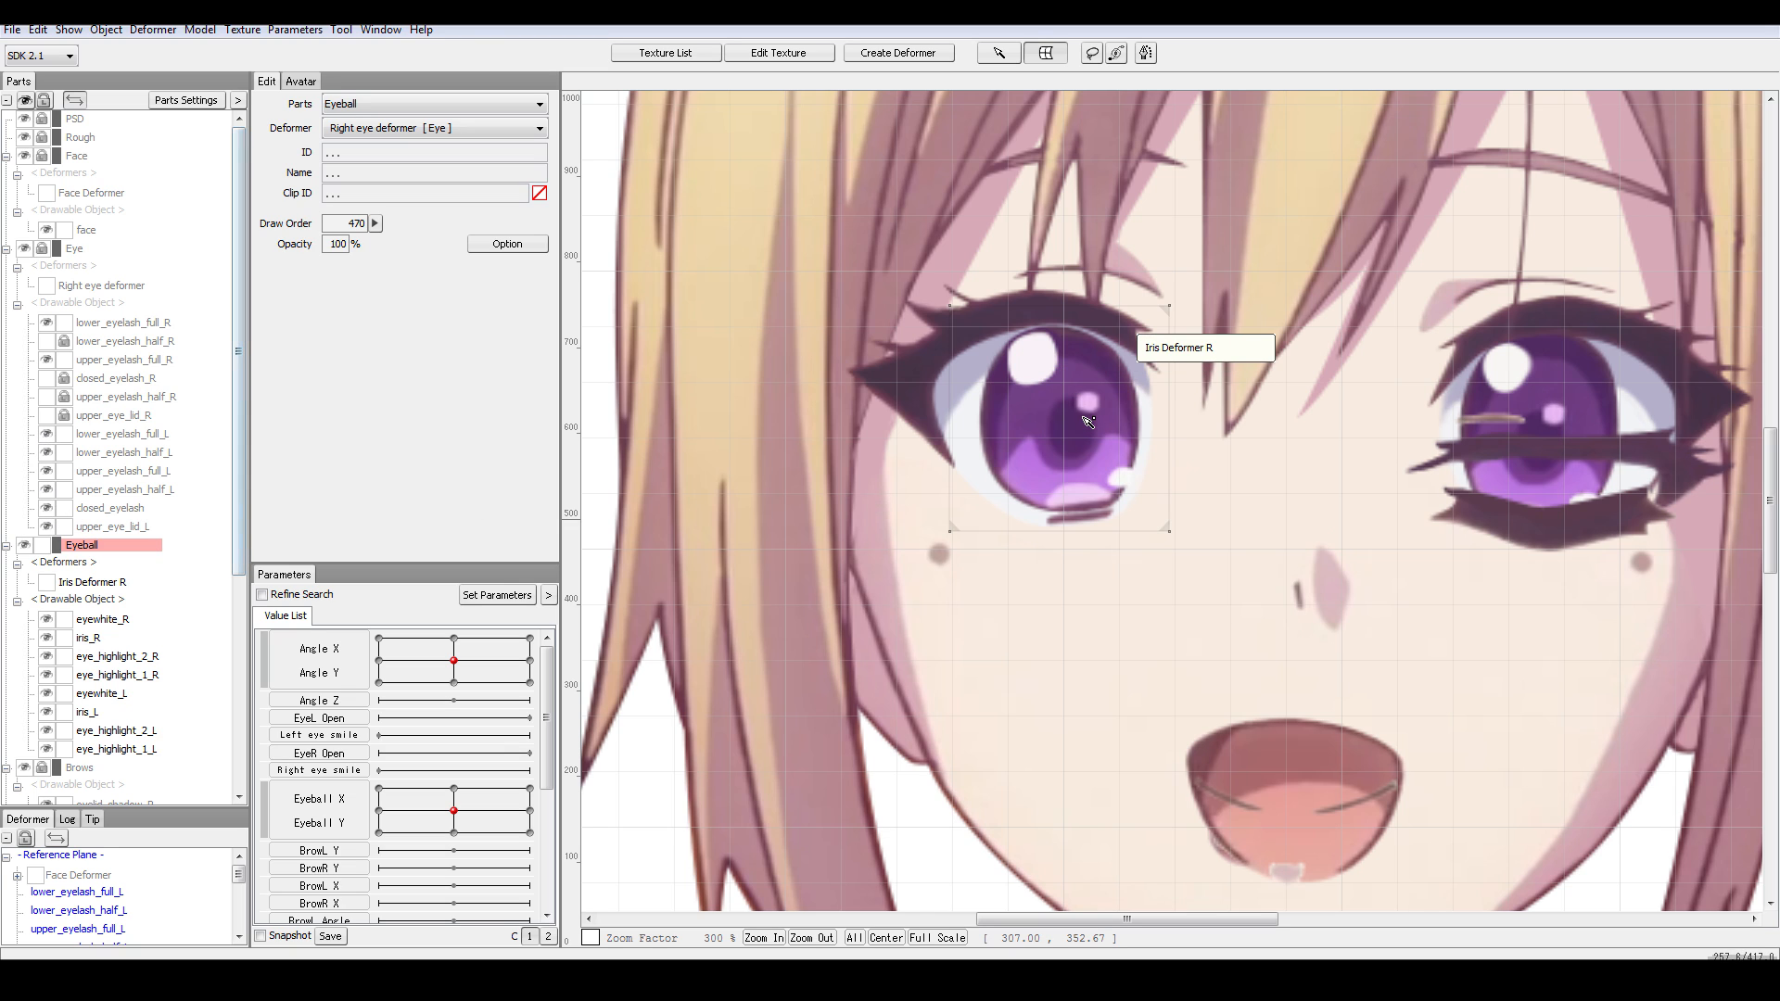
- Hide the full and half left eyelashes, closed_eyelash and upper_eye_lid_L
click(46, 434)
click(45, 453)
click(45, 471)
click(46, 489)
click(46, 508)
click(46, 526)
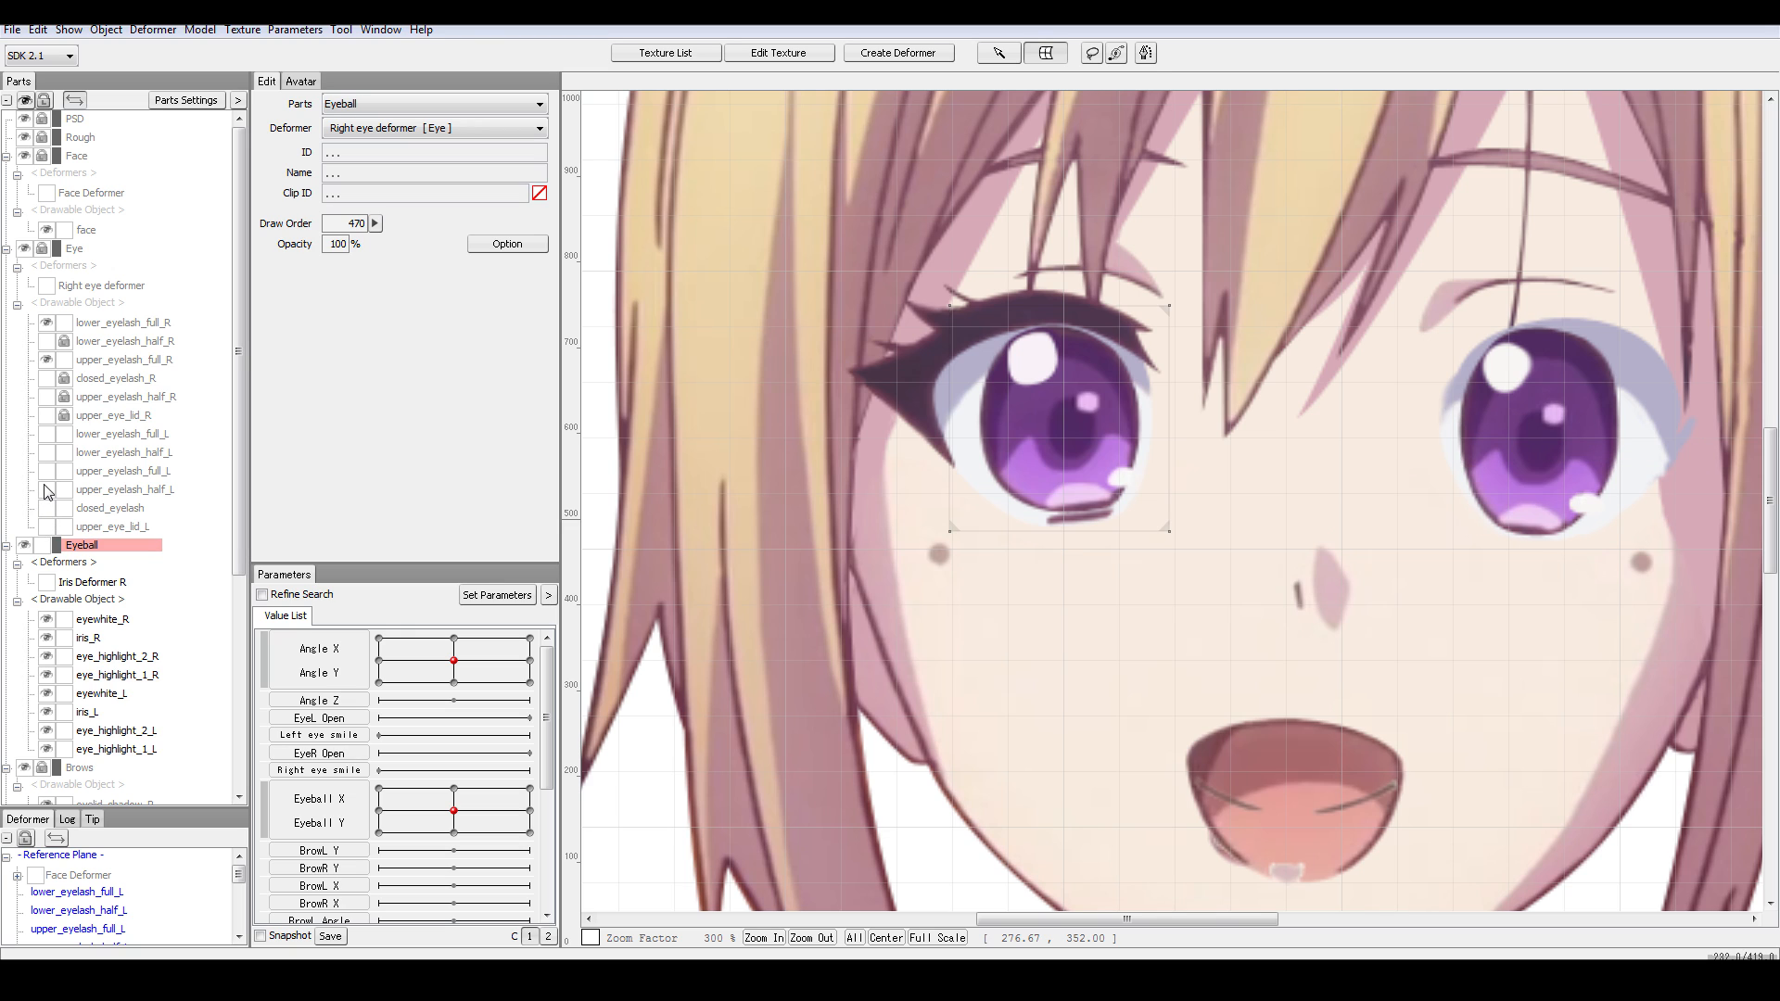
- Try out closed_eyelash and upper_eyelash_half_L, then leave only upper_eyelash_full_L and lower_eyelash_full_L shown on the left eye
click(46, 510)
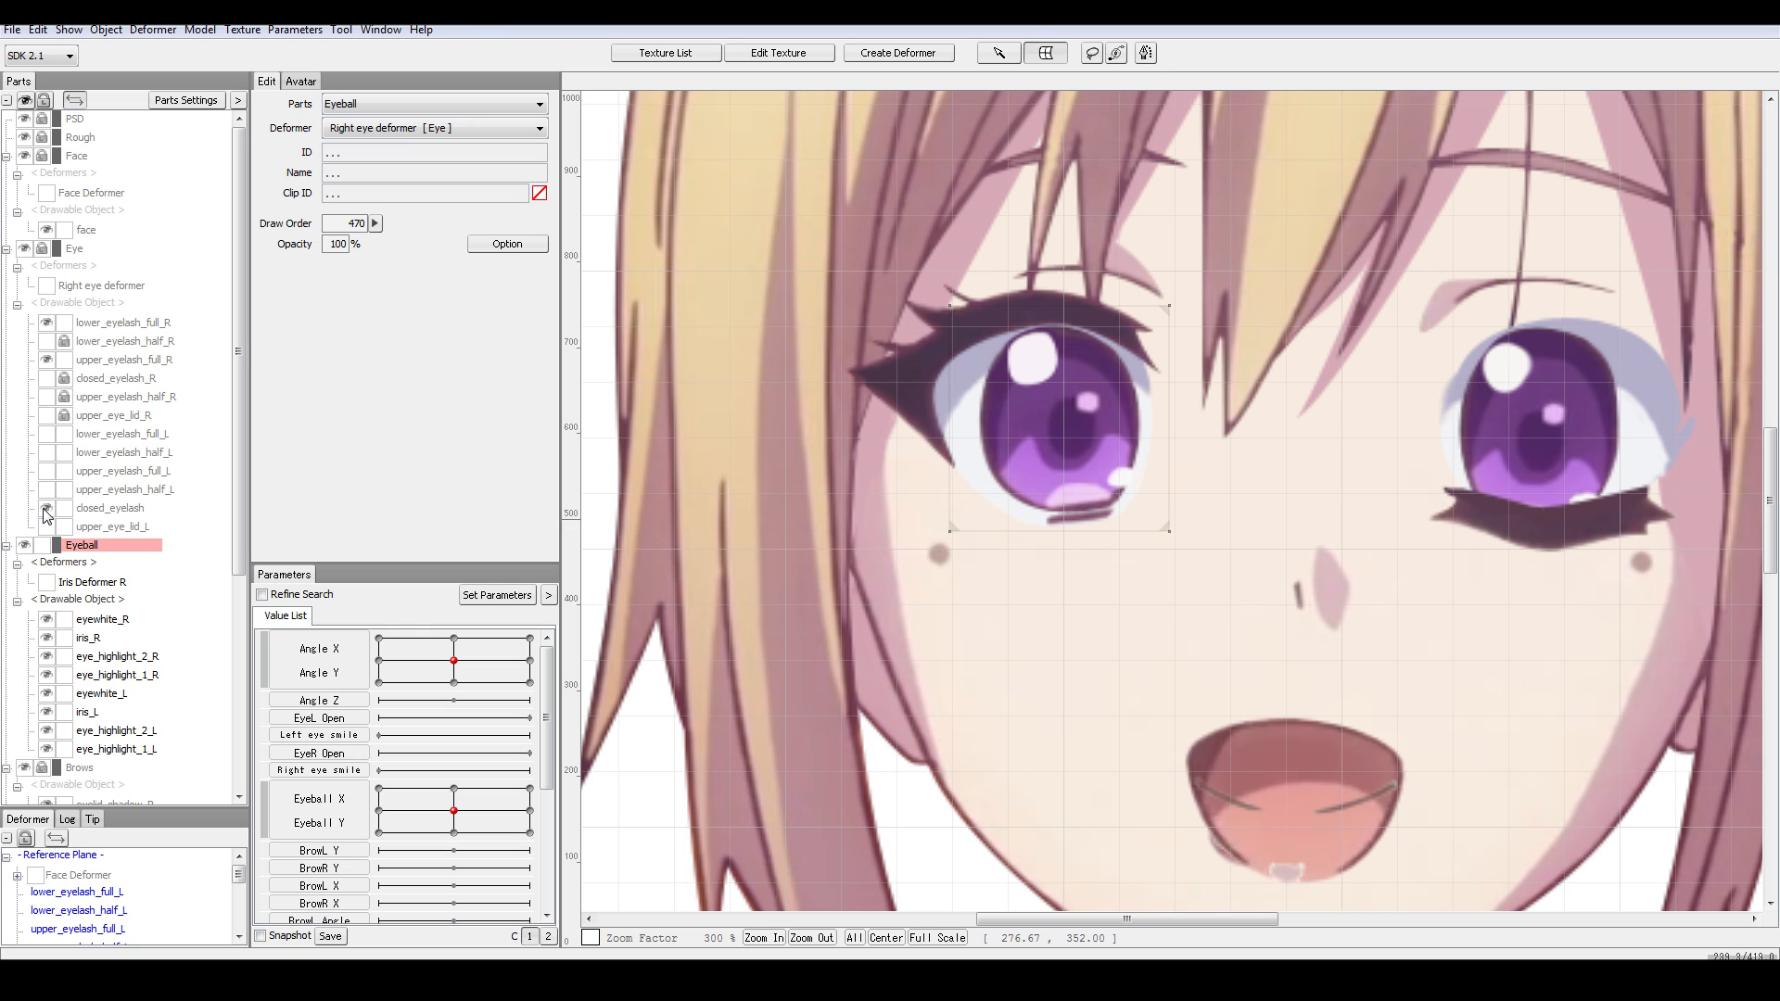
click(47, 508)
click(46, 489)
click(47, 489)
click(47, 471)
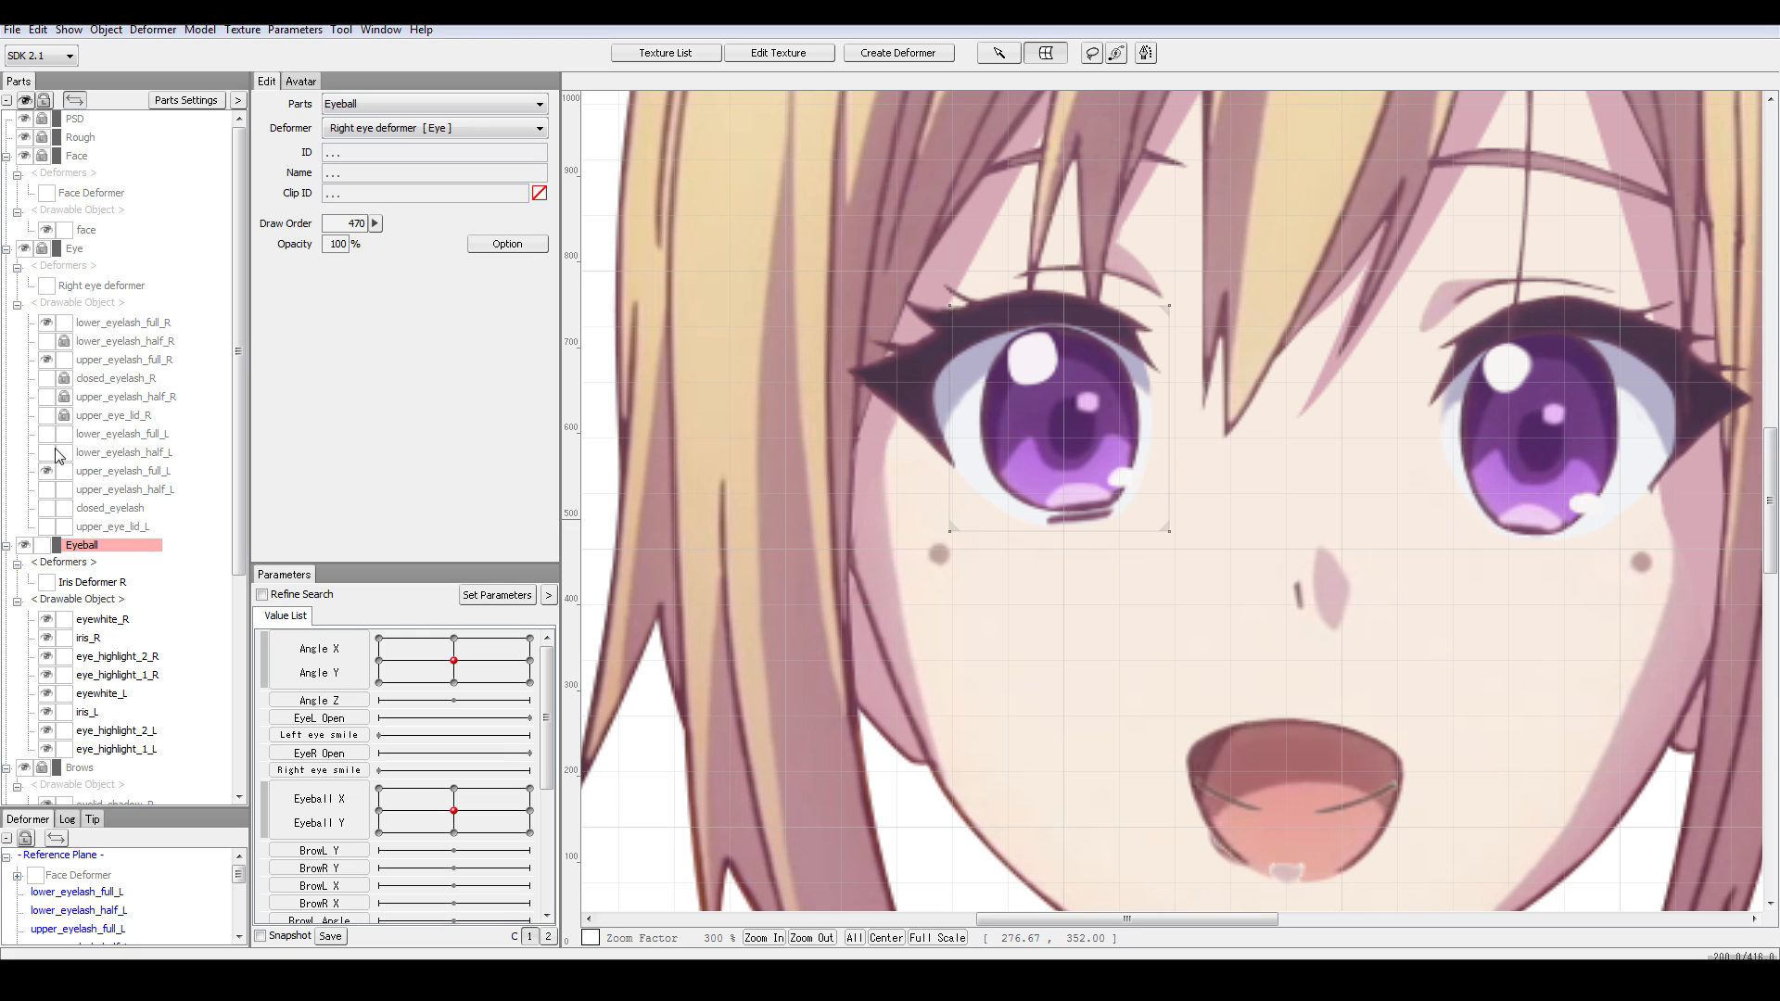
click(47, 433)
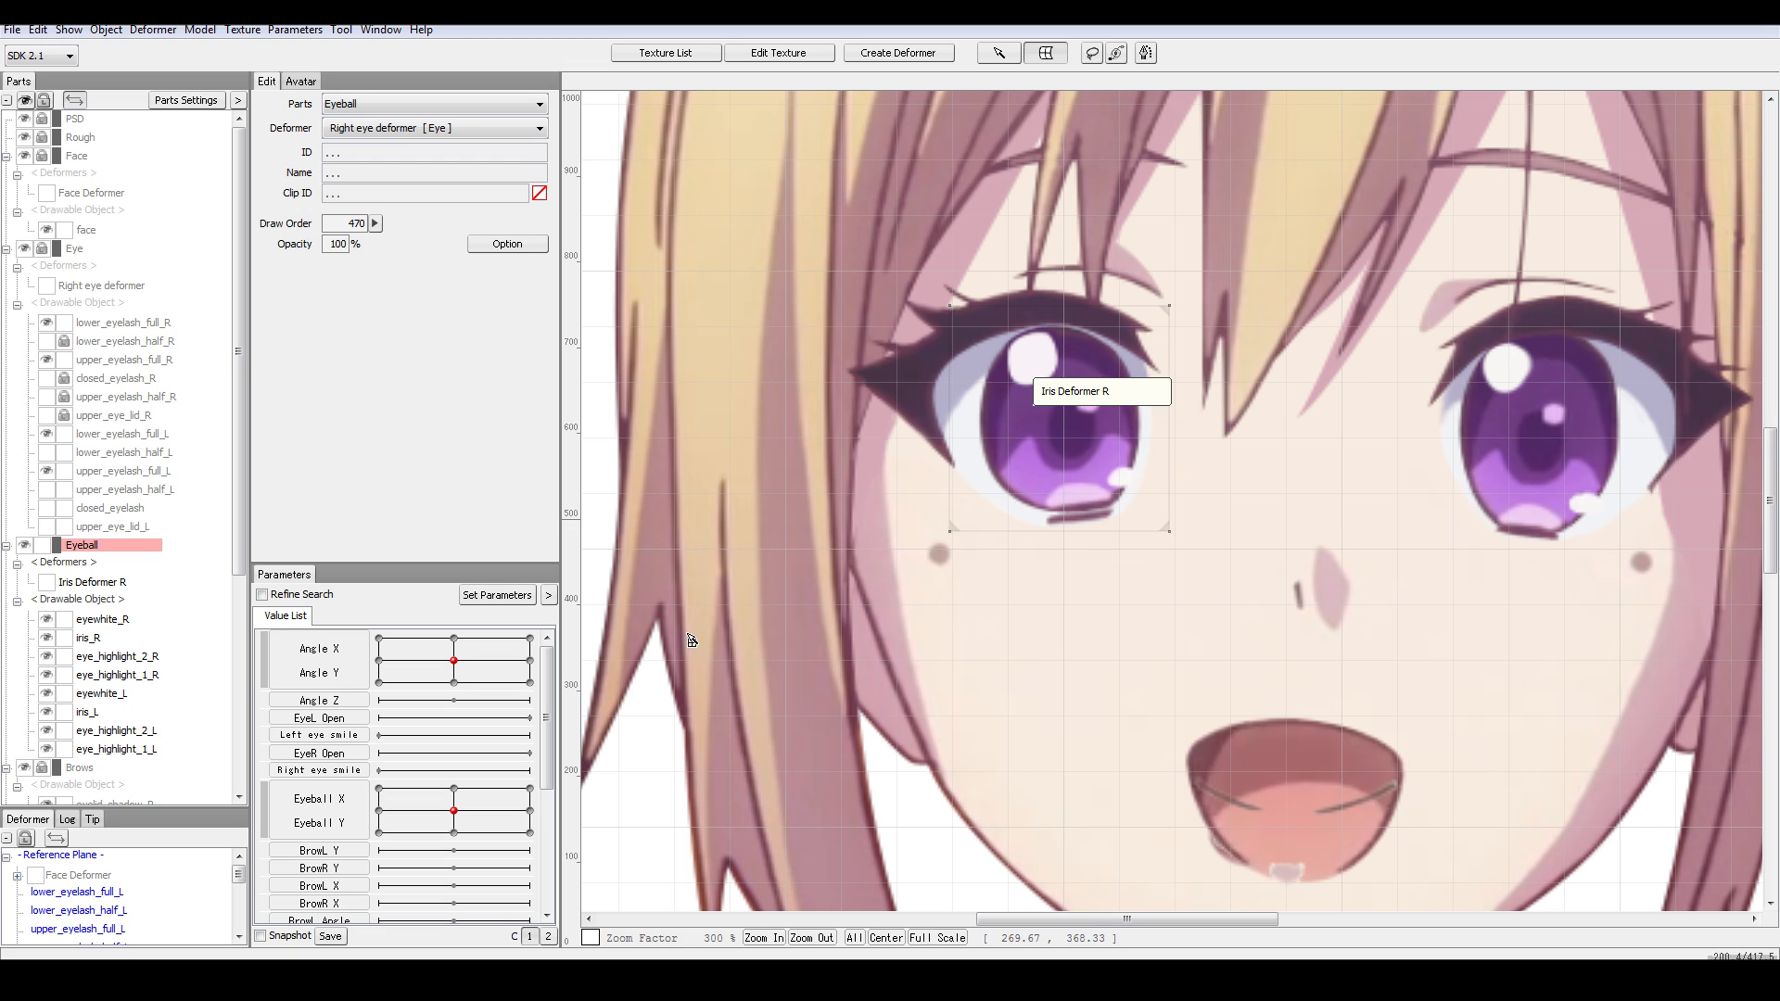
- Revert iris_R to its original shape, first maintaining the area and finally using the original texture size
click(998, 53)
click(1057, 419)
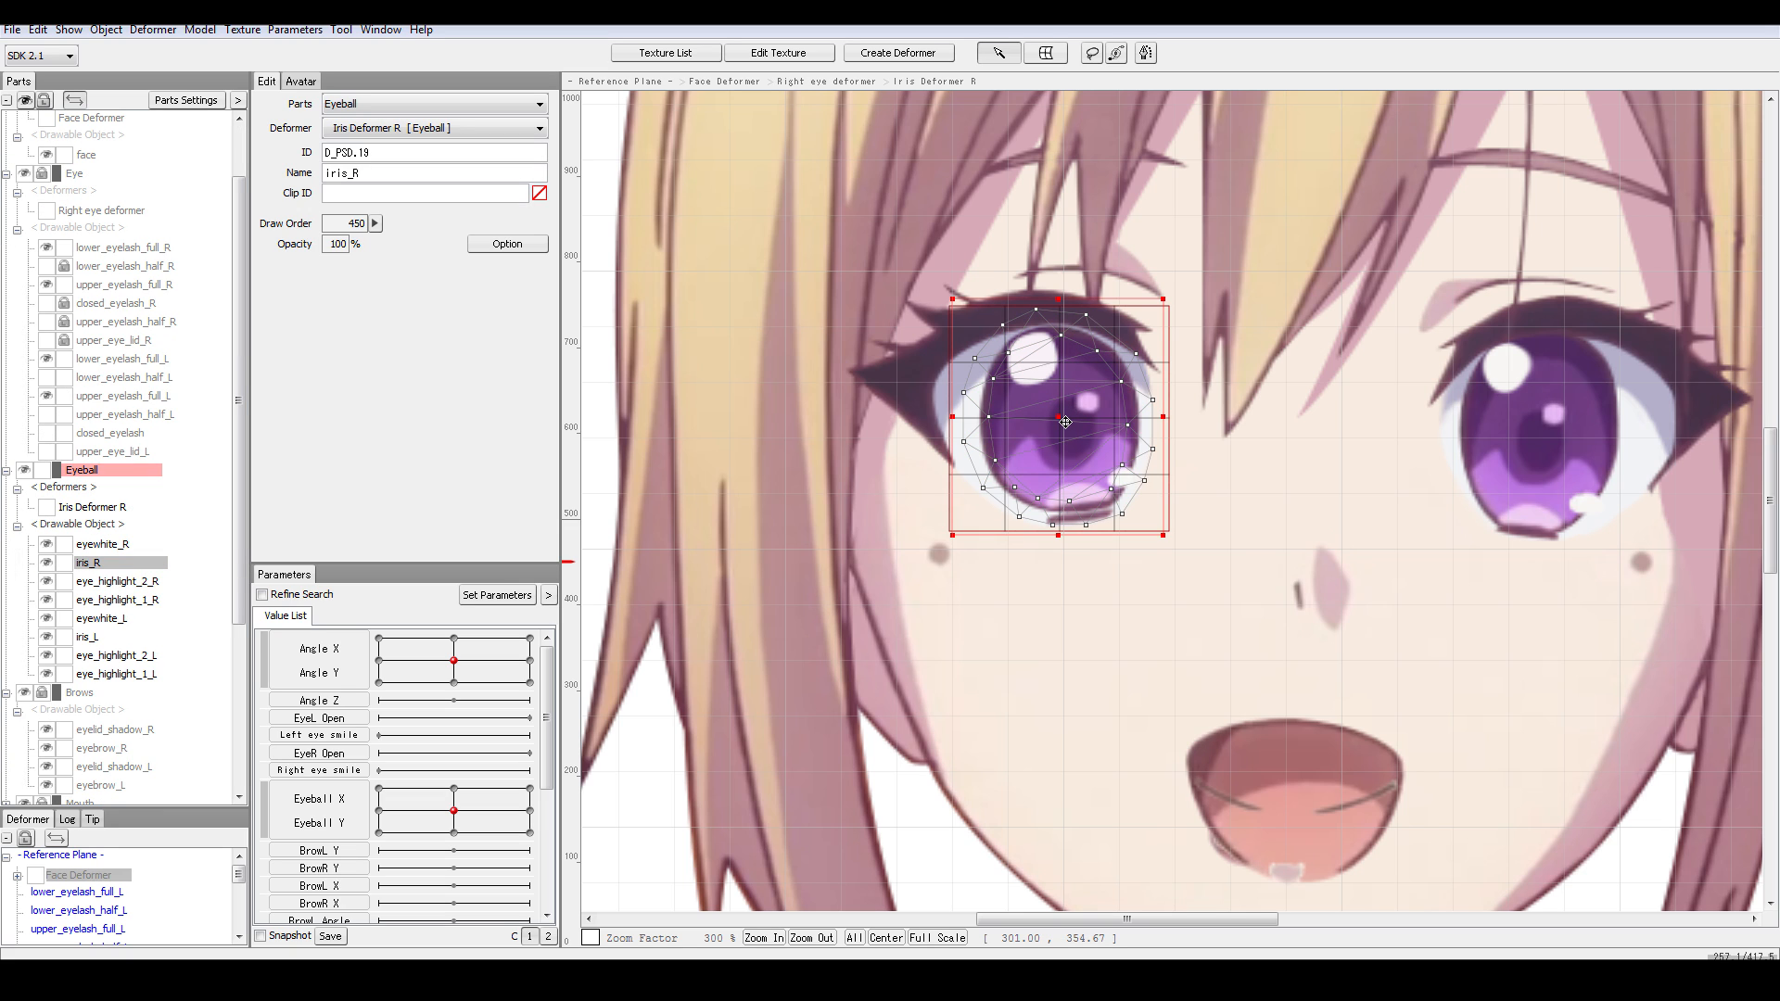
click(20, 30)
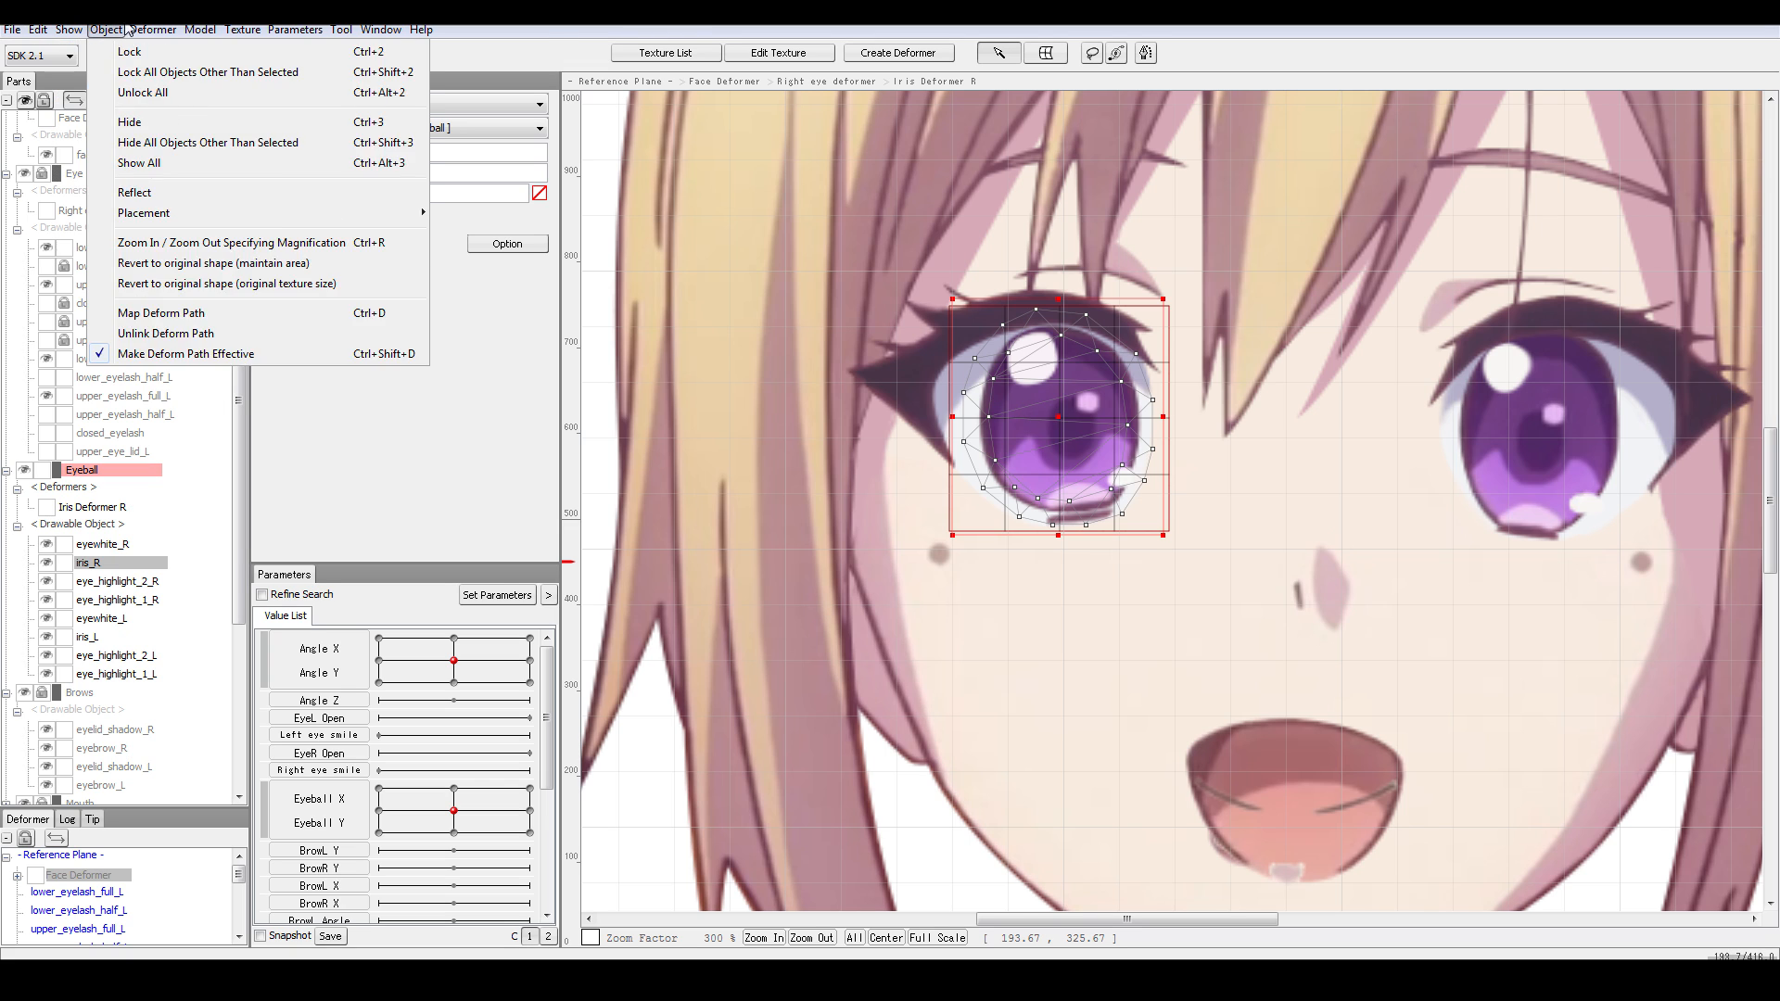
mouse_move(105, 30)
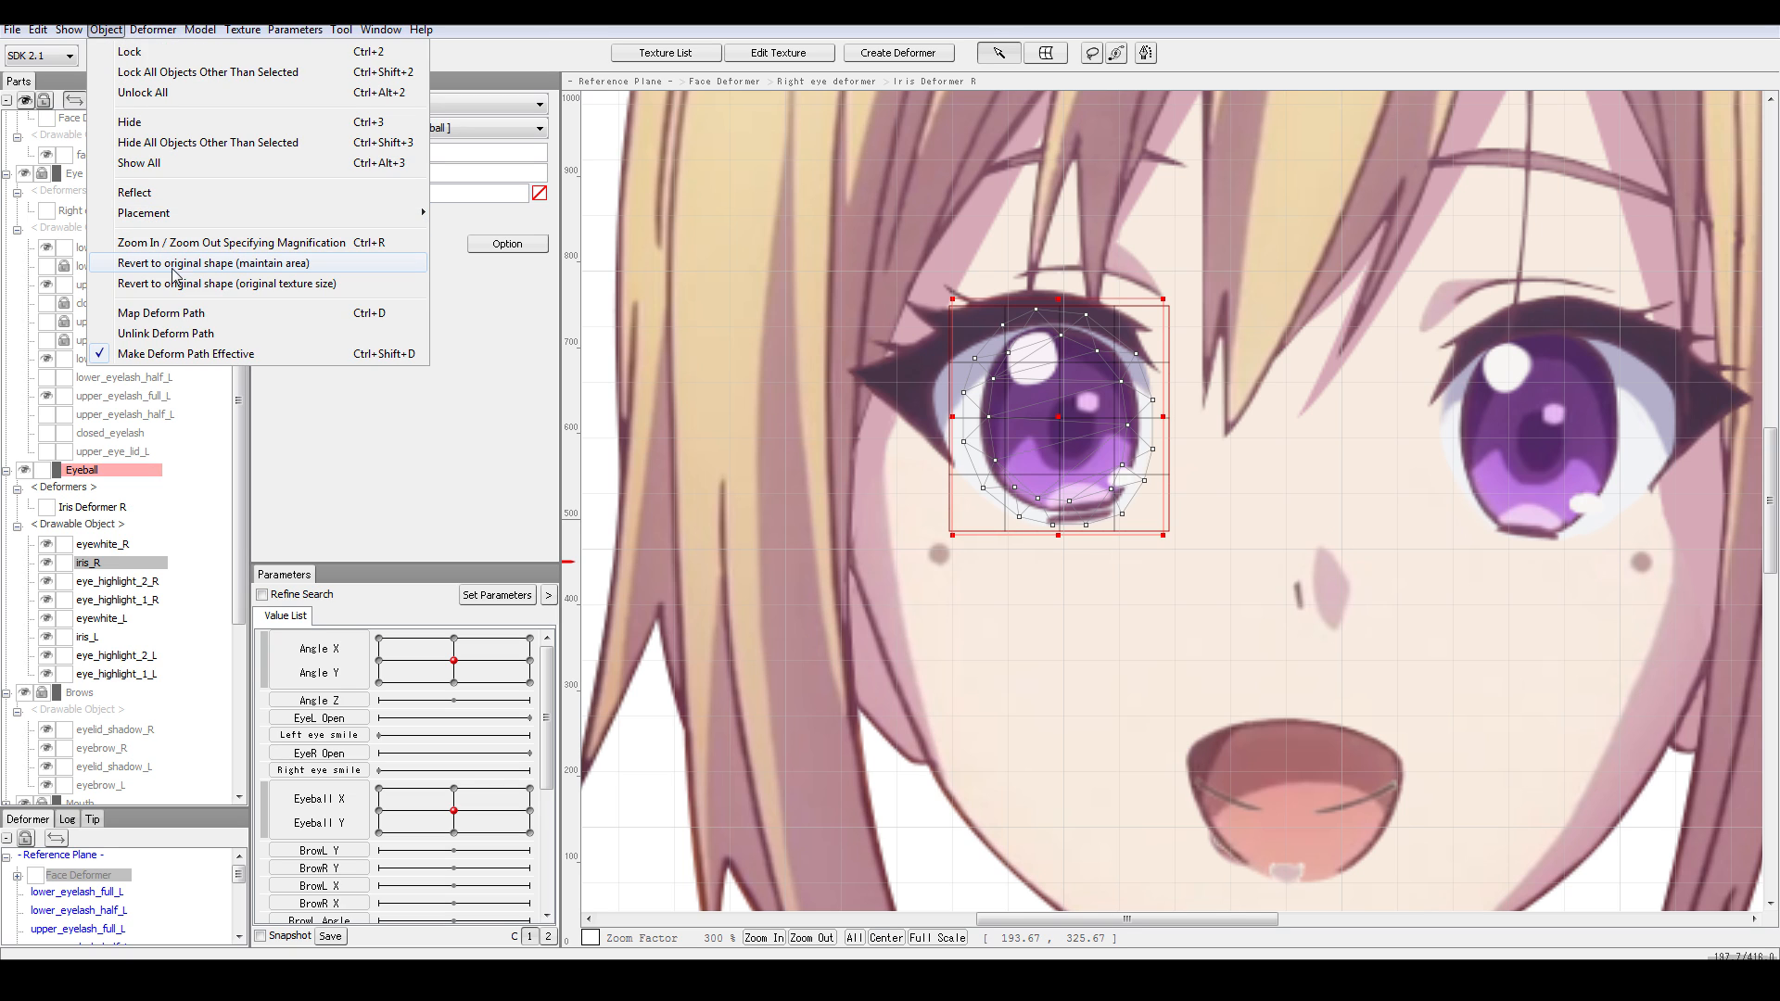
click(234, 267)
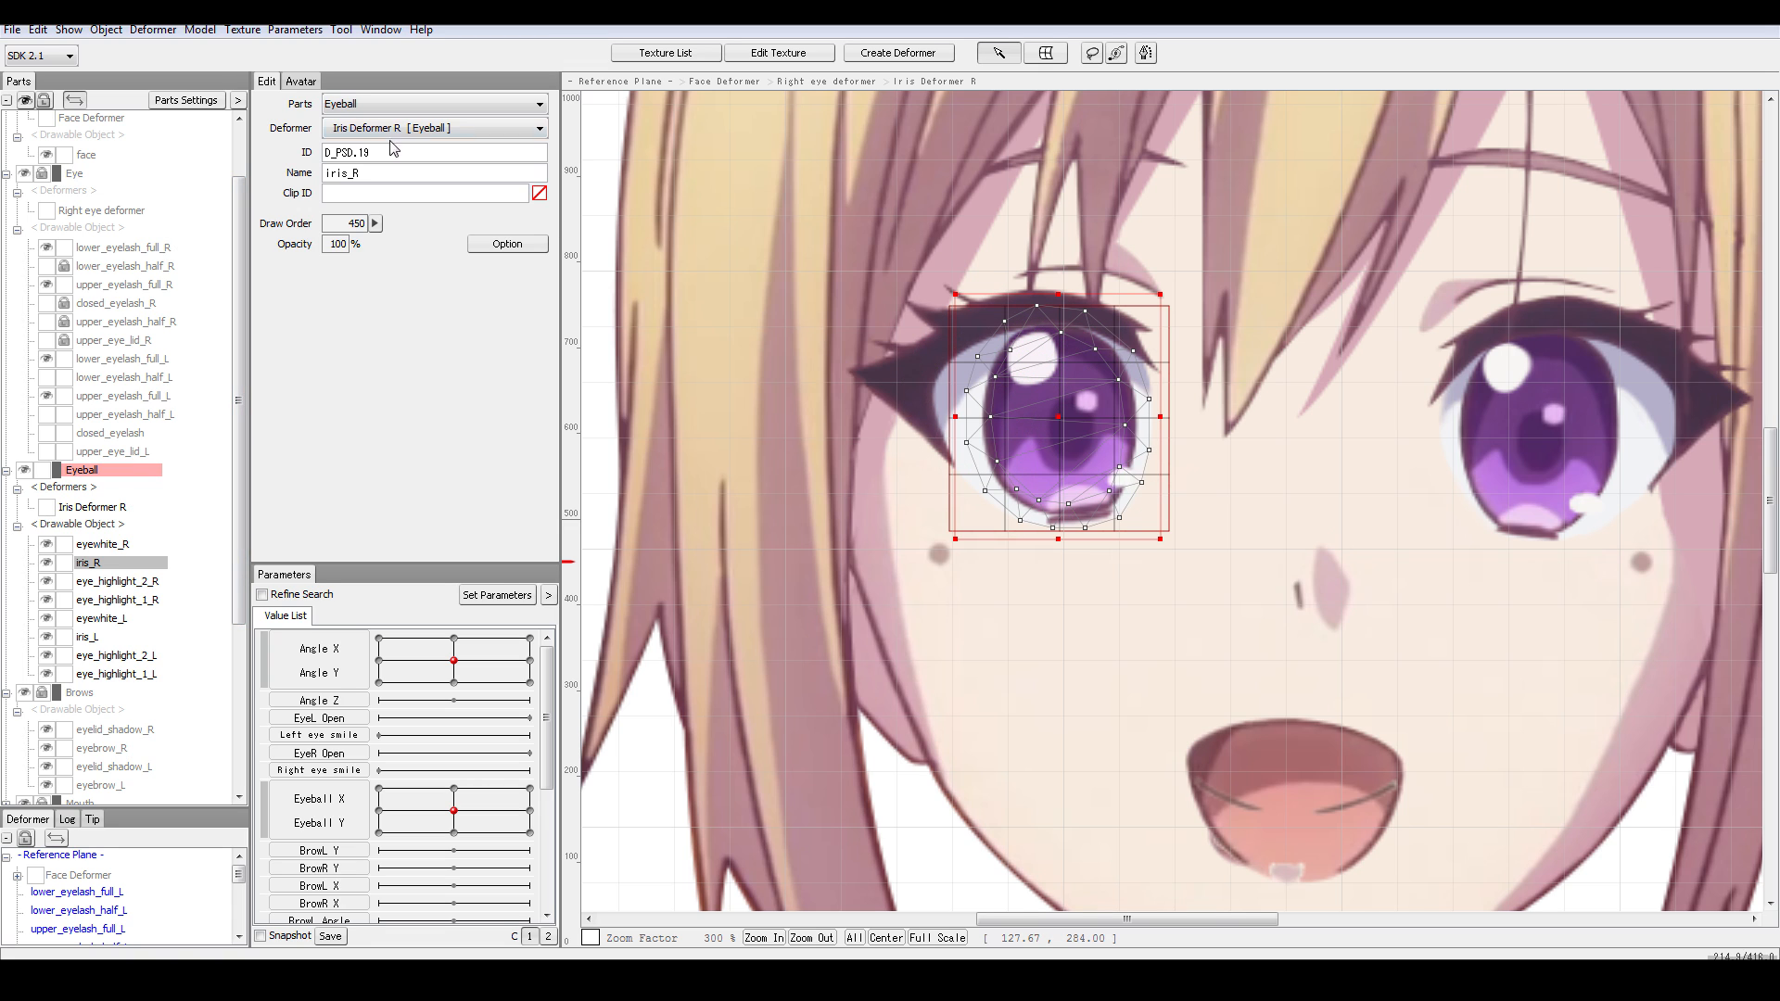
click(106, 29)
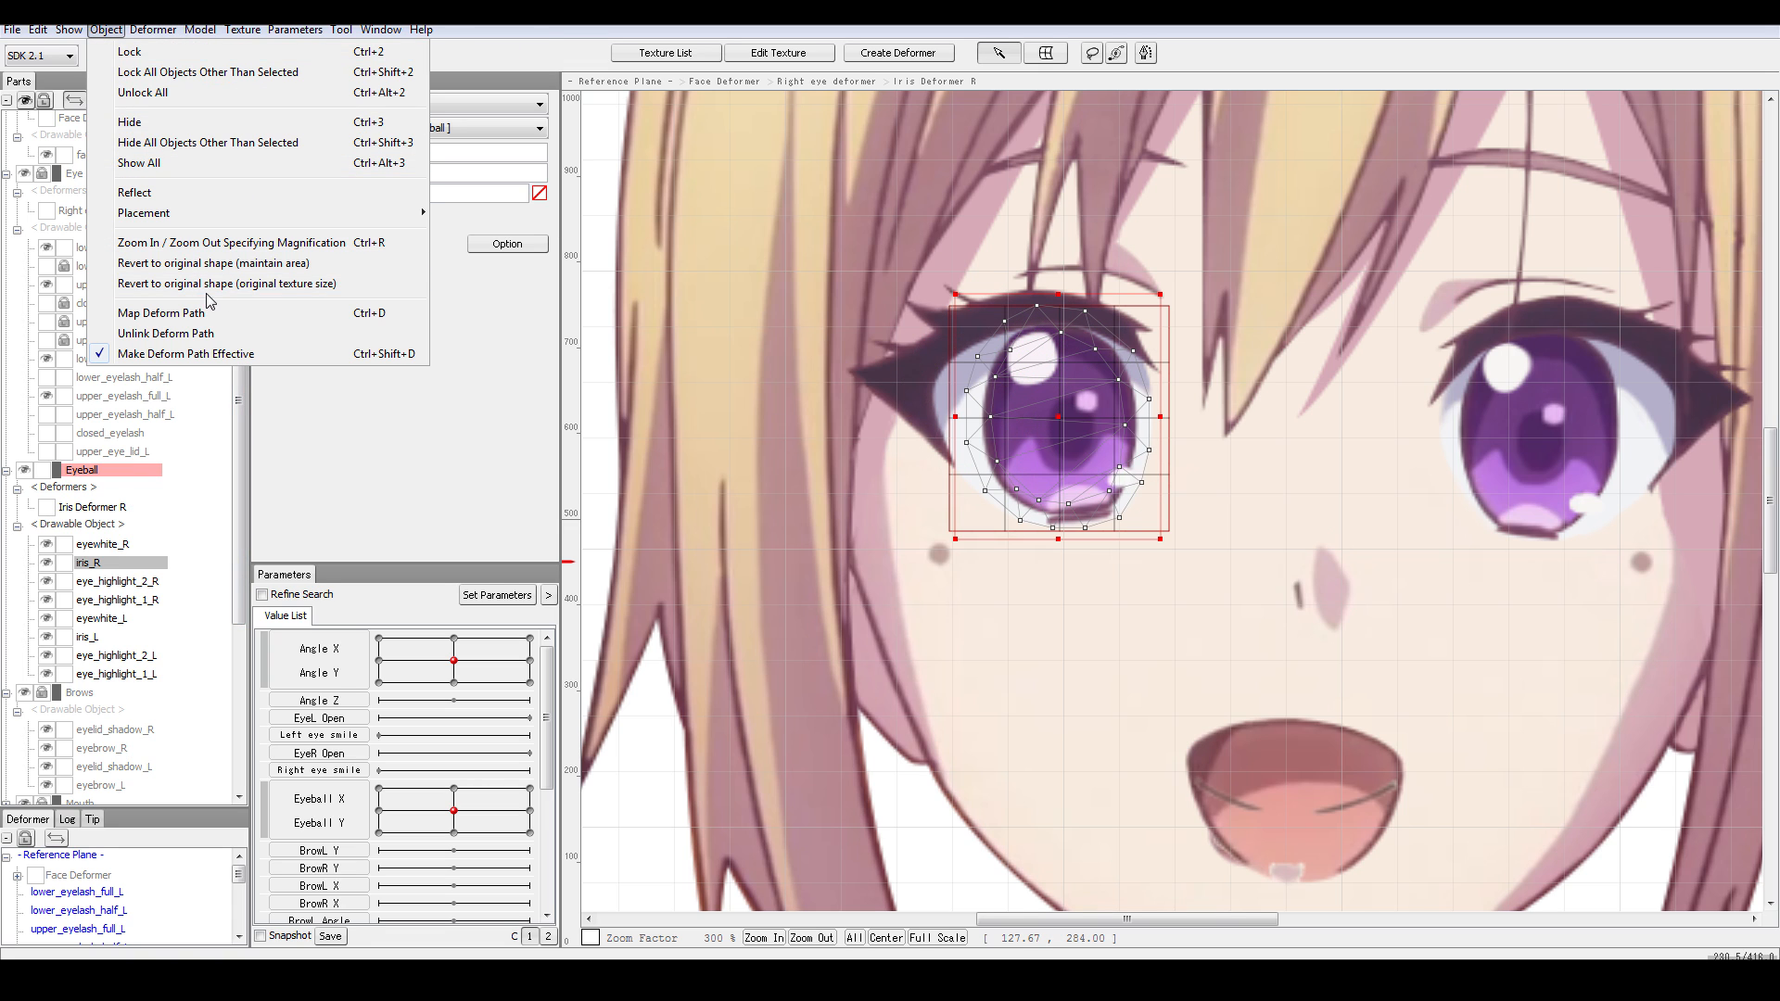
click(286, 289)
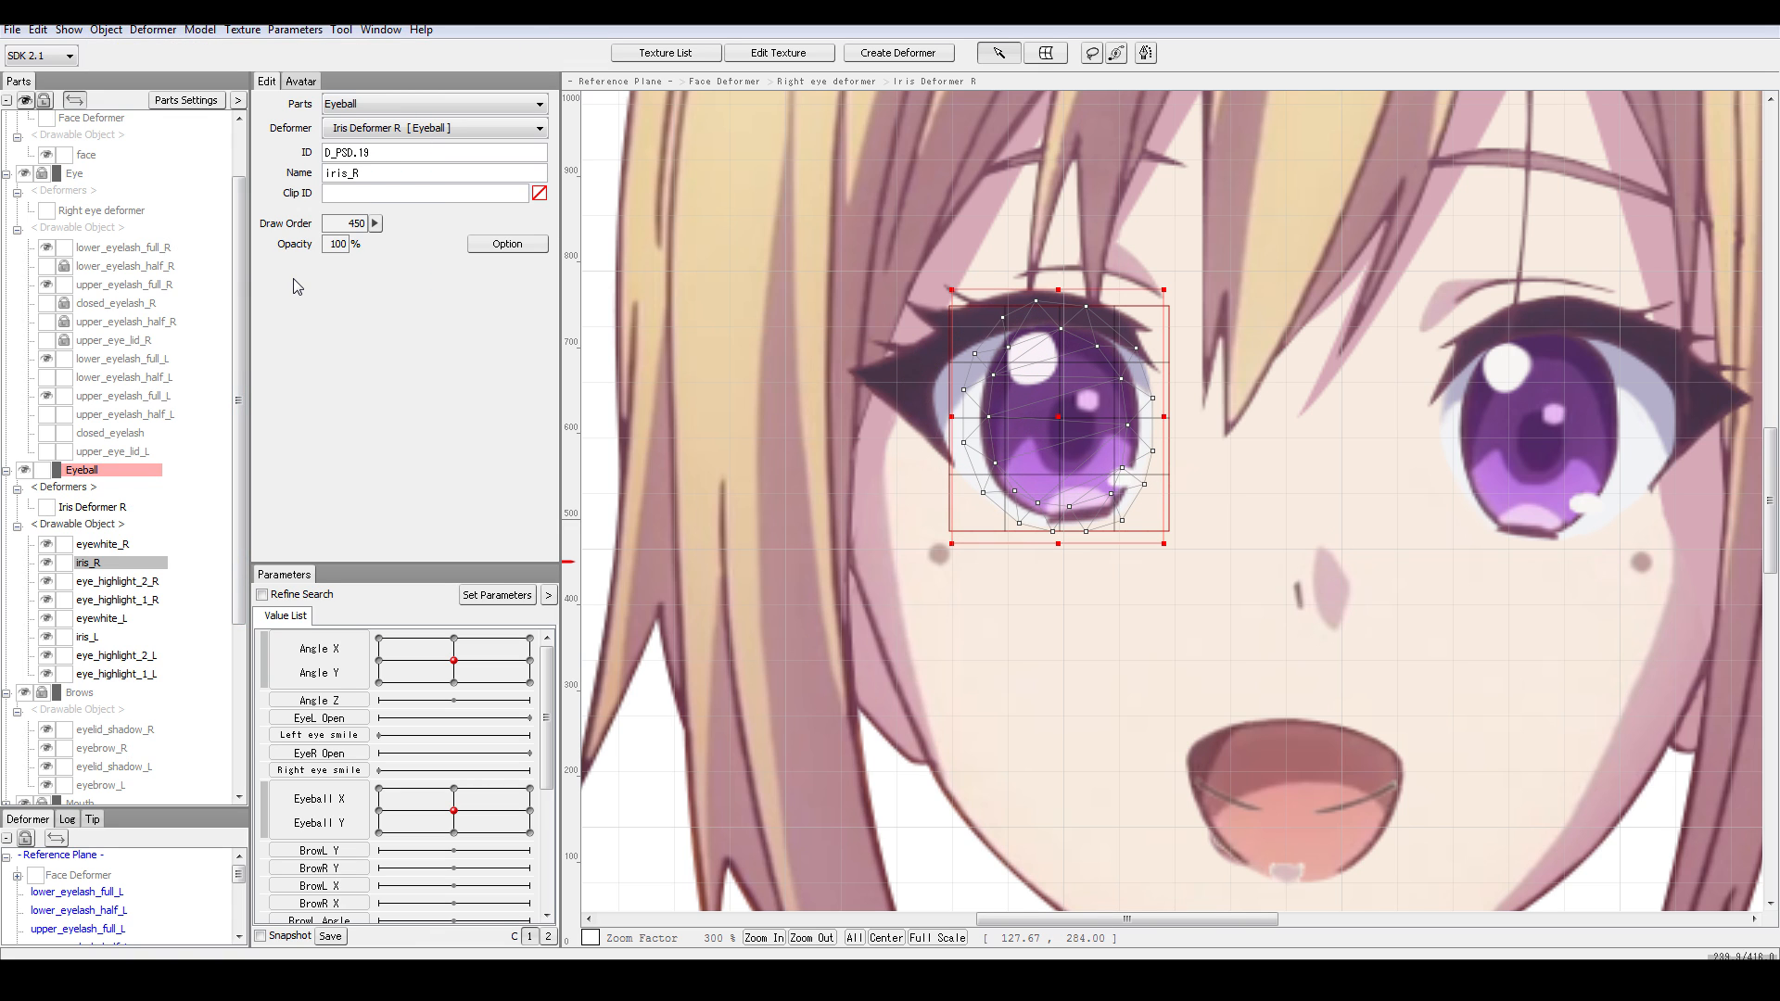
click(105, 29)
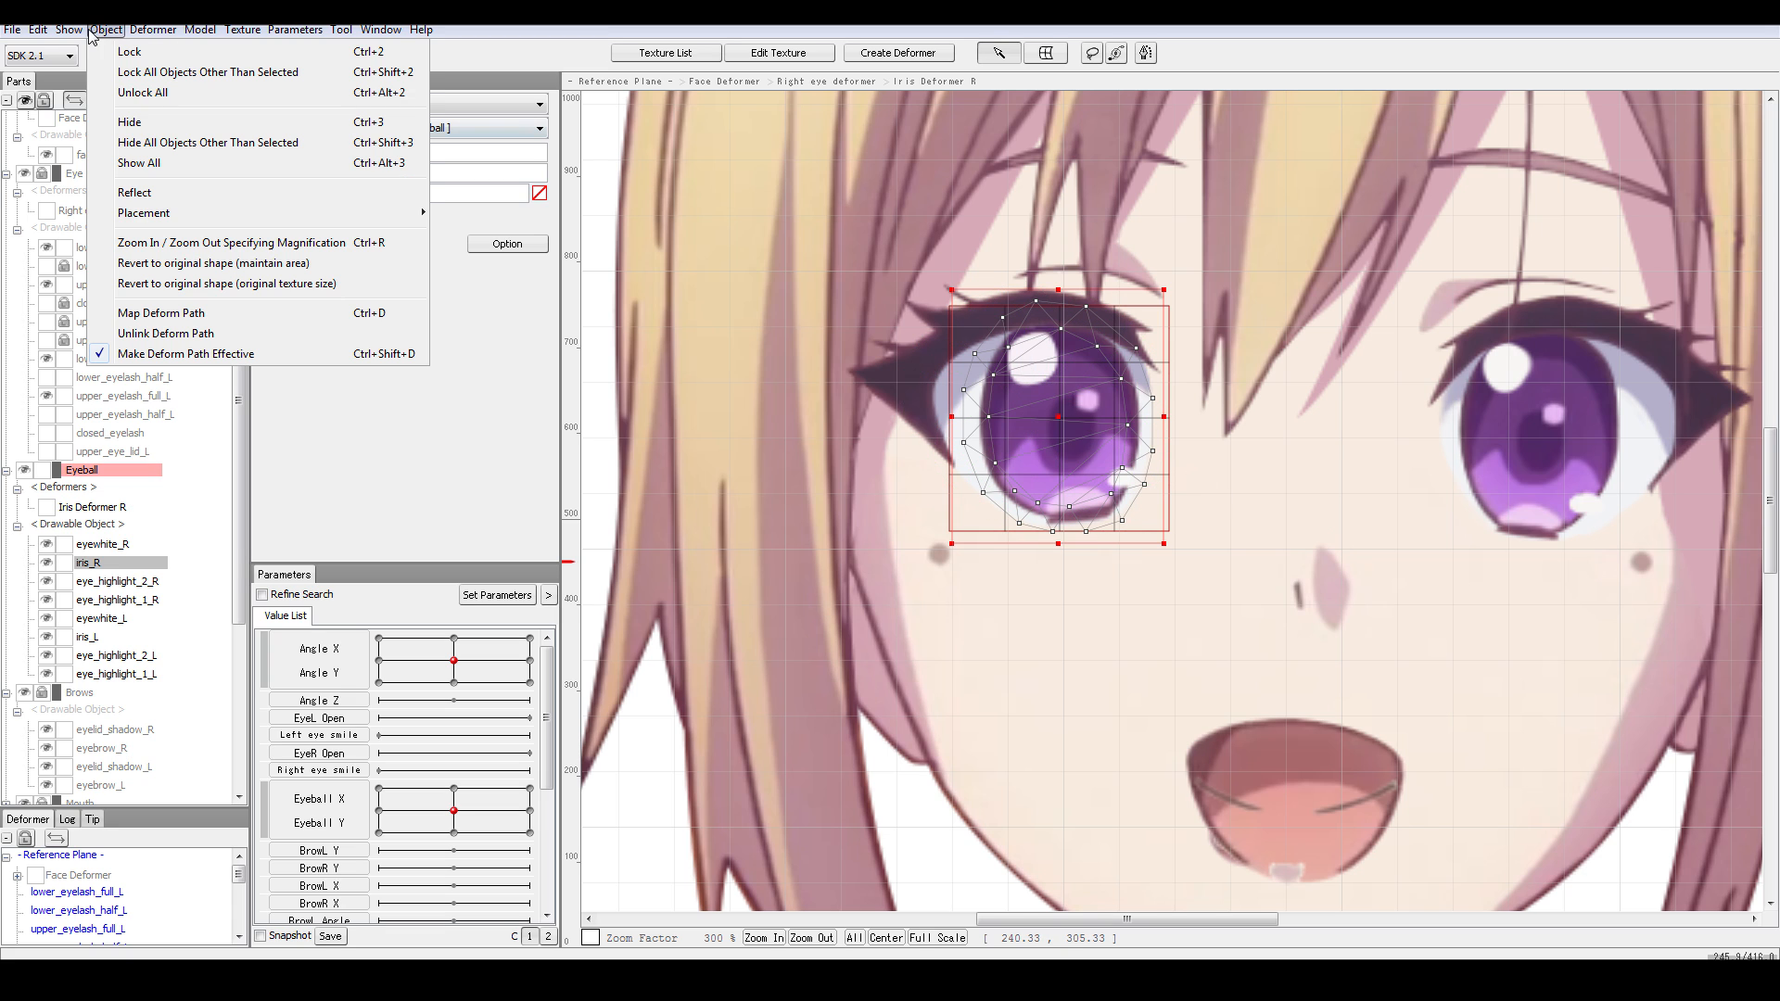
click(222, 285)
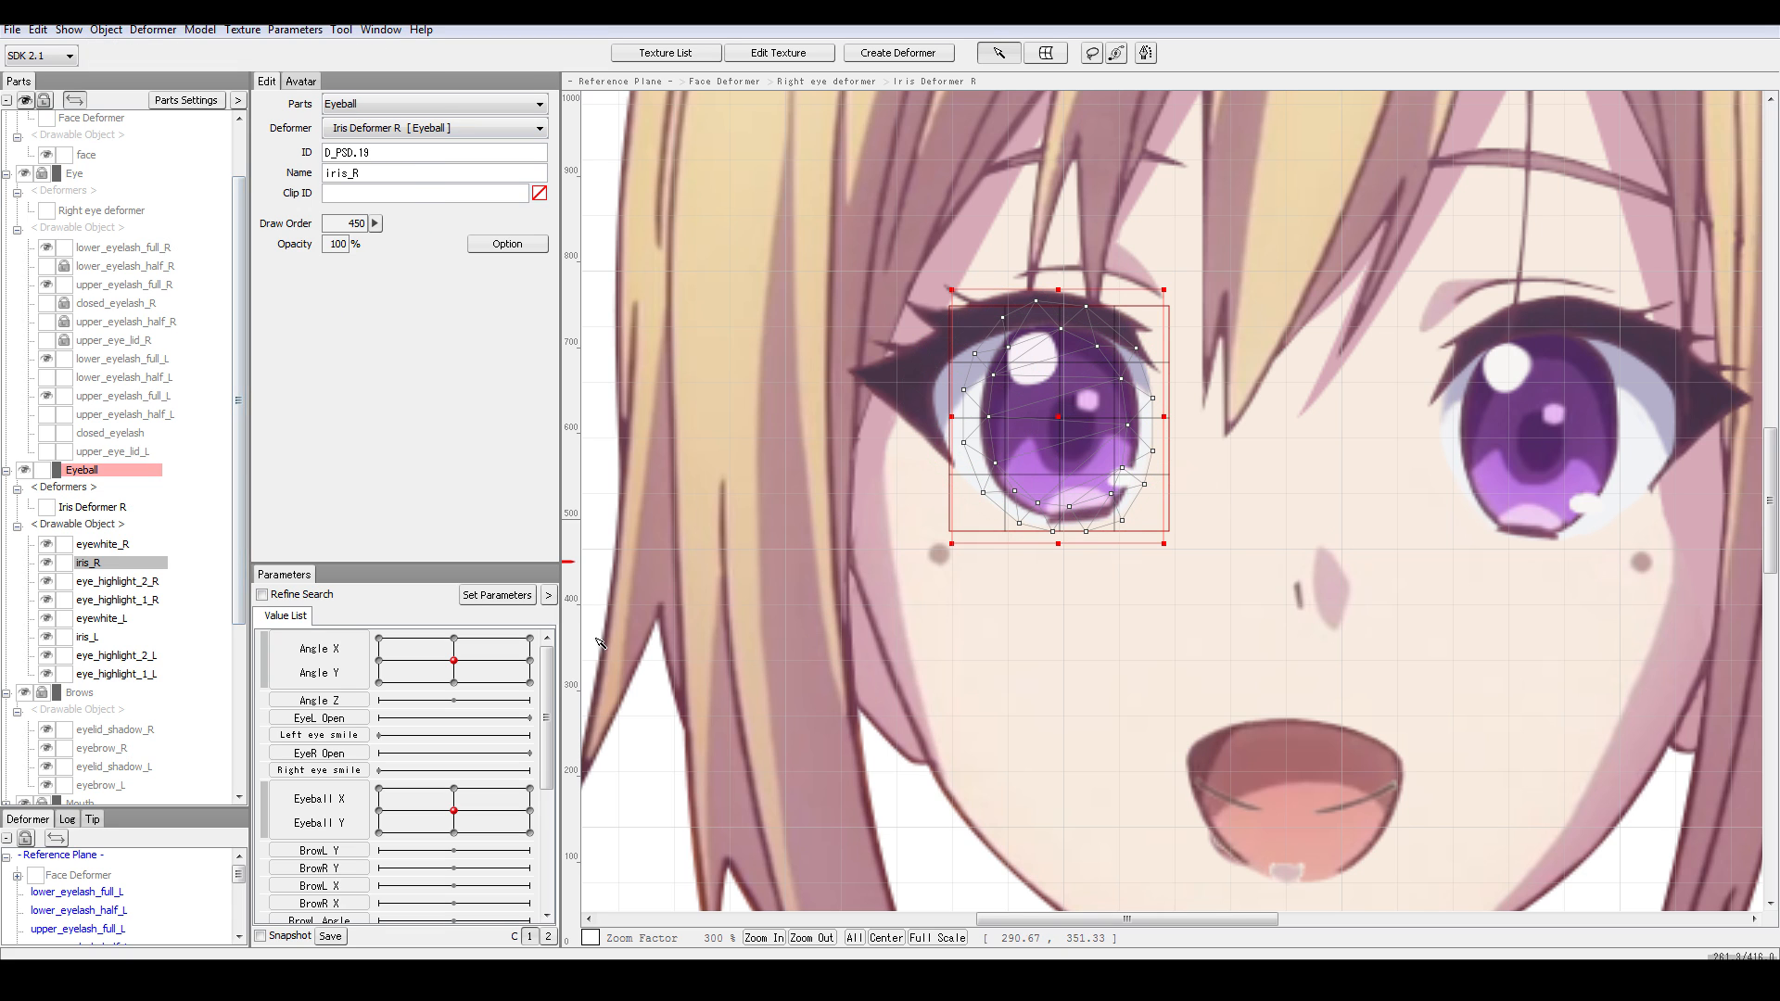
- Compare the right and left irises with Eyeball X and Eyeball Y at 0, both on the whole figure and up close
mouse_move(454, 811)
mouse_down()
mouse_move(381, 814)
mouse_move(550, 819)
mouse_move(458, 787)
mouse_move(364, 824)
mouse_move(560, 811)
mouse_move(445, 821)
mouse_move(468, 839)
mouse_move(457, 816)
mouse_move(516, 777)
mouse_move(454, 811)
mouse_up()
click(1263, 717)
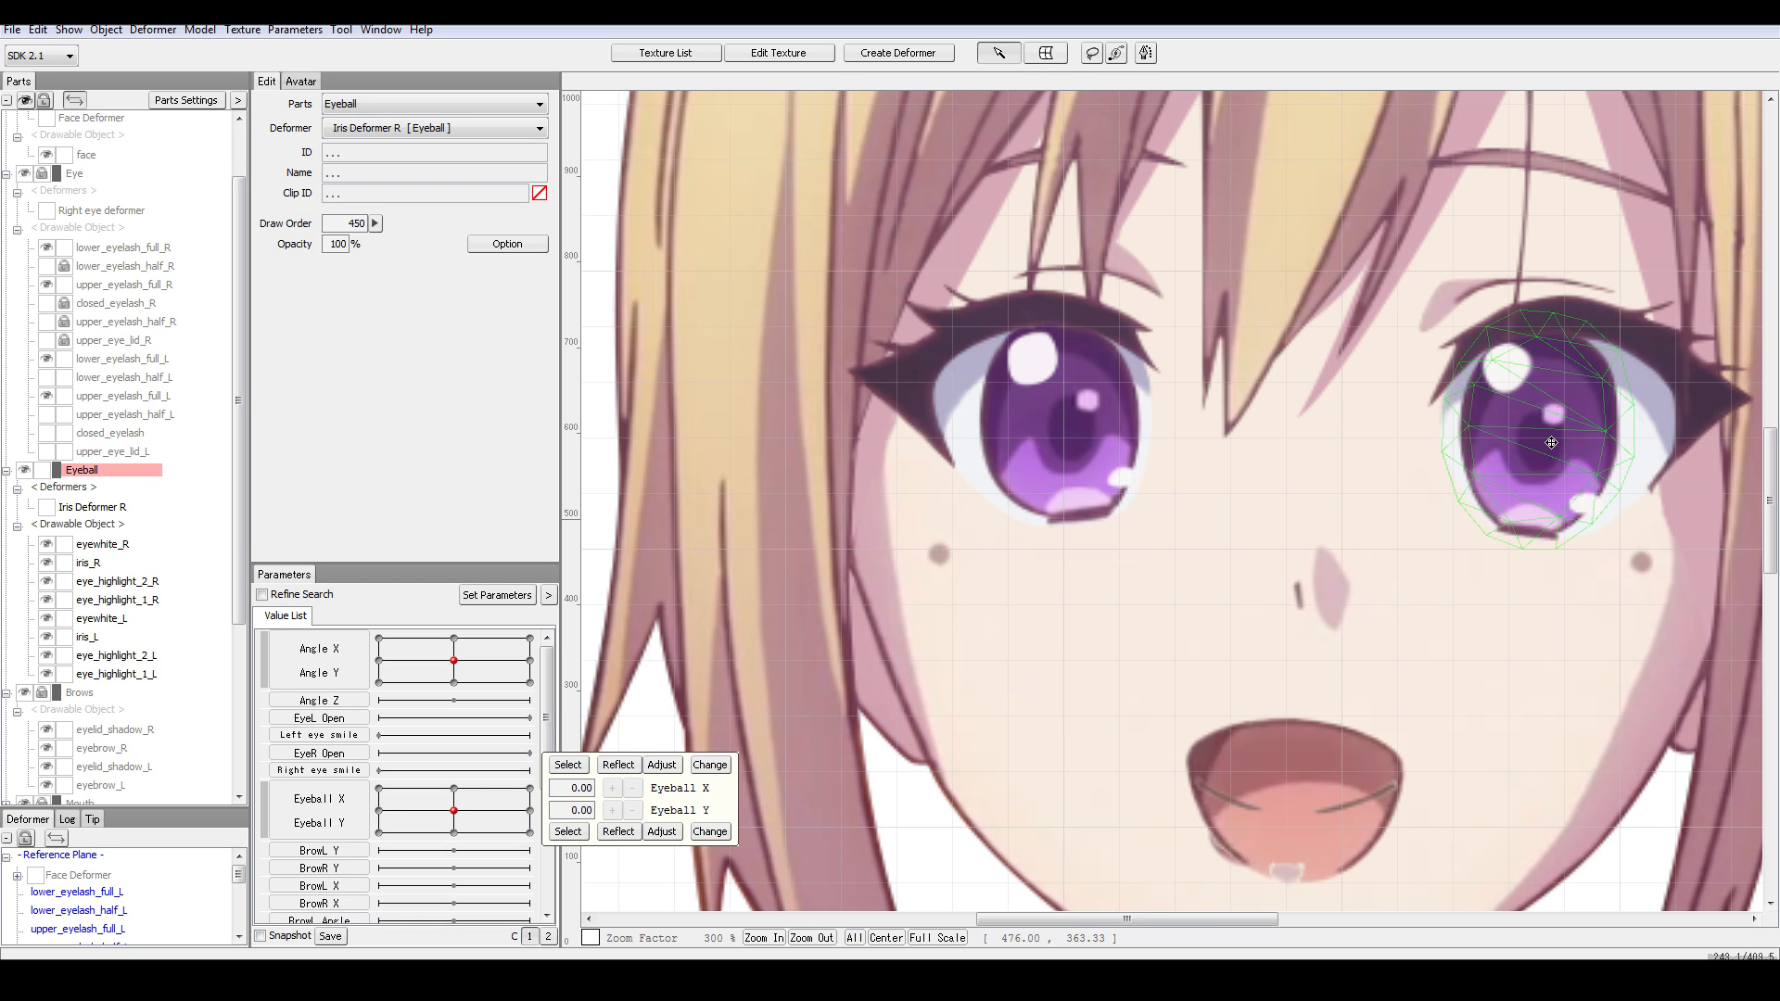
scroll(1274, 472, down, 3)
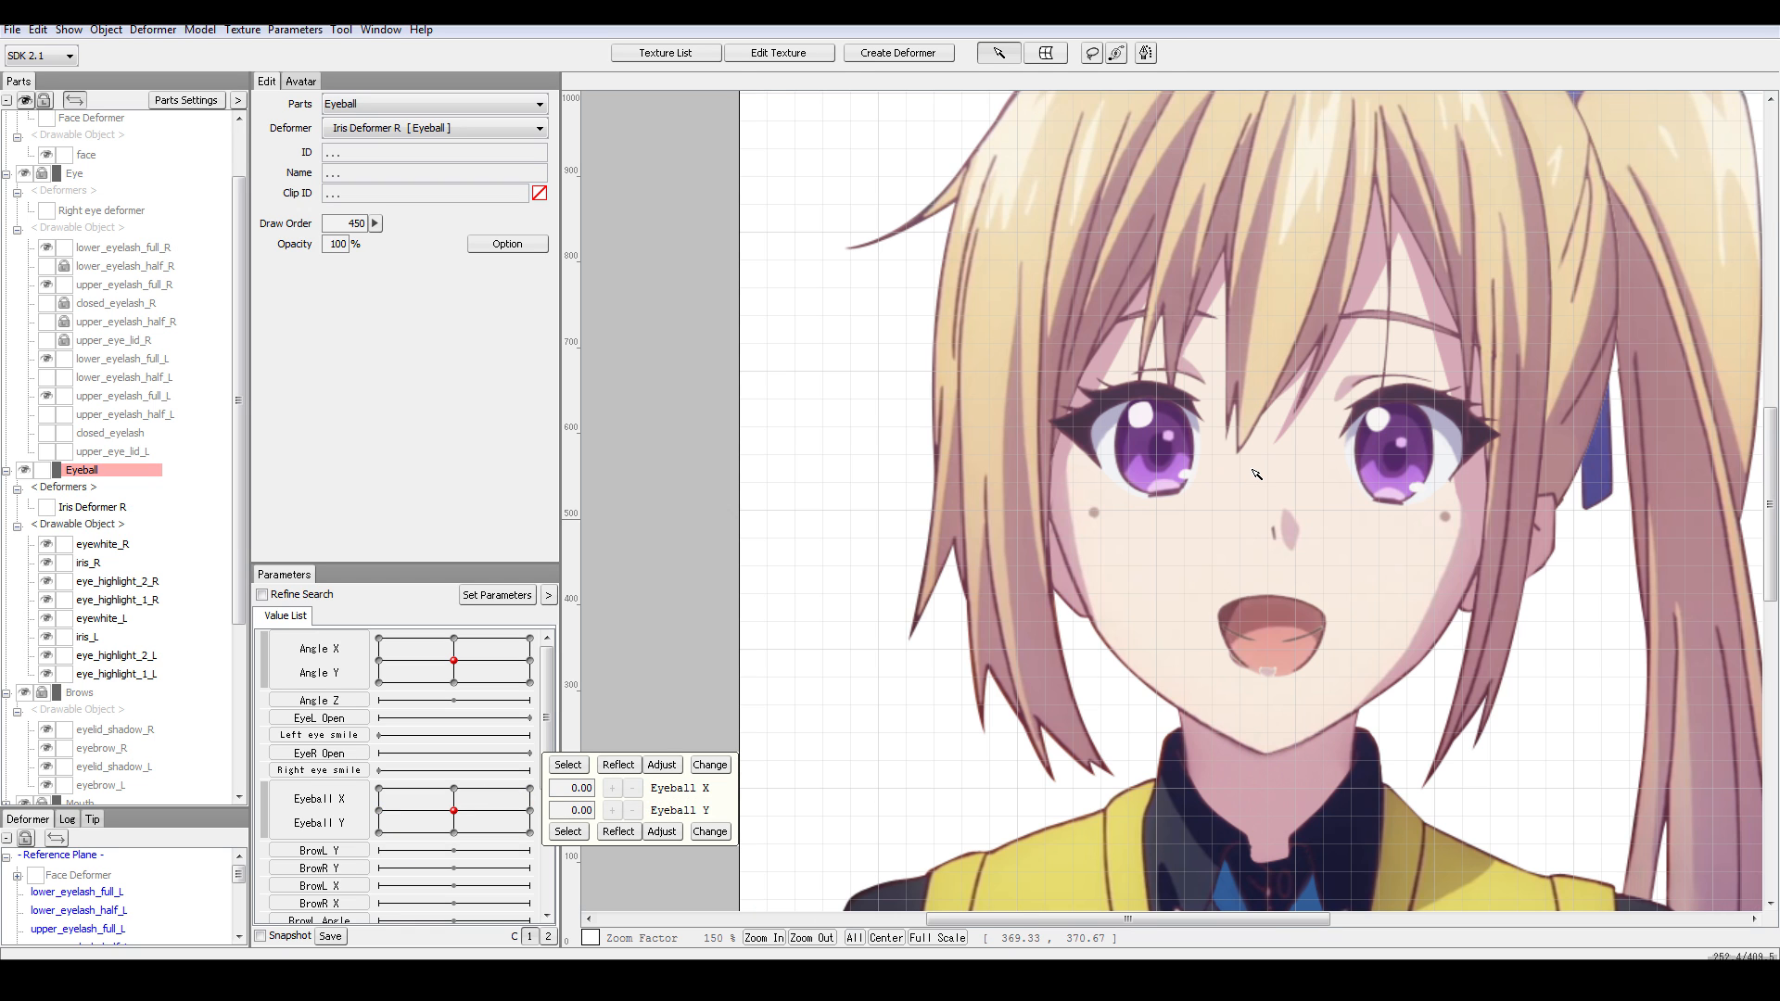
scroll(1255, 474, down, 3)
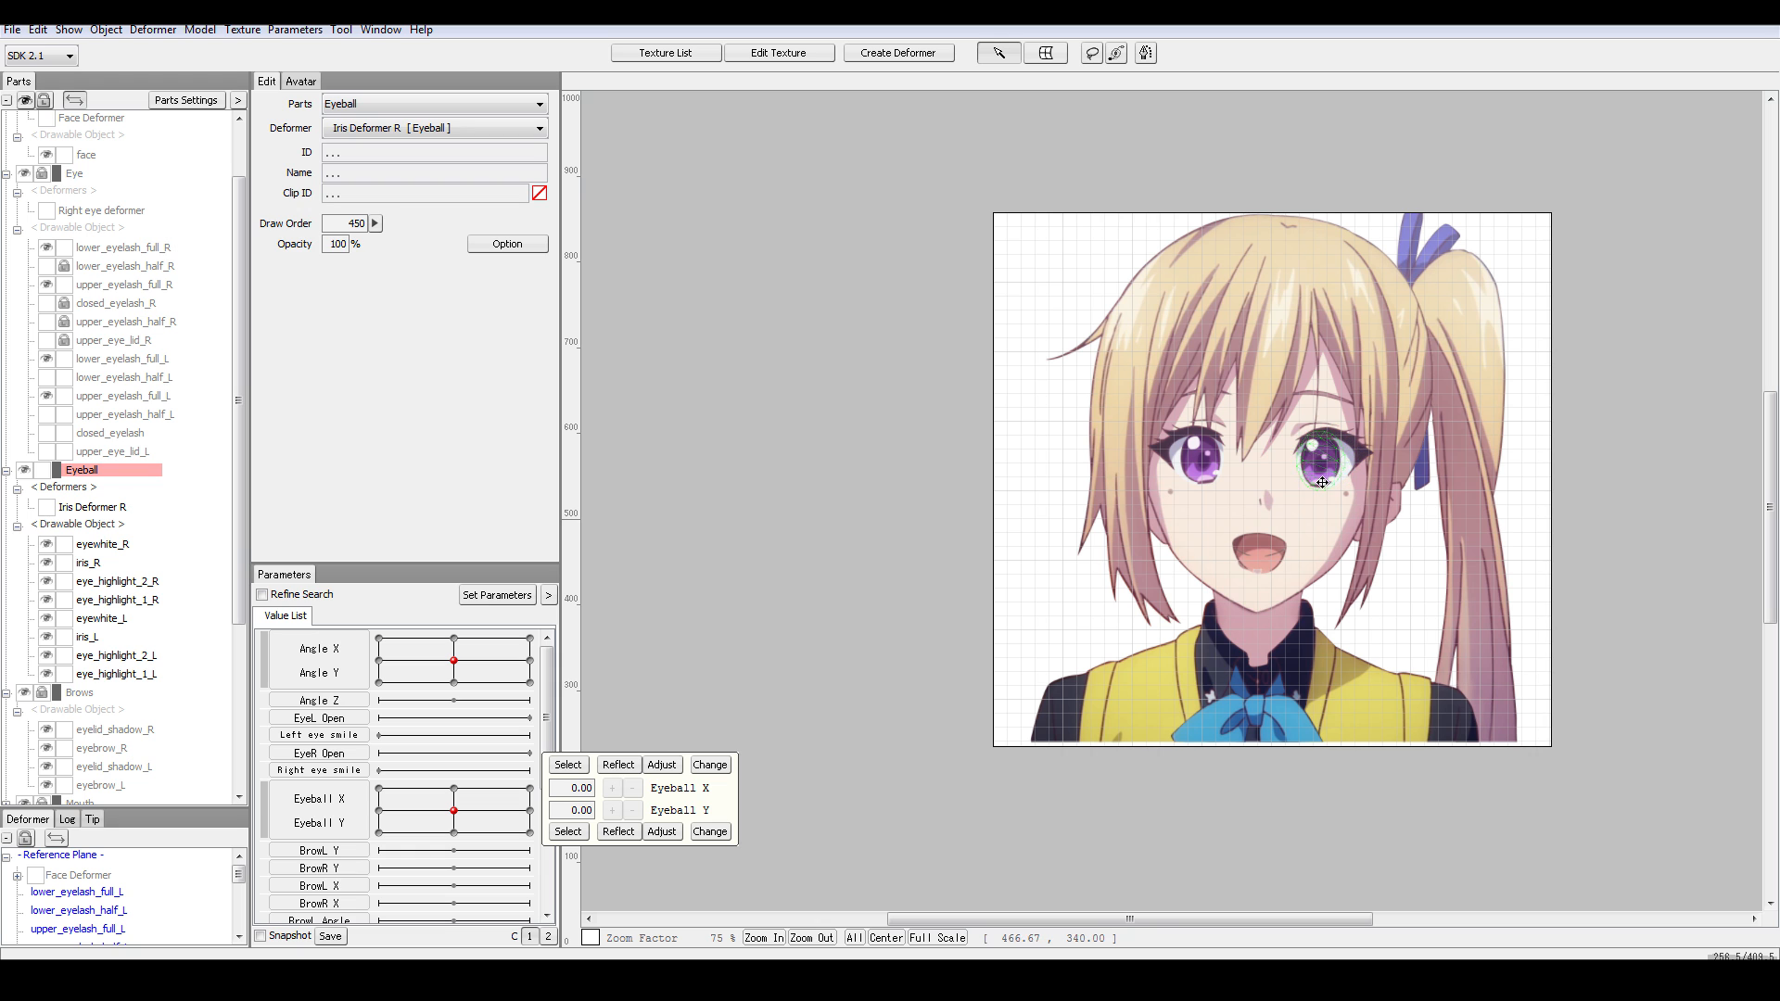
scroll(1469, 502, up, 5)
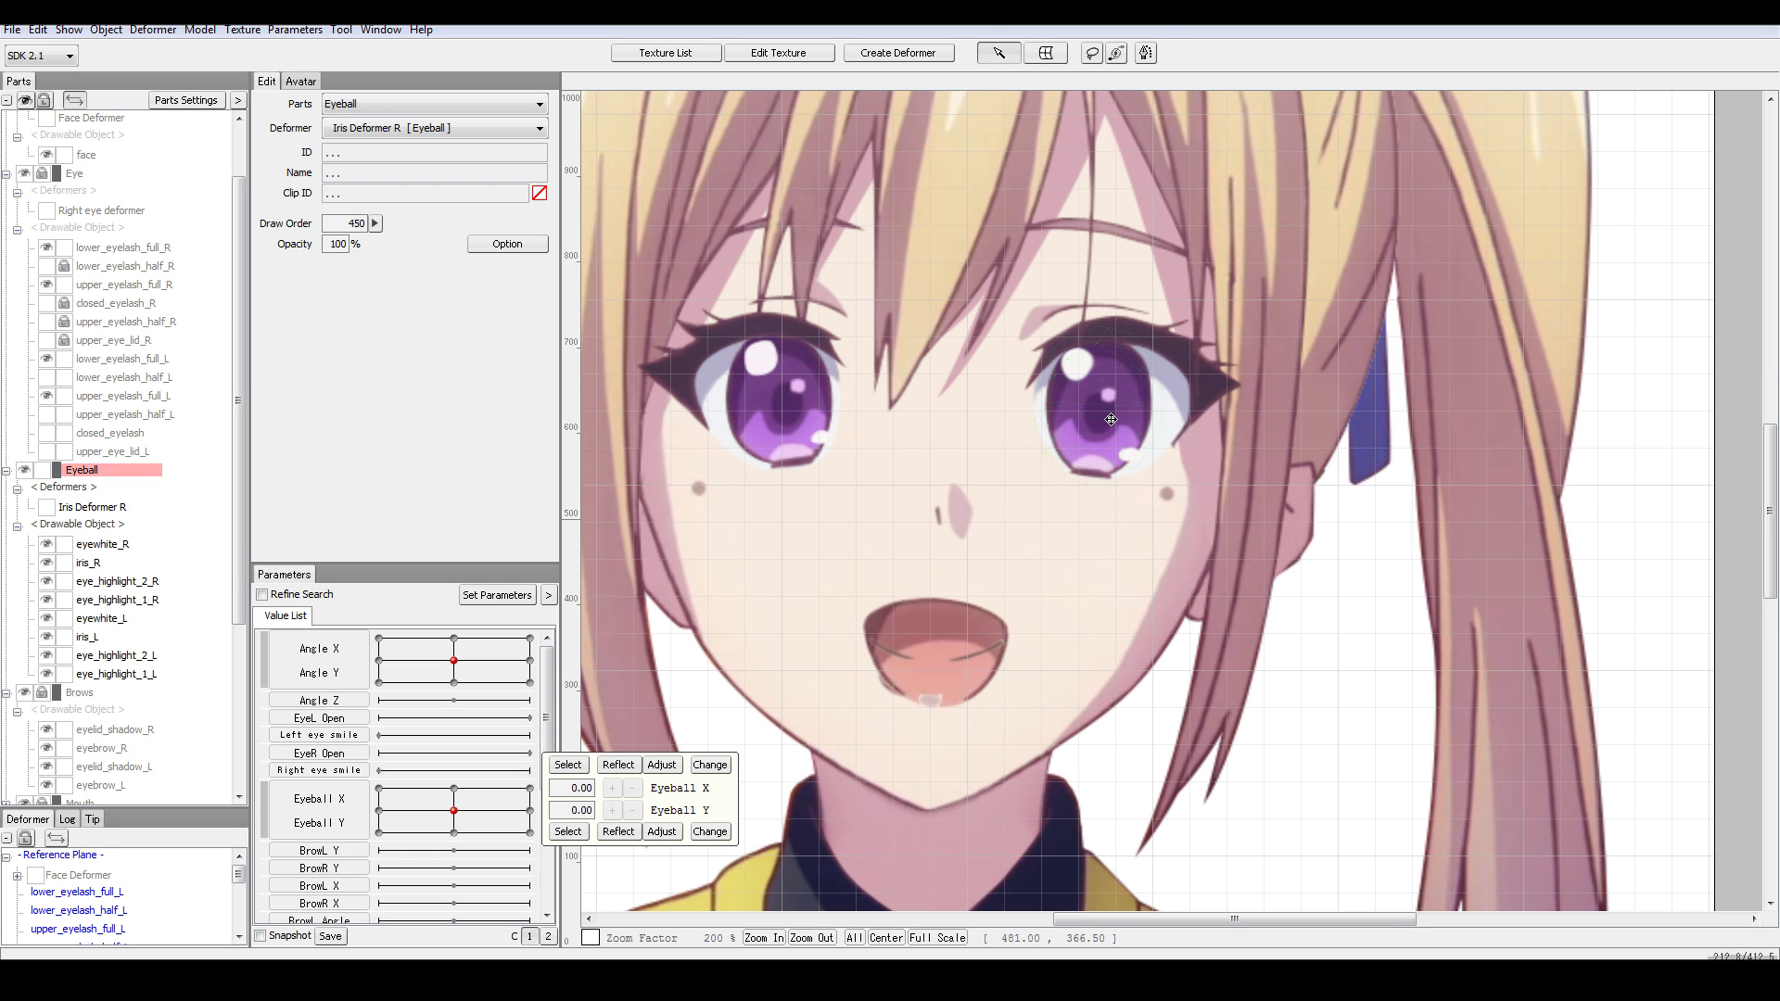
- Inspect the fit of iris_R inside Iris Deformer R on the right eye
click(783, 410)
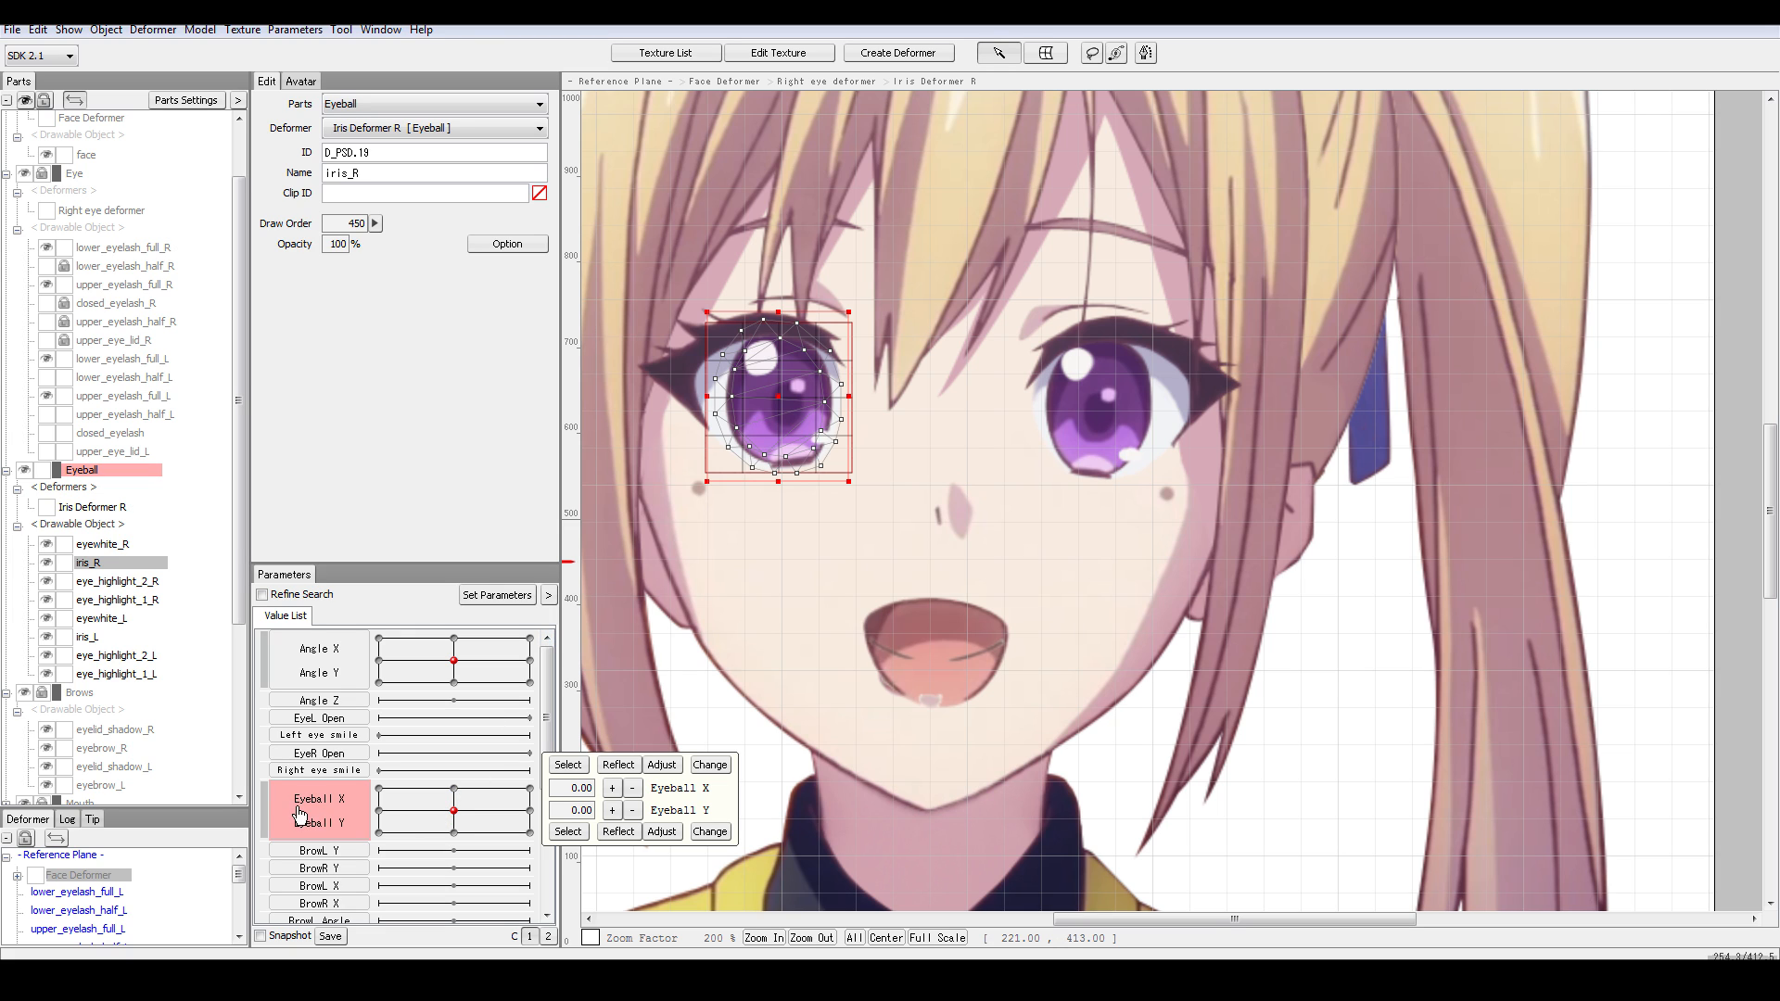
click(155, 510)
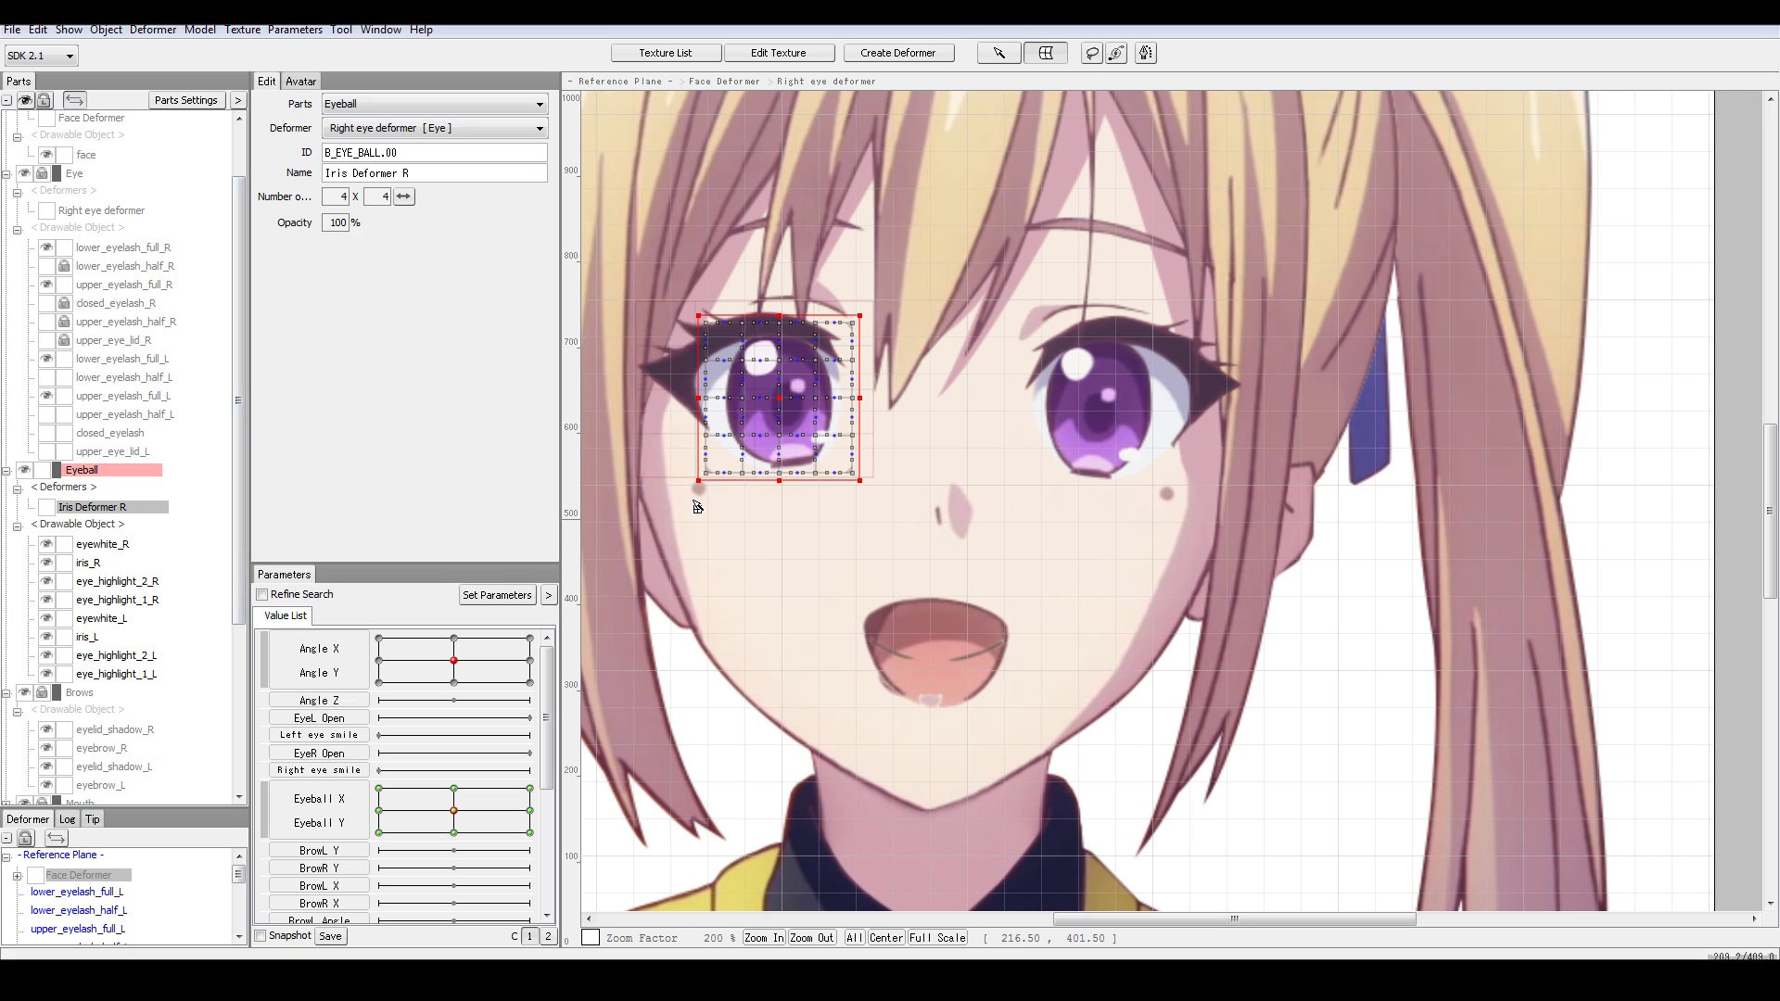
click(842, 550)
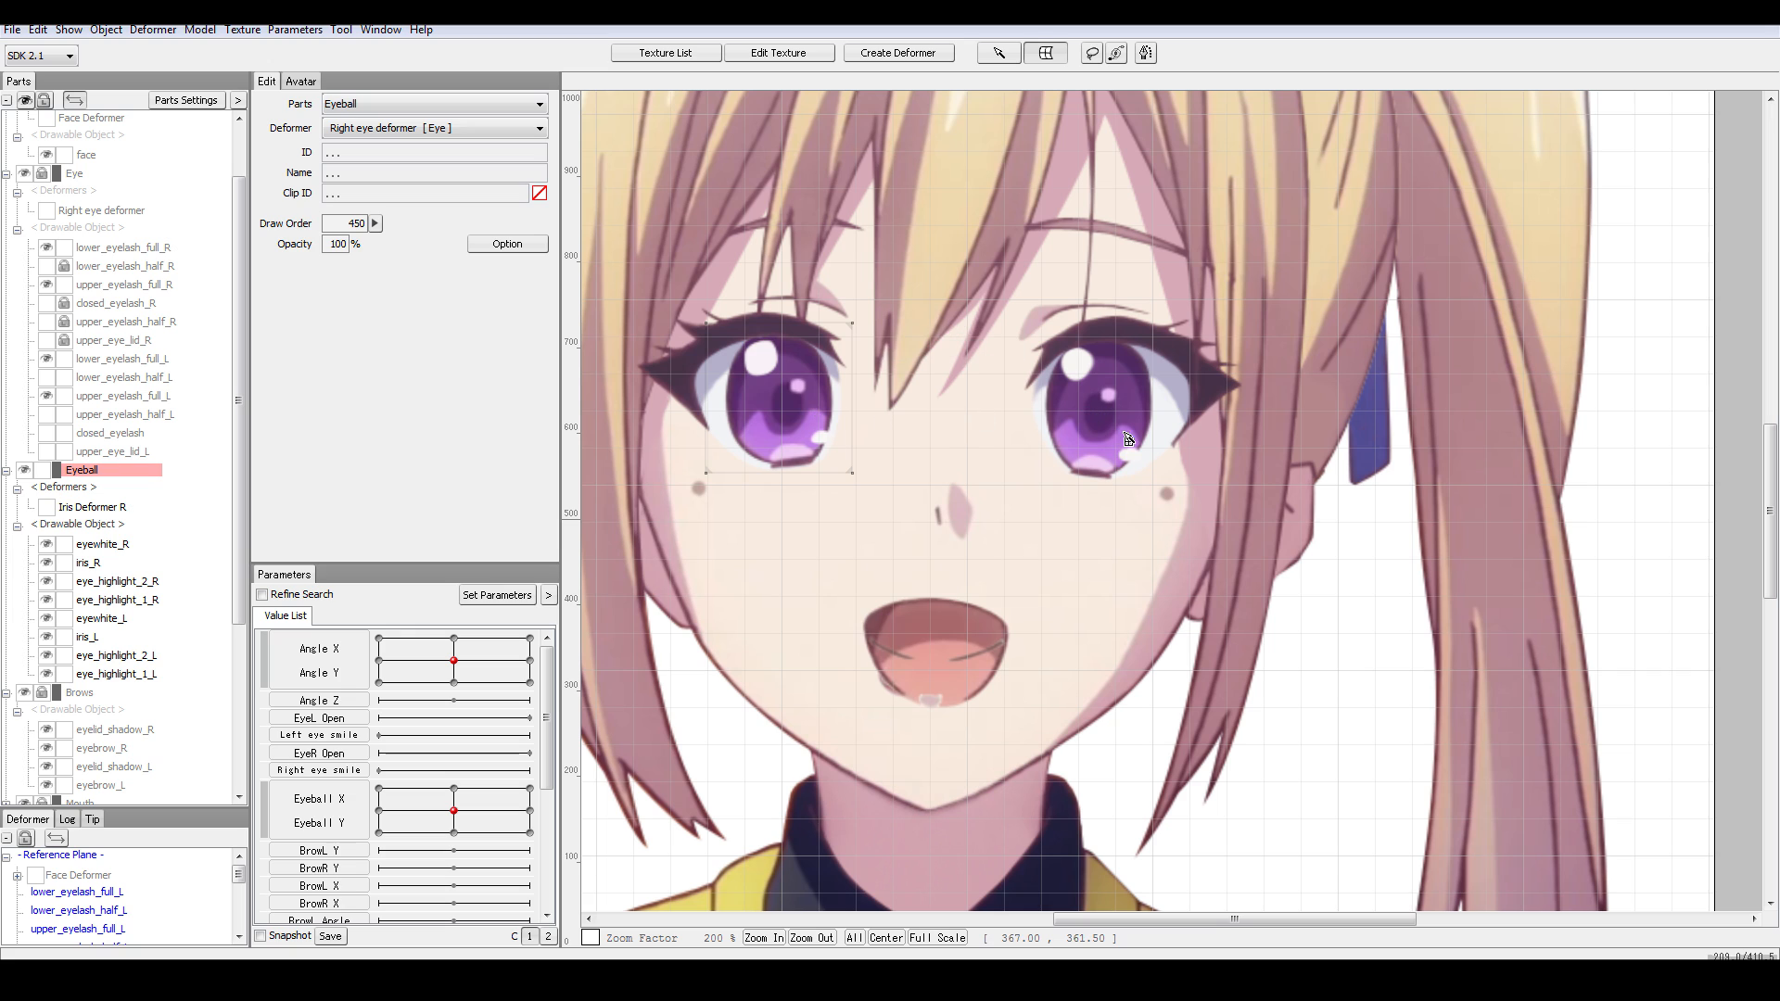
click(786, 408)
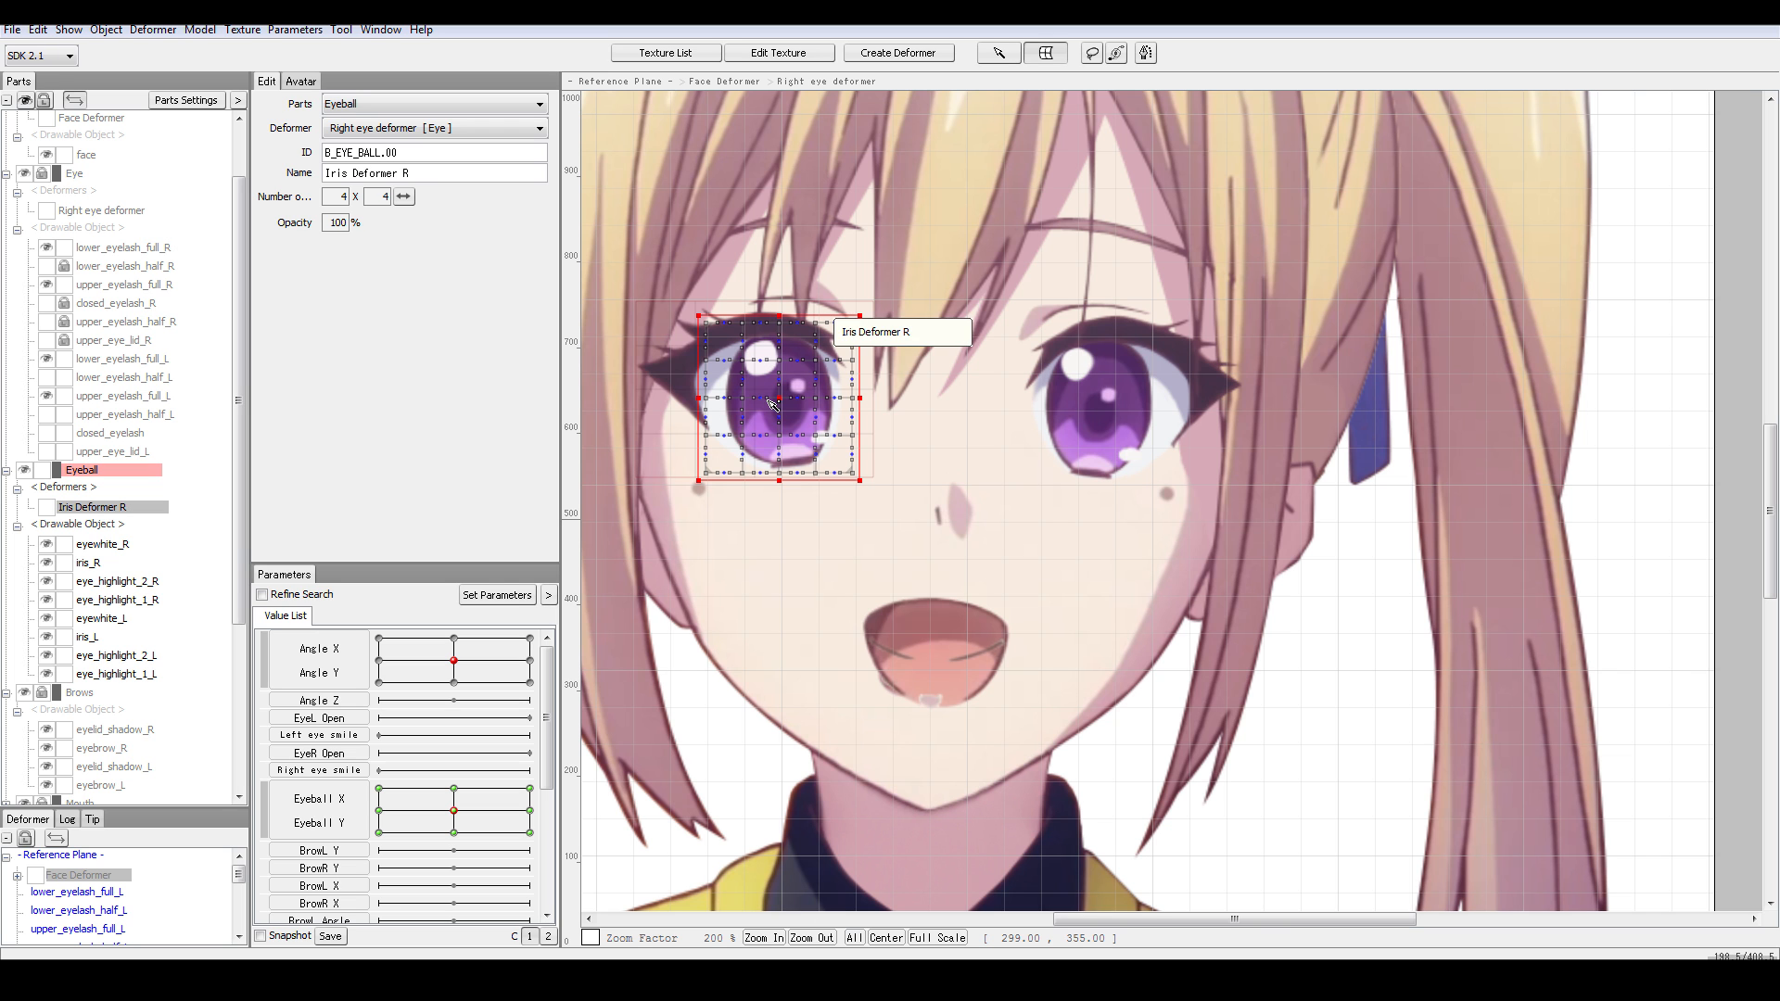
- Open the texture mesh editor for iris_R, examine its polygon on the texture sheet, and close the editor
click(998, 54)
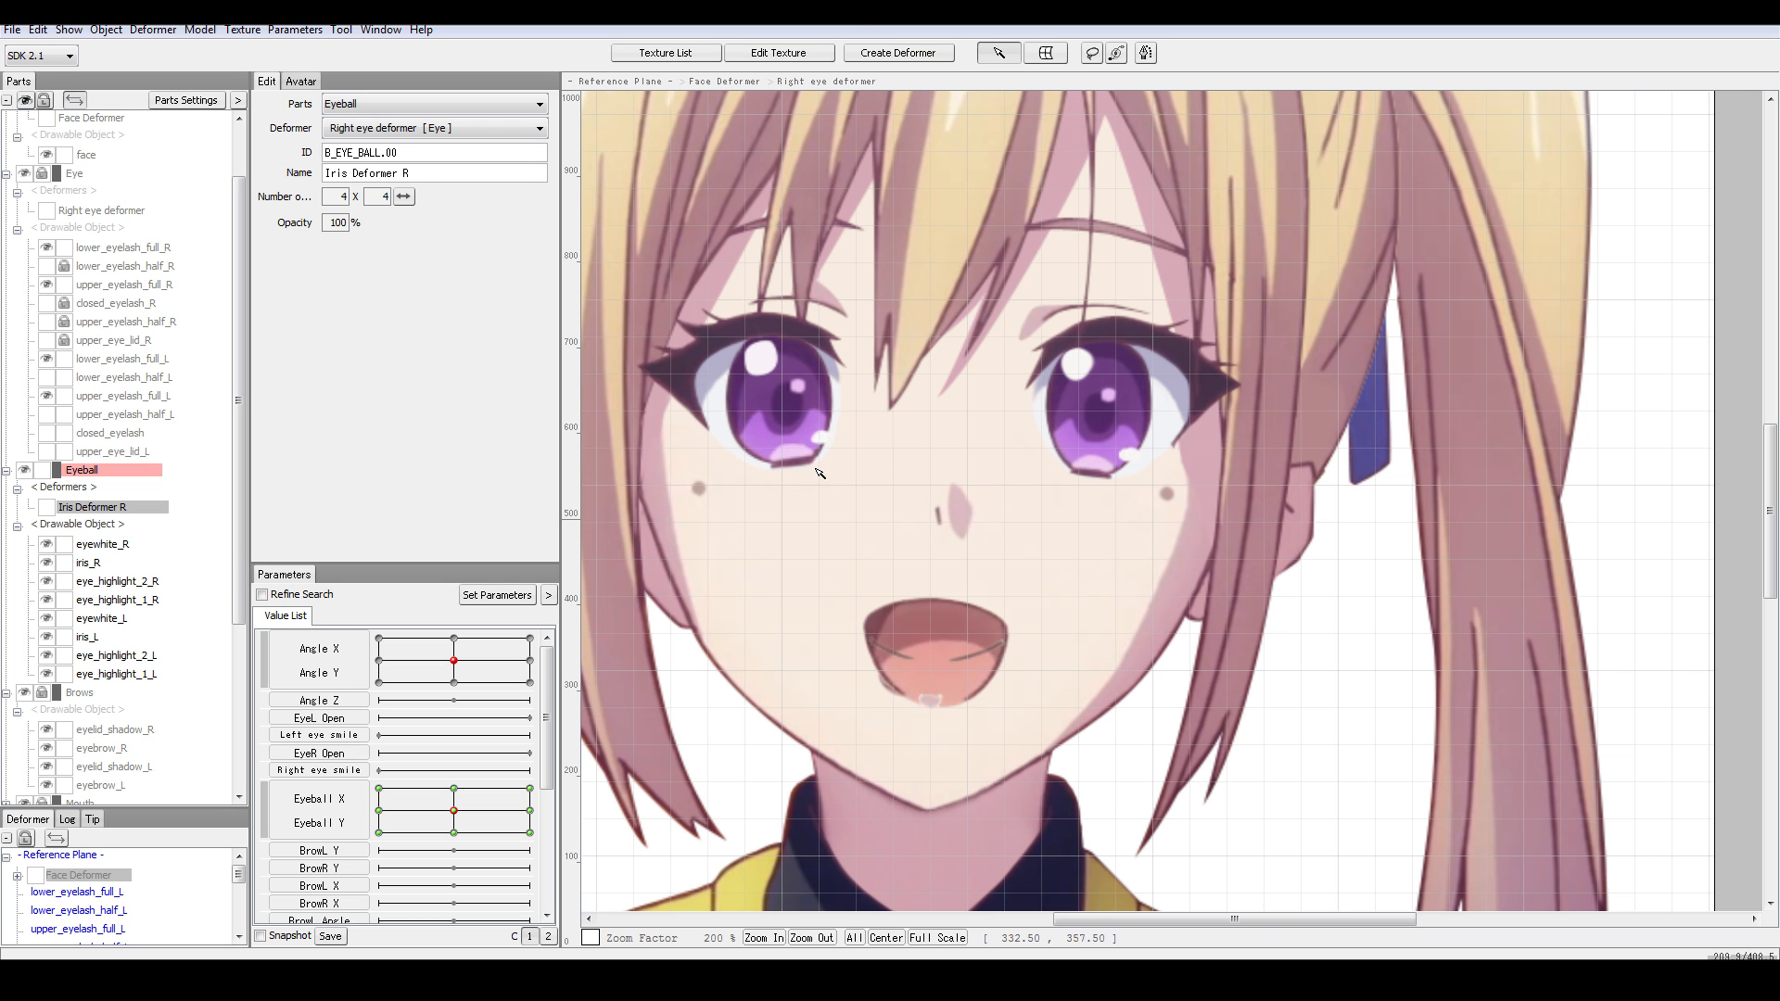
double_click(786, 399)
scroll(1078, 535, down, 5)
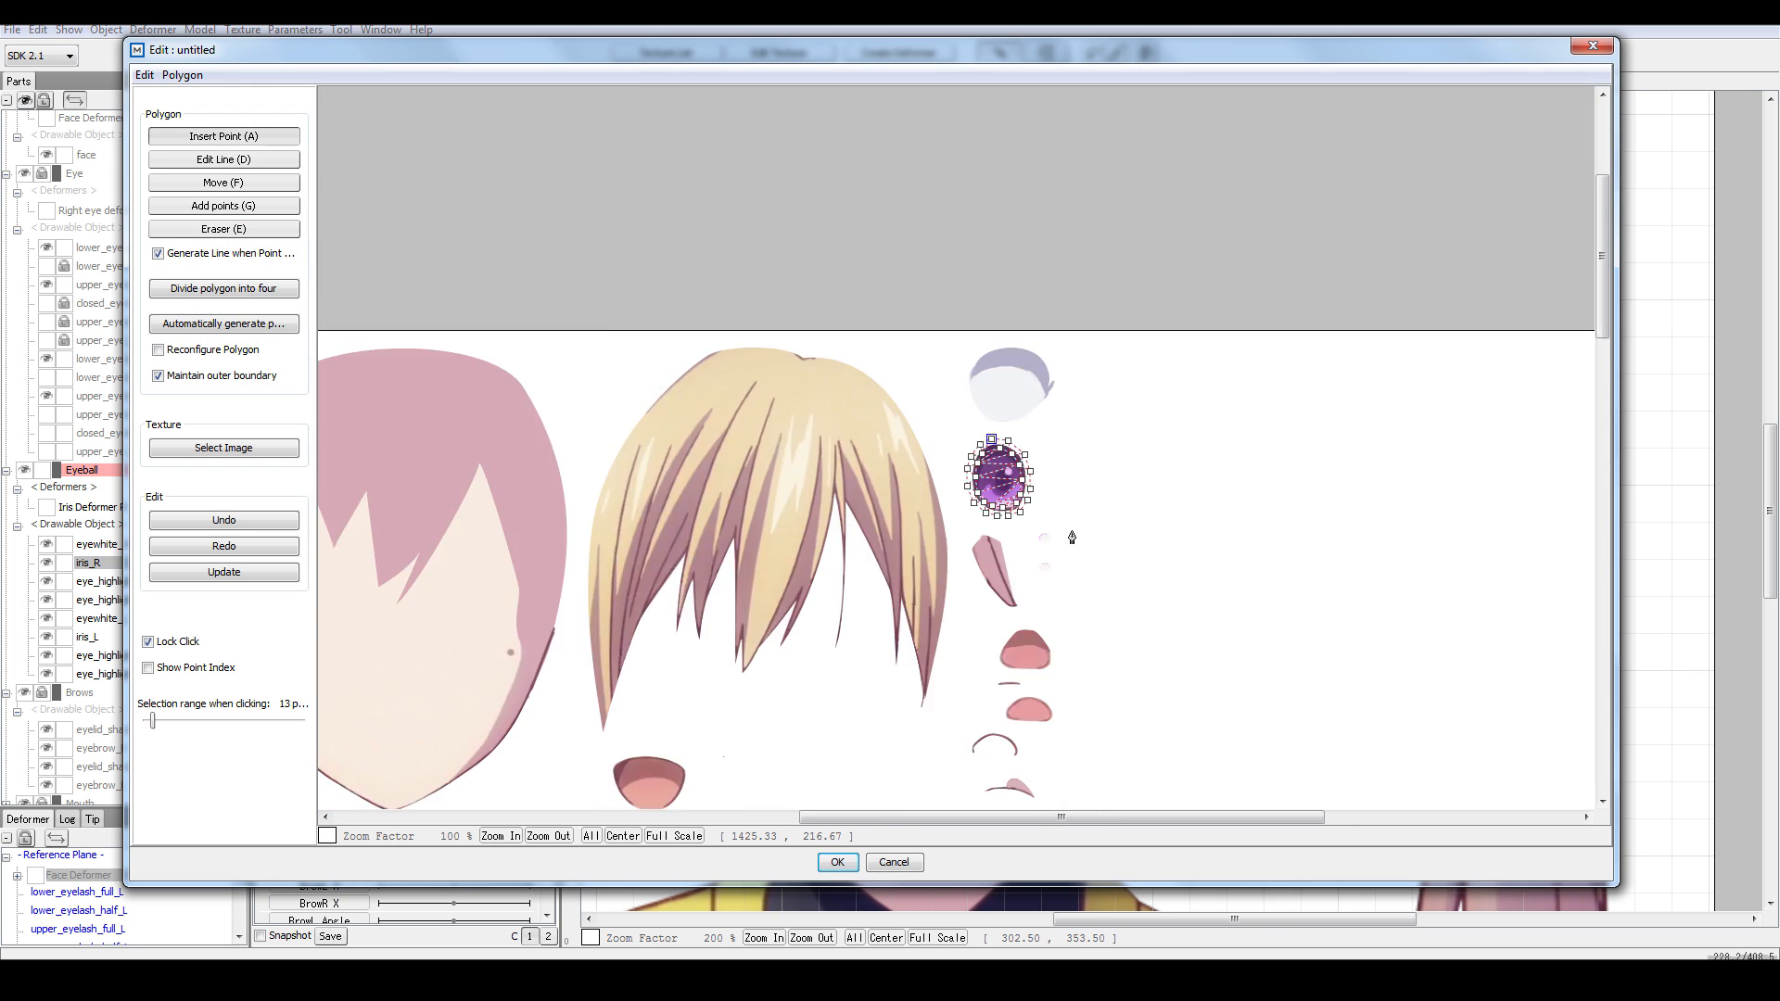
scroll(1078, 534, up, 6)
scroll(1036, 543, down, 1)
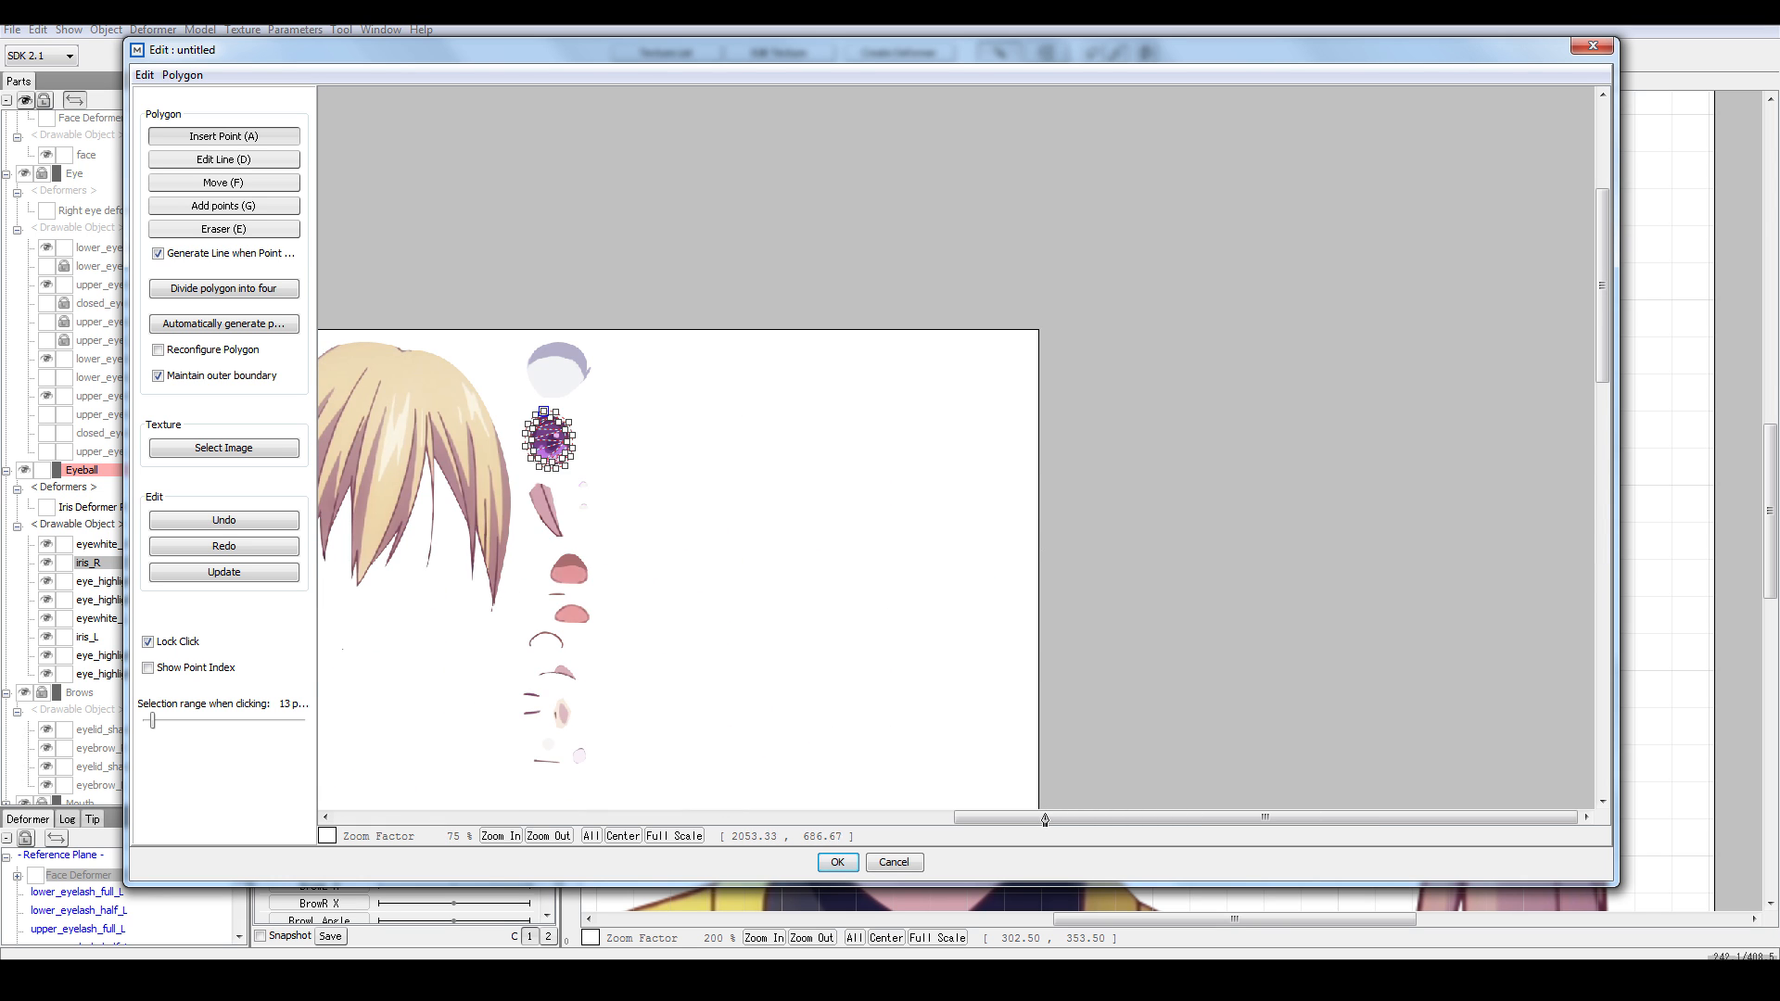
drag(1044, 820, 967, 822)
click(1580, 49)
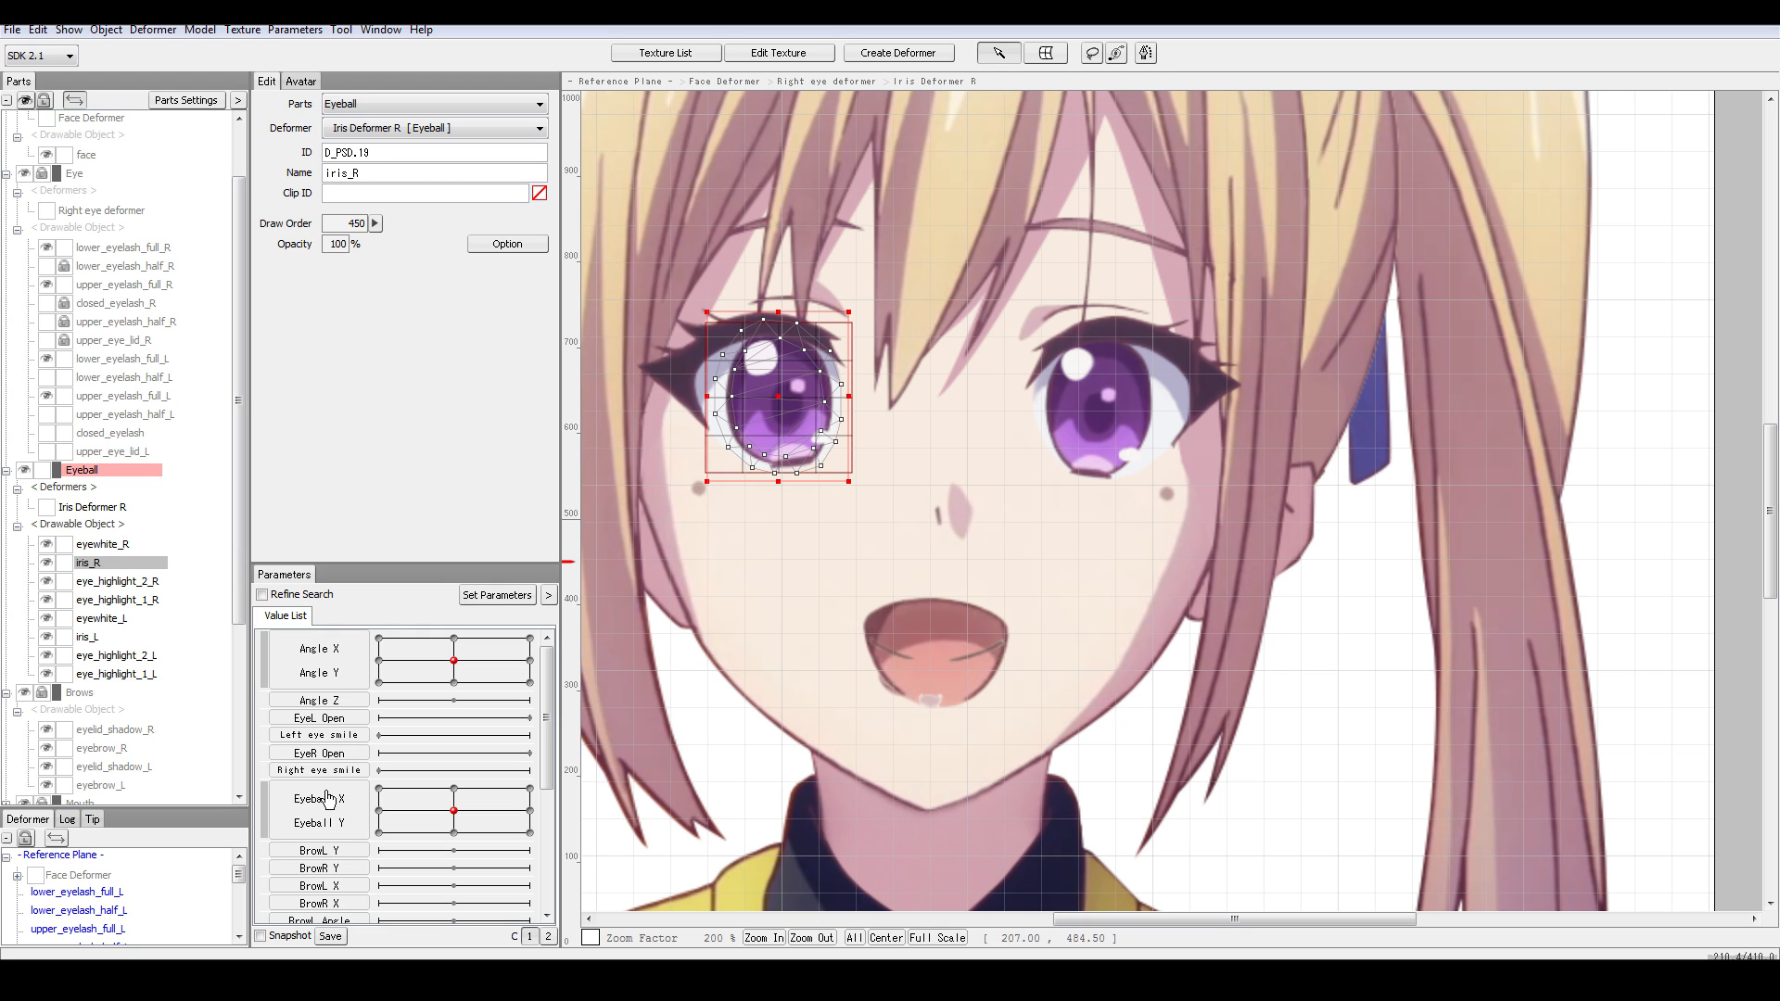
- Switch to the File Explorer window, go up to the mai folder, and preview mai.png
scroll(120, 649, down, 5)
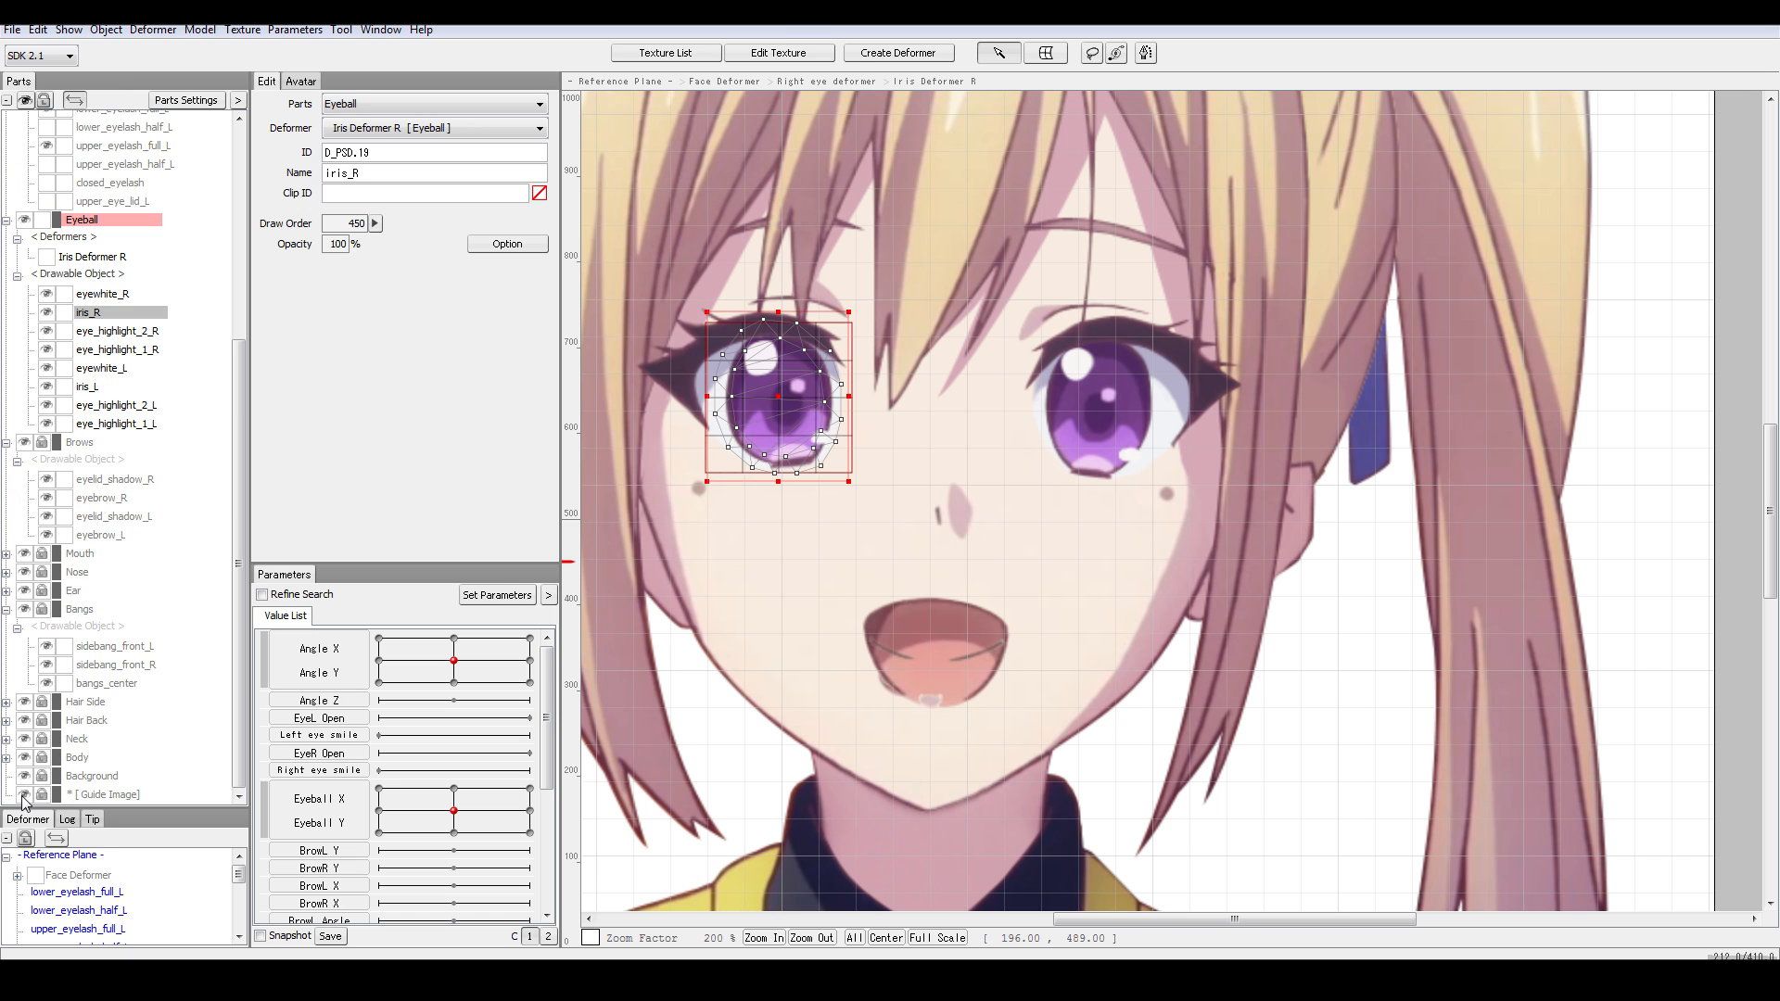
click(23, 795)
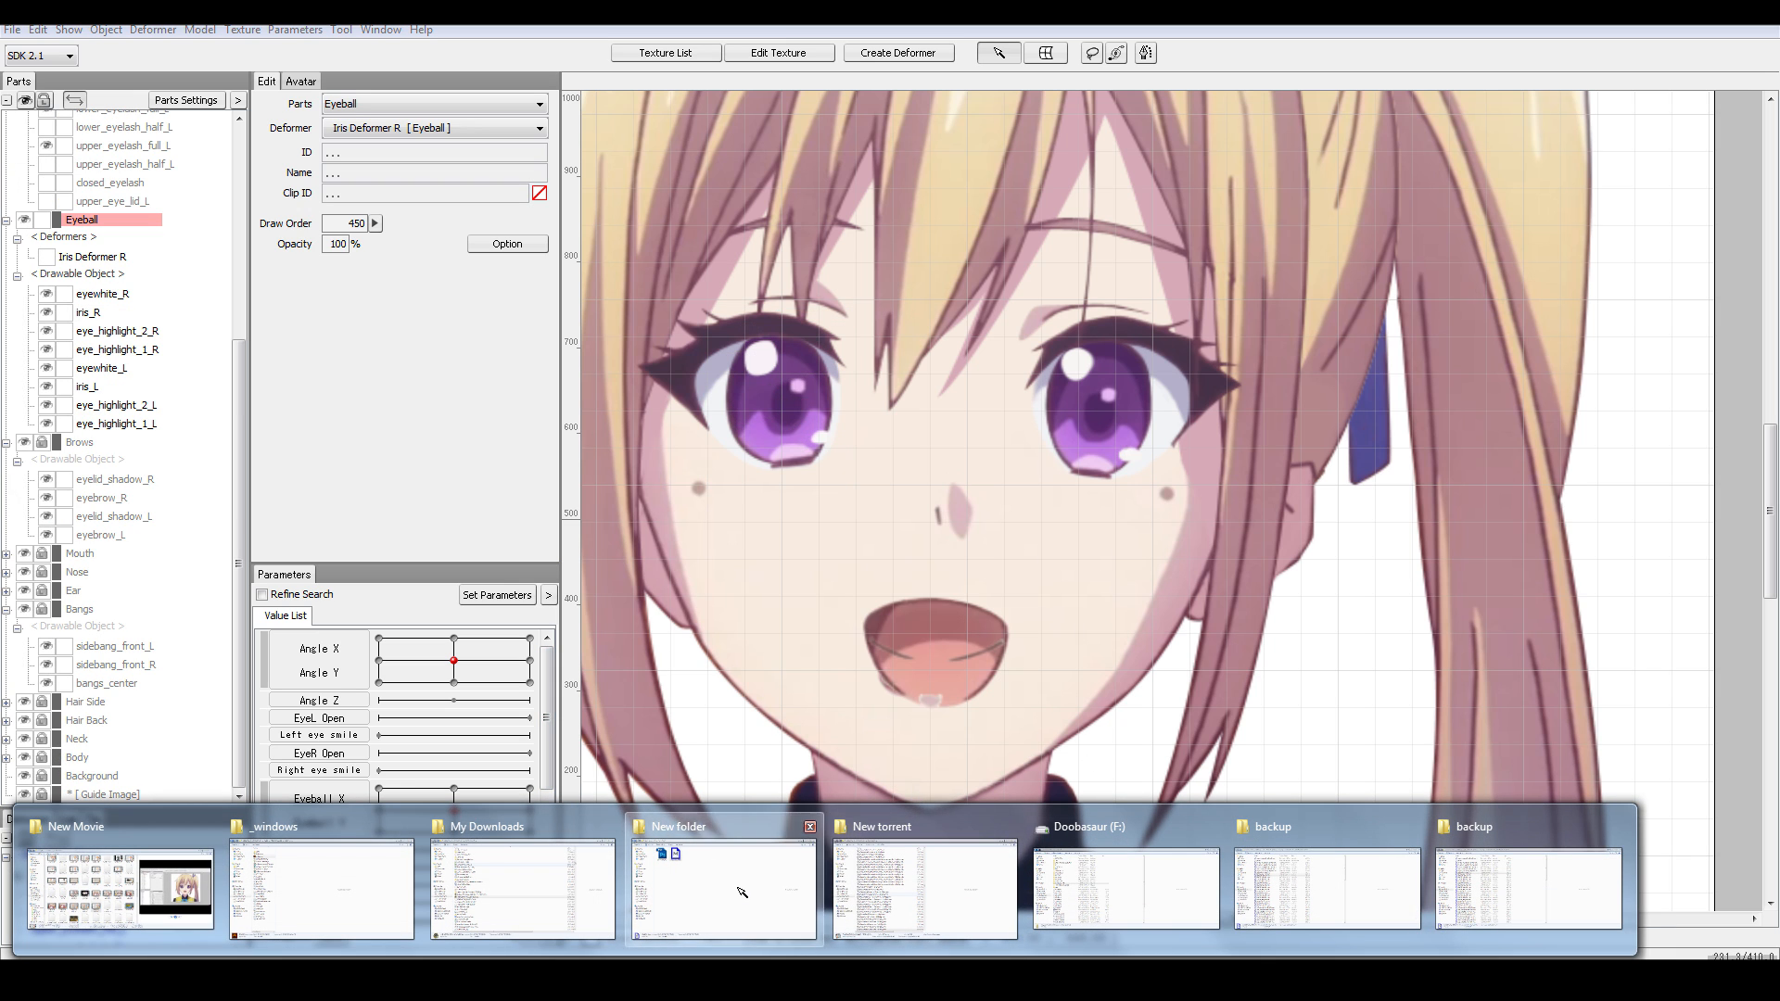
click(742, 894)
click(1214, 192)
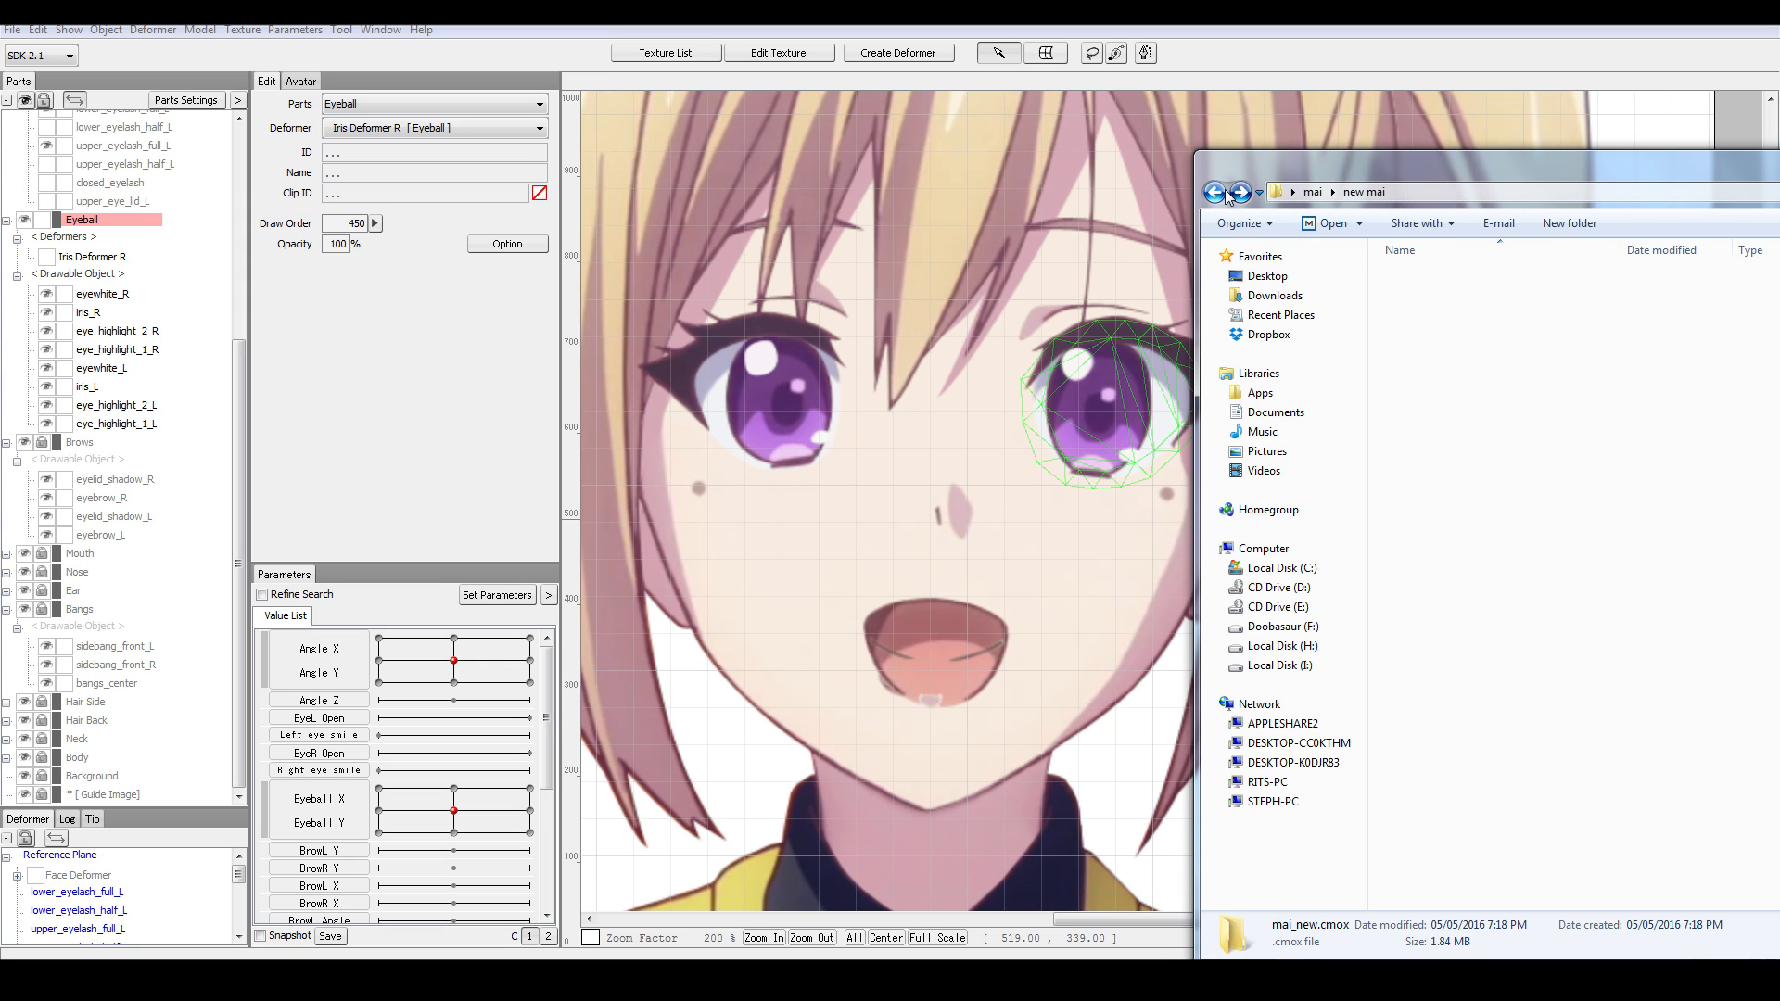
click(1214, 192)
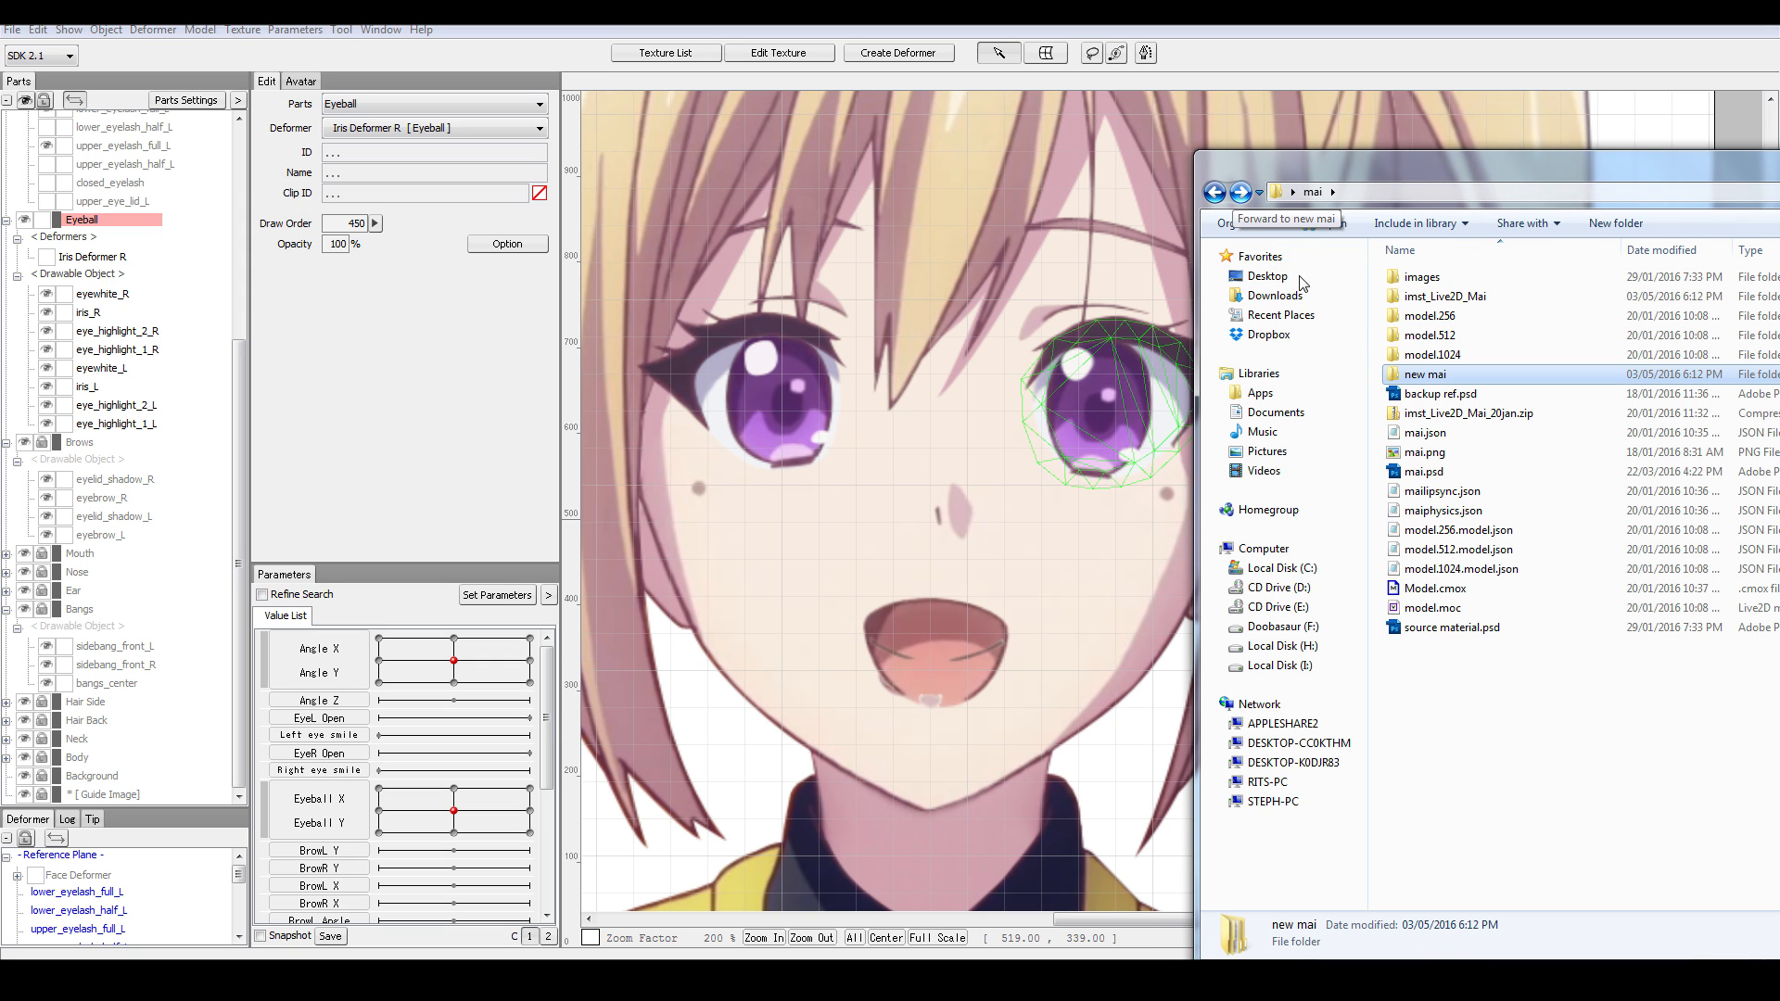
click(1428, 452)
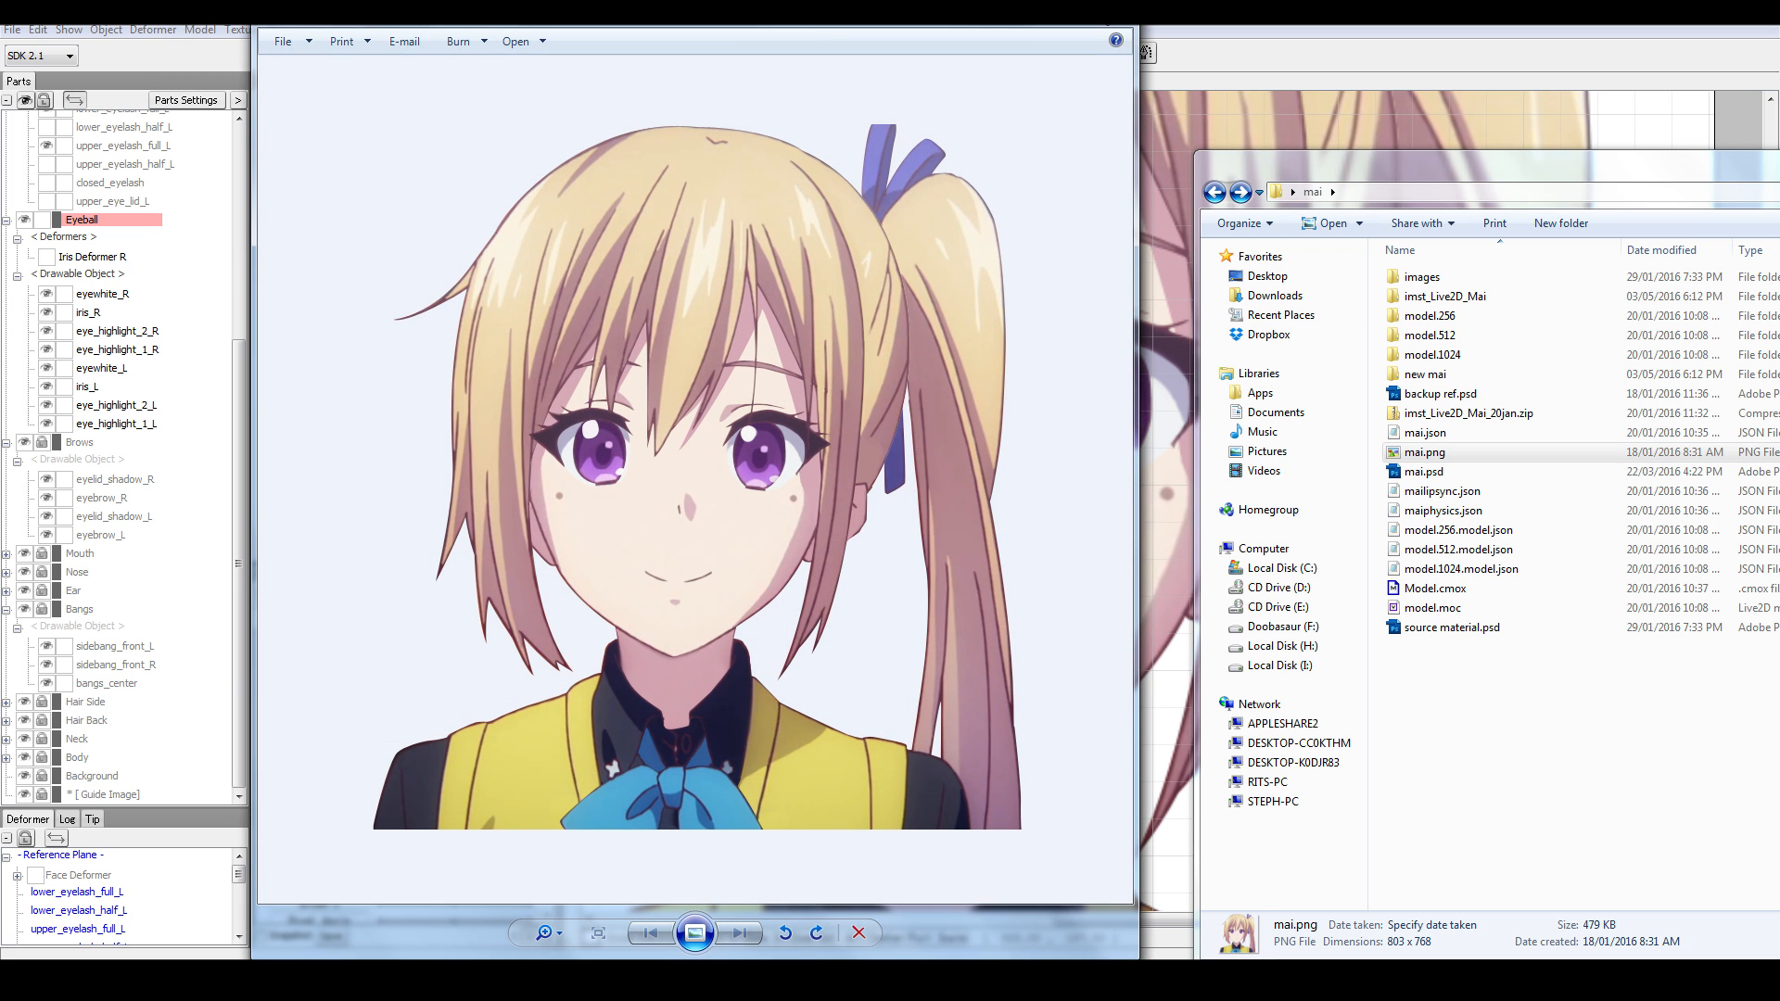
key(alt+F4)
- Try to import mai.png as a guide image while Eyeball is the active part, and undo the import
drag(1388, 181, 1577, 322)
drag(1617, 592, 1025, 551)
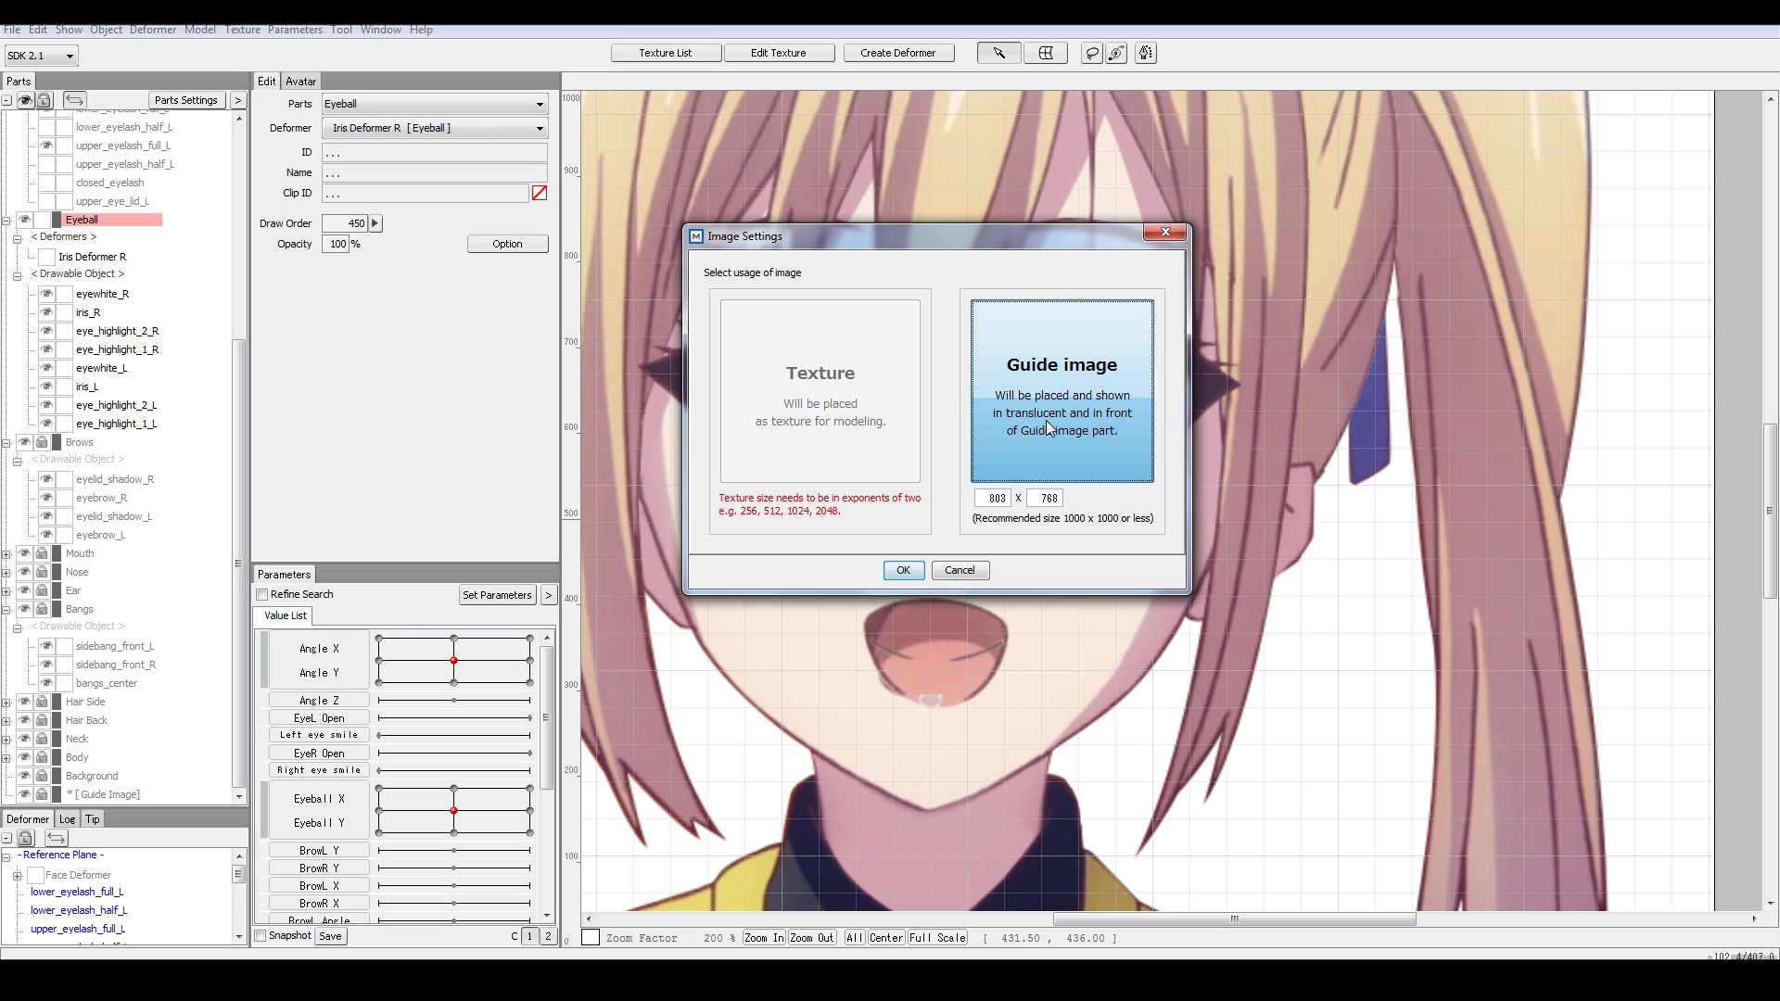
click(894, 577)
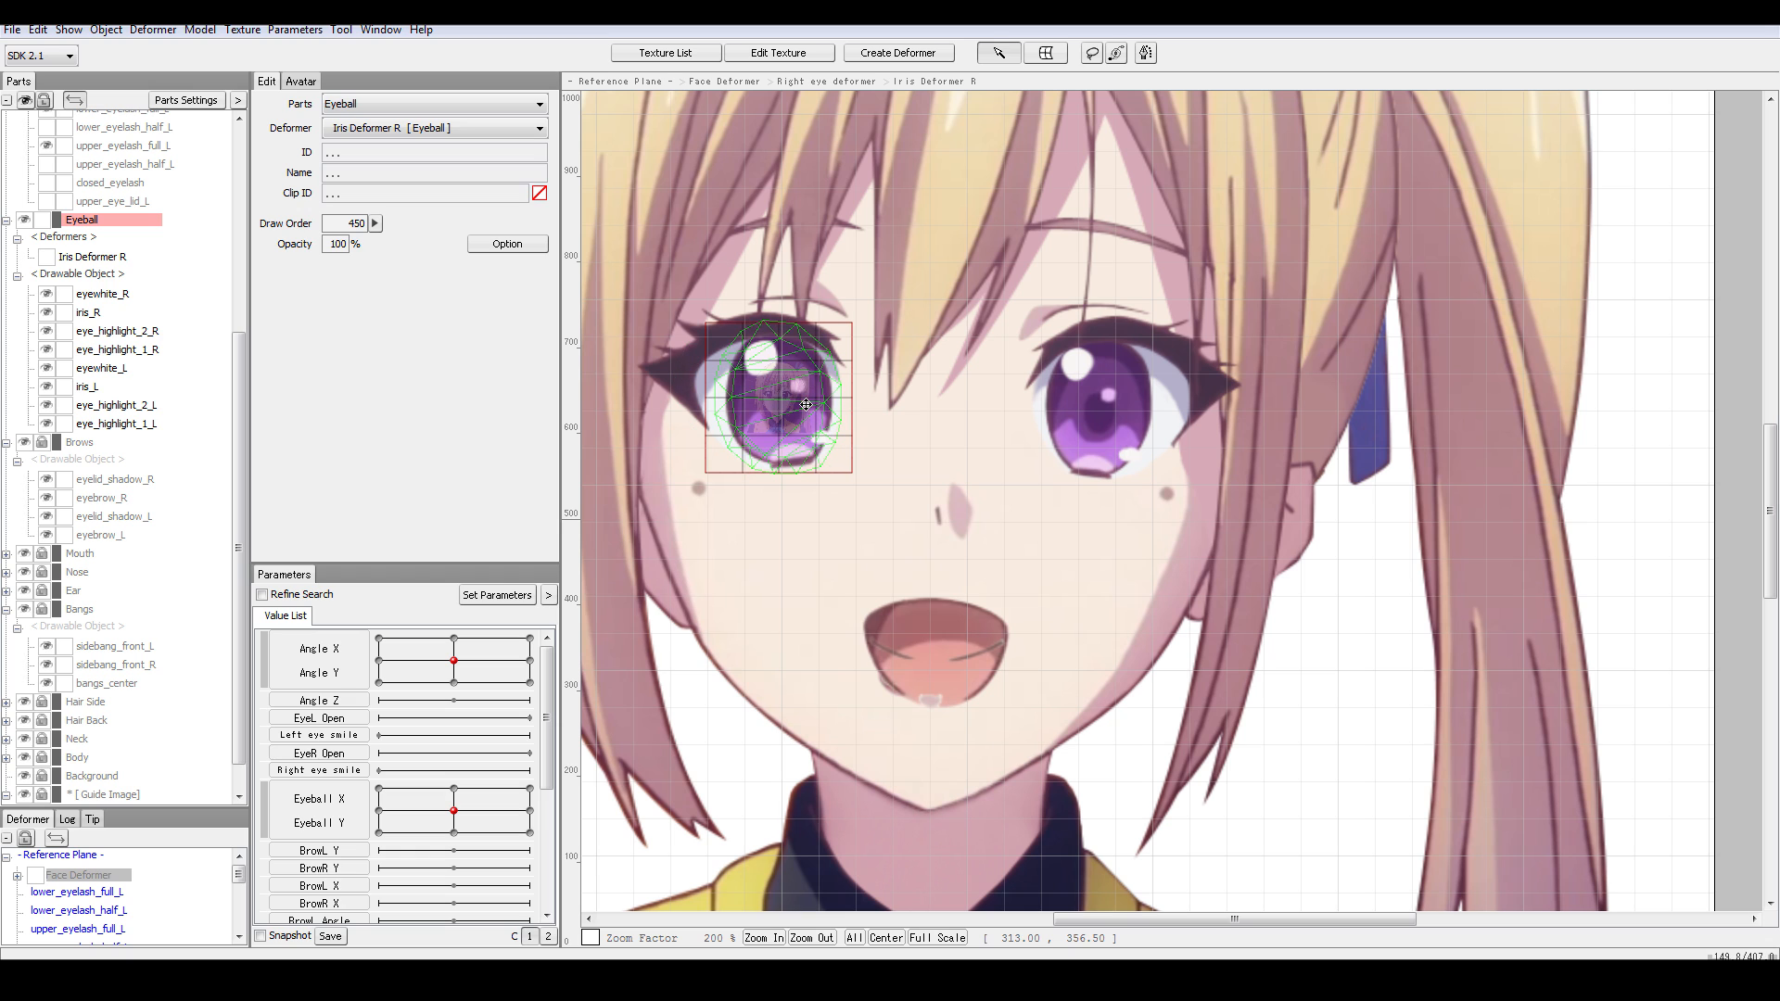
key(ctrl+z)
scroll(148, 431, up, 1)
scroll(137, 519, down, 1)
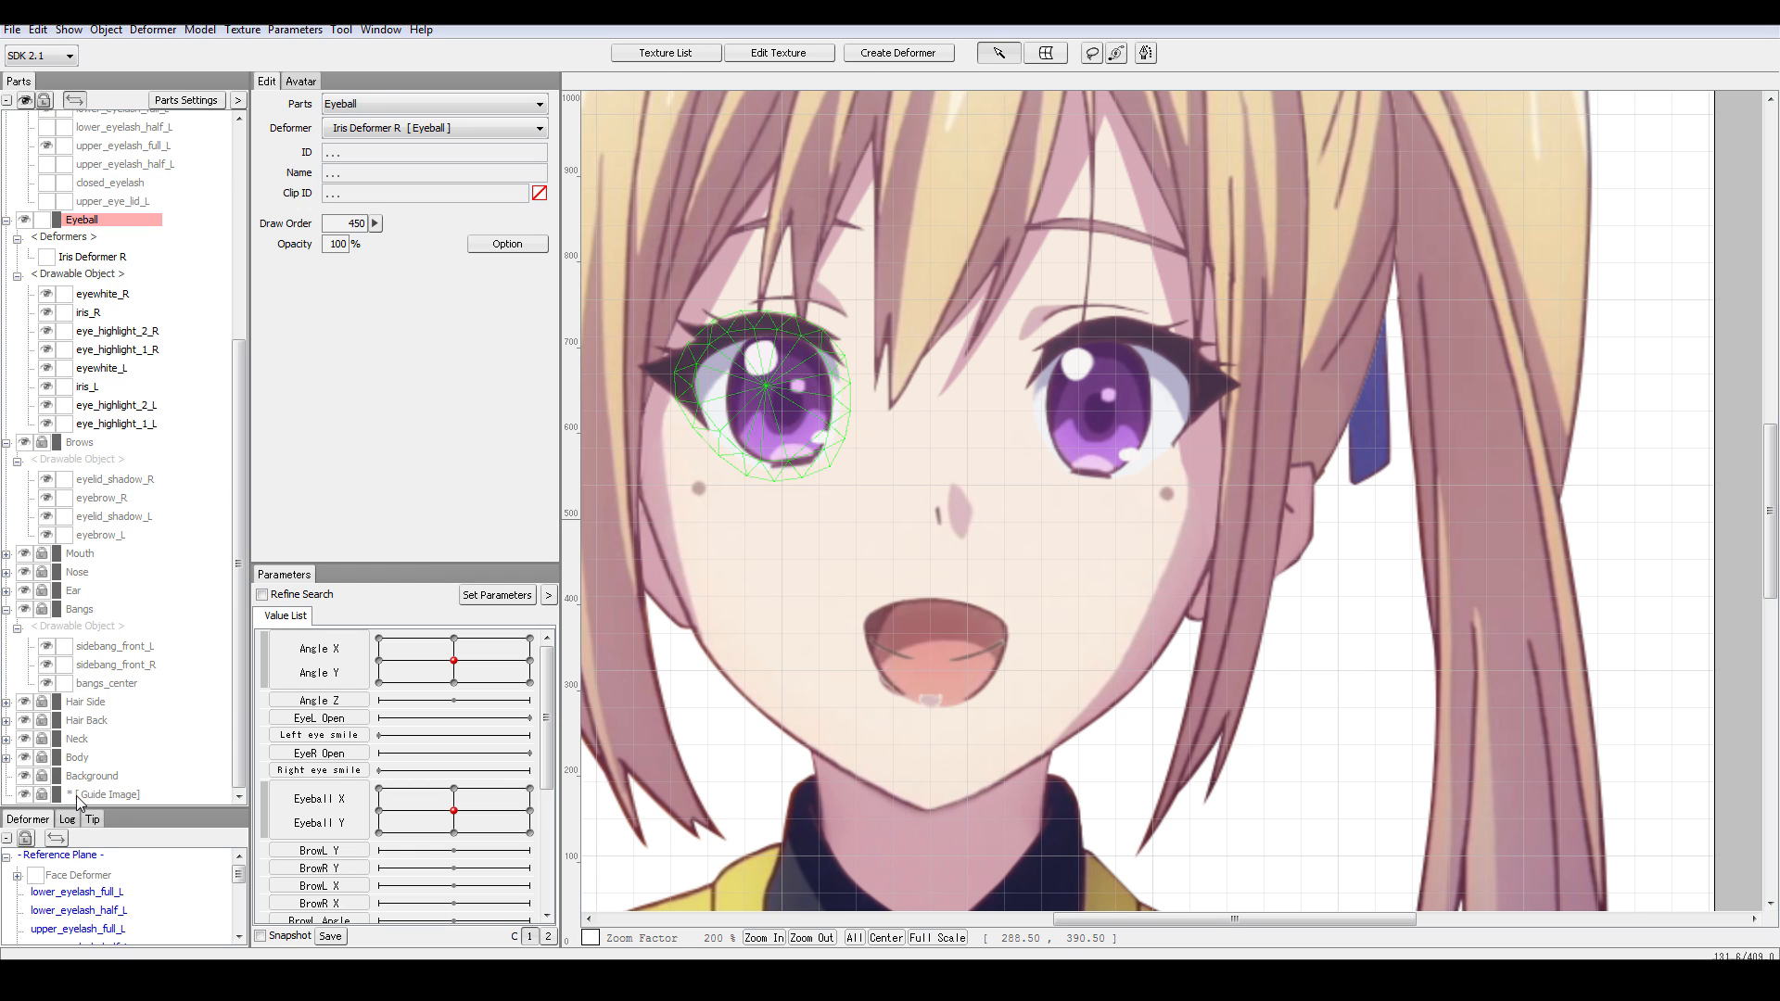
- Make [Guide Image] the active part, unlock it, and import mai.png into it as a guide image
click(78, 795)
click(42, 794)
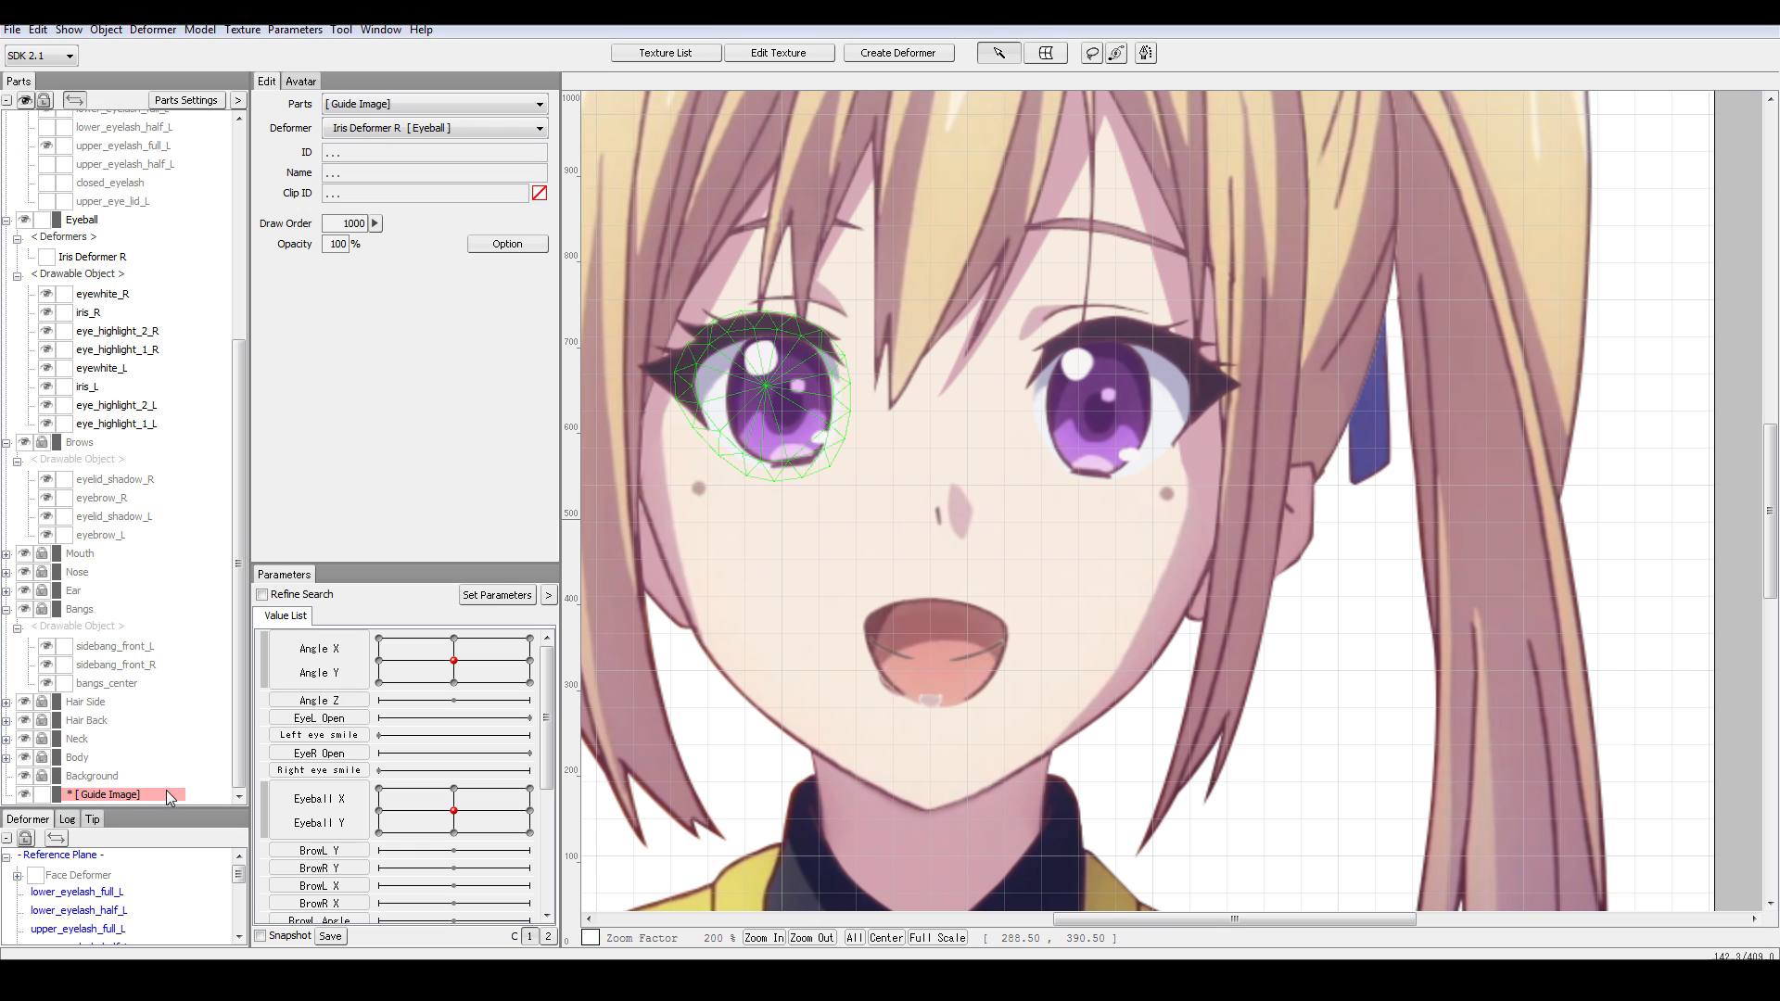
click(1093, 672)
key(alt+Tab)
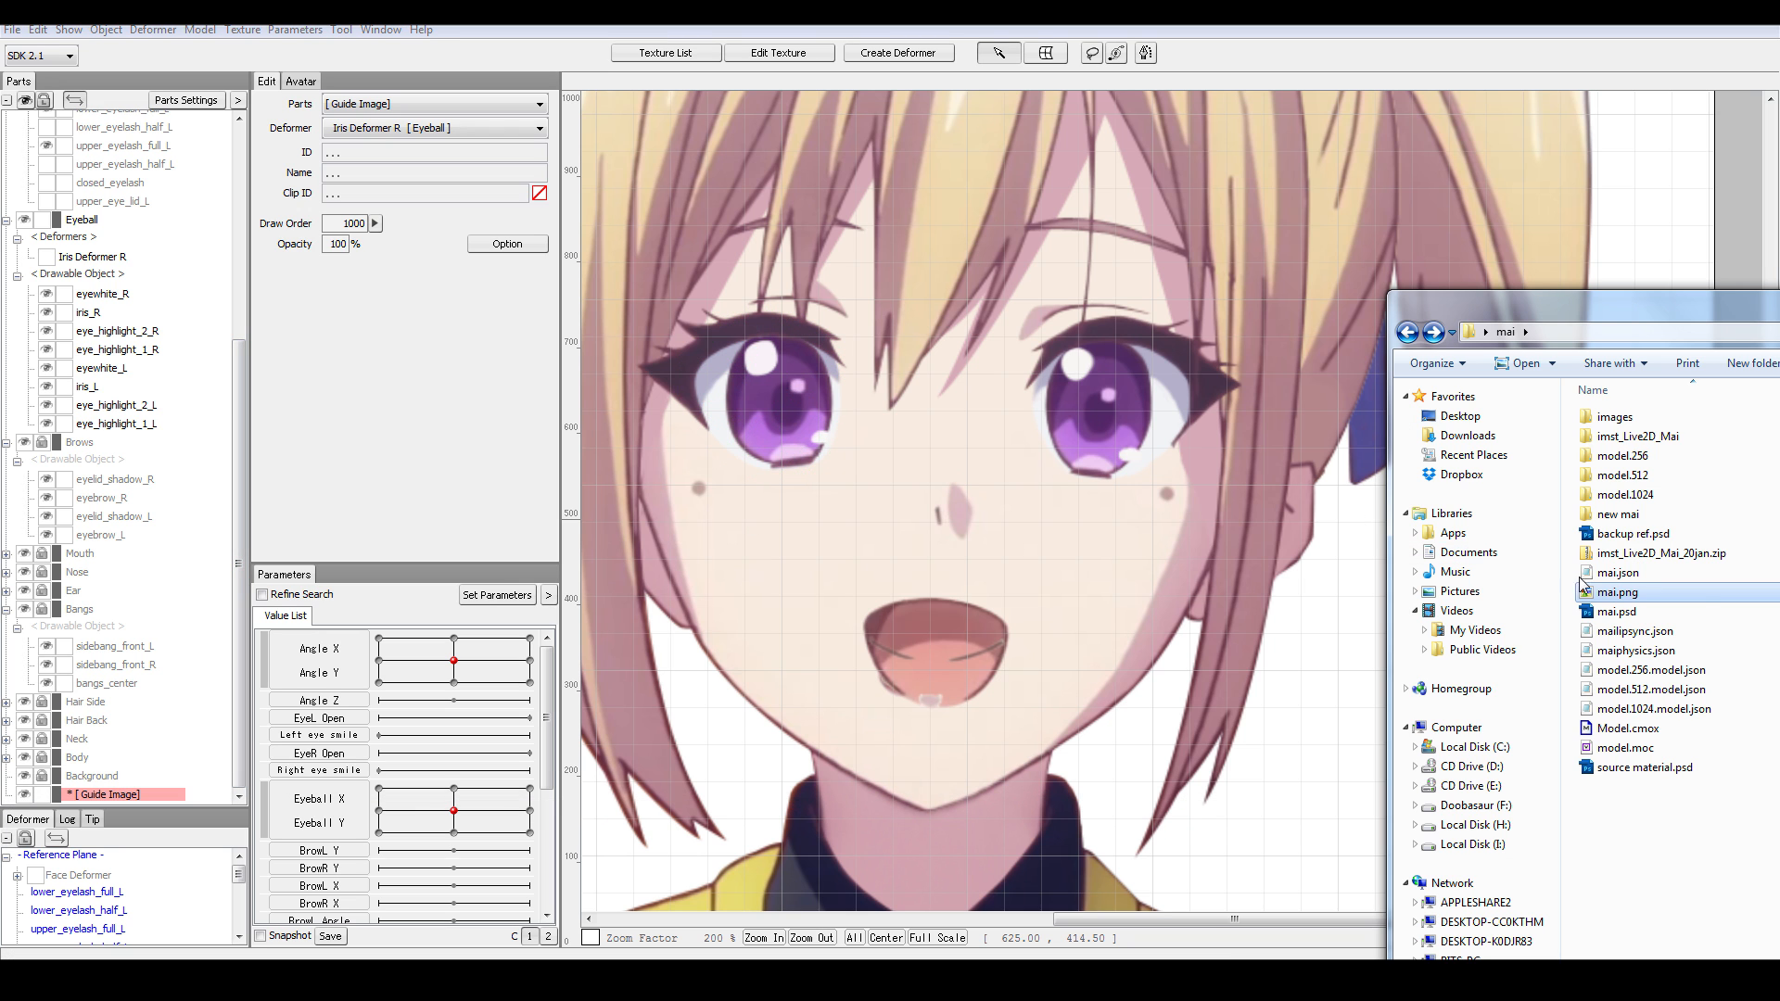
drag(1608, 602, 921, 575)
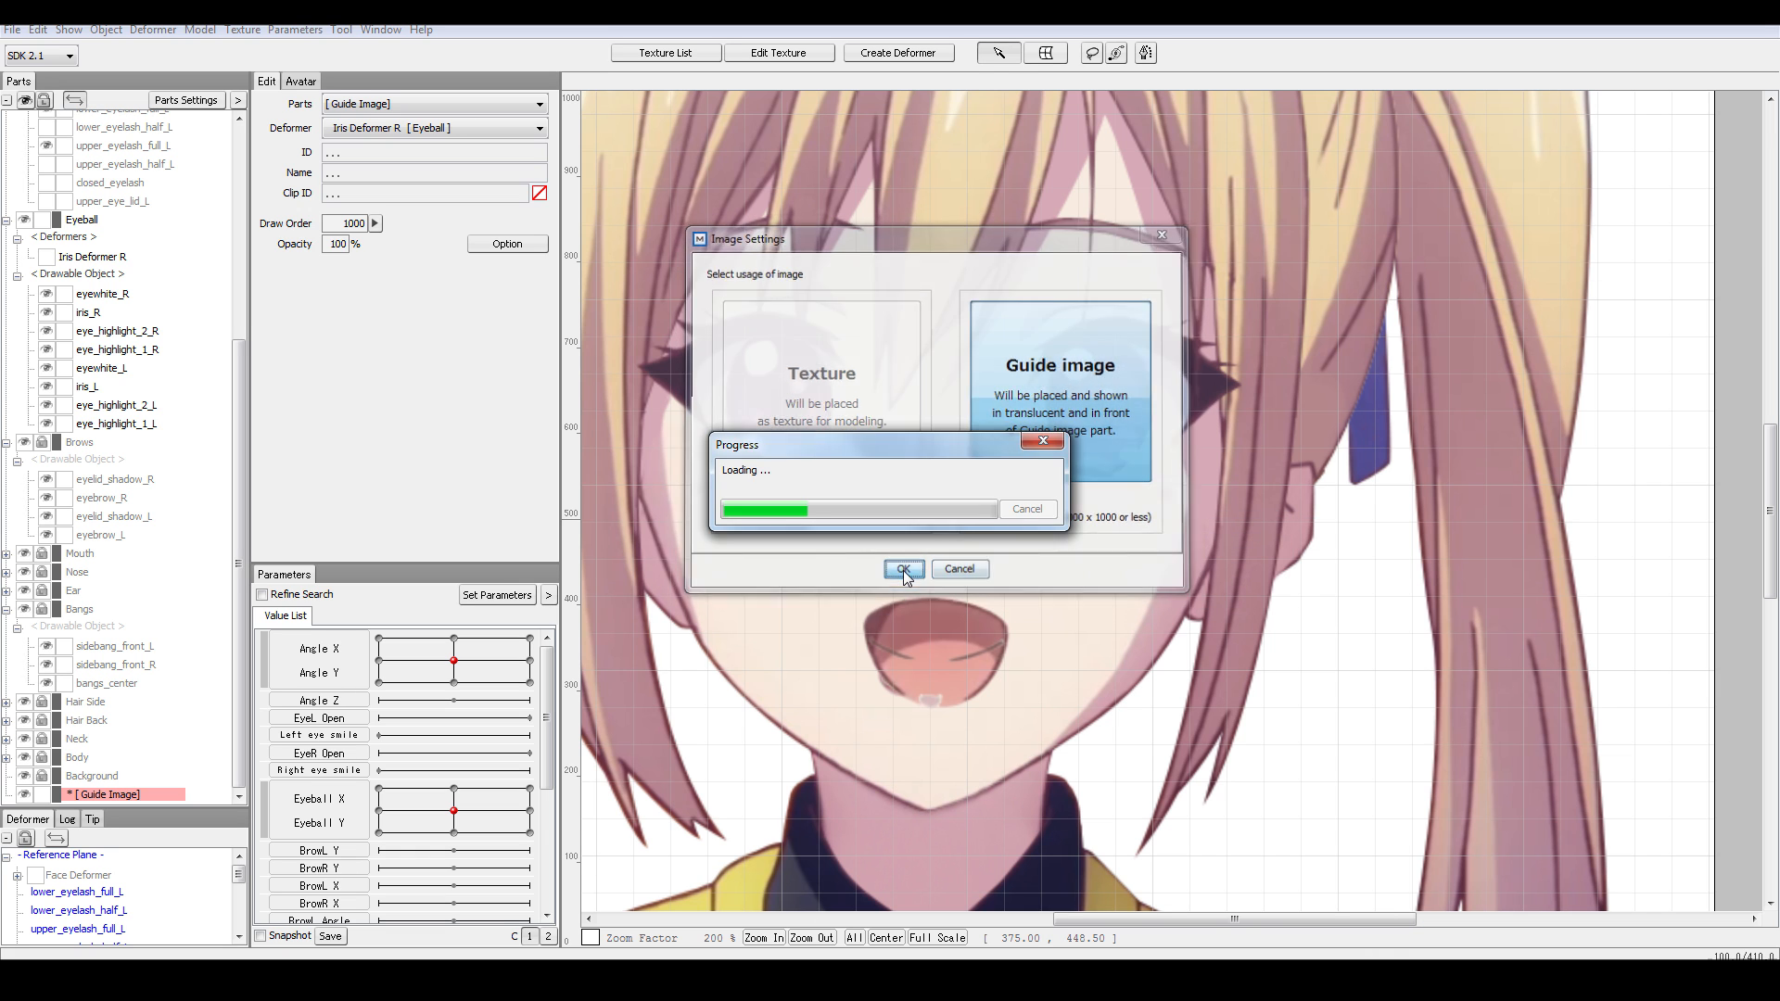
click(903, 569)
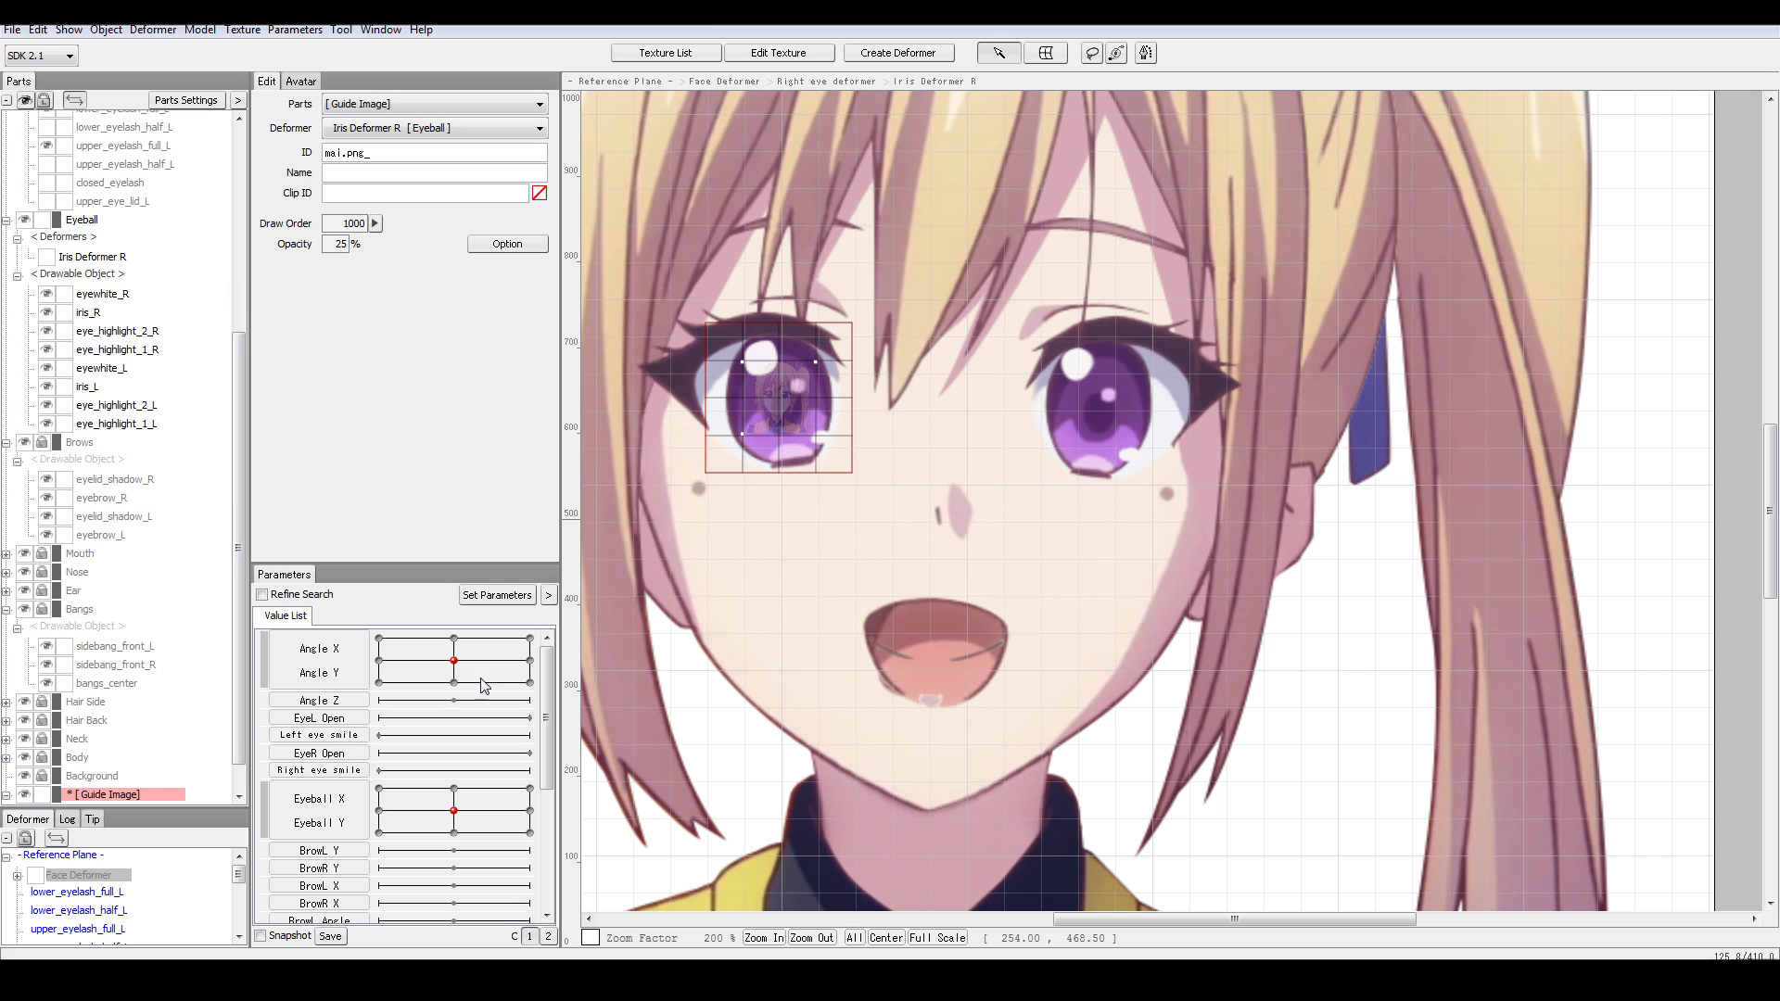
- Select mai.png in the [Guide Image] part and enlarge it to roughly the size of the model
click(117, 795)
click(111, 795)
scroll(886, 451, down, 3)
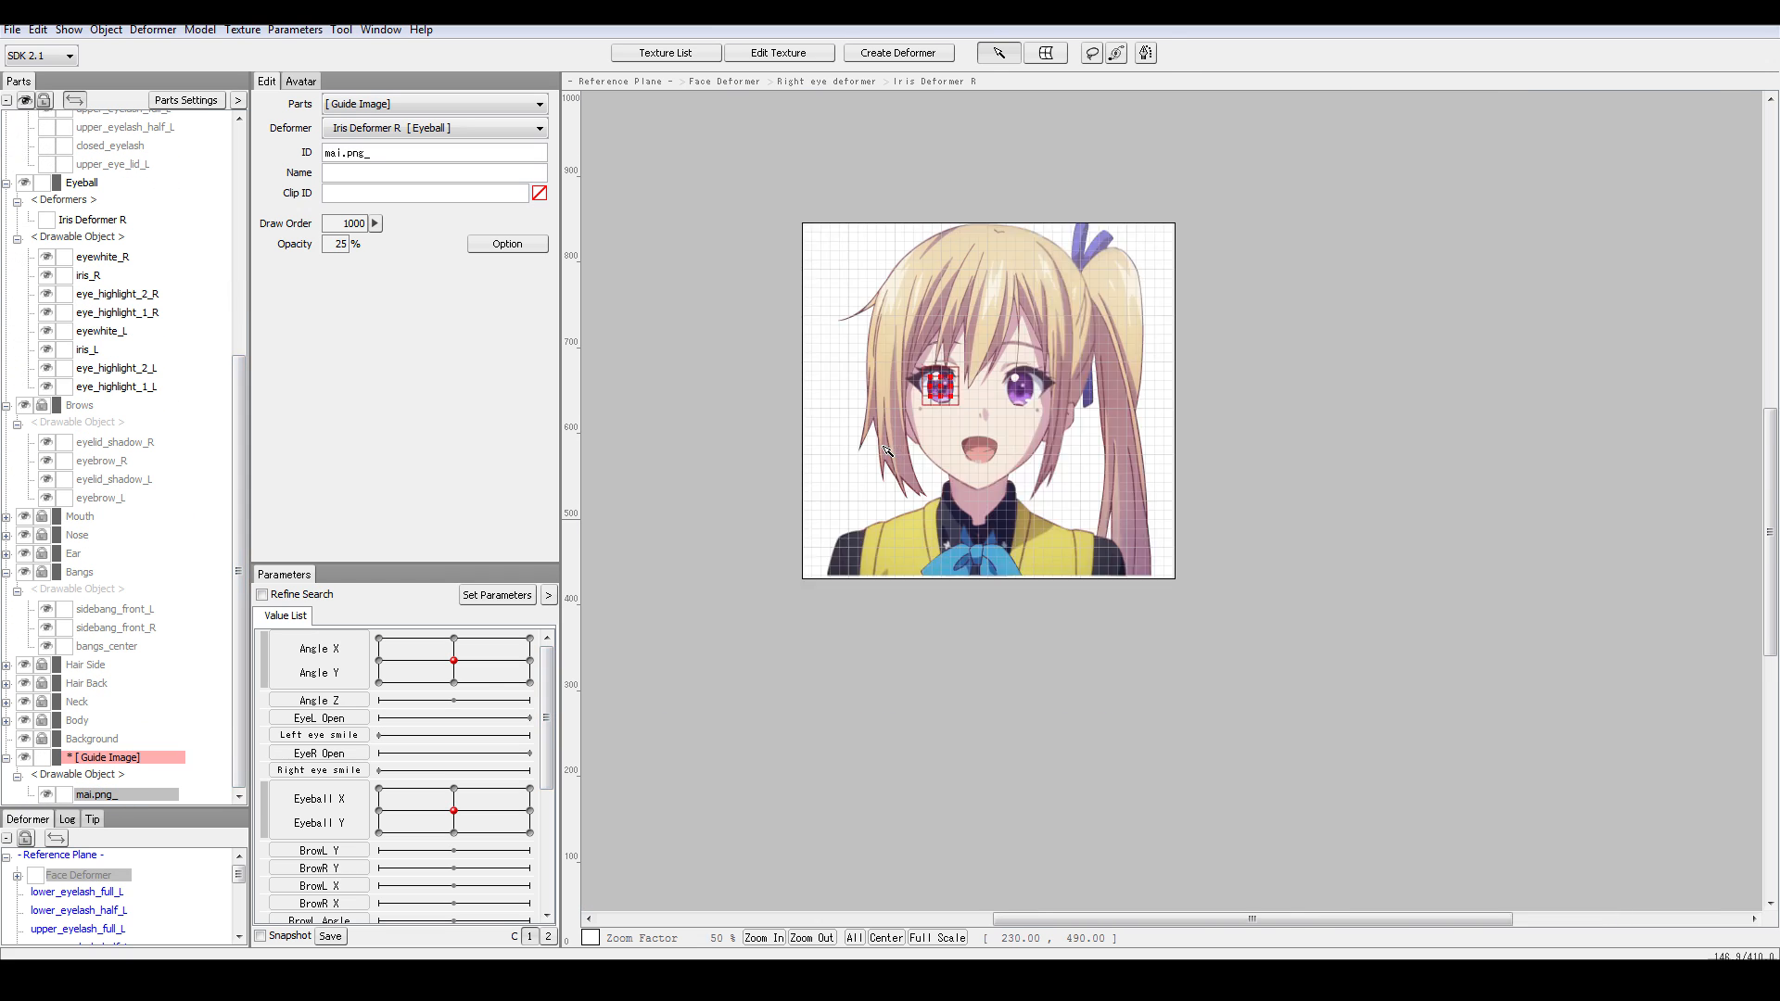
scroll(886, 451, up, 3)
scroll(1006, 331, down, 1)
drag(1015, 338, 1346, 630)
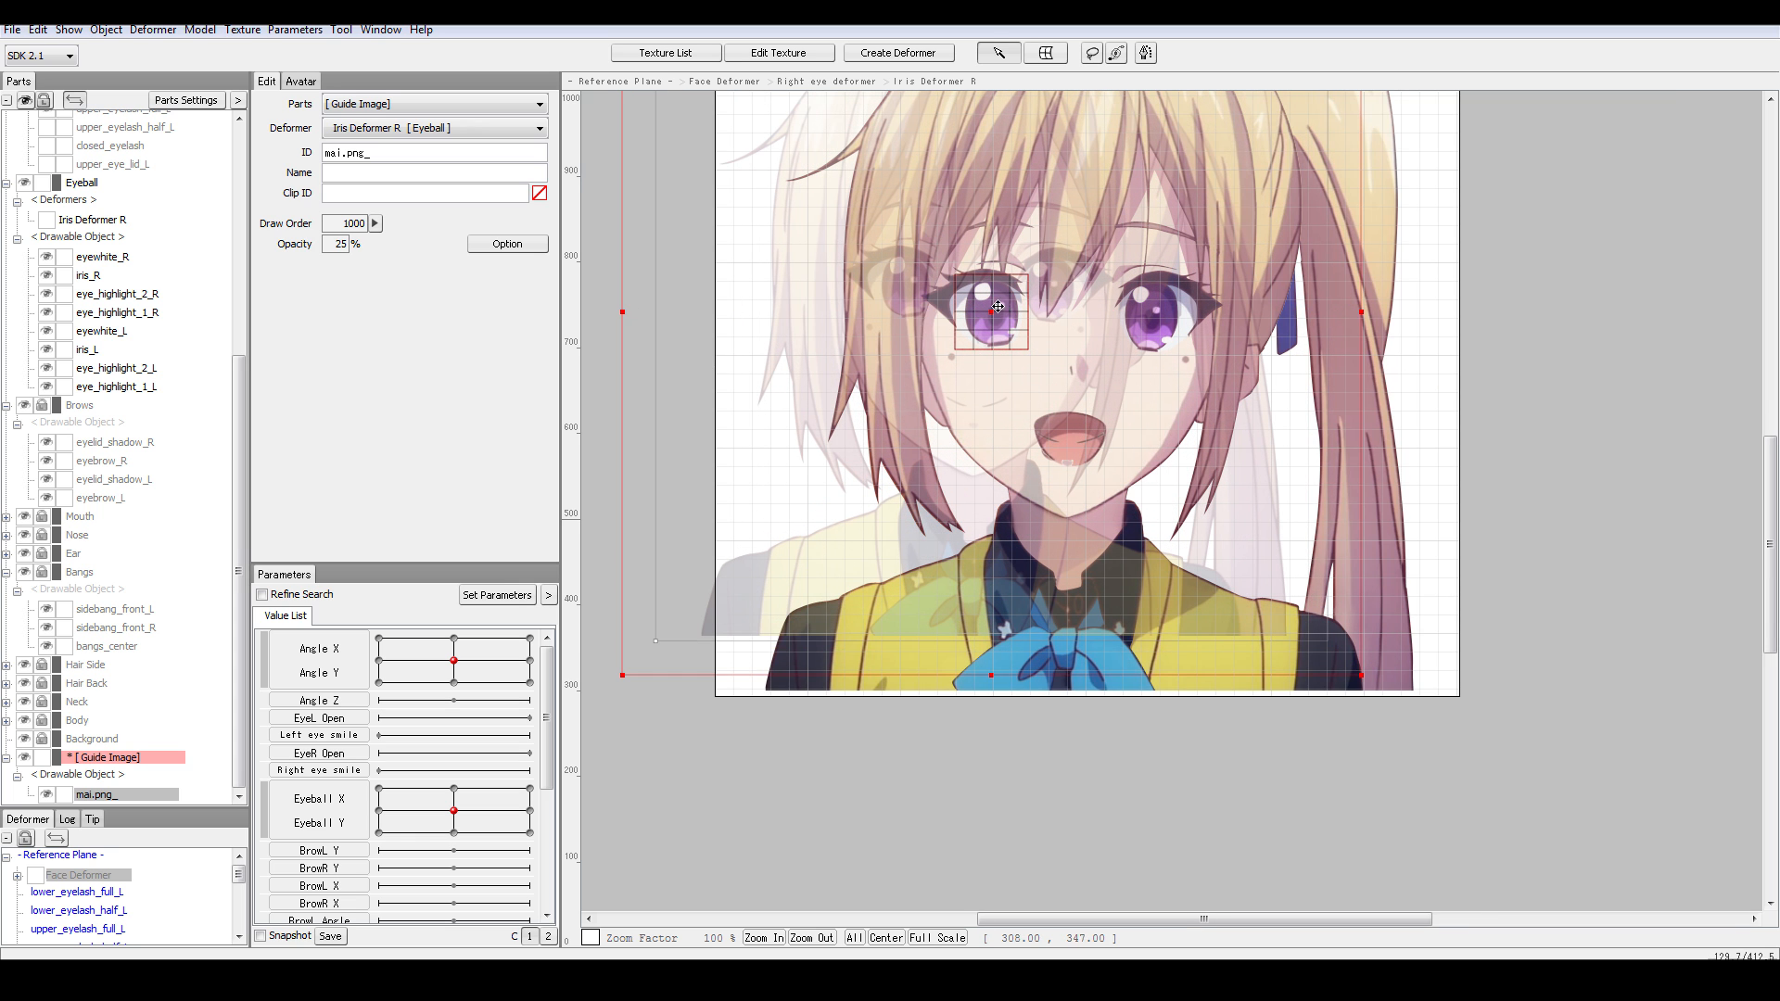
- Try to move the enlarged mai.png so that its eyes overlay the model's eyes
mouse_move(997, 306)
mouse_down()
mouse_move(1119, 341)
mouse_move(1053, 370)
mouse_up()
scroll(1120, 341, up, 4)
scroll(1116, 351, down, 2)
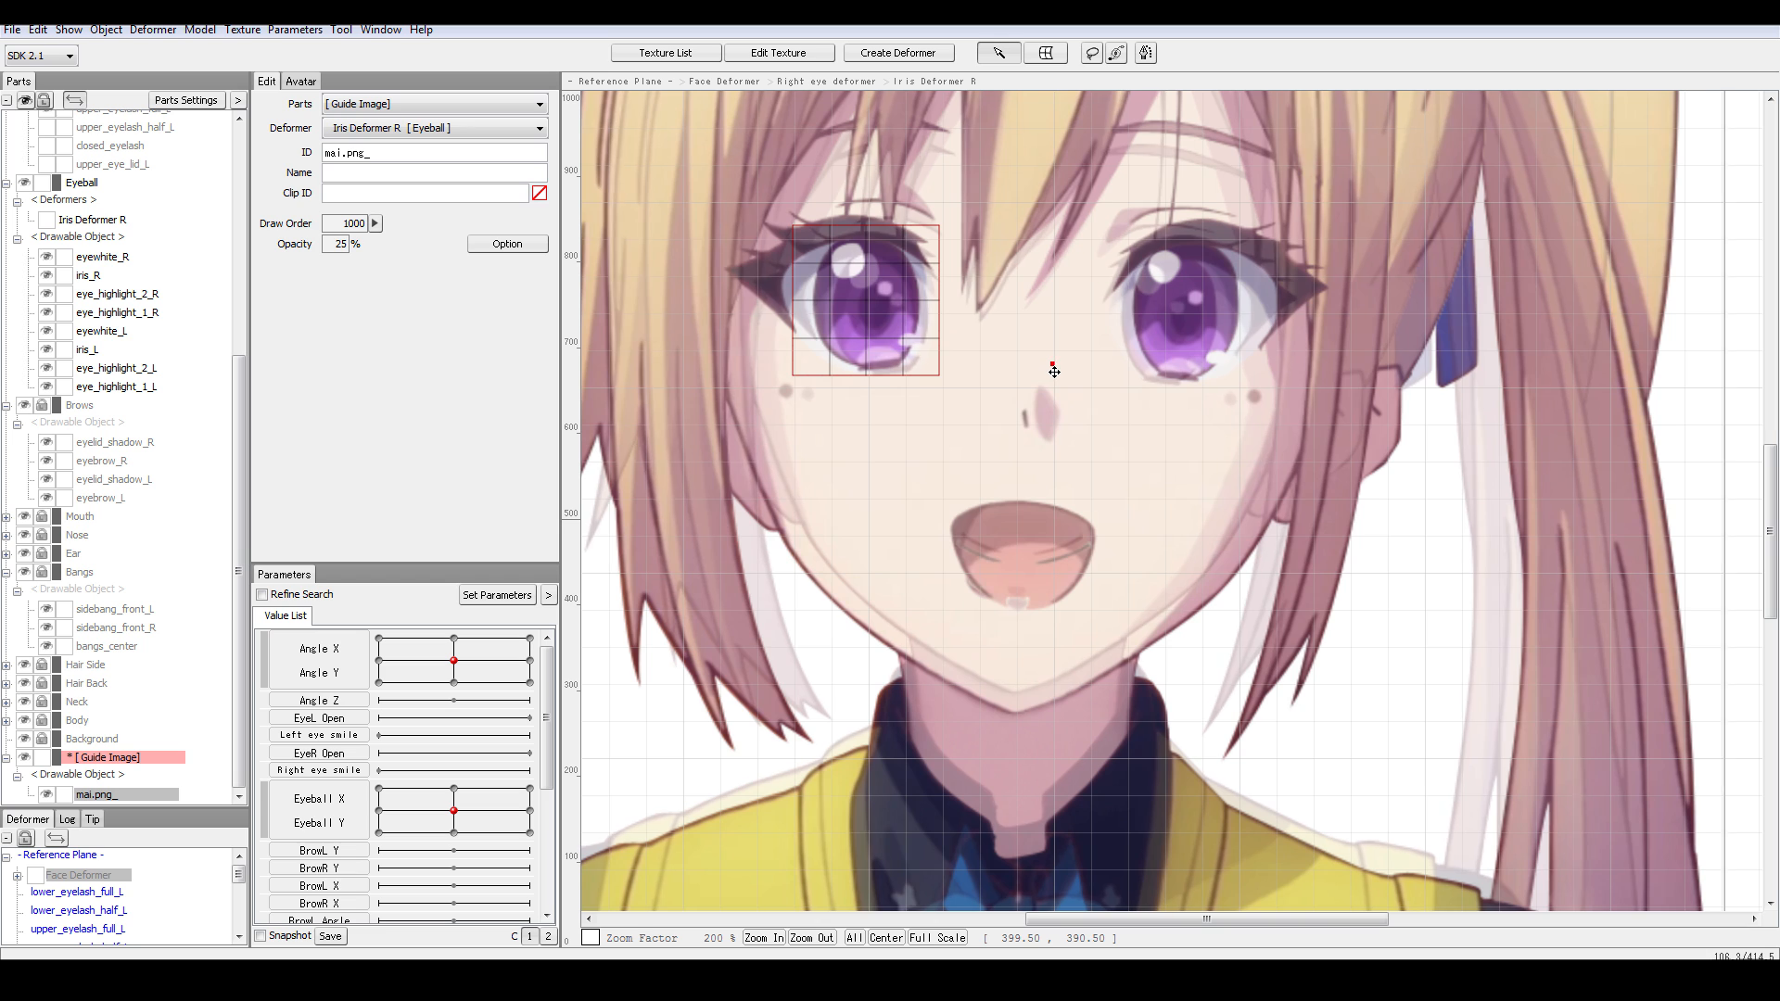
scroll(1298, 584, down, 5)
scroll(1296, 579, up, 4)
scroll(985, 303, down, 3)
scroll(1020, 371, up, 3)
scroll(1108, 521, up, 1)
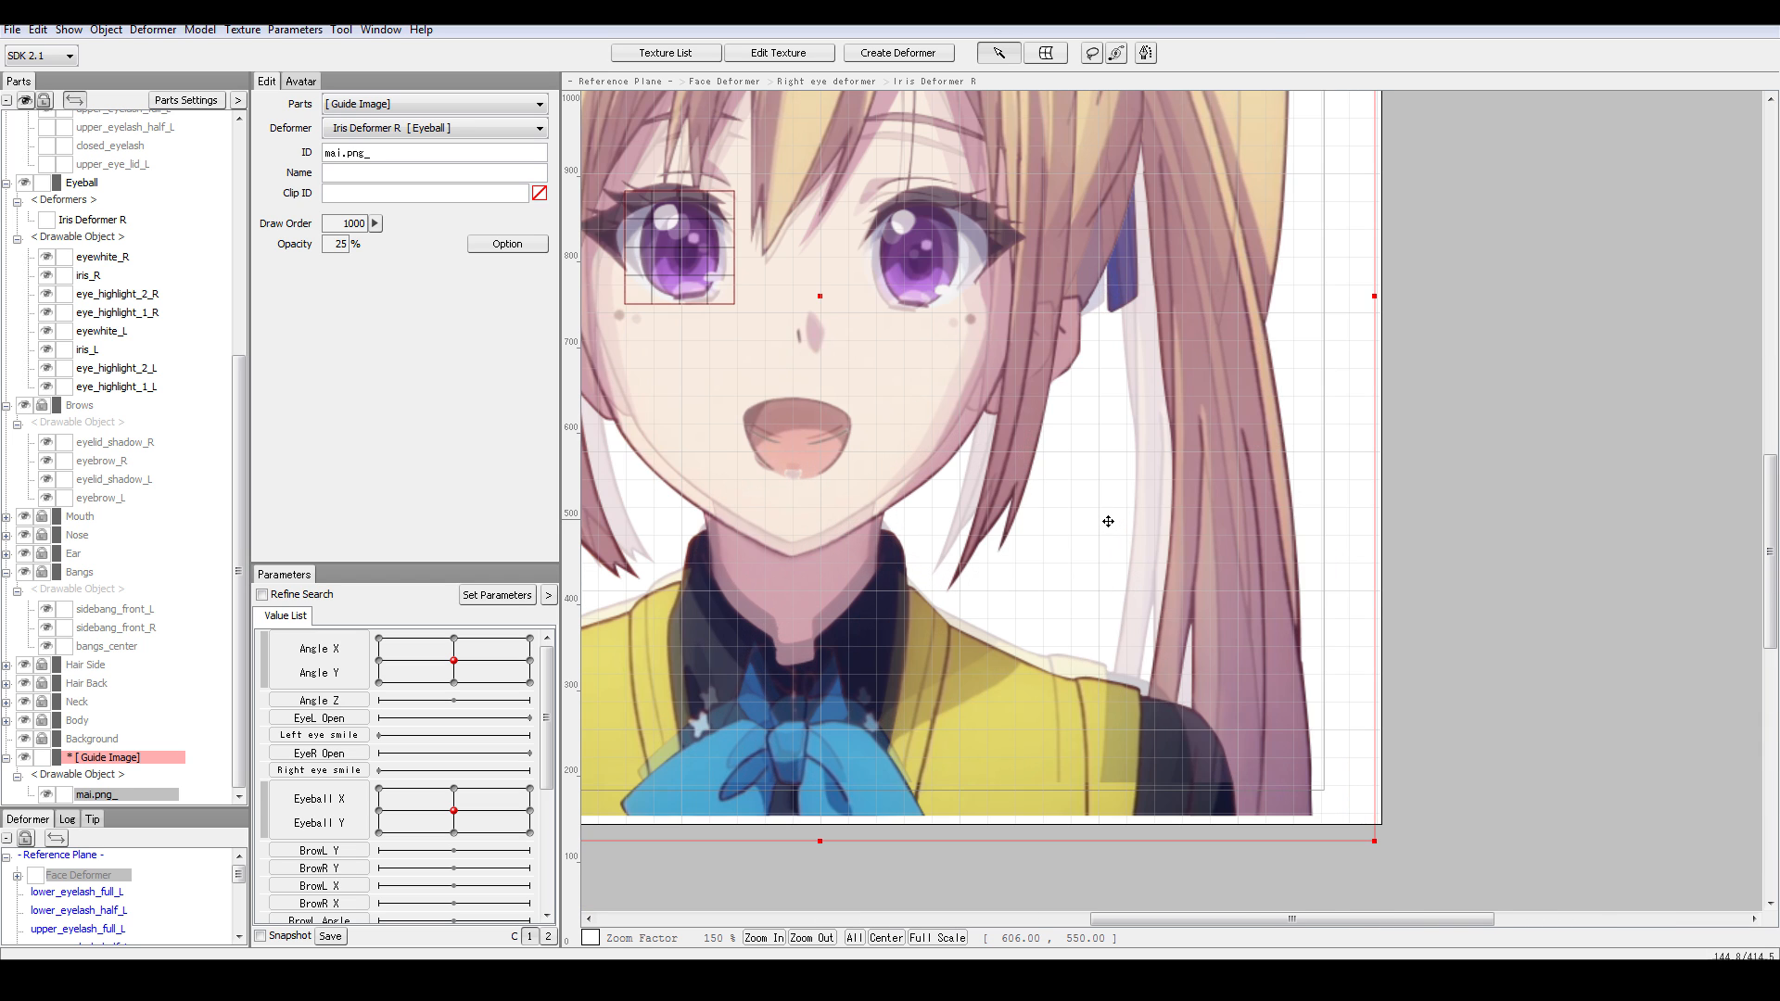
- Try to adjust the scale and position of mai.png to match the face and hair outlines
scroll(1108, 521, down, 1)
drag(1289, 735, 1322, 748)
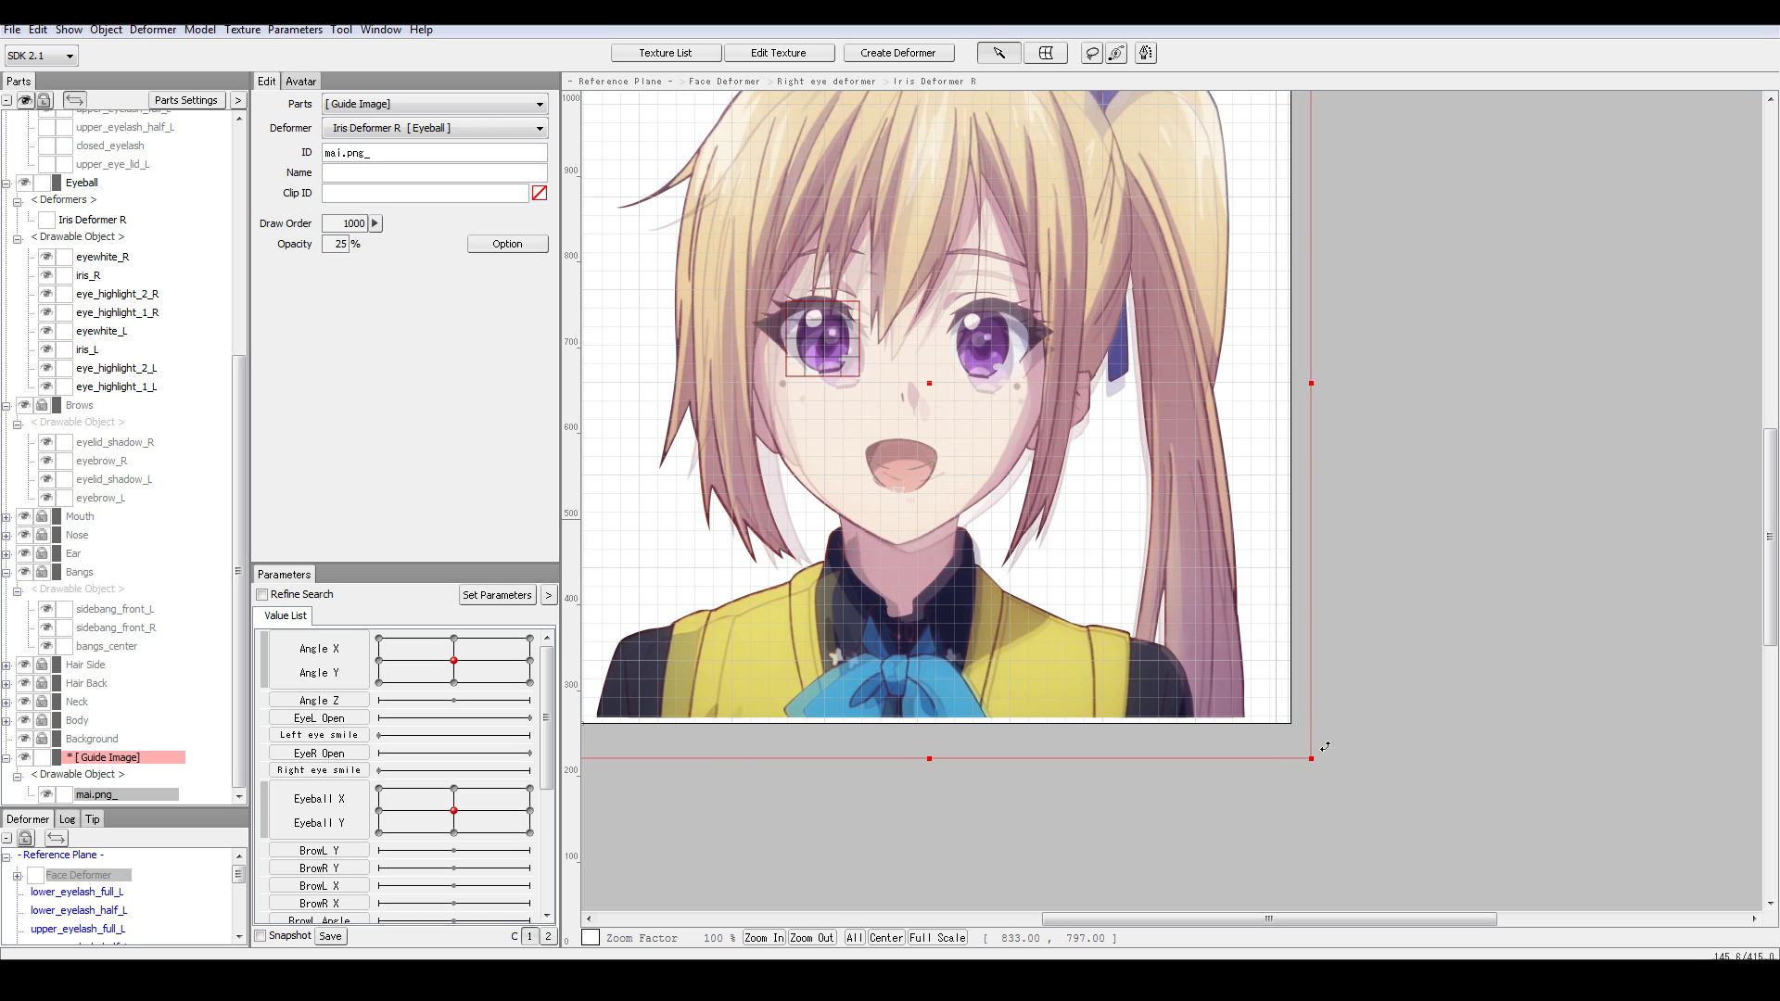
drag(924, 380, 917, 363)
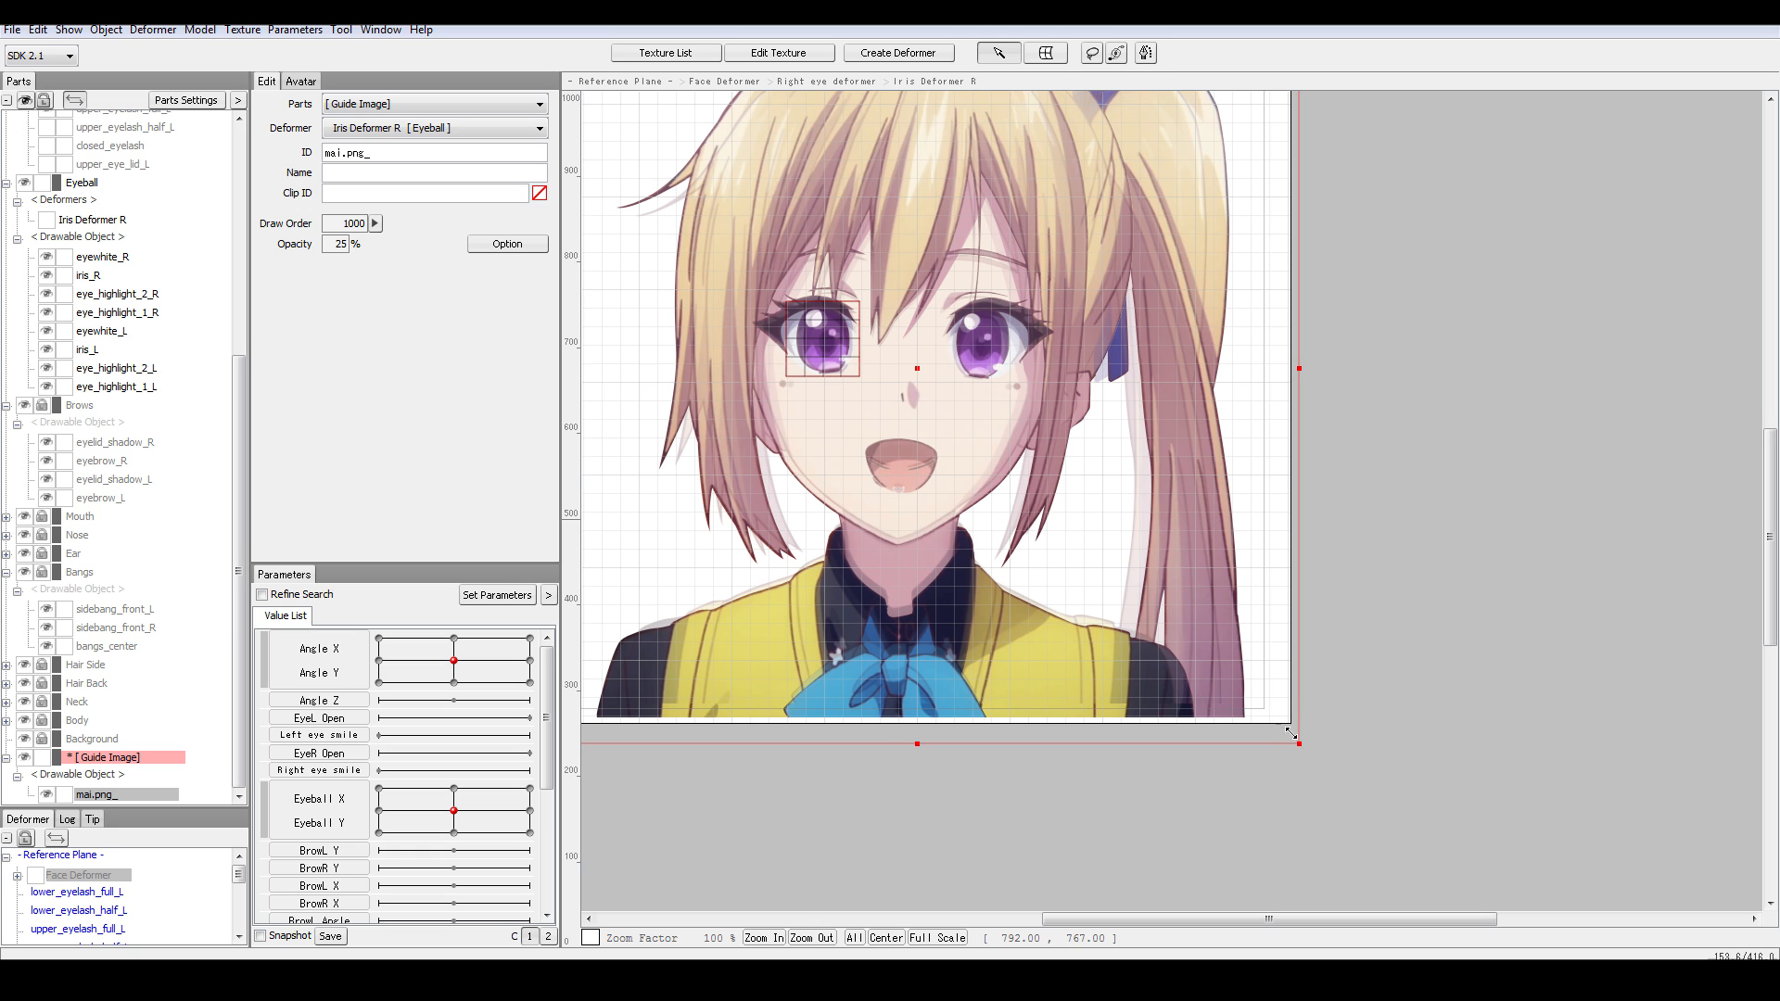
drag(1296, 741, 1303, 746)
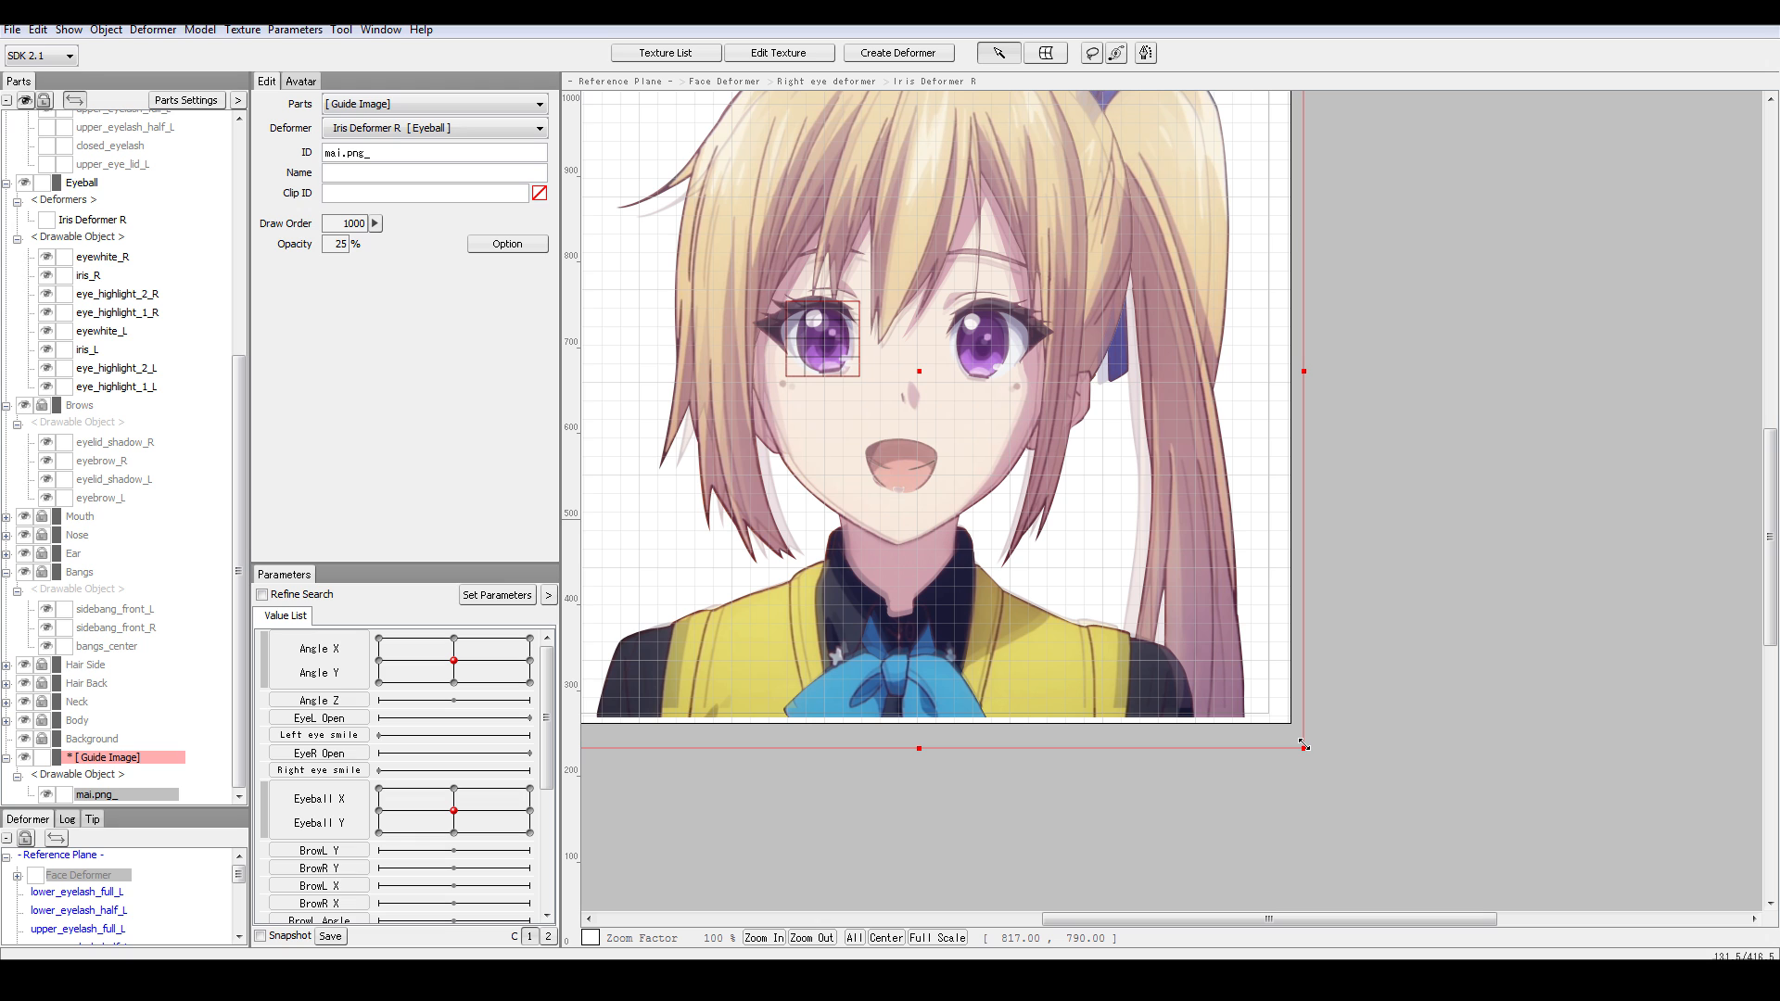
- Undo the moves and fine rescaling of mai.png back to its first rough enlargement
key(ctrl+z)
key(ctrl+z)
key(ctrl+z)
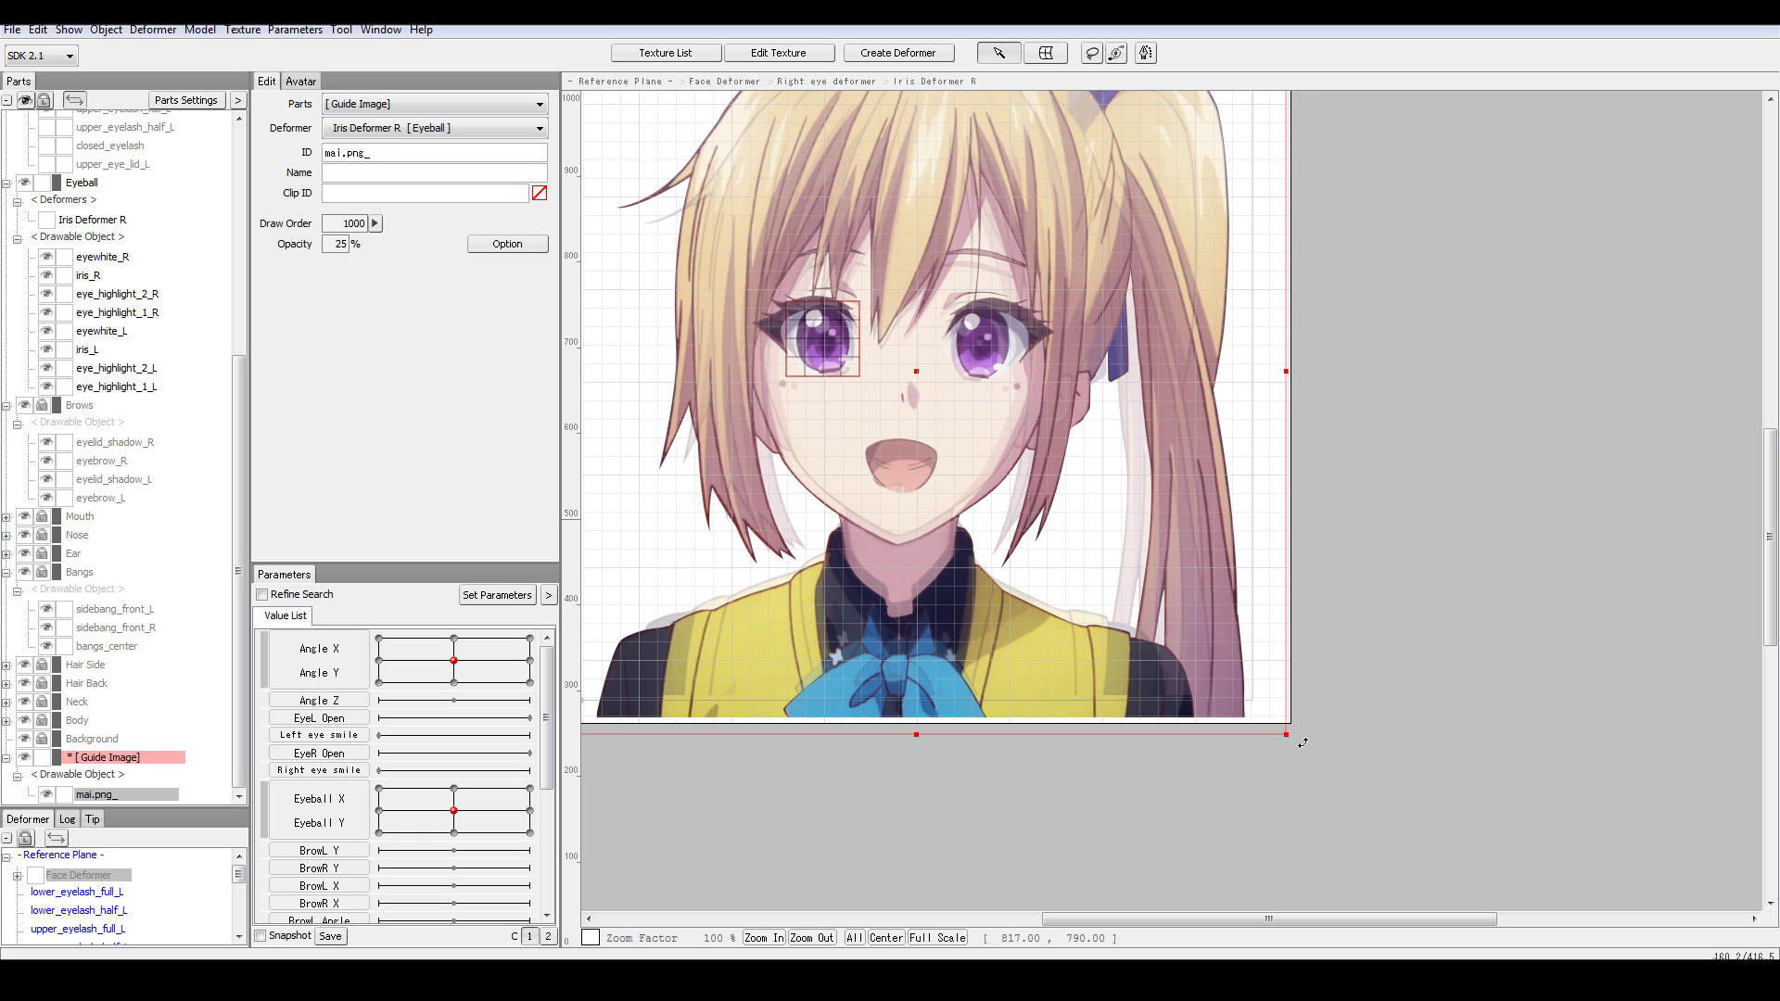
key(ctrl+z)
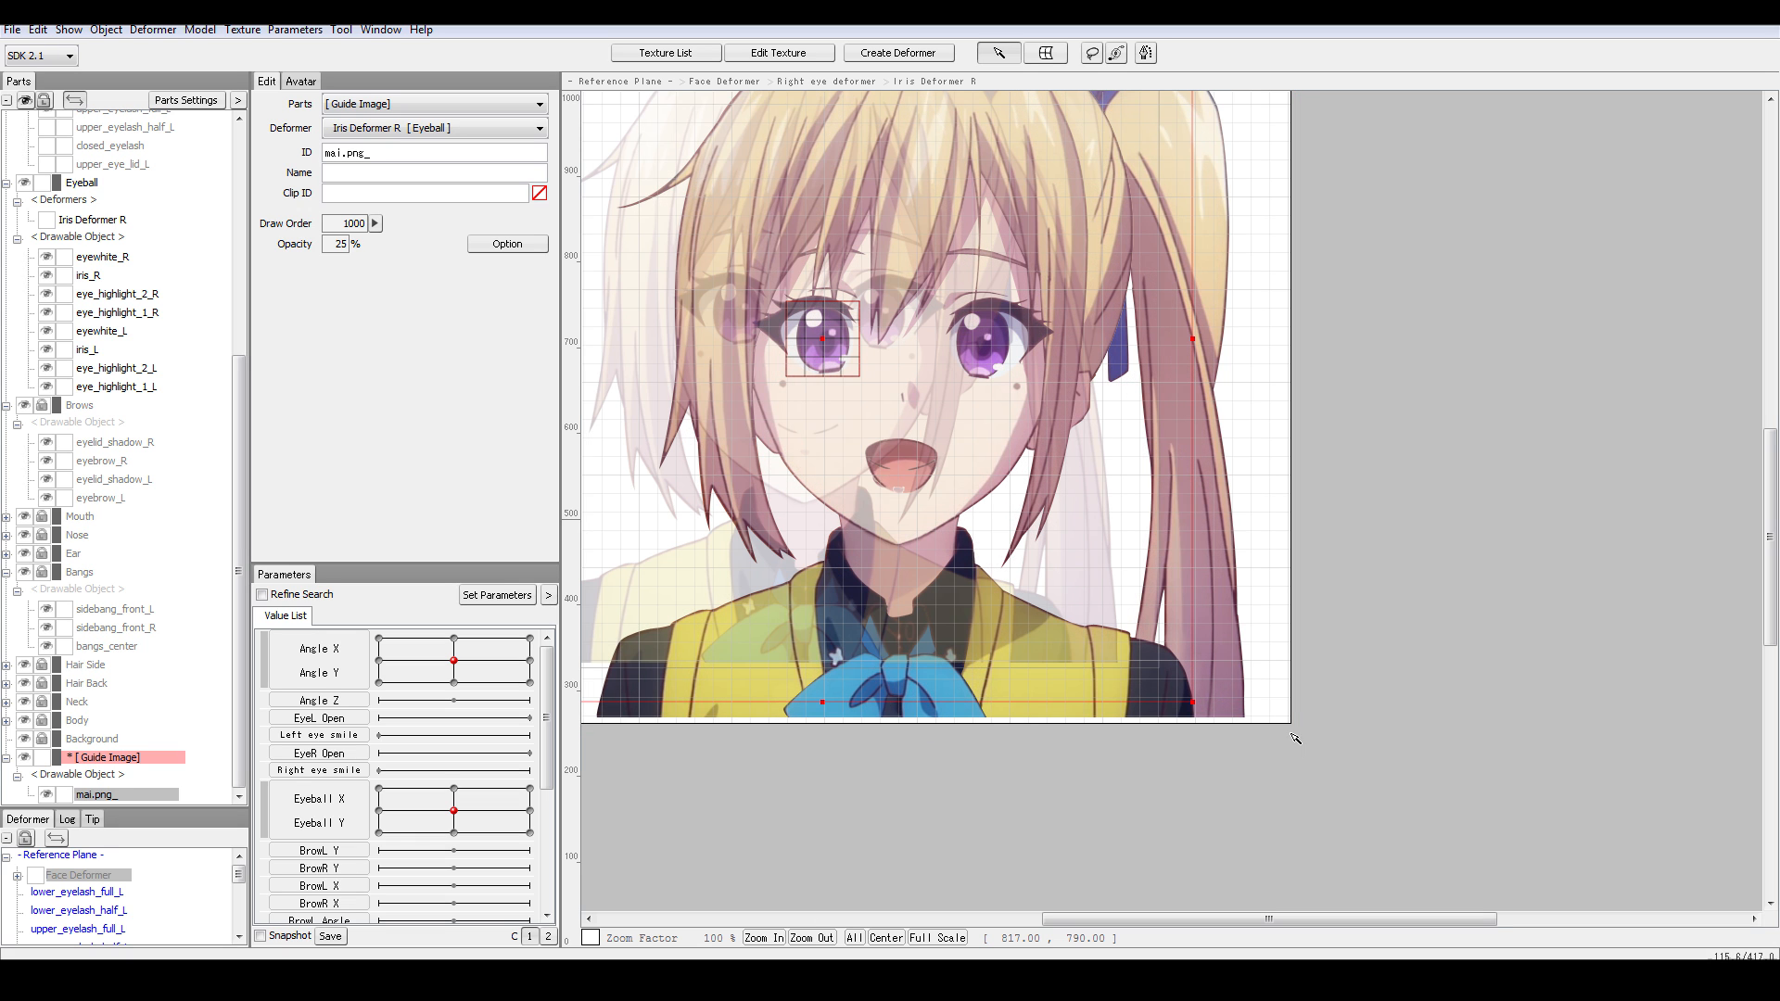
- Enlarge mai.png further and move it so that its face lies over the model's face
key(alt)
drag(1193, 705, 1353, 799)
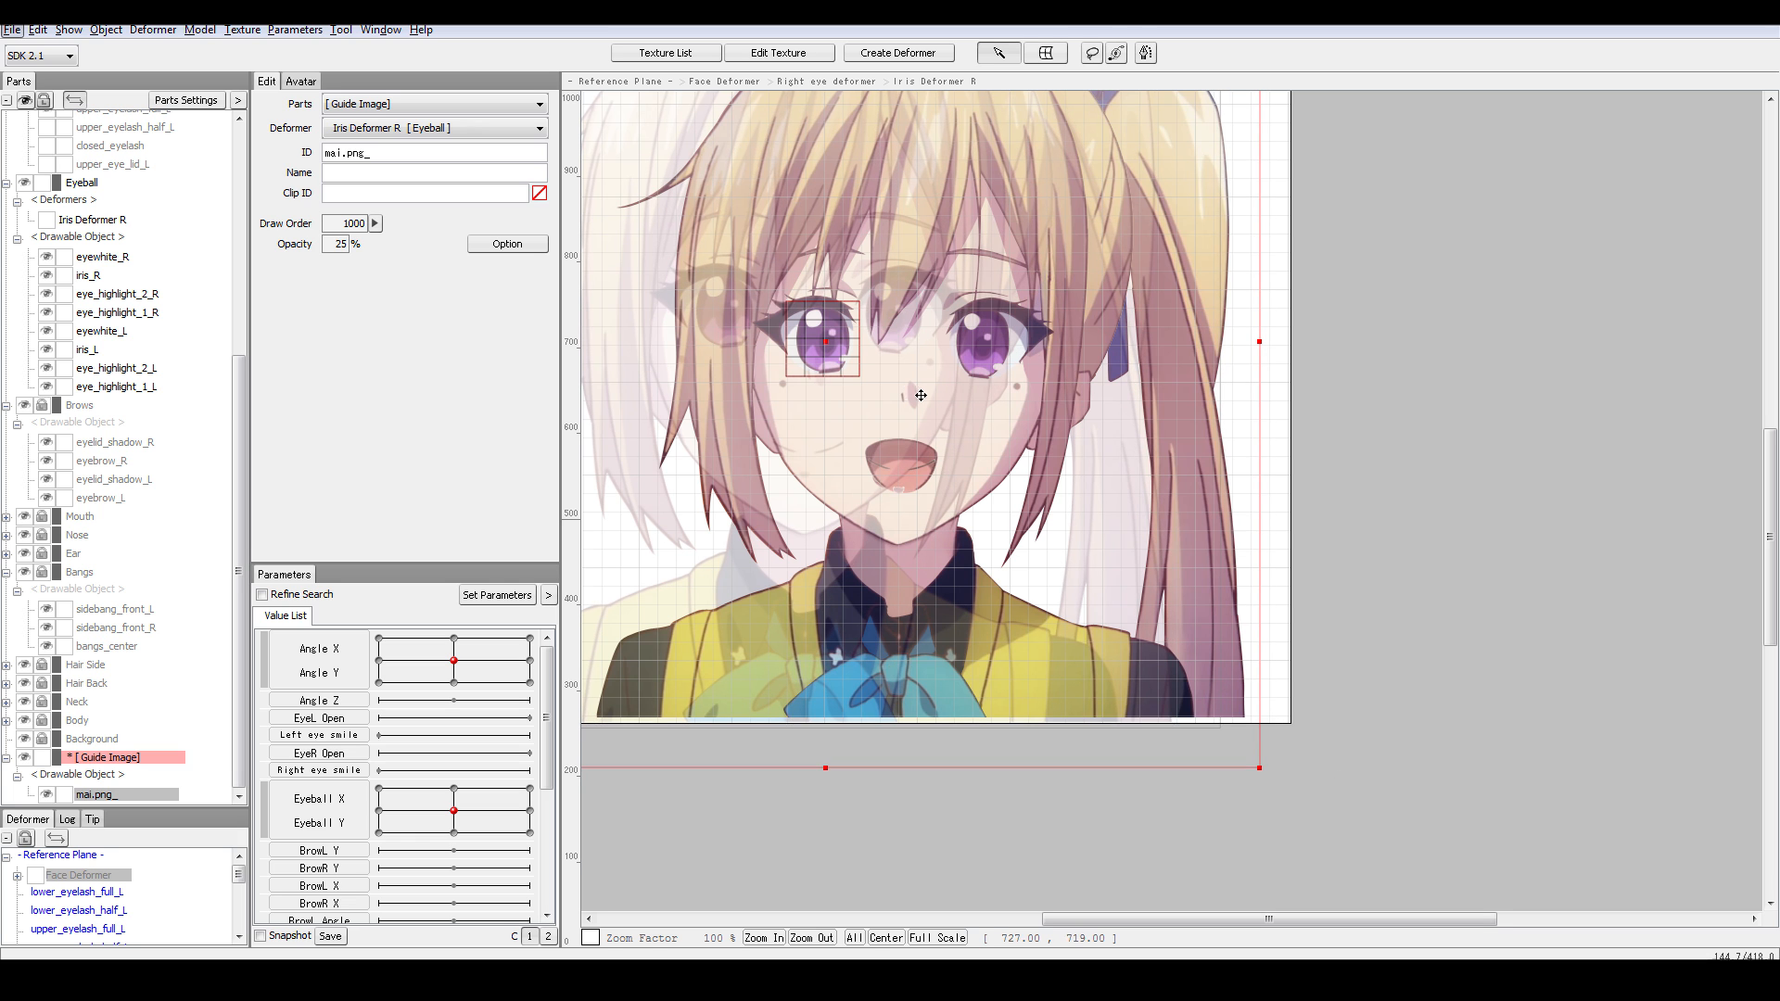
drag(826, 339, 957, 447)
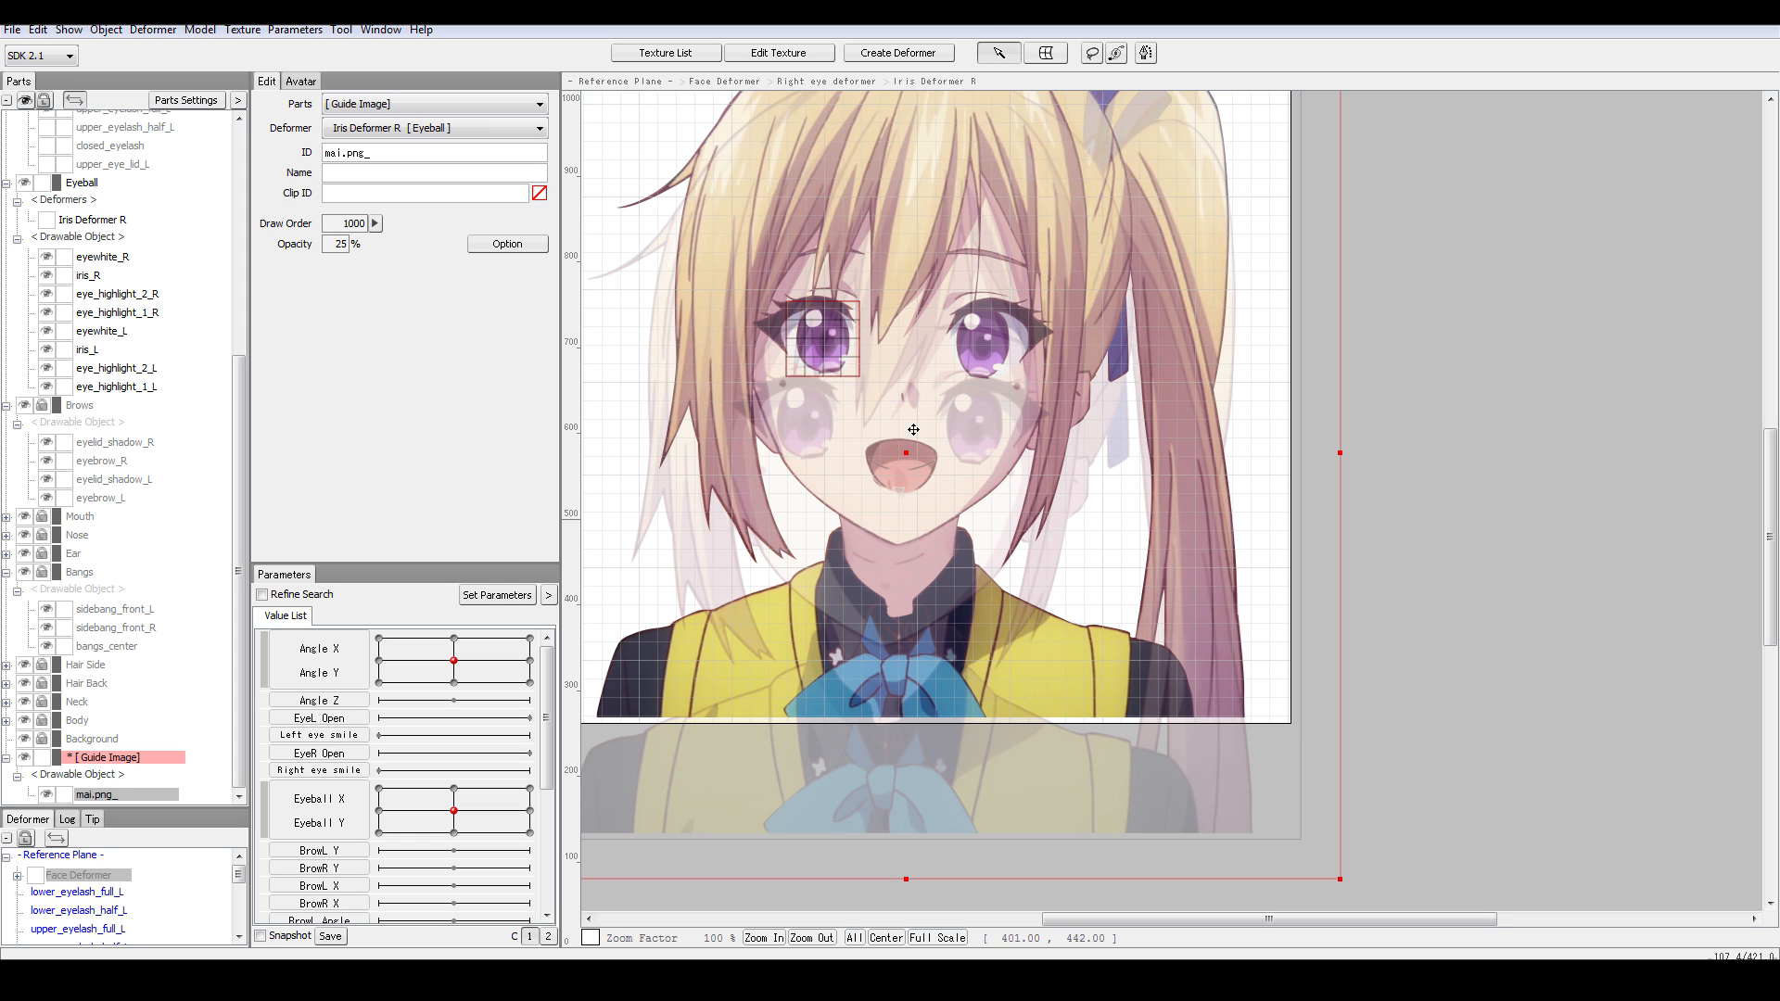
drag(908, 444, 939, 404)
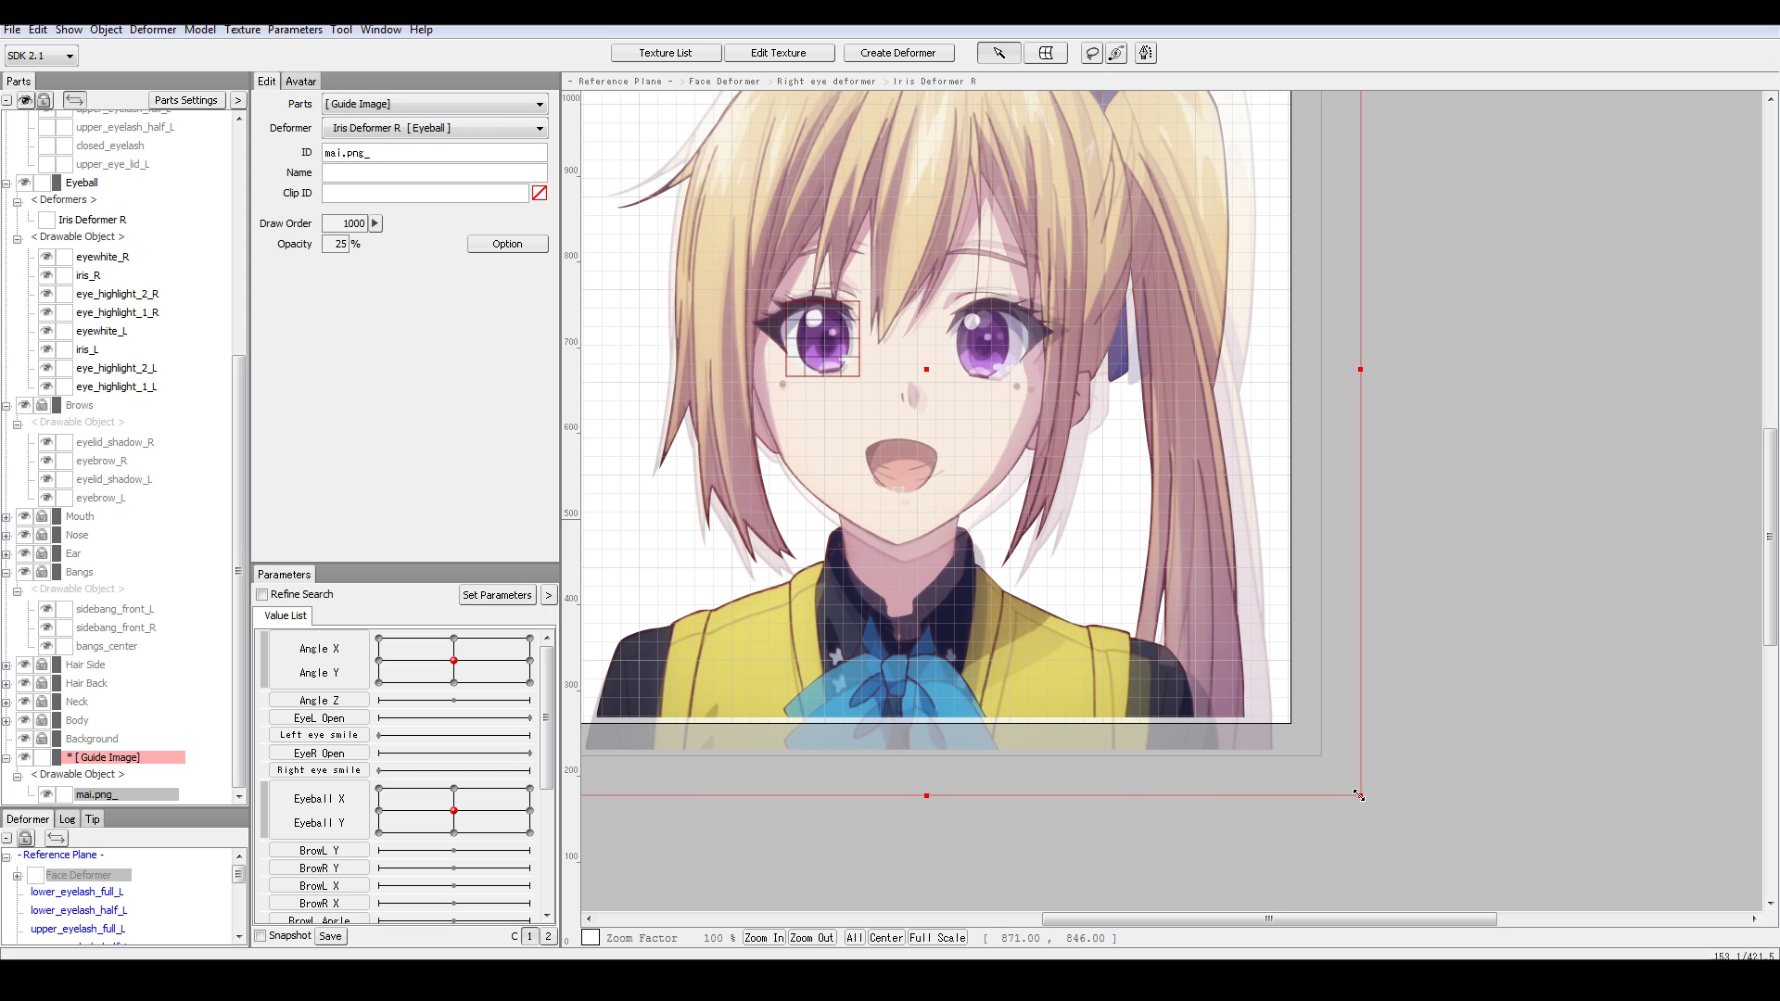
- Fine-tune the size and position of mai.png until its eyes and outlines line up with the model
drag(1351, 786, 1287, 725)
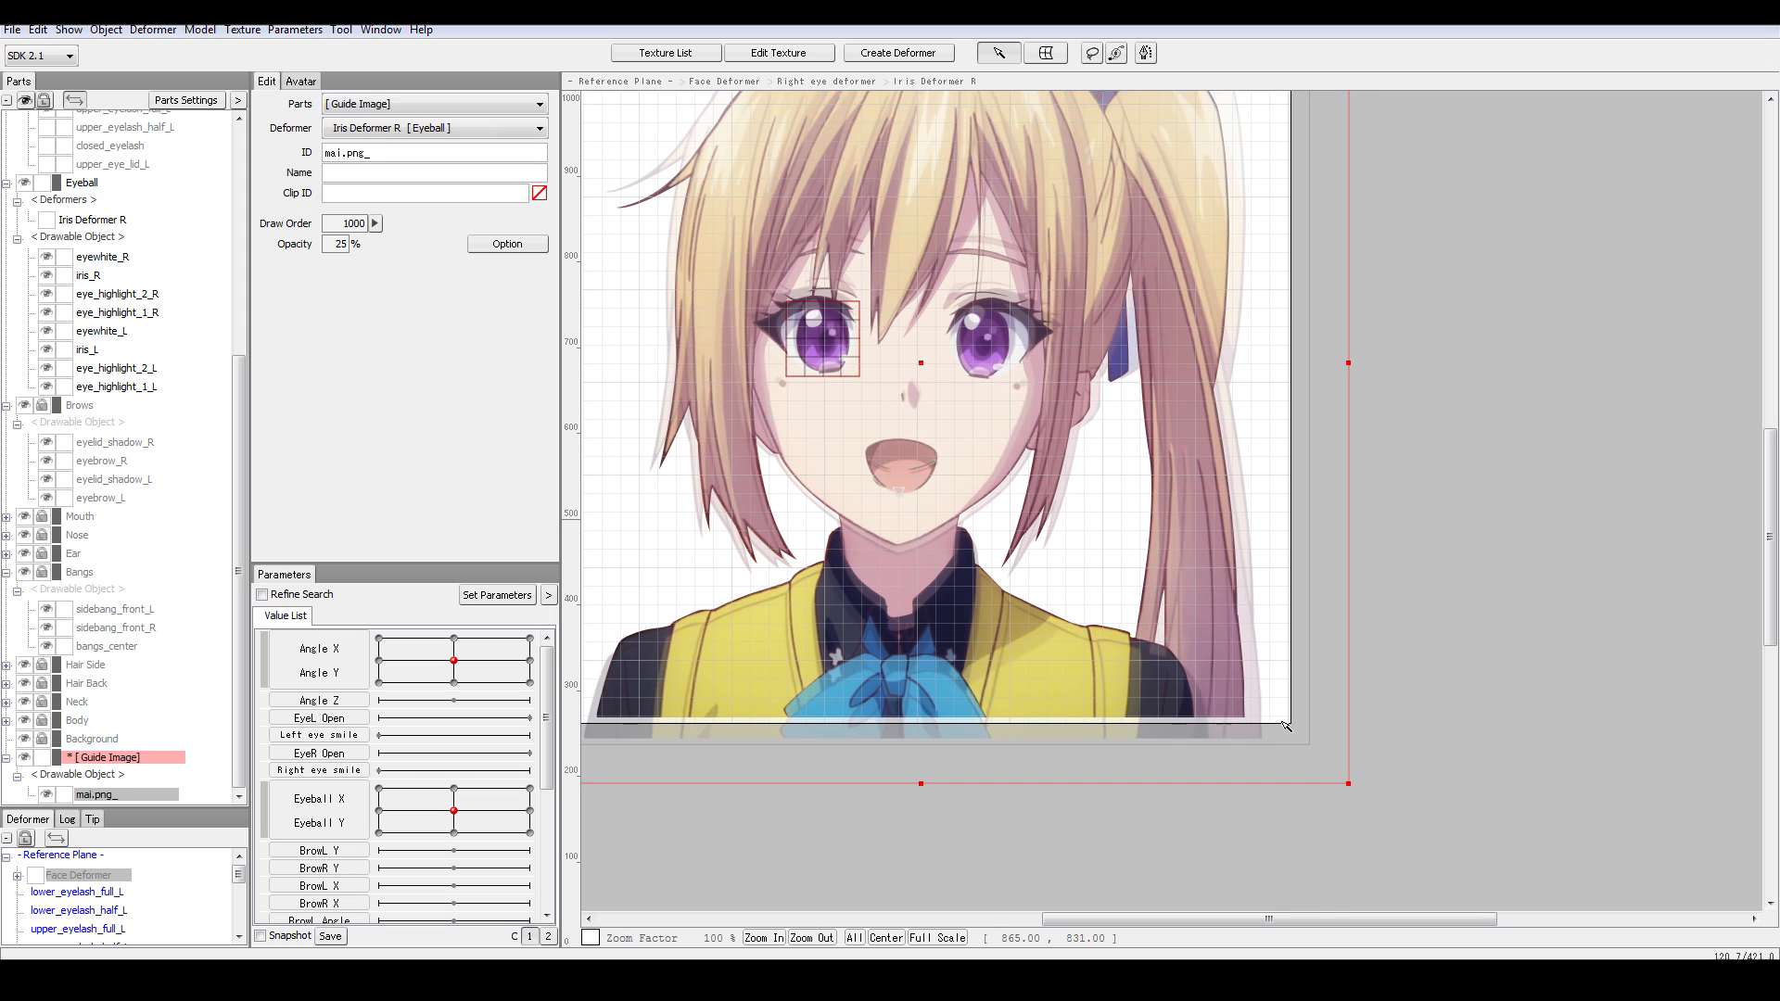
drag(920, 362, 921, 369)
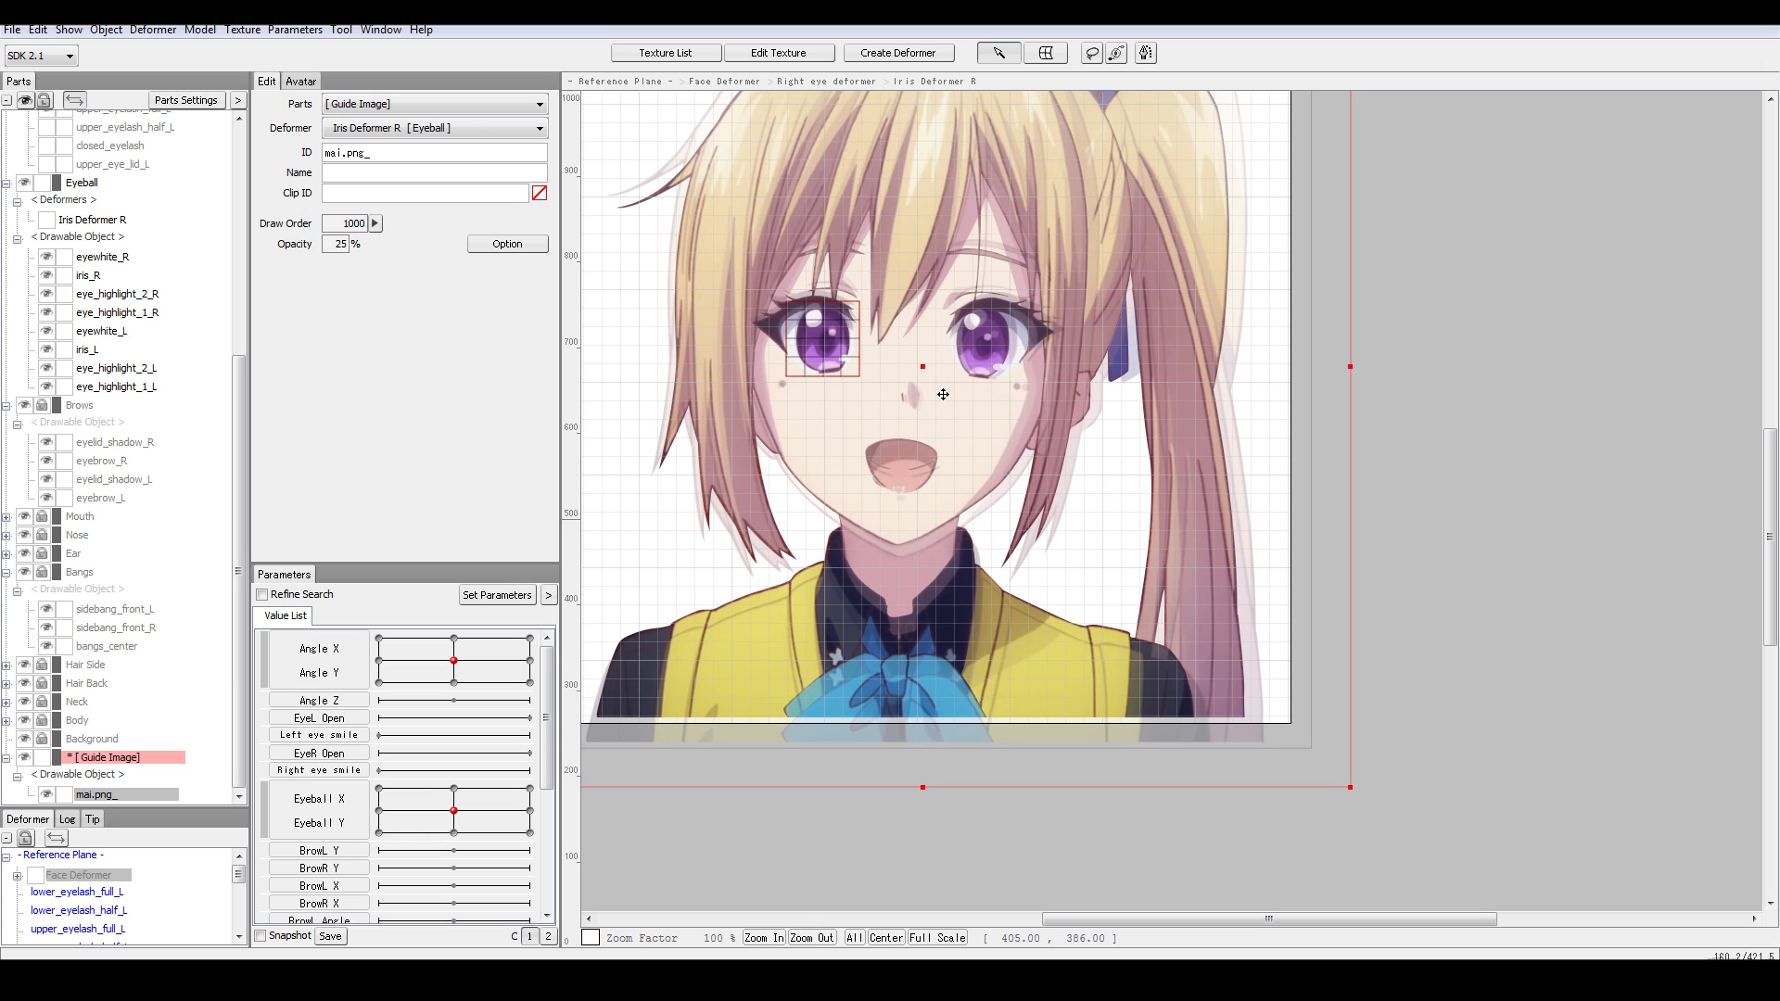
drag(1345, 789, 1337, 778)
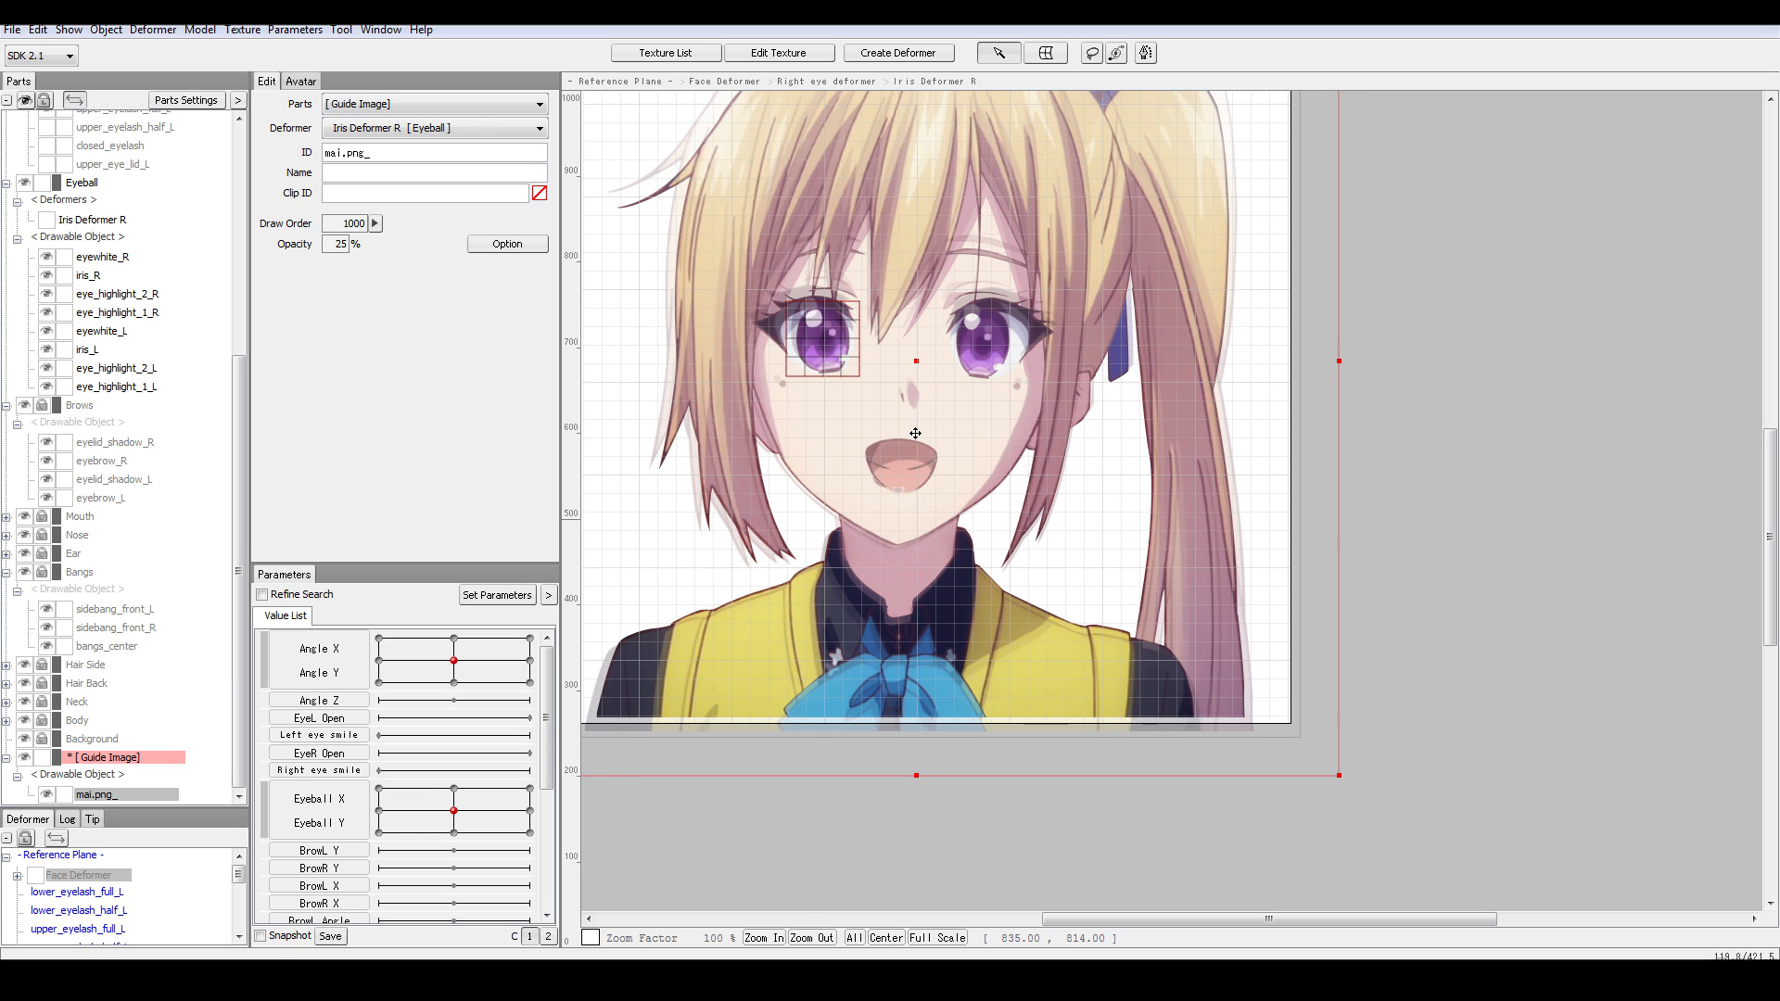
drag(913, 370, 919, 366)
drag(1341, 779, 1320, 764)
drag(918, 357, 921, 363)
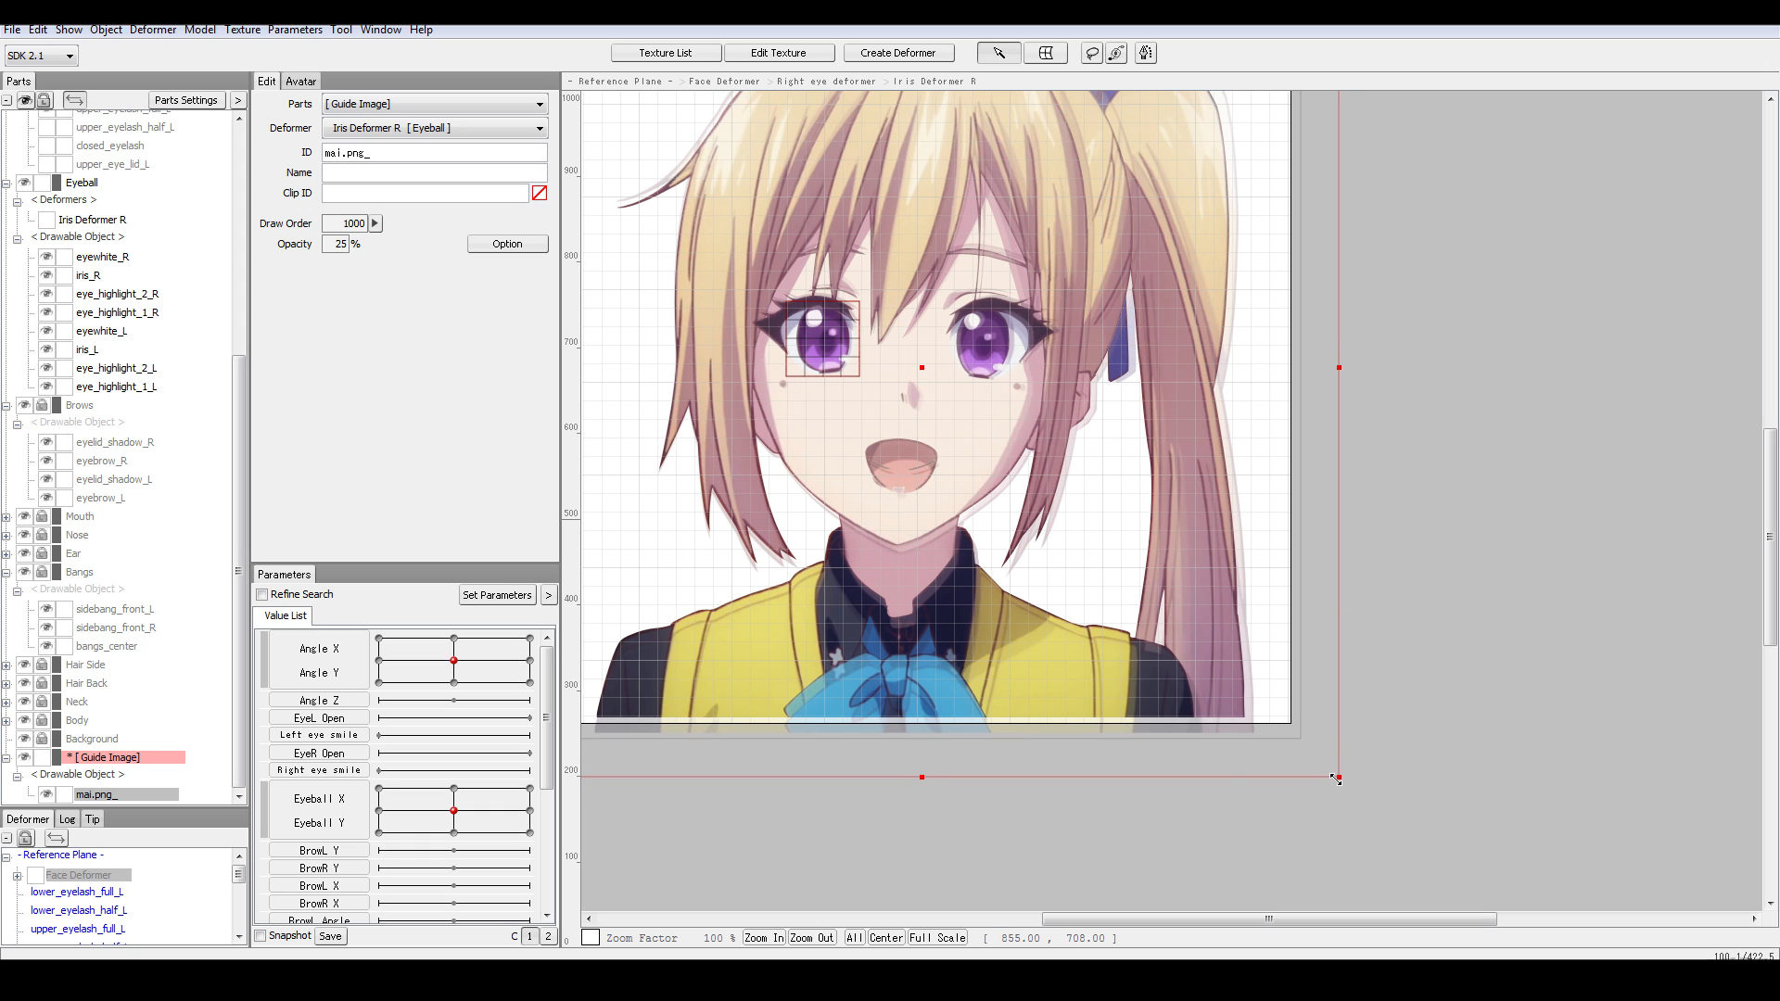
drag(1333, 777, 1296, 744)
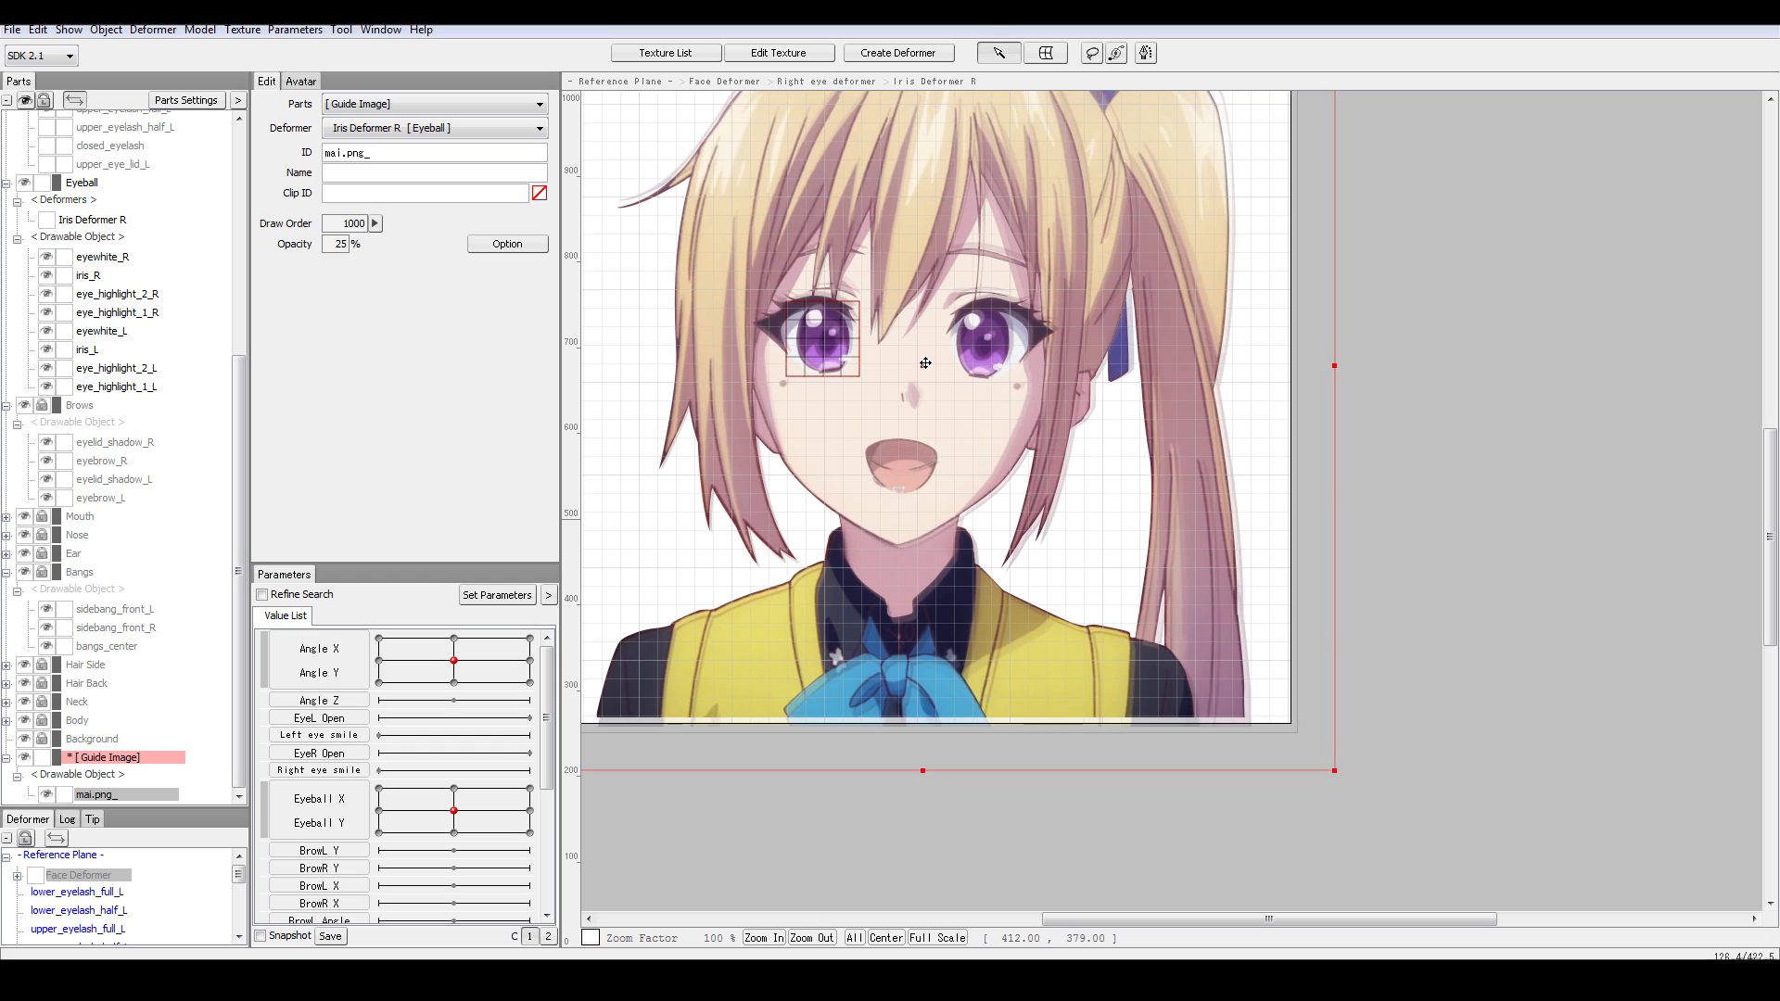
scroll(876, 362, up, 1)
scroll(885, 368, up, 1)
scroll(874, 353, down, 1)
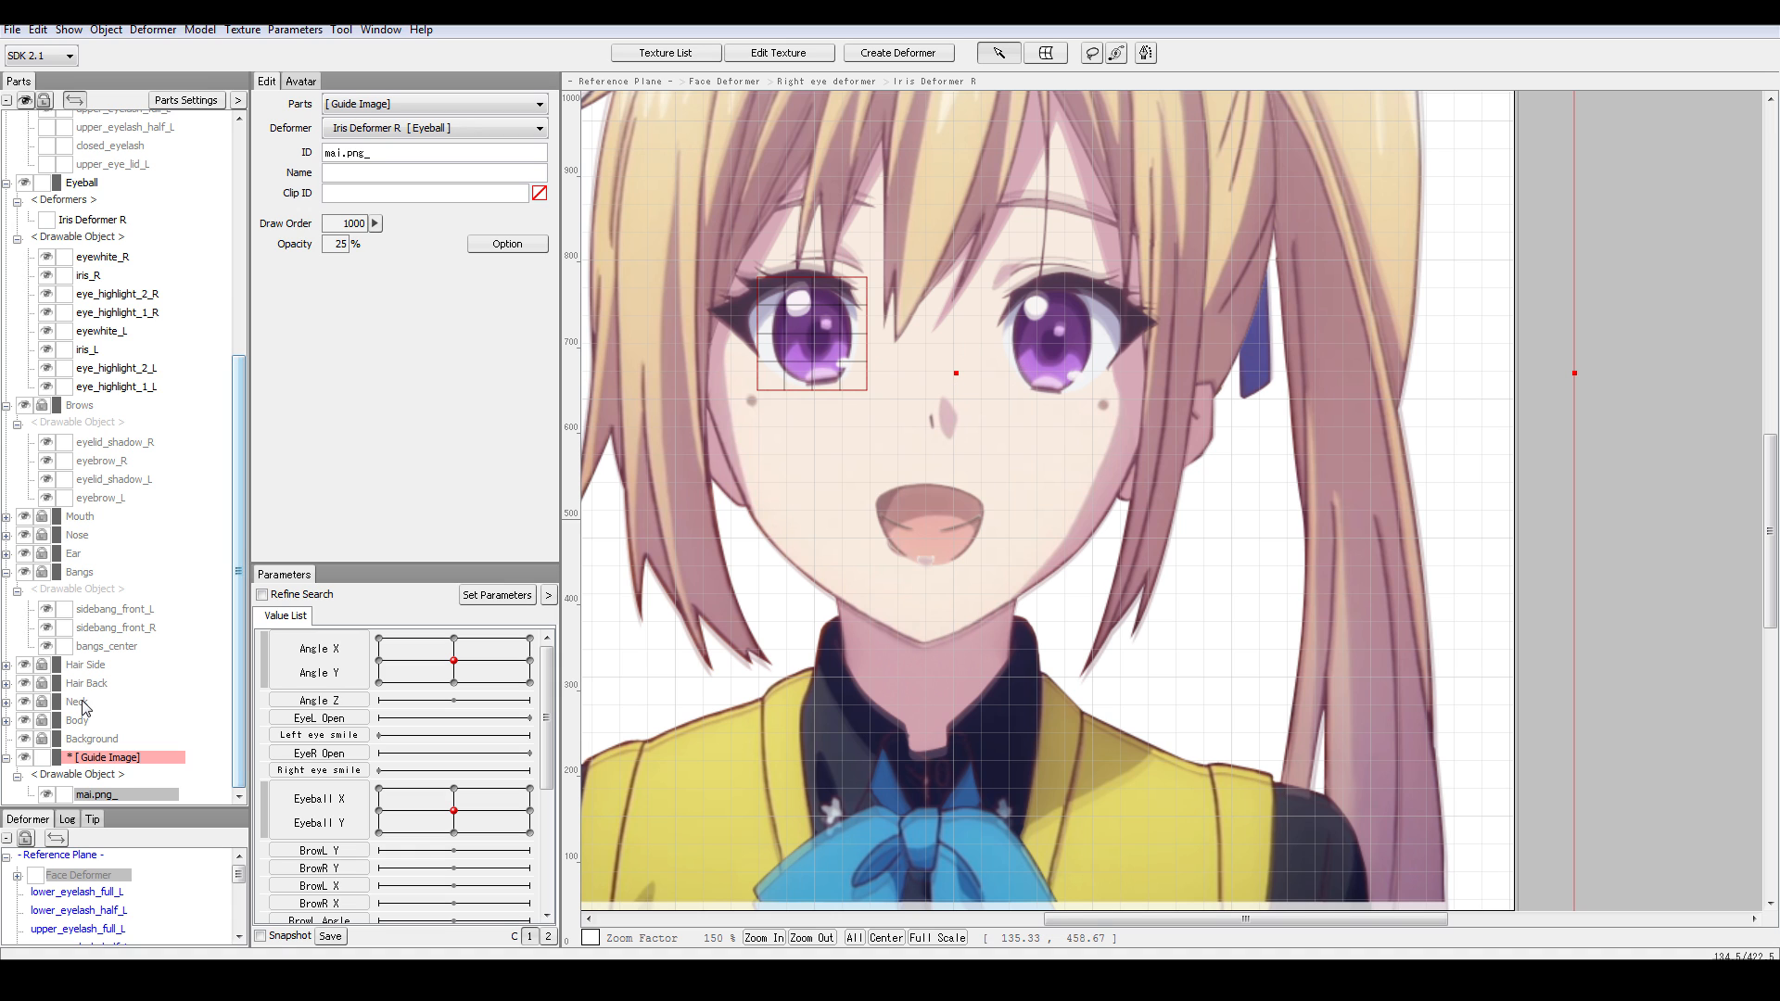
- Compare the model with and without the guide image, leaving the [Guide Image] part hidden and locked
click(26, 757)
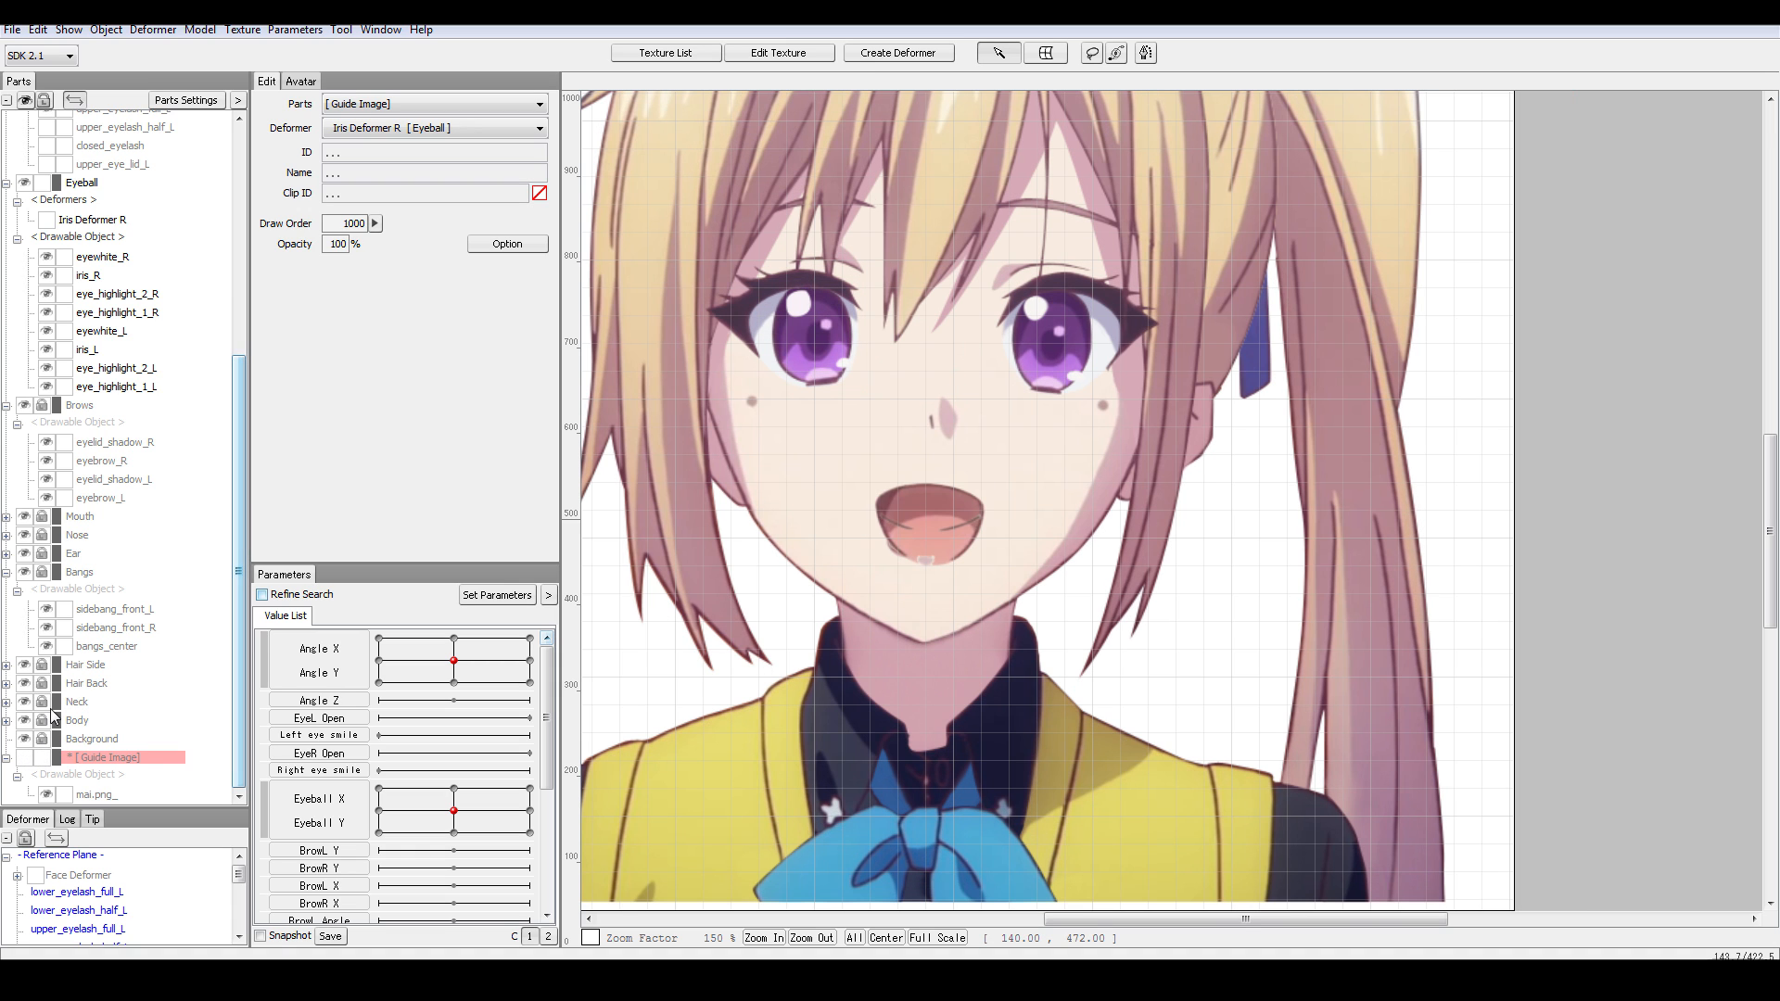
click(26, 758)
click(26, 757)
click(42, 757)
- Switch to the deformer editing tool and select Iris Deformer R in the Eyeball part
scroll(960, 501, up, 2)
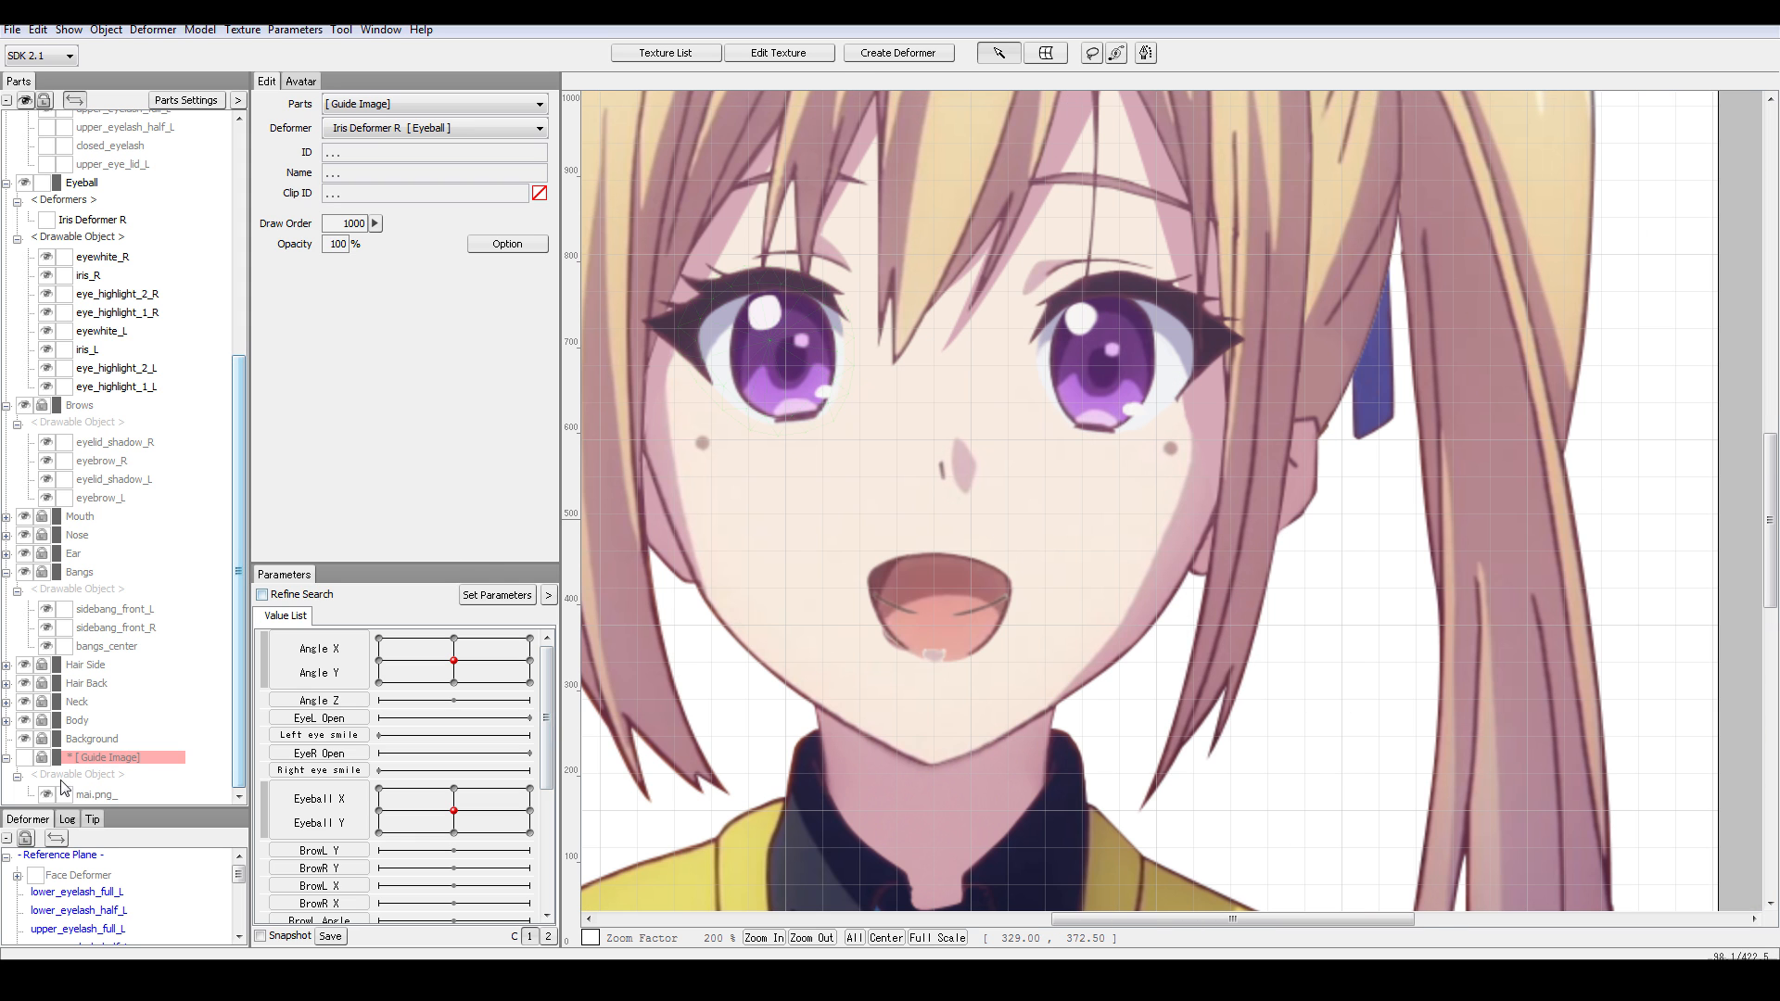
scroll(777, 502, up, 2)
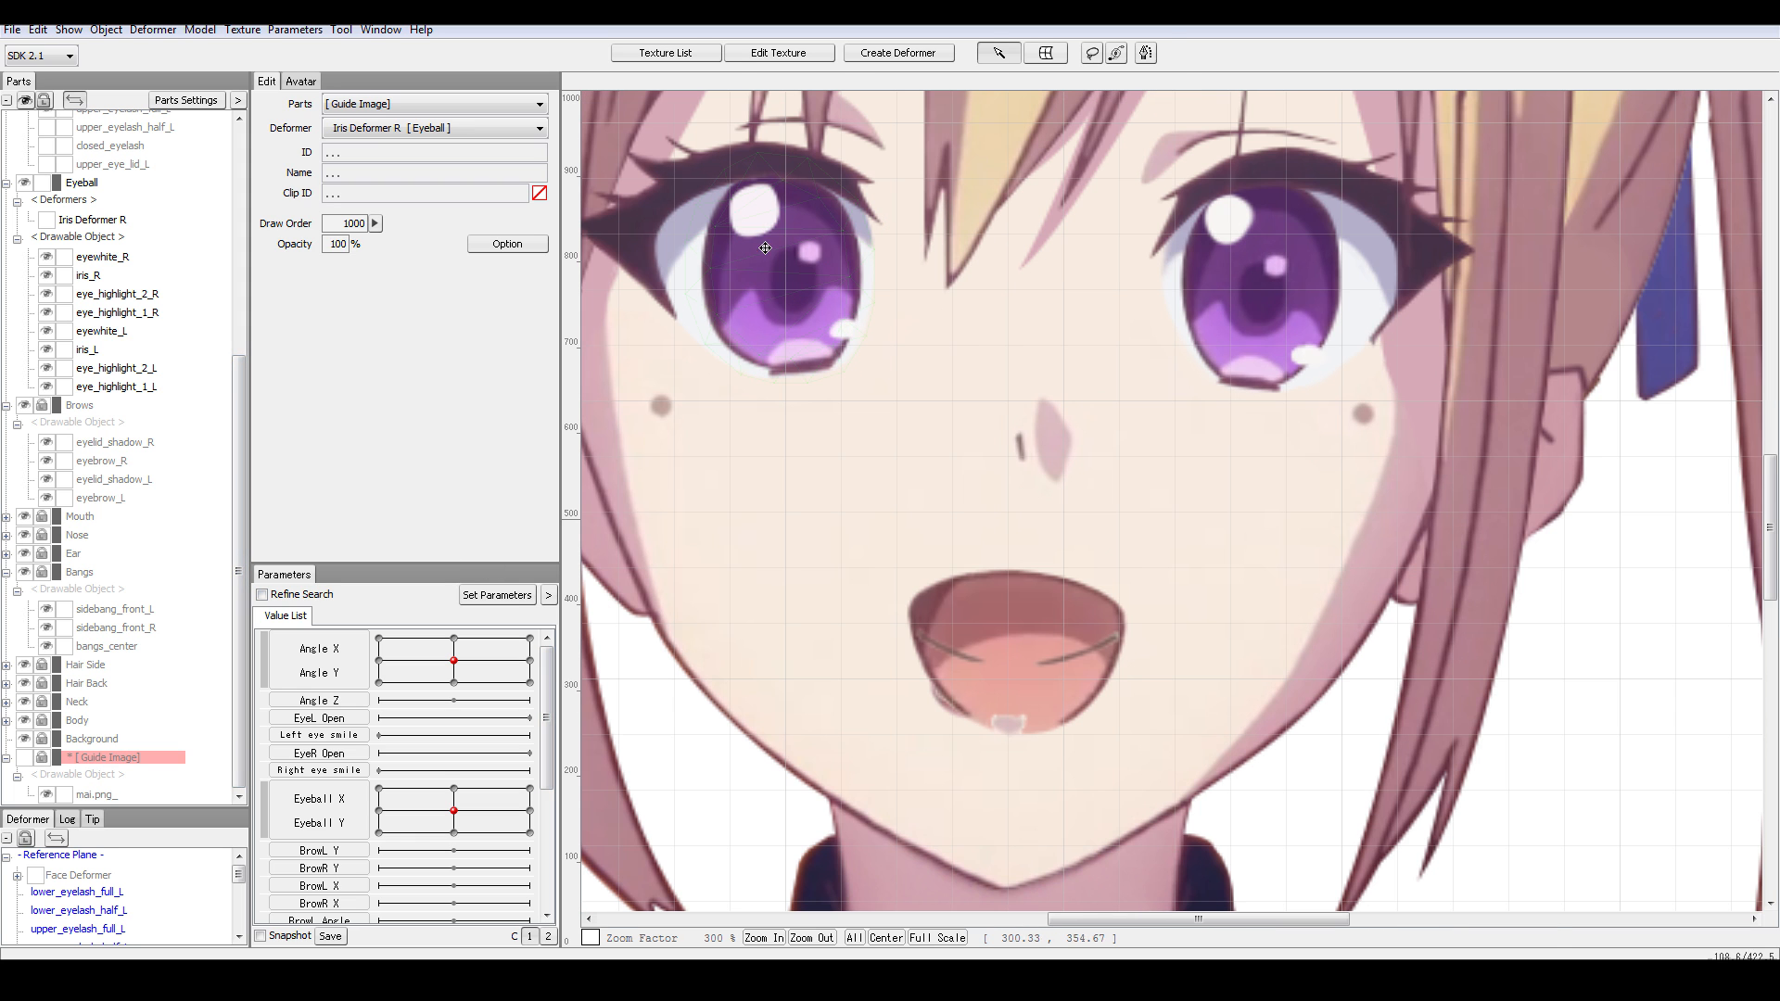
scroll(813, 272, down, 2)
scroll(816, 278, up, 1)
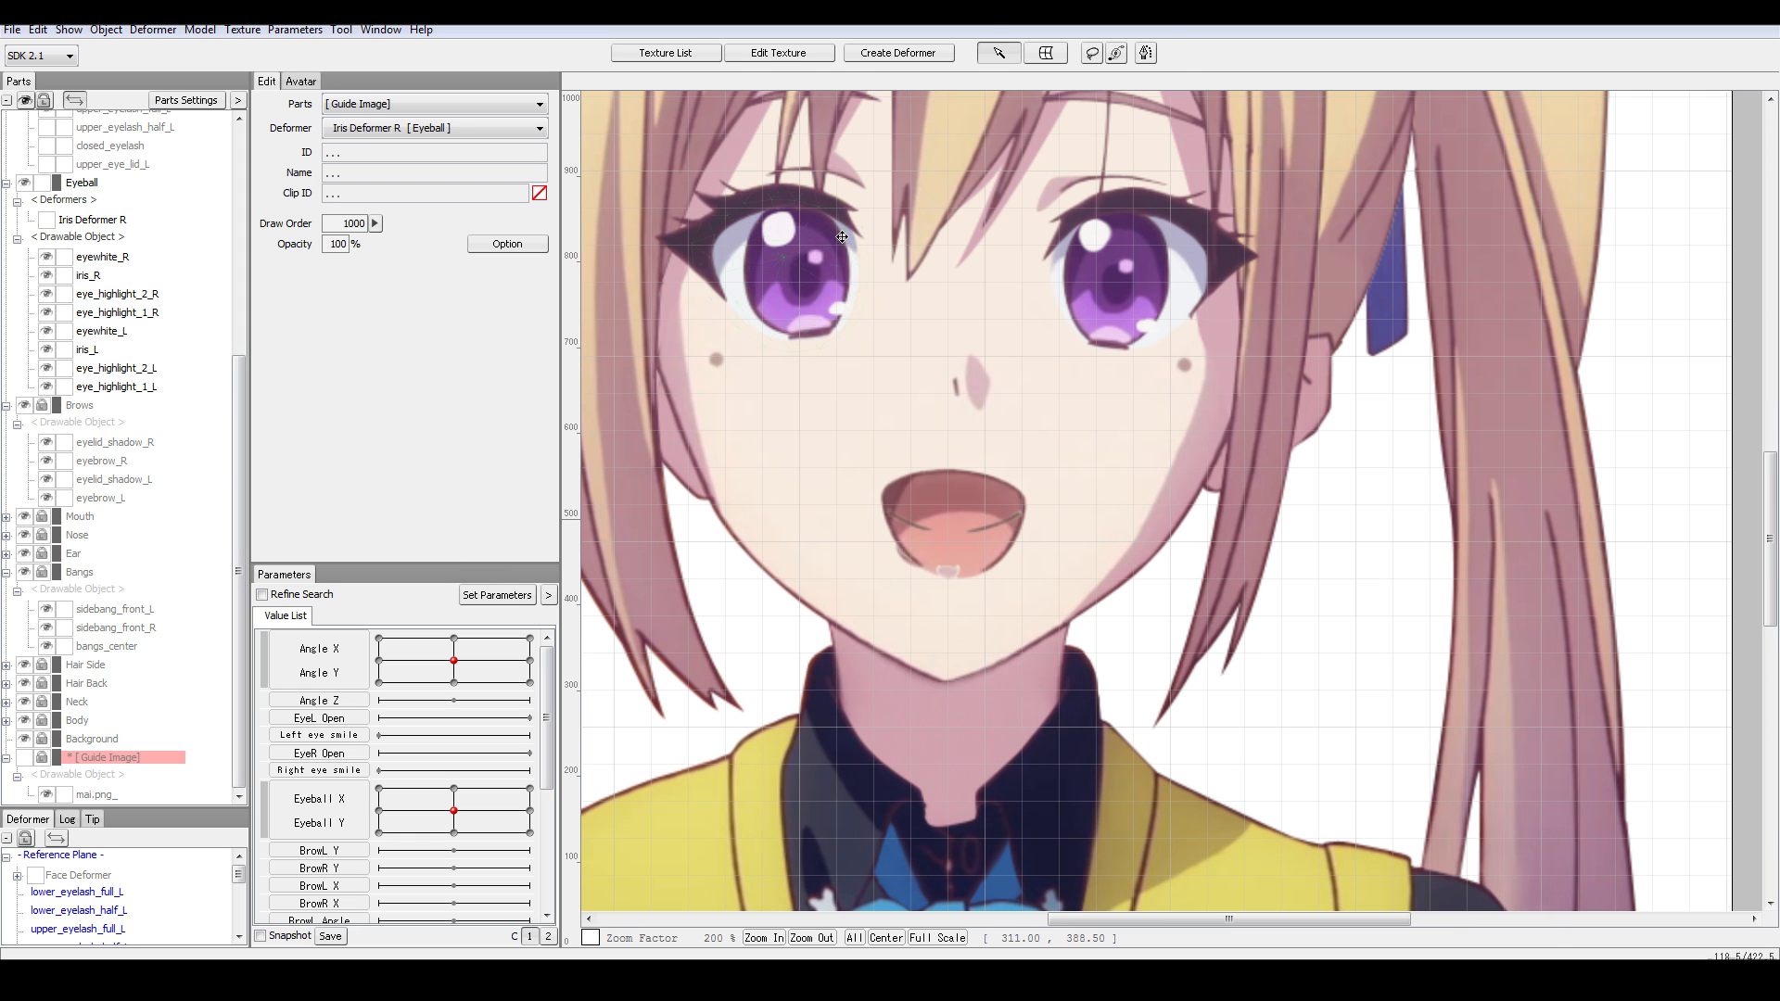
drag(925, 283, 1033, 470)
click(1048, 54)
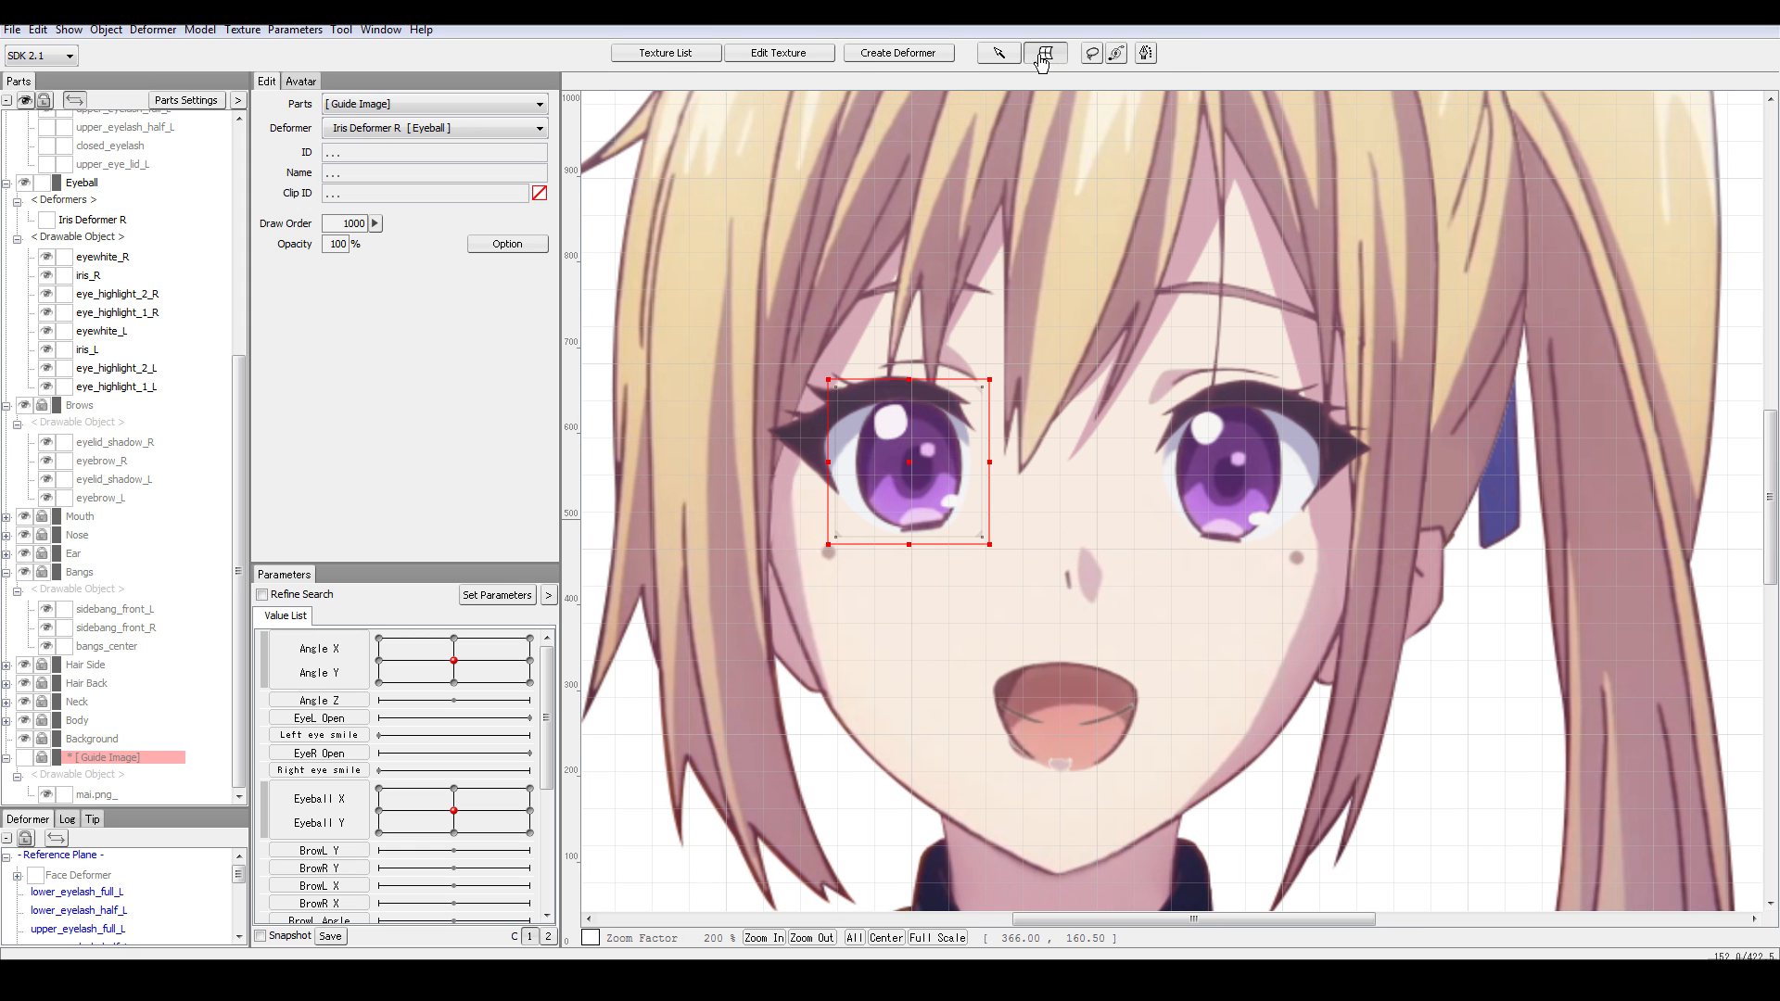
click(912, 462)
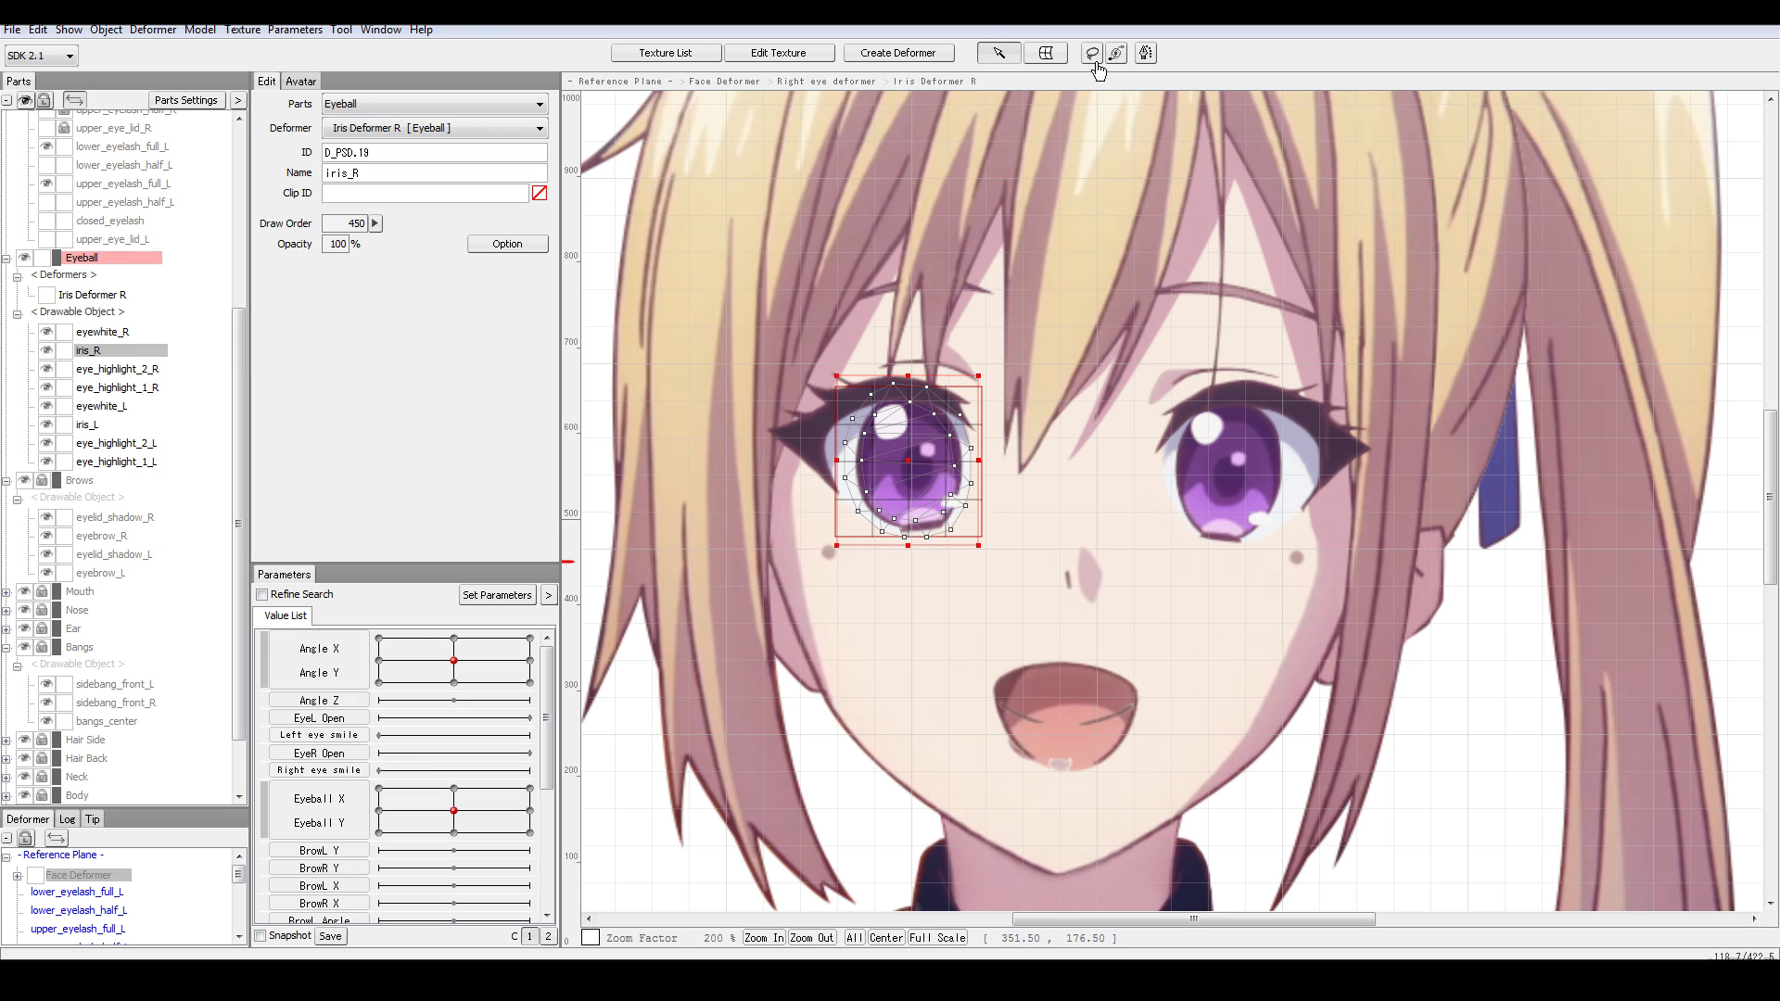
click(1045, 53)
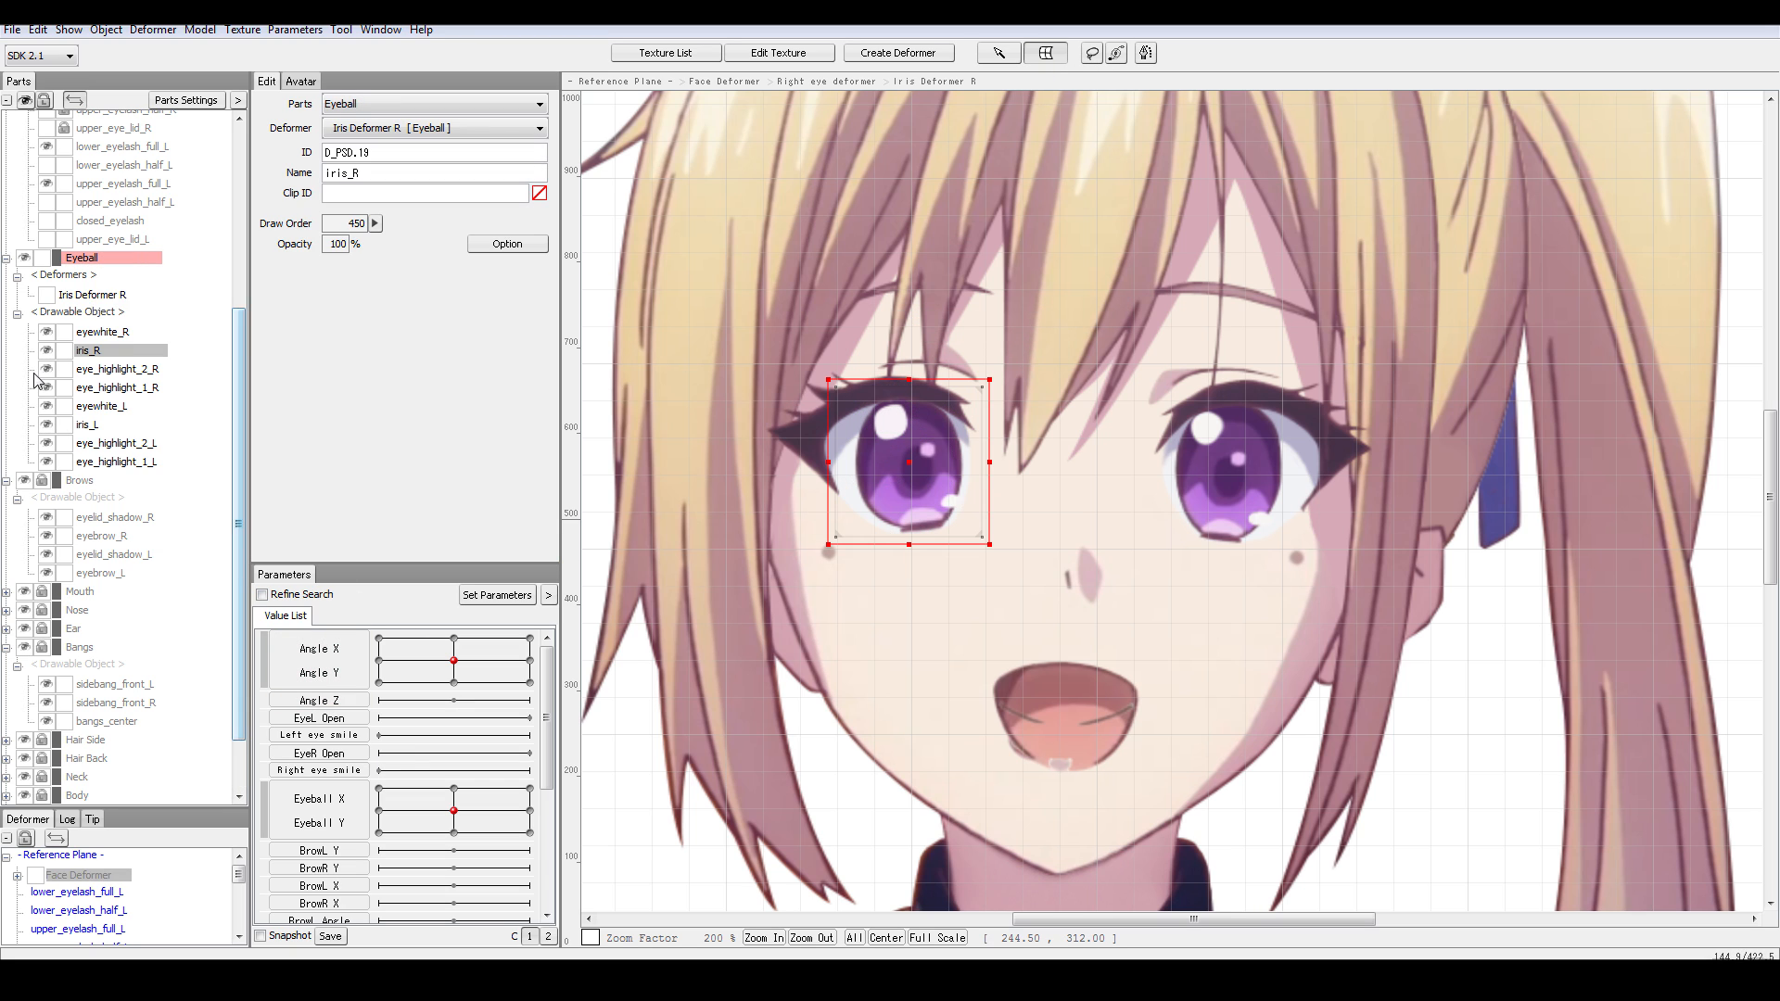
click(109, 297)
scroll(949, 482, up, 2)
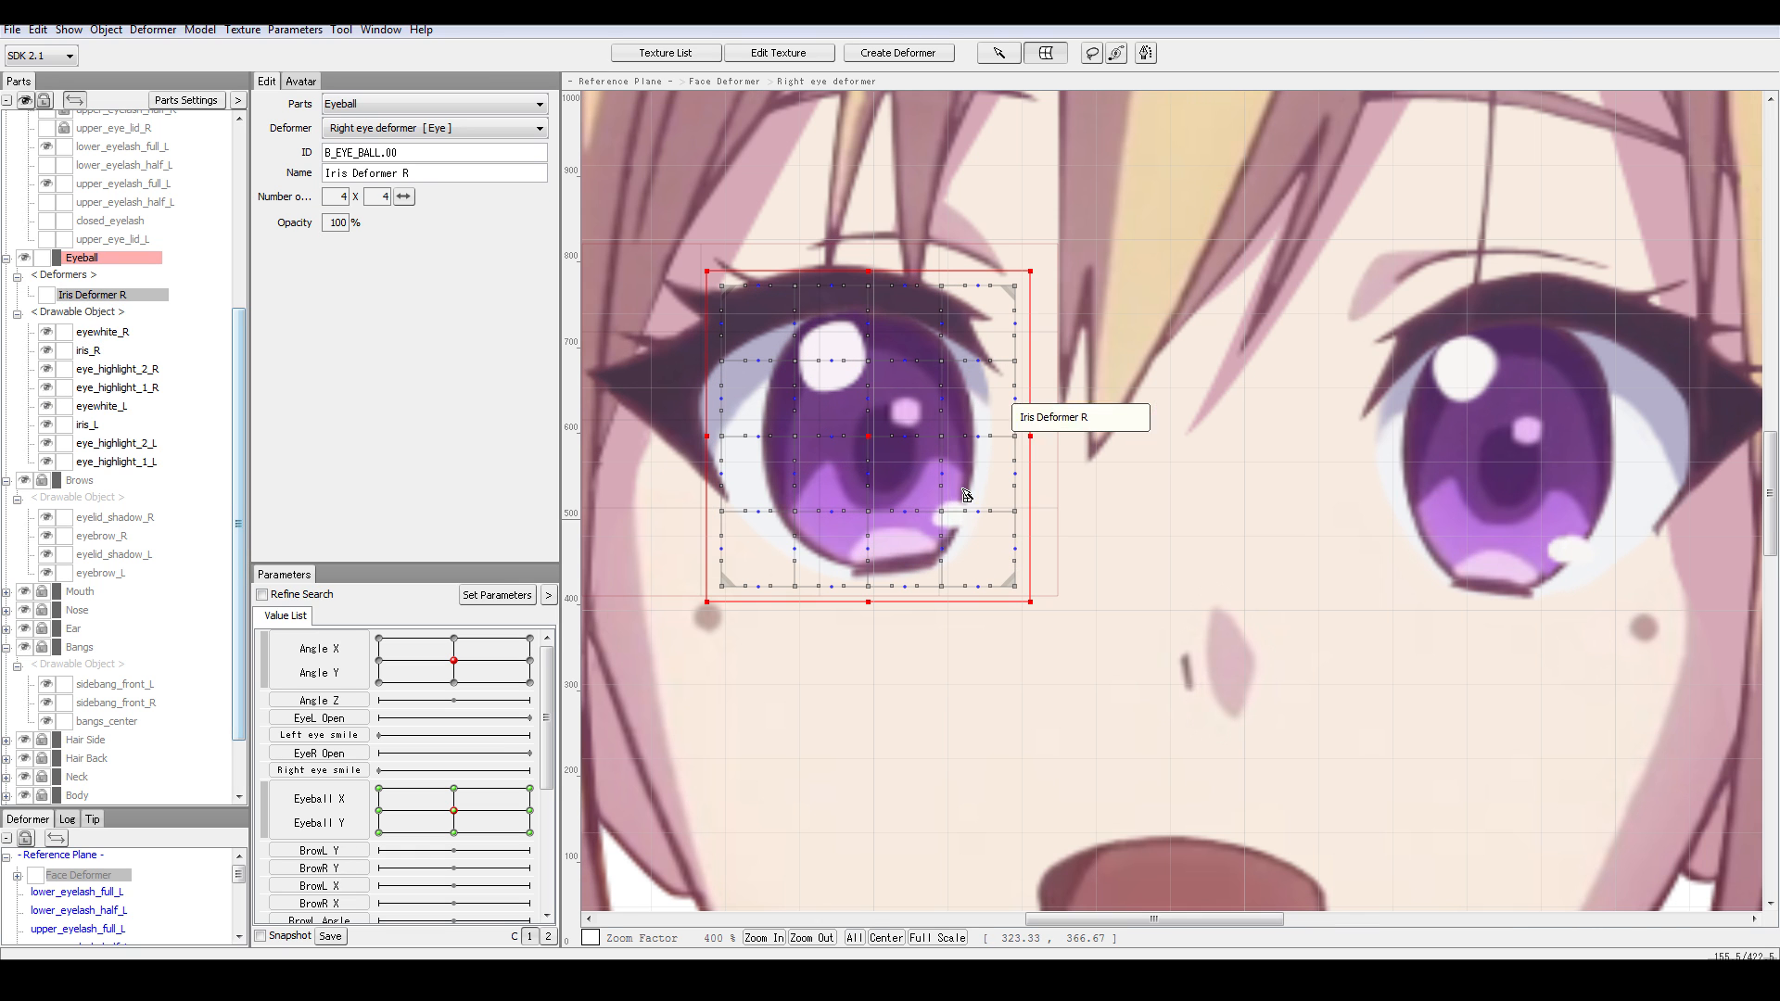
click(862, 439)
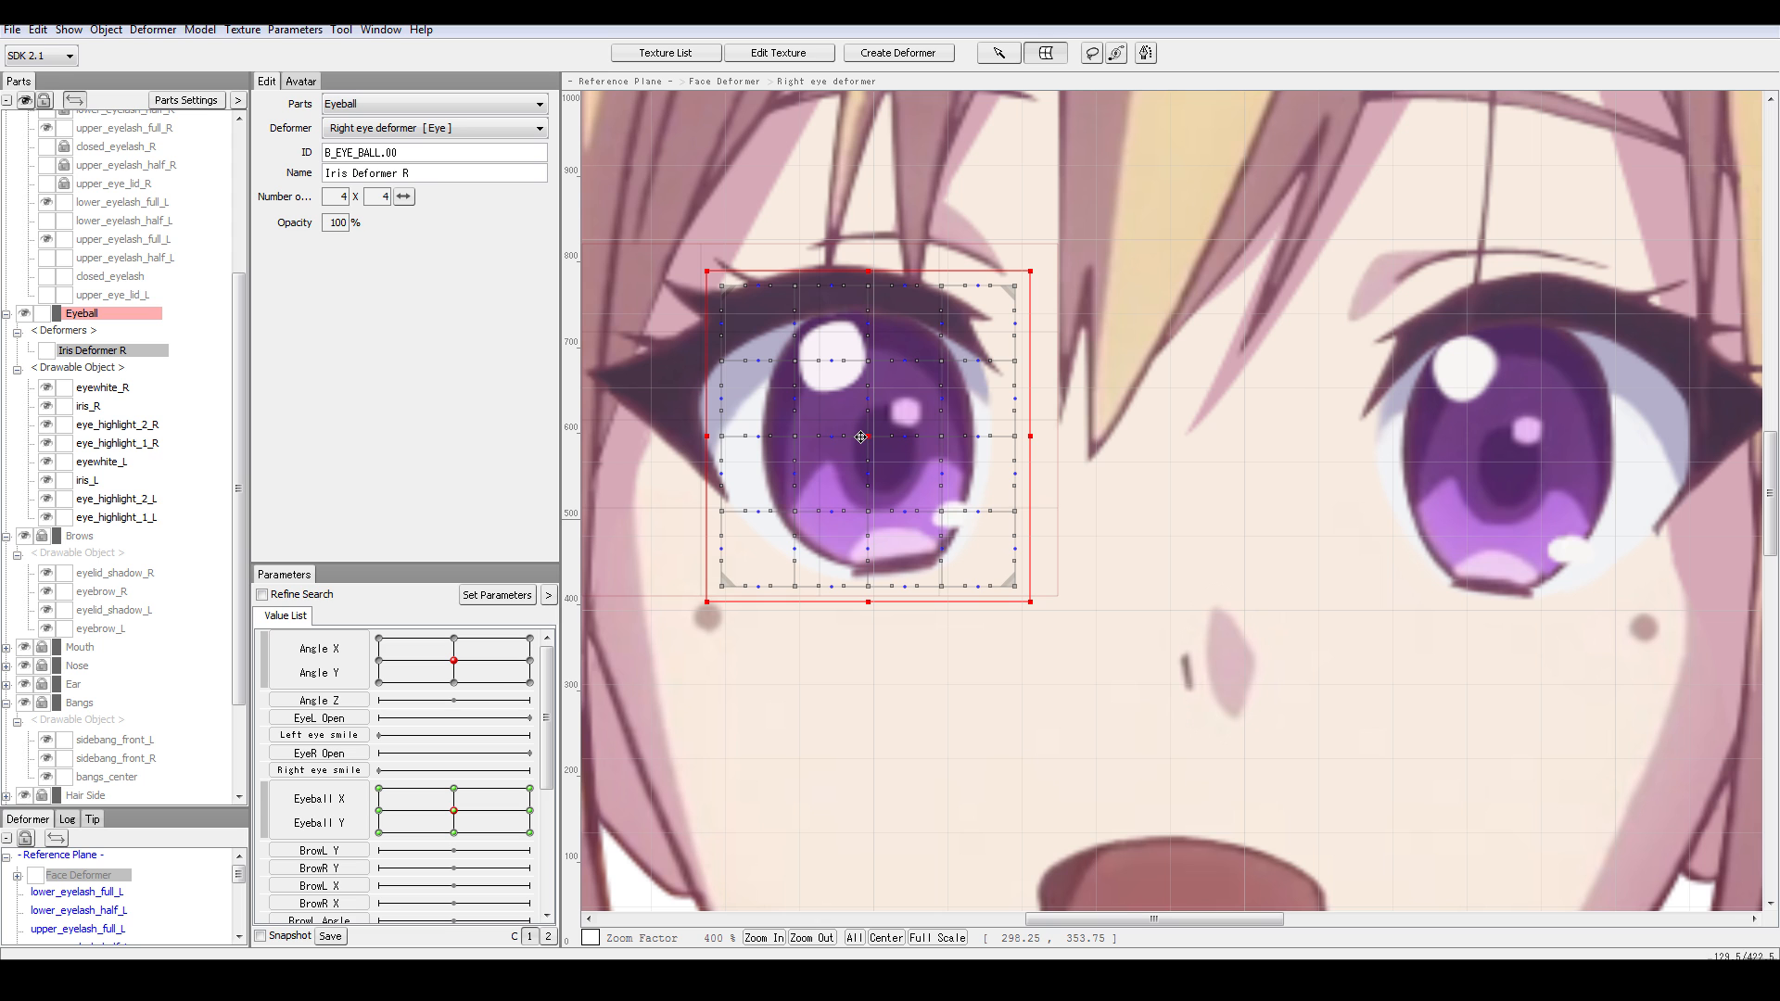
click(454, 811)
double_click(302, 814)
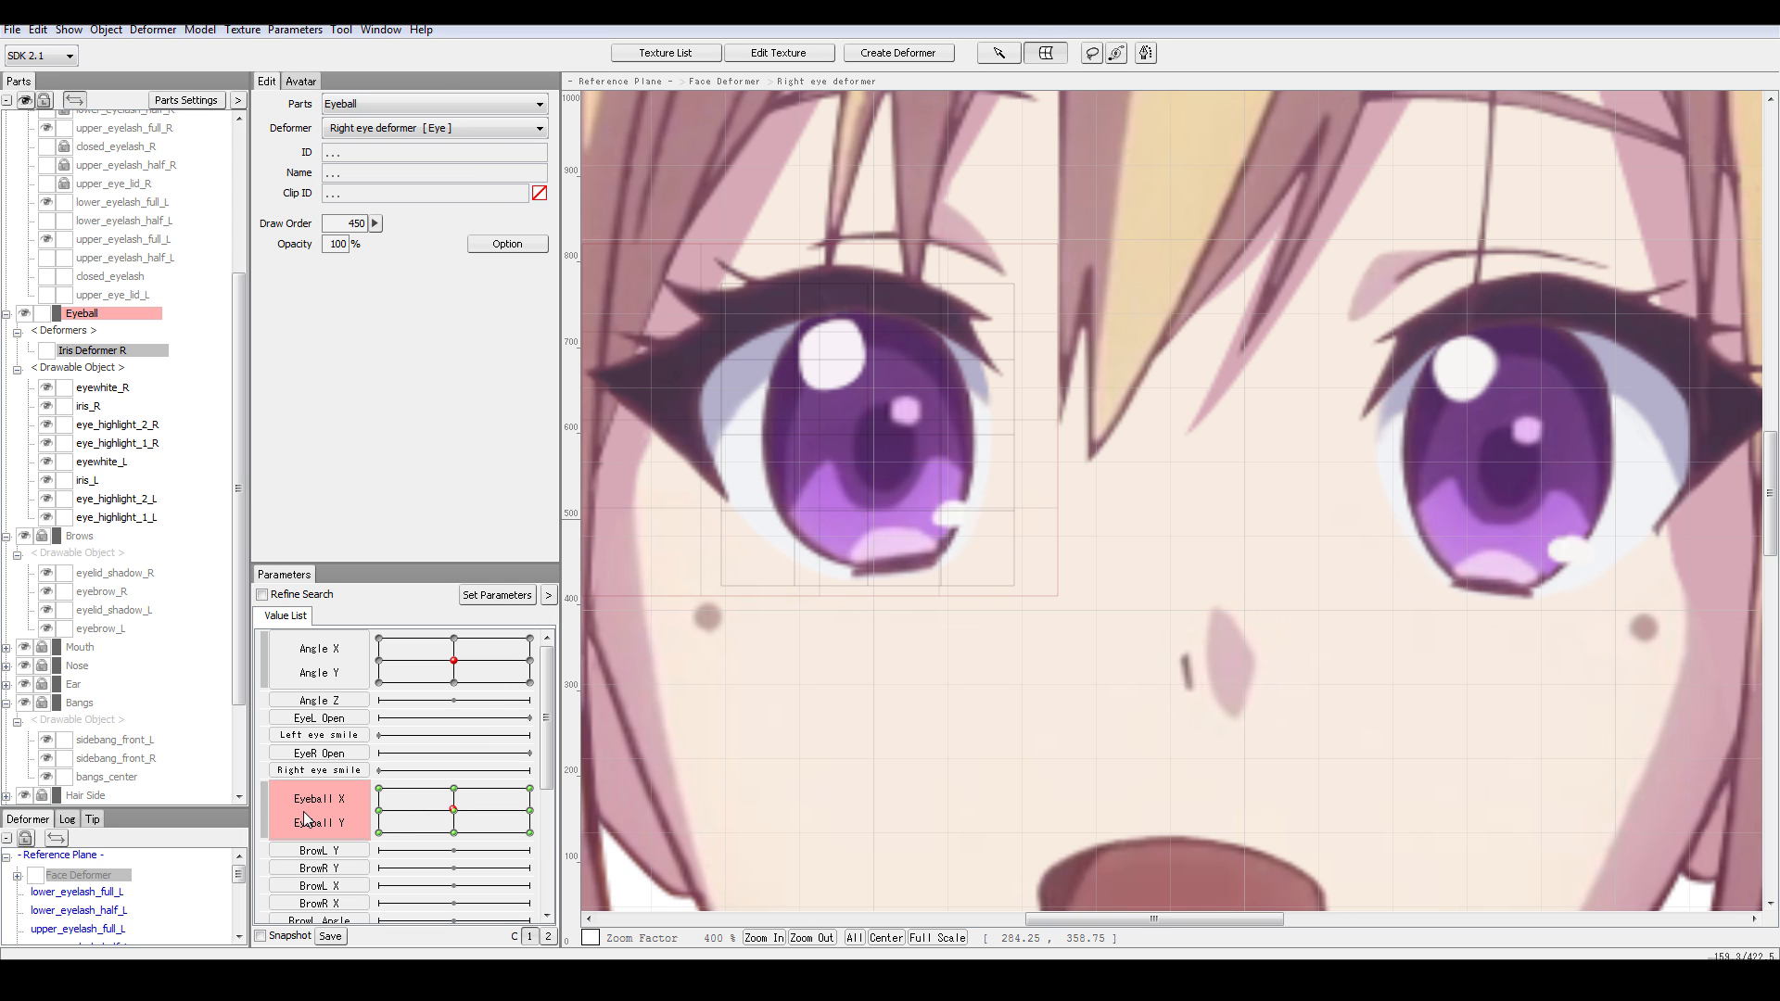
drag(782, 95, 968, 132)
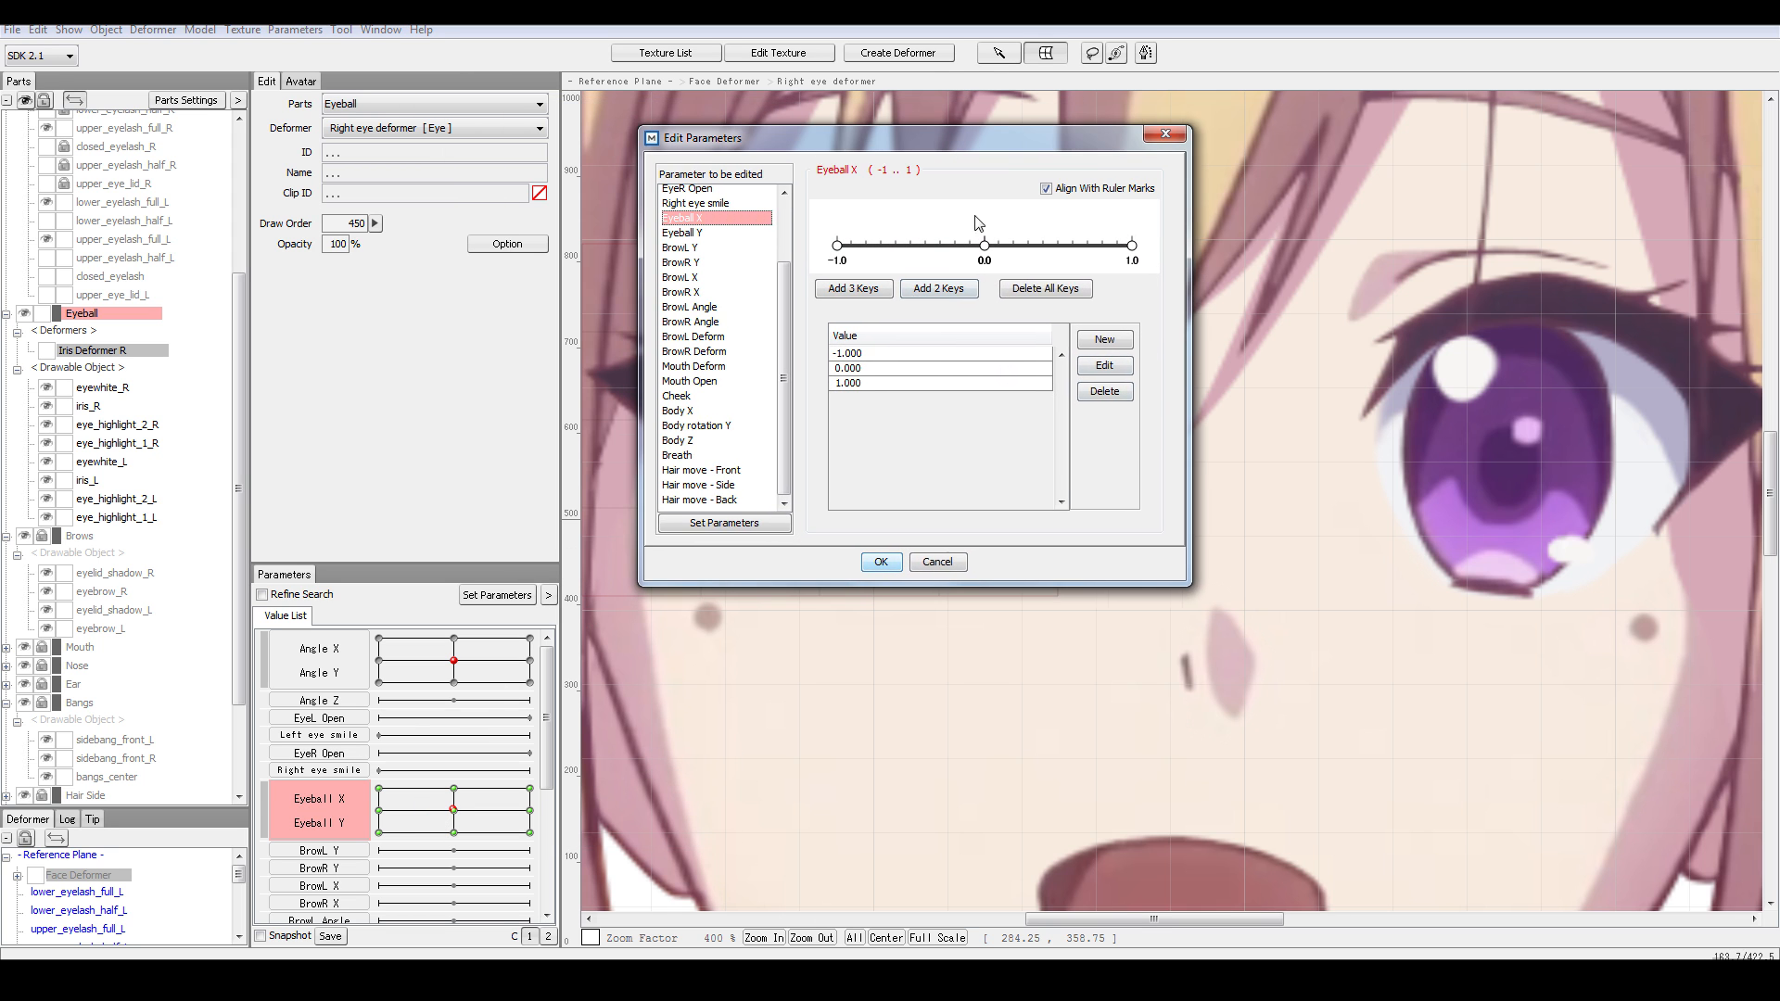
click(953, 555)
mouse_move(455, 810)
mouse_down()
mouse_move(368, 777)
mouse_move(483, 843)
mouse_move(391, 814)
mouse_move(495, 842)
mouse_move(399, 816)
mouse_move(473, 826)
mouse_up()
click(333, 819)
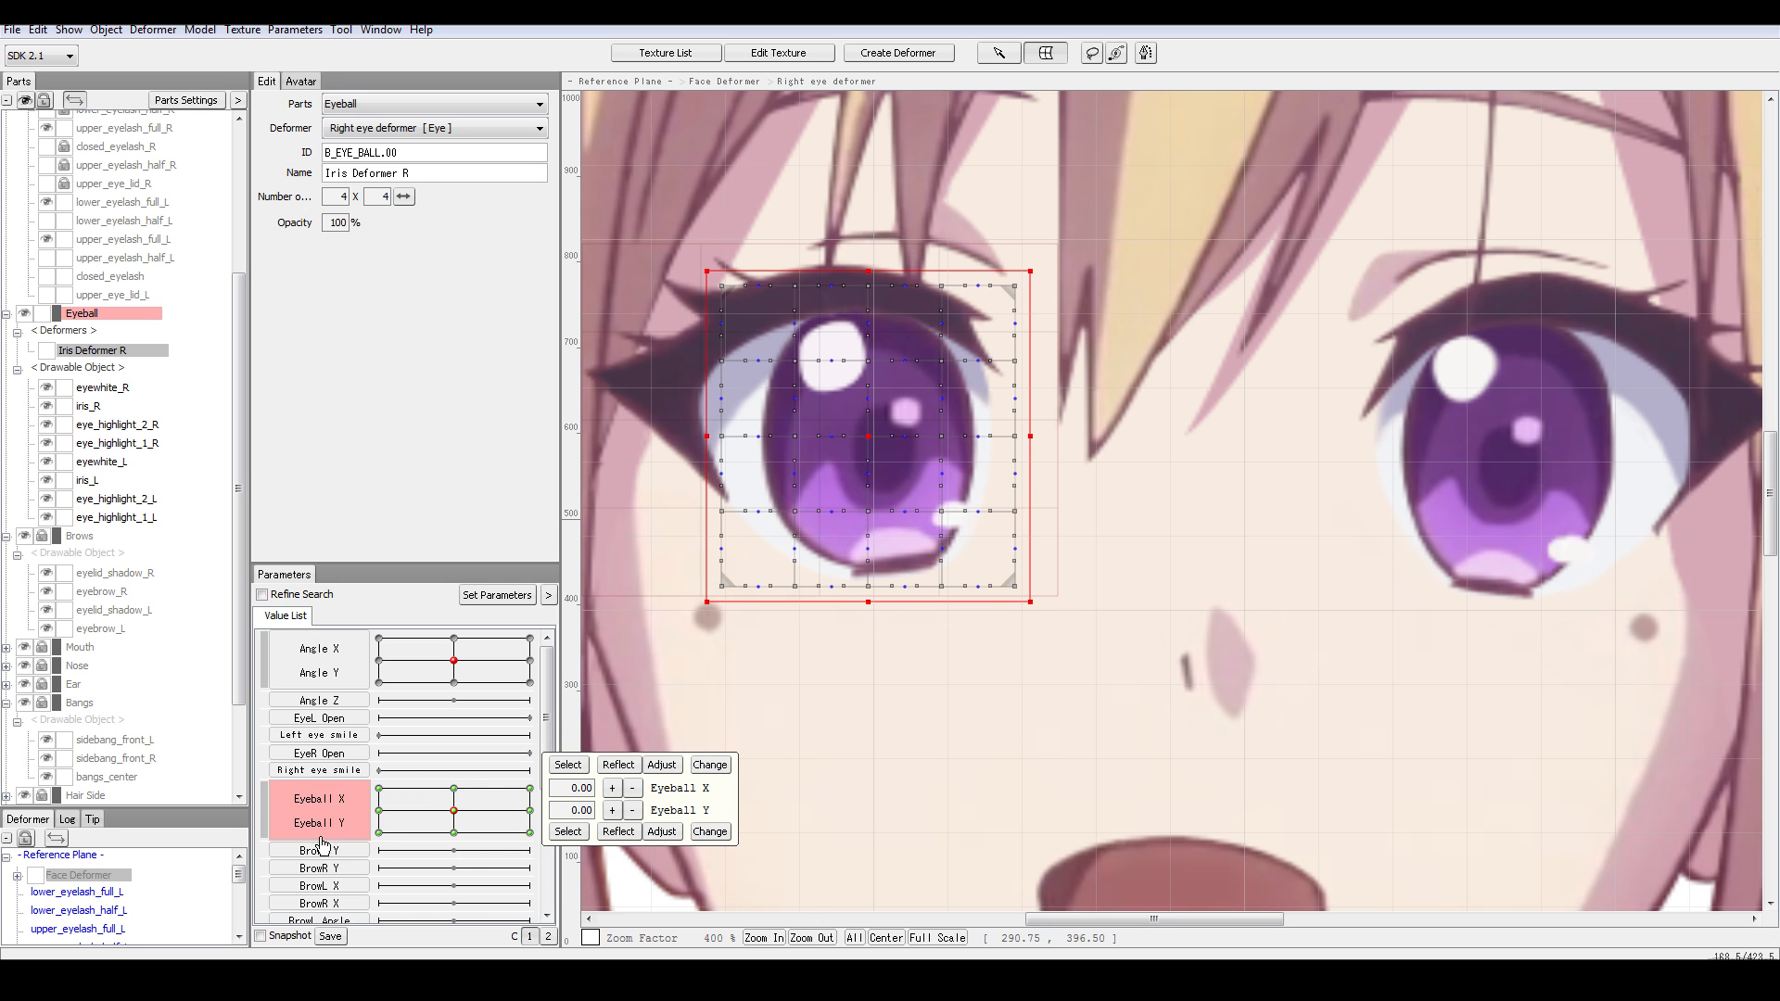
- Delete the Eyeball X keys at -1.0 and 1.0 from Iris Deformer R, keeping the 0.0 key
double_click(335, 819)
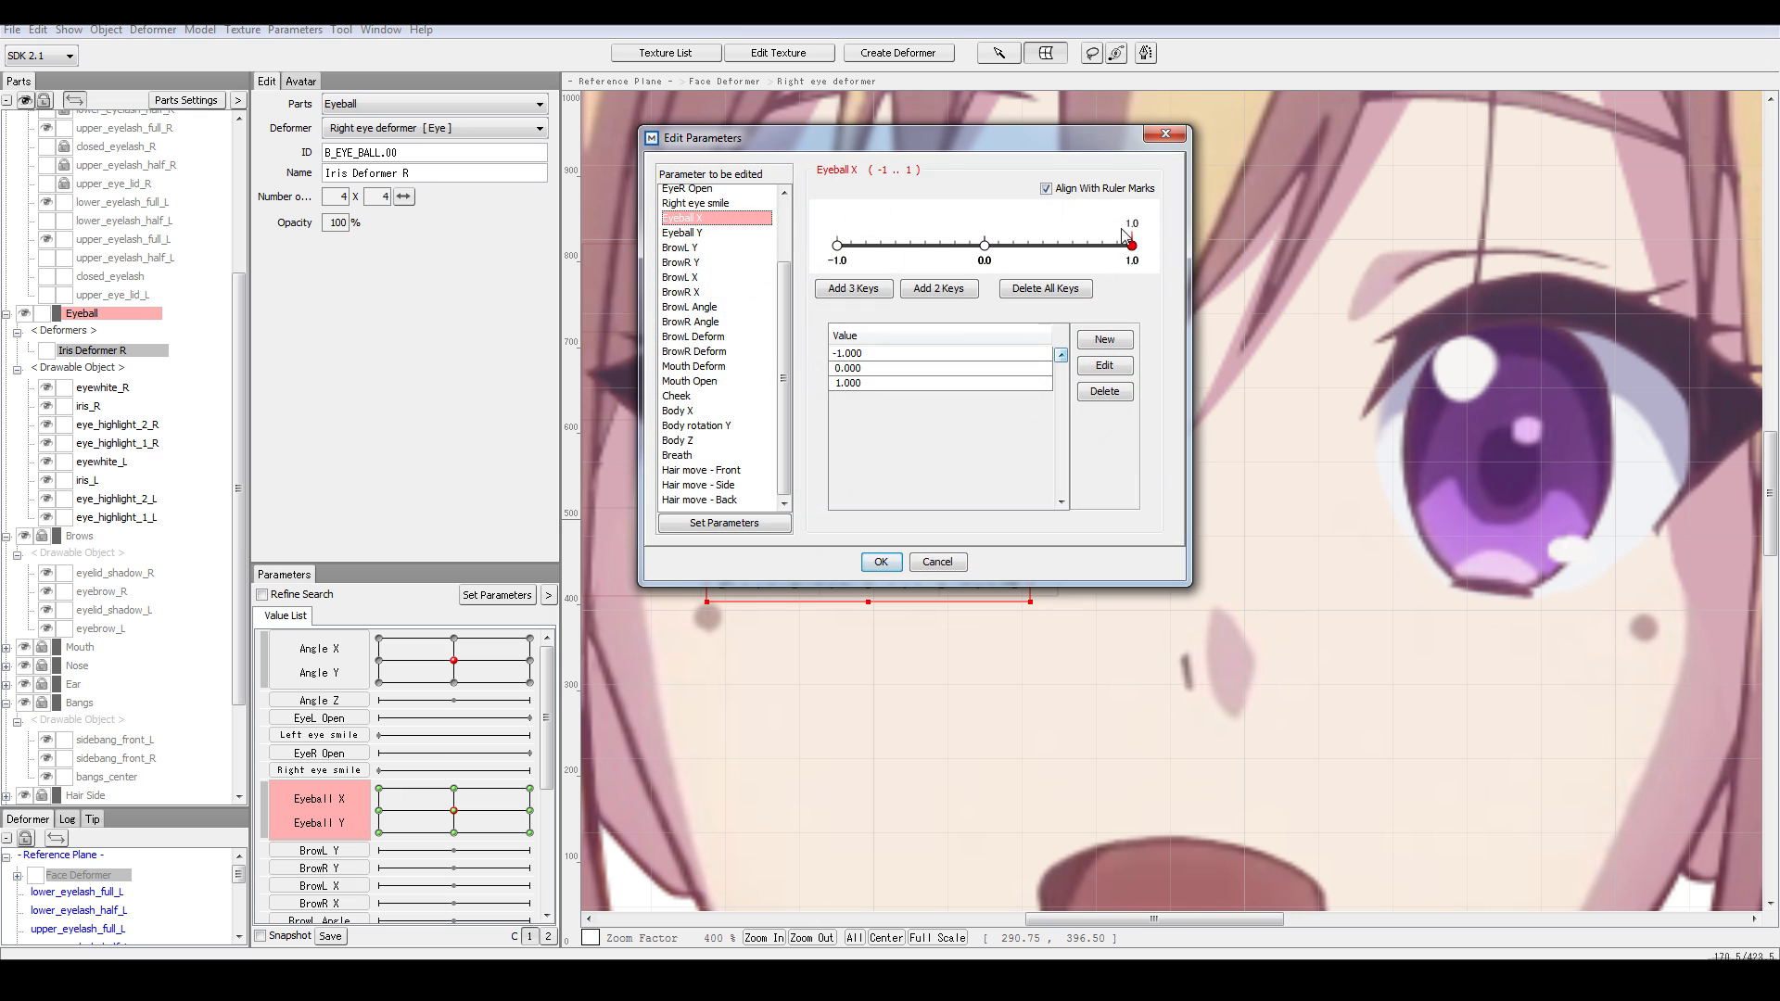
click(837, 245)
click(1131, 245)
click(897, 565)
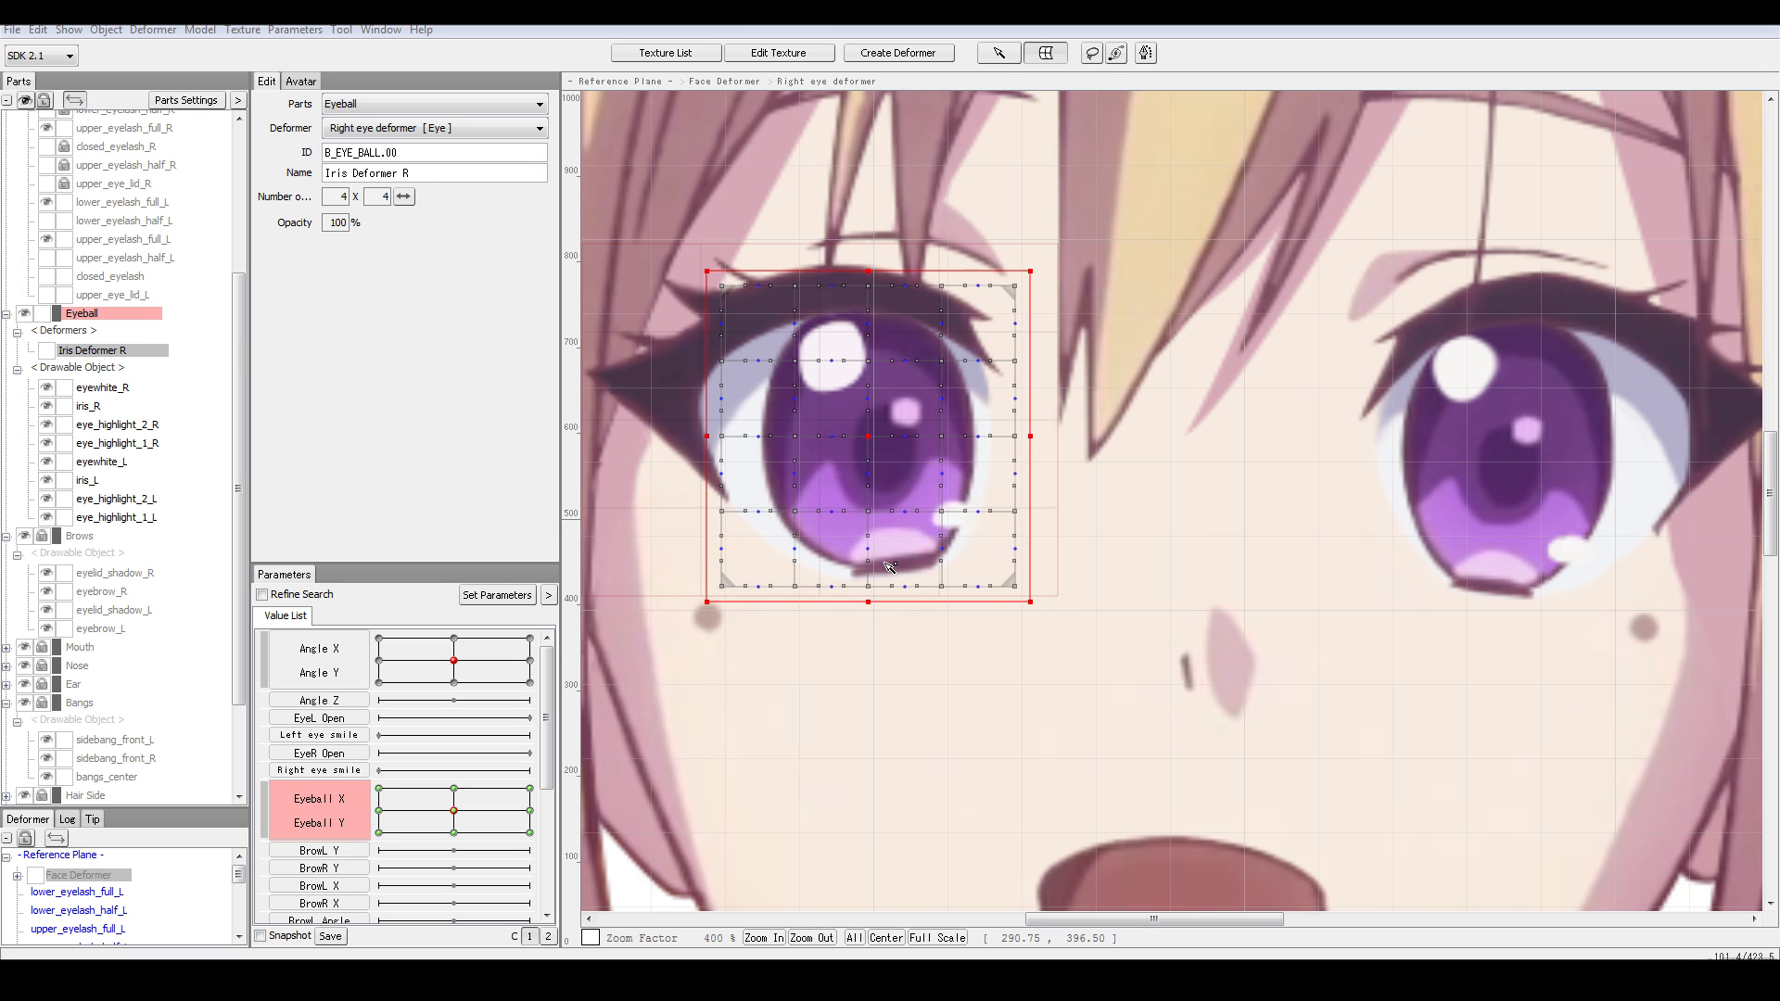
- Delete the Eyeball Y keys at -1.0 and 1.0 from Iris Deformer R, keeping the 0.0 key
double_click(327, 820)
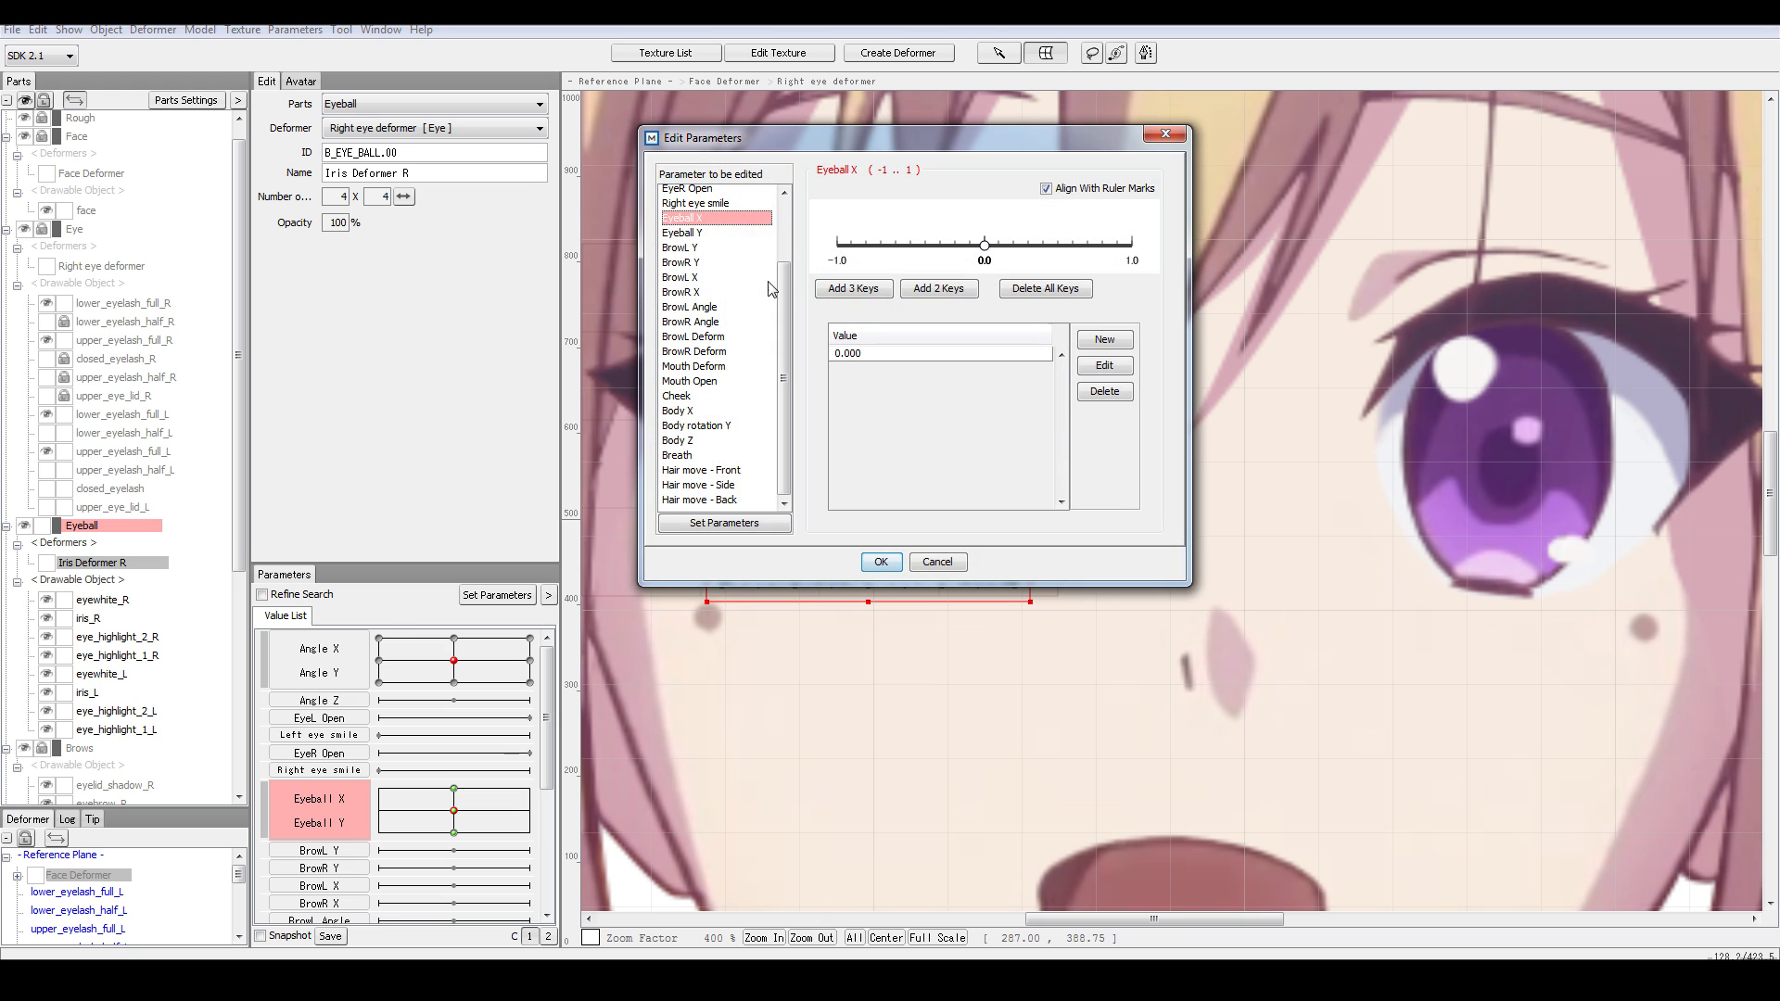
click(709, 233)
click(837, 245)
click(1131, 245)
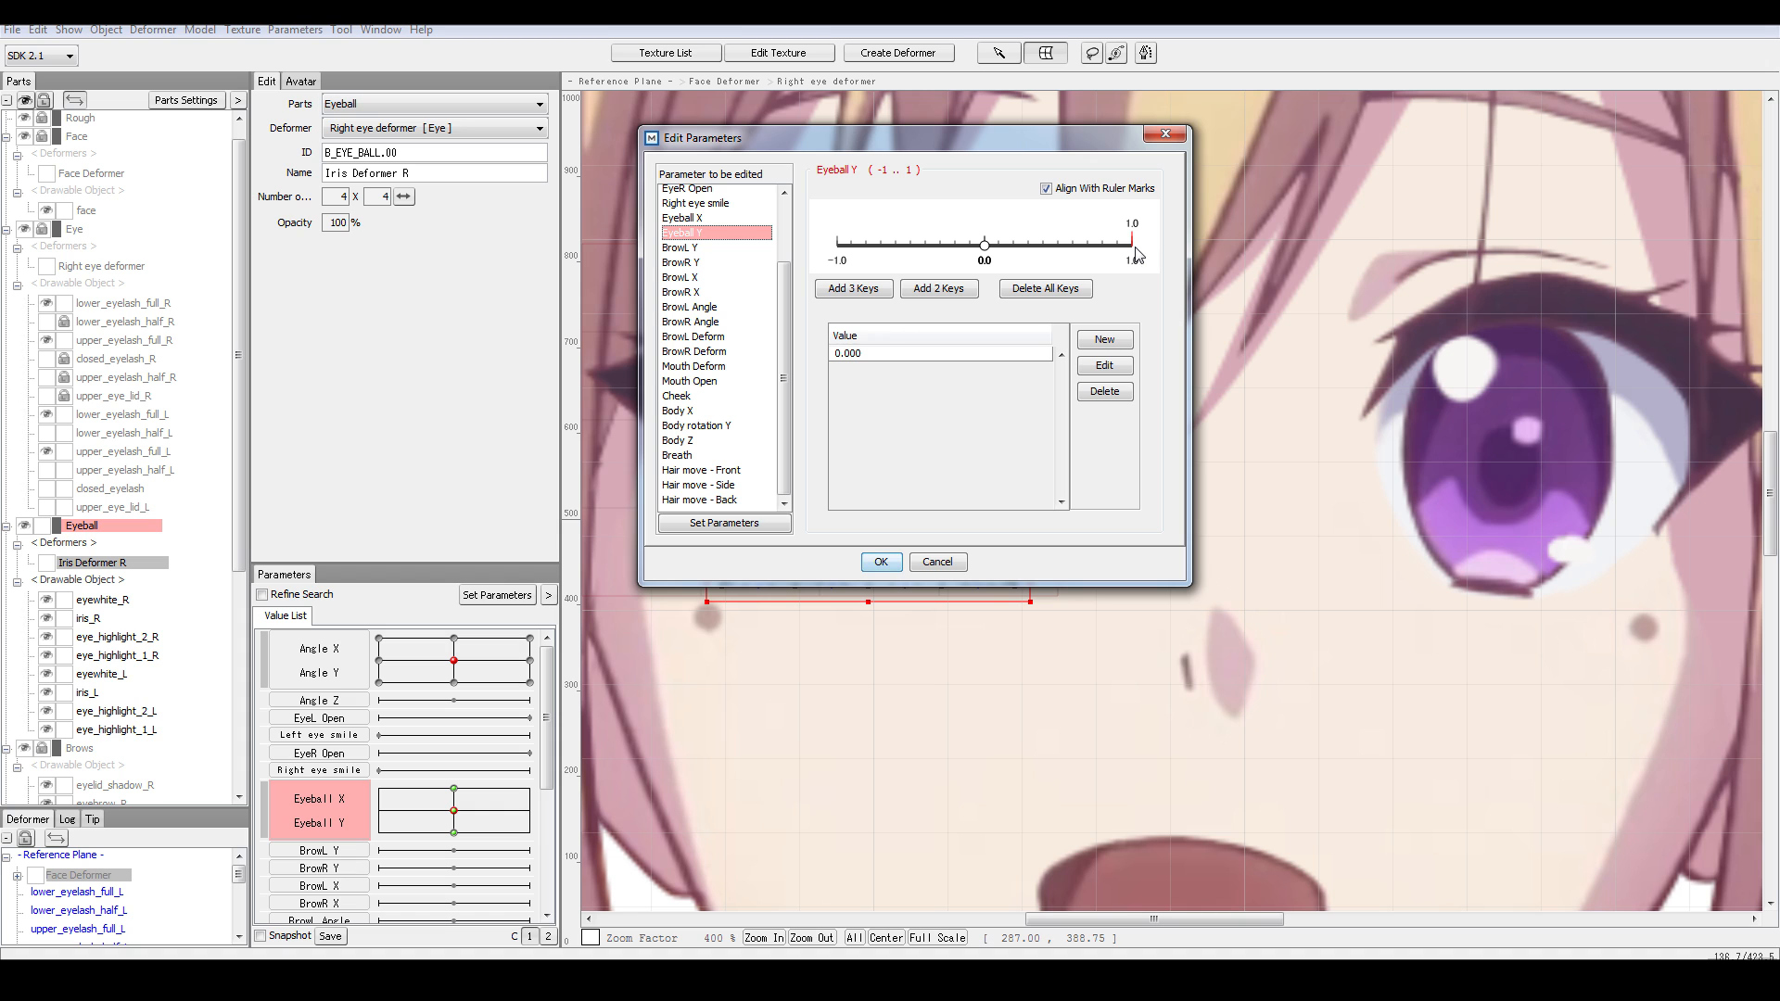
click(880, 562)
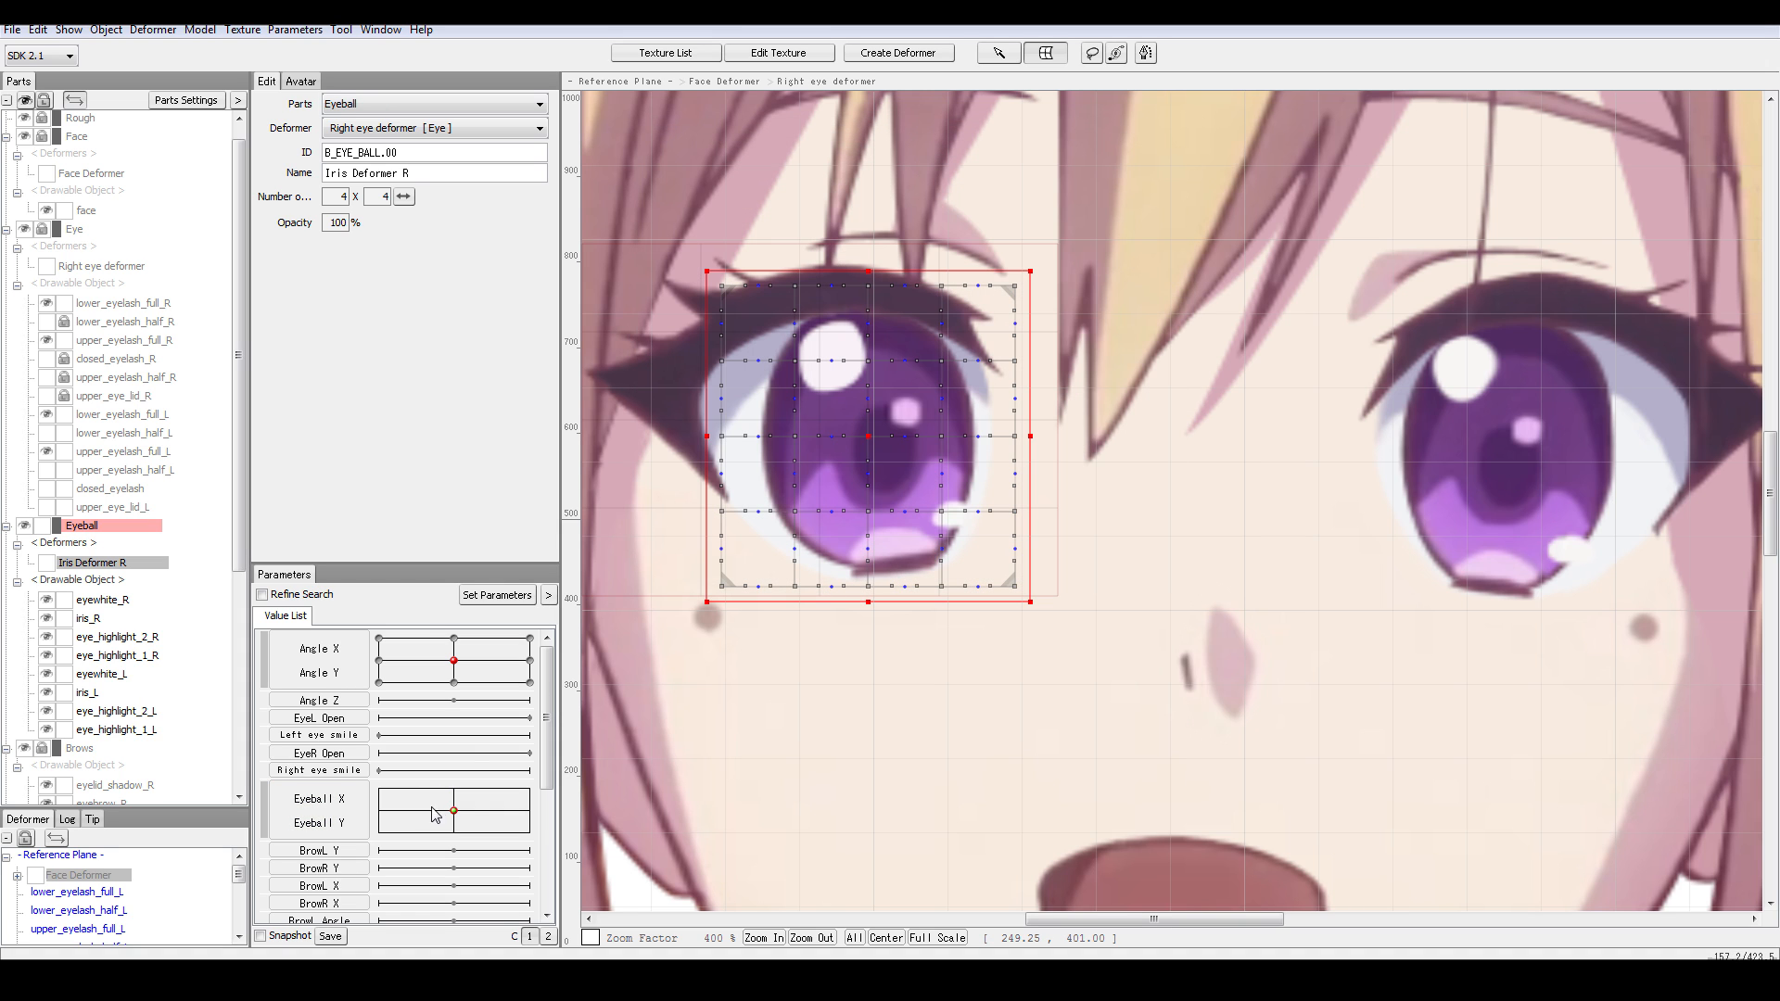
- Restore the Eyeball X keys at -1.0 and 1.0 on Iris Deformer R alongside the 0.0 key
click(477, 816)
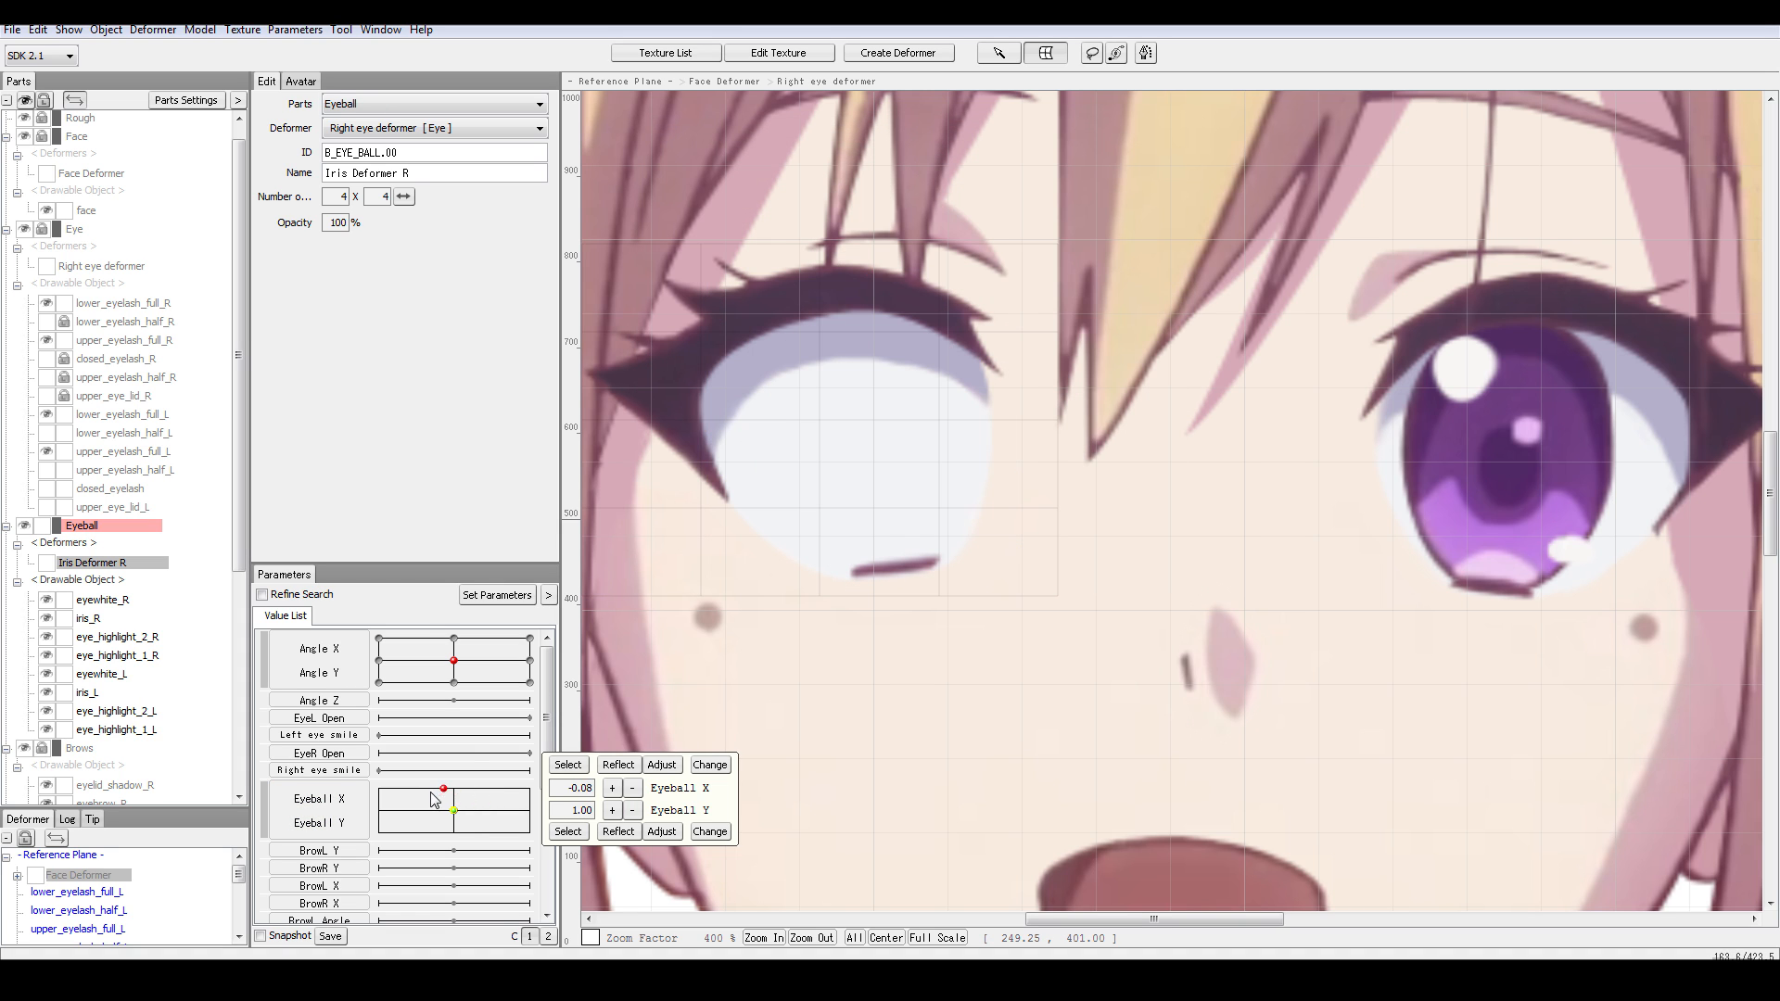
mouse_move(454, 812)
mouse_down()
mouse_move(411, 795)
mouse_move(477, 783)
mouse_move(496, 833)
mouse_move(462, 855)
mouse_move(363, 809)
mouse_move(524, 813)
mouse_move(453, 812)
mouse_up()
double_click(347, 799)
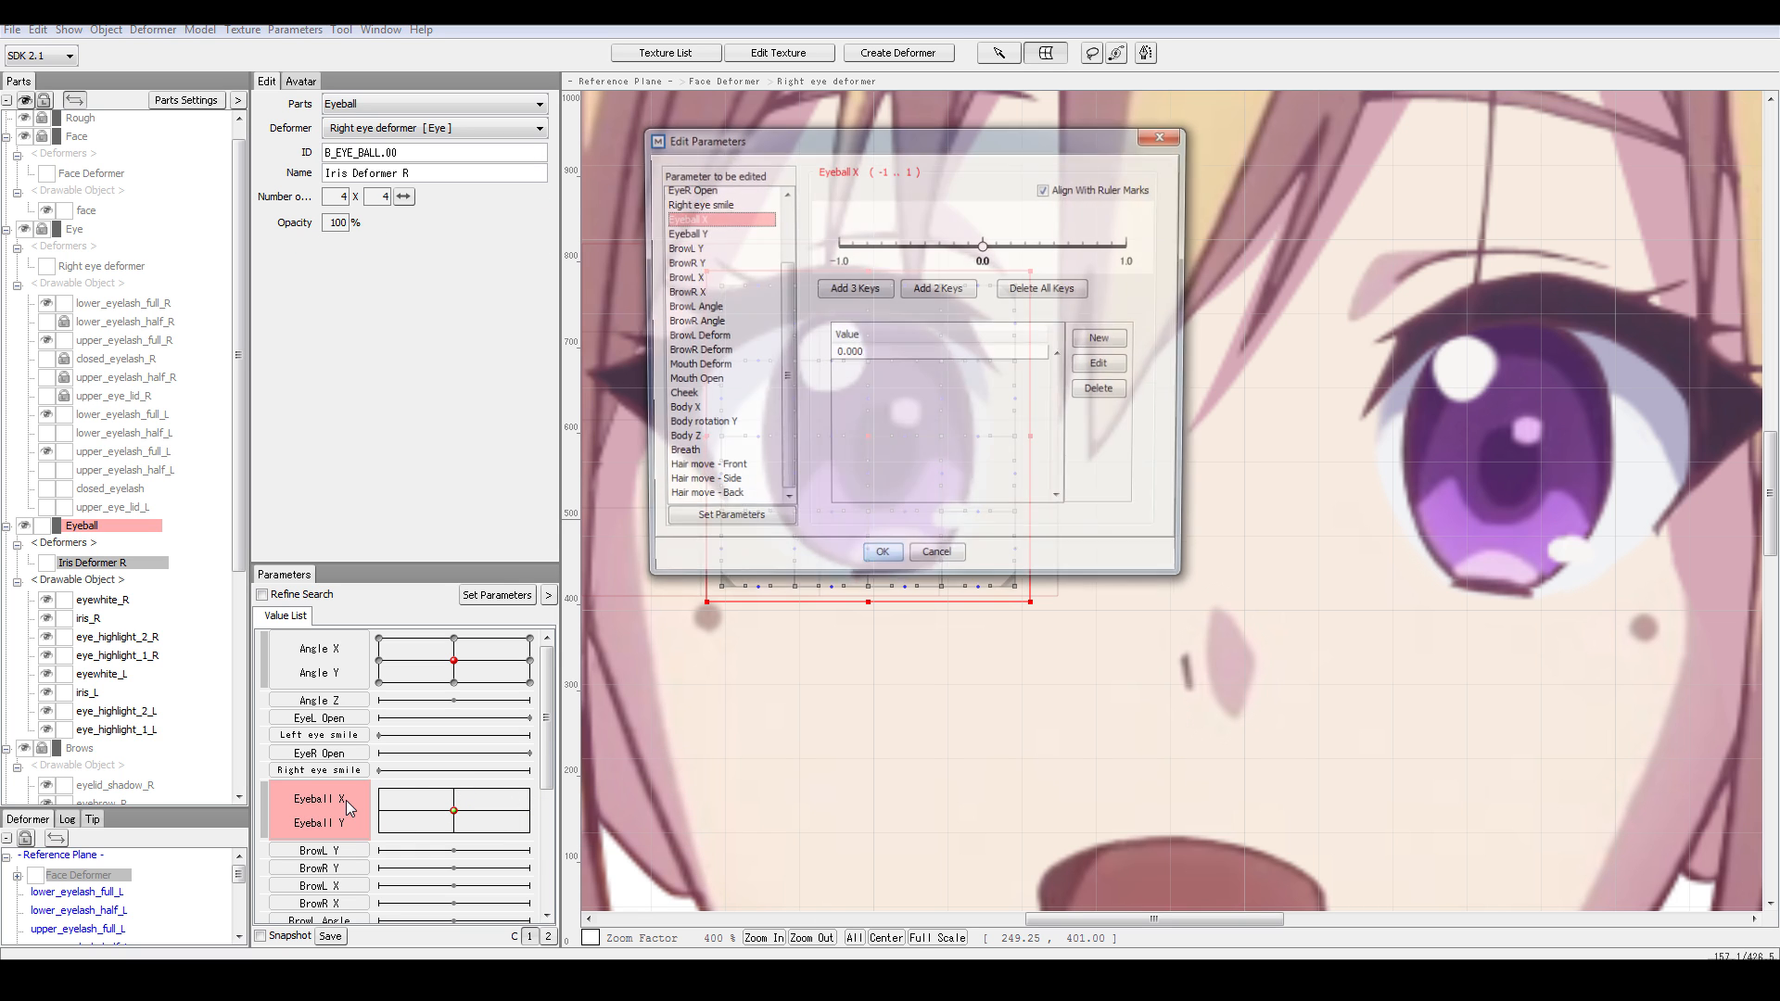
click(837, 245)
click(1131, 245)
- Add Eyeball Y keys at -1.0 and 1.0 to Iris Deformer R and apply the parameter edits
click(685, 233)
click(837, 244)
click(1135, 249)
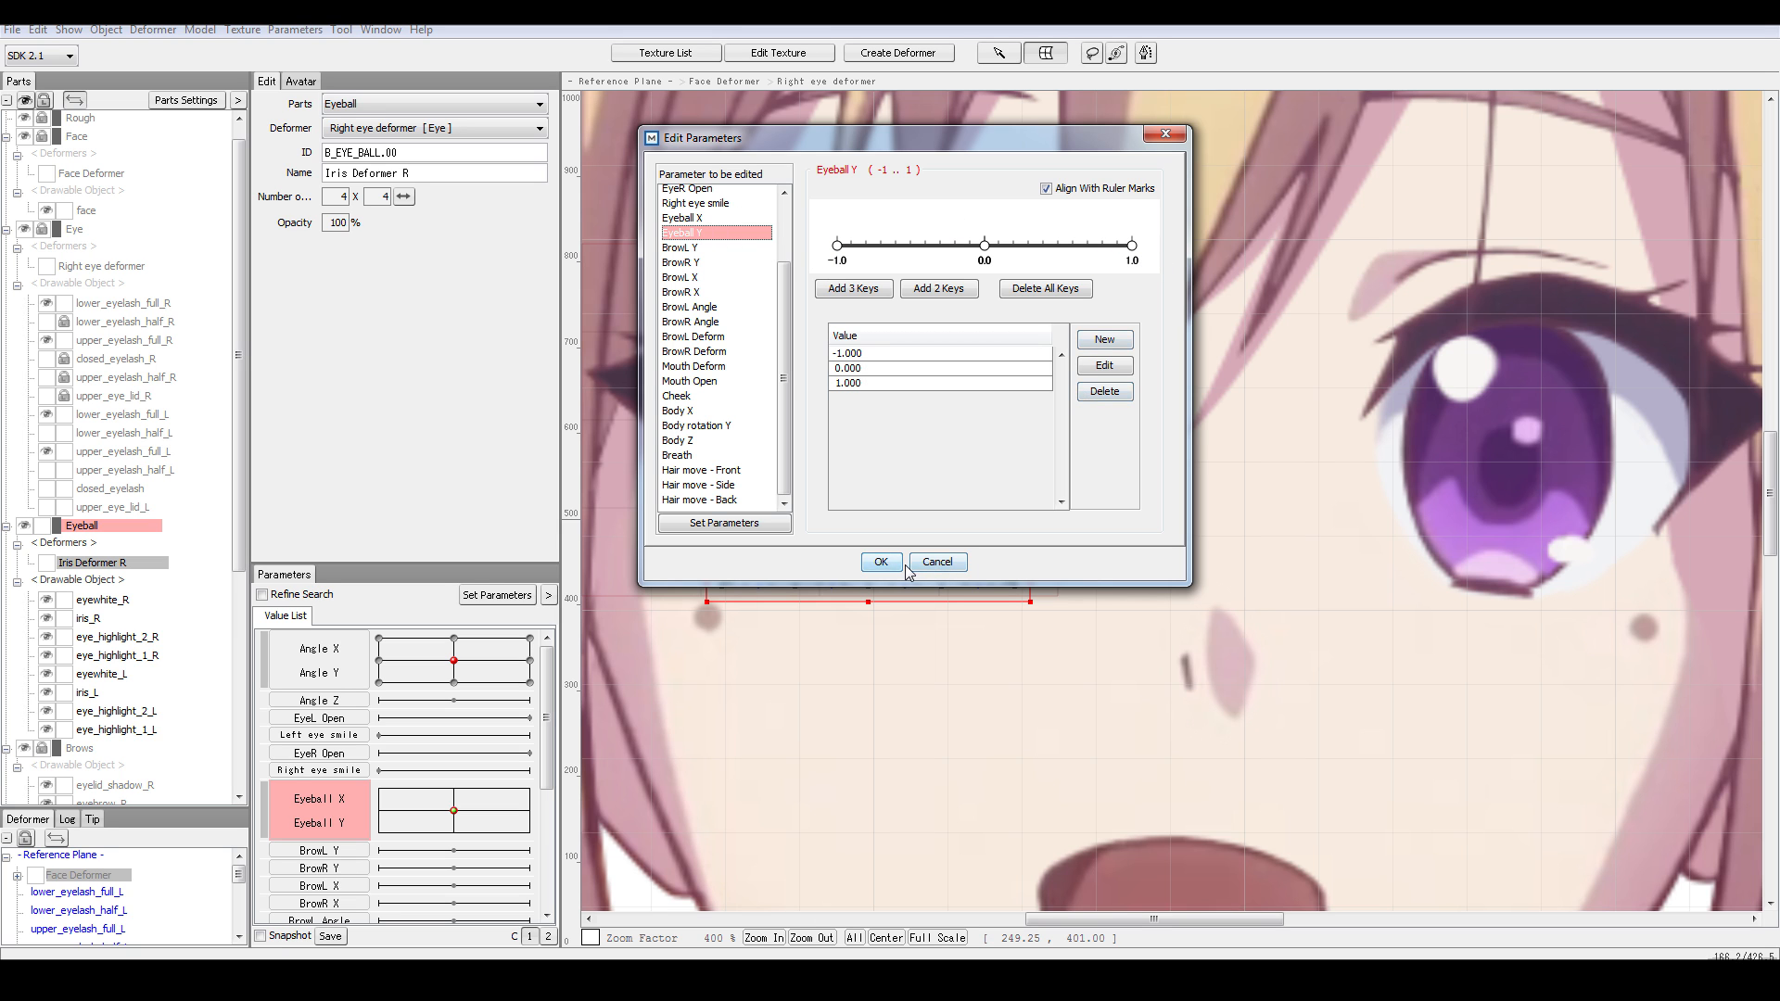
click(885, 563)
- With Eyeball X at -1.00 and Eyeball Y at 0.00, shift Iris Deformer R slightly toward the outer corner of the eye
mouse_move(445, 815)
mouse_down()
mouse_move(391, 788)
mouse_move(460, 837)
mouse_move(431, 825)
mouse_move(489, 797)
mouse_move(402, 836)
mouse_move(461, 804)
mouse_up()
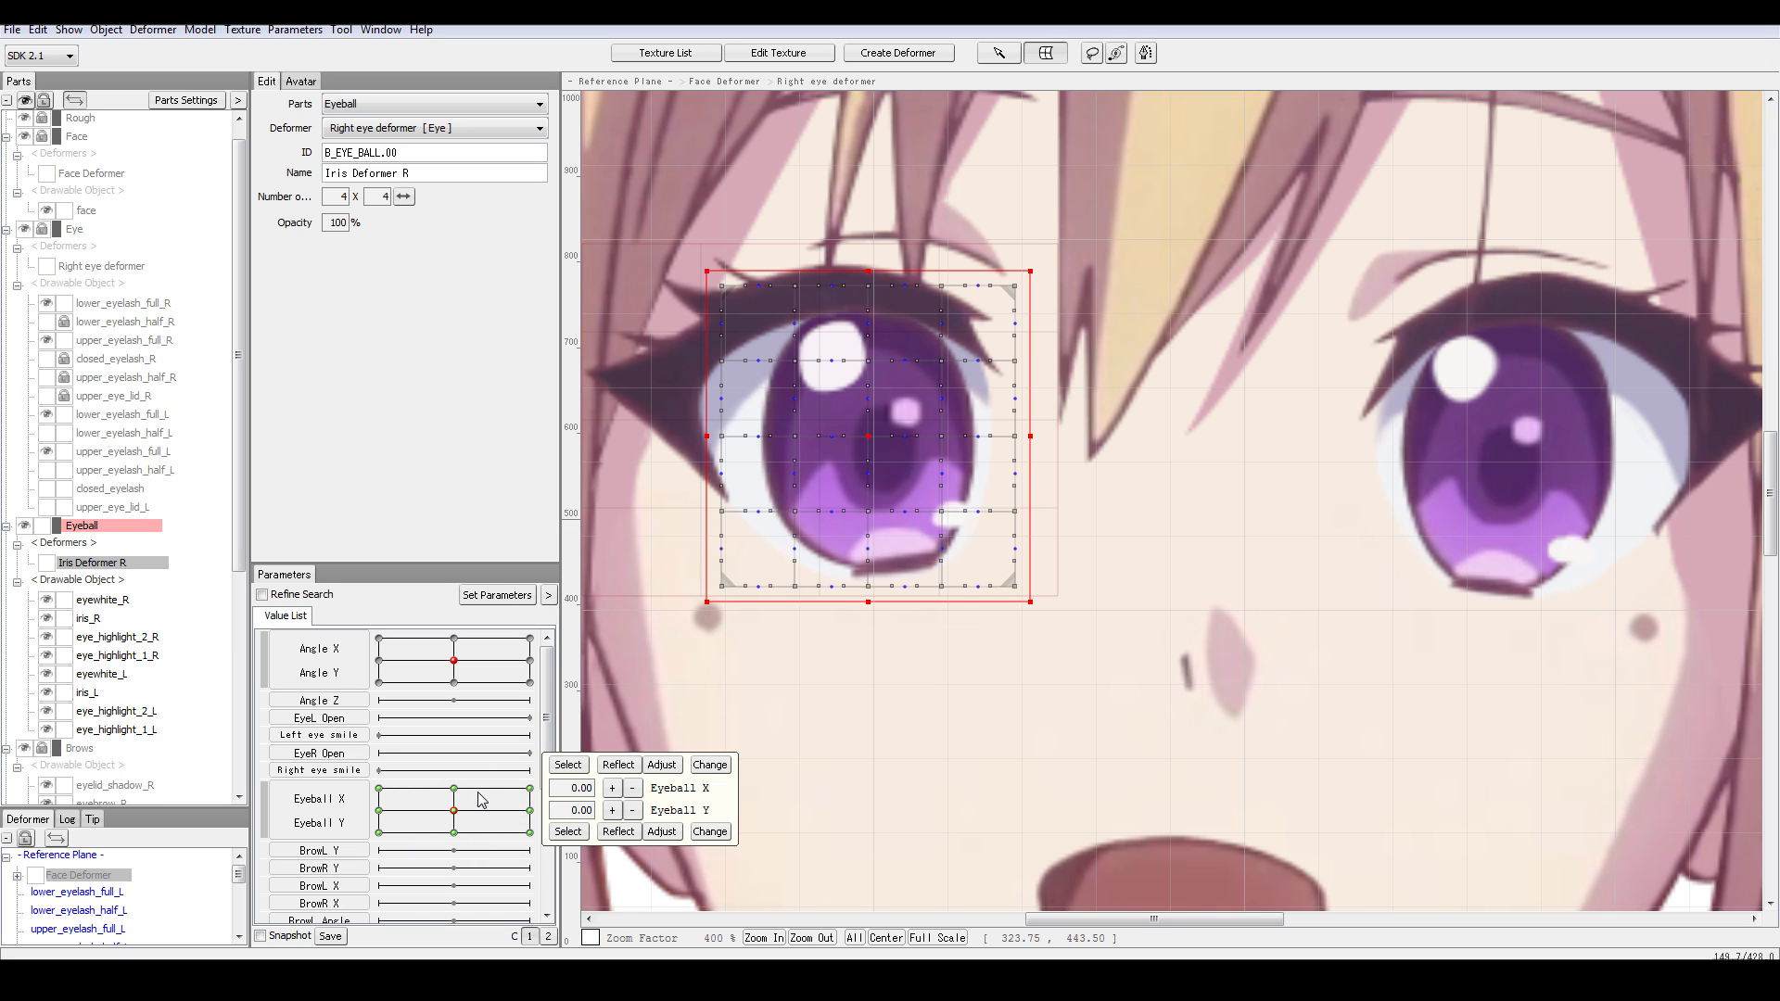
click(381, 812)
scroll(964, 714, down, 5)
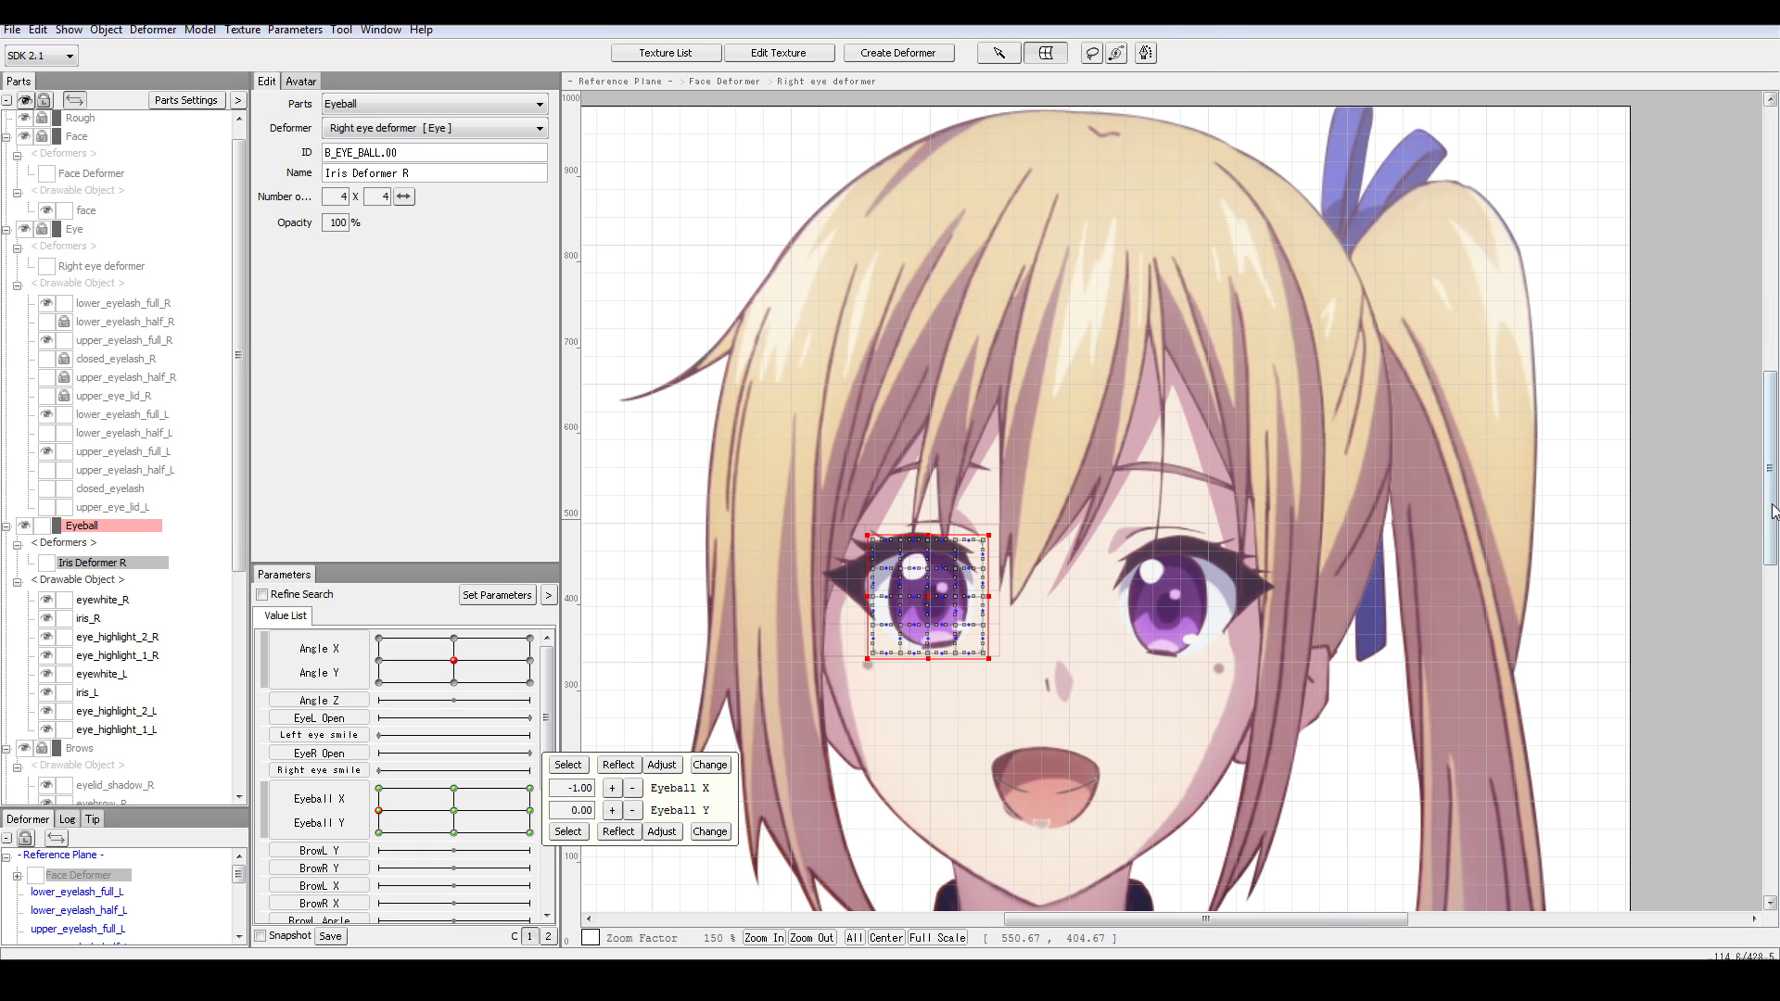
drag(1772, 511, 1773, 554)
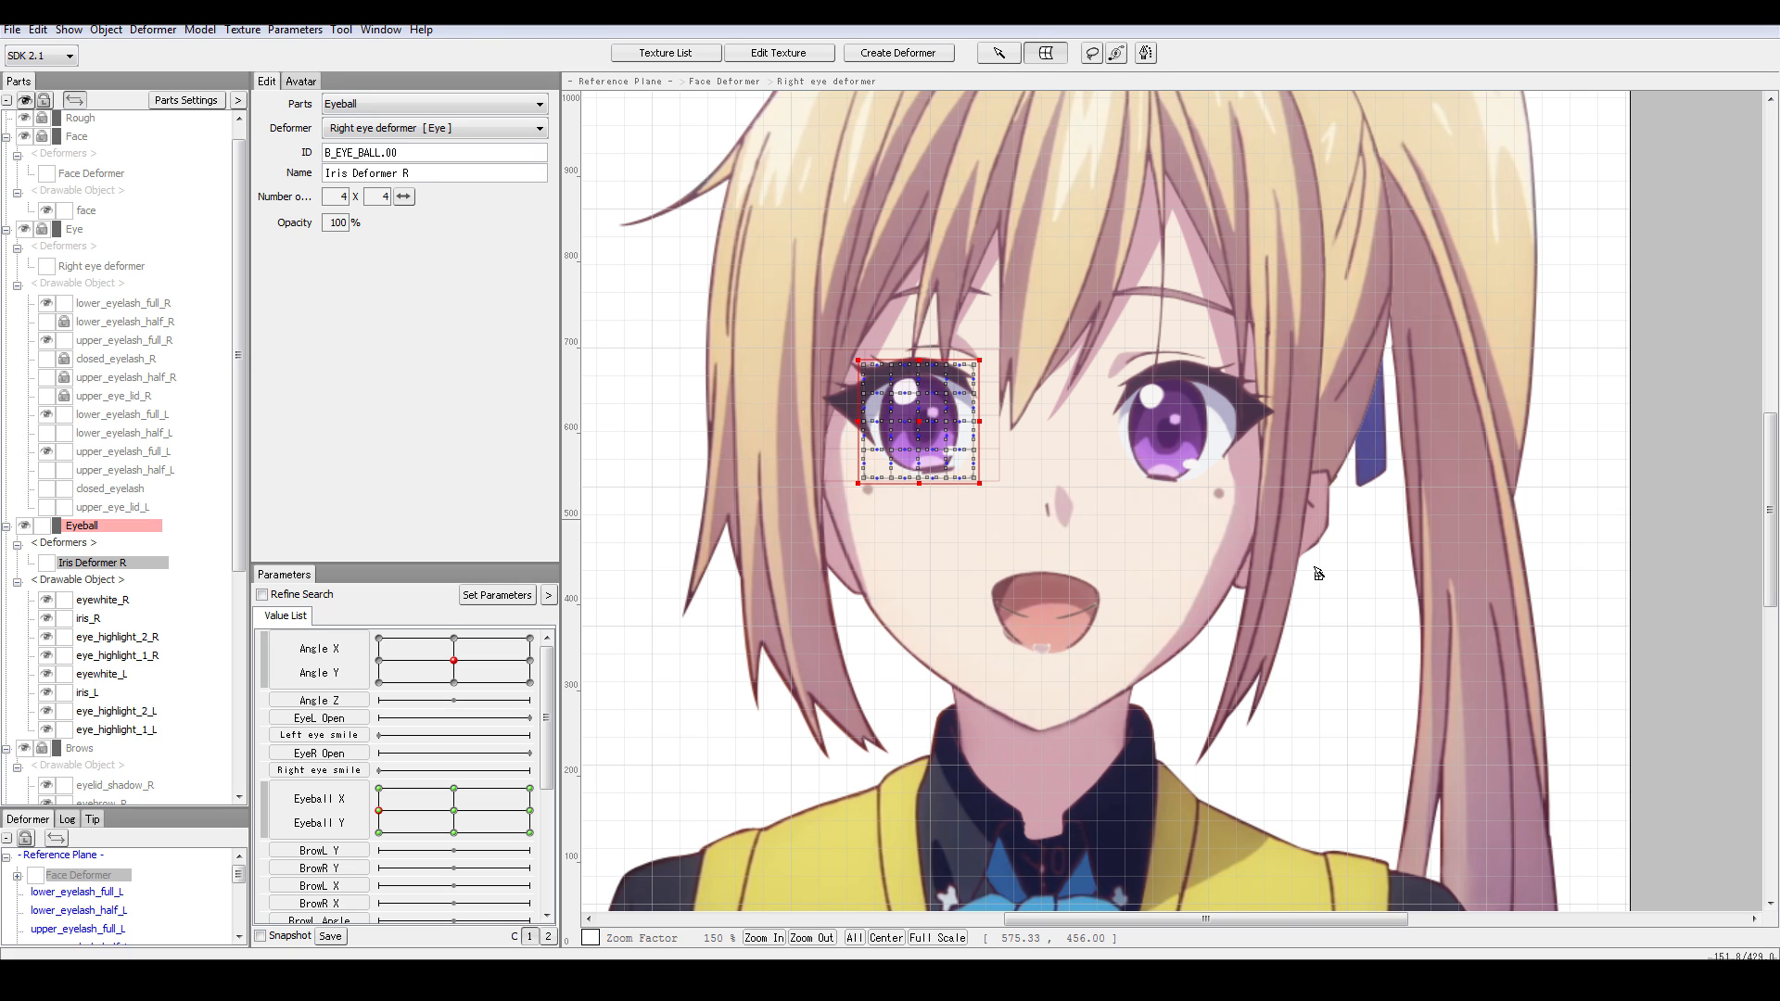
- With Eyeball X at 1.00 and Eyeball Y at 0.00, nudge Iris Deformer R slightly toward the nose
click(529, 810)
key(Right)
key(Right)
key(Right)
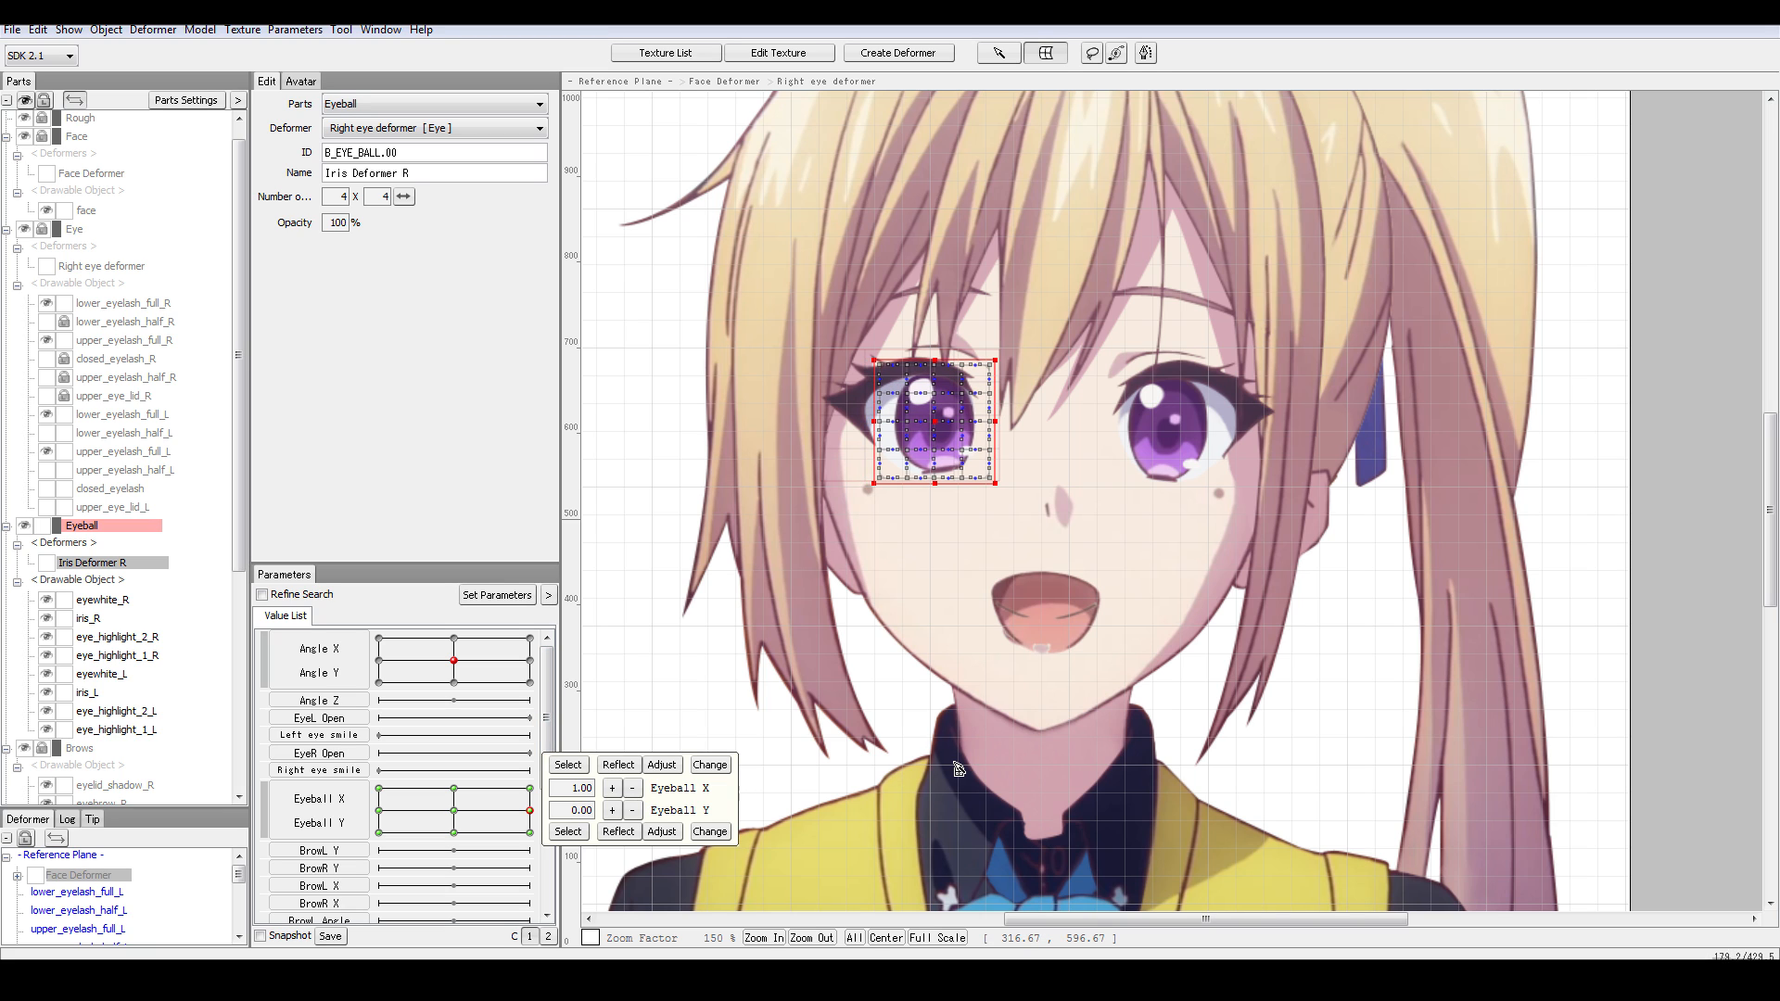
- Raise Iris Deformer R at Eyeball Y 1.00 and lower it at -1.00, keeping Eyeball X at 0.00, and return both parameters to 0.00
click(453, 788)
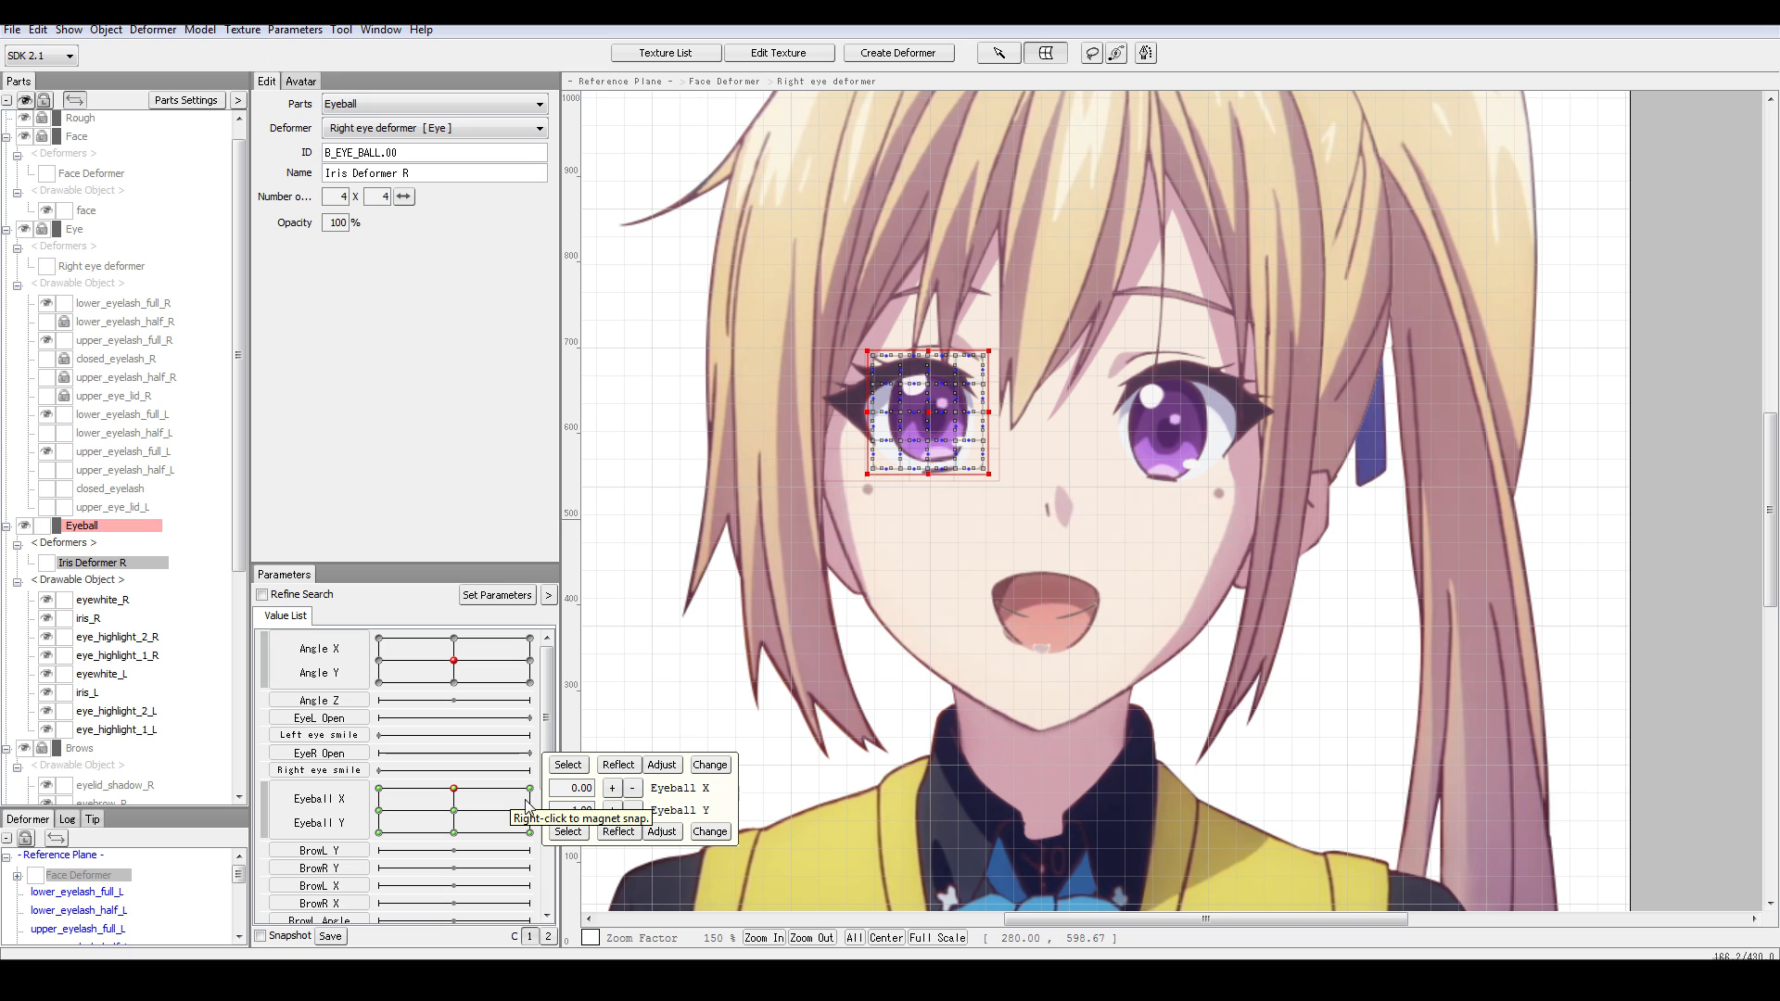
right_click(471, 836)
key(Down)
key(Down)
key(Down)
key(Down)
key(Down)
key(Down)
key(Down)
key(Down)
key(Down)
key(Down)
key(Down)
key(Down)
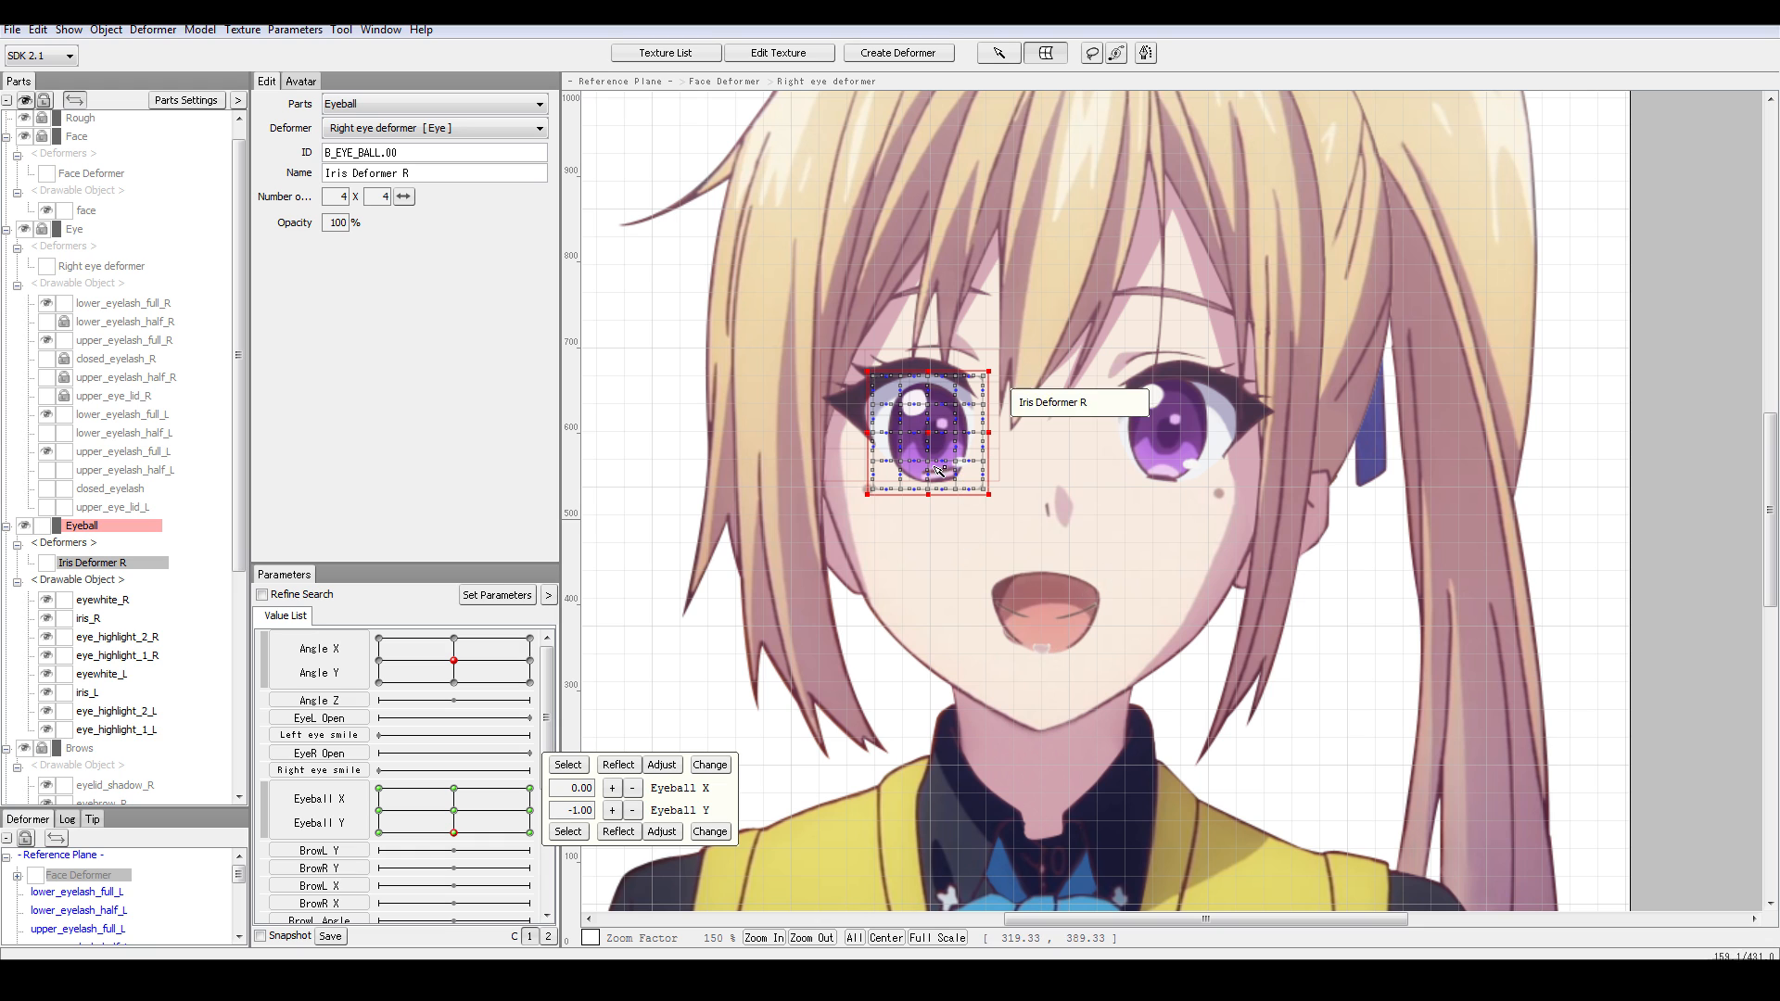
scroll(1038, 539, up, 2)
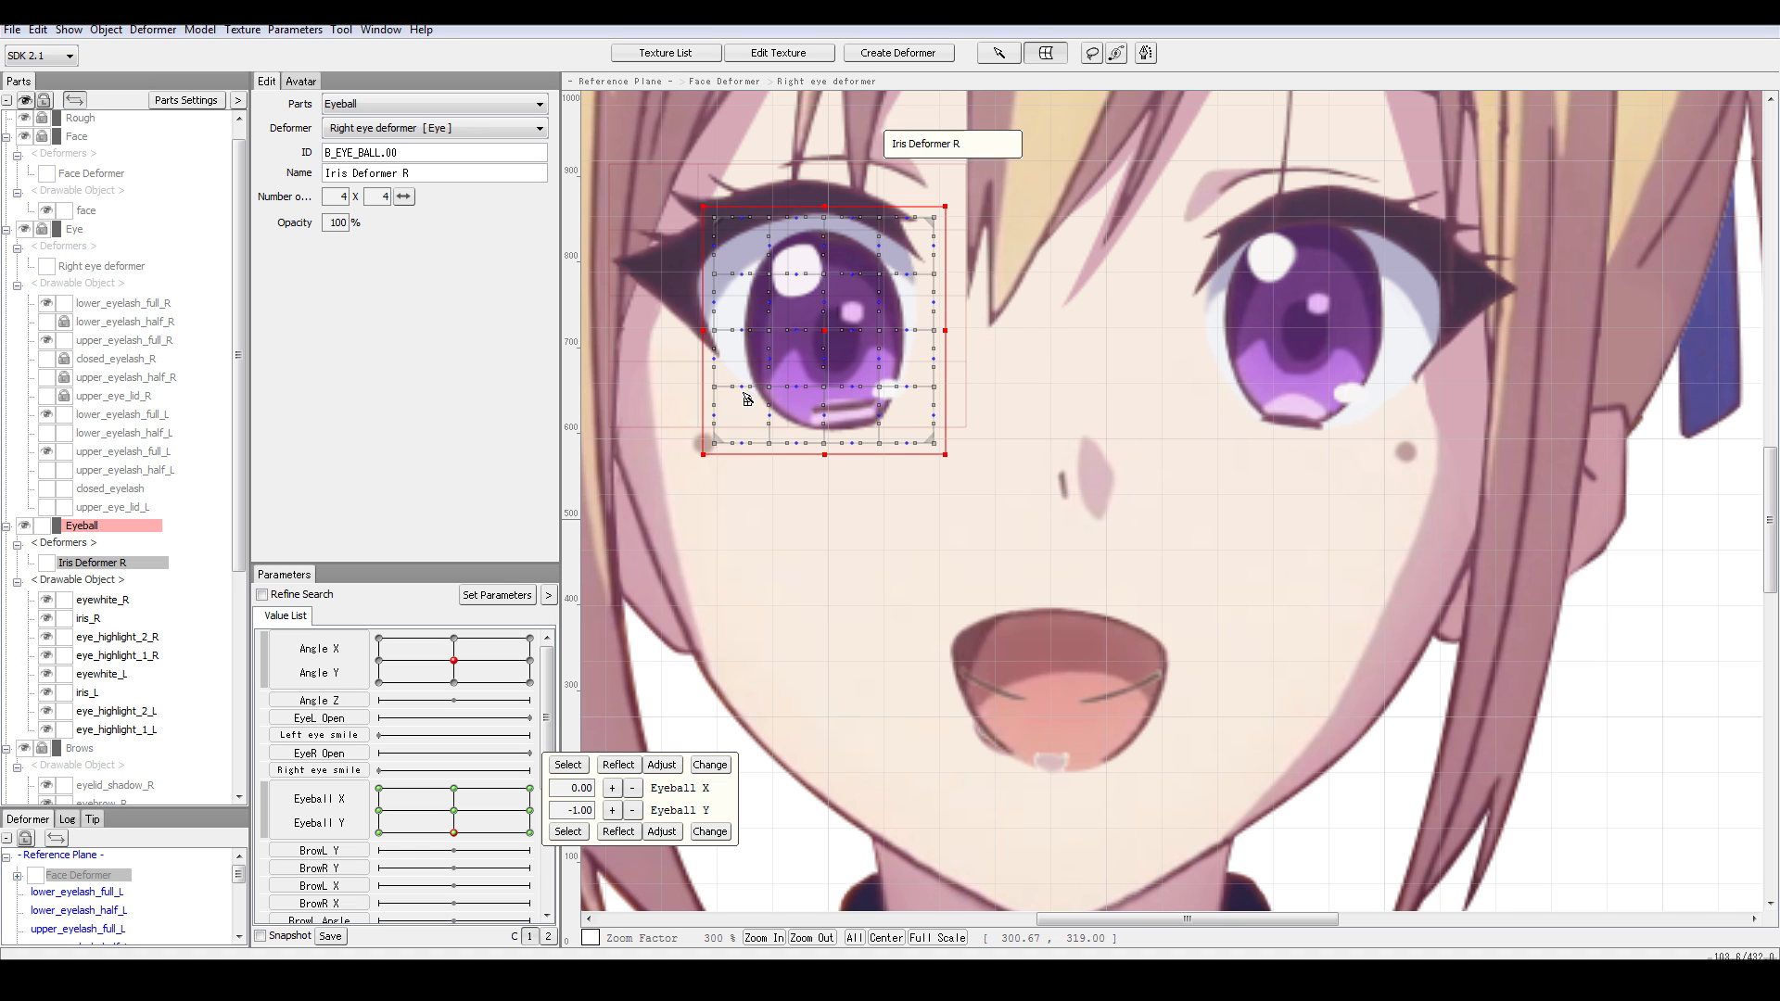
click(520, 788)
drag(470, 753, 454, 810)
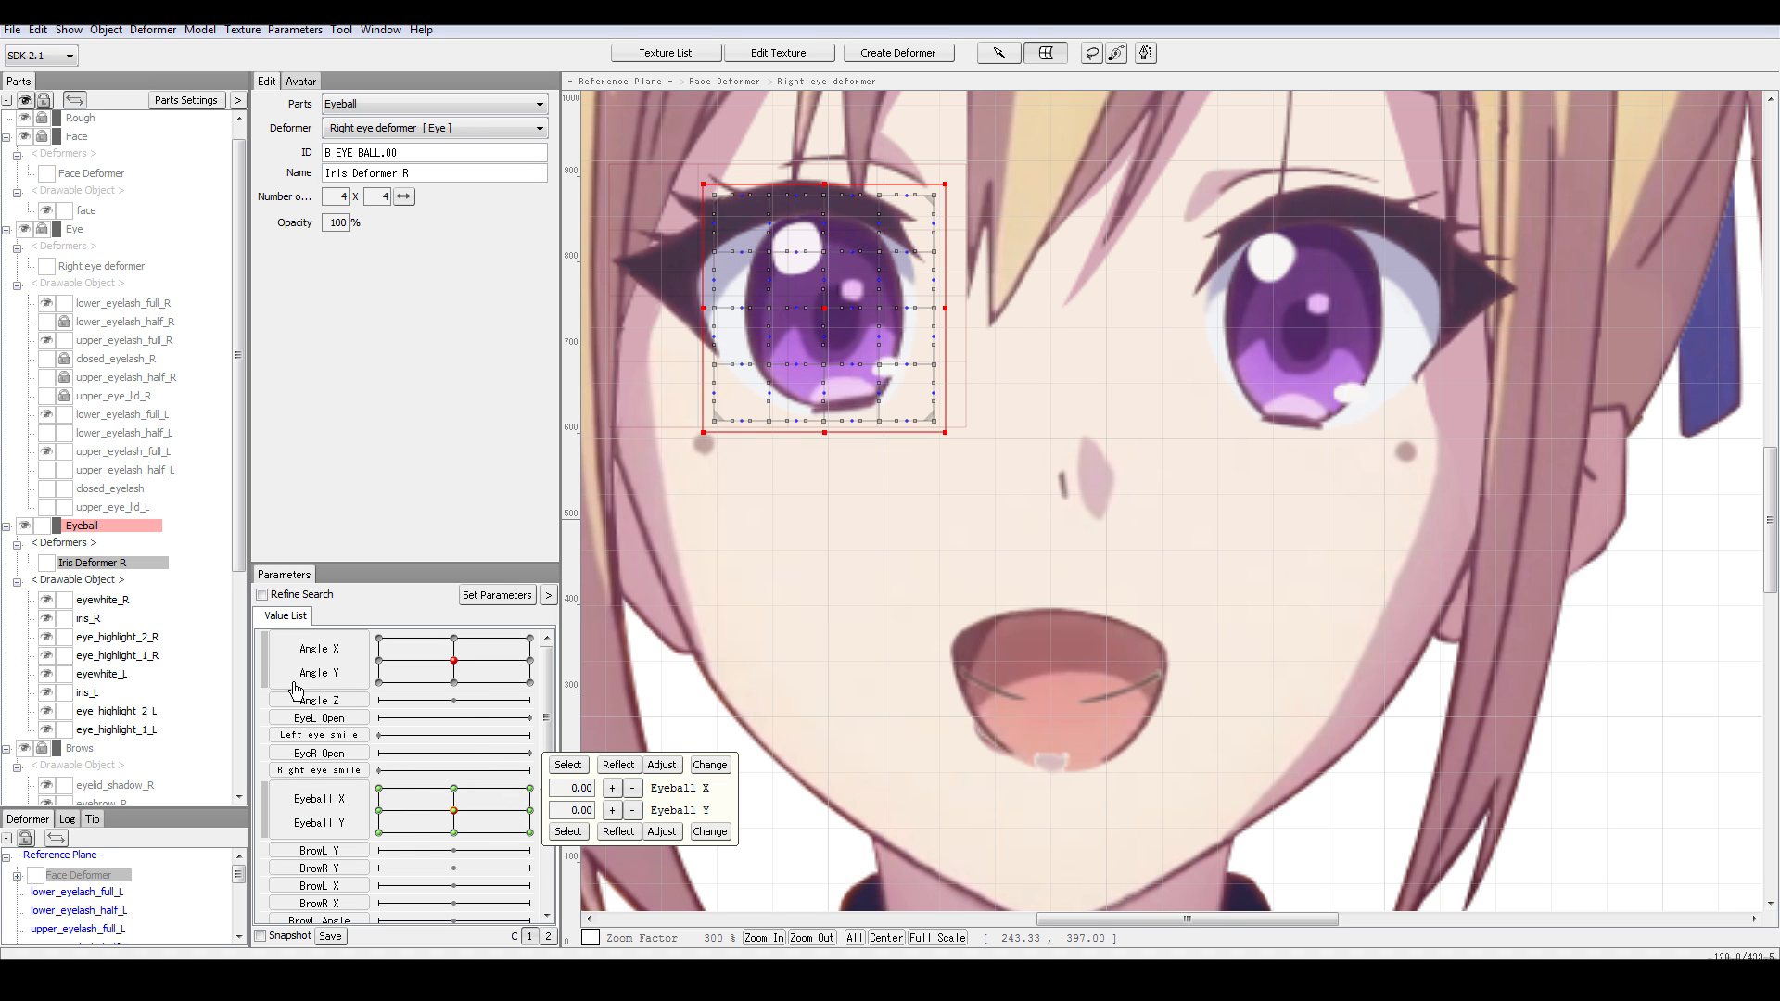
- Synthesize the corners for Eyeball X and Eyeball Y on all draw objects and deformers, excluding locked objects
click(104, 30)
click(161, 31)
click(159, 32)
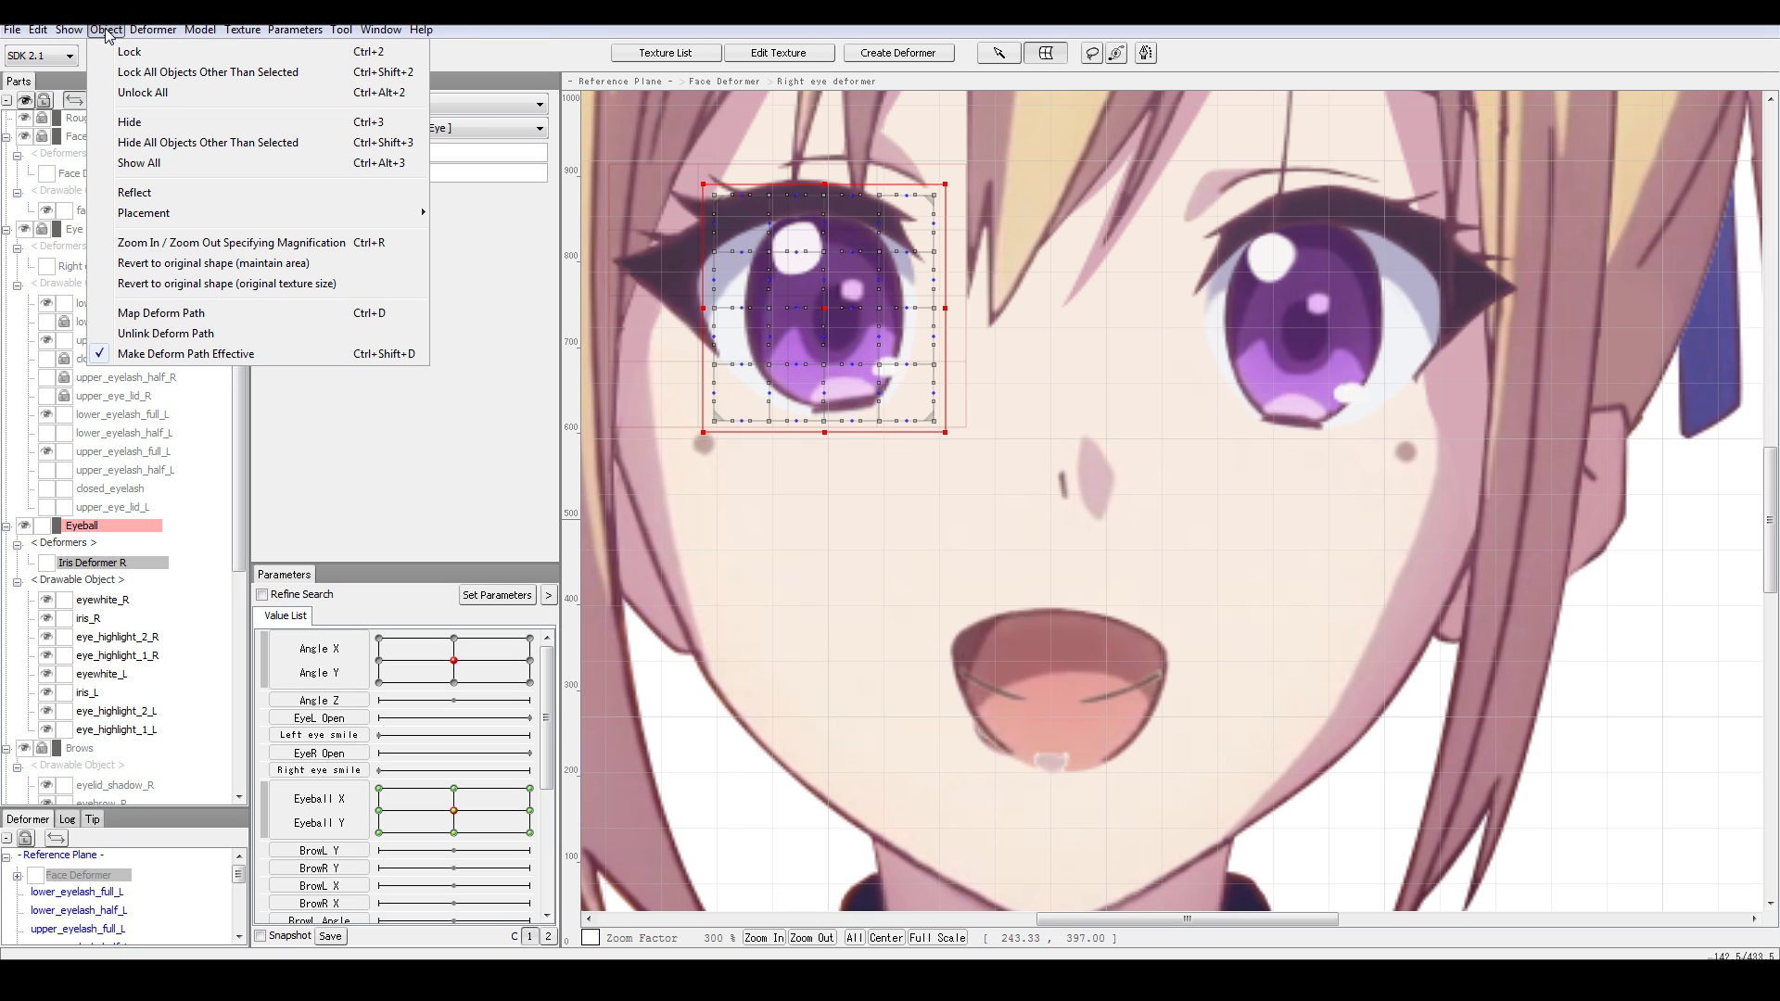
mouse_move(85, 31)
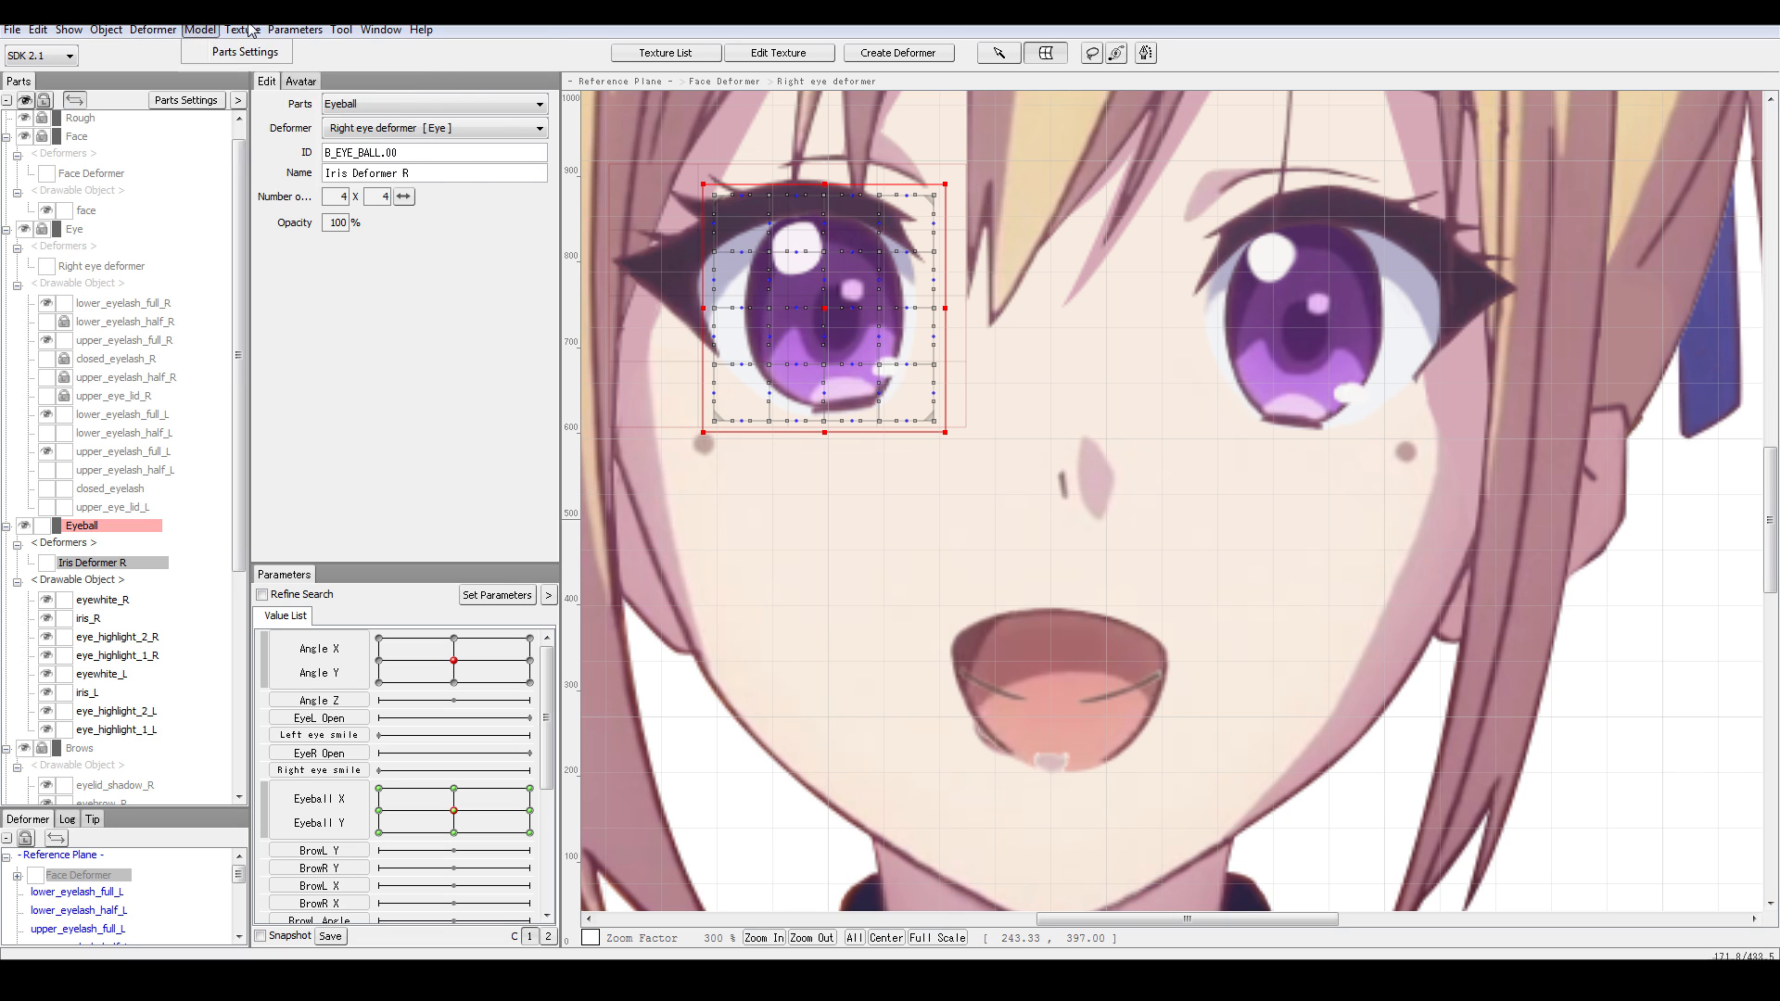
mouse_move(250, 29)
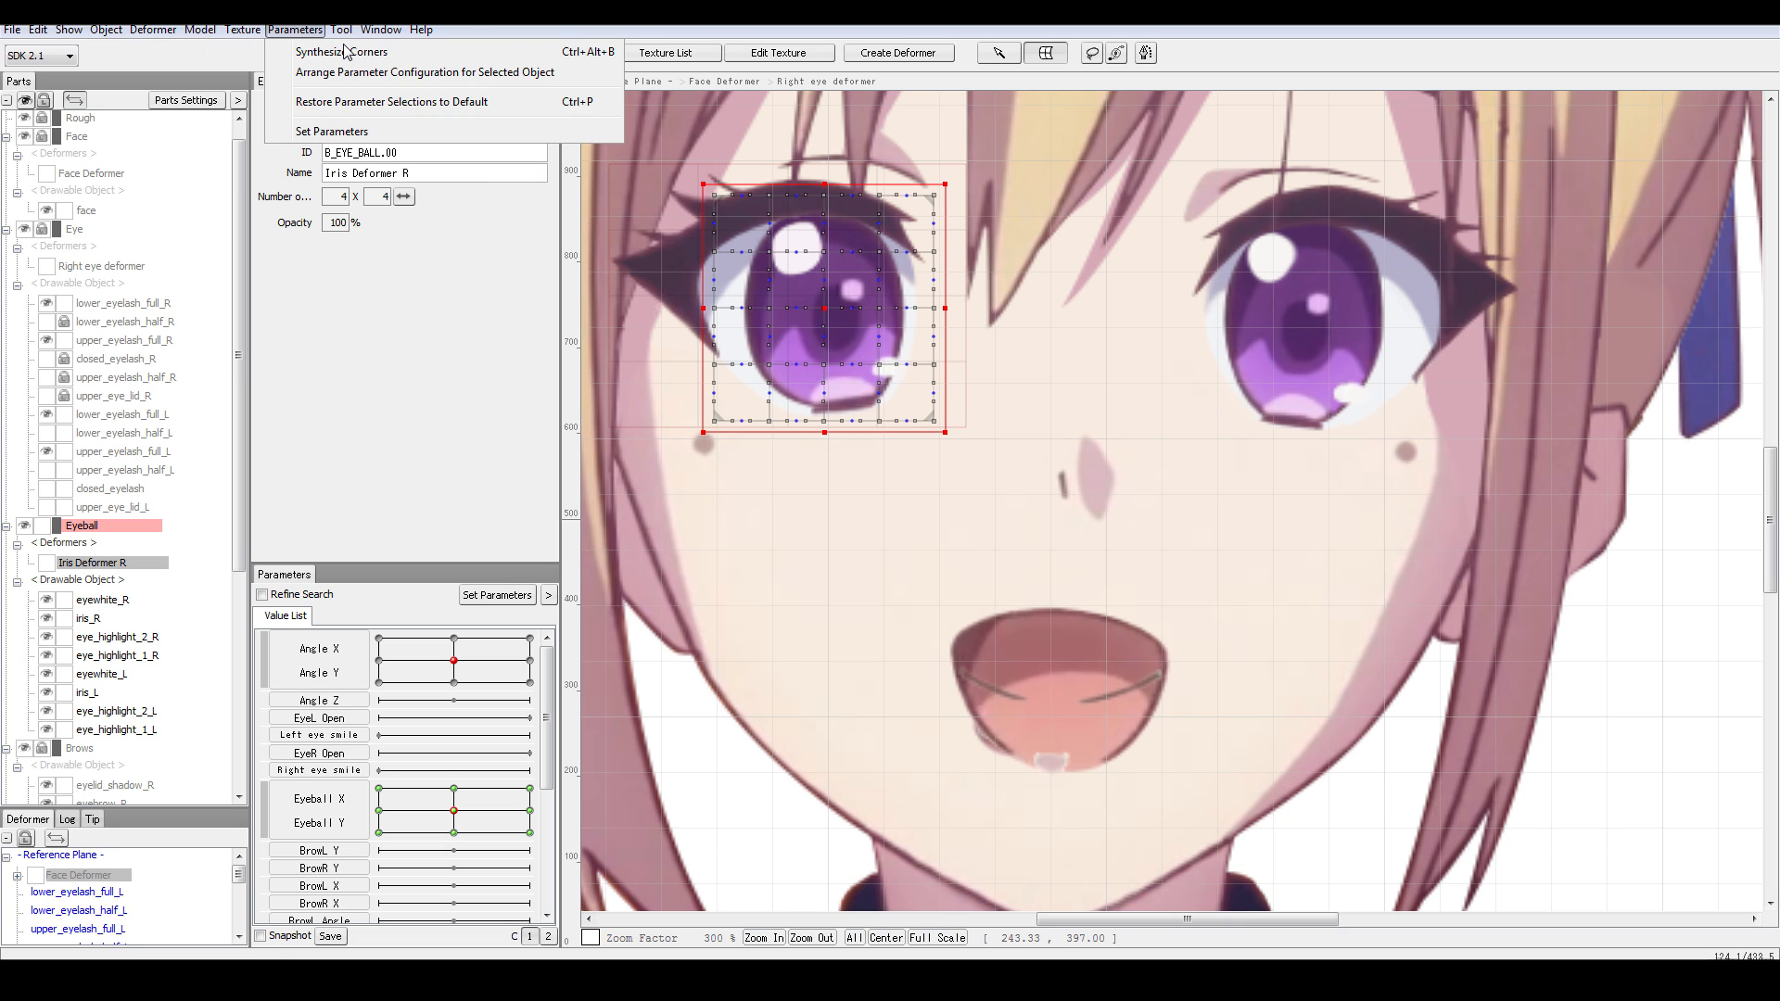
click(361, 57)
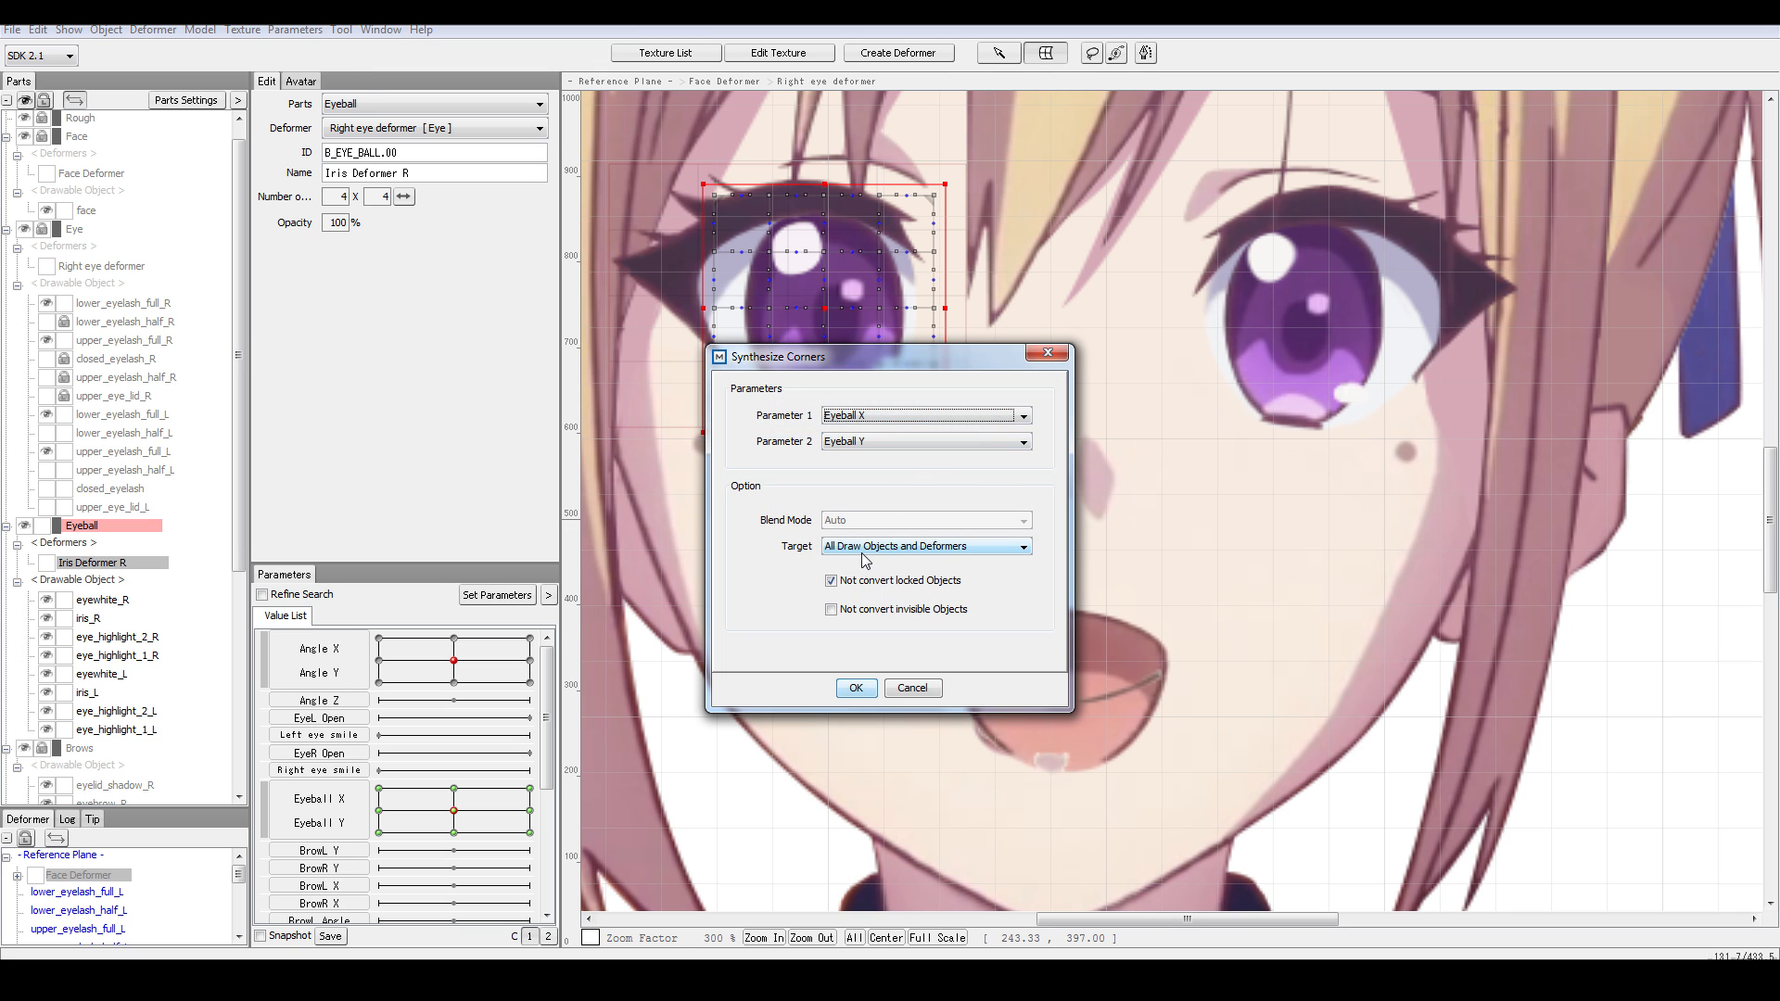
click(855, 688)
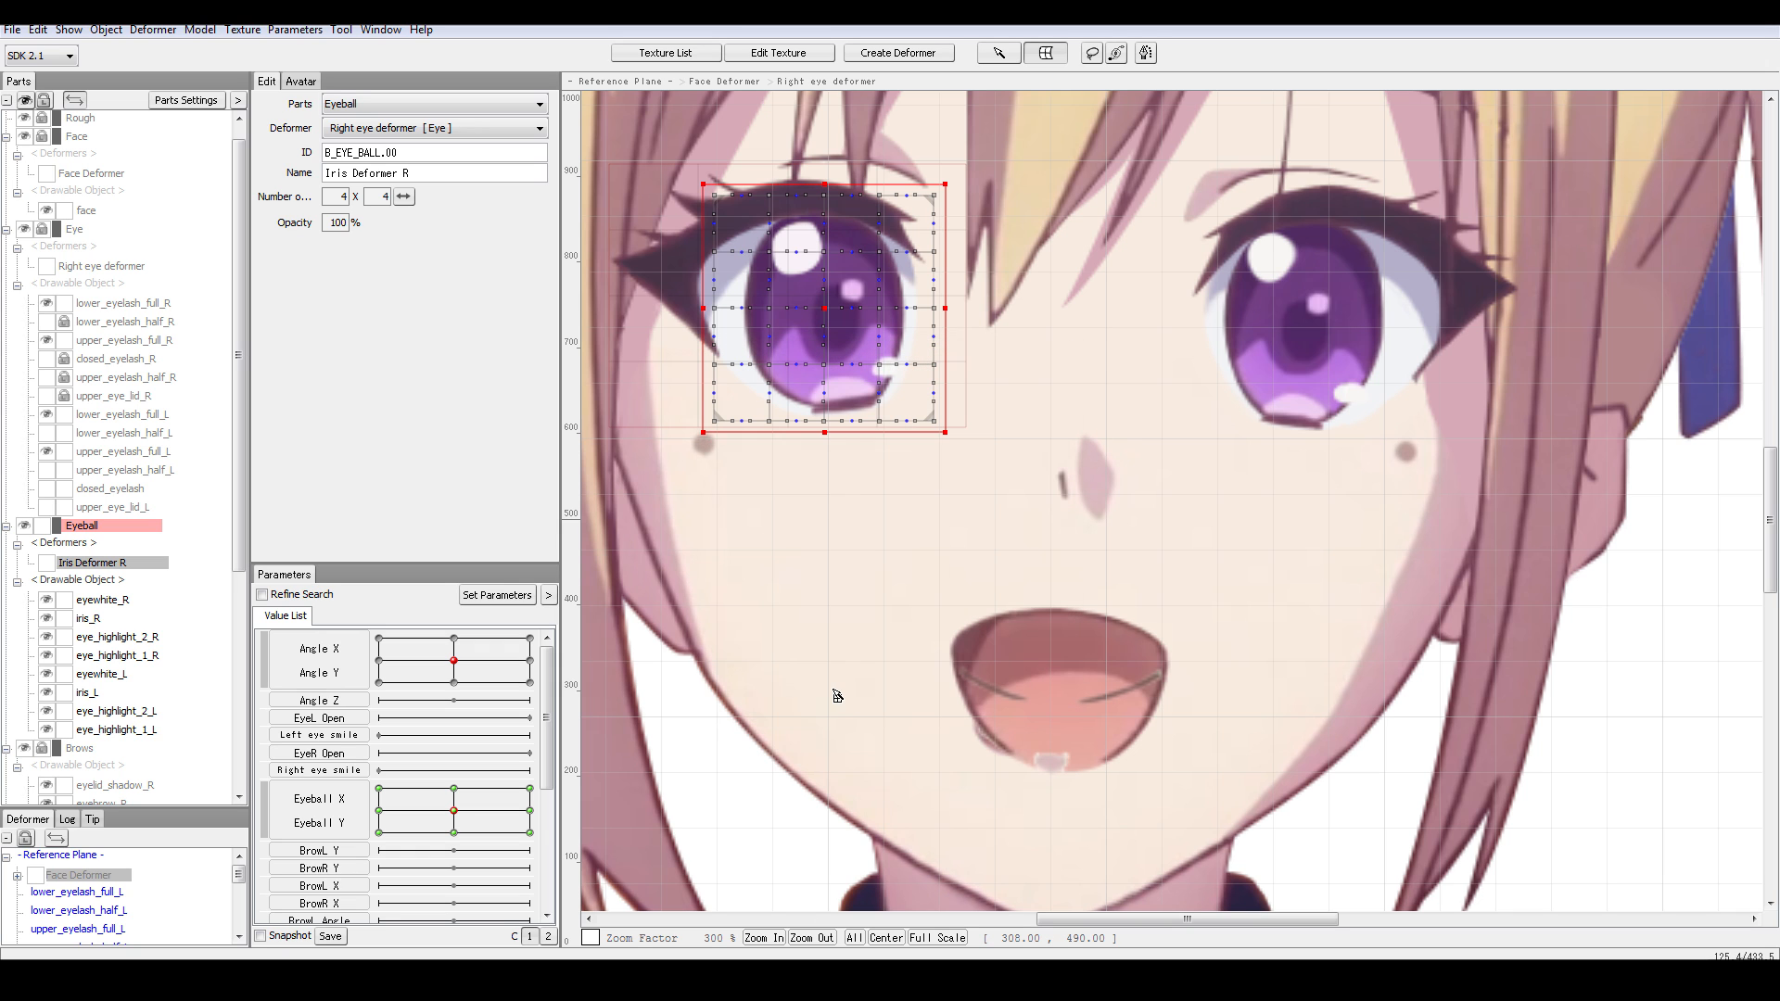
- Examine the right iris's movement across the Eyeball X and Eyeball Y range, returning both parameters to 0.00
mouse_move(454, 811)
mouse_down()
mouse_move(426, 772)
mouse_move(441, 841)
mouse_move(514, 783)
mouse_move(373, 803)
mouse_move(435, 816)
mouse_move(504, 785)
mouse_move(510, 799)
mouse_move(426, 838)
mouse_move(523, 788)
mouse_move(364, 818)
mouse_move(447, 751)
mouse_move(431, 817)
mouse_move(454, 811)
mouse_up()
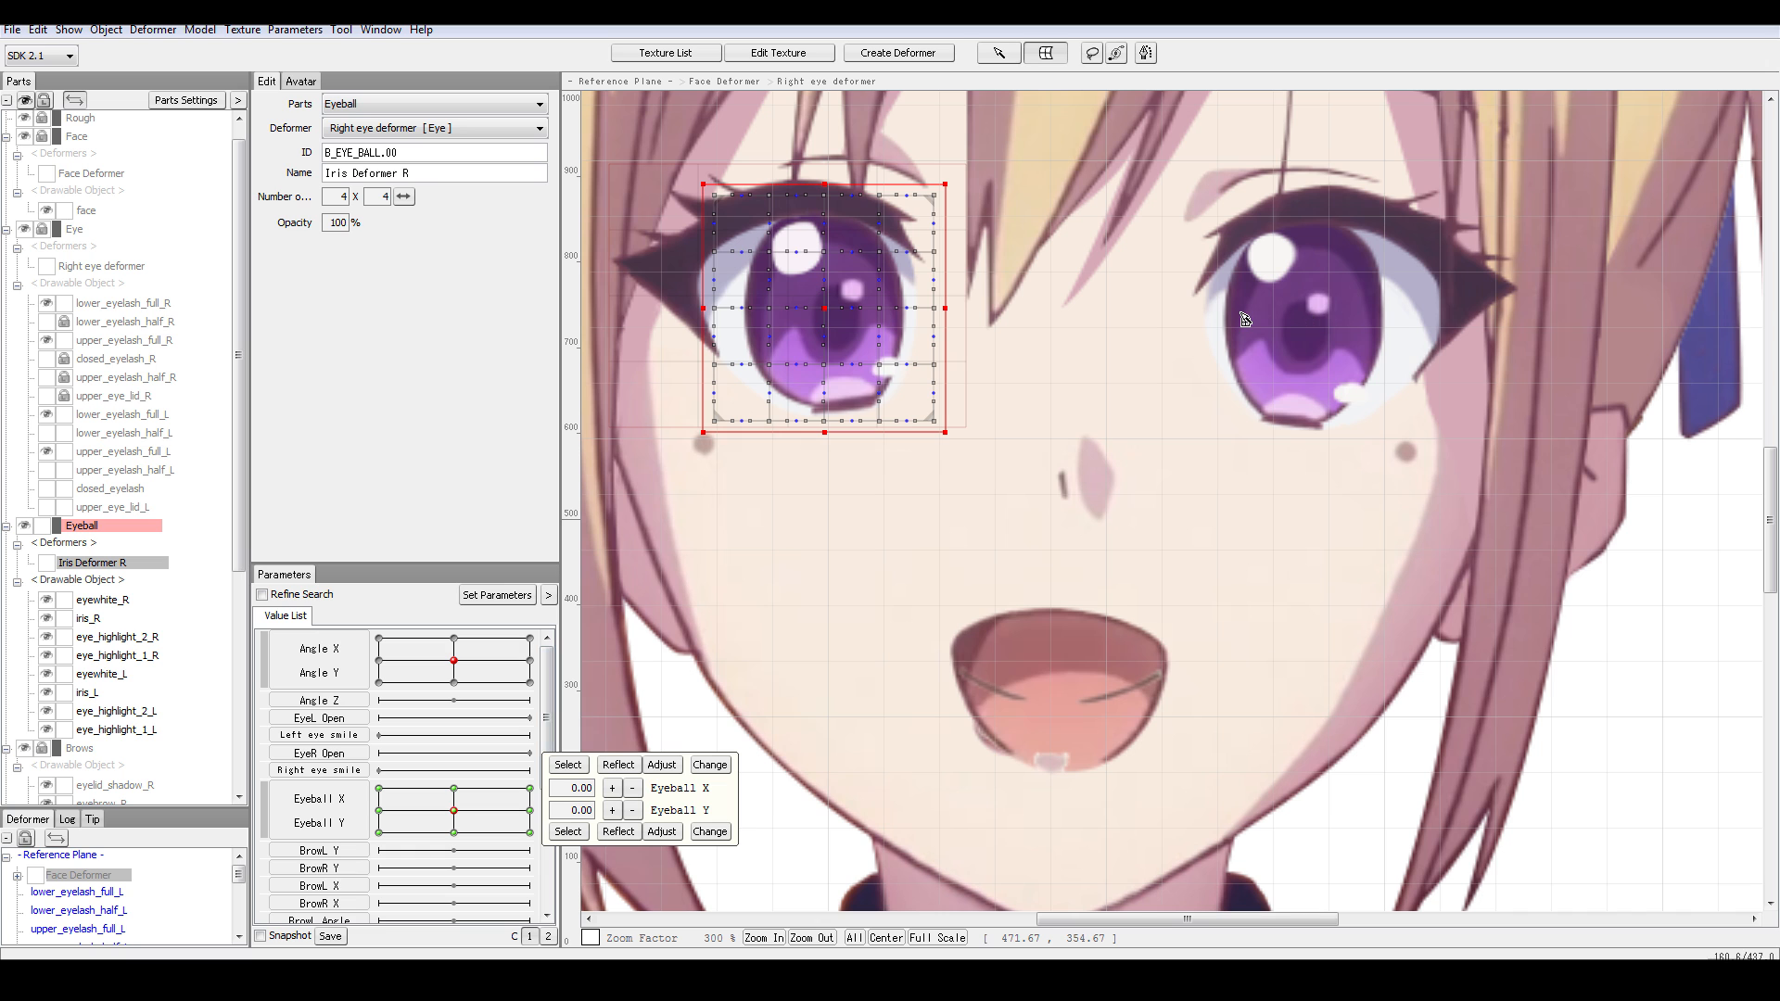
scroll(1004, 366, up, 2)
scroll(1010, 375, down, 2)
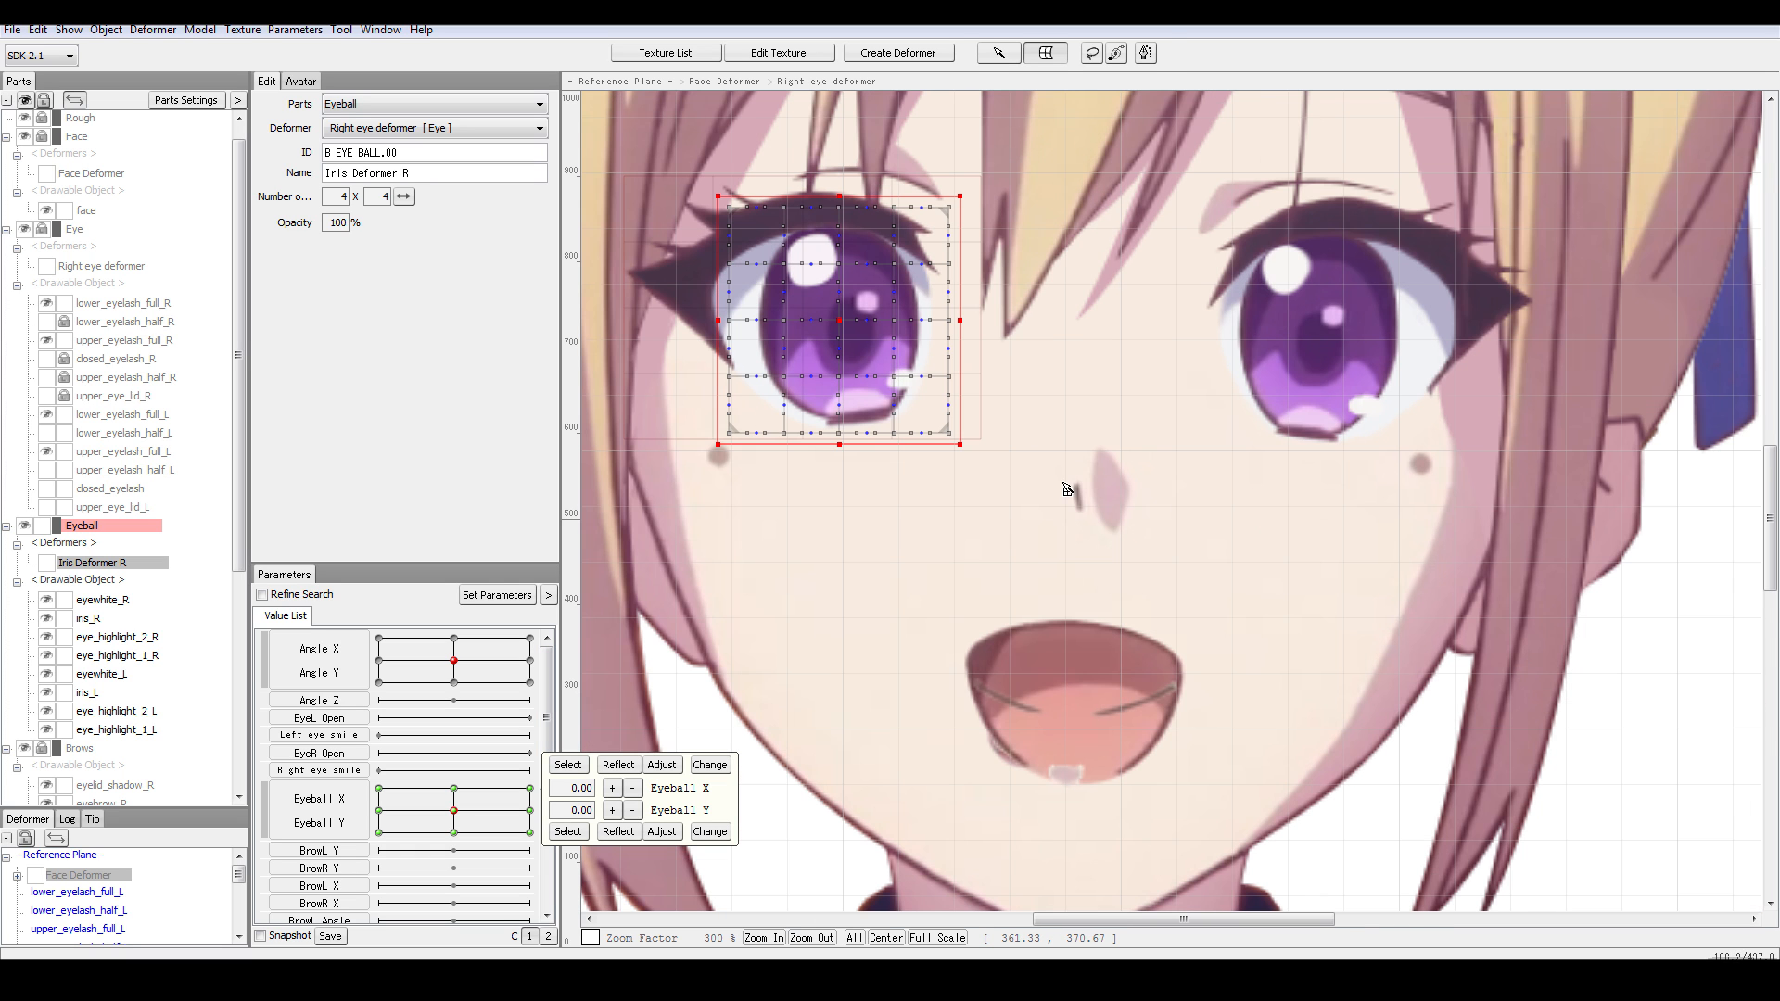
scroll(791, 755, up, 3)
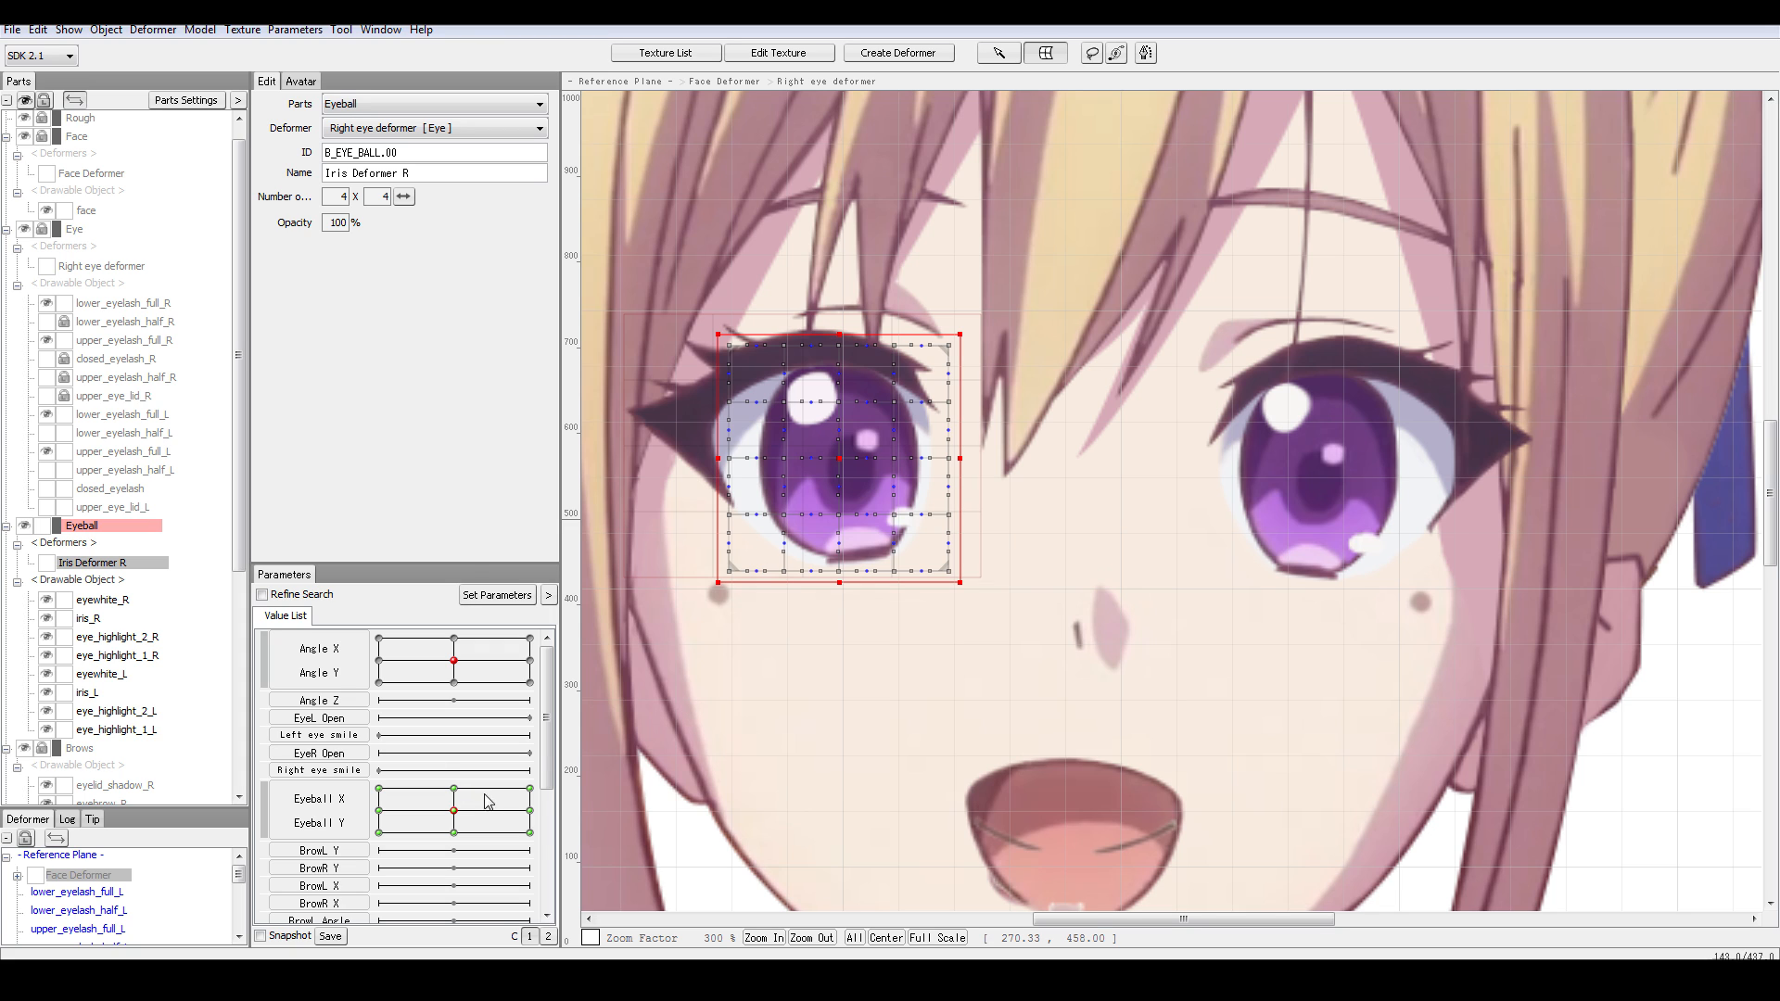
click(470, 817)
drag(470, 817, 453, 810)
- Try to duplicate Iris Deformer R with its contents in the Eyeball part
key(ctrl+v)
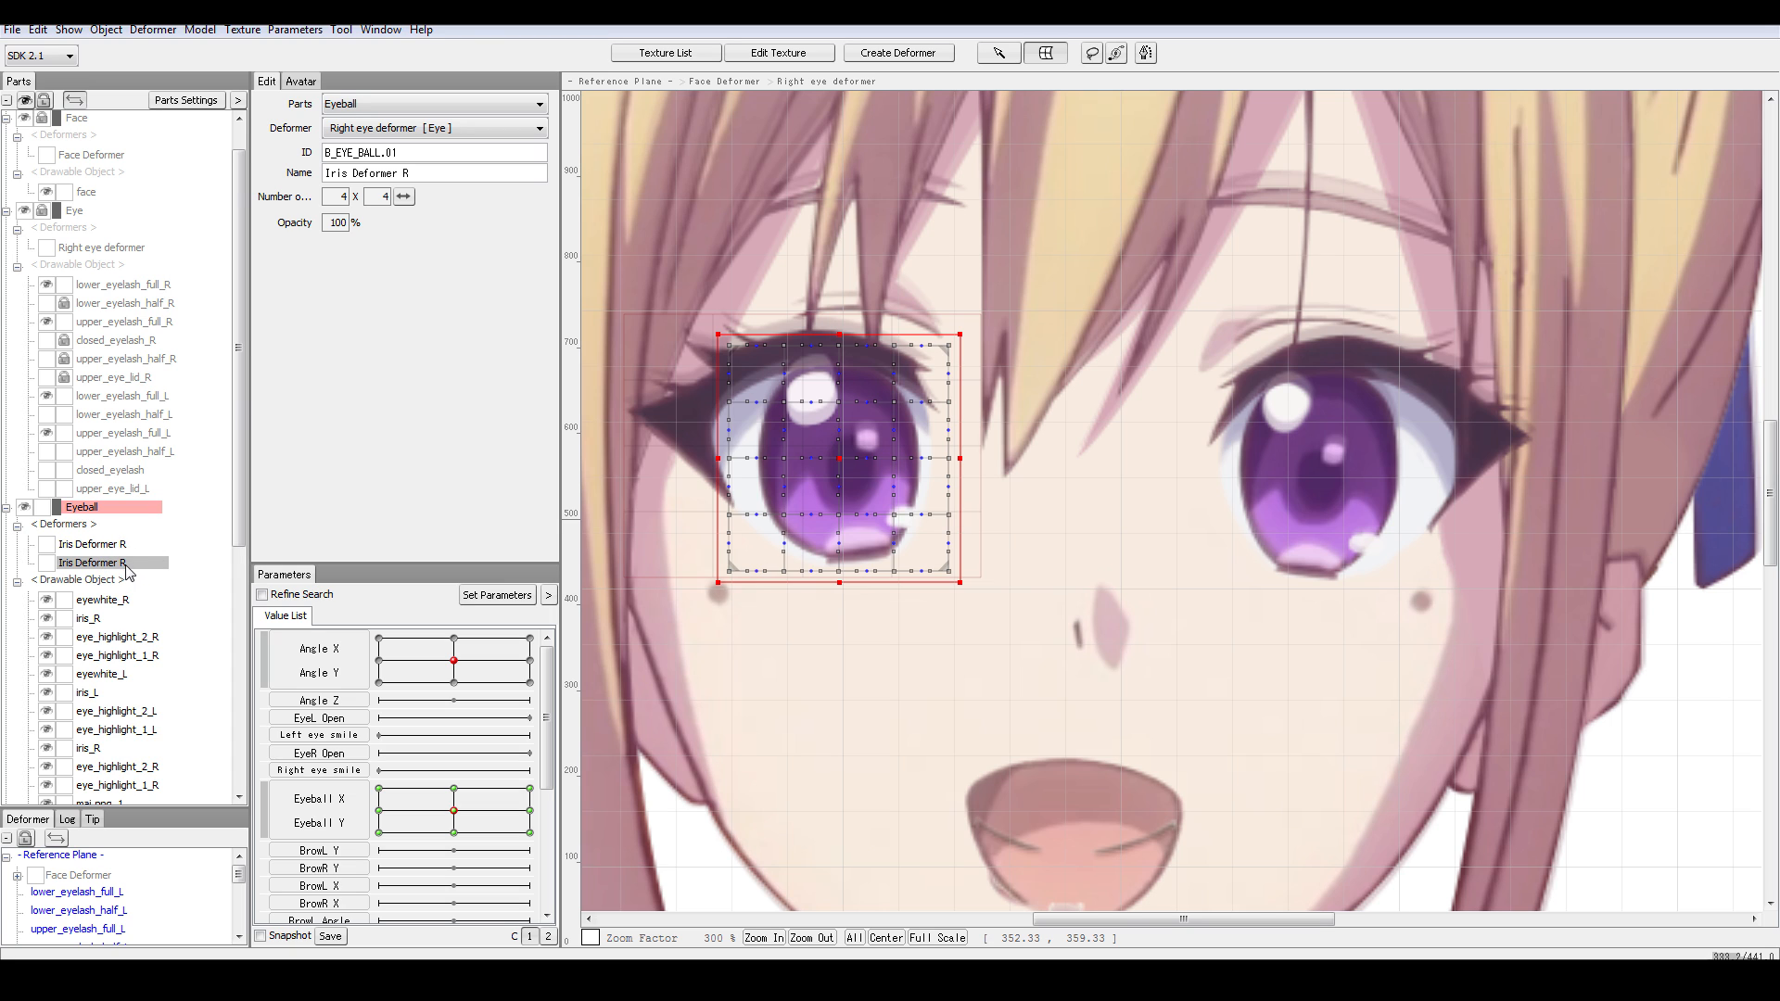
scroll(196, 584, down, 2)
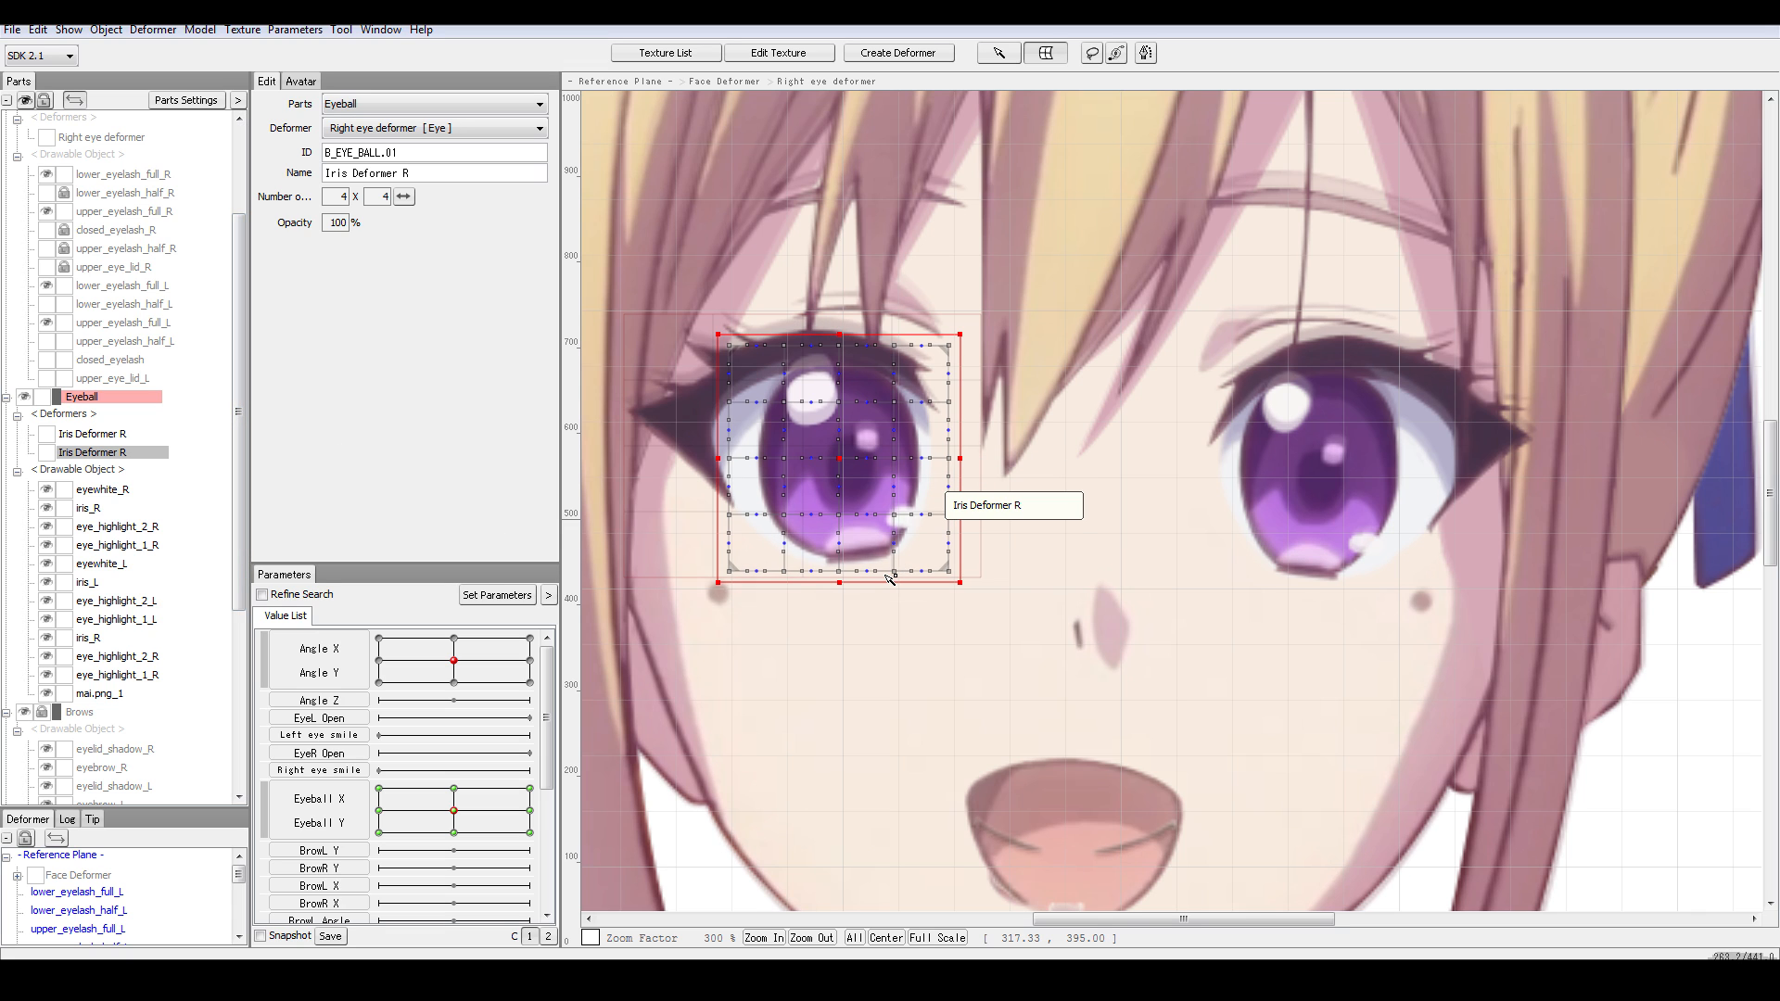
scroll(104, 619, down, 5)
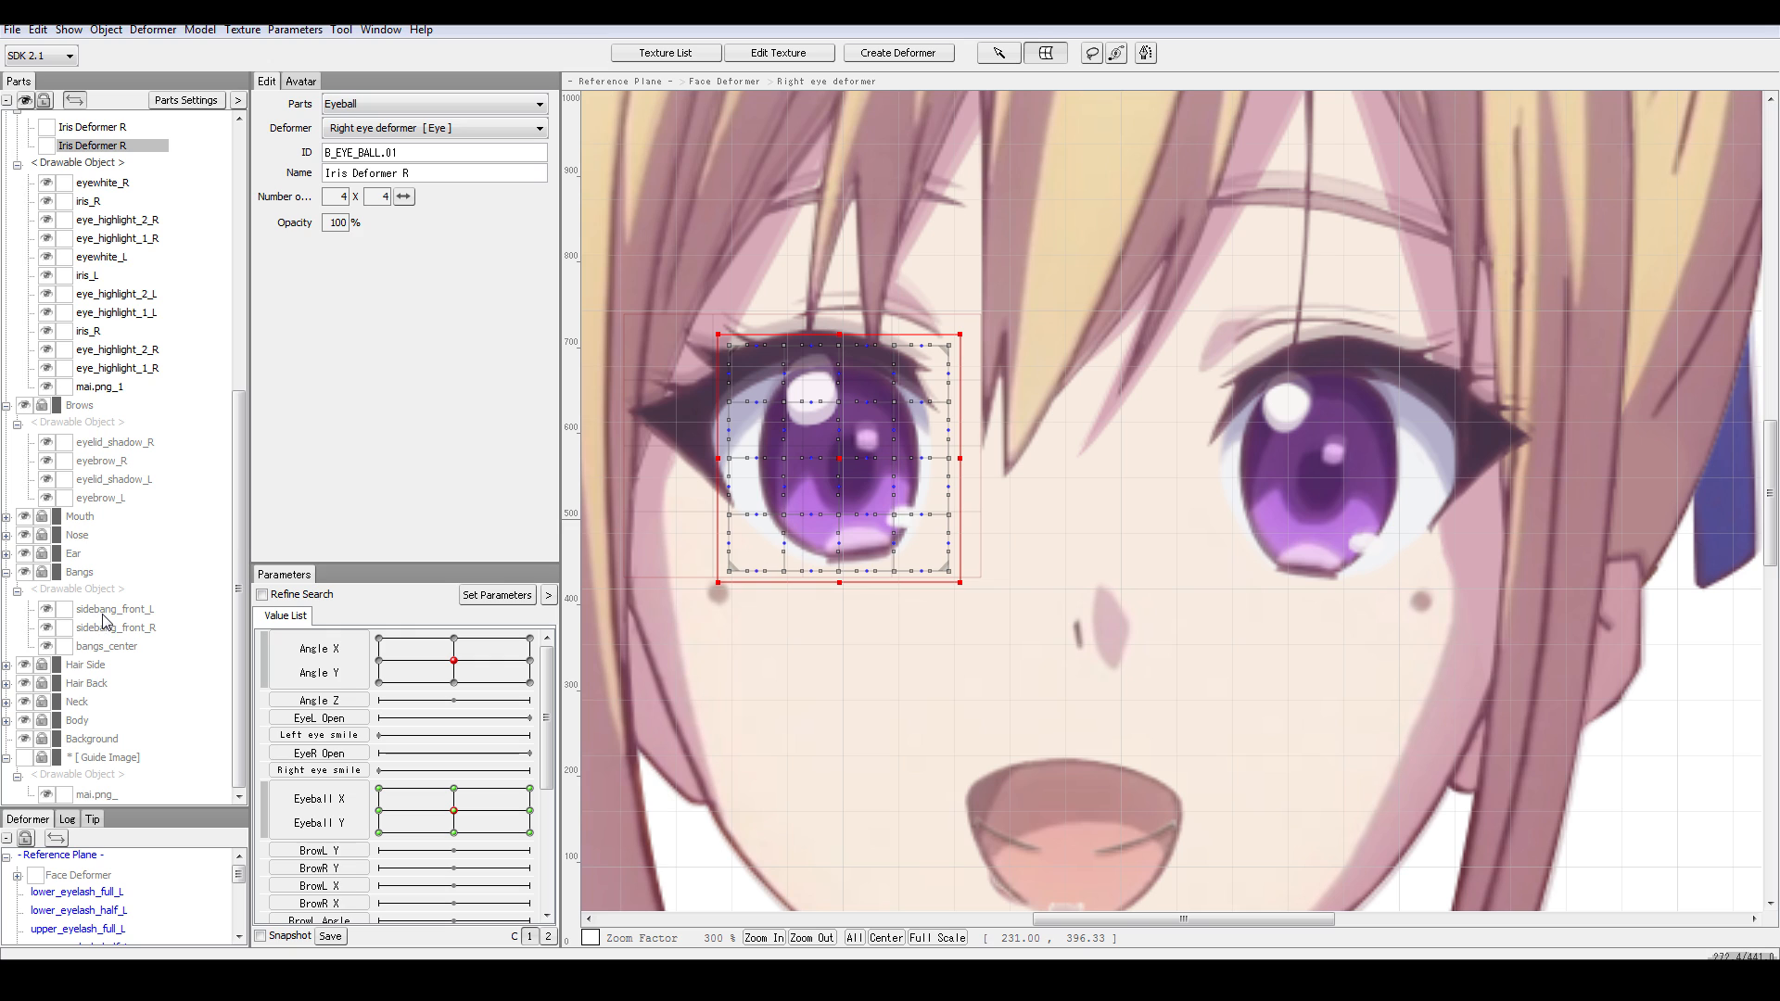
- Unlock the [Guide Image] part and try to reassign mai.png_ from Iris Deformer R to the Reference Plane
click(95, 797)
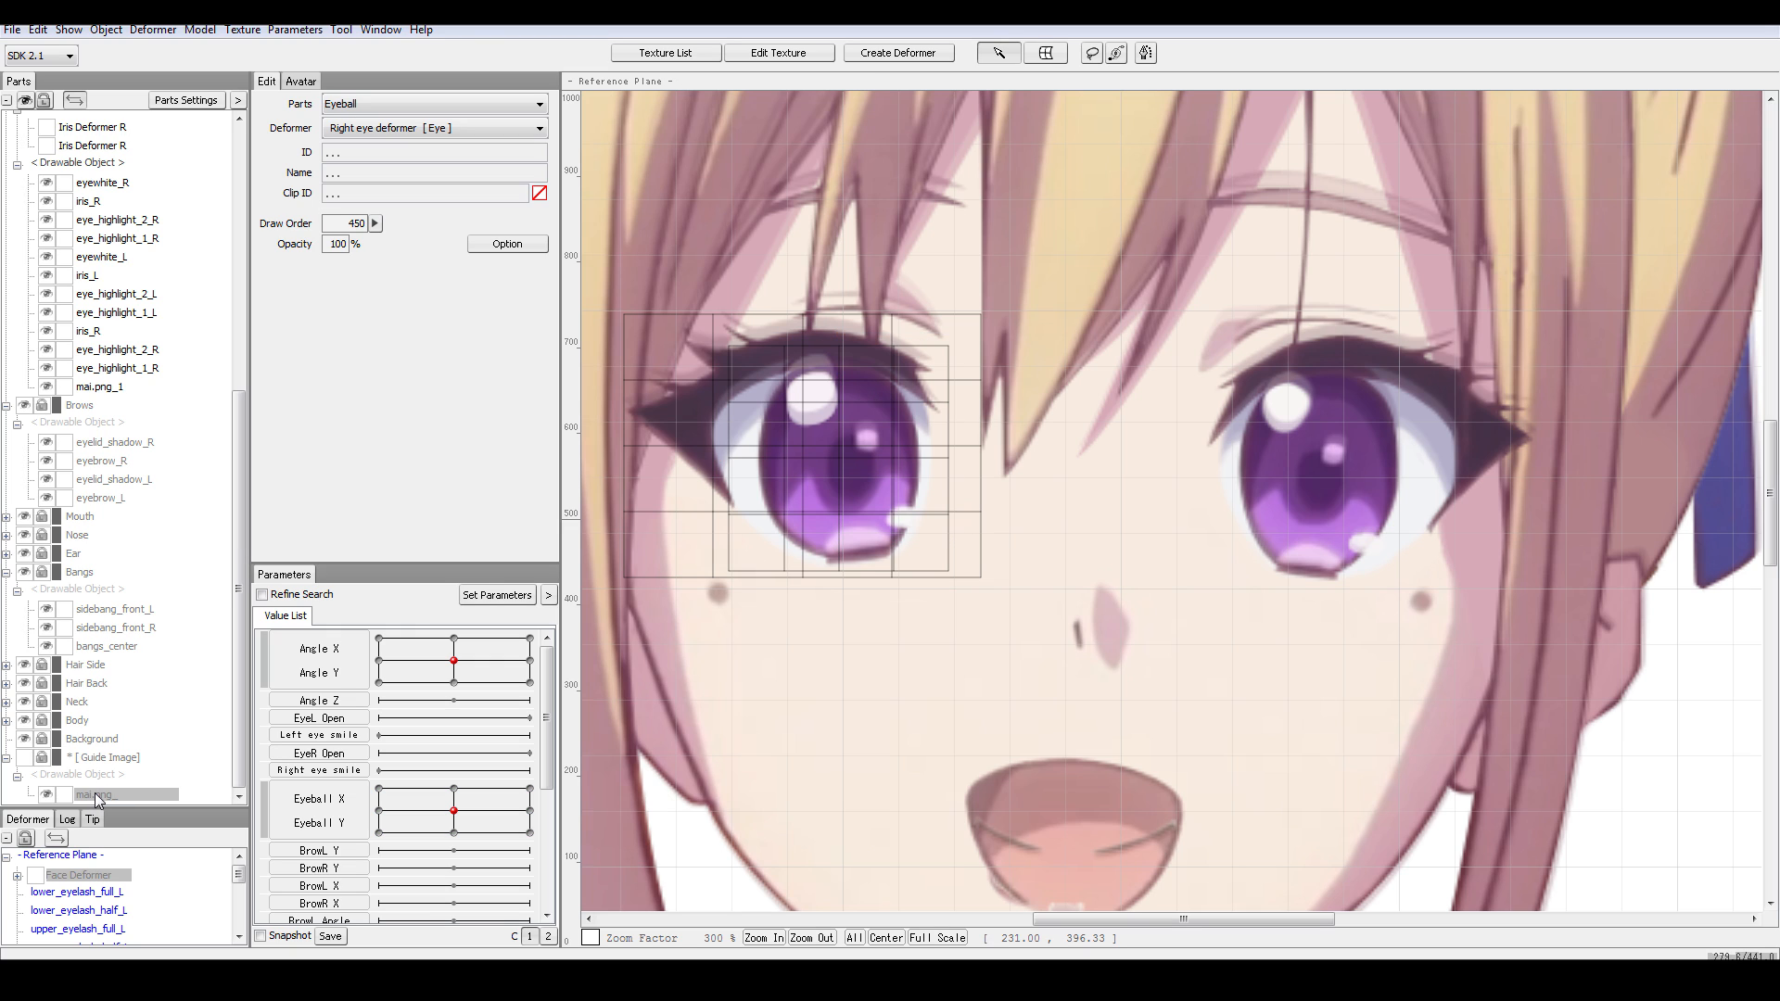
click(103, 764)
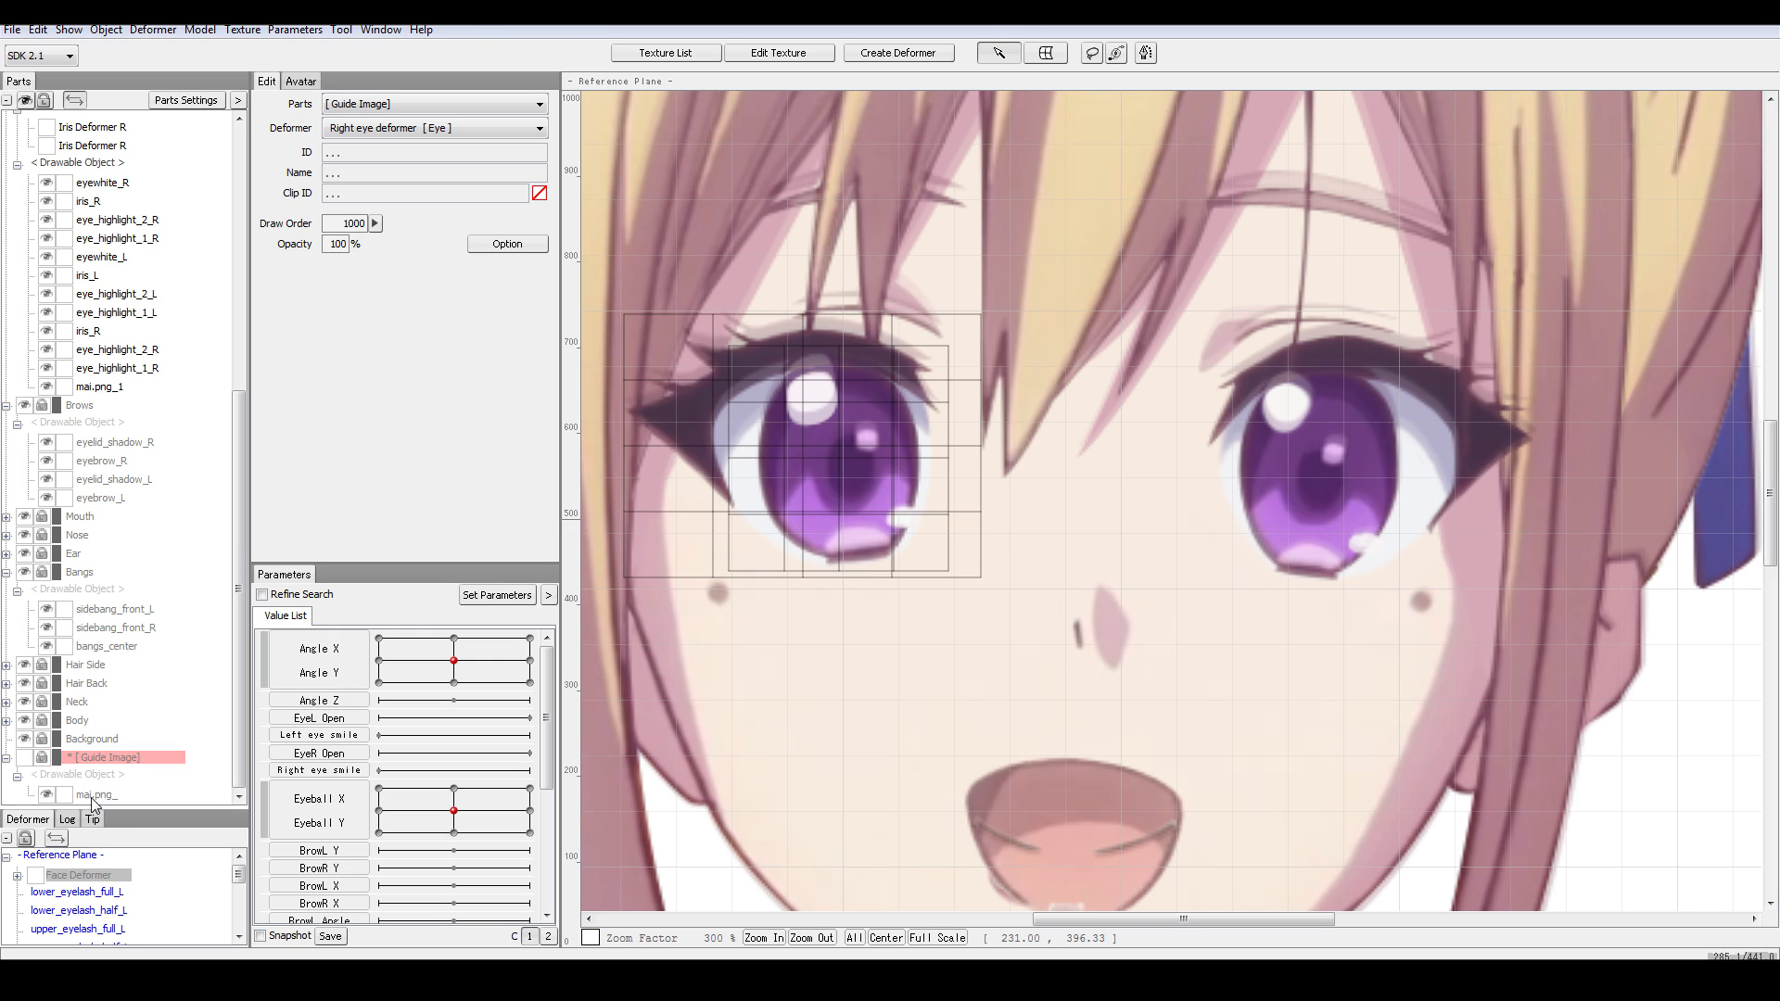
click(102, 794)
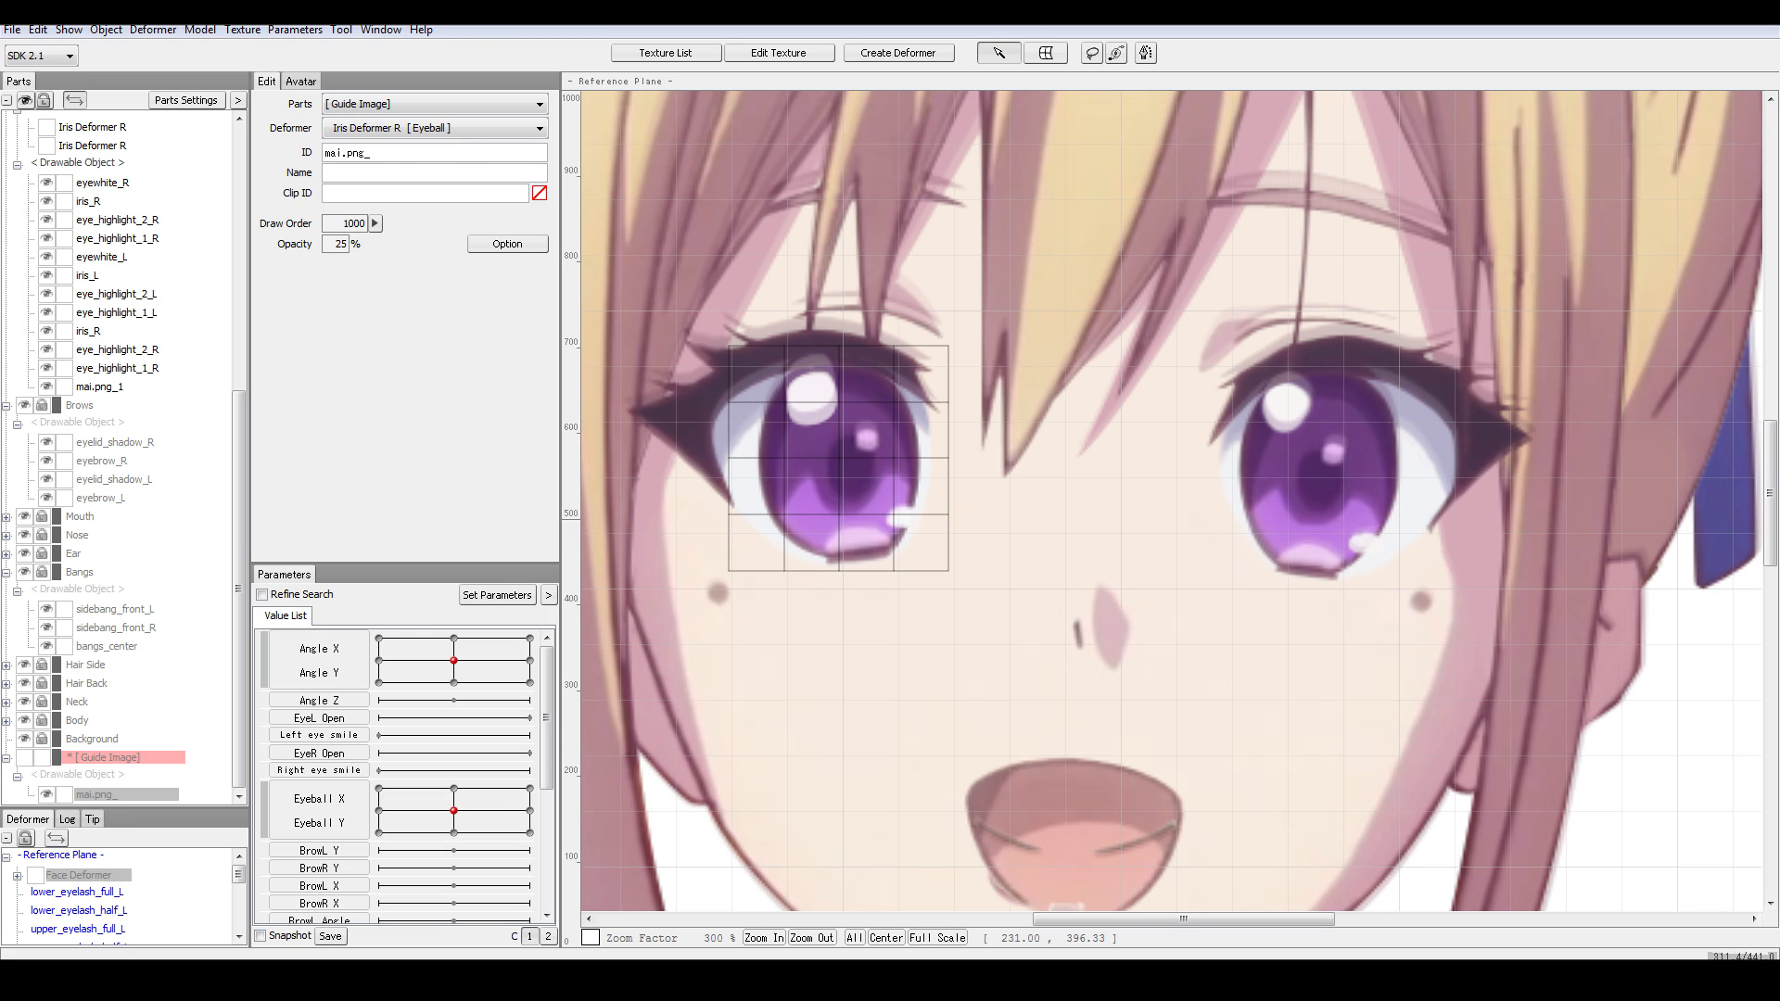
click(453, 135)
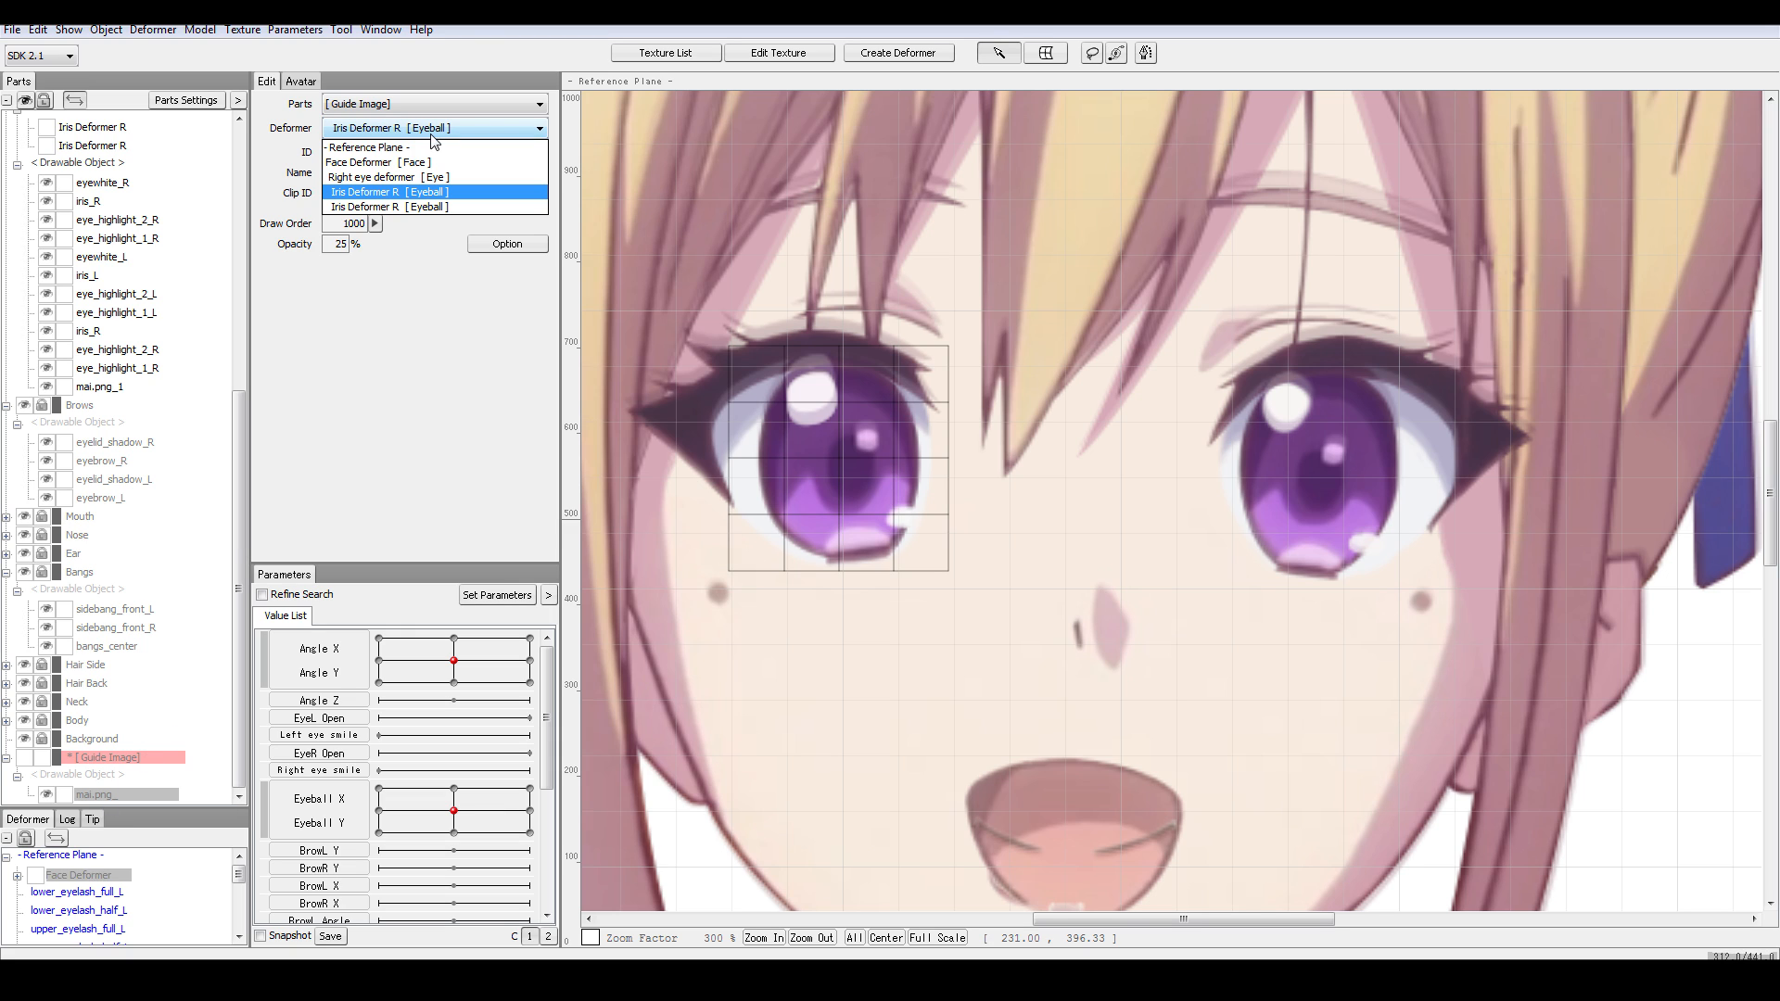
click(373, 146)
- Undo the guide image's deformer change and the duplication of Iris Deformer R
key(ctrl+z)
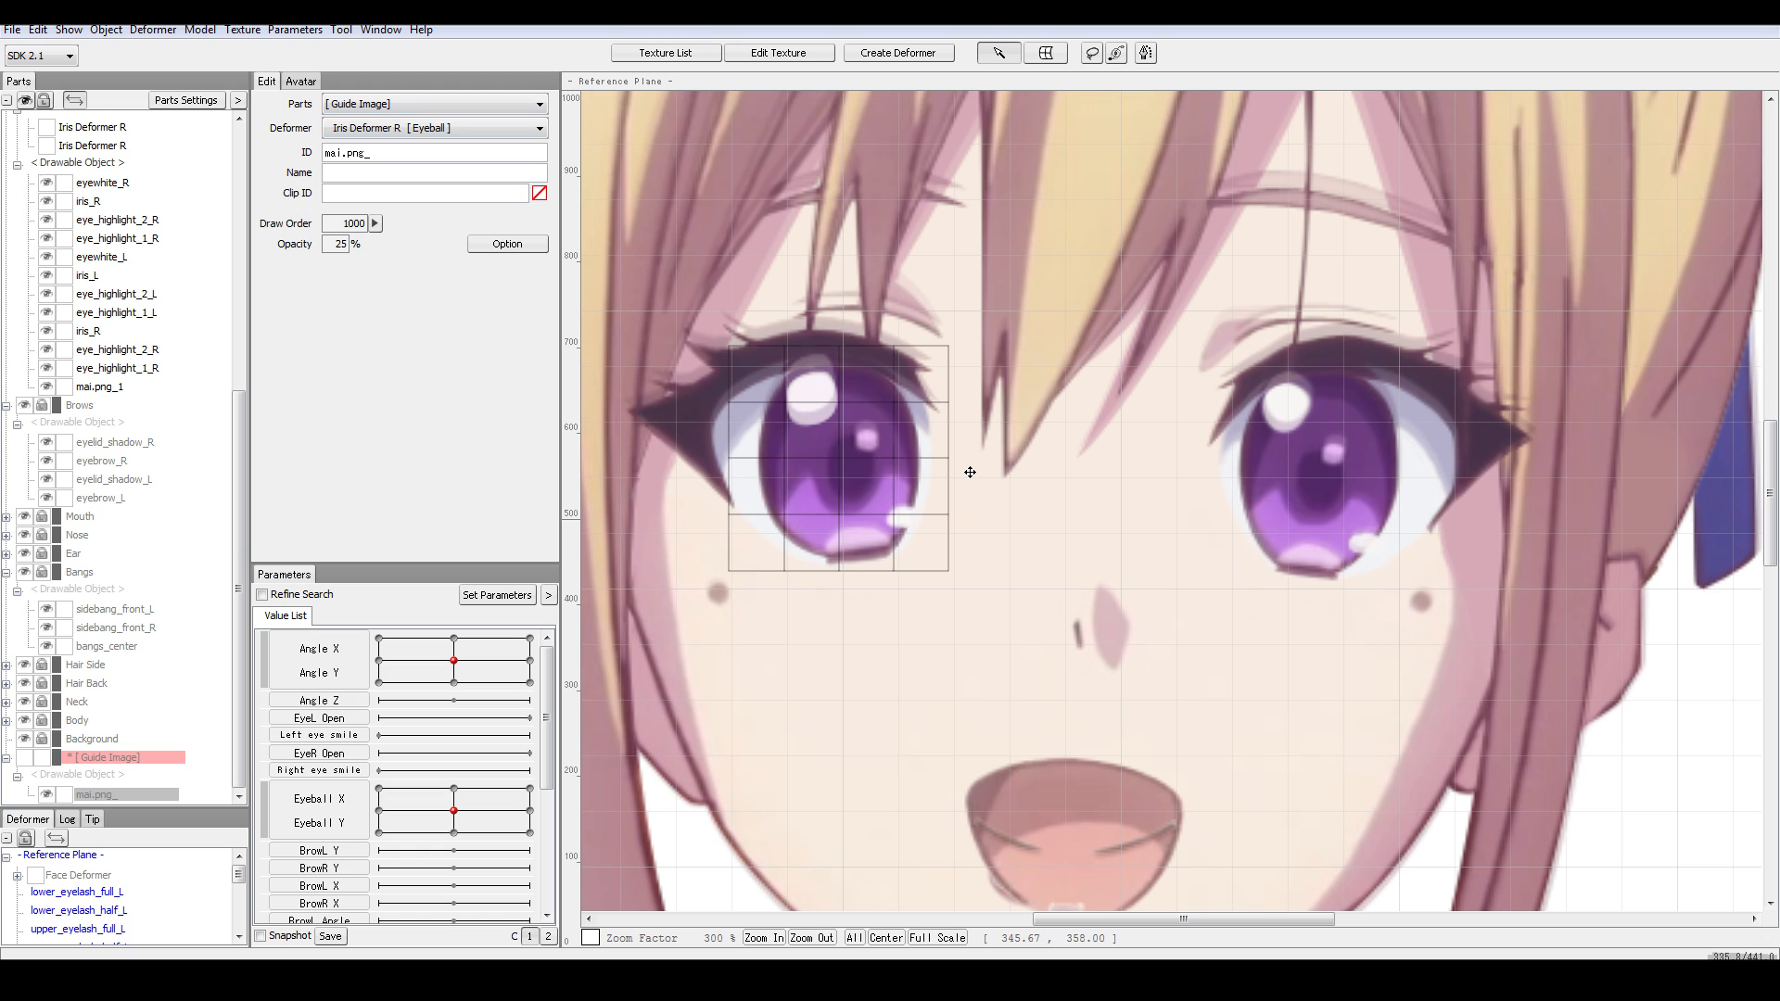
click(969, 472)
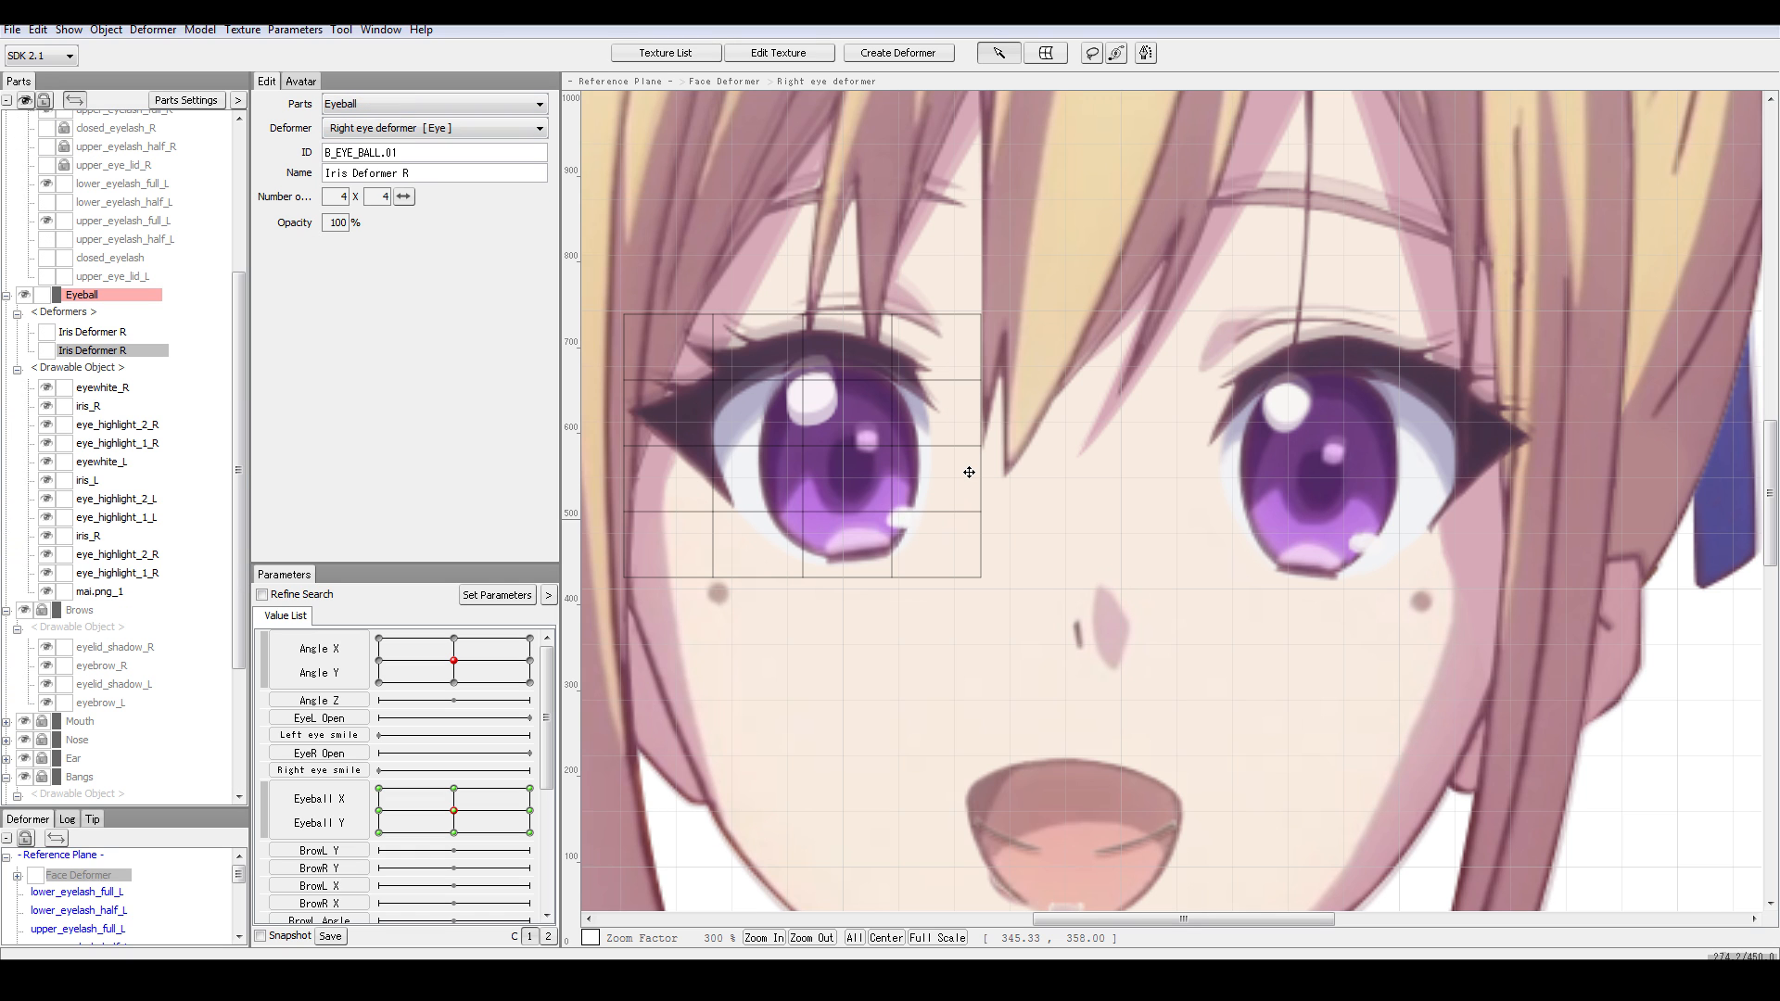
key(ctrl+z)
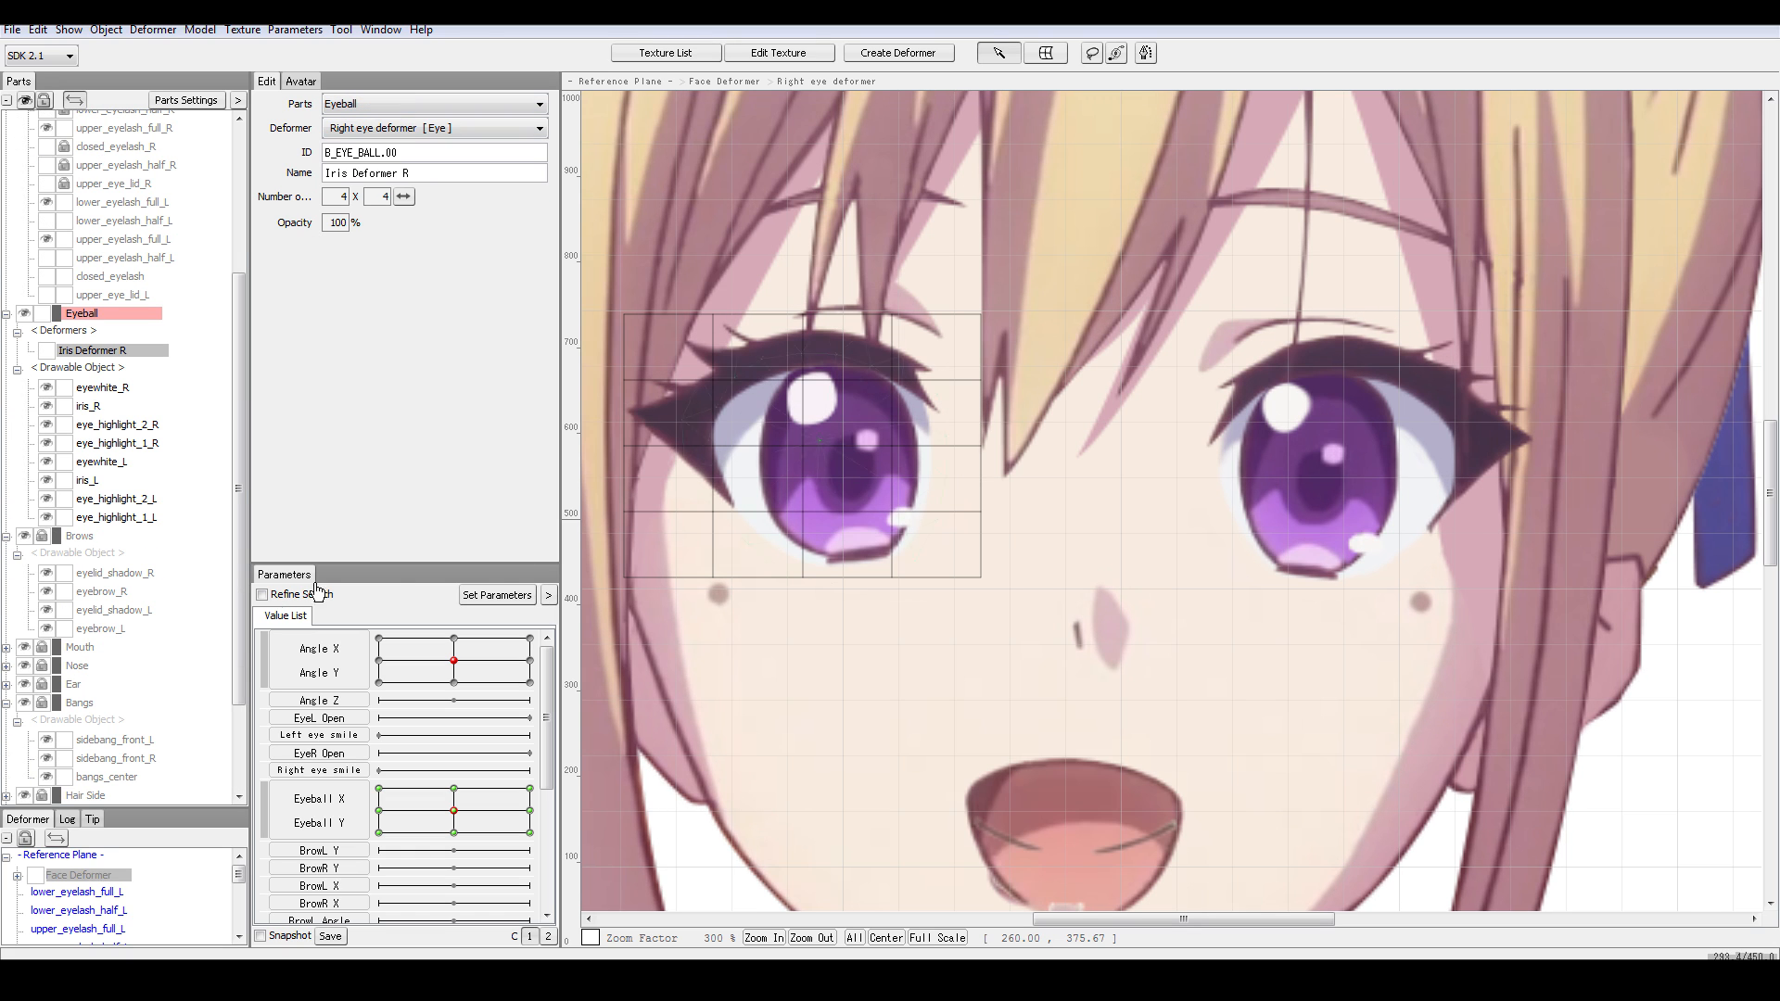
- Set the deformer of mai.png_ to the Reference Plane, leaving the [Guide Image] part visible and locked
scroll(146, 661, down, 3)
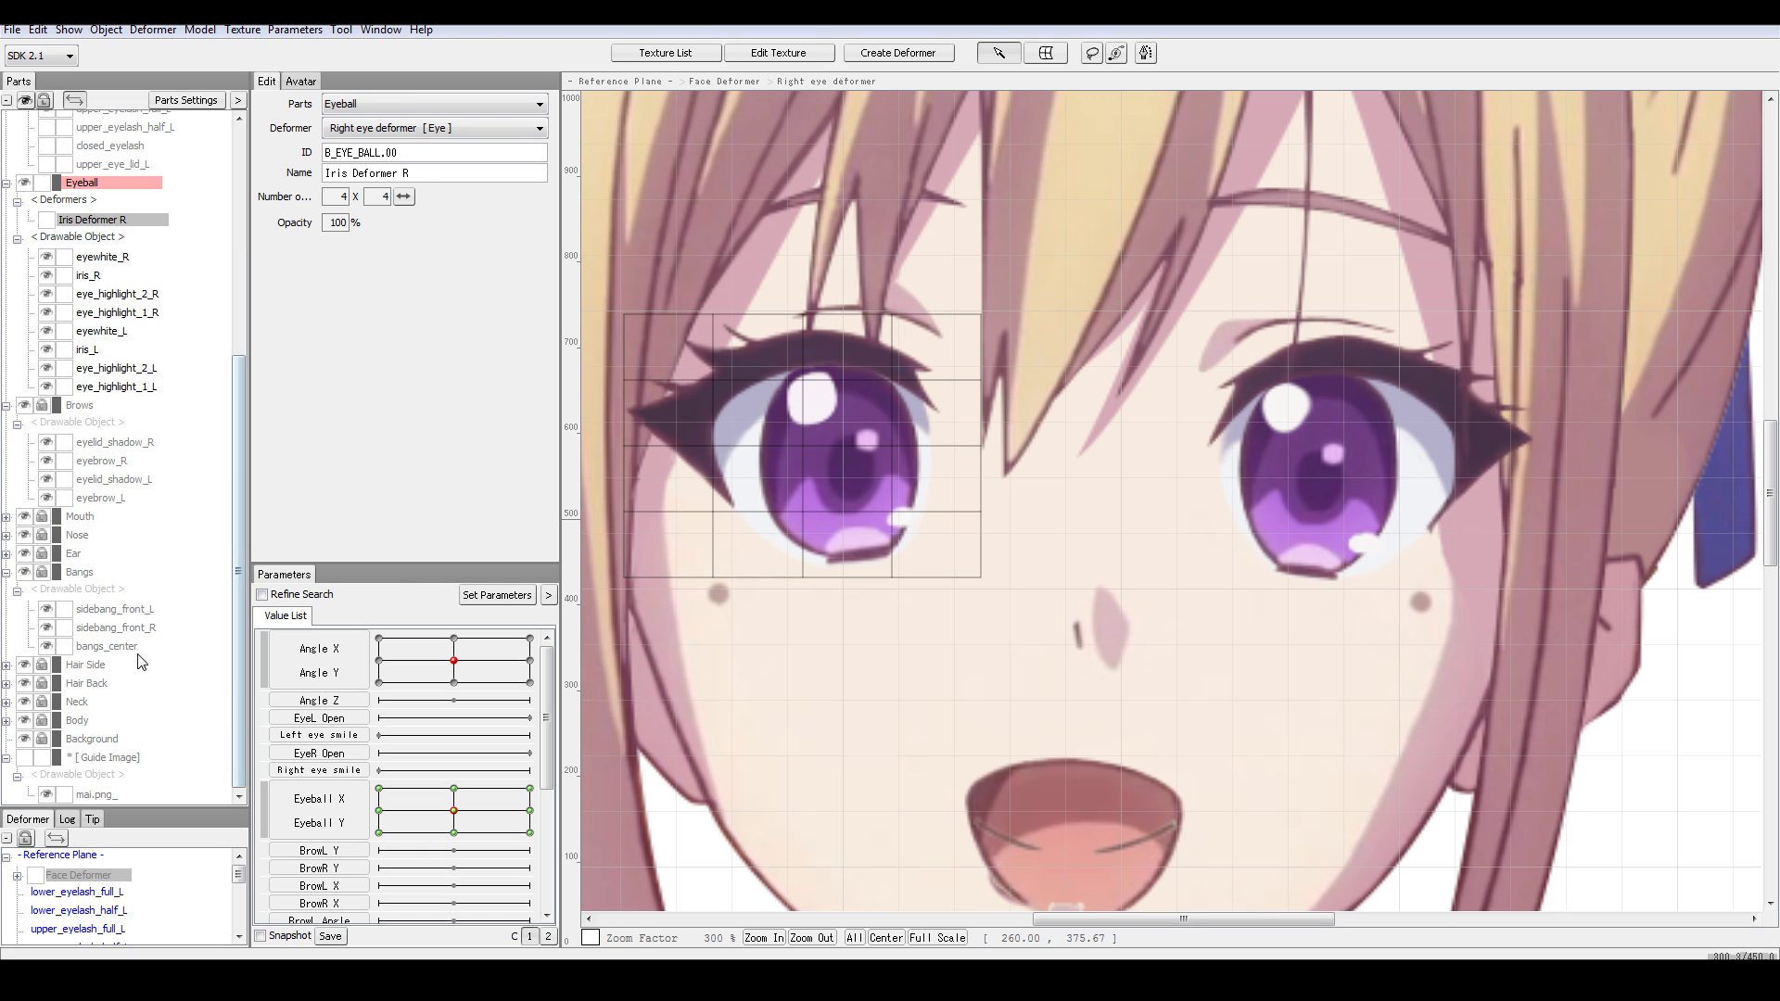
click(100, 795)
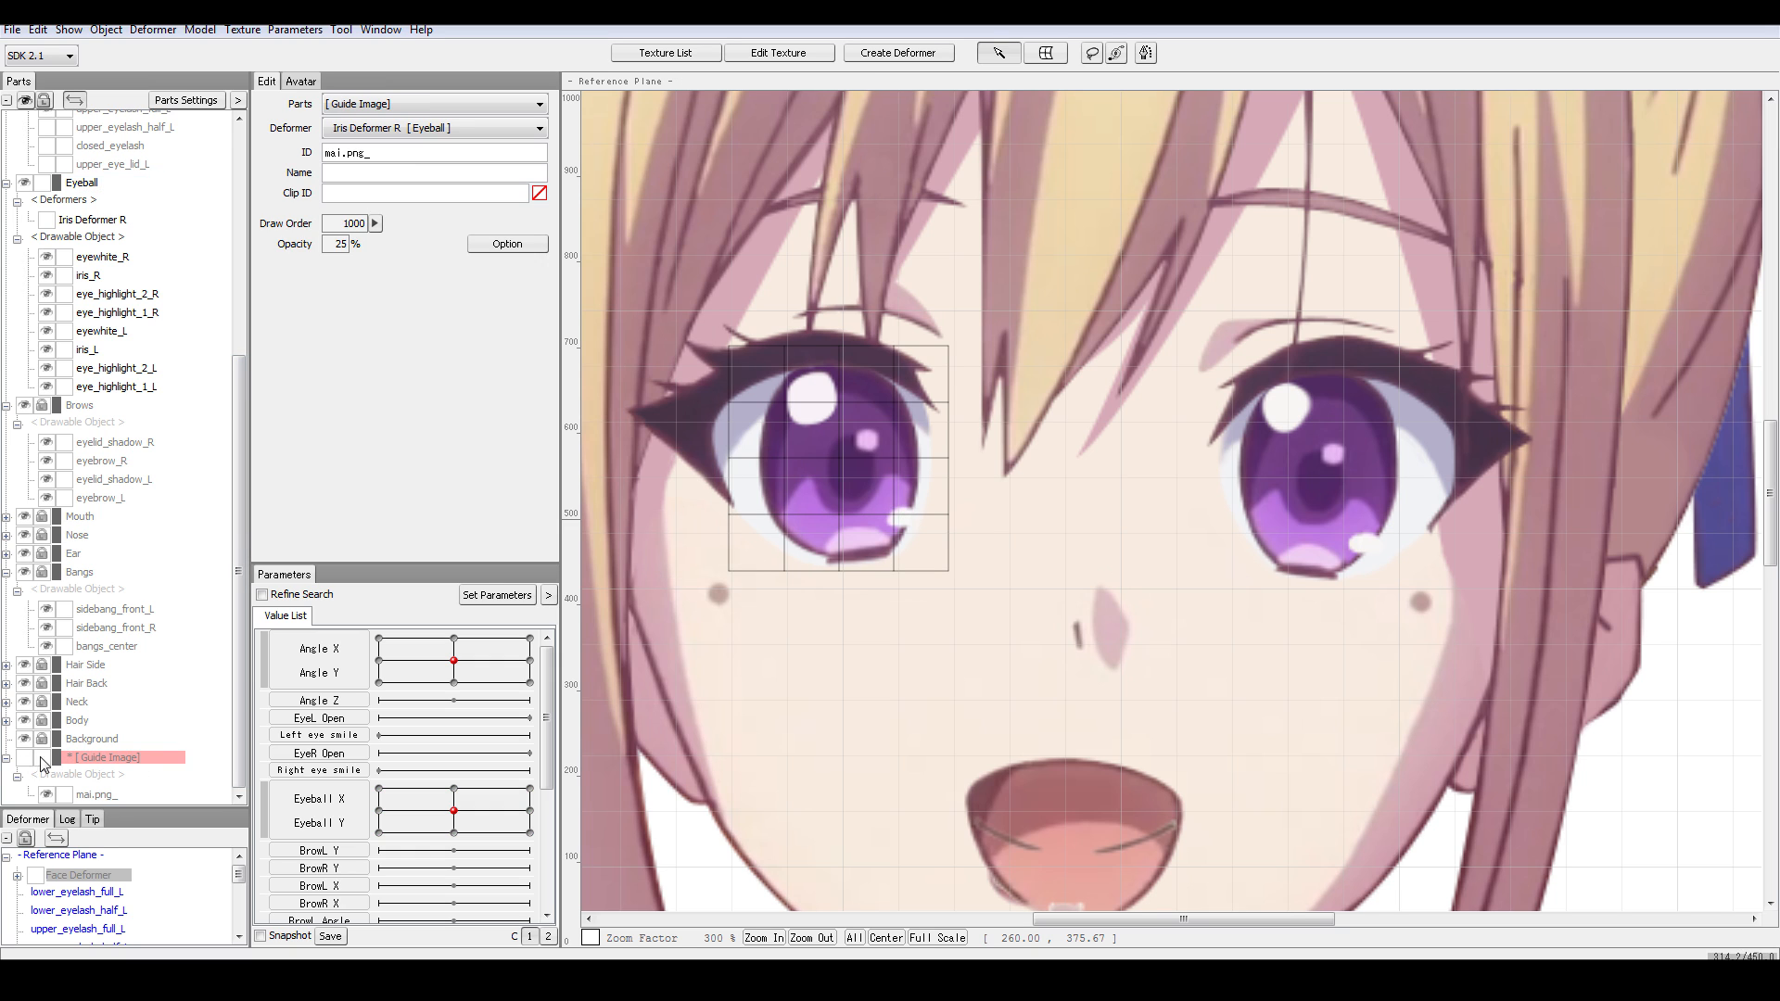
click(100, 760)
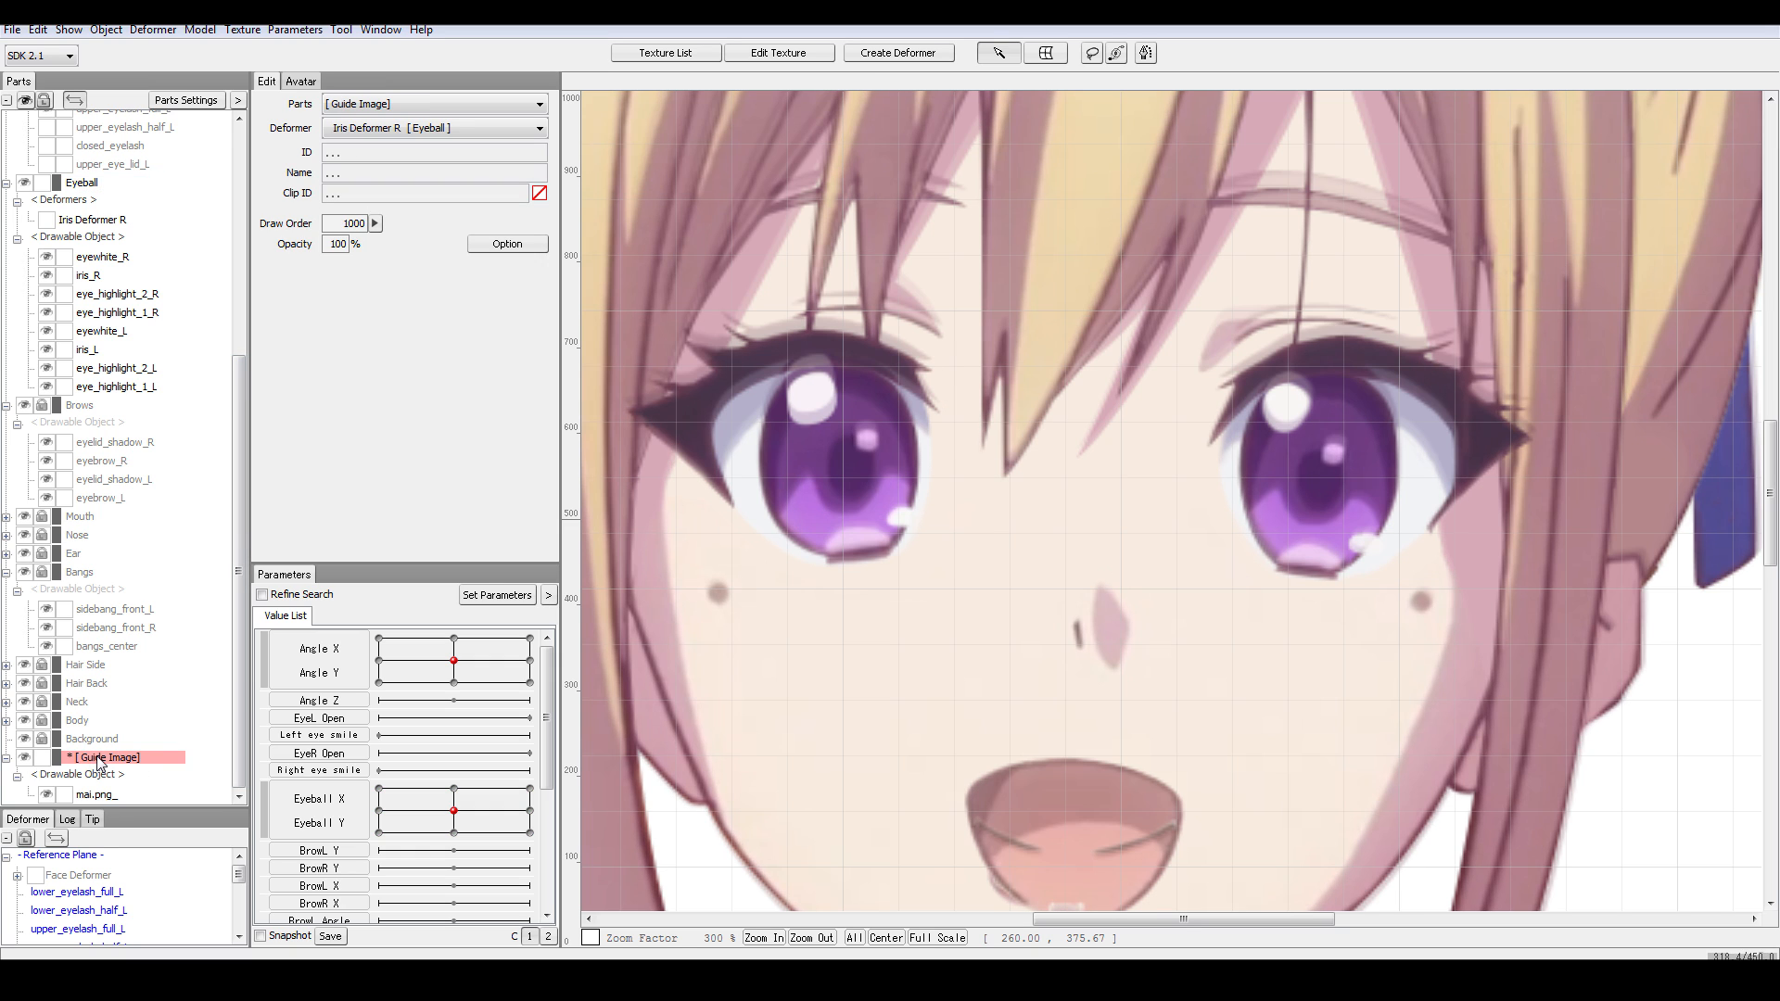
click(437, 129)
click(398, 149)
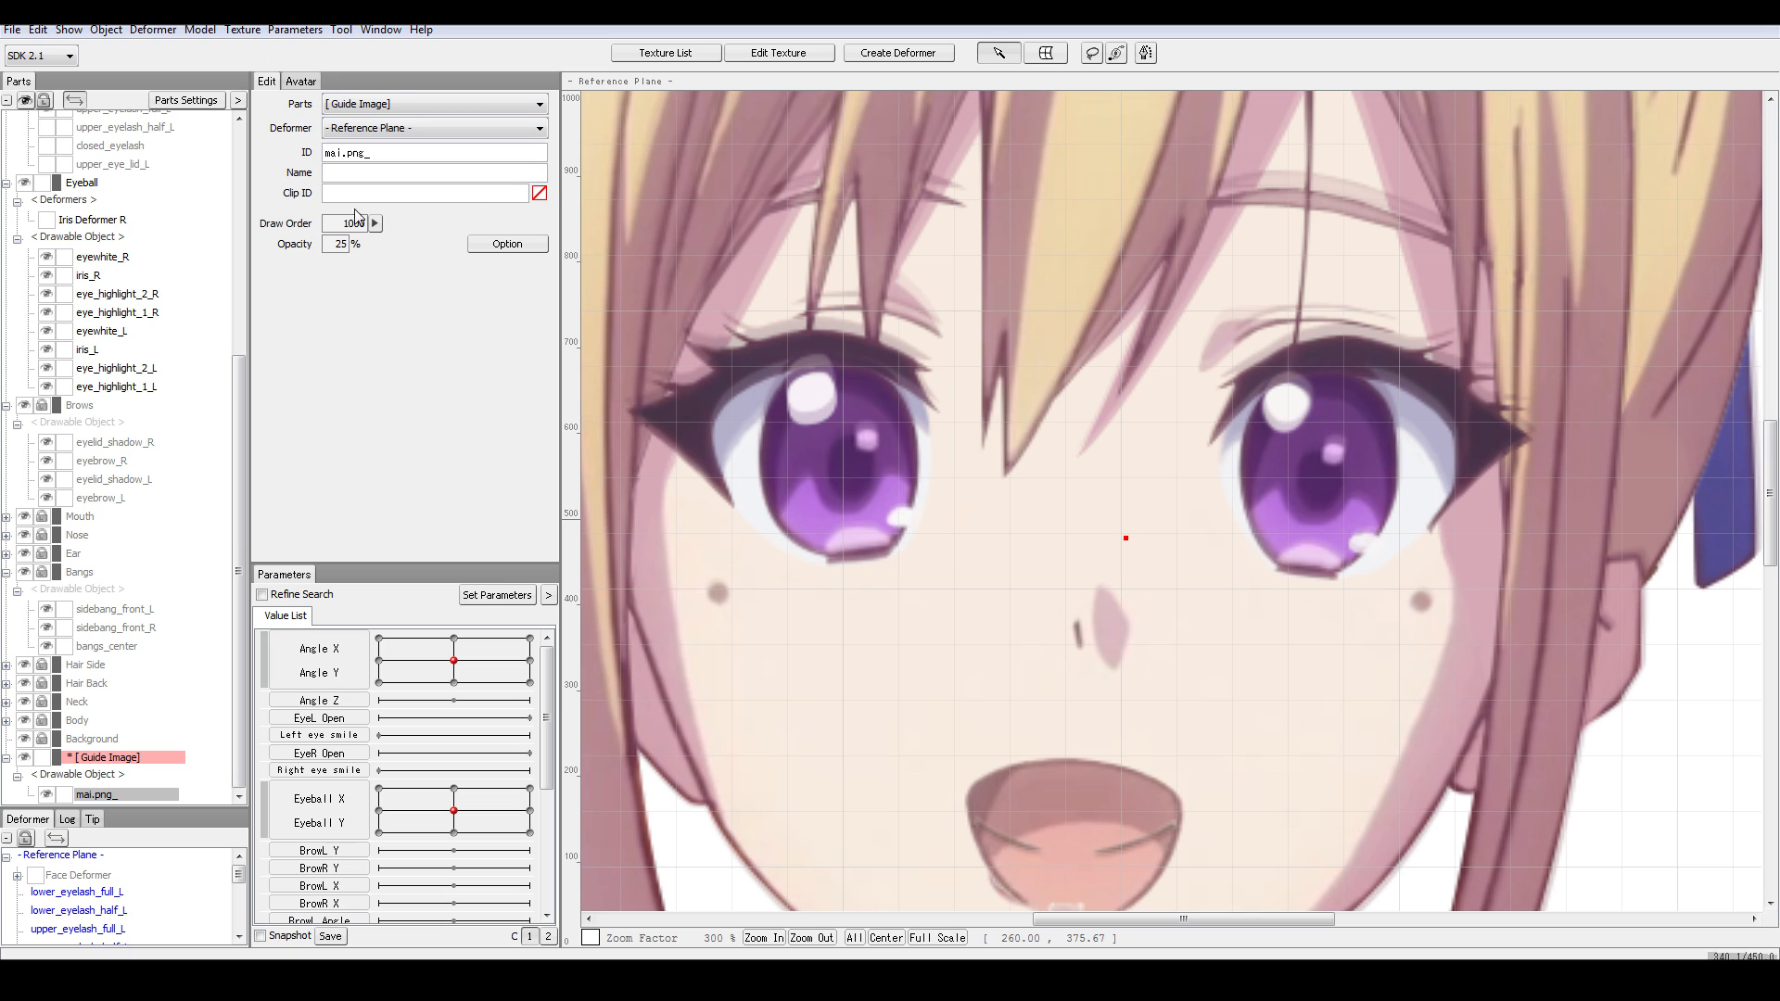
click(46, 758)
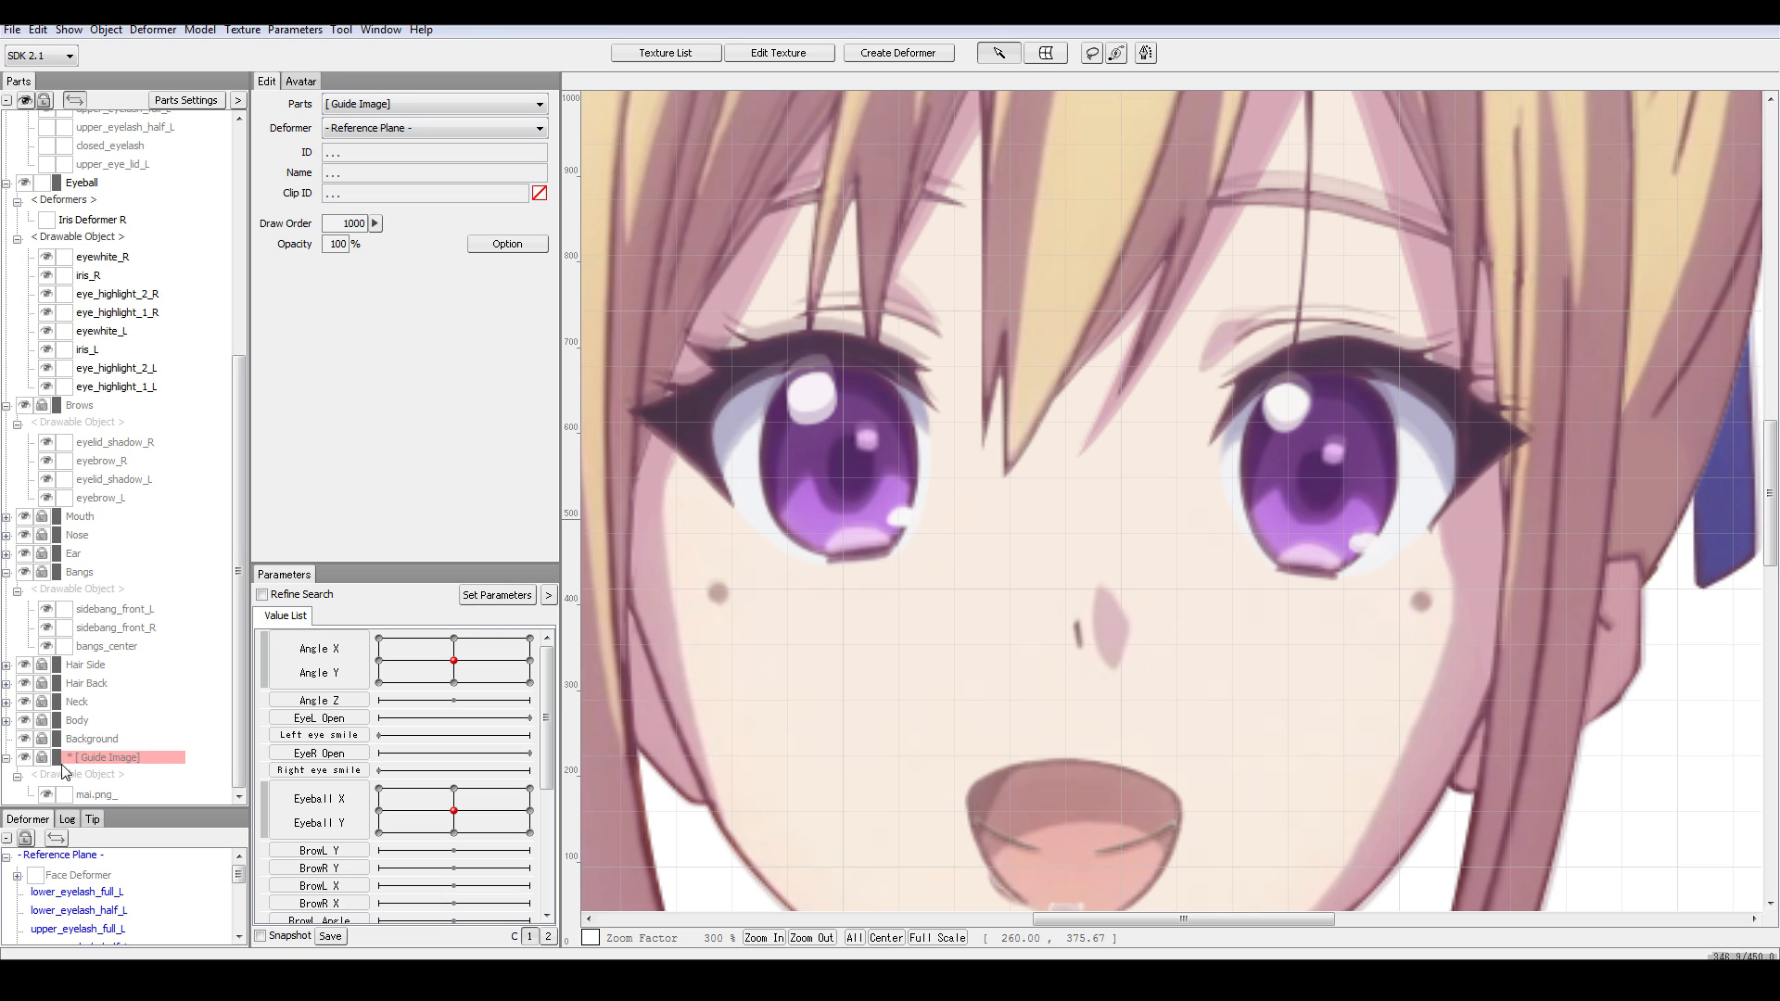
key(Up)
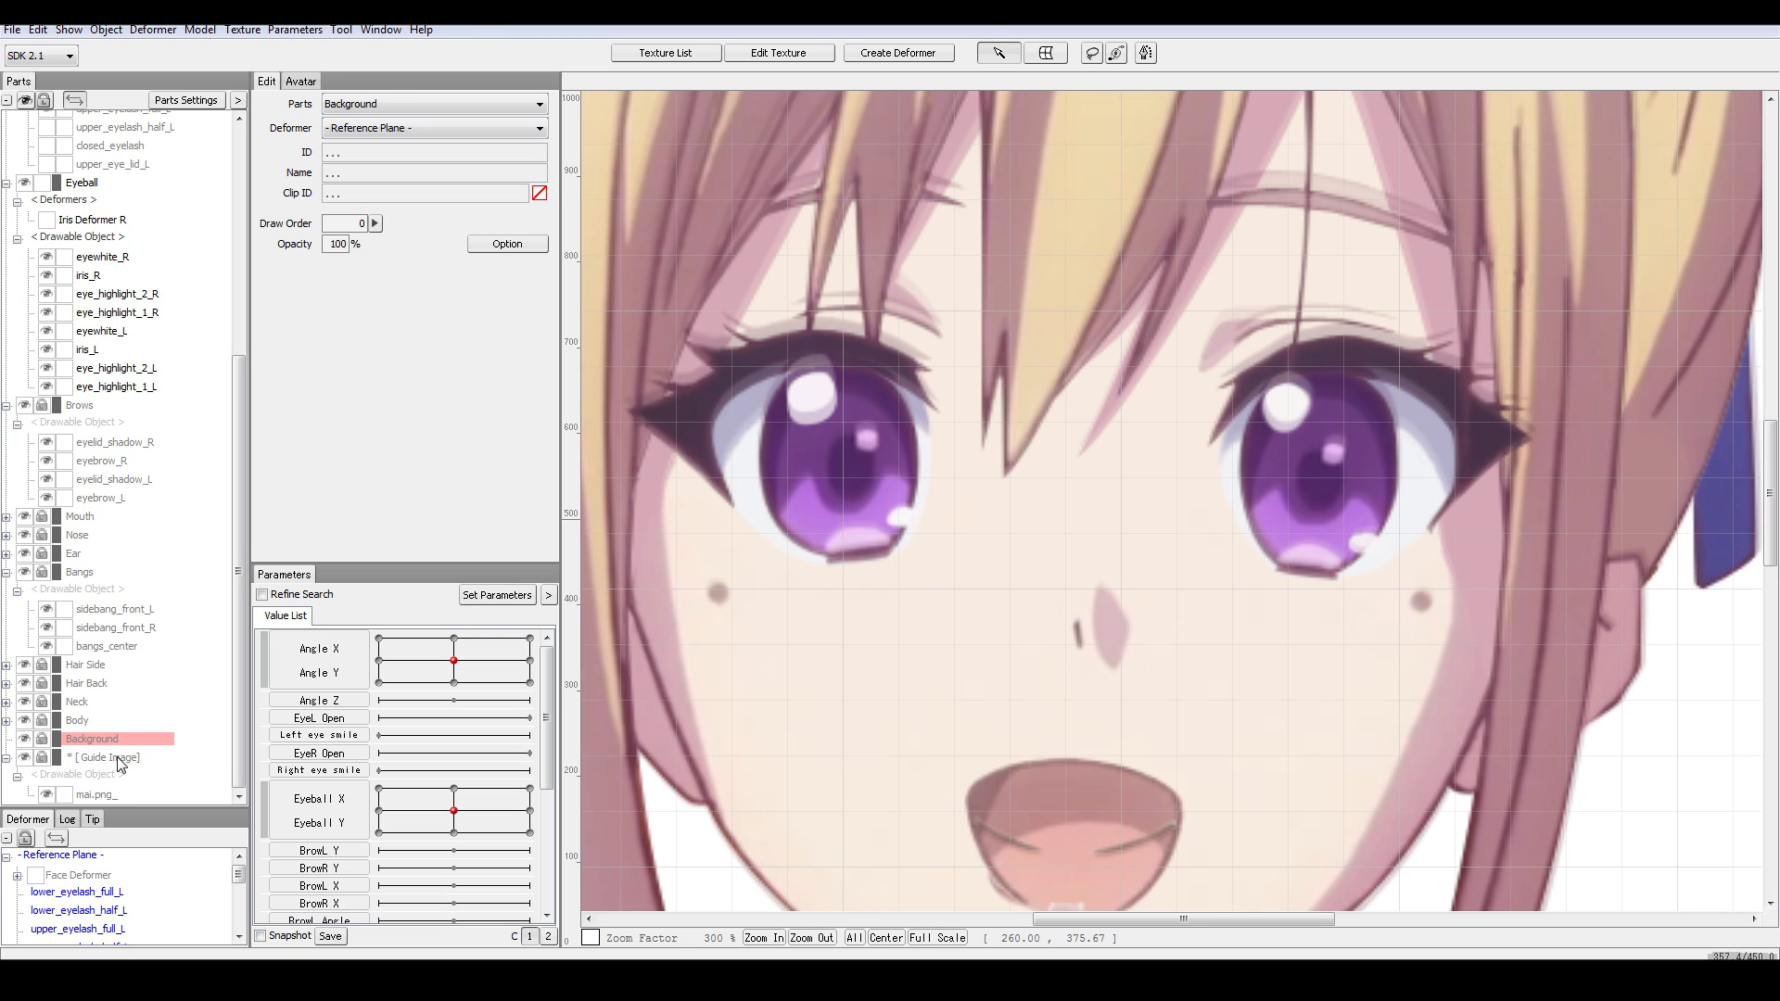
- Check the deformer assignment of mai.png_, then leave the [Guide Image] part locked and hidden
click(121, 760)
click(84, 795)
click(48, 760)
click(78, 796)
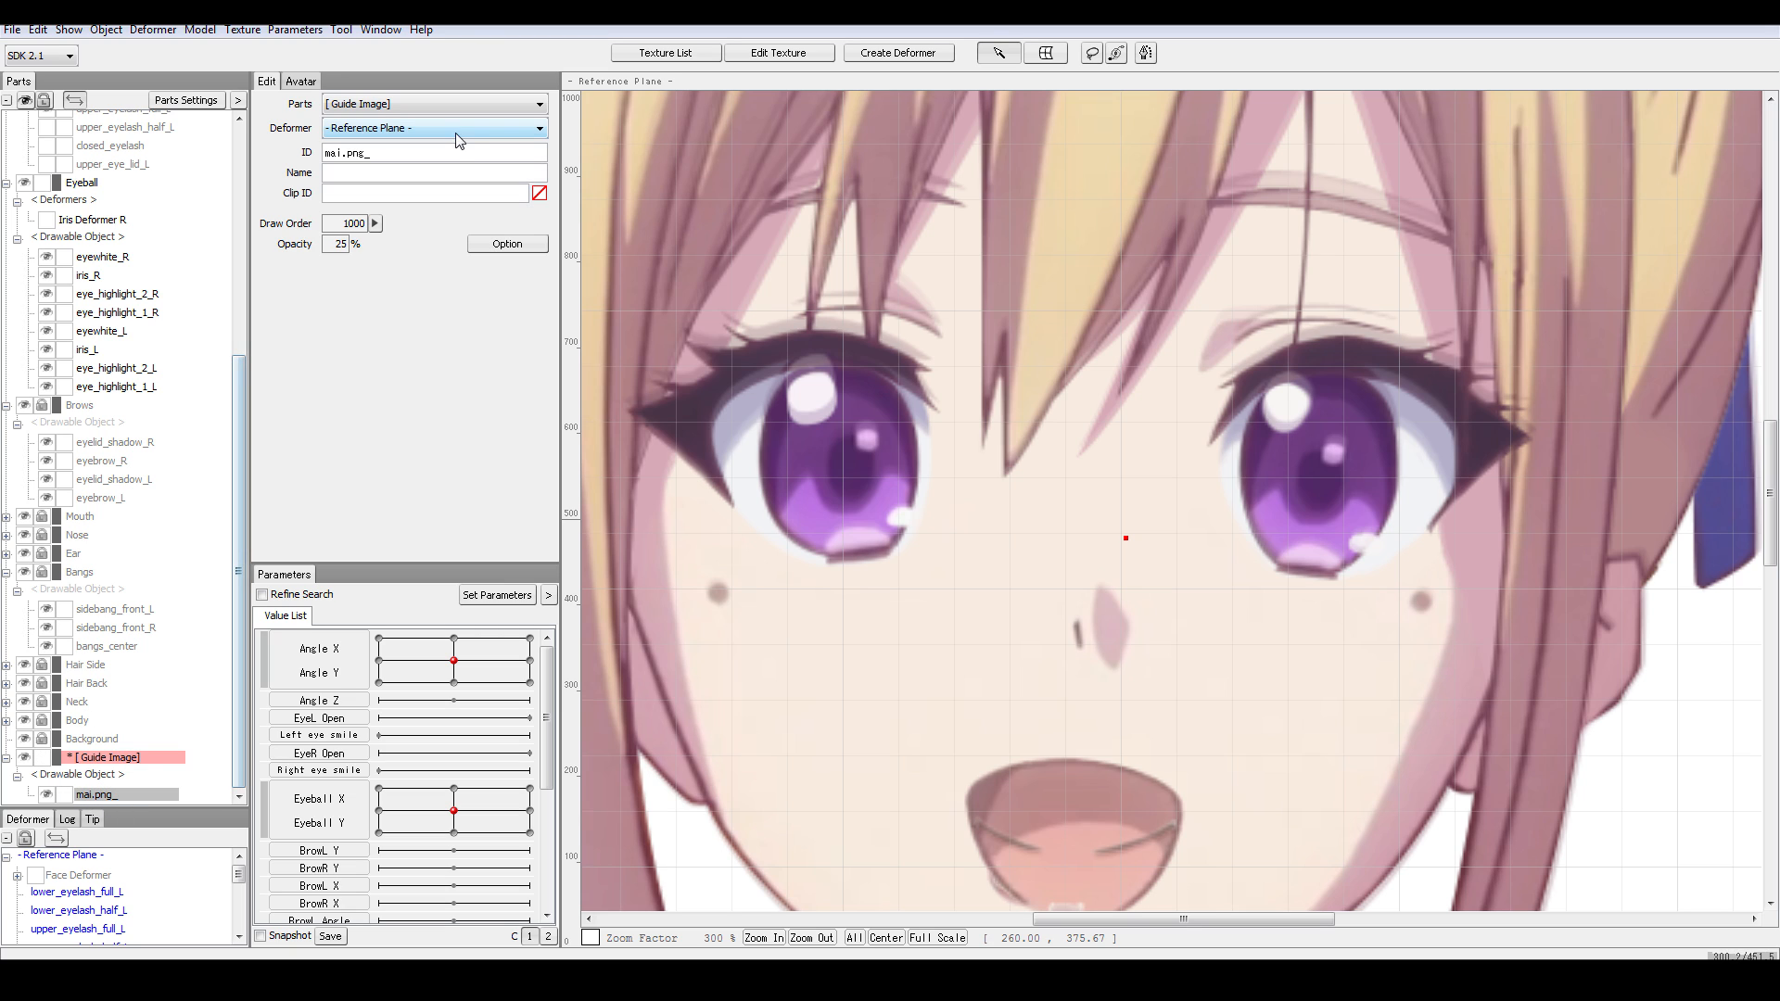
click(42, 759)
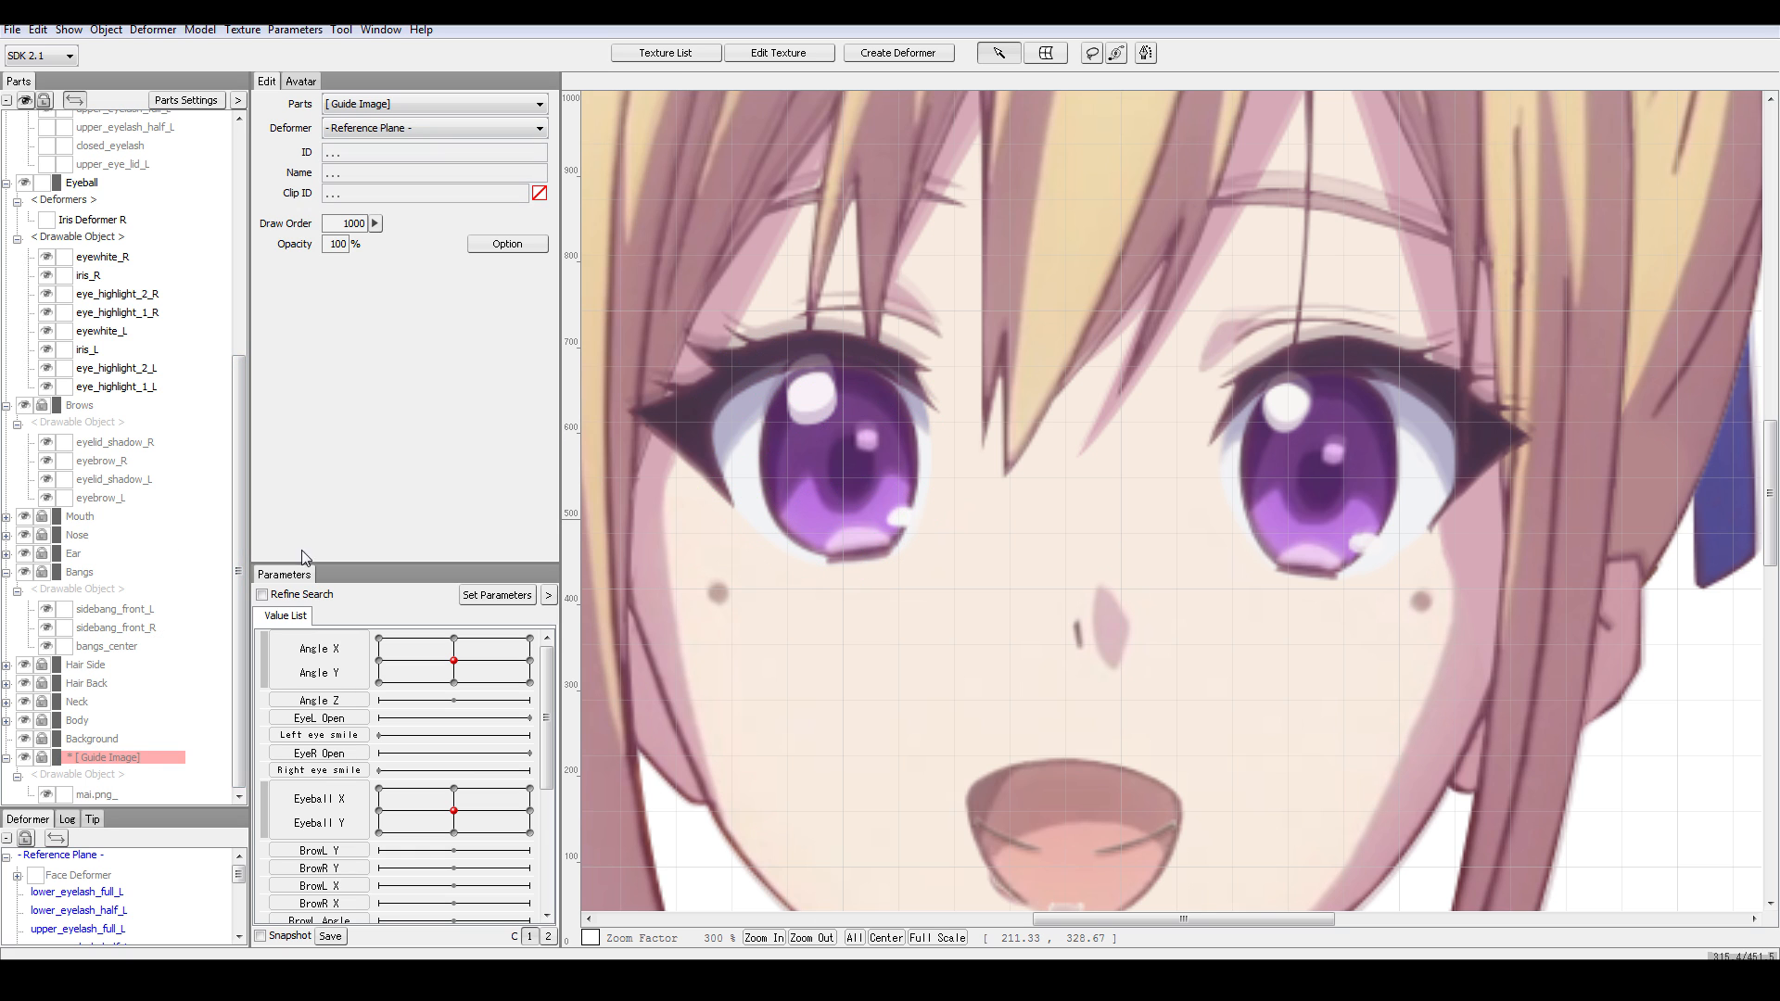
scroll(1012, 517, down, 1)
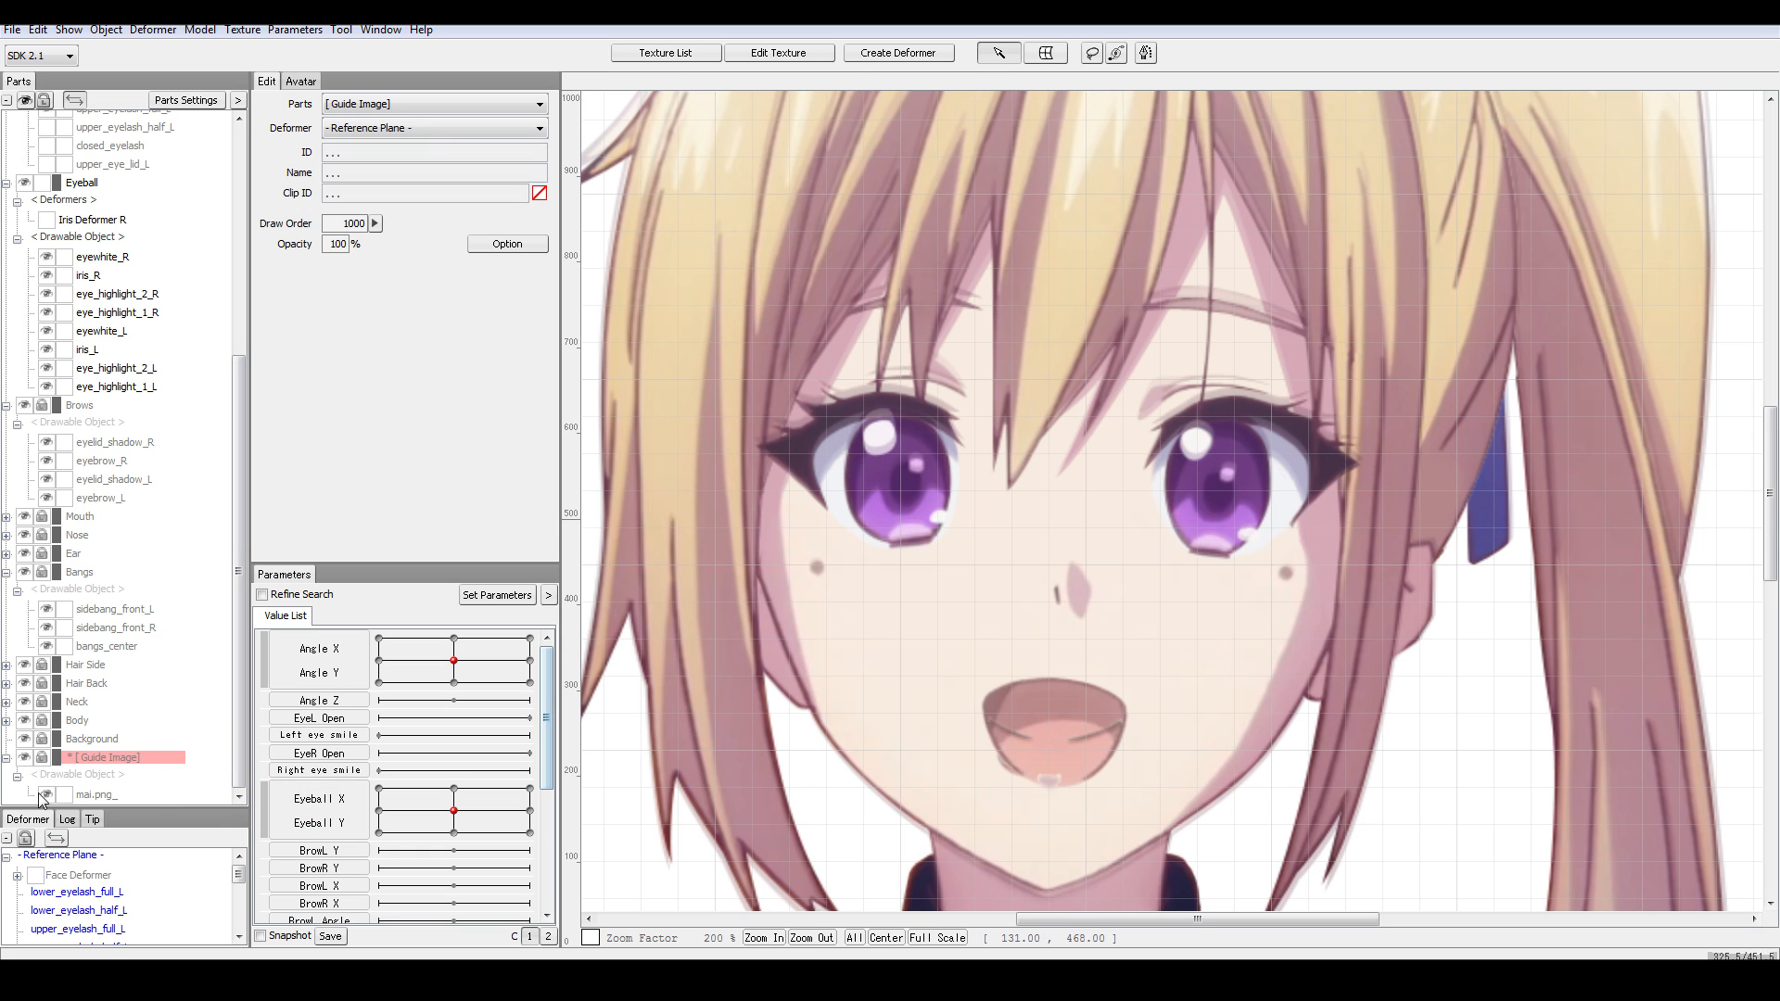
click(24, 757)
scroll(825, 500, up, 1)
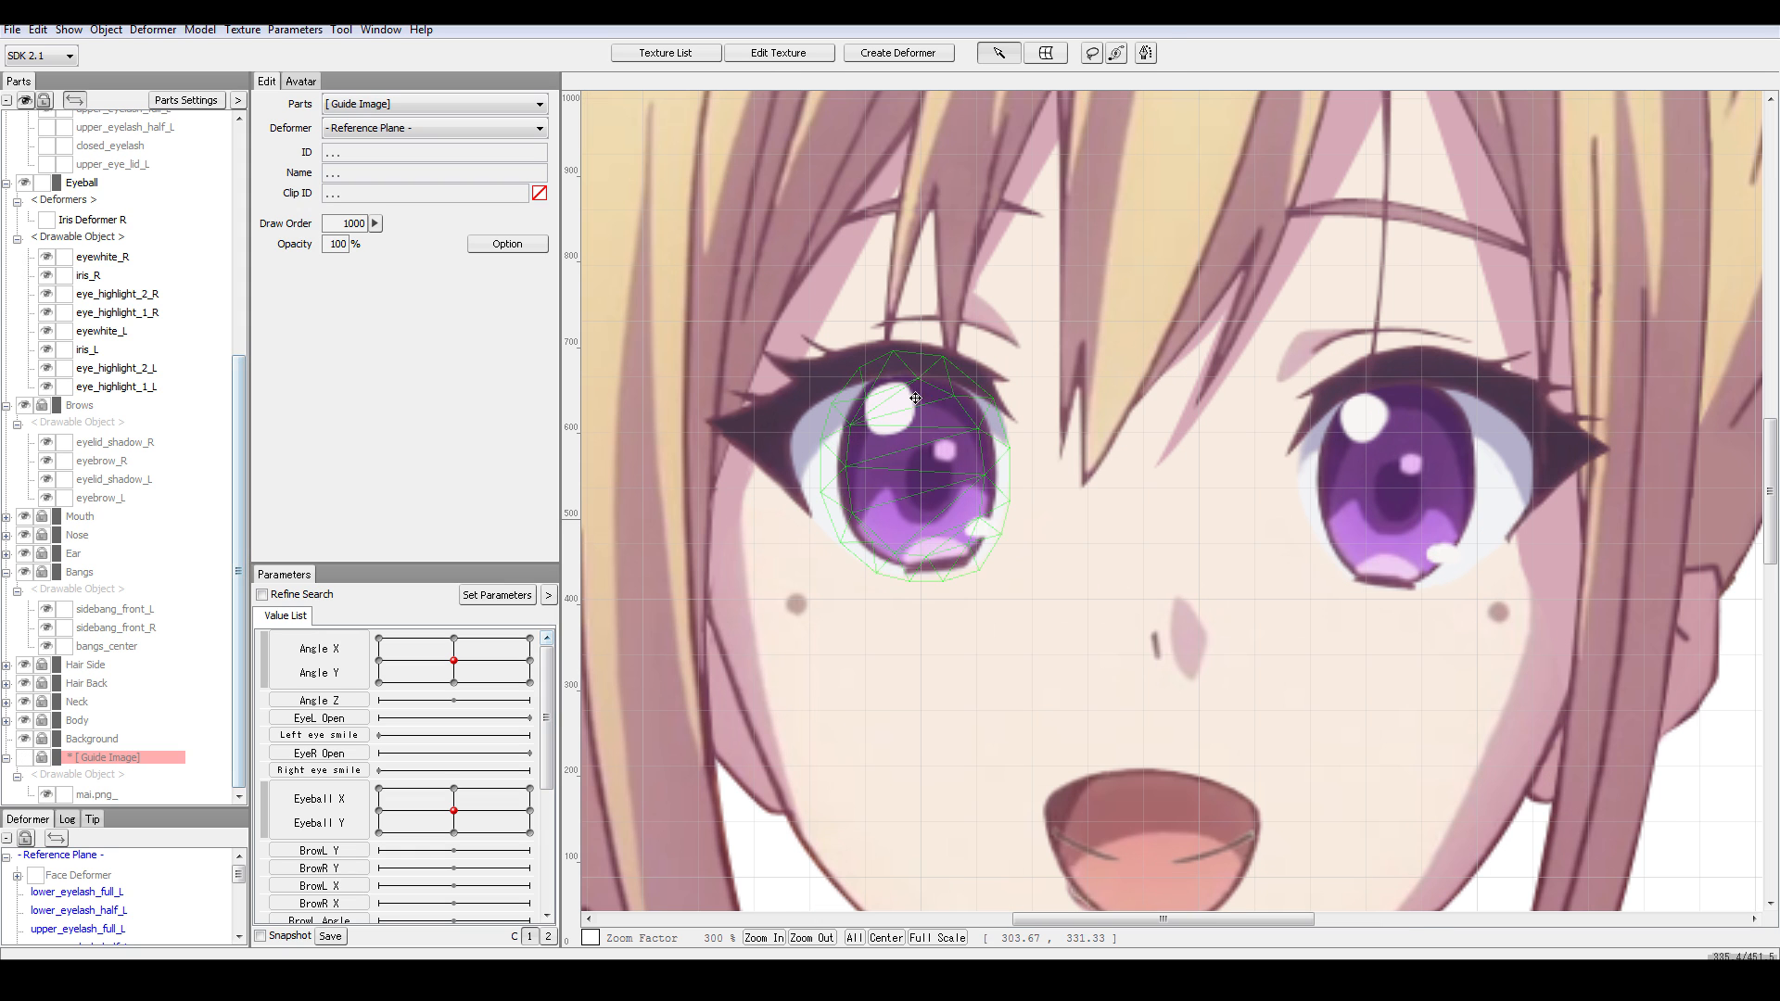
- Duplicate Iris Deformer R with its contents in the Eyeball part and move the copy toward the left eye
click(1045, 54)
click(811, 380)
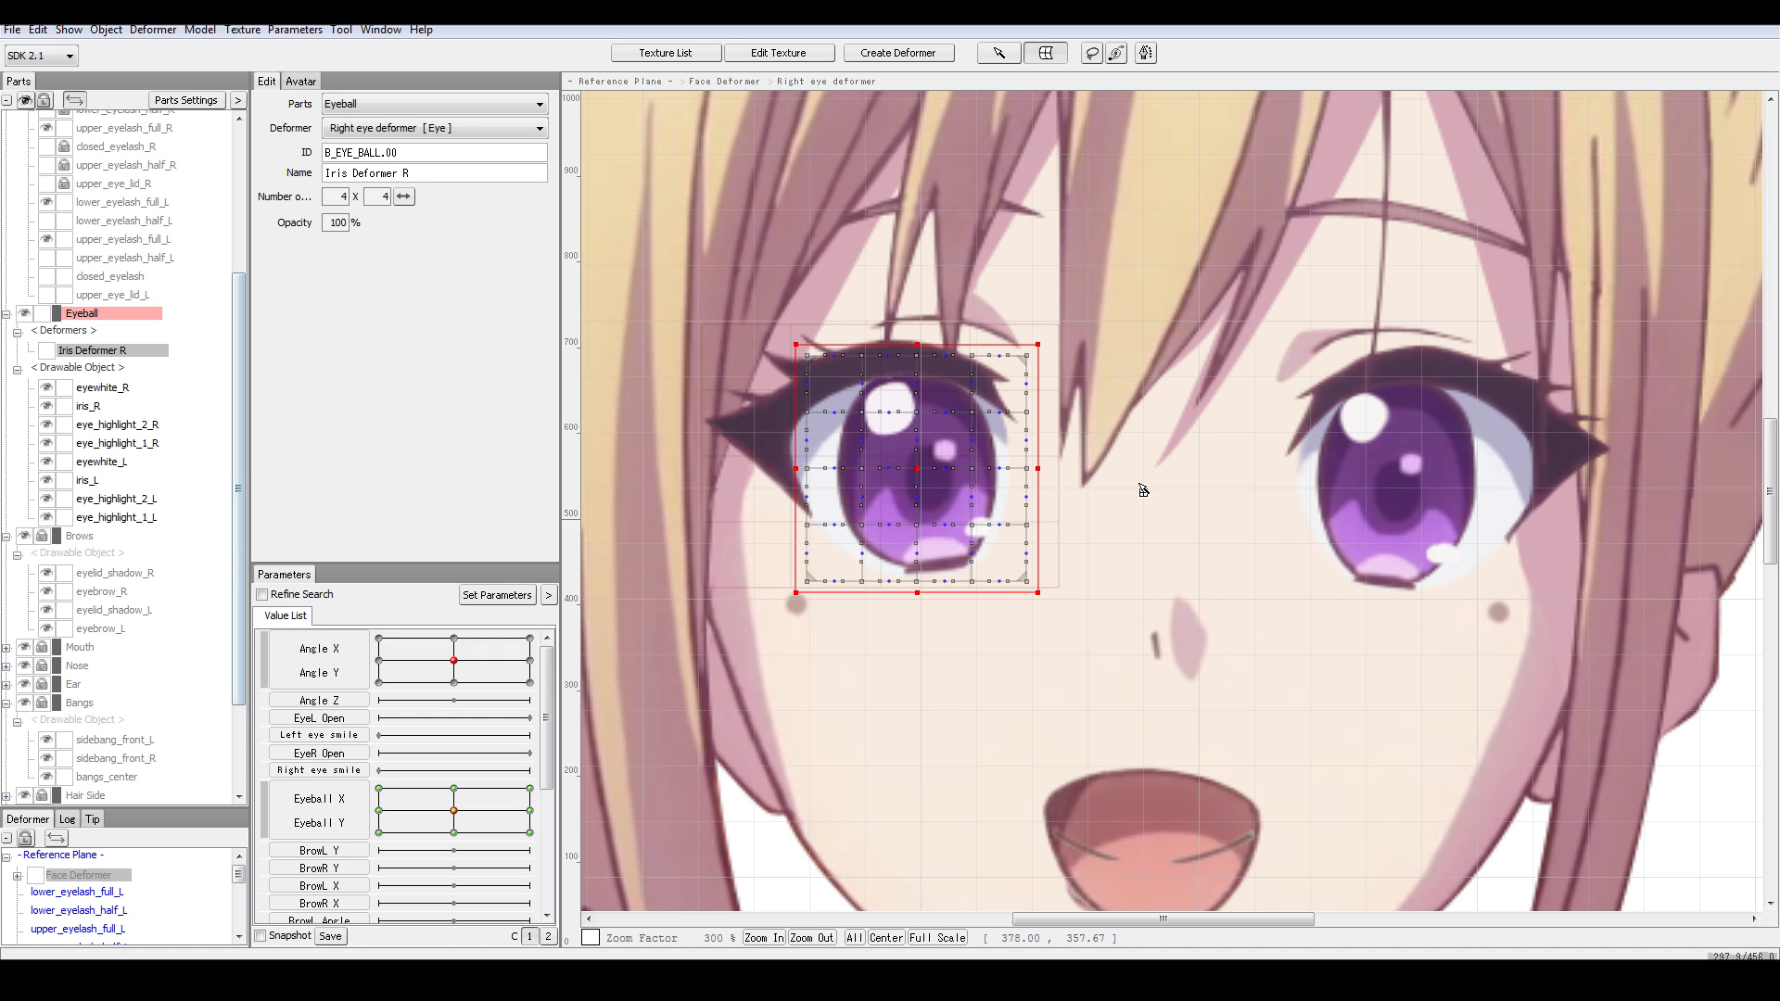
key(ctrl+v)
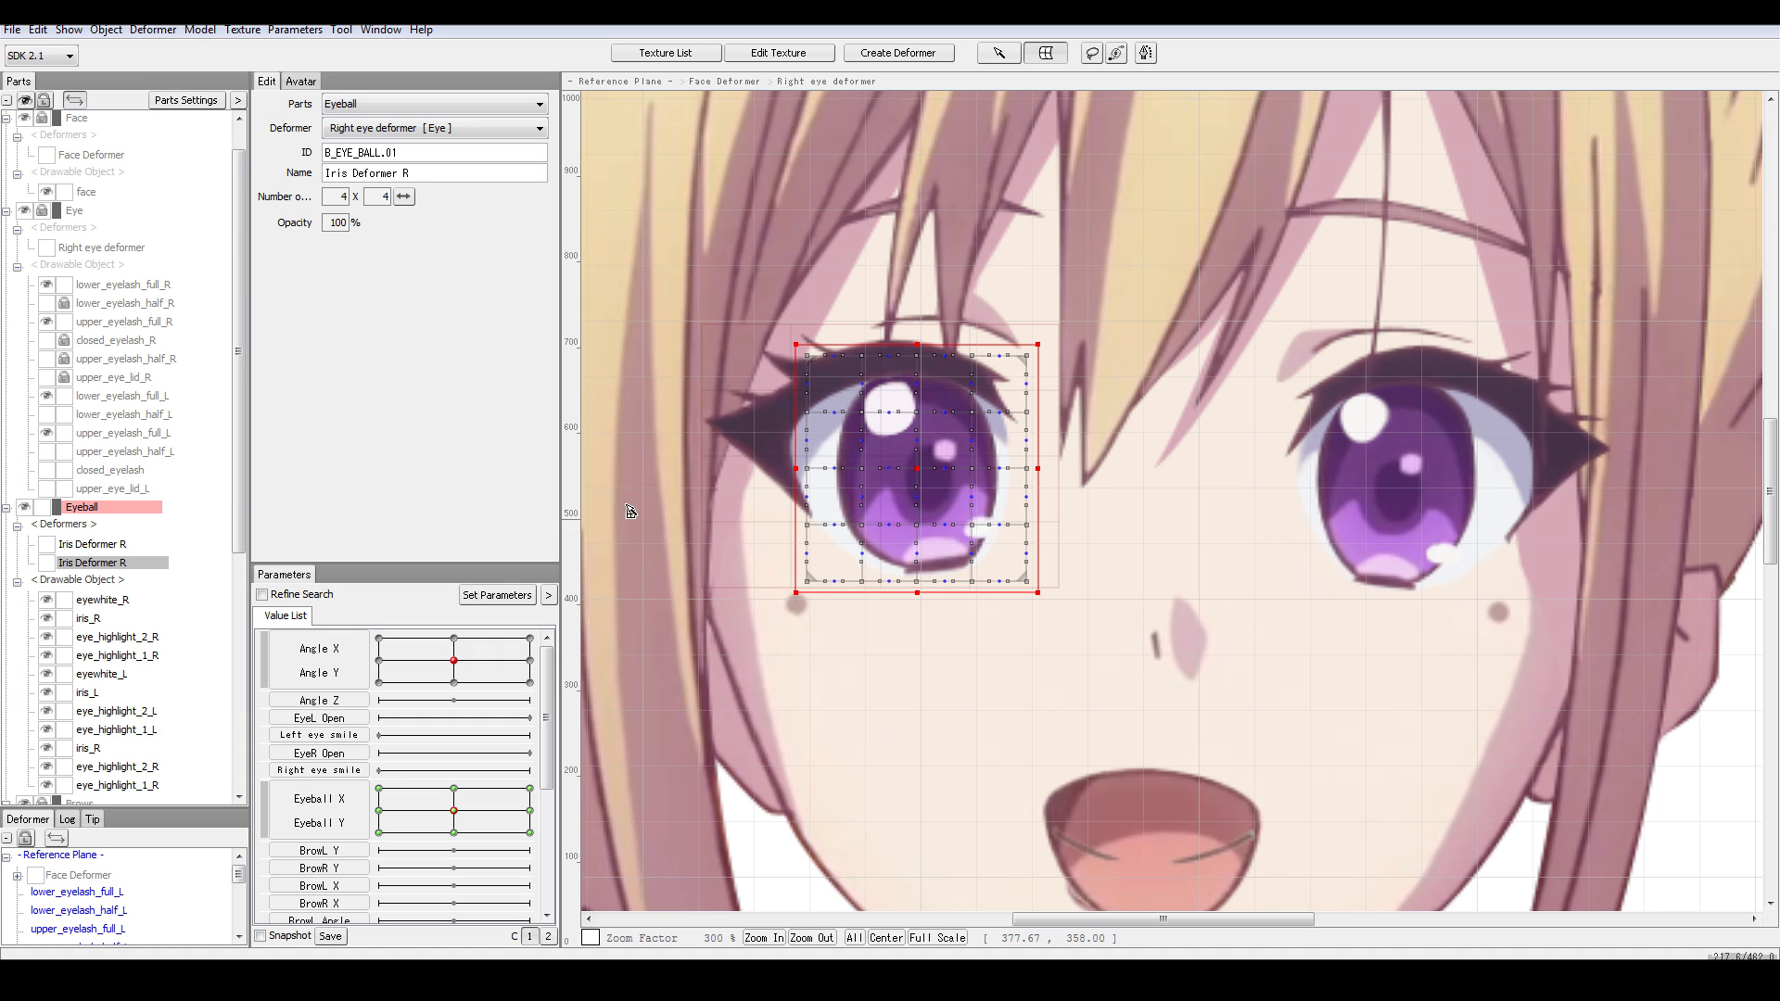
scroll(145, 573, down, 1)
scroll(148, 540, down, 1)
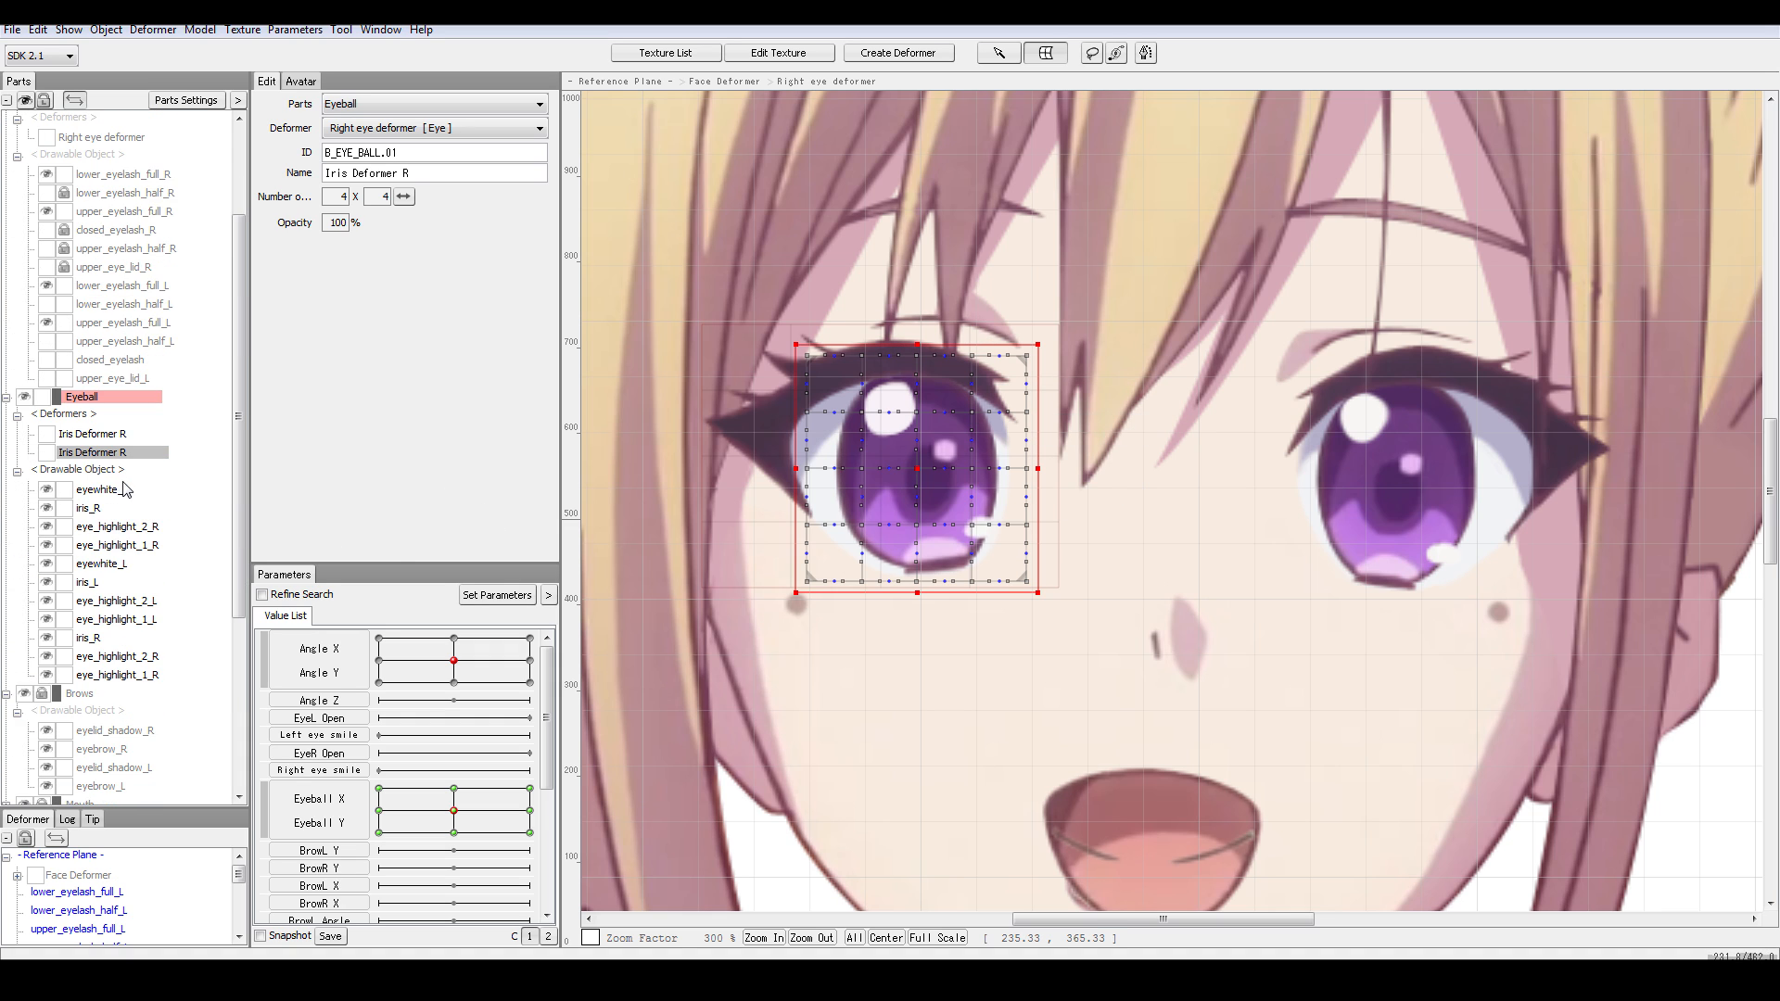
scroll(137, 532, down, 1)
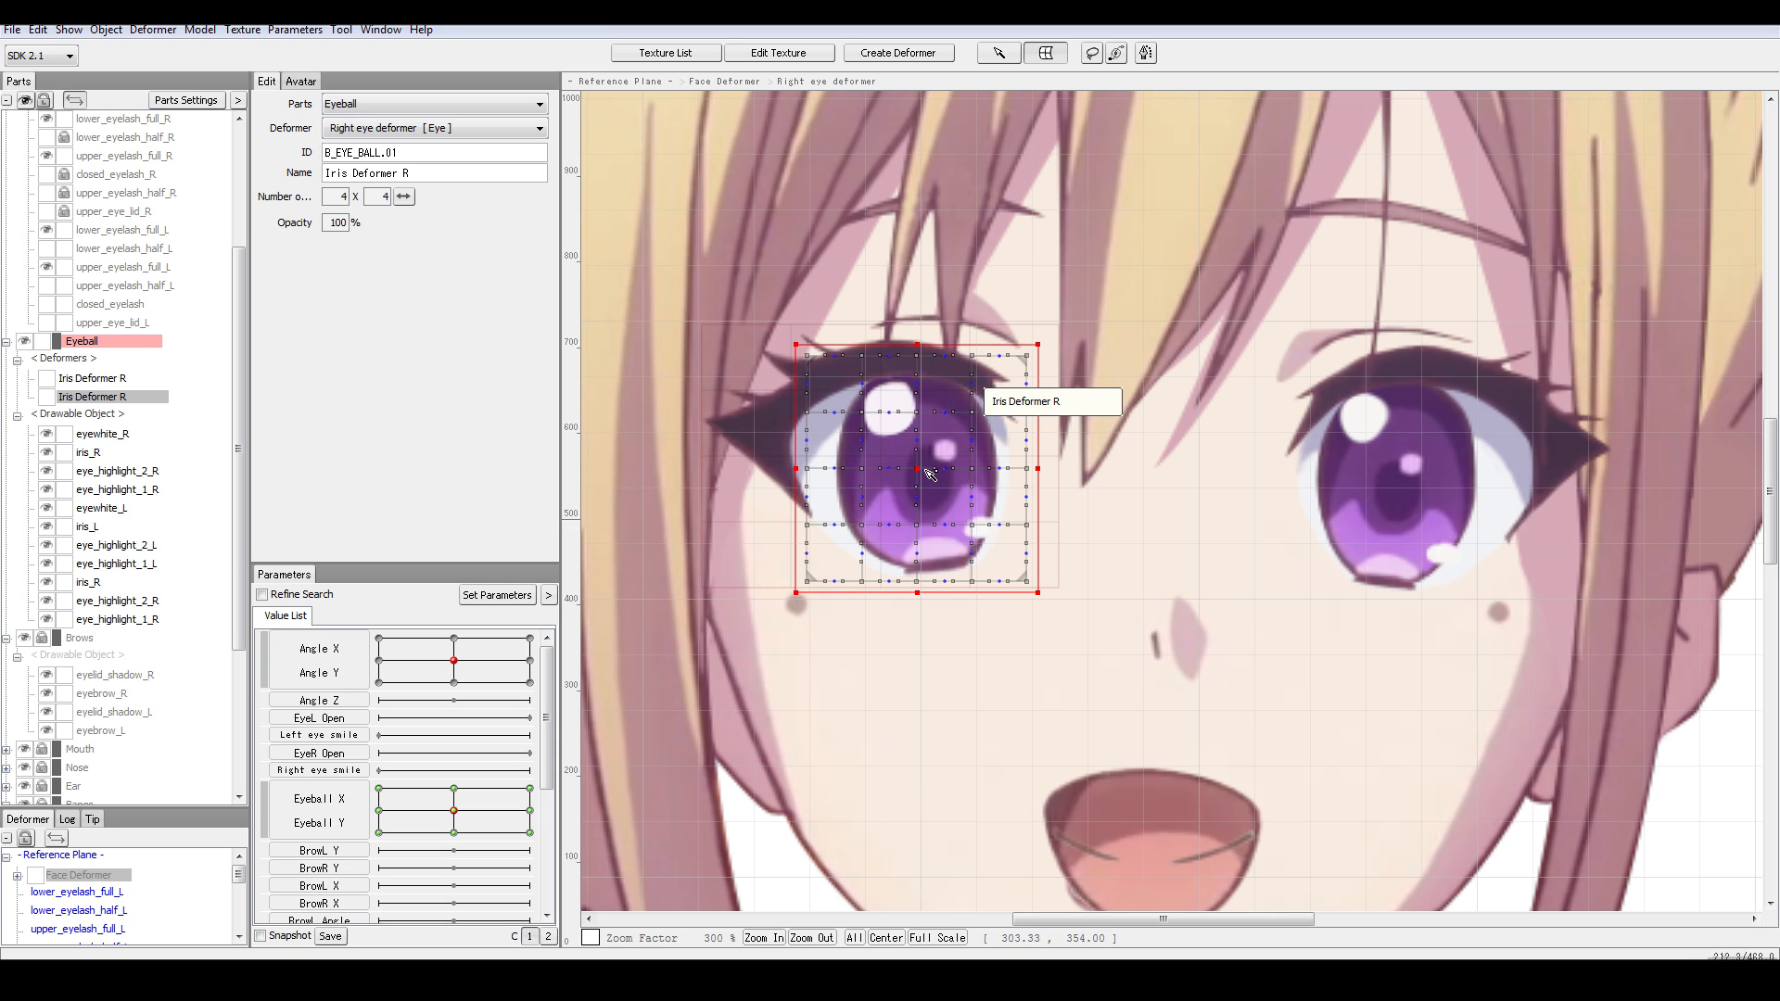
drag(929, 470, 1262, 503)
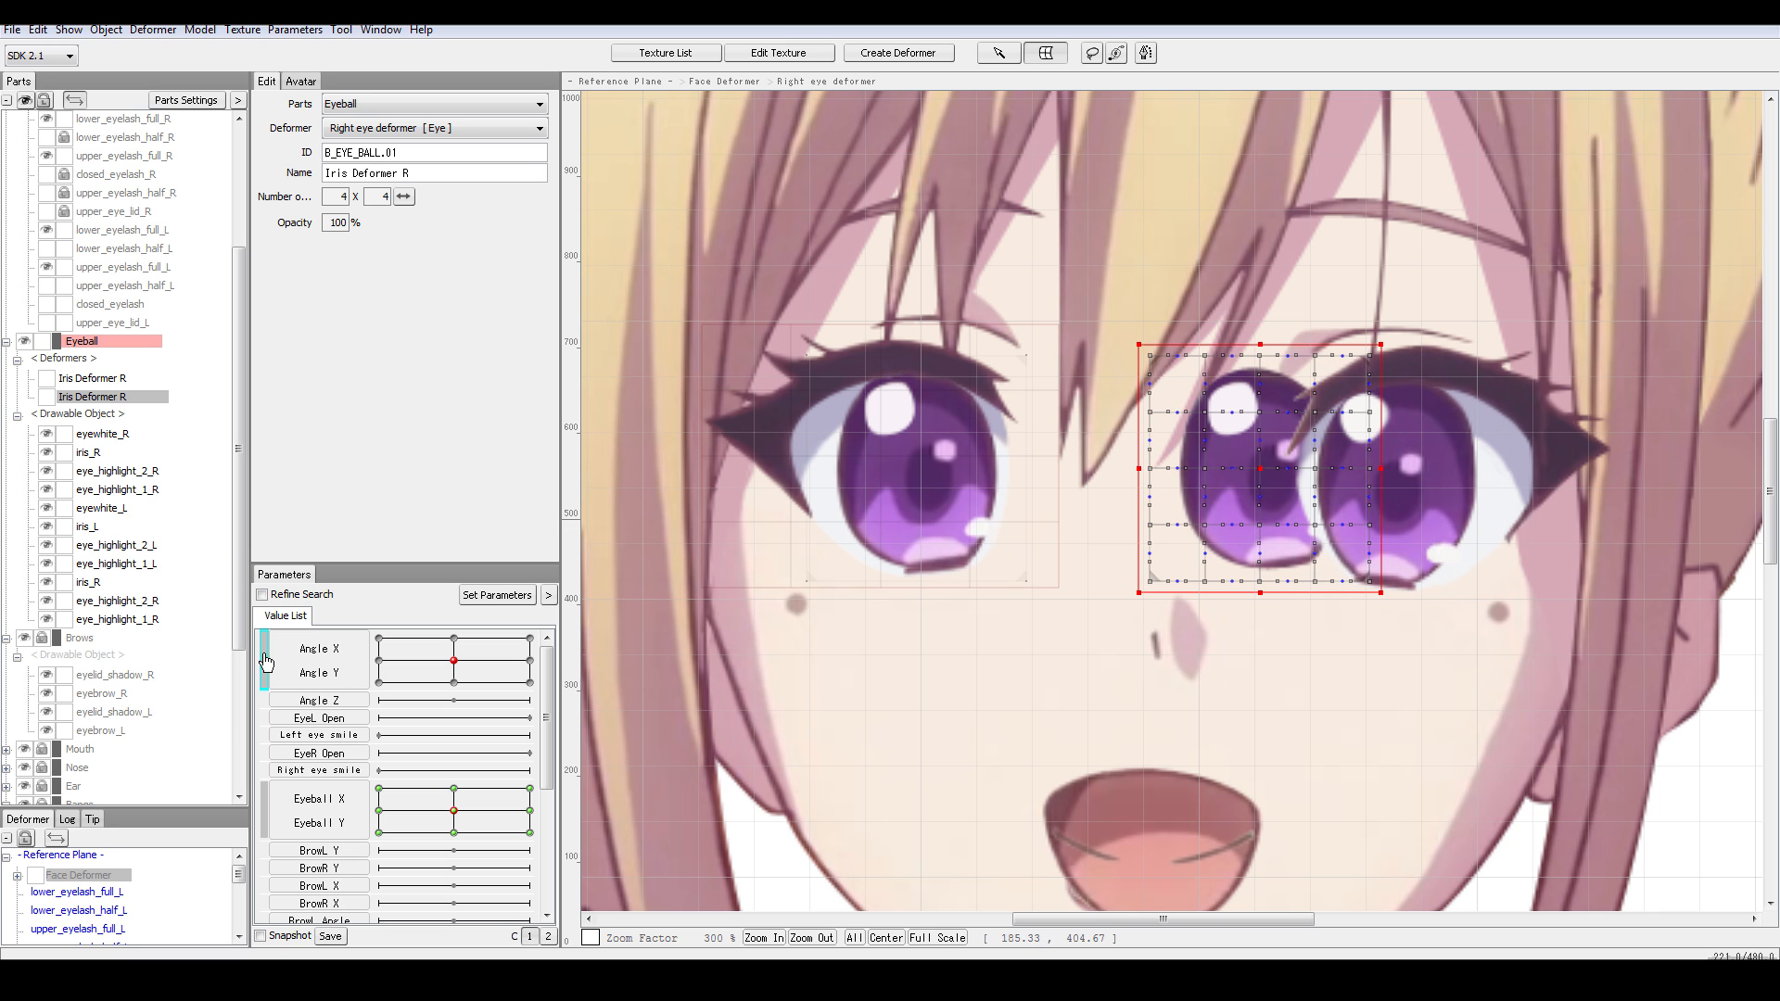
- Examine which iris and eye highlight objects in the Eyeball part belong to the original Iris Deformer R and which to its duplicate
click(125, 474)
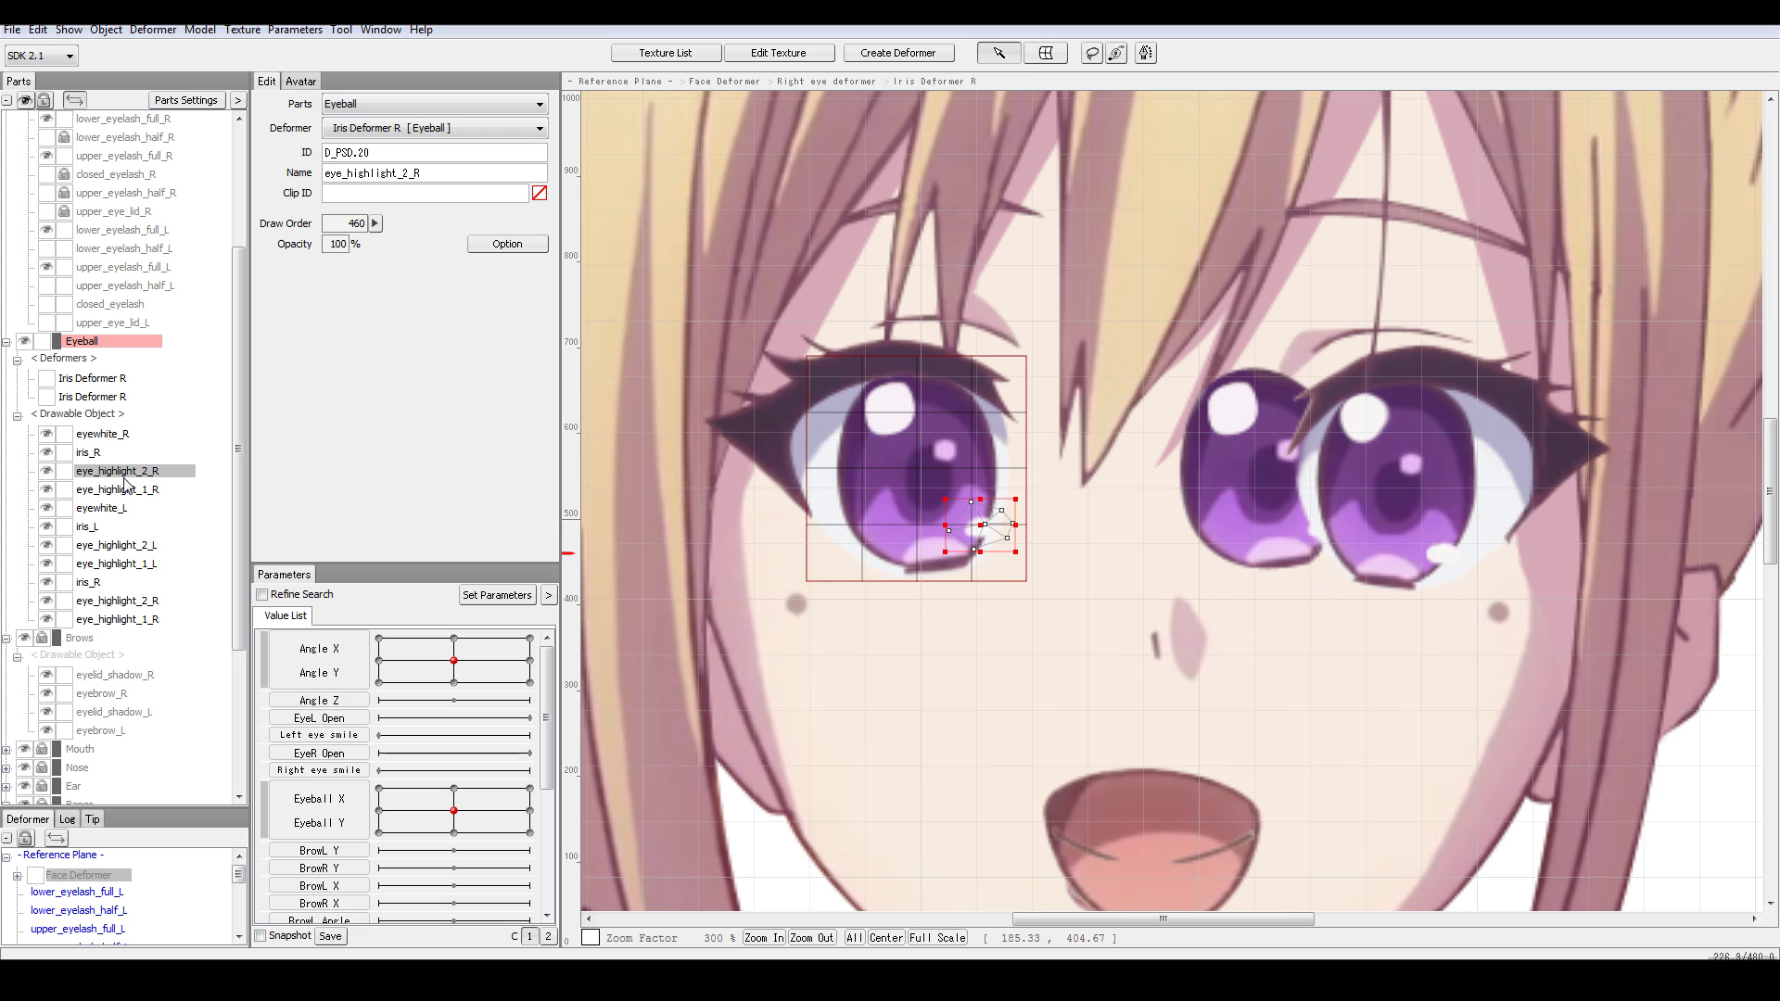
click(128, 489)
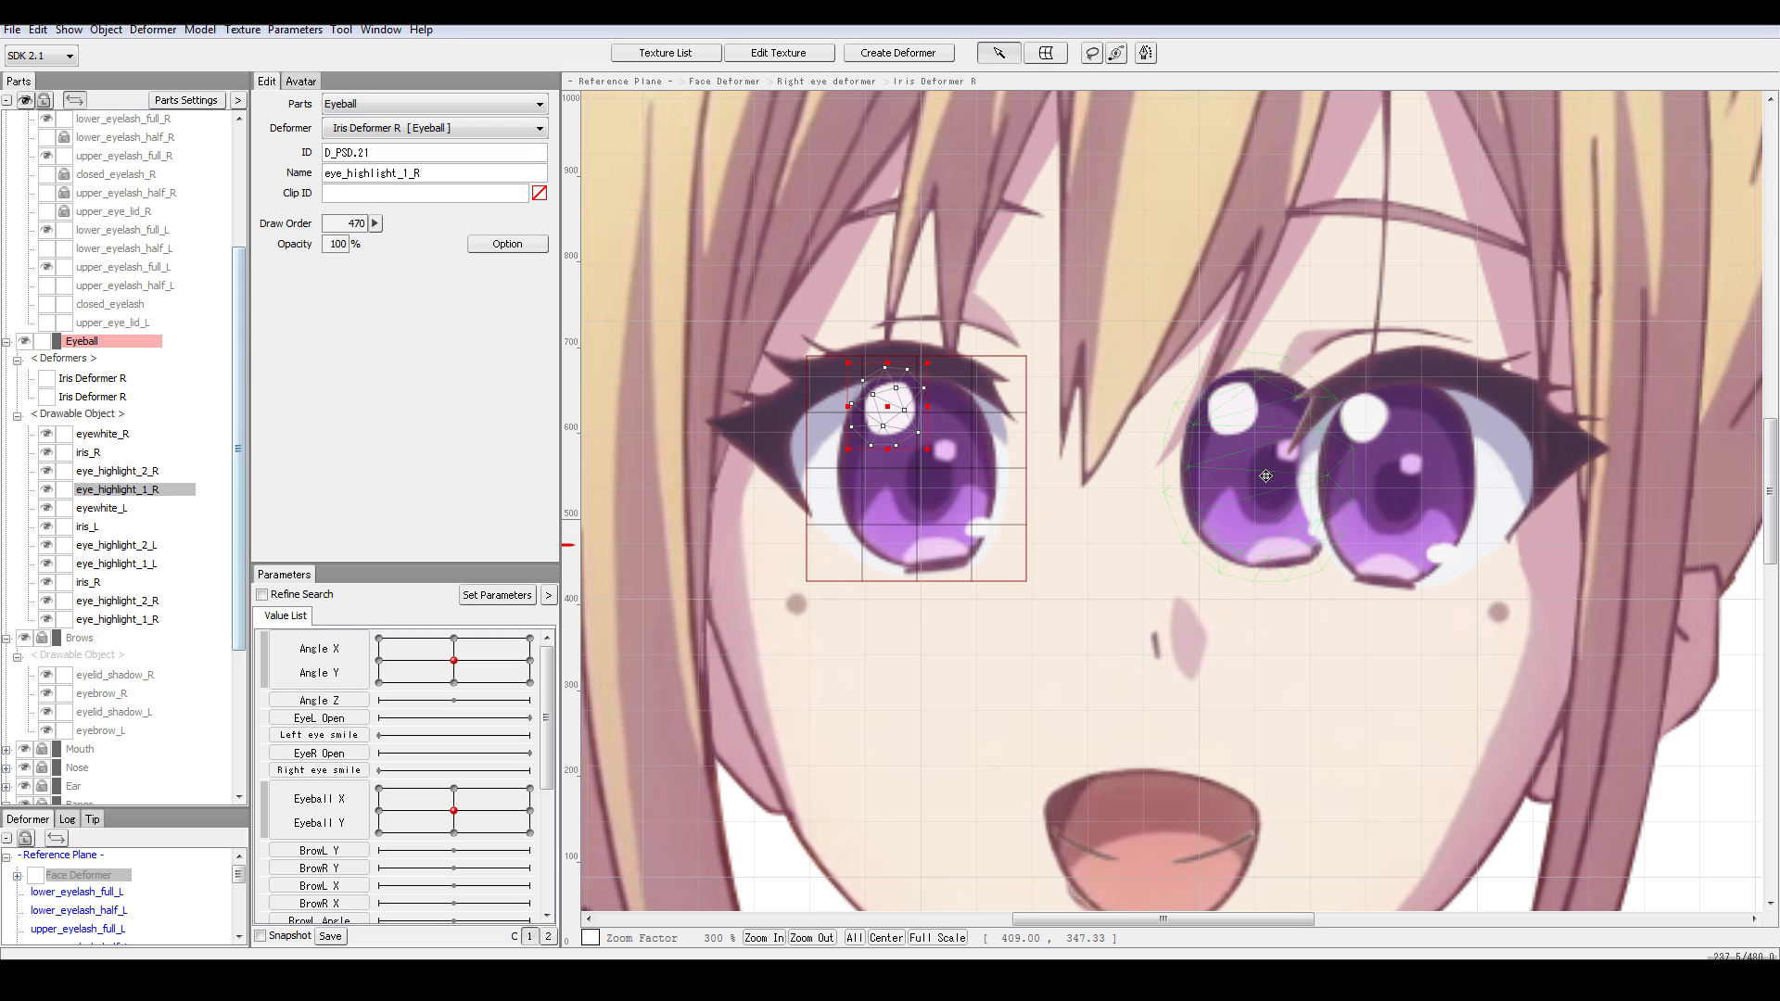
click(130, 472)
click(111, 453)
click(135, 473)
click(139, 491)
click(145, 478)
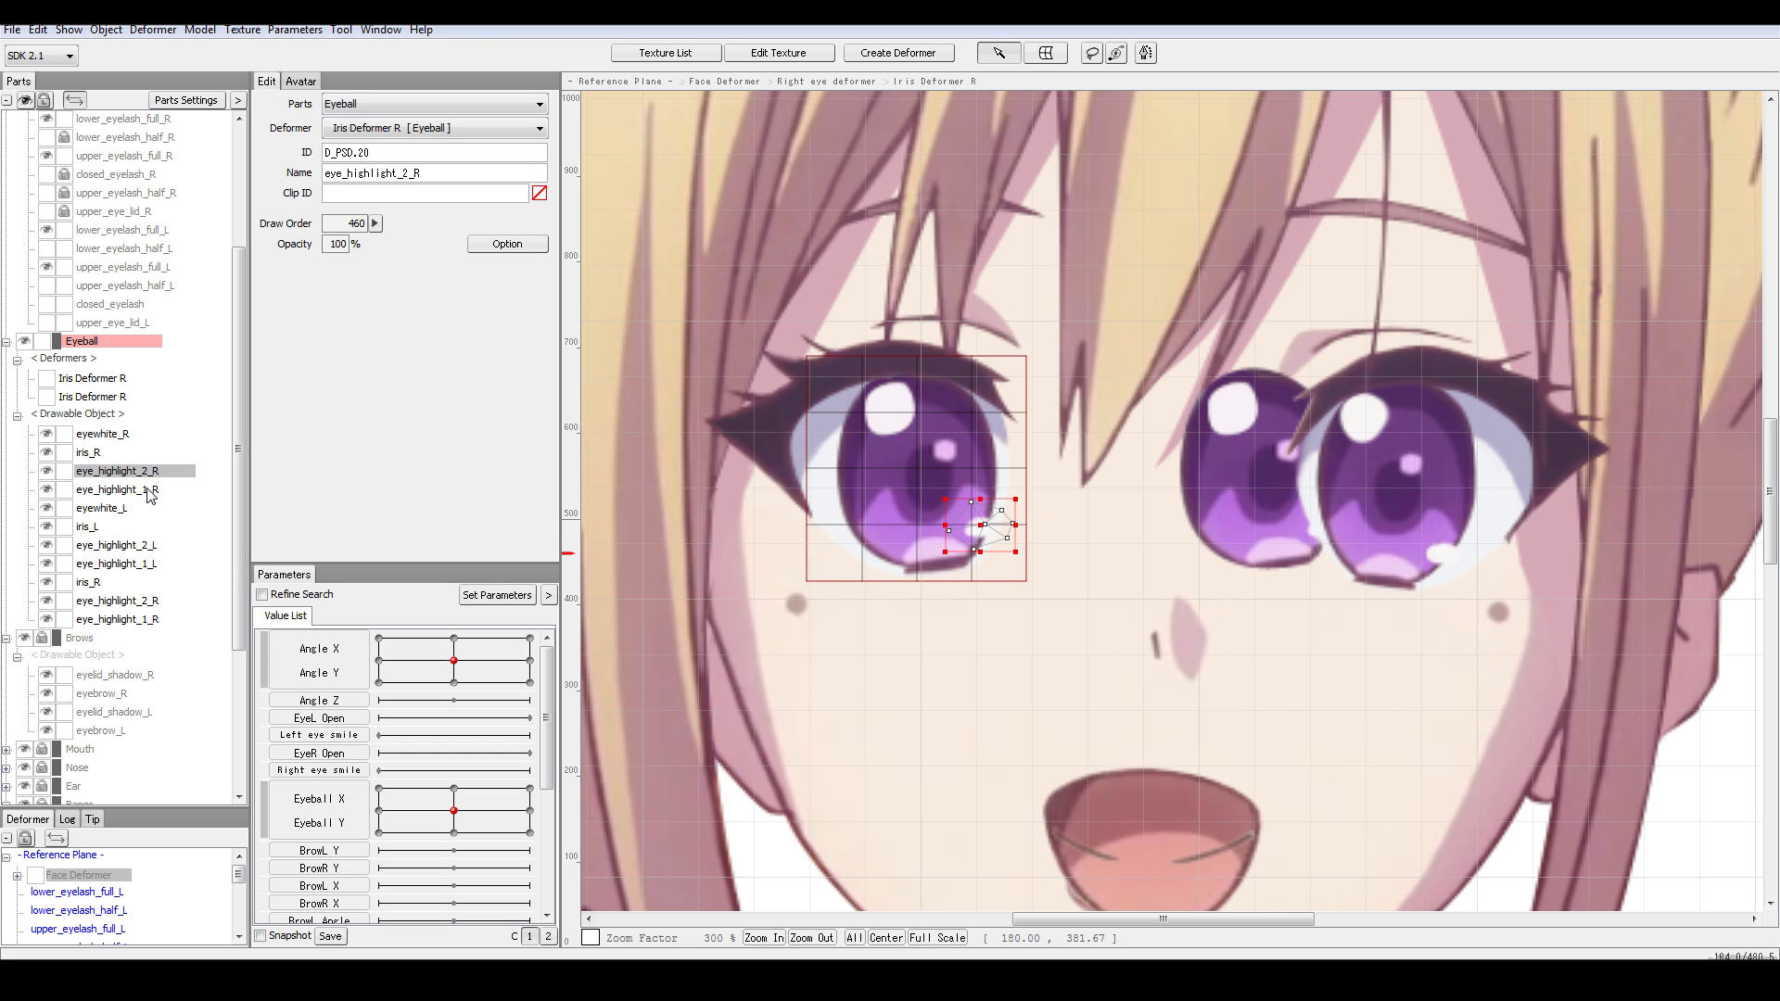
click(148, 494)
click(145, 546)
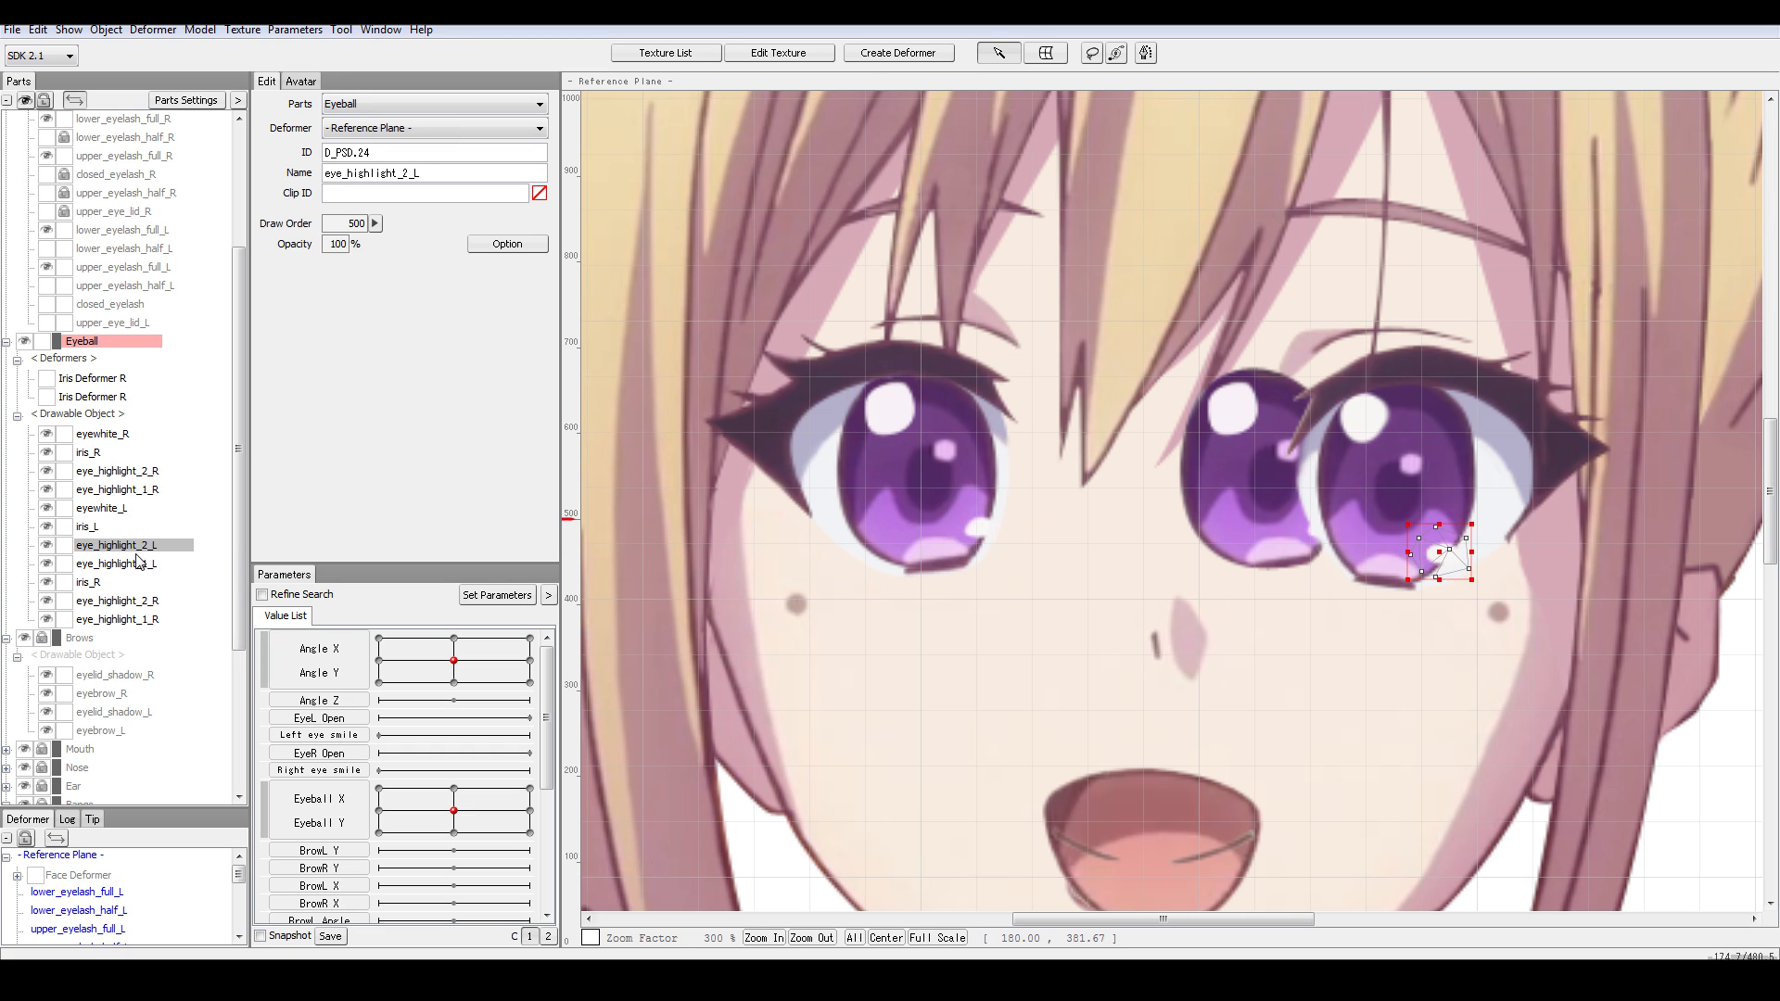
click(148, 493)
click(150, 477)
click(146, 562)
click(148, 619)
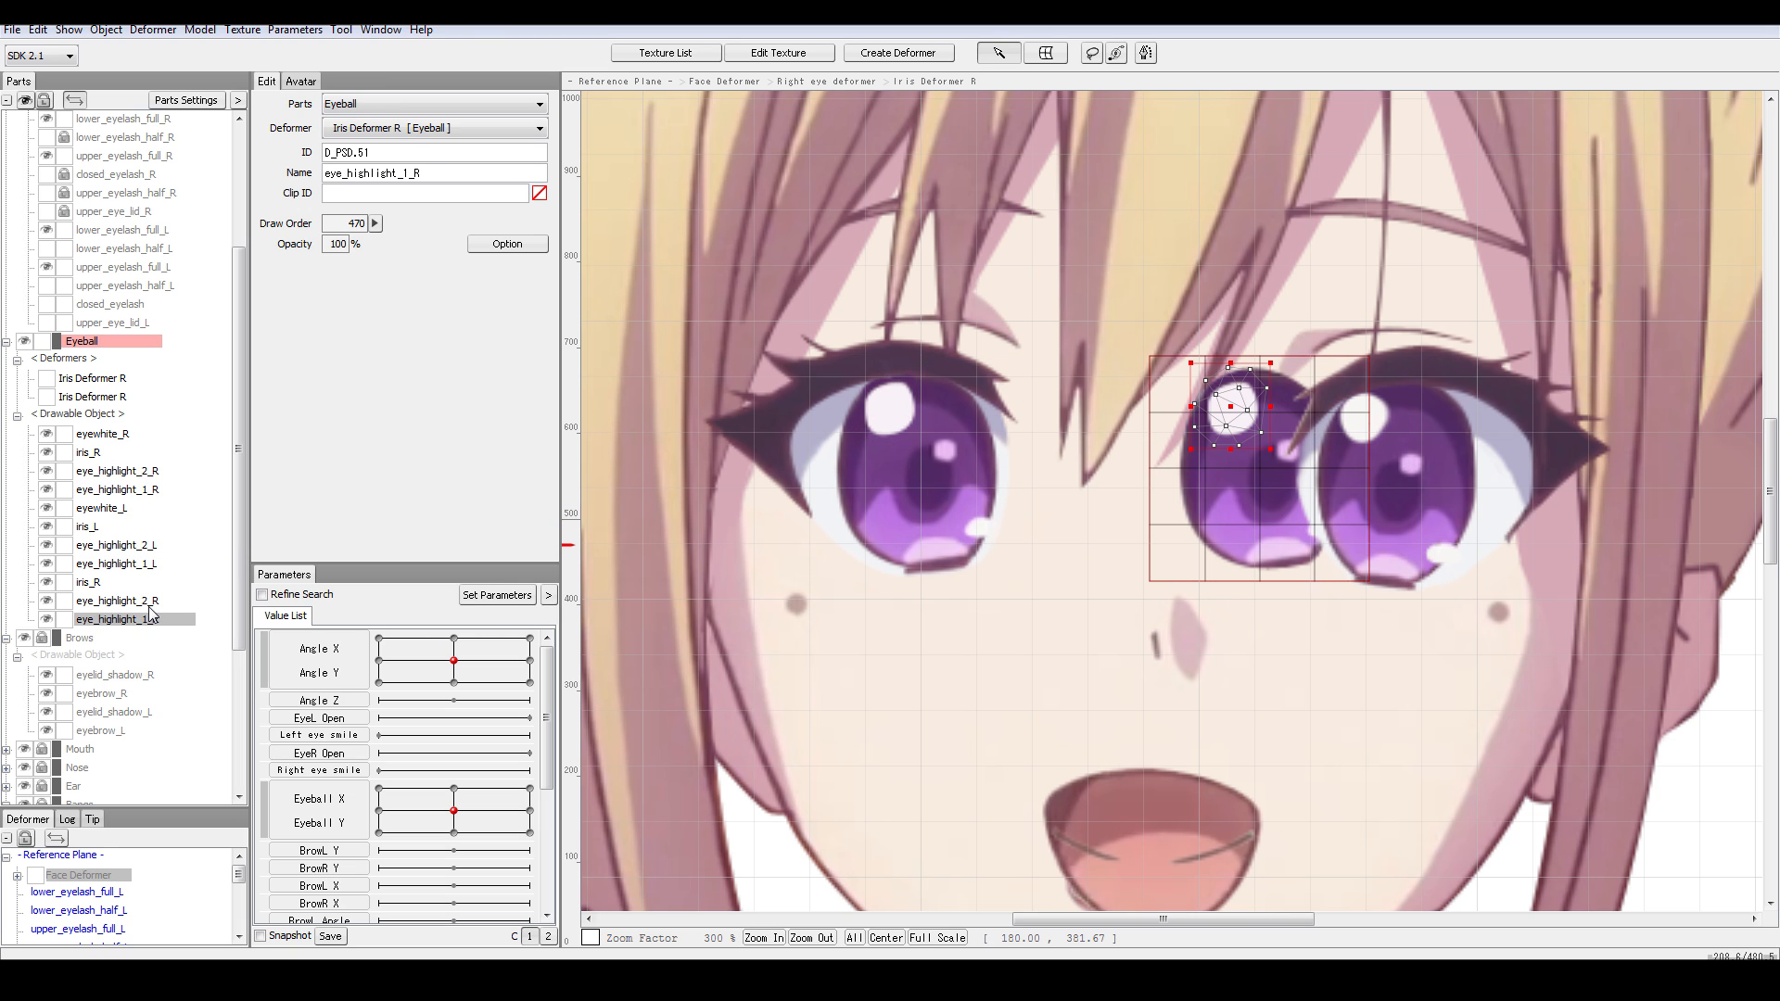
- Hide and delete the duplicated iris_R, eye_highlight_2_R and eye_highlight_1_R from the Eyeball part
click(48, 601)
click(47, 619)
click(78, 583)
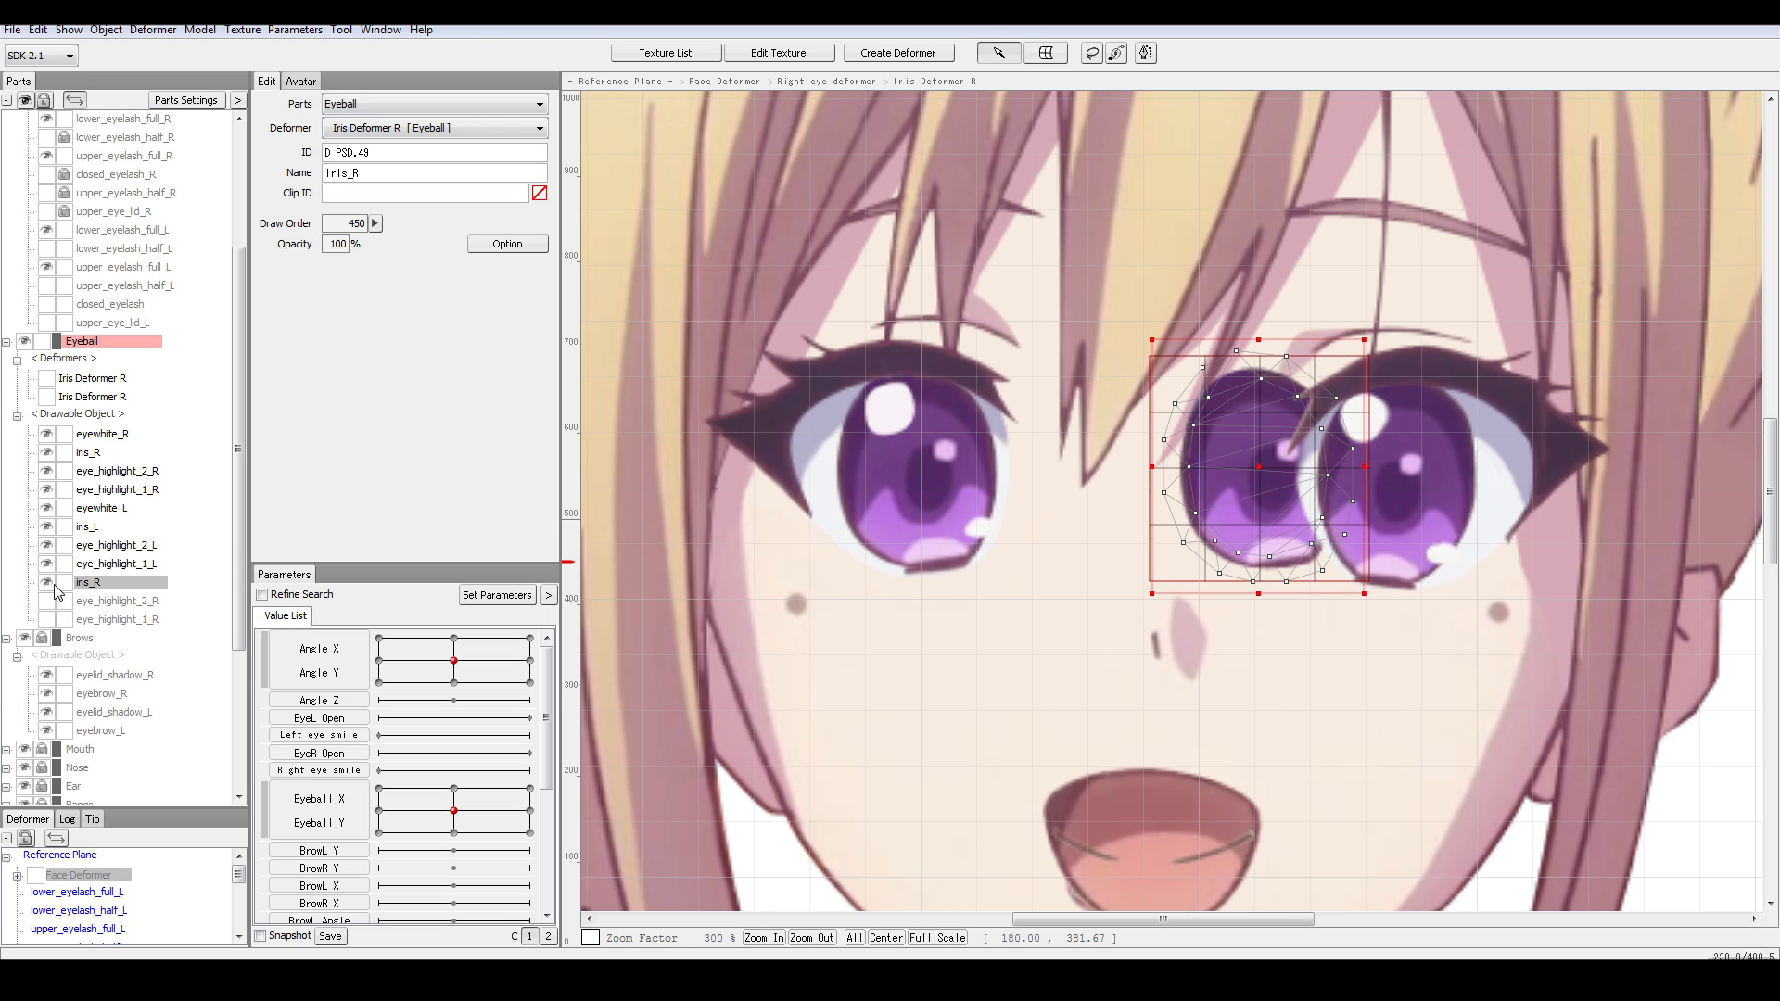
click(47, 582)
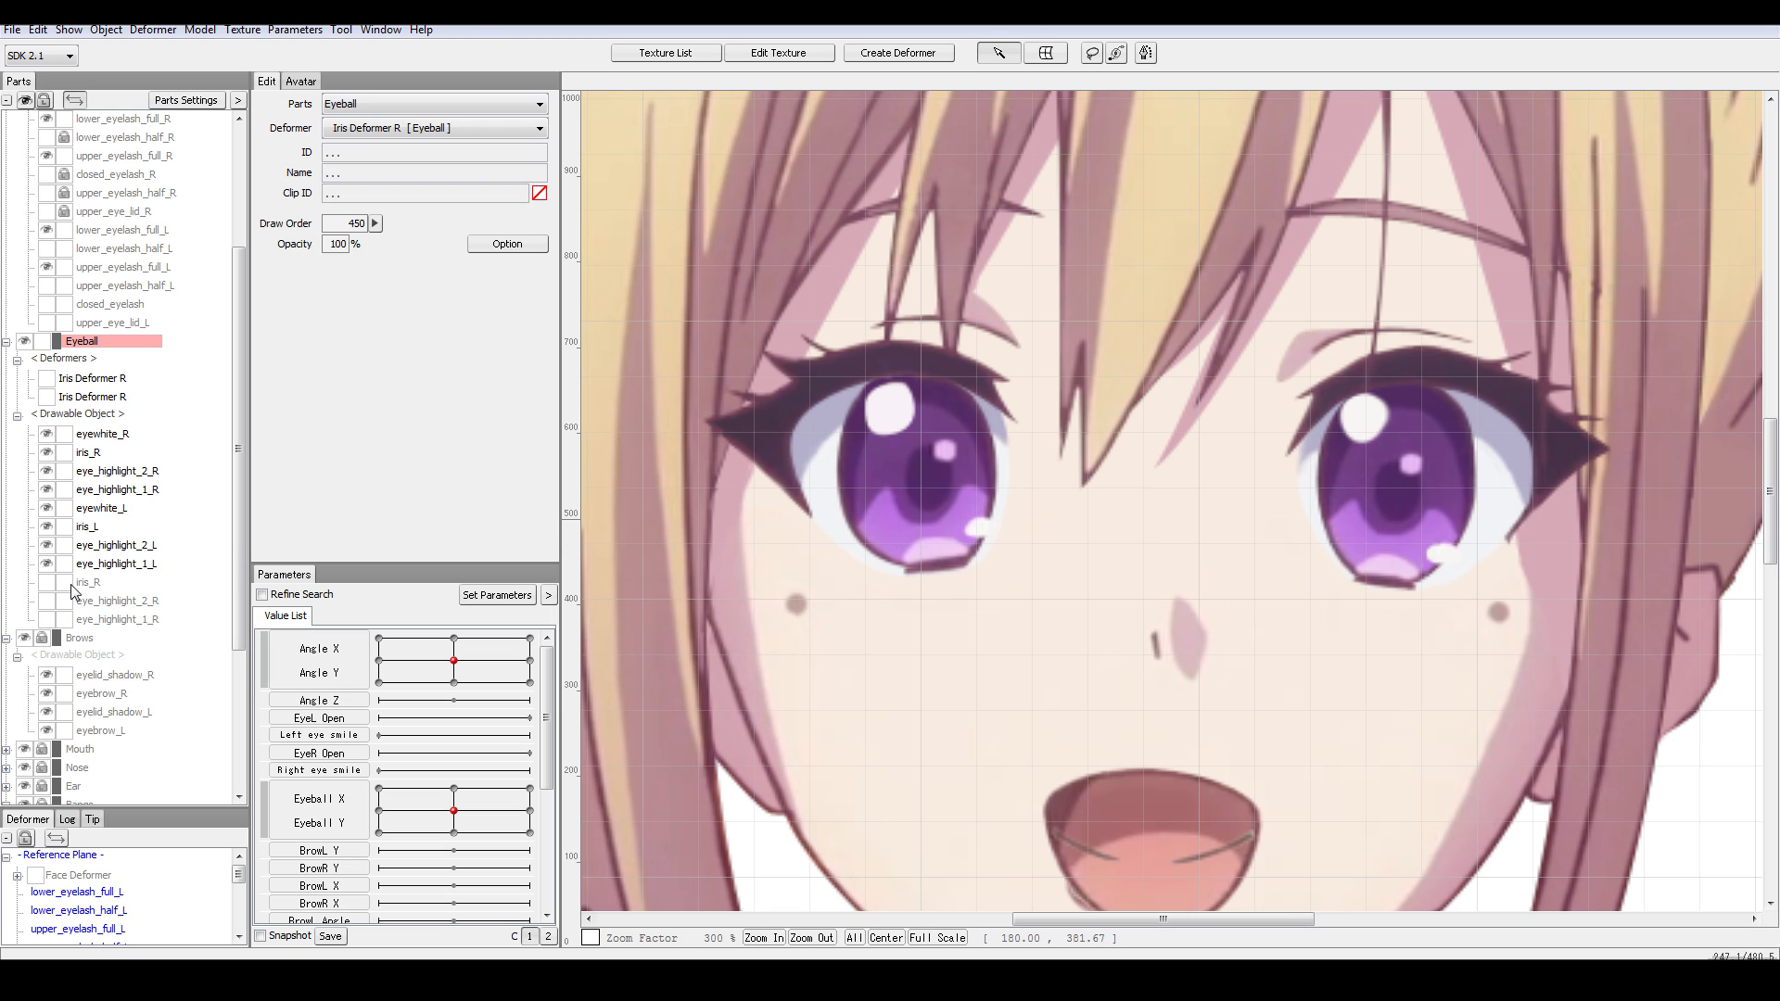
shift+click(121, 619)
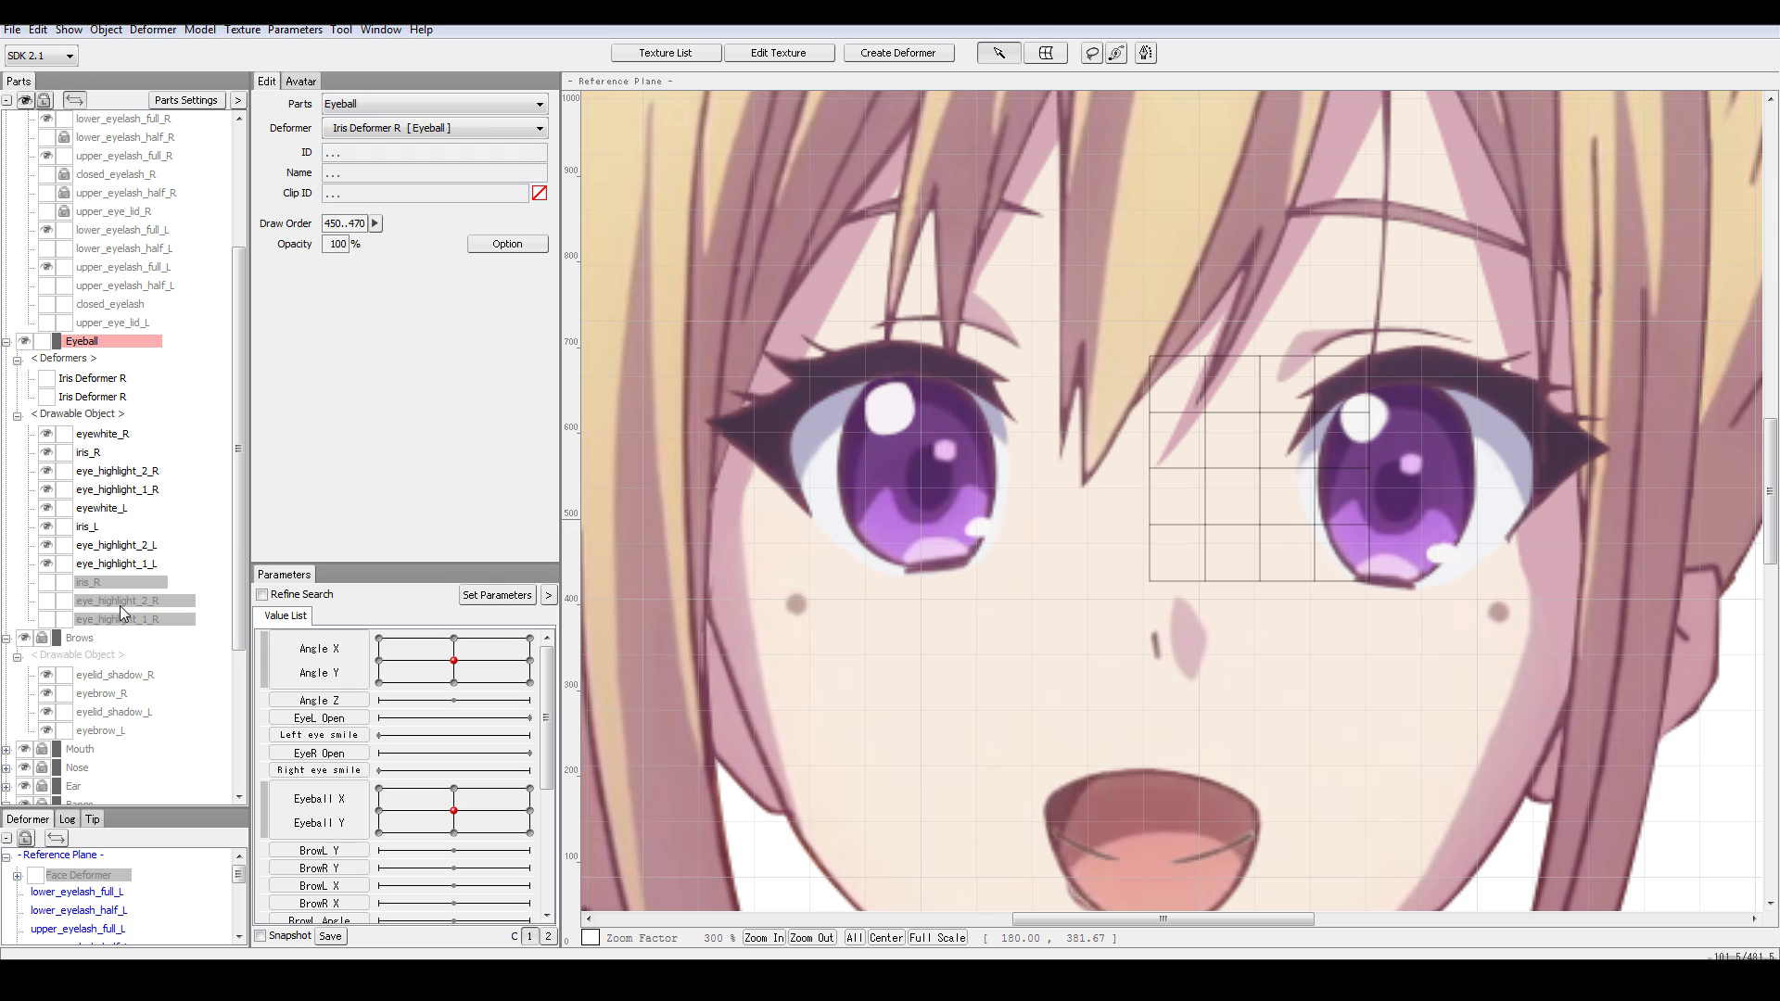
key(Delete)
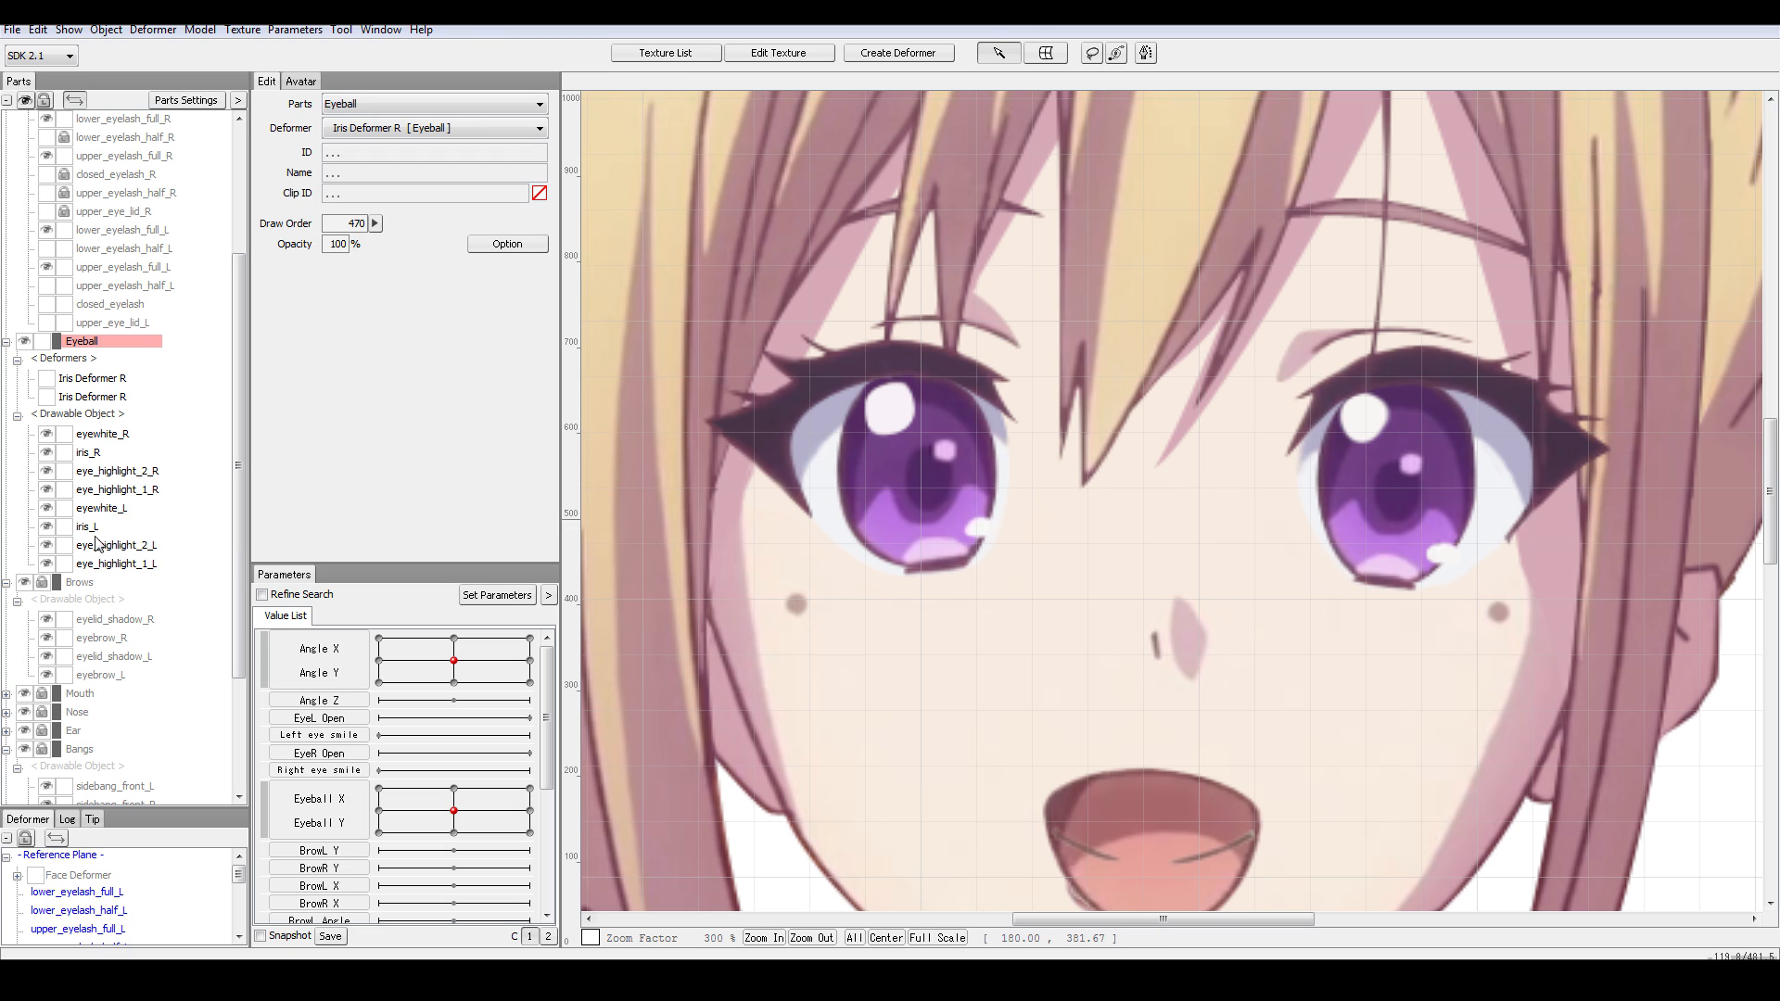
- Position the duplicated Iris Deformer R over the left iris, extend its lower edge slightly, and test Eyeball X/Y at -0.40 and 0.21
click(109, 396)
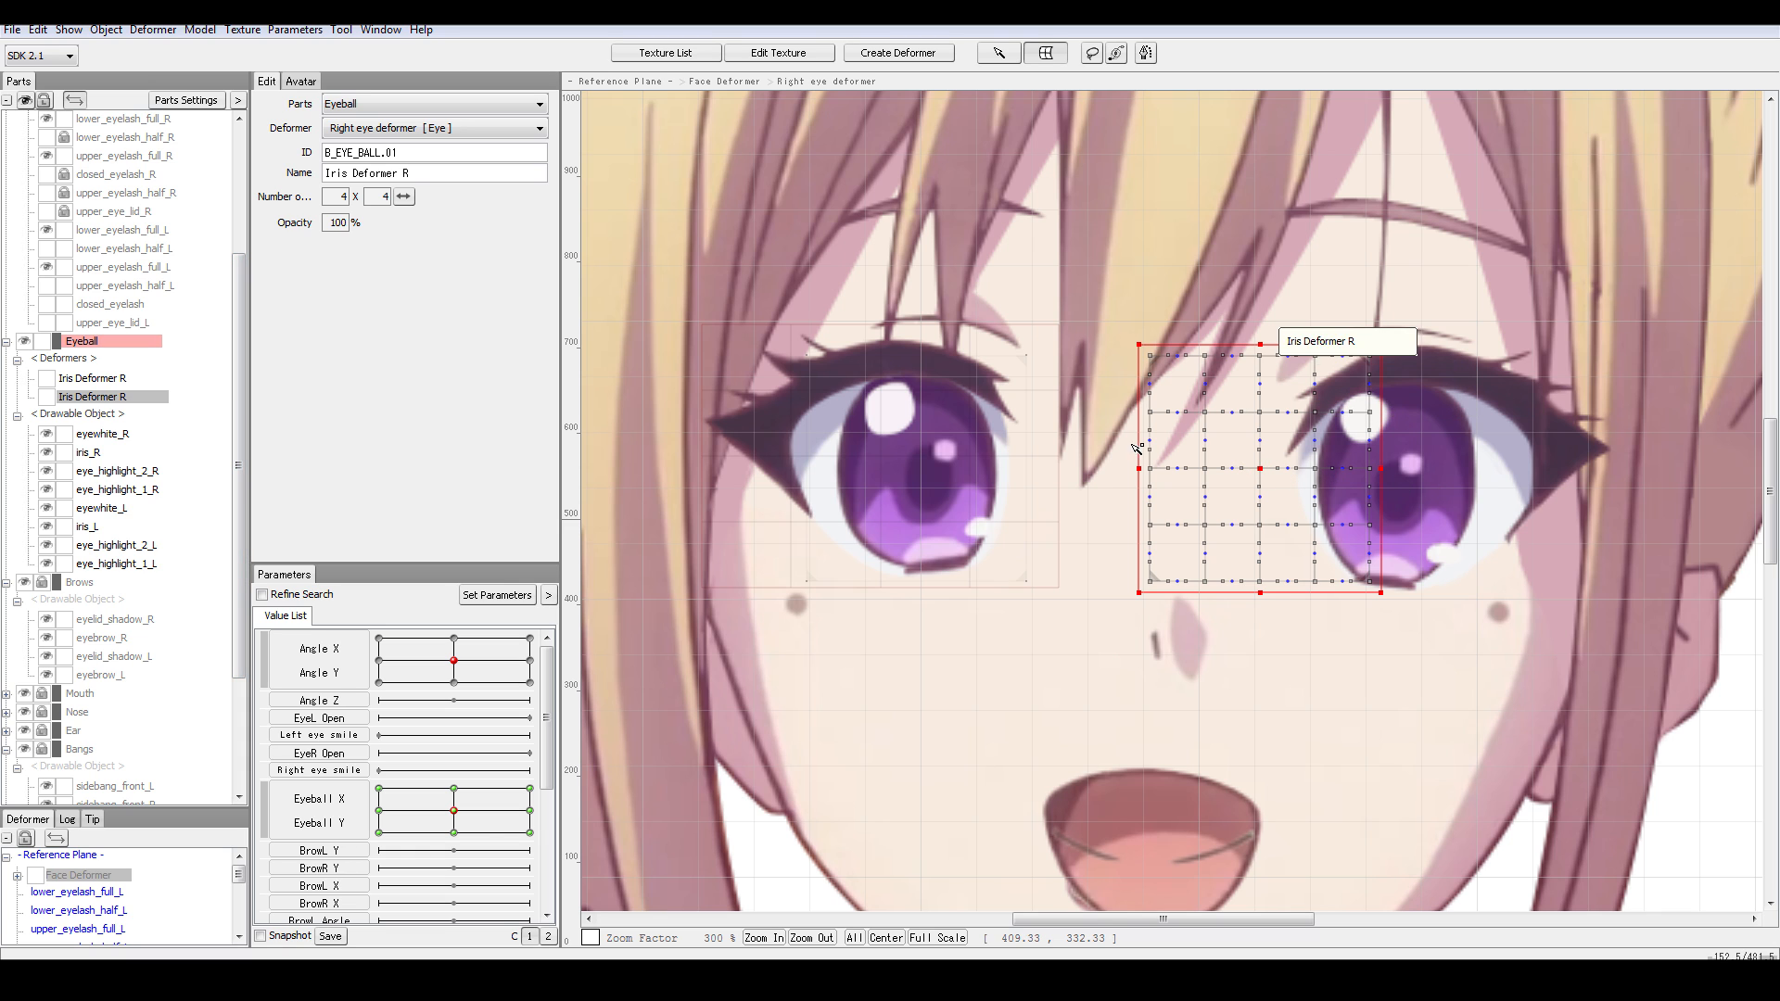
drag(487, 798, 452, 809)
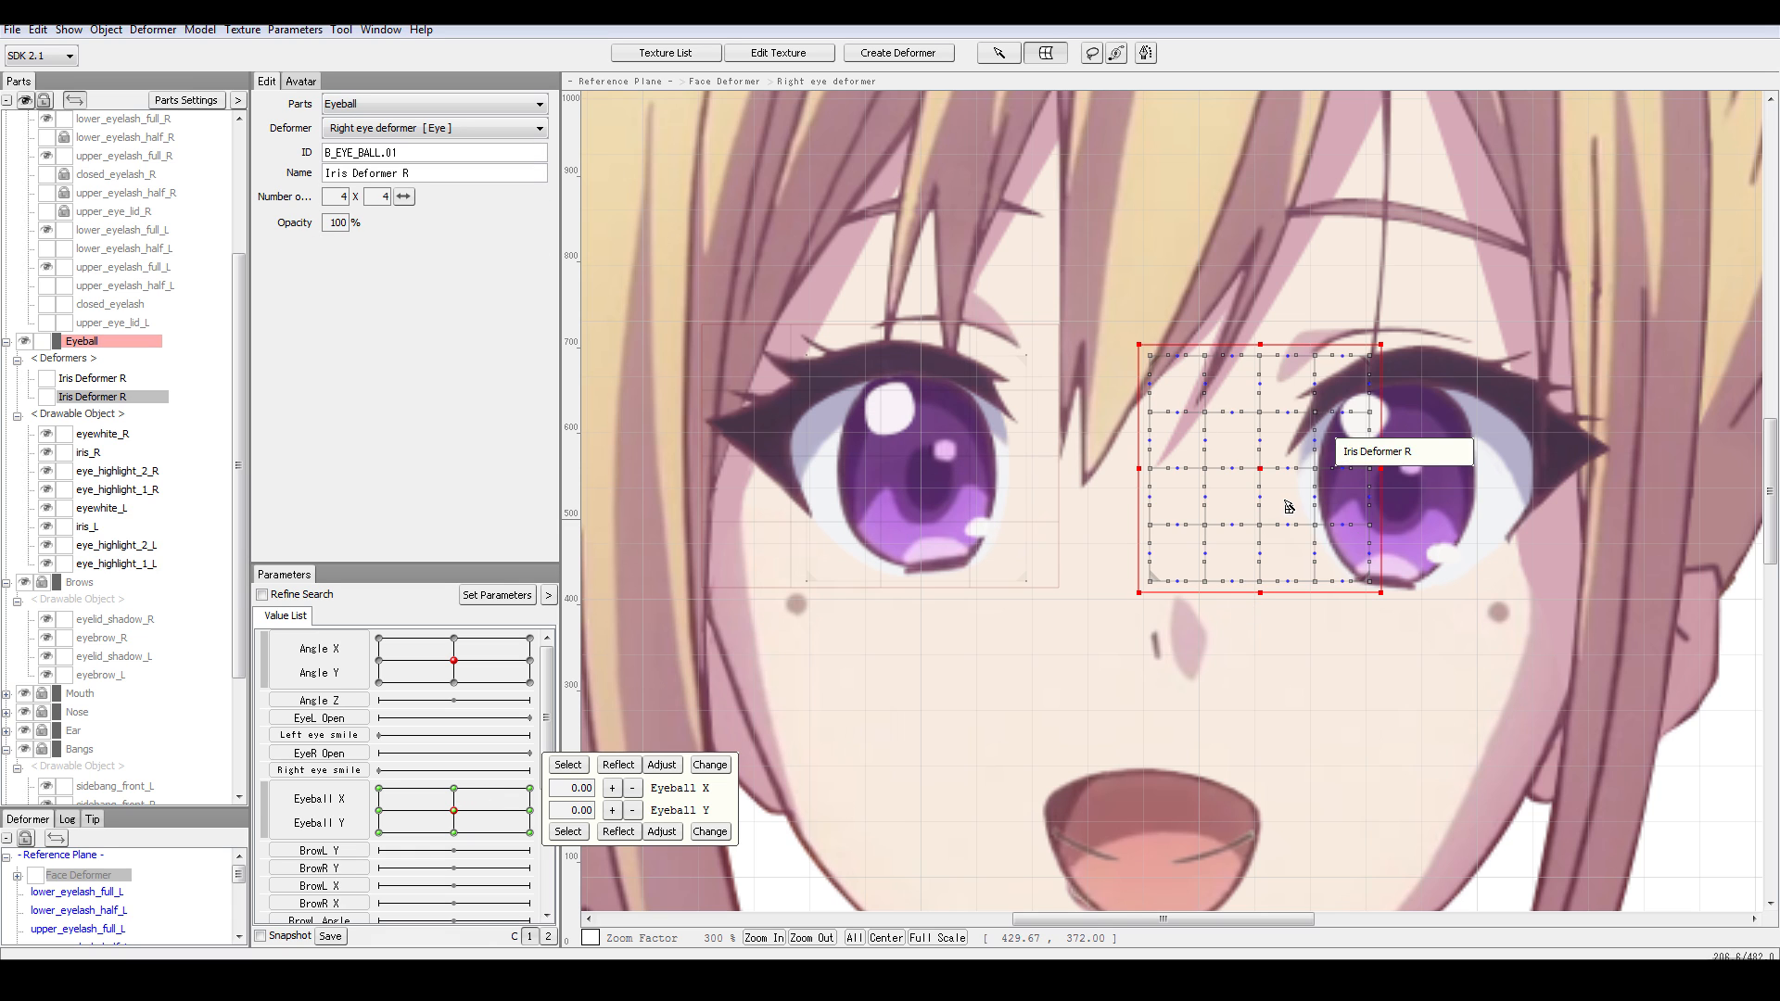
click(1267, 476)
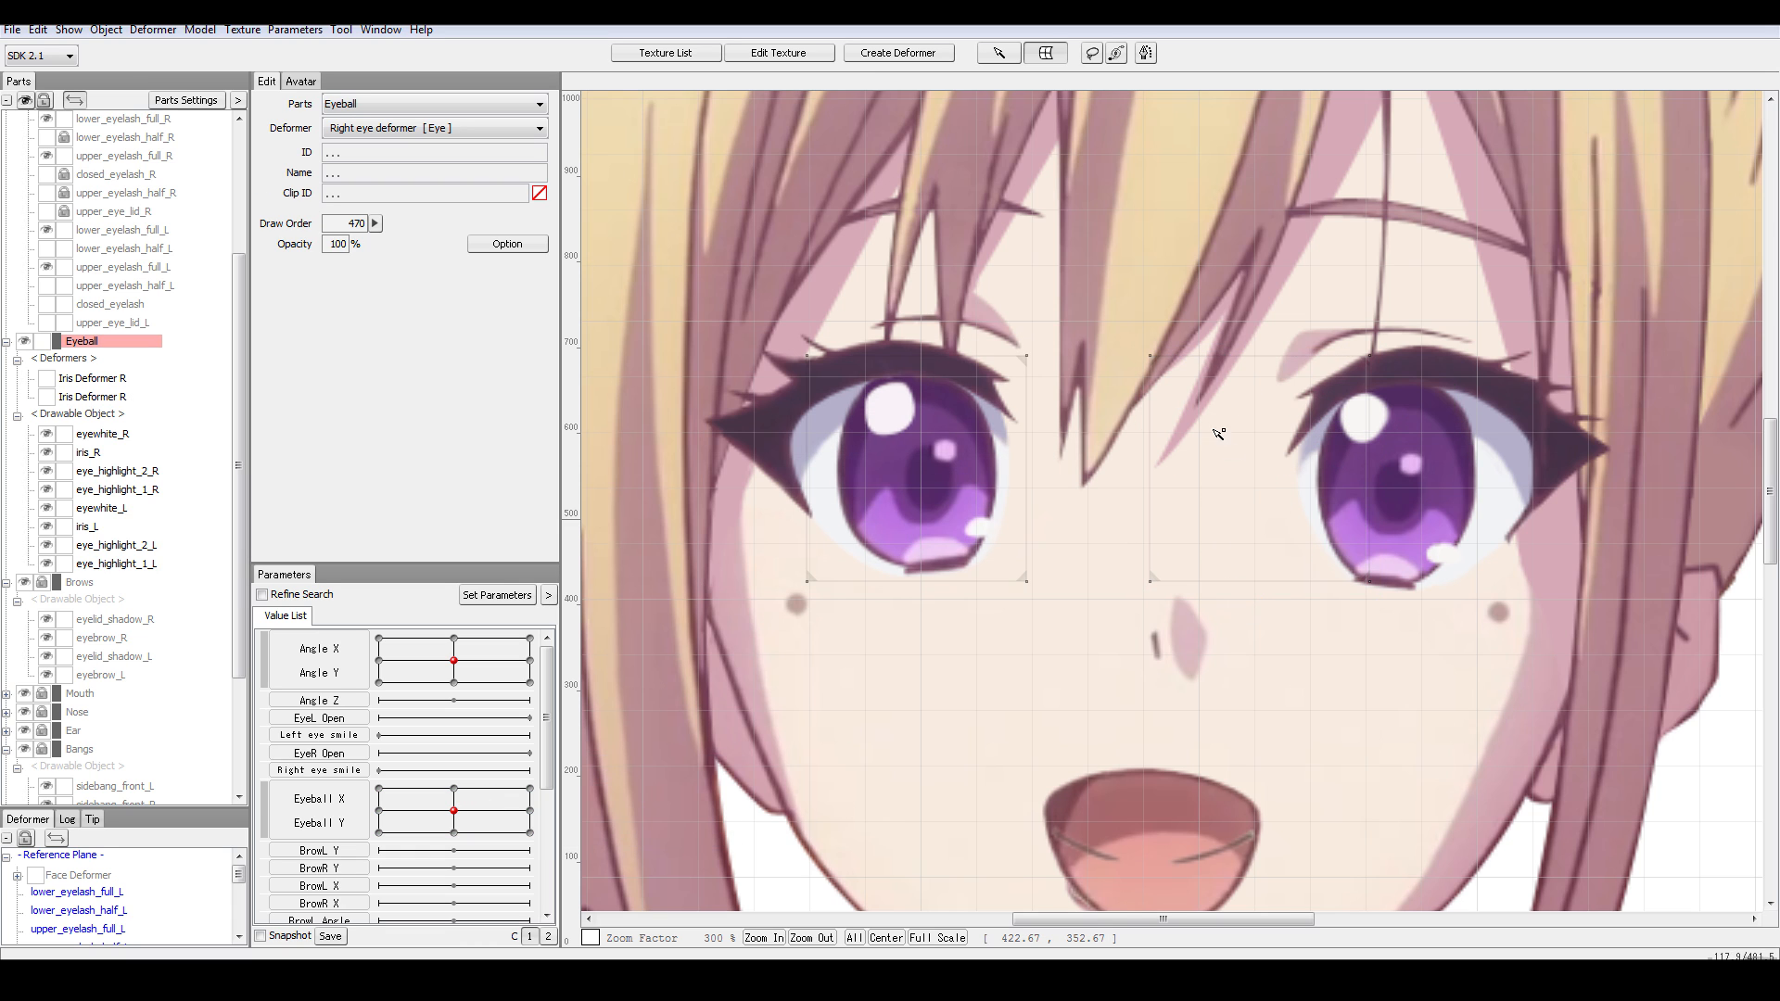
click(1201, 402)
drag(1260, 469, 1403, 491)
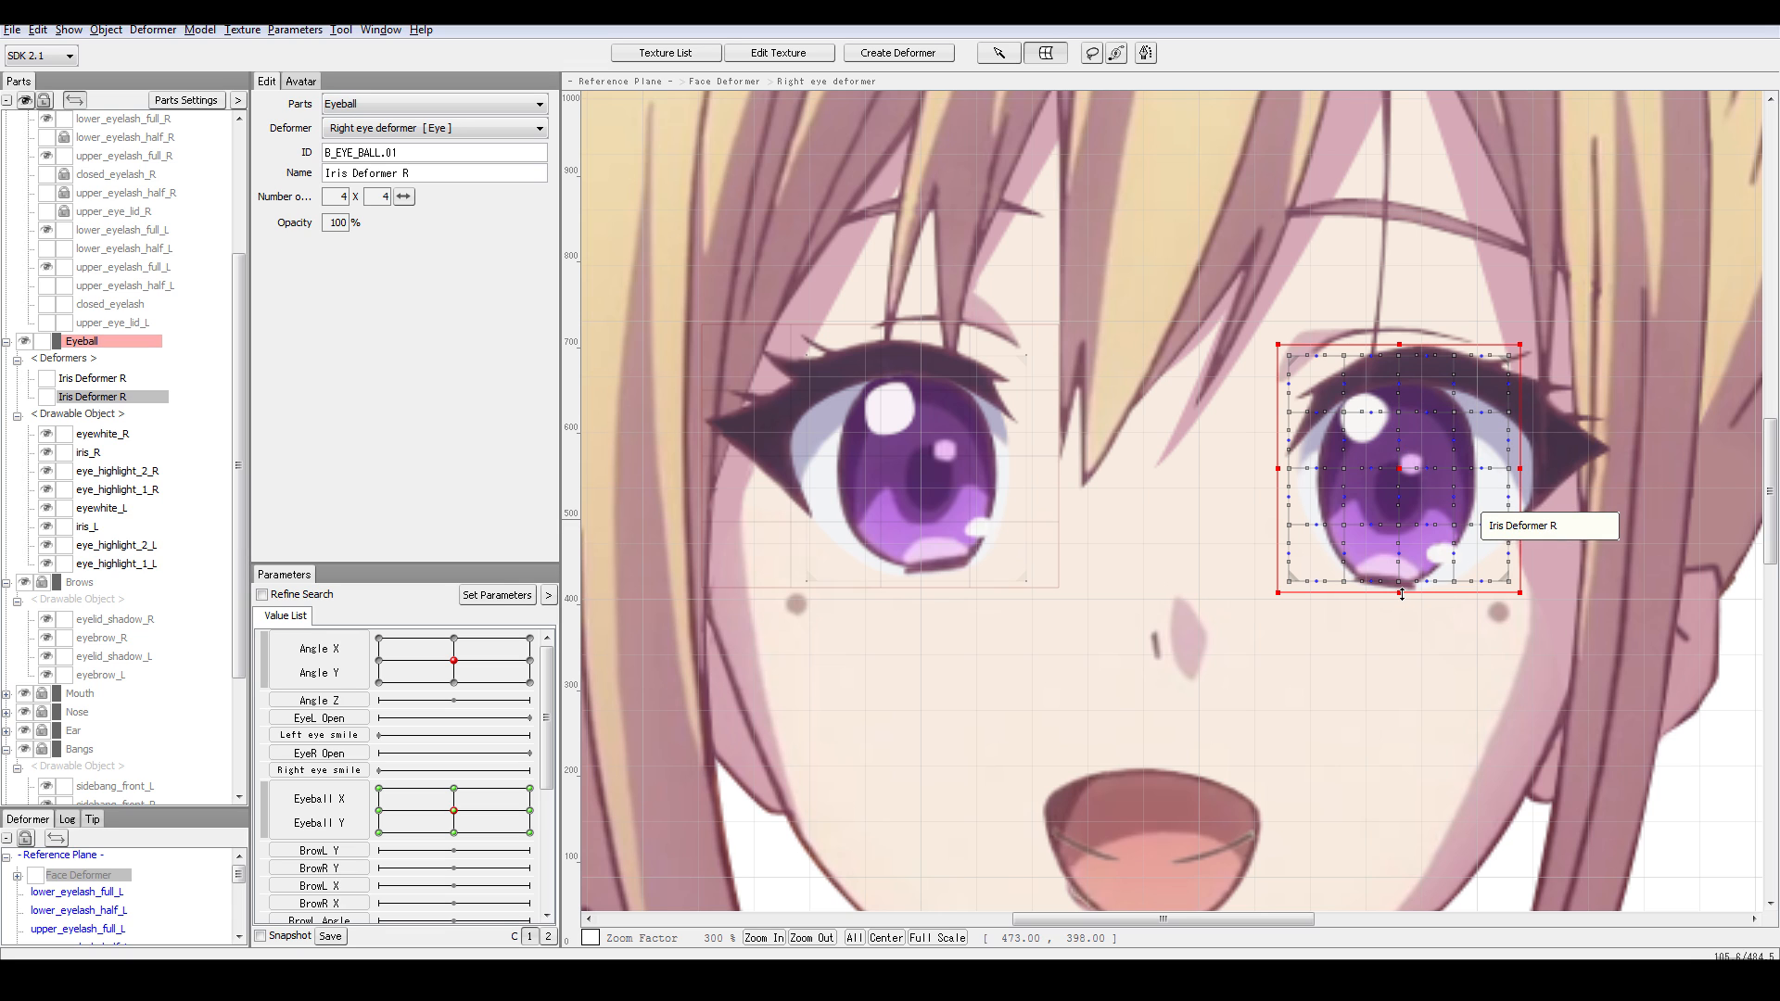
drag(1402, 594, 1401, 608)
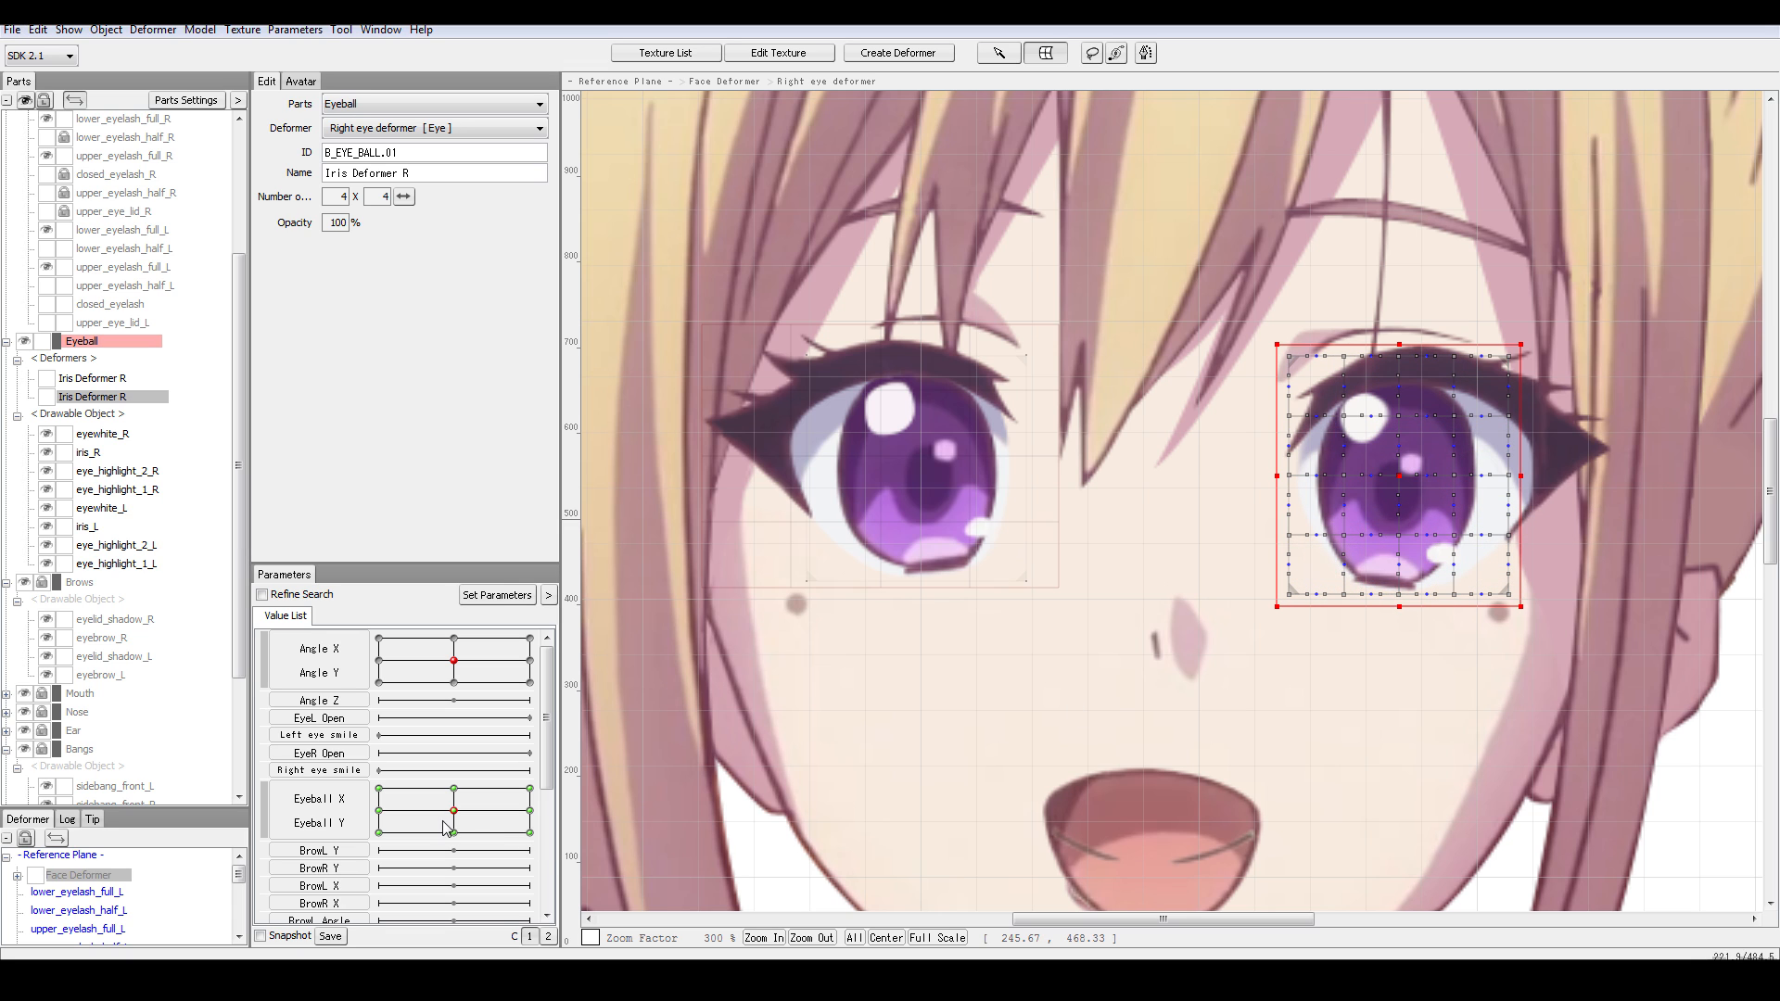
drag(462, 812, 431, 814)
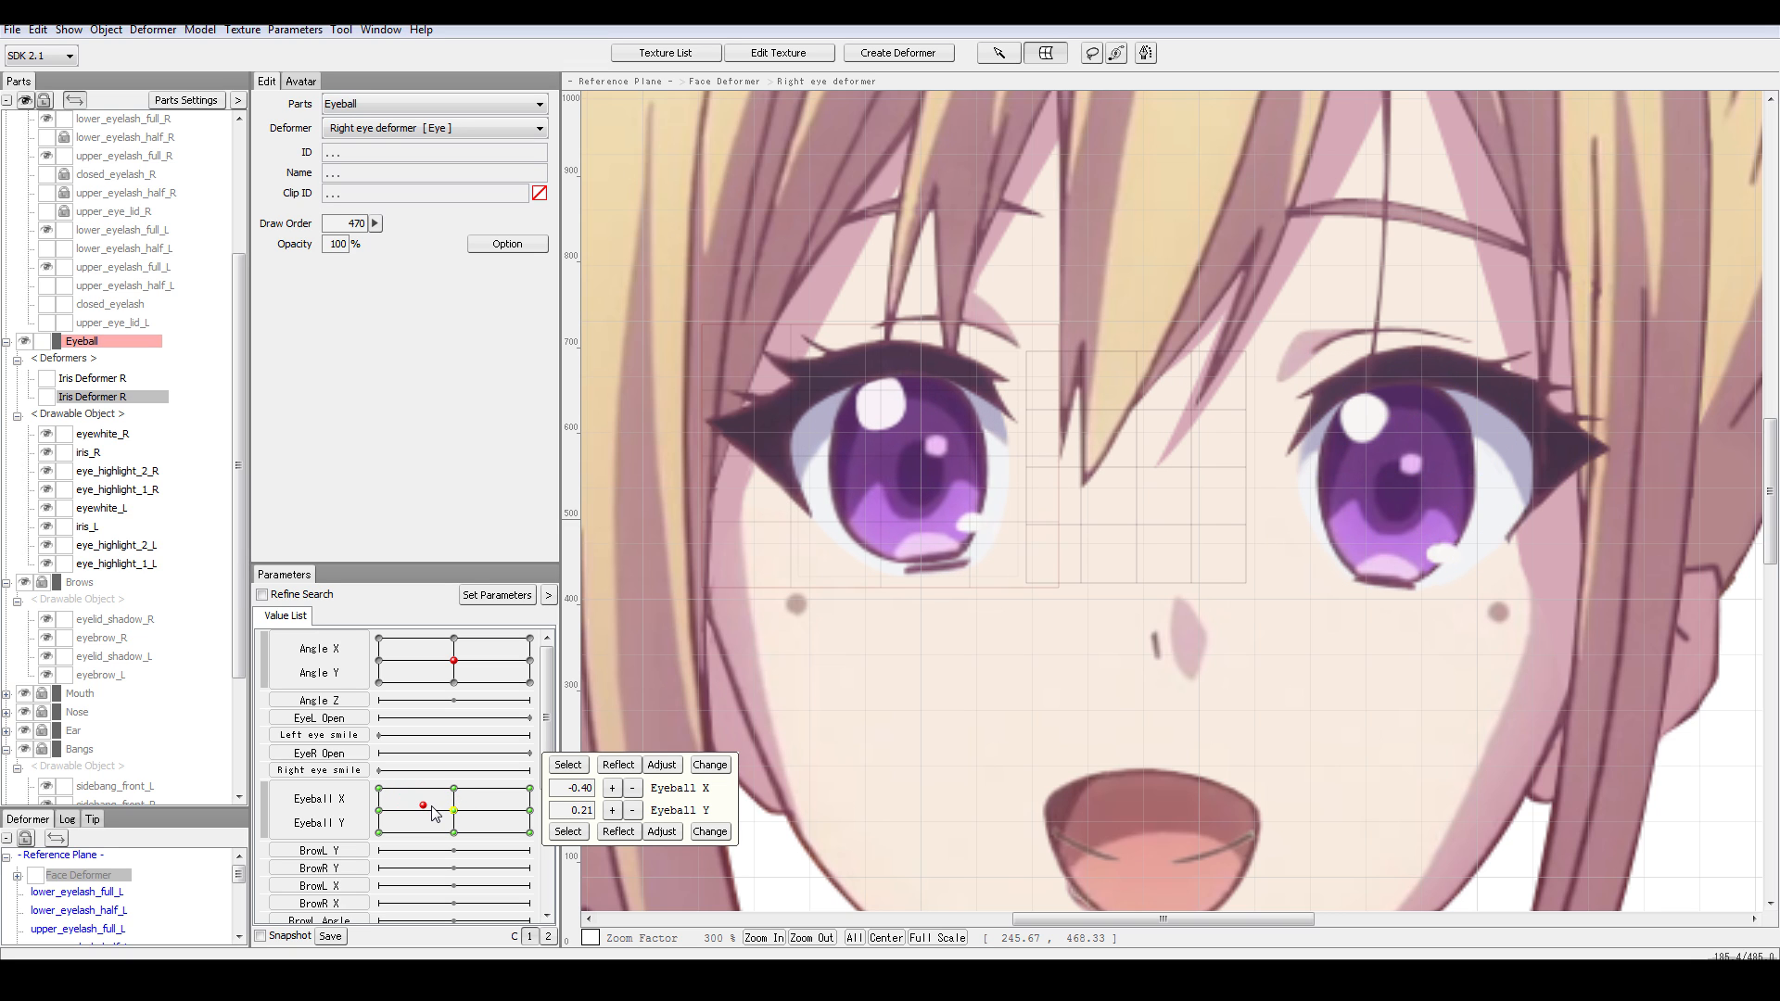
- Undo the duplicate deformer's placement, the deletion of its copied objects and the duplication of Iris Deformer R
click(1276, 532)
key(ctrl+z)
key(ctrl+z)
key(ctrl+z)
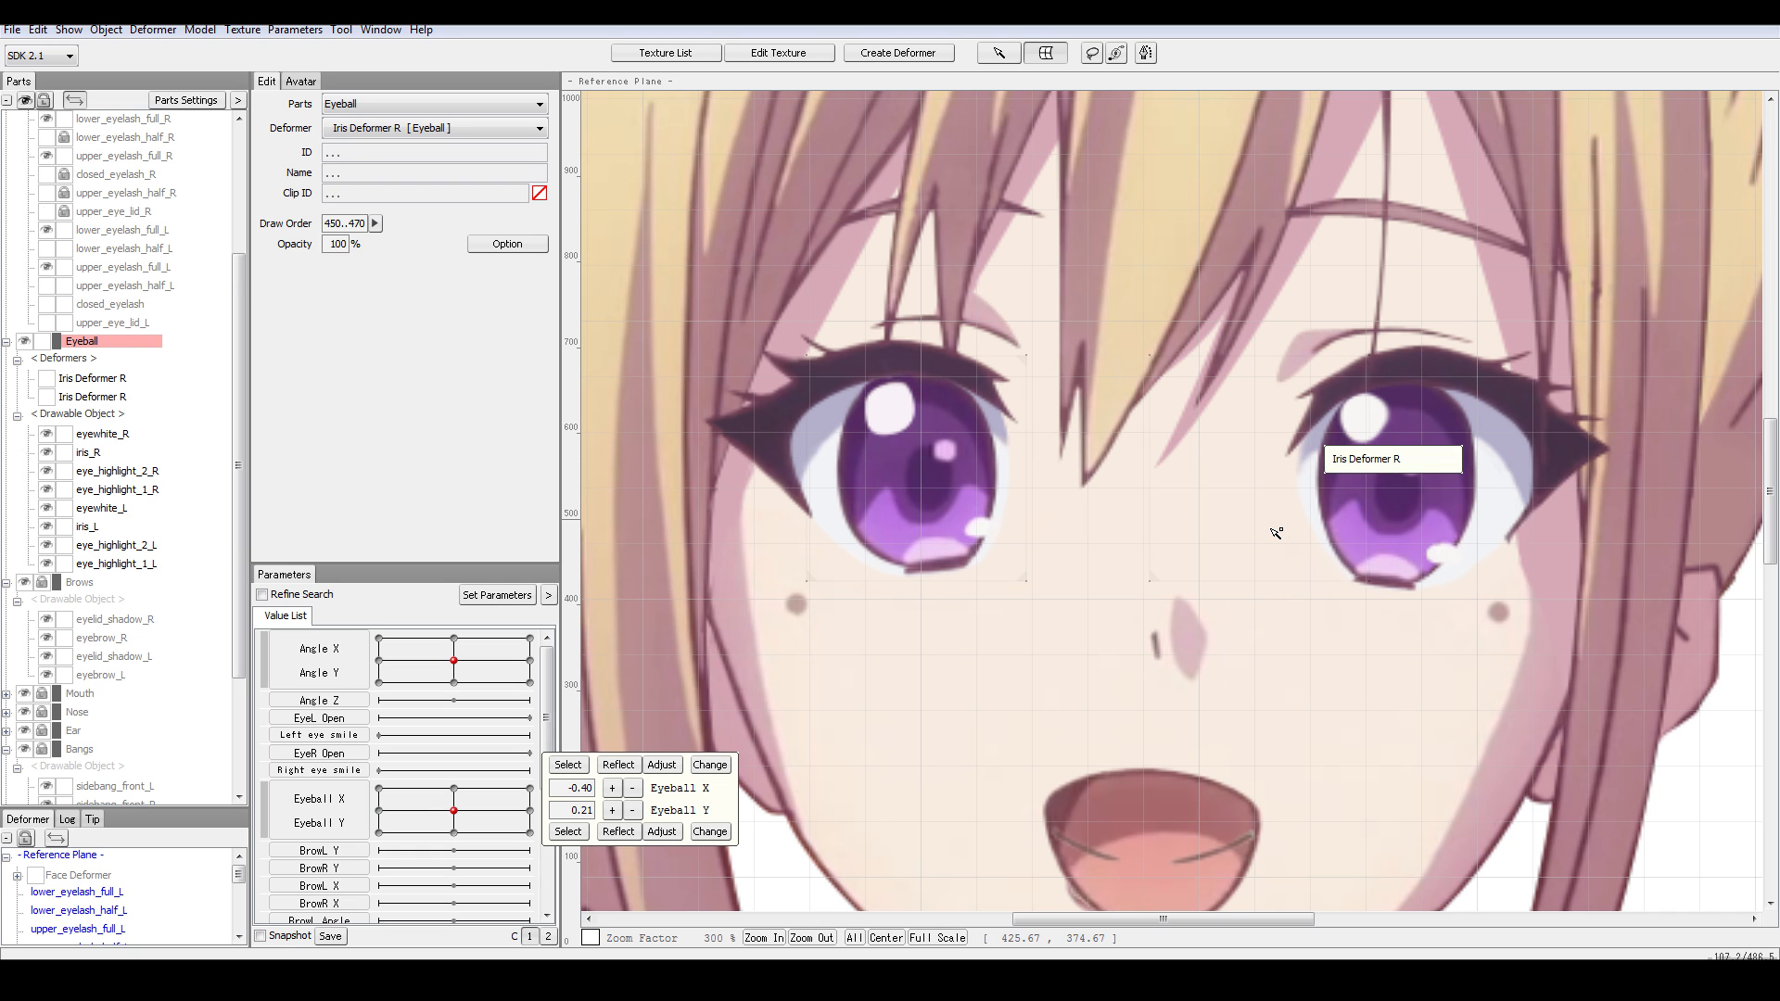
key(ctrl+z)
key(ctrl+z)
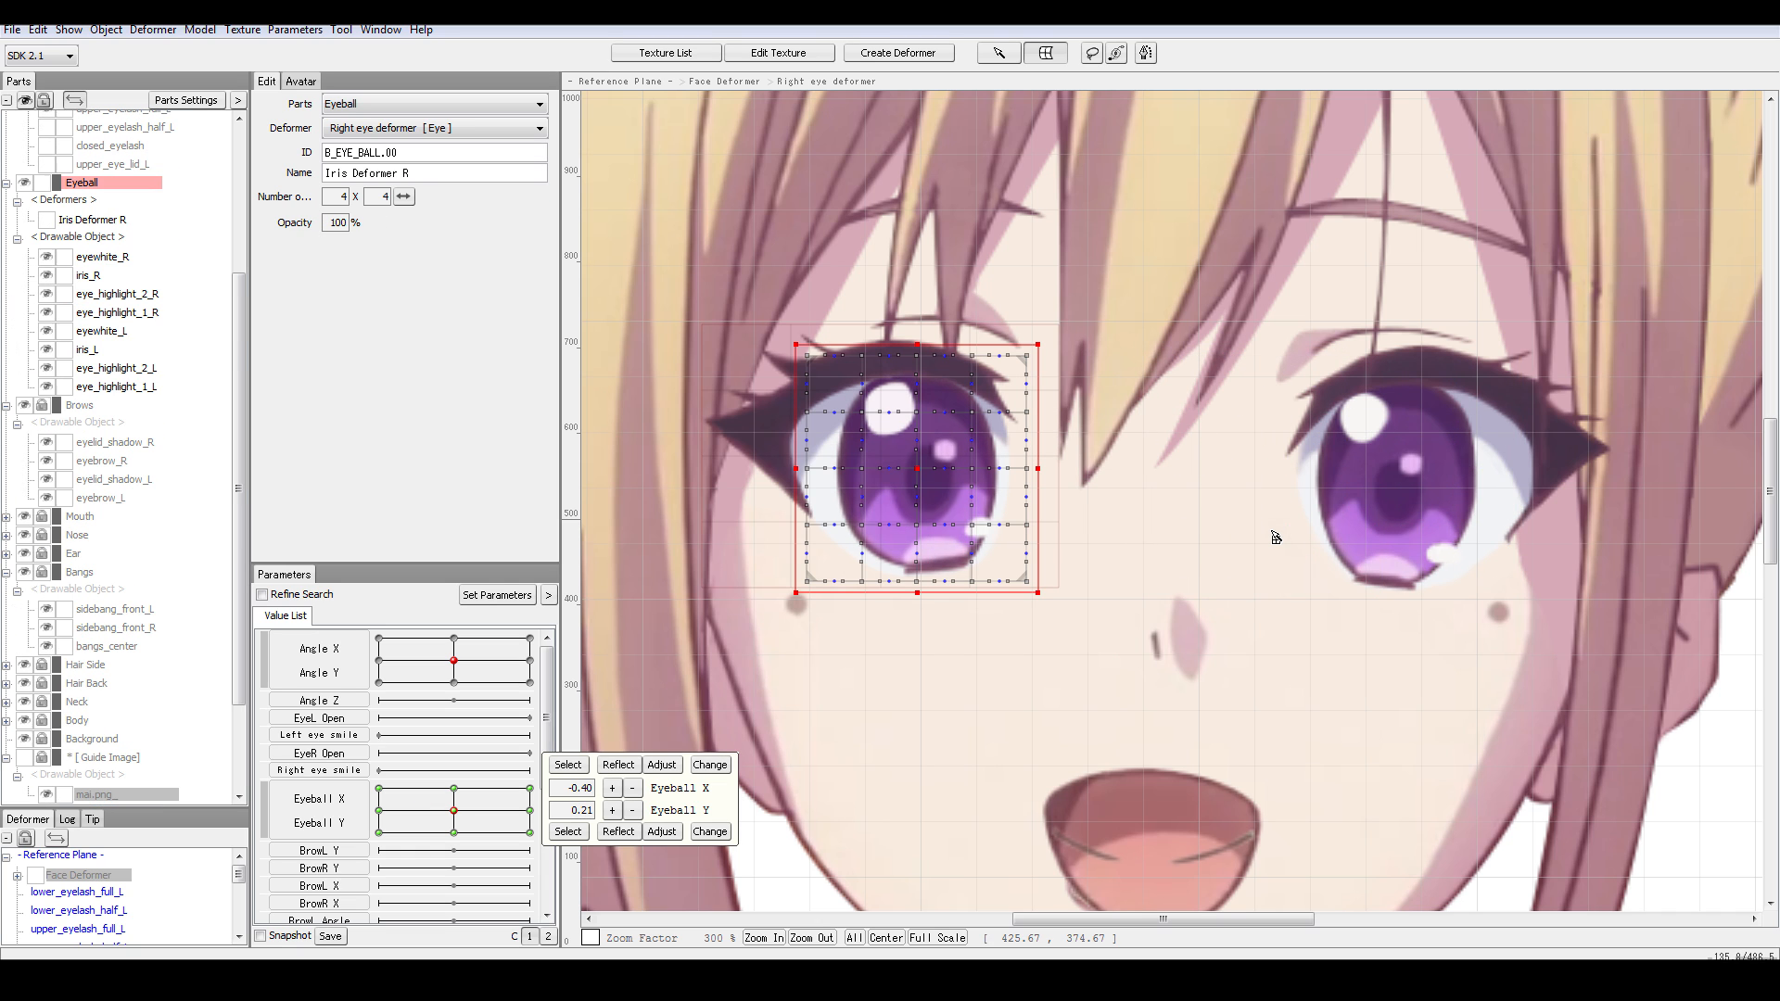
key(ctrl+z)
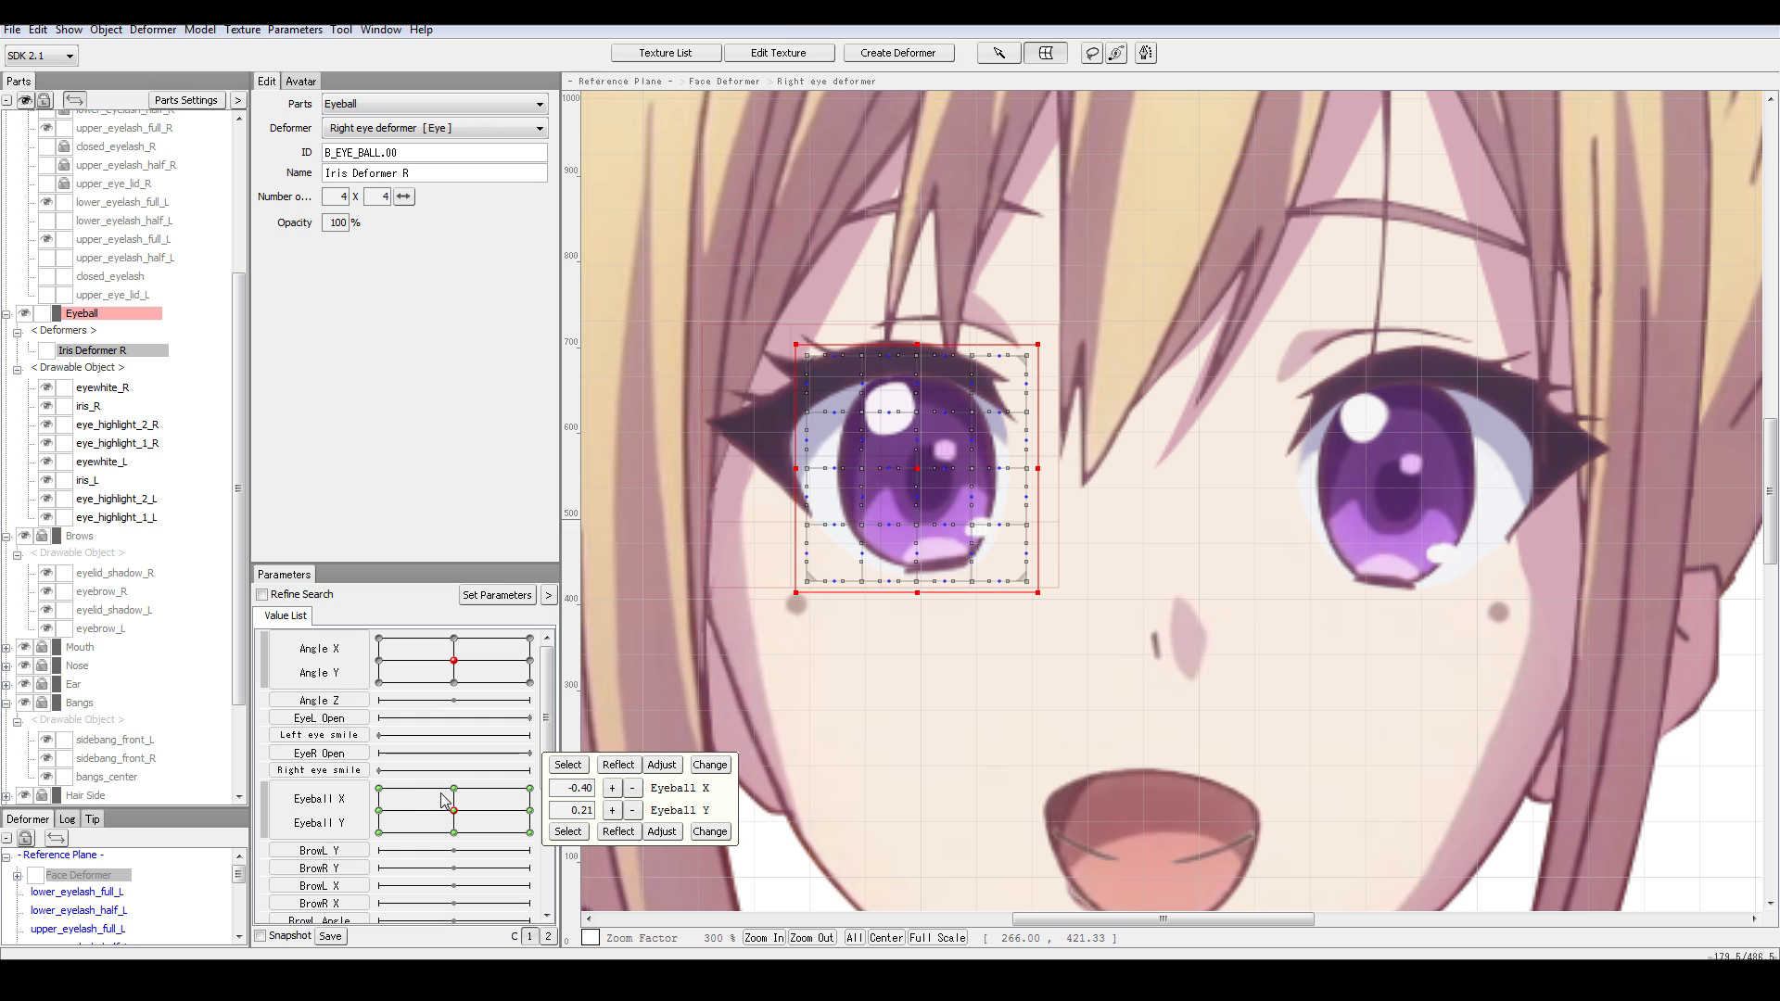
- Test Iris Deformer R with Eyeball X/Y at -0.12 and 0.25, and undo the parameter change
mouse_move(455, 810)
mouse_down()
mouse_move(444, 771)
mouse_move(385, 837)
mouse_move(475, 805)
mouse_move(444, 805)
mouse_up()
key(ctrl+a)
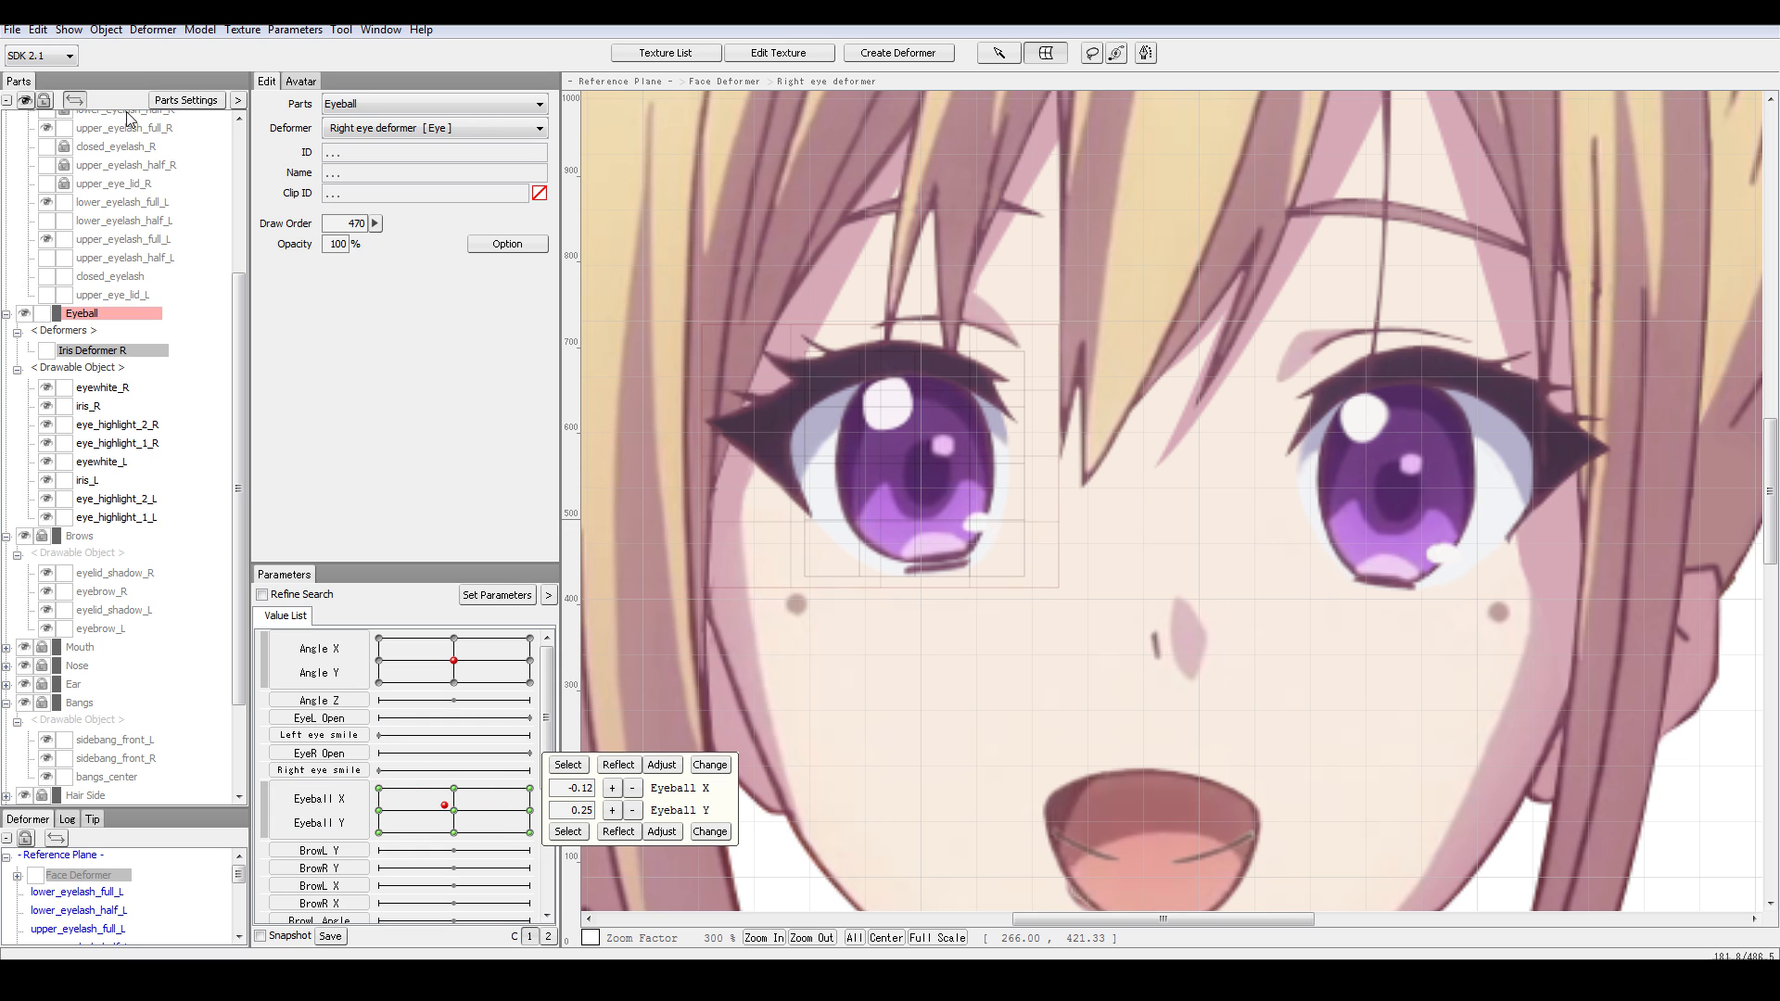
click(38, 29)
click(66, 52)
- Step through the edit history to restore the duplicate of Iris Deformer R with its copied iris and highlight objects hidden
click(38, 30)
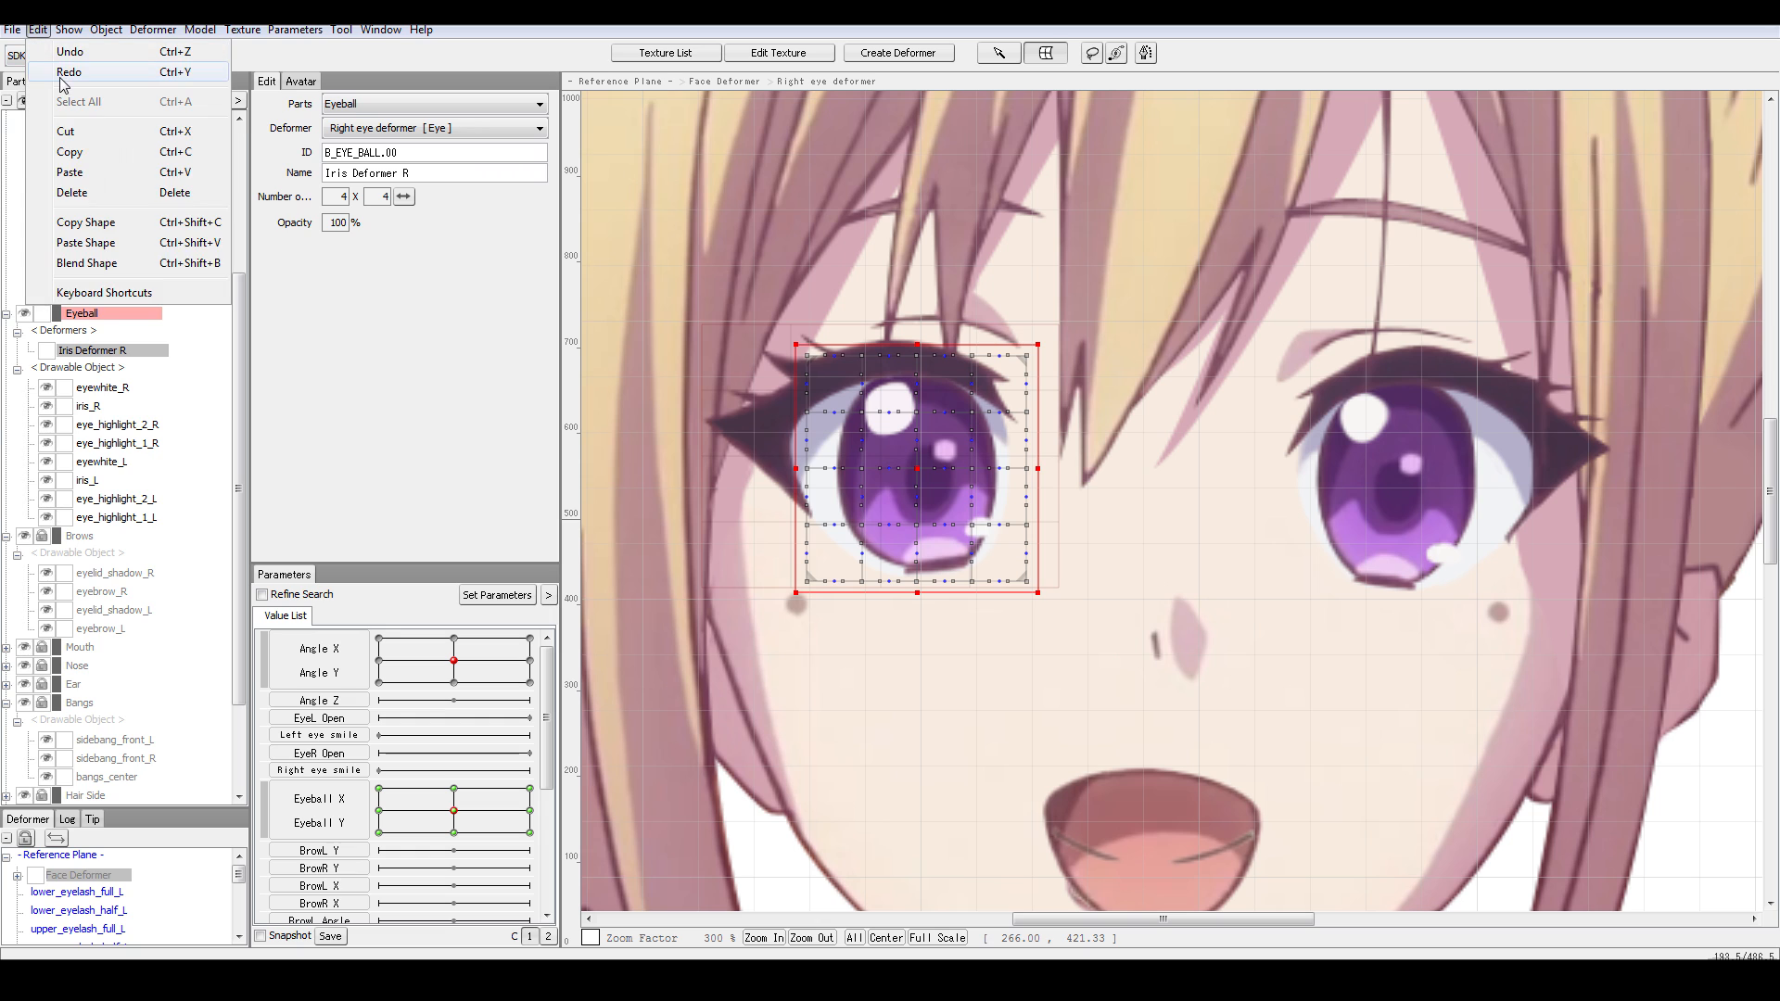
click(63, 74)
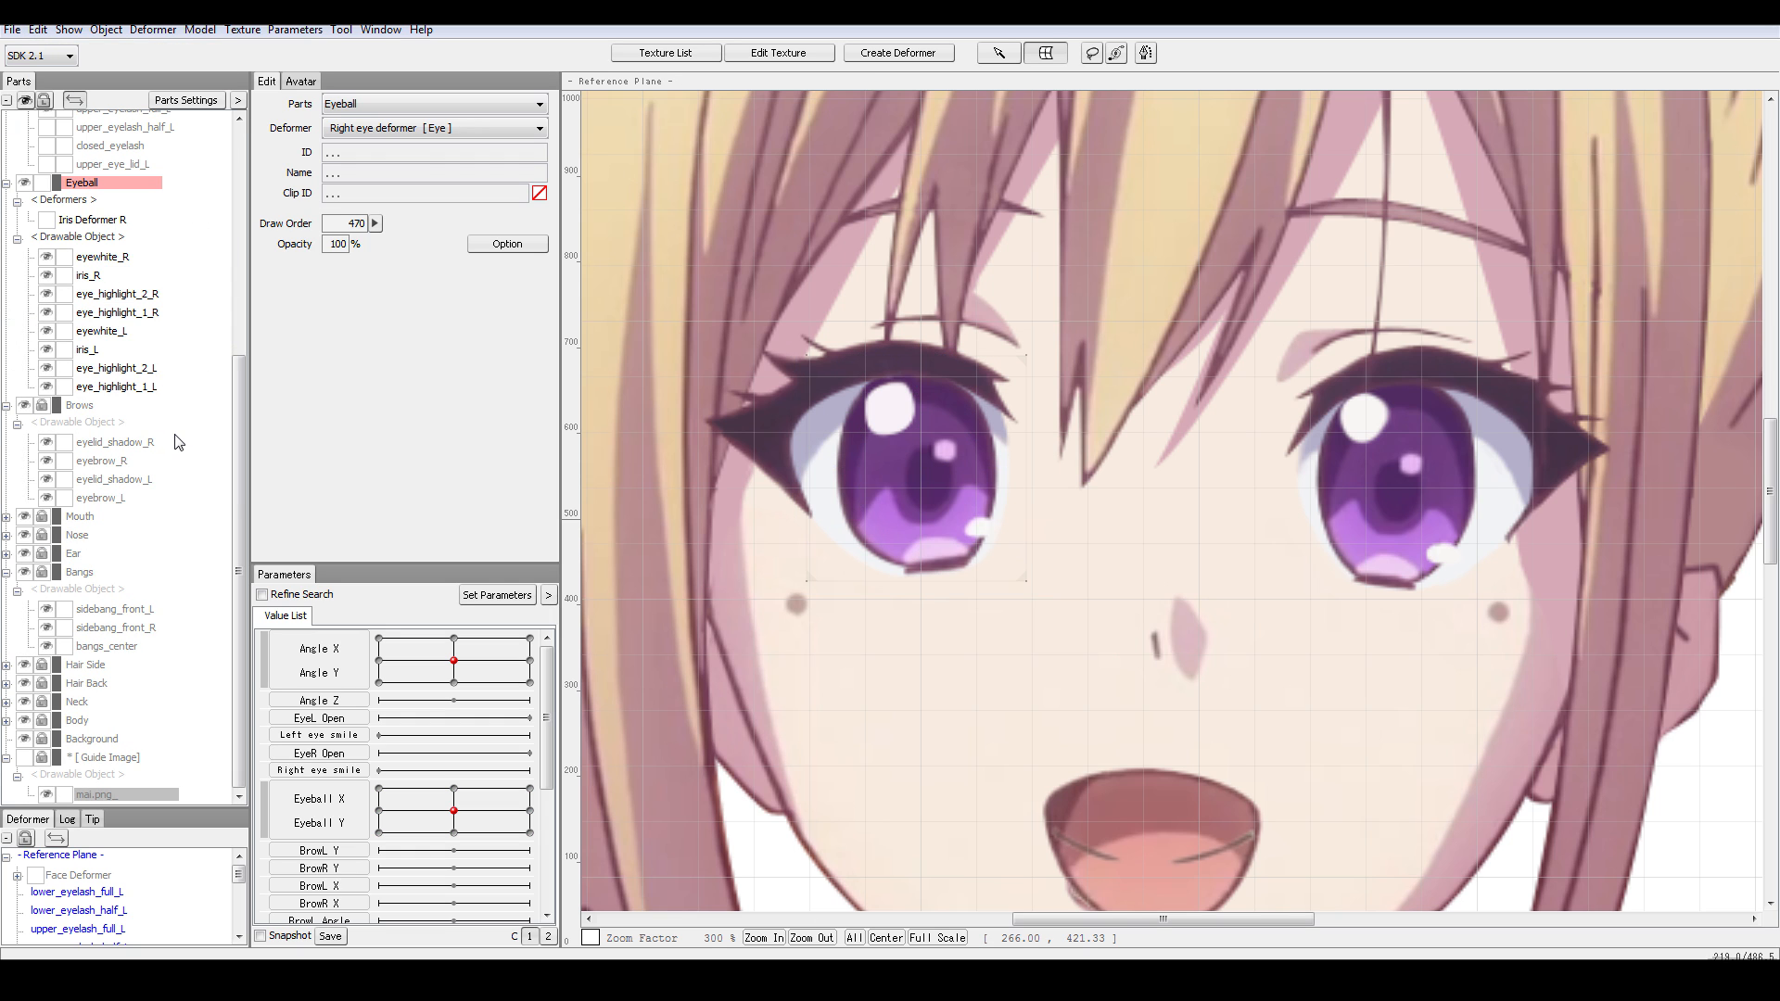
scroll(179, 442, up, 2)
click(68, 30)
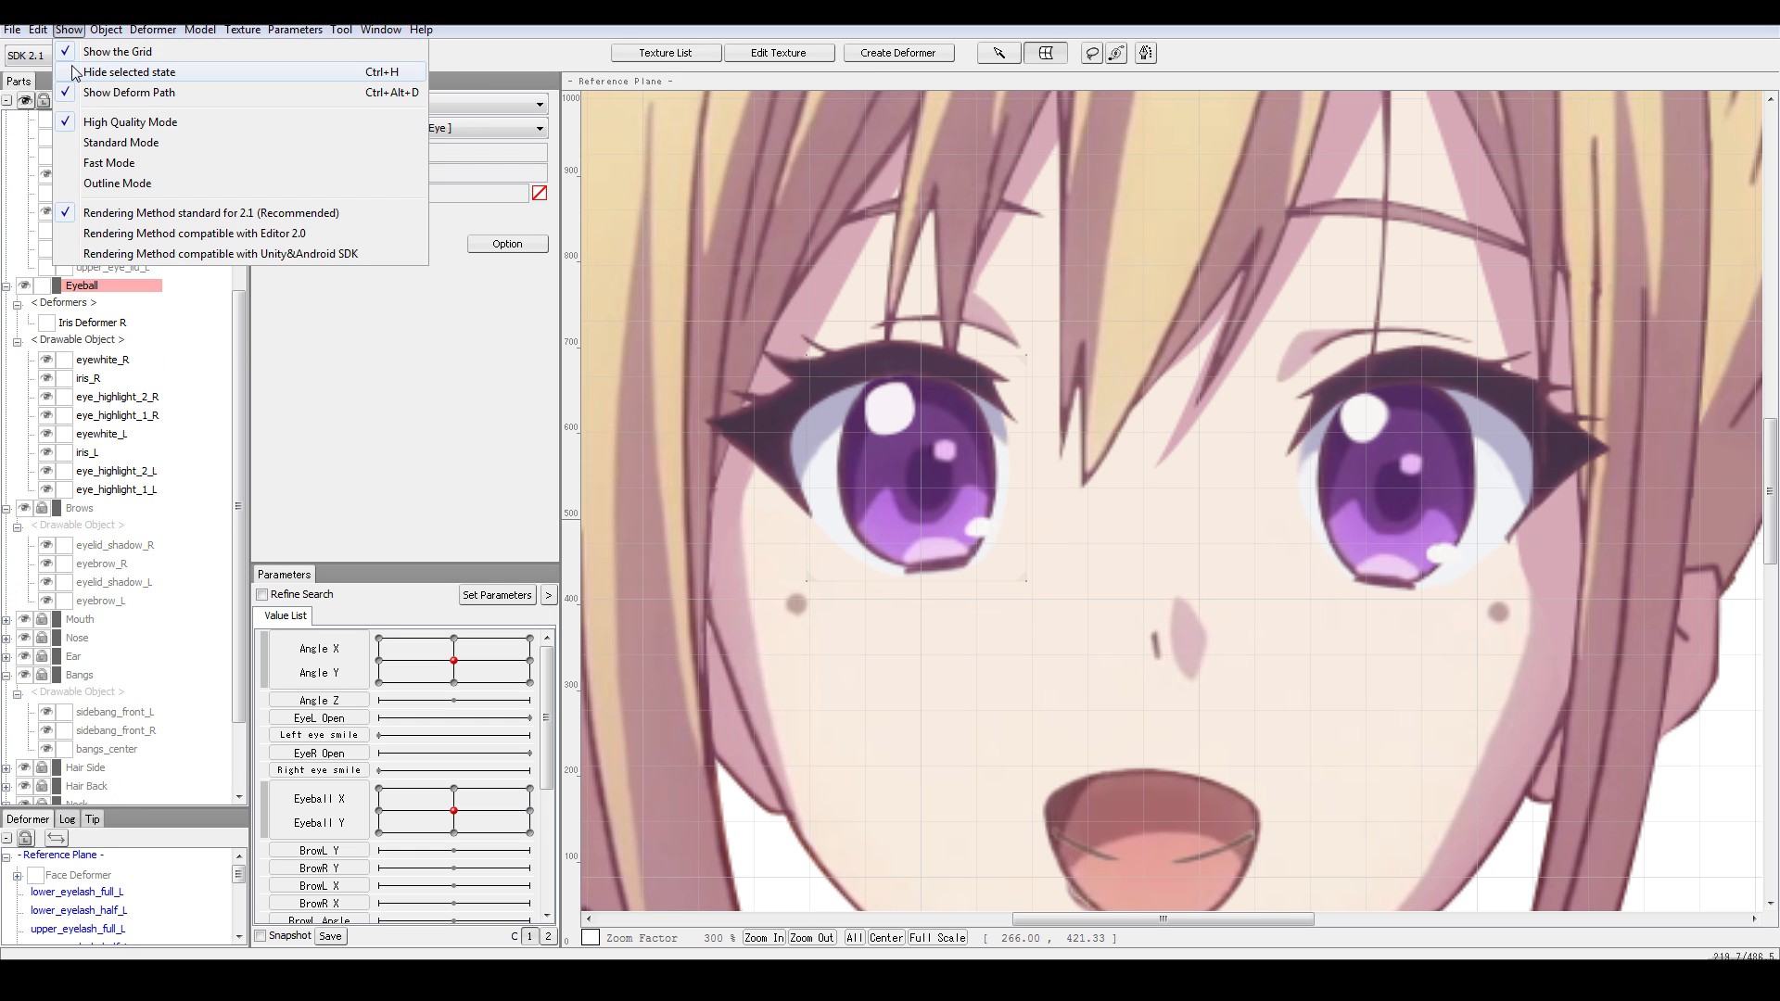
click(45, 32)
click(57, 52)
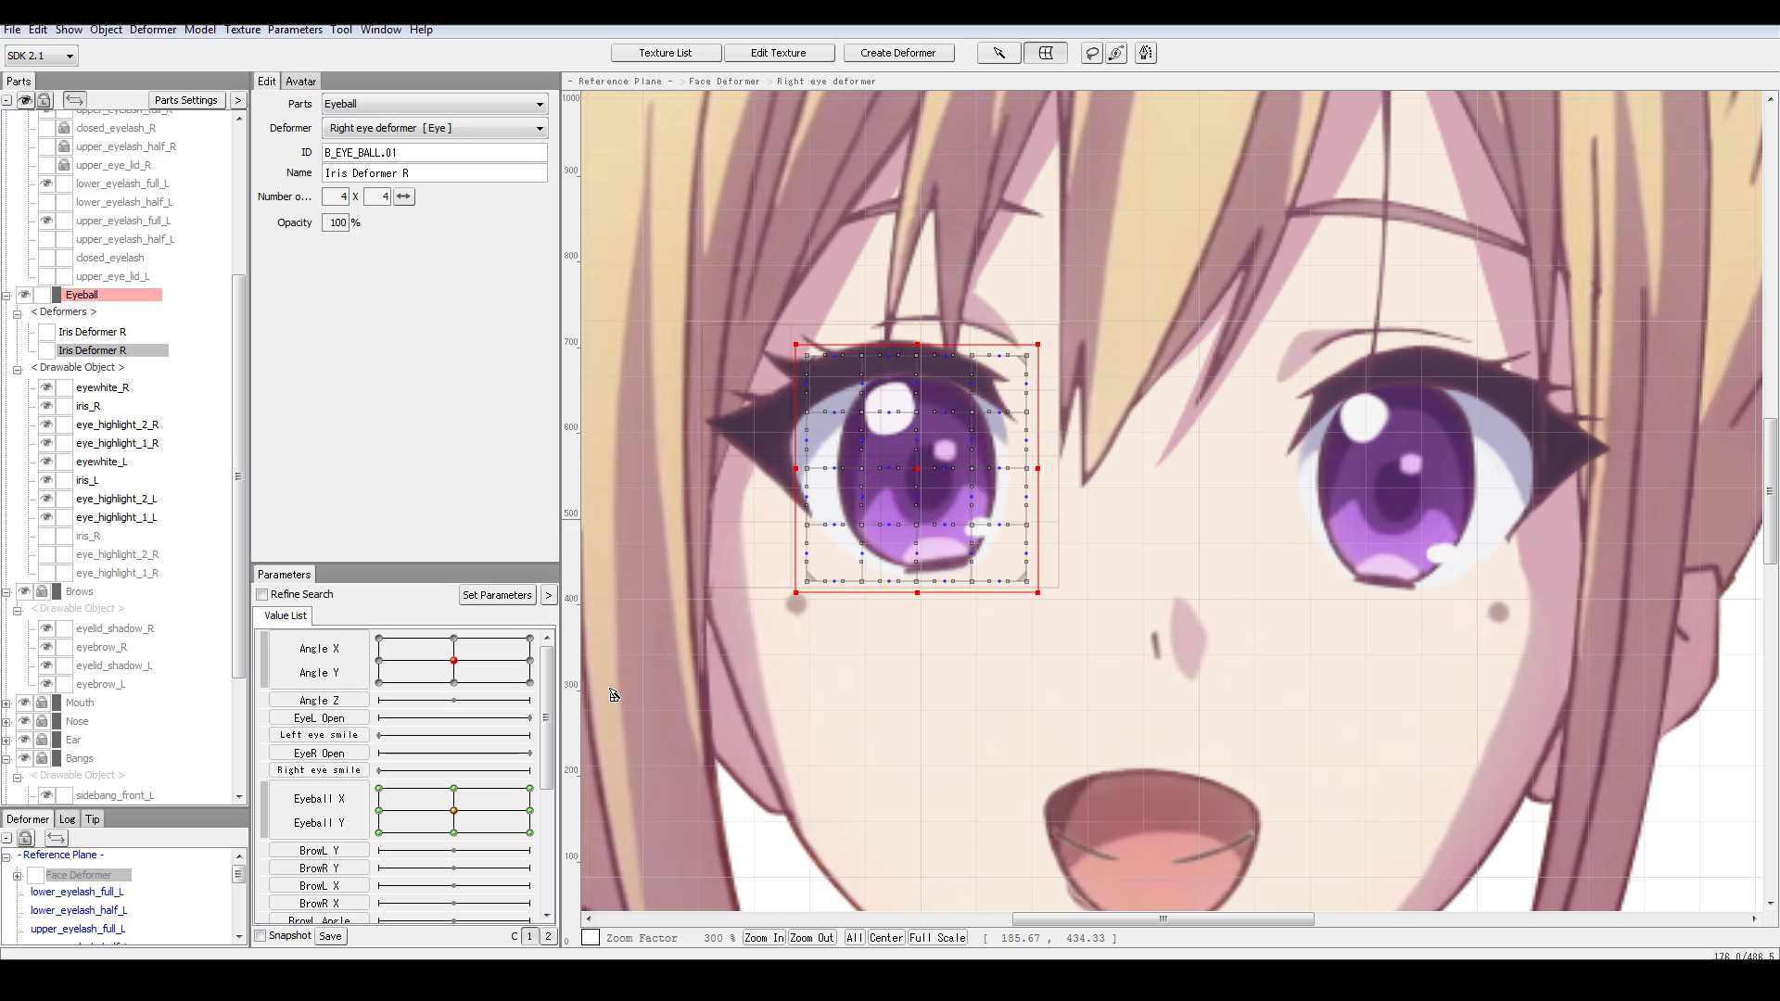
- Try the duplicated Iris Deformer R over the left iris with Eyeball X/Y at -0.83 and -0.38, and undo its move
click(926, 470)
drag(927, 470, 1404, 477)
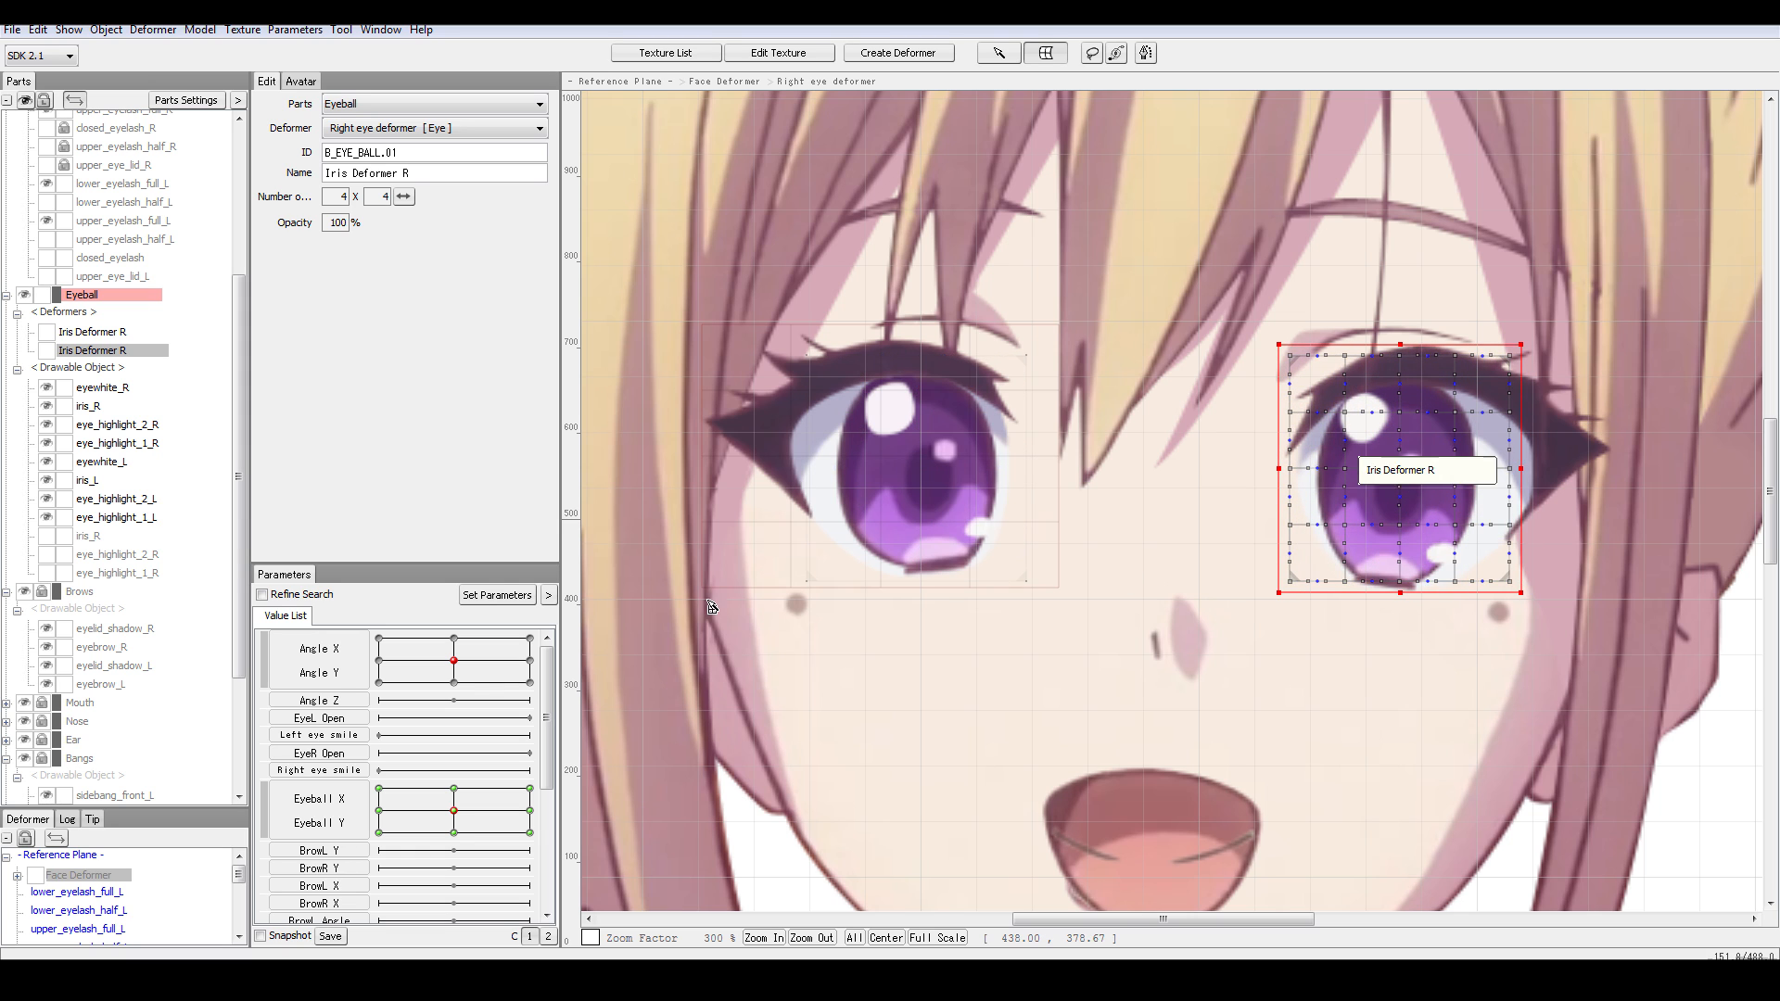
drag(453, 810, 390, 820)
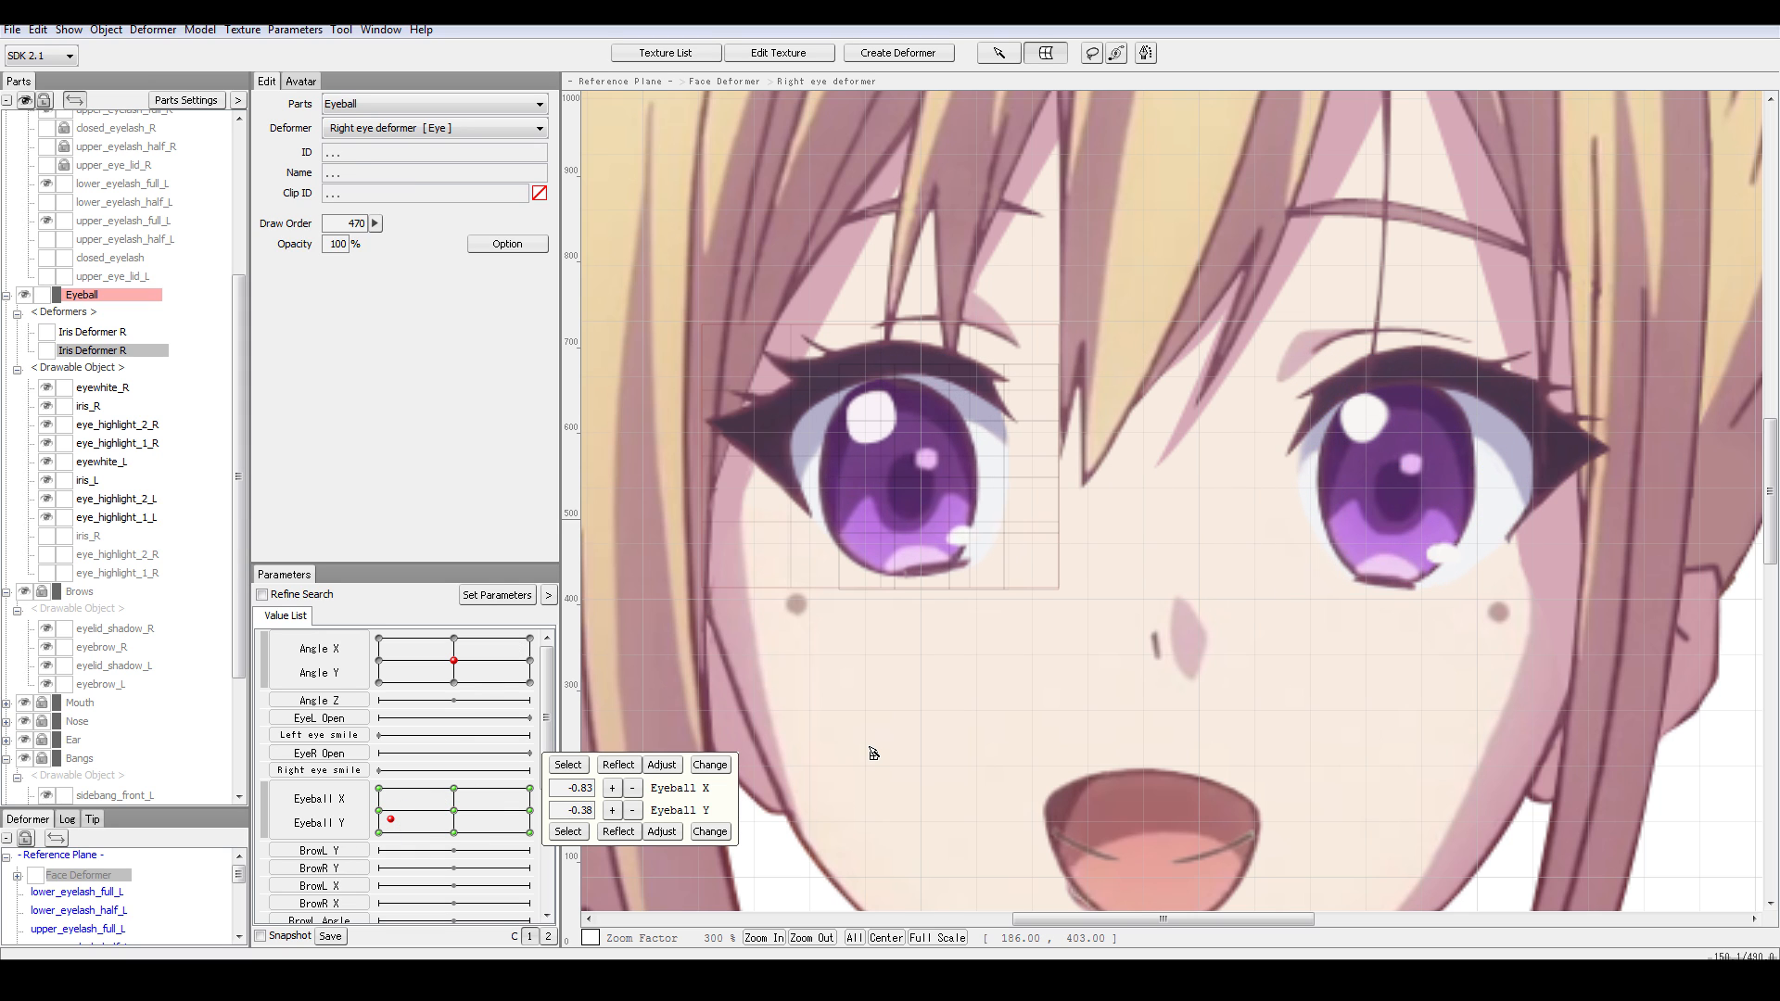
key(ctrl+z)
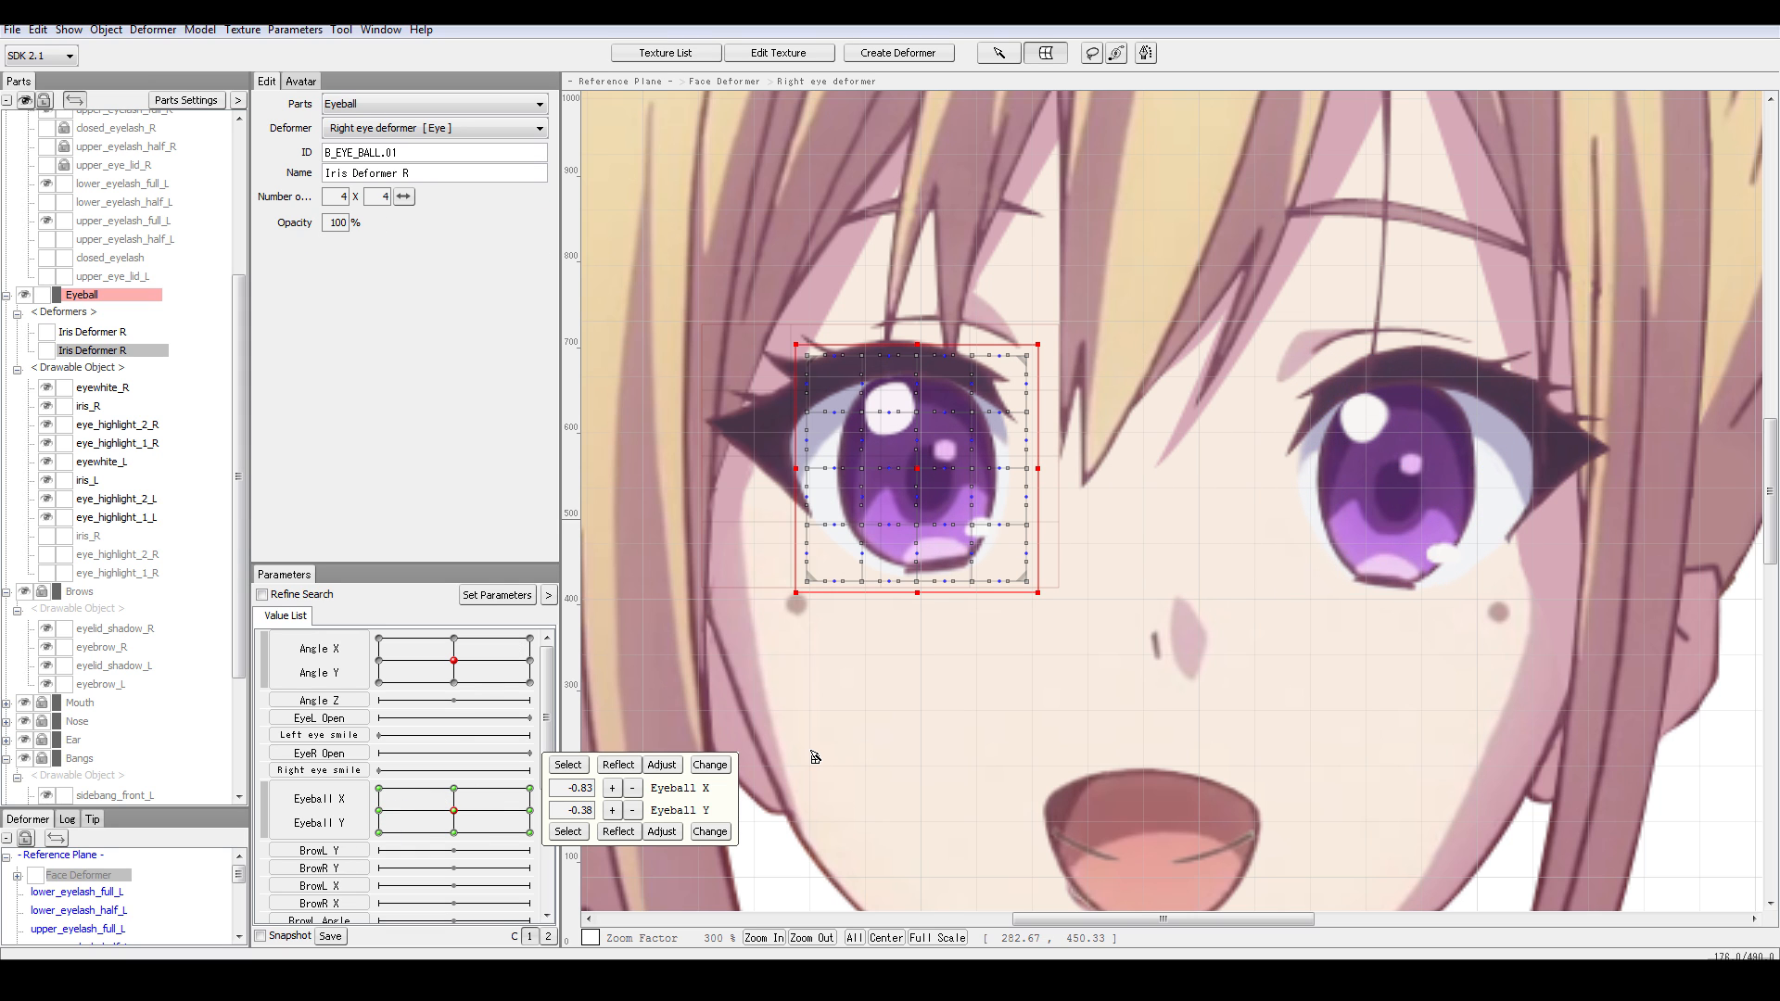
- Reset Eyeball X and Y to 0.00 and rename the duplicated Iris Deformer R as Iris Deformer L
mouse_move(453, 810)
mouse_down()
mouse_move(504, 794)
mouse_move(414, 776)
mouse_move(406, 823)
mouse_move(516, 797)
mouse_move(408, 795)
mouse_move(453, 811)
mouse_up()
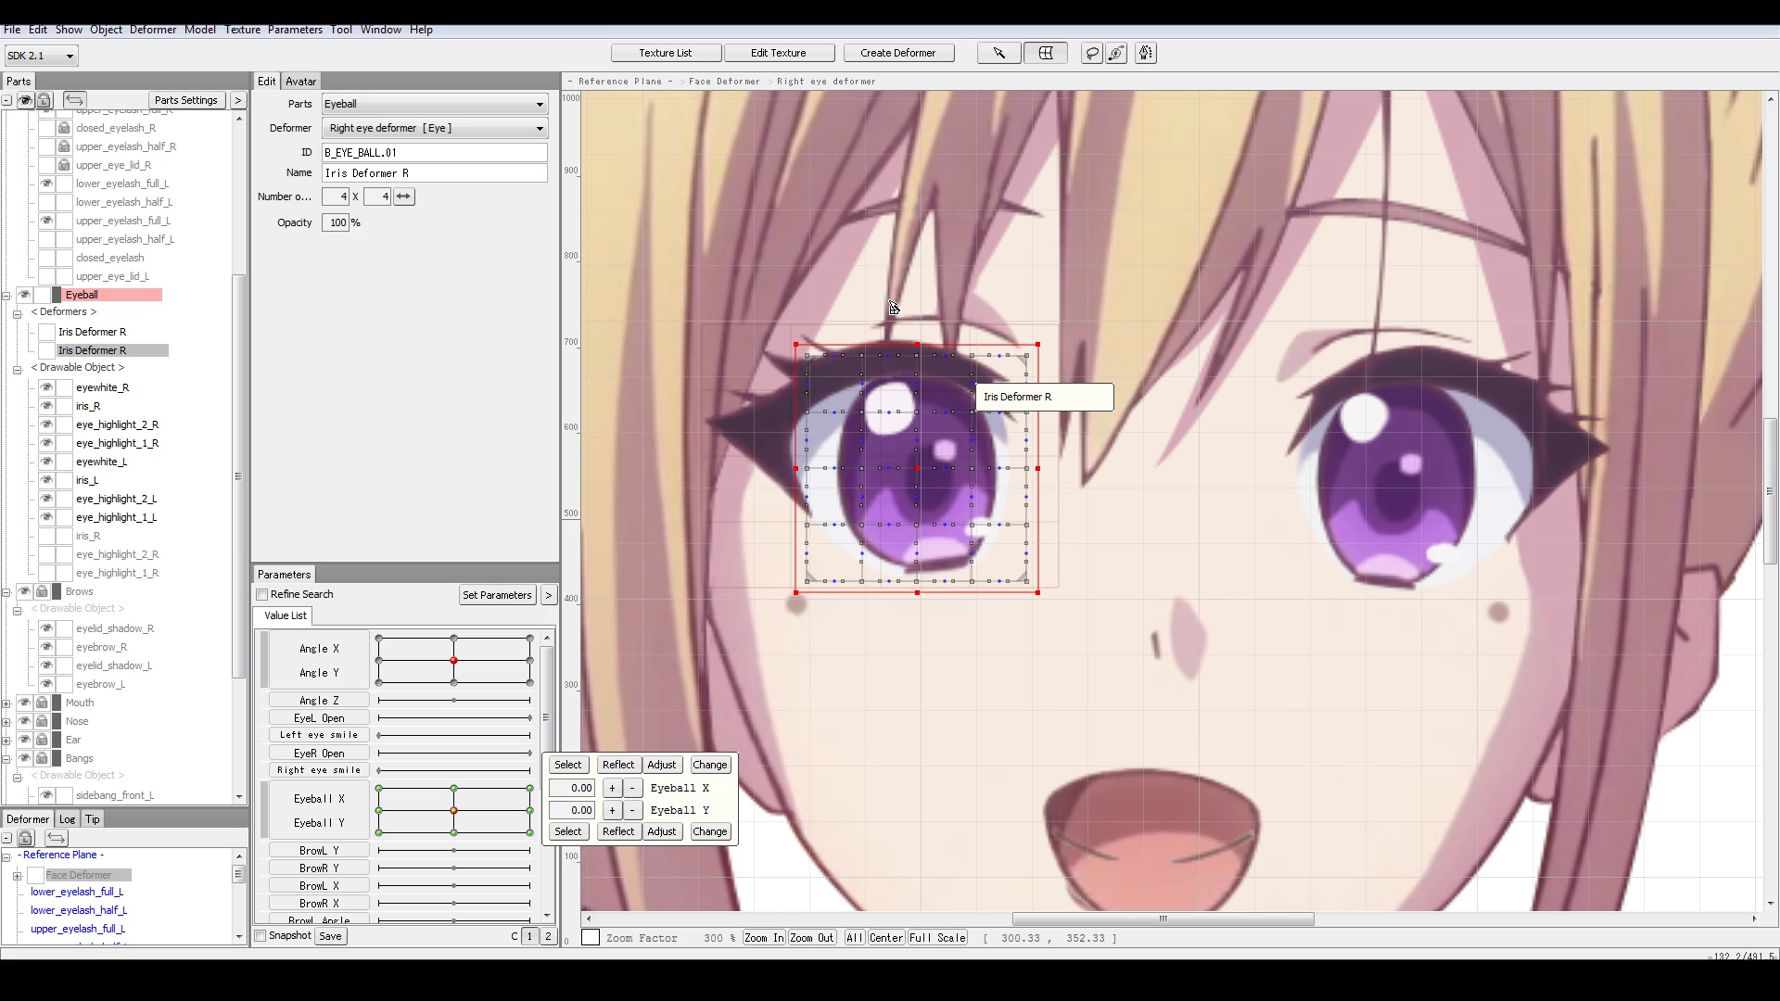
click(1051, 58)
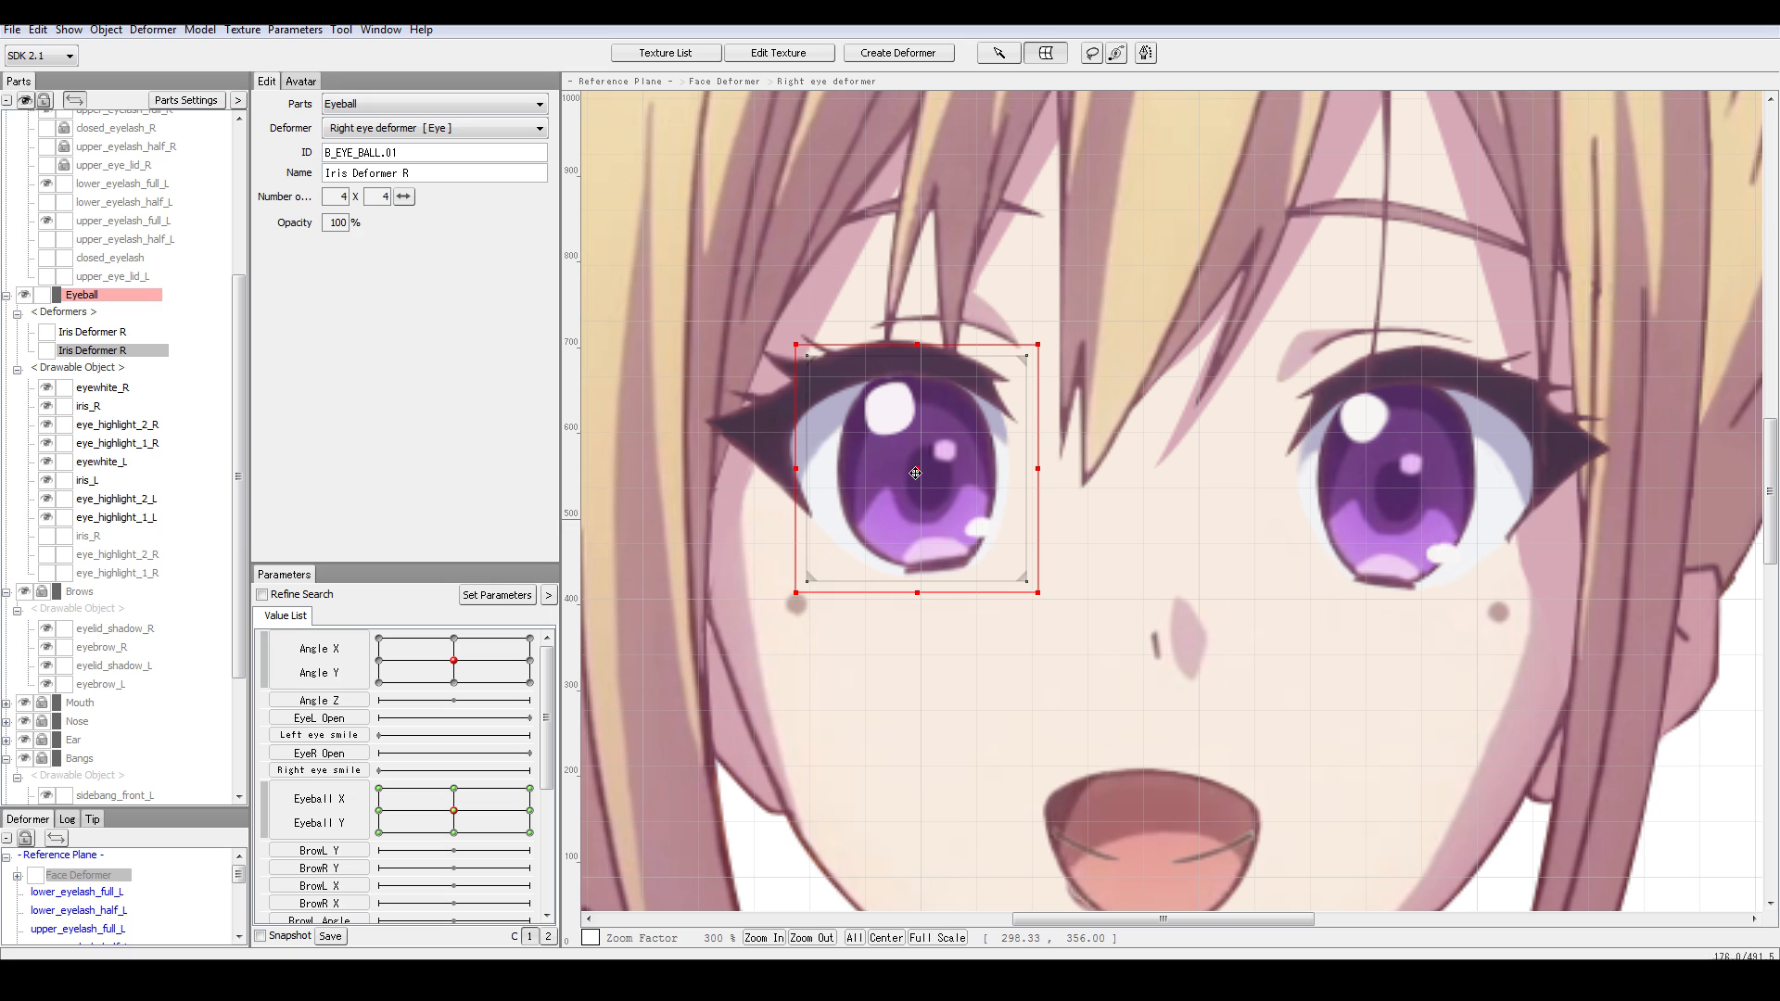
click(821, 365)
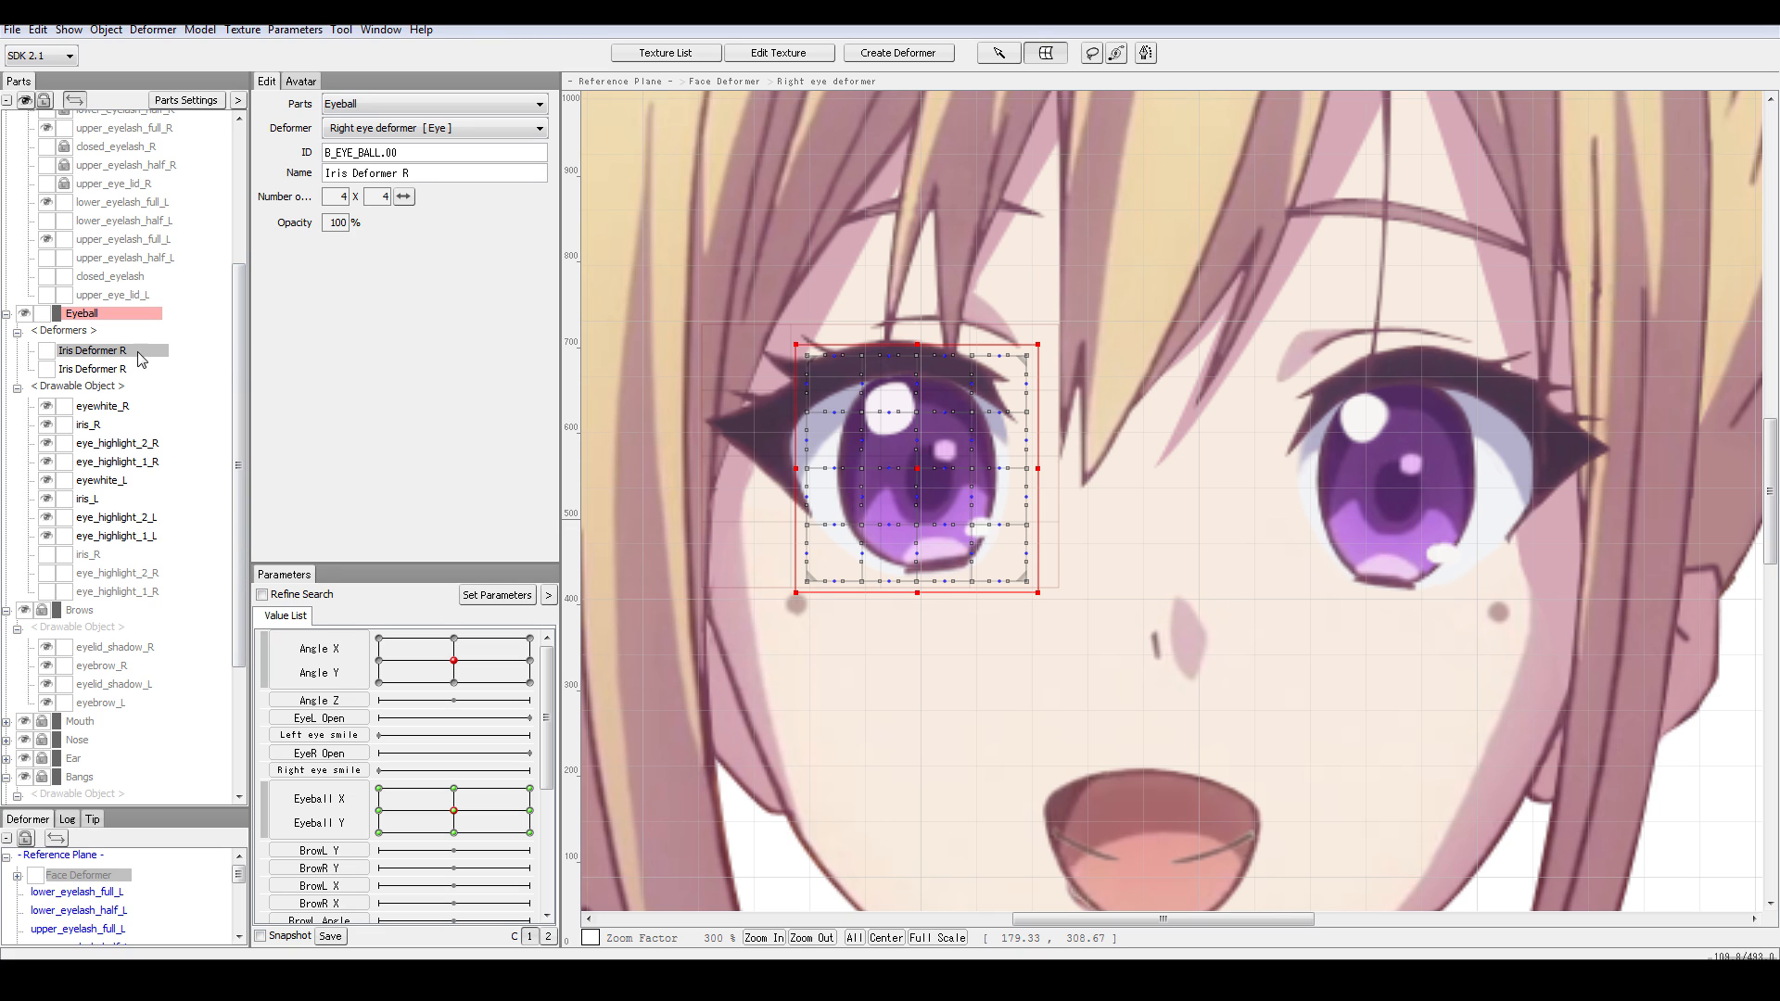
click(87, 556)
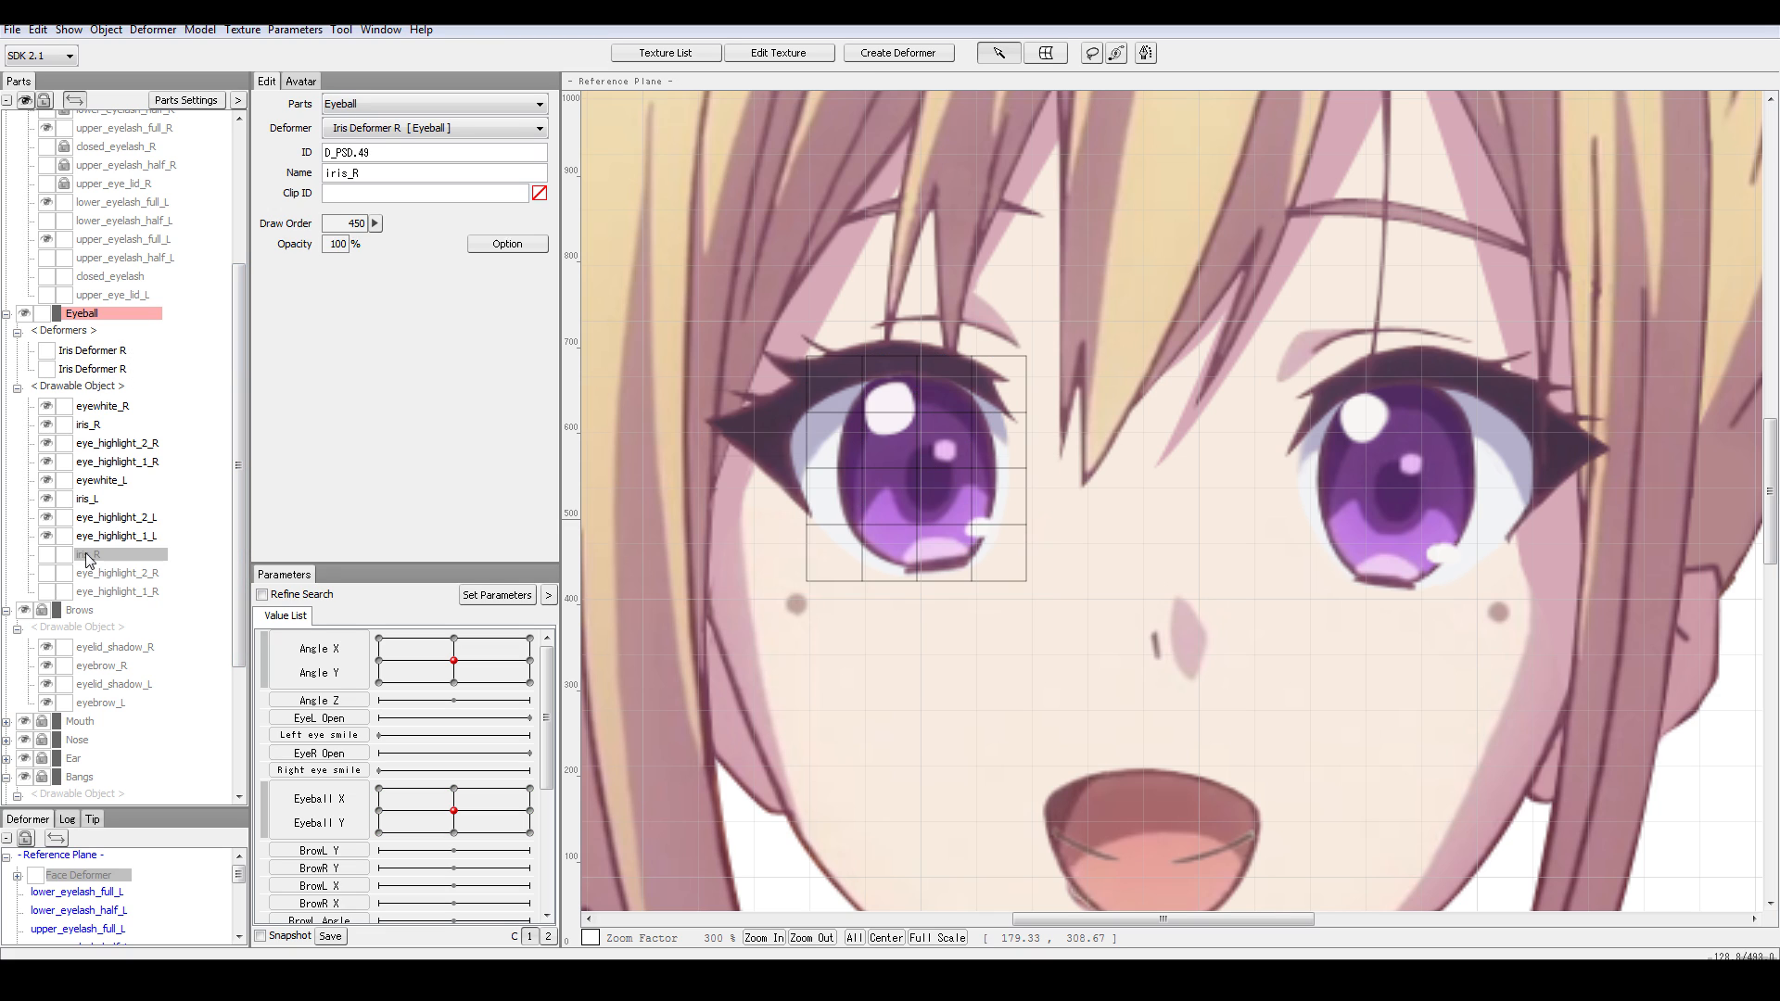
click(126, 370)
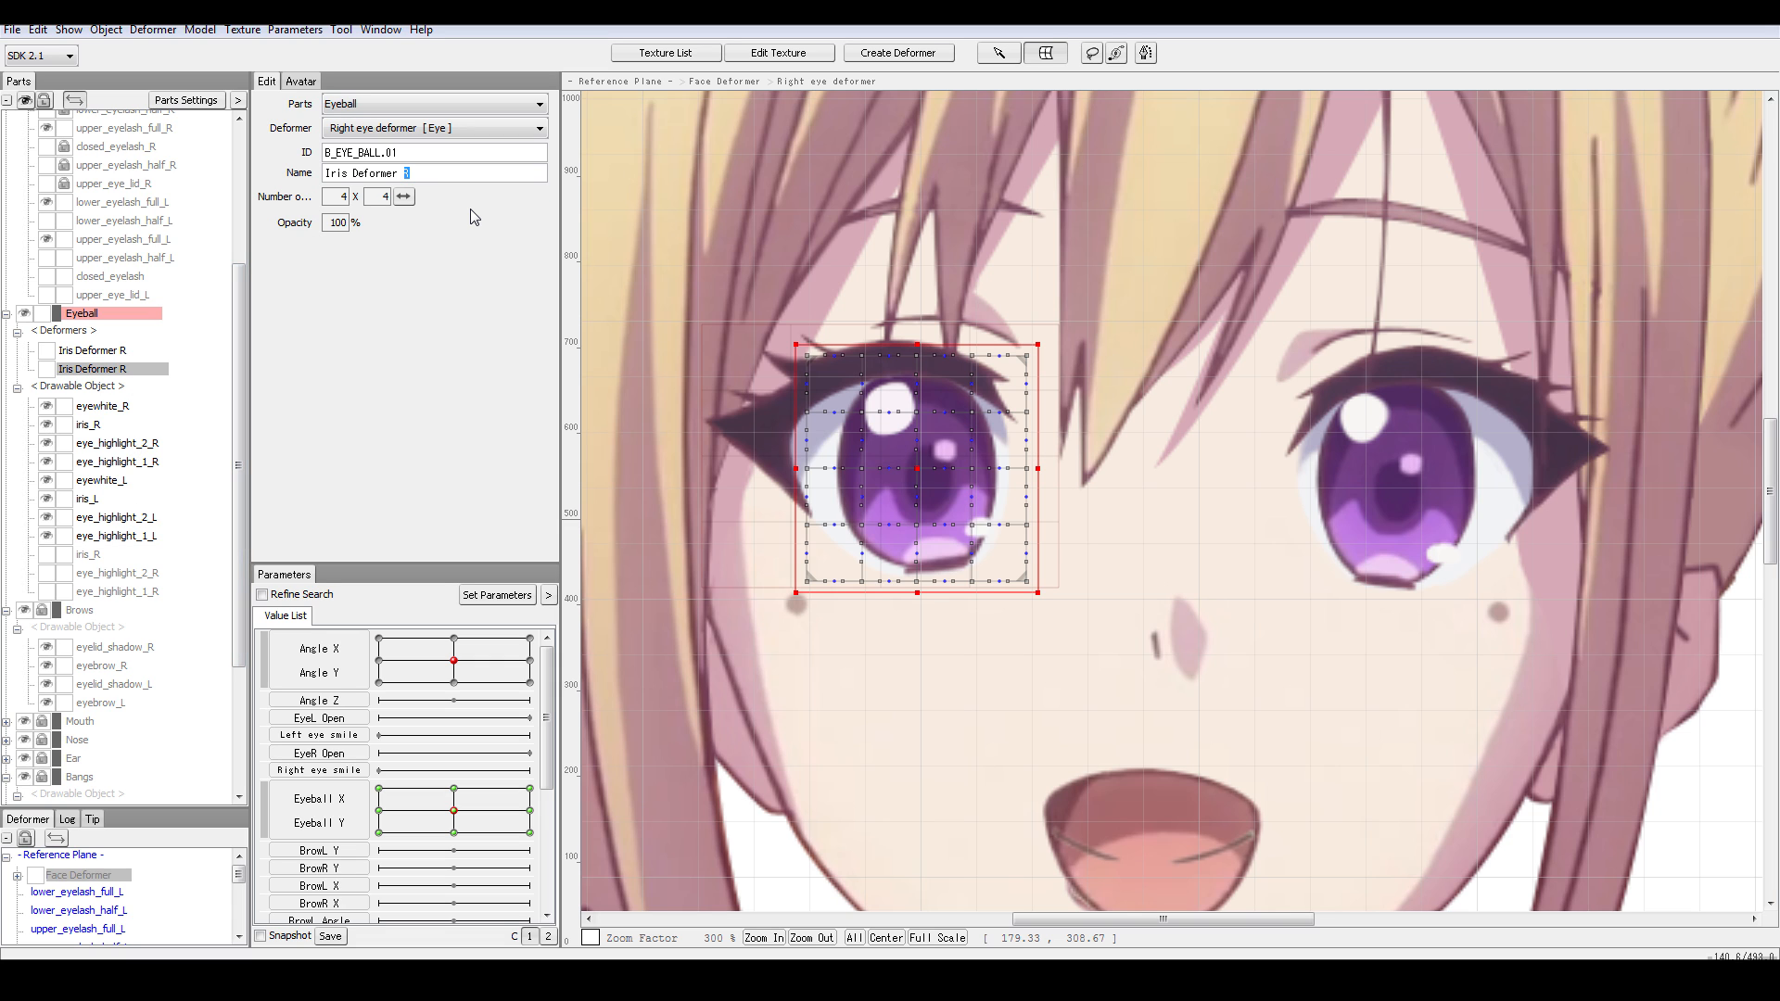
text(L)
key(Return)
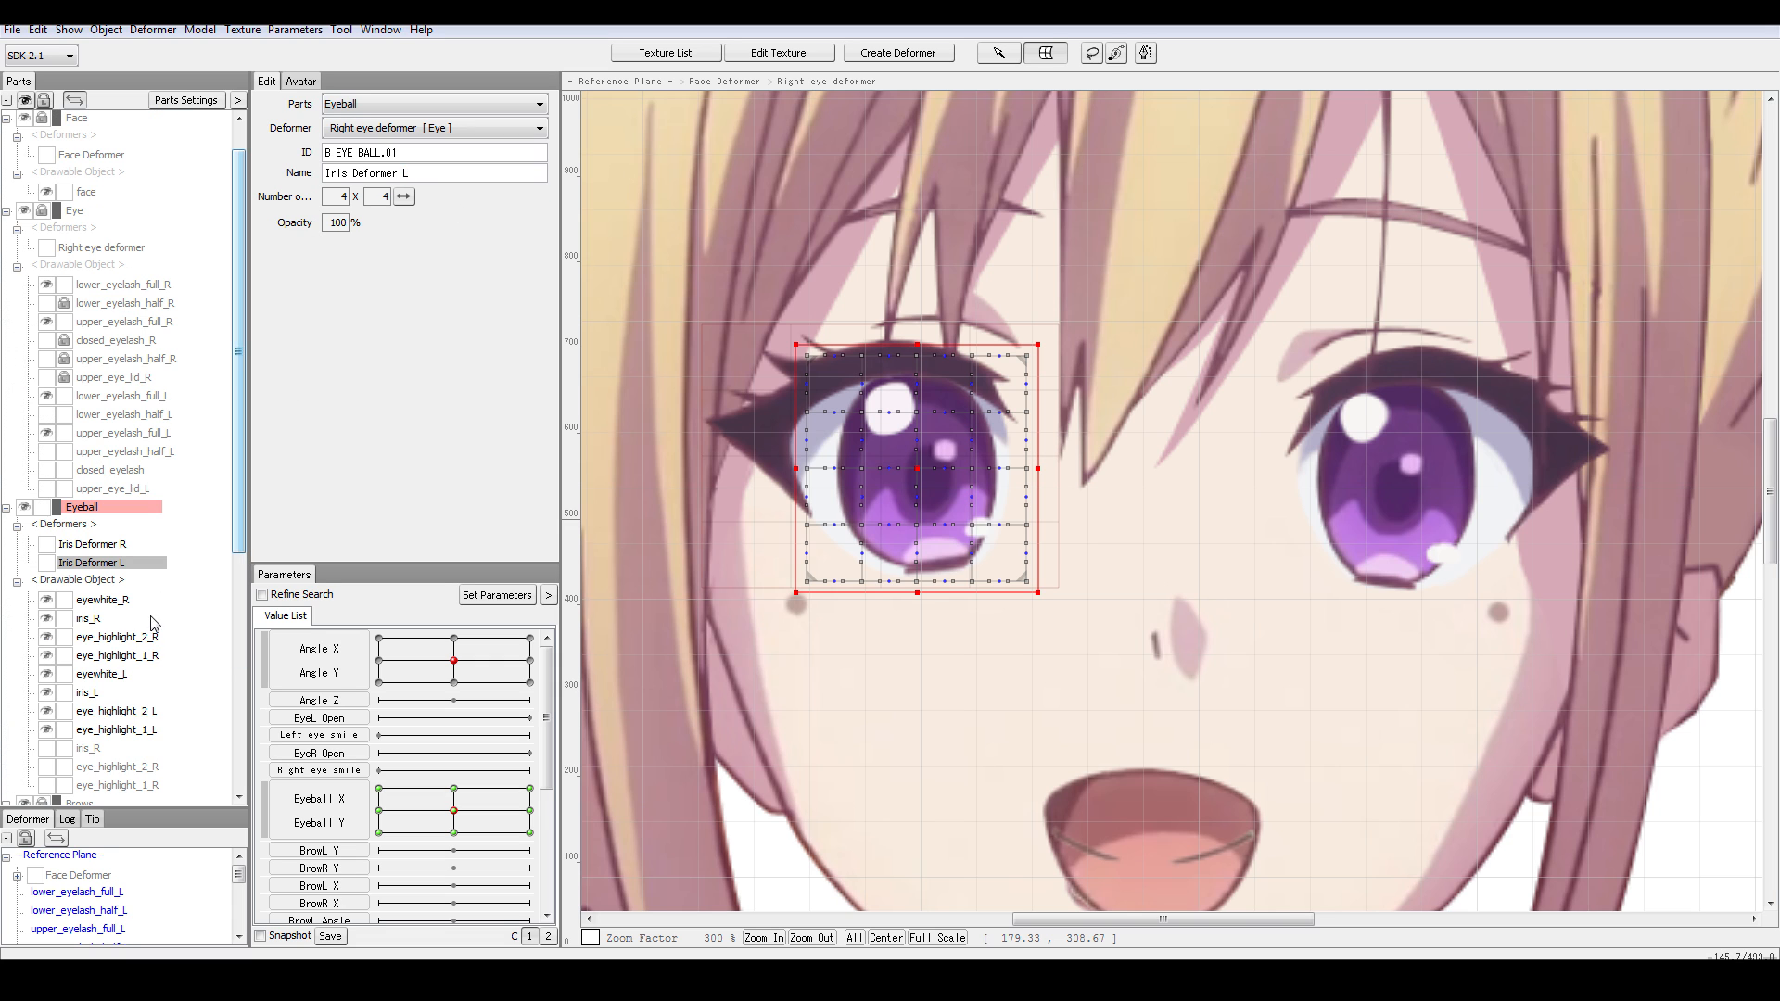
- Check which deformer the hidden copies of eye_highlight_2_R and eye_highlight_1_R are assigned to
scroll(165, 603, down, 1)
click(149, 712)
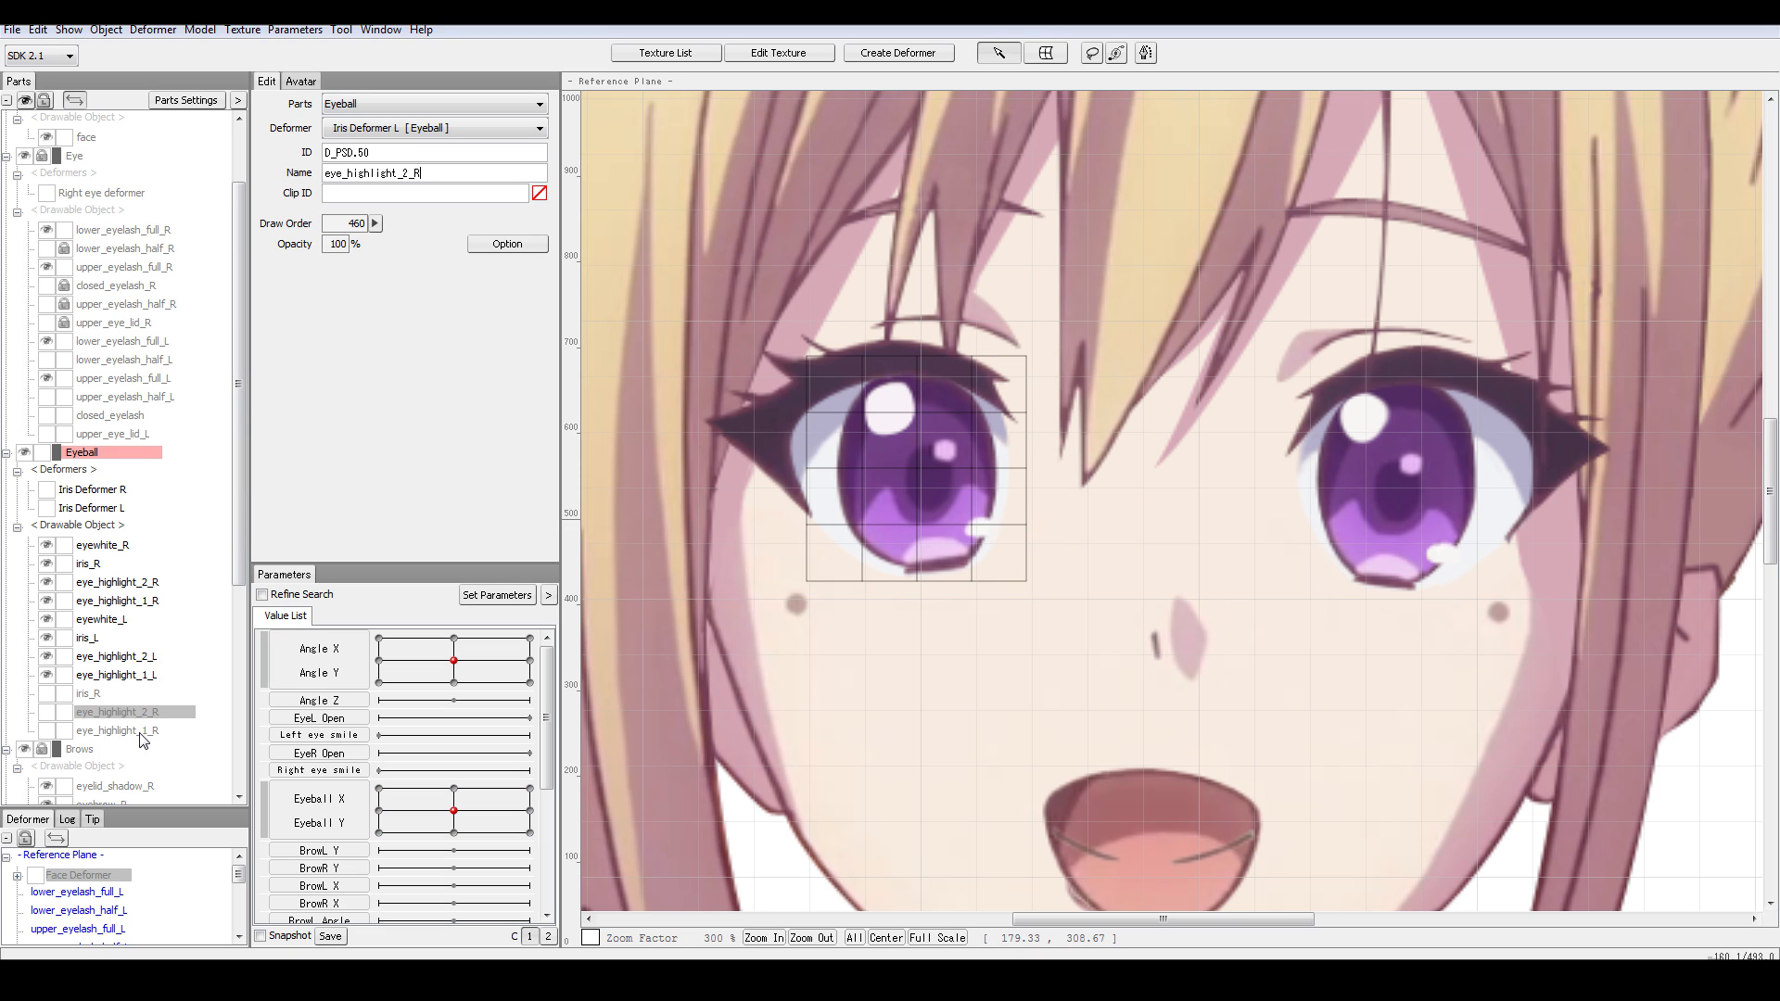
click(129, 732)
click(48, 695)
click(51, 689)
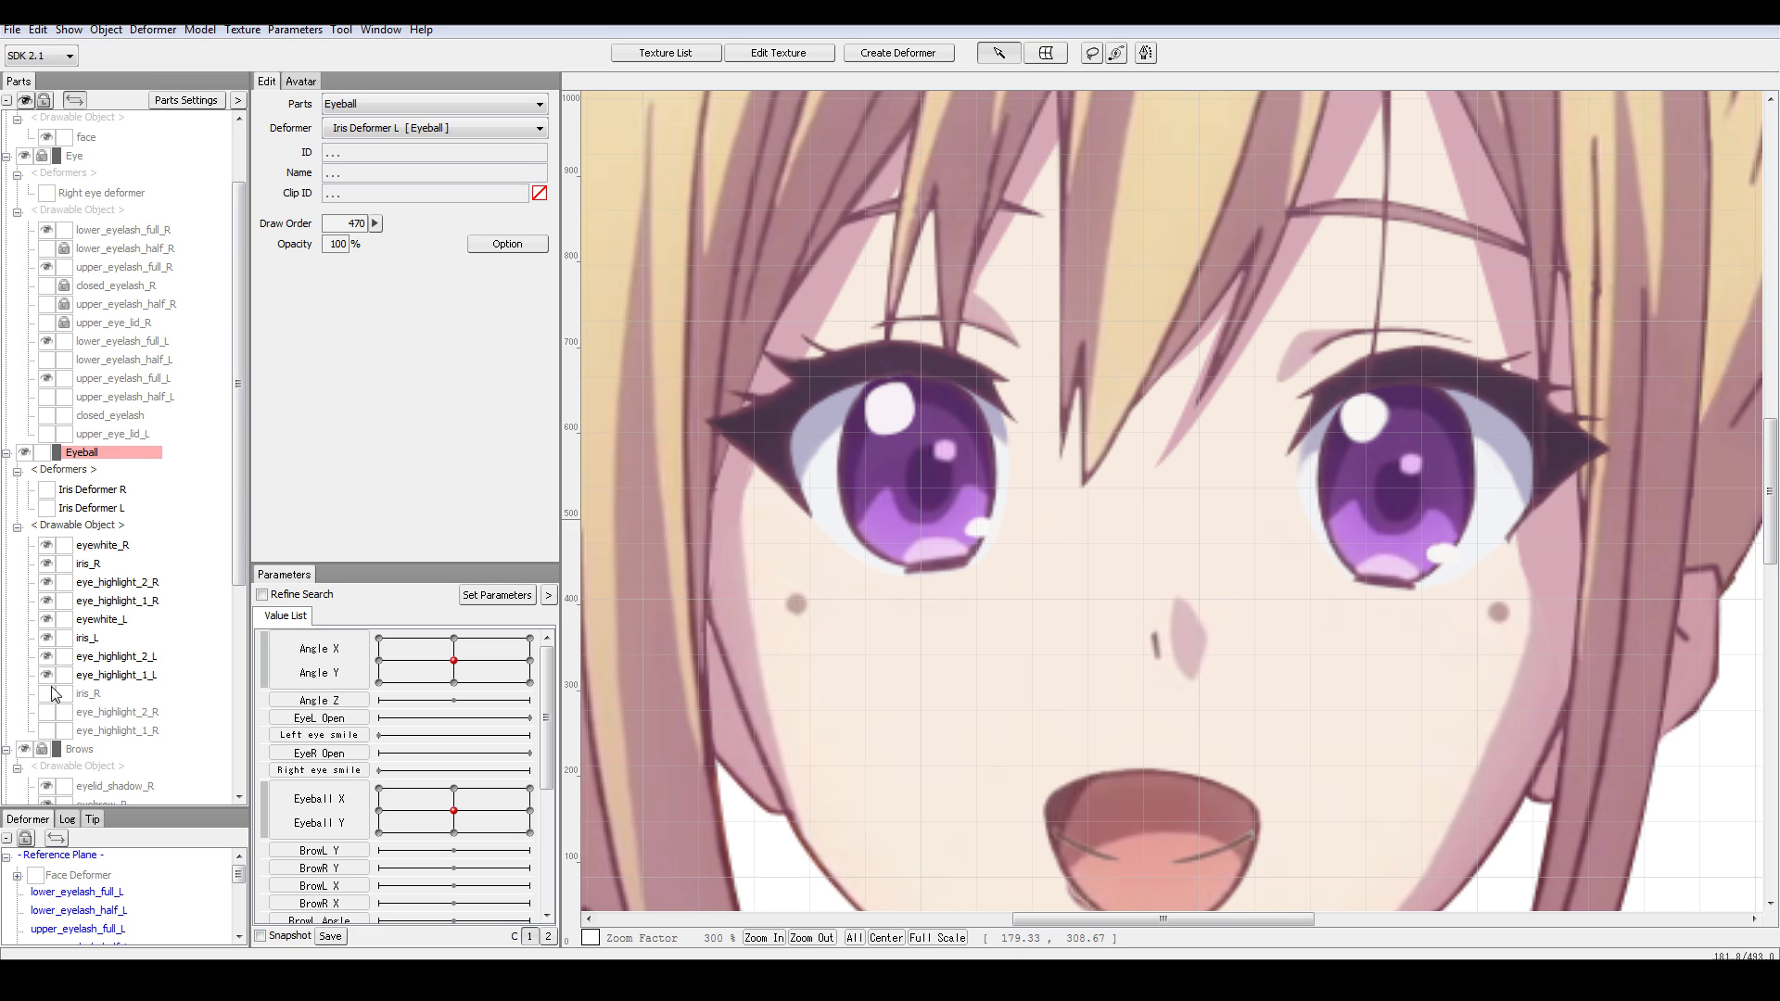
- Create a 4 x 4 curved surface deformer named "transporter eye" in the Eyeball part, associated with Iris Deformer L
click(128, 506)
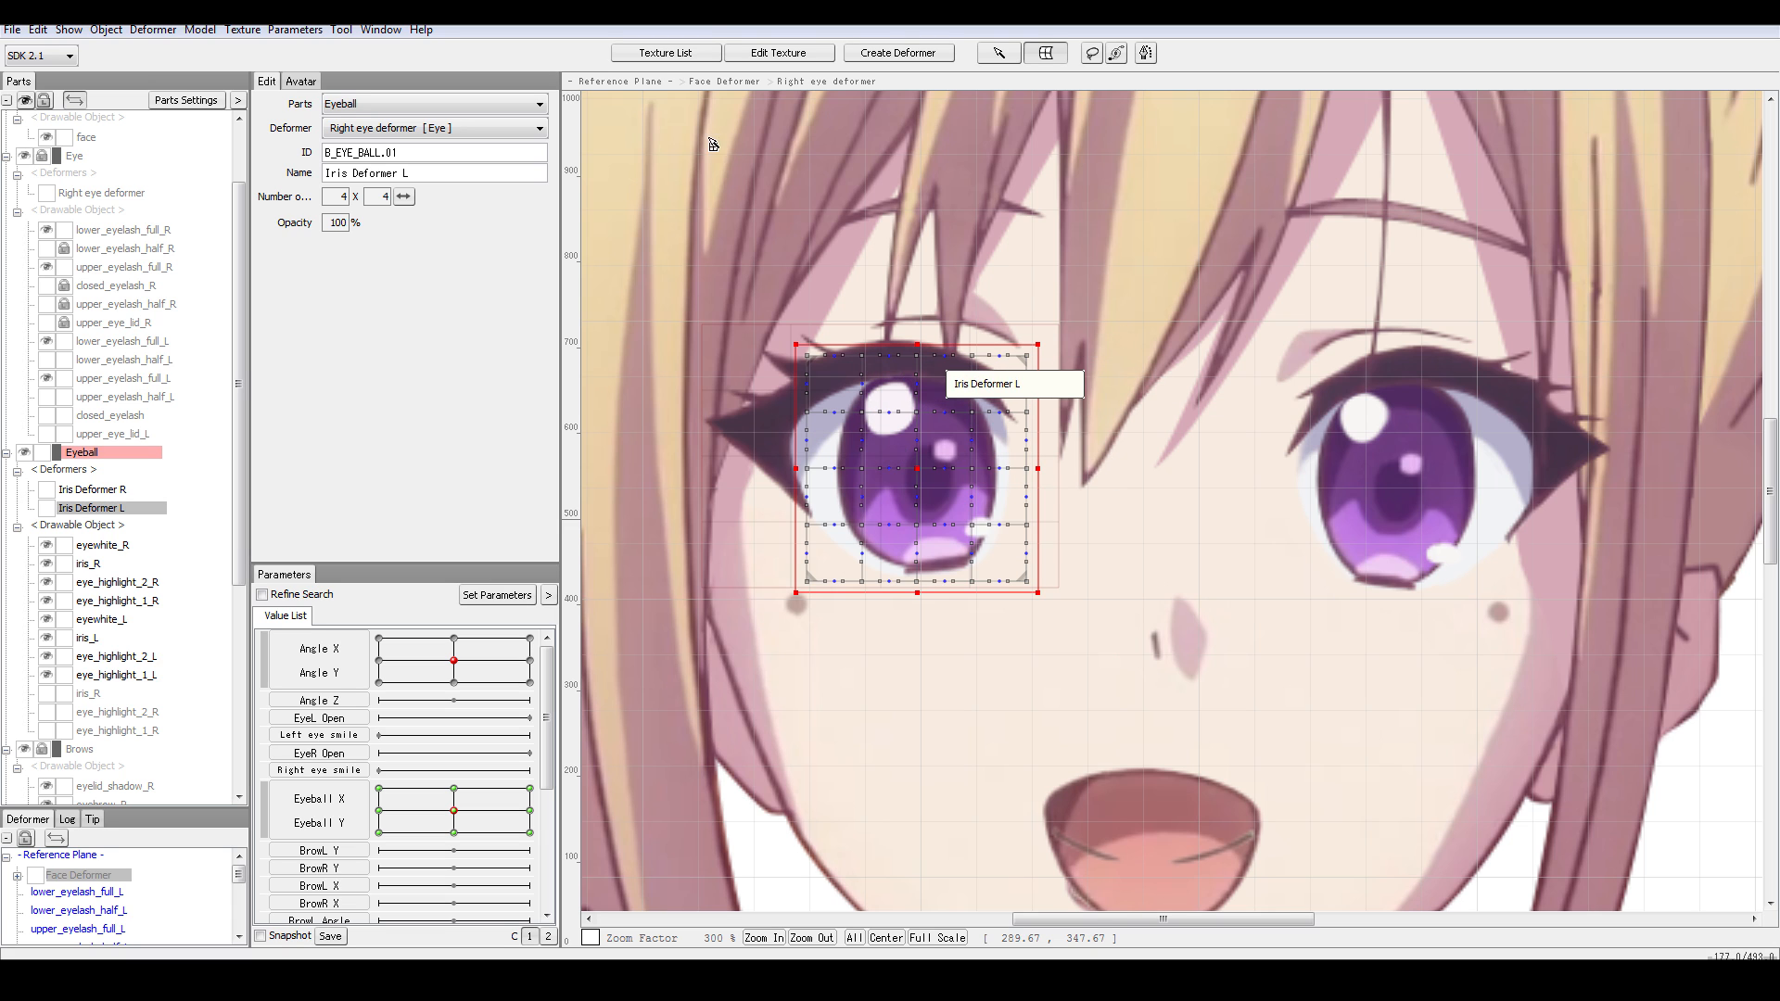
click(943, 57)
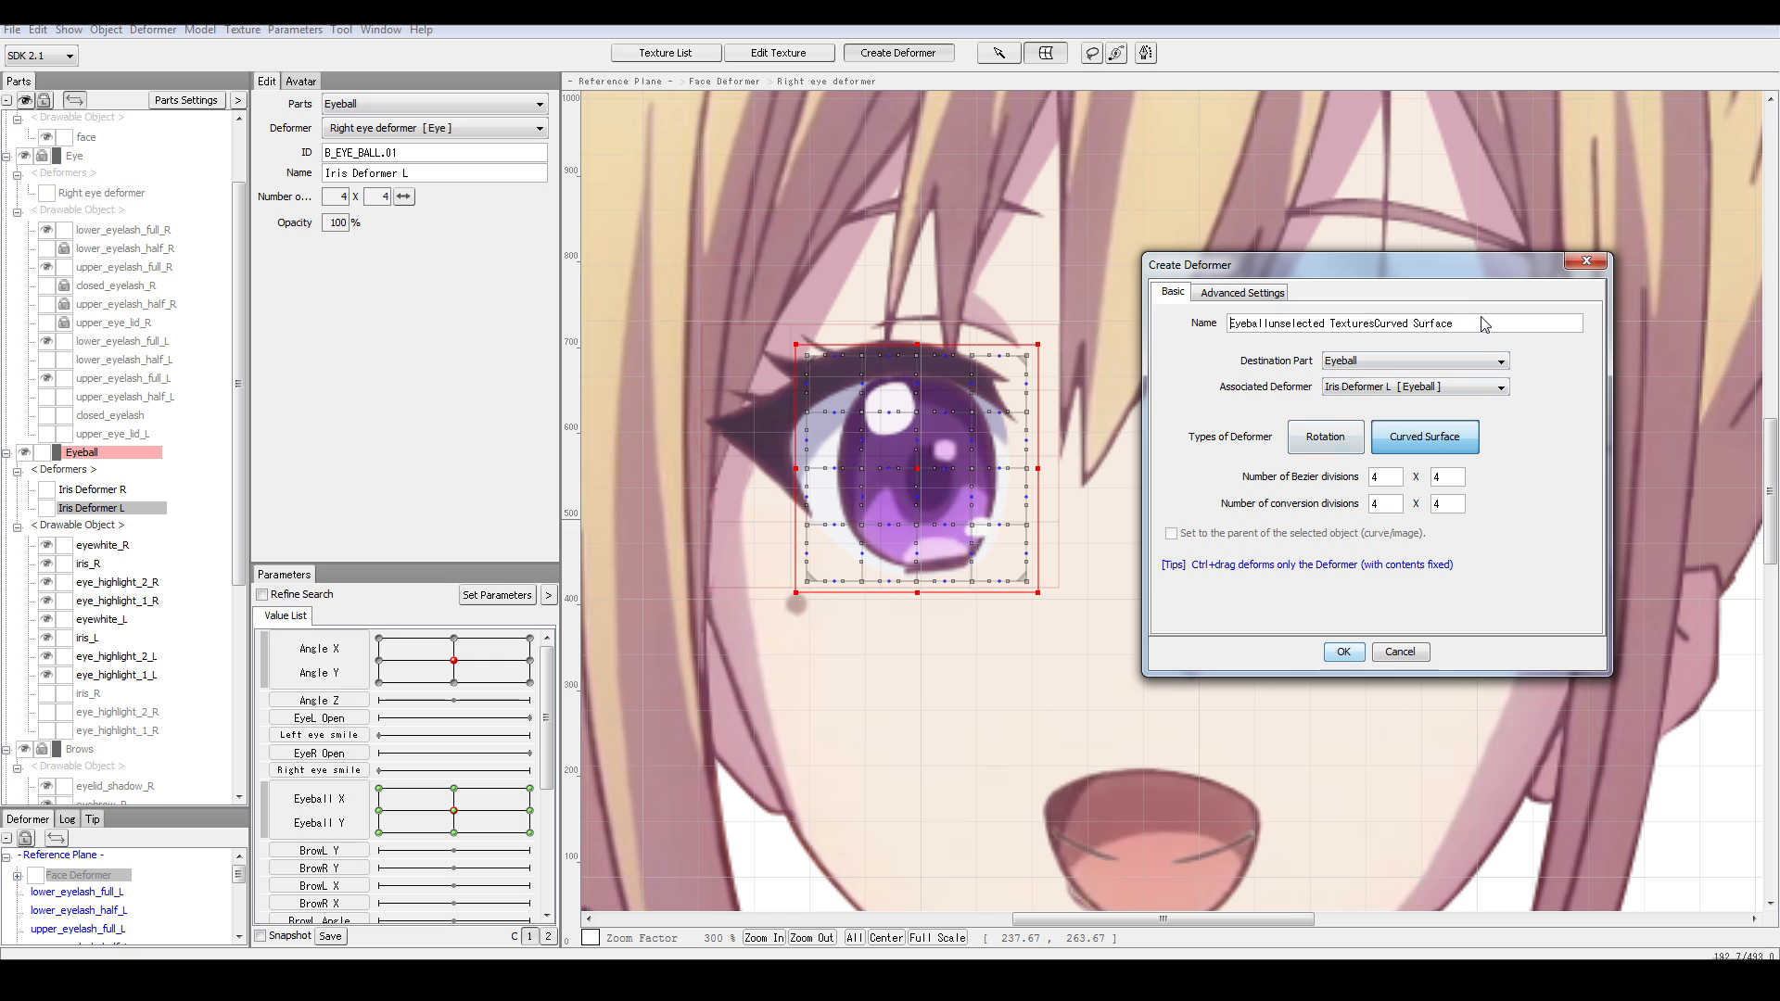
drag(1483, 324, 1115, 332)
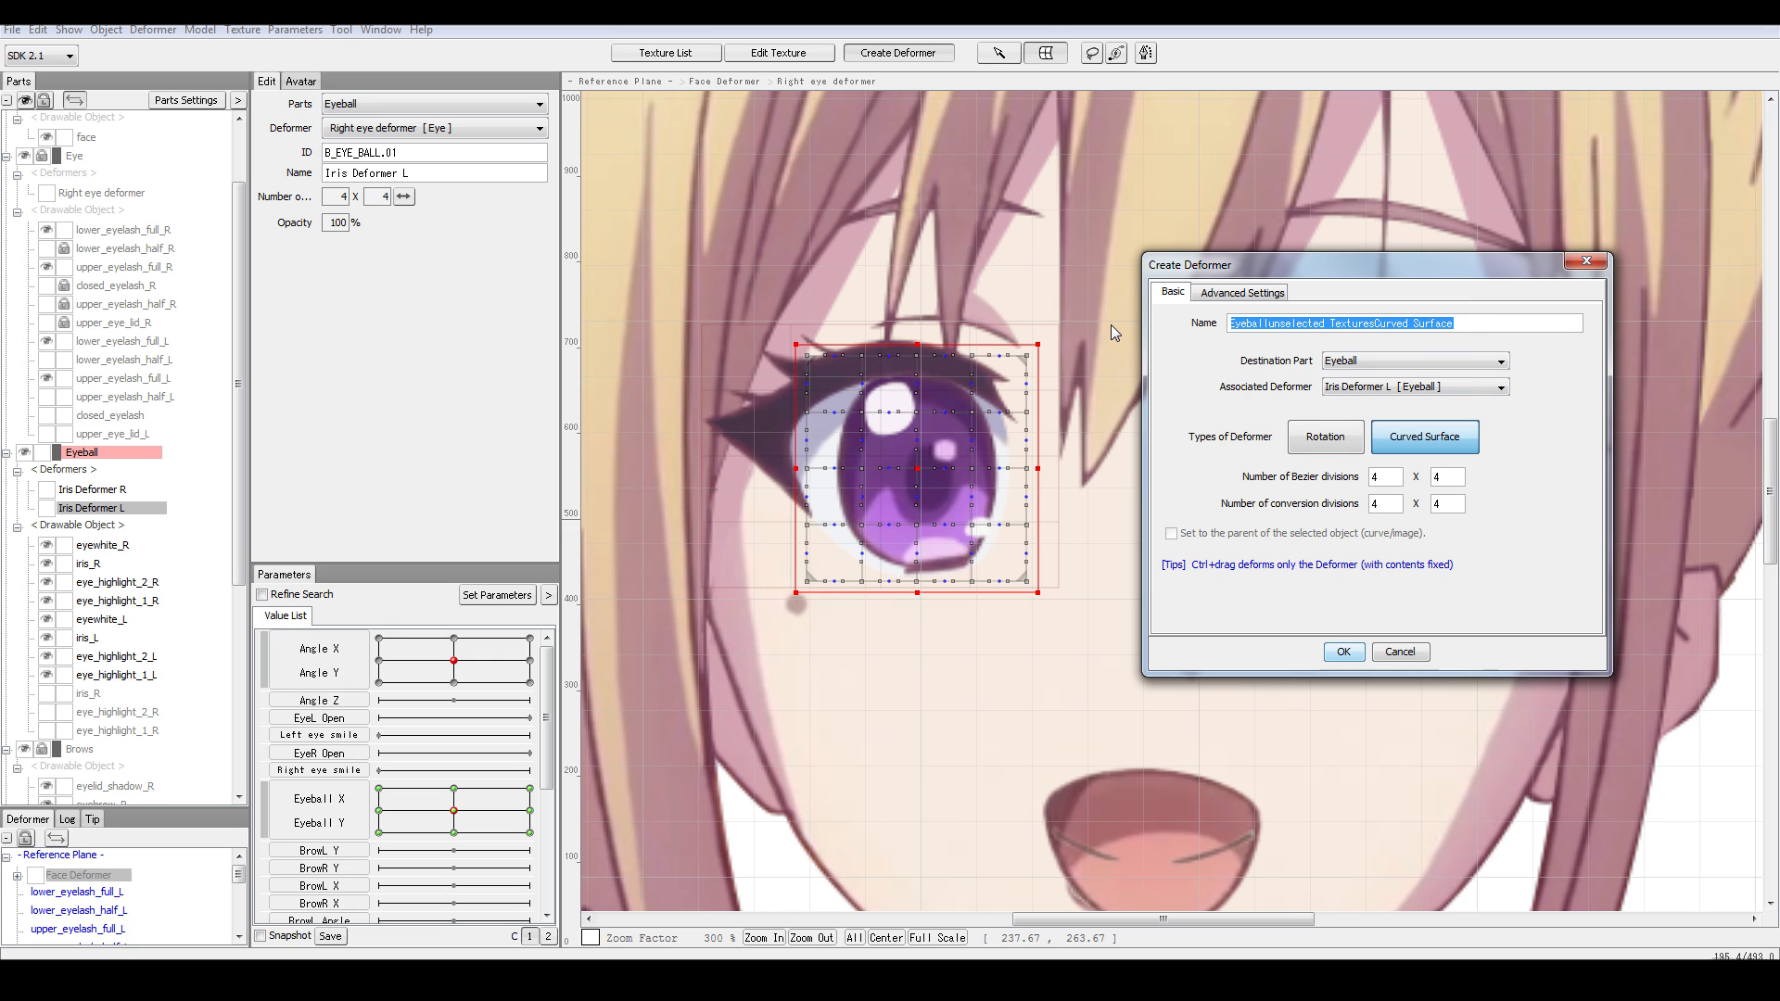
text(tran)
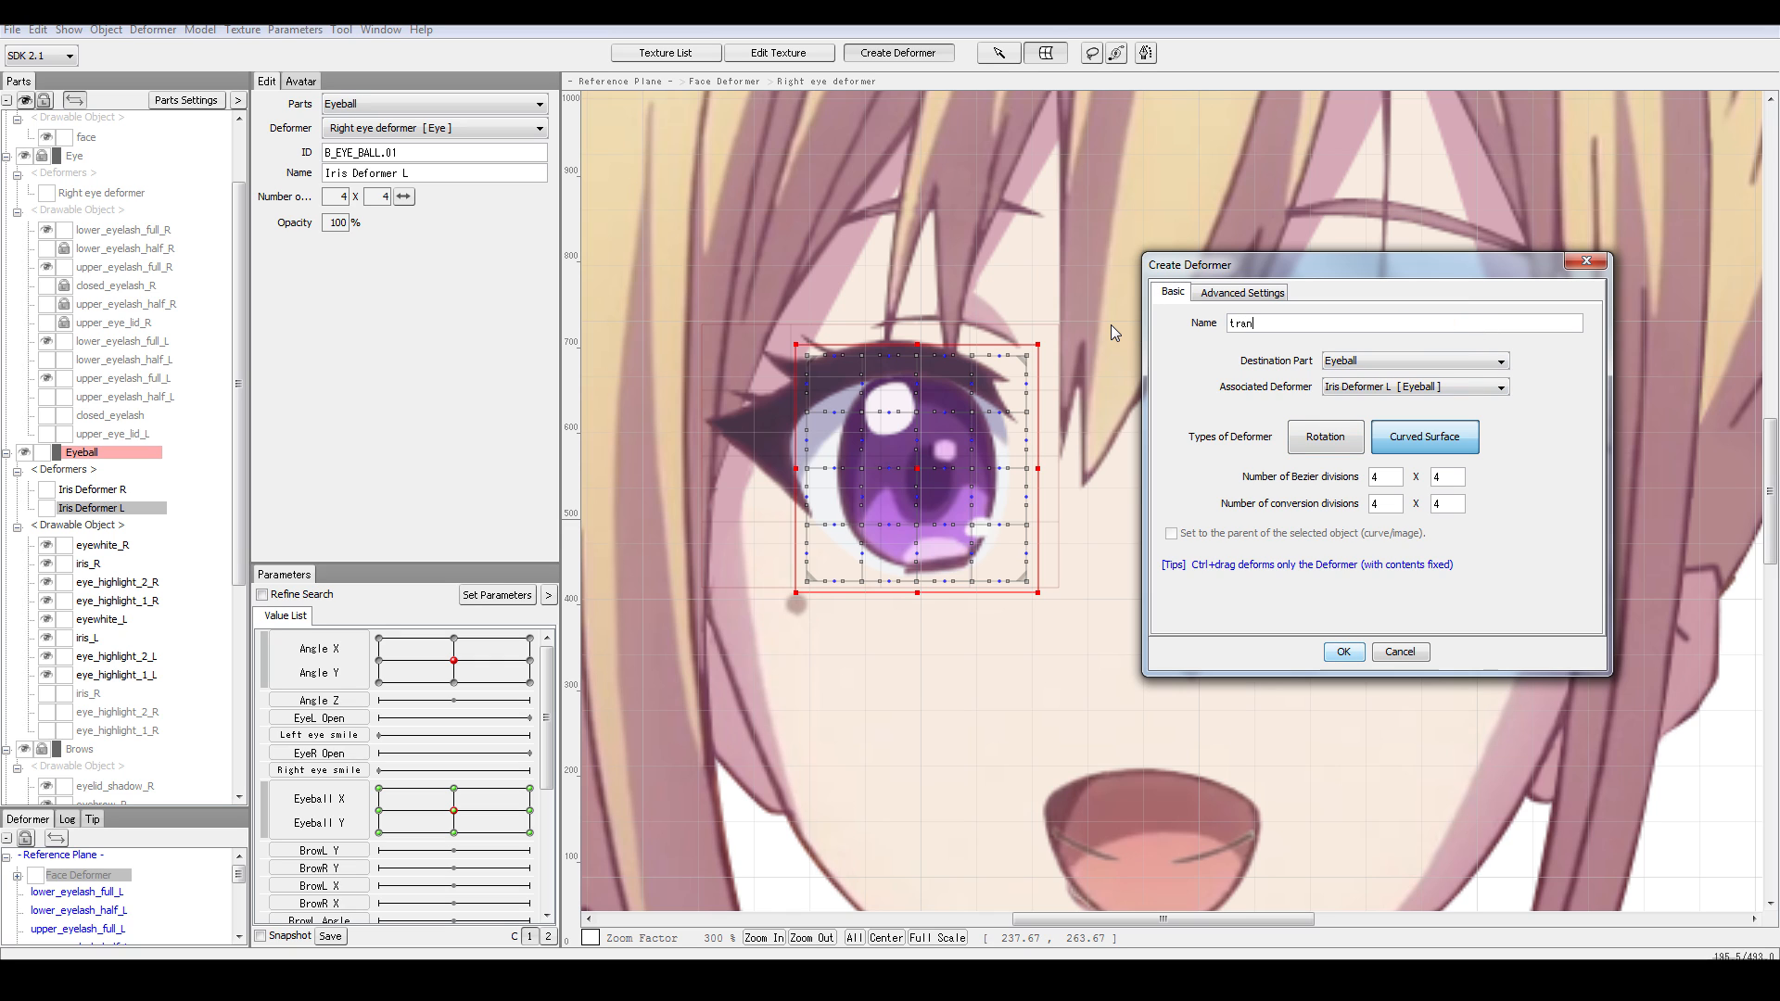
text(sportt)
text( eye)
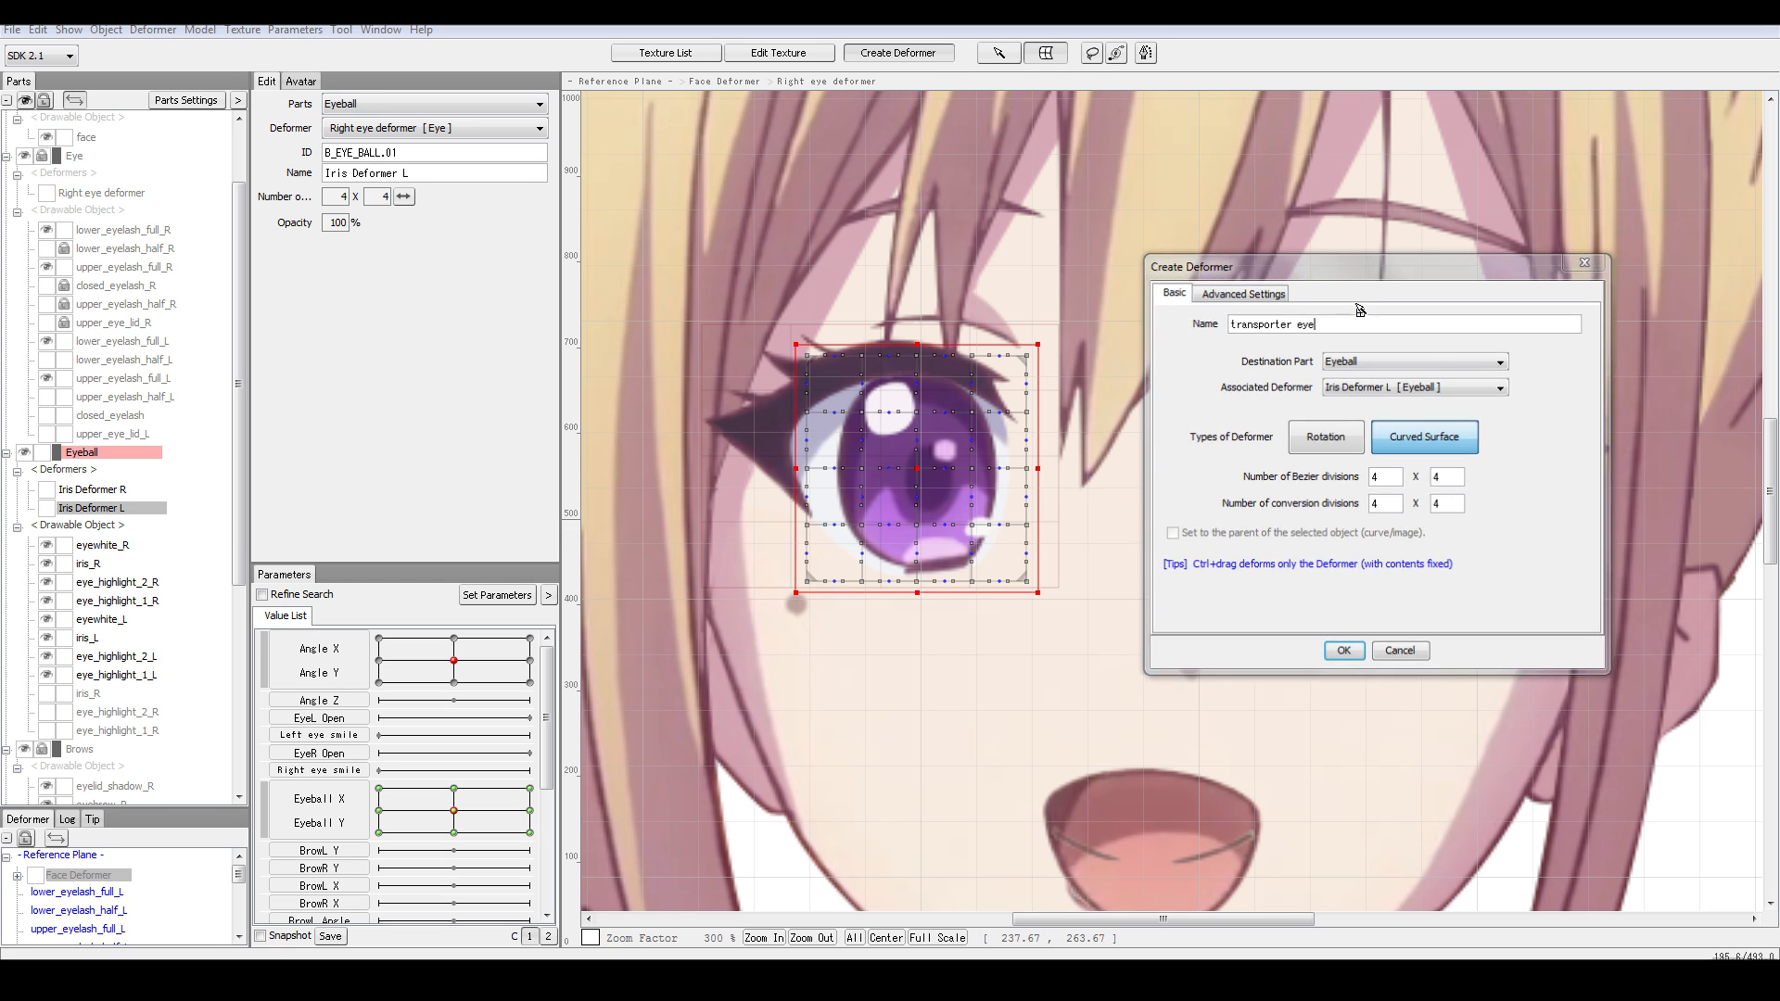
key(Return)
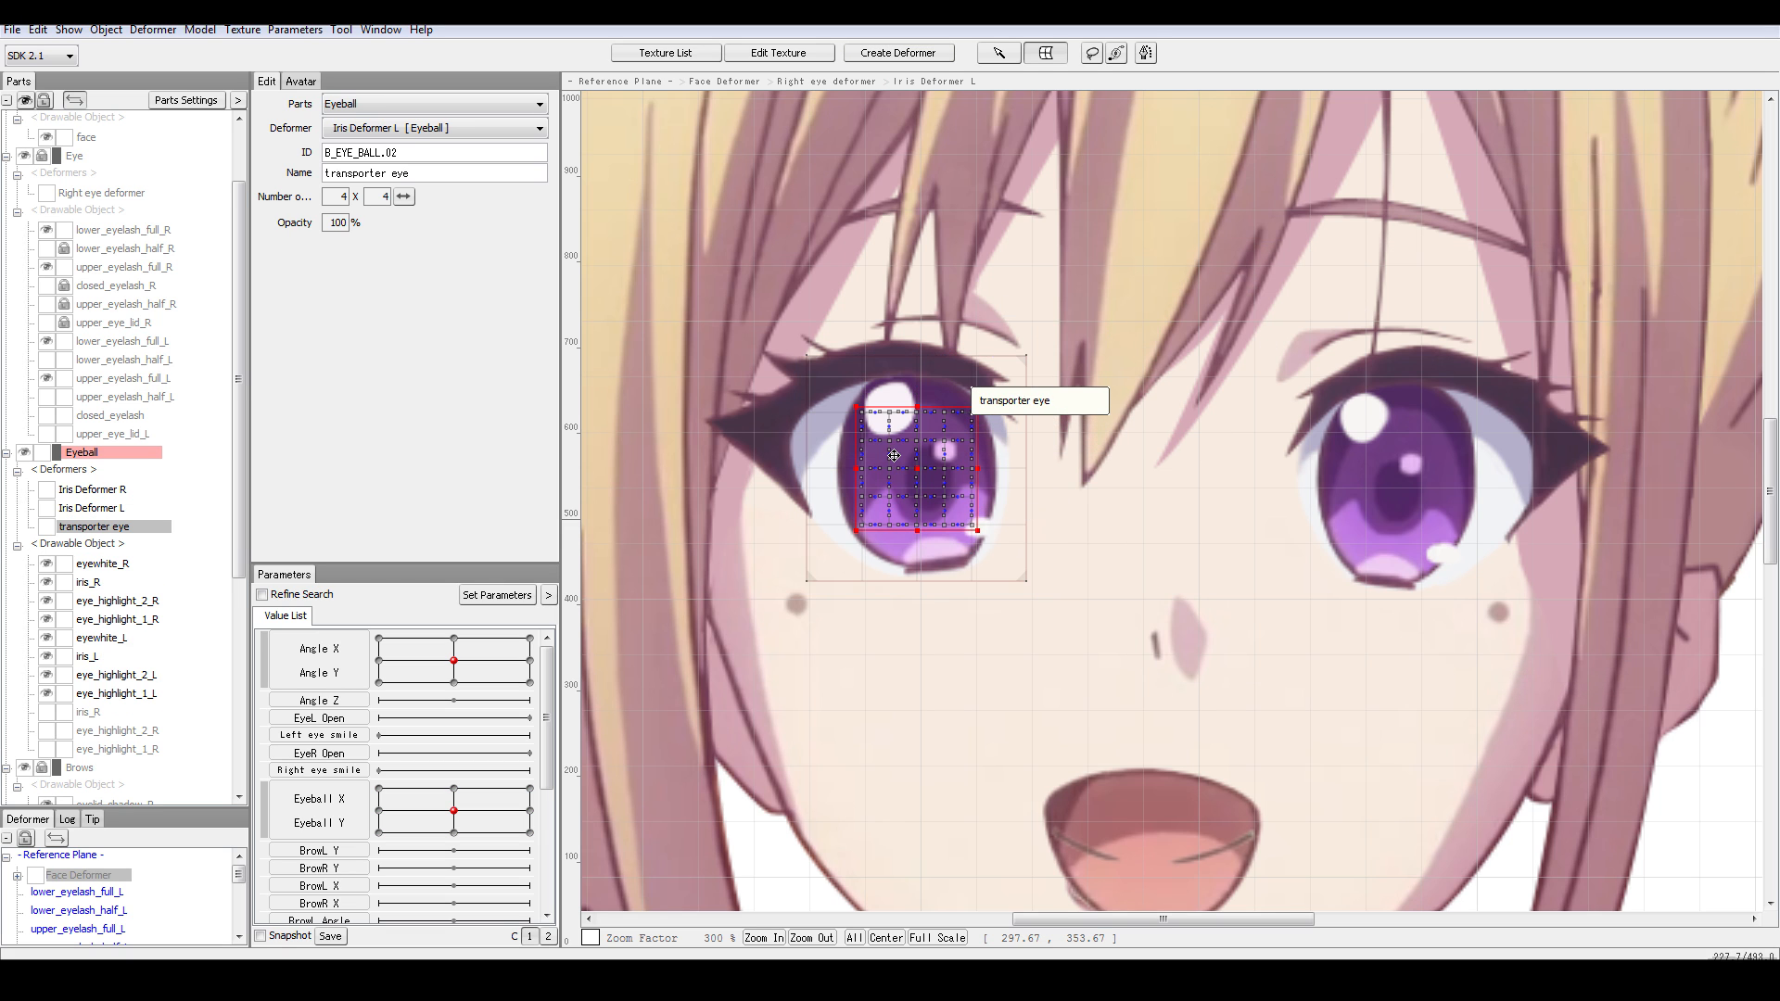
- Enlarge the transporter eye deformer beyond Iris Deformer L's bounds and centre it on the right iris
drag(884, 444, 787, 336)
drag(880, 424, 1063, 604)
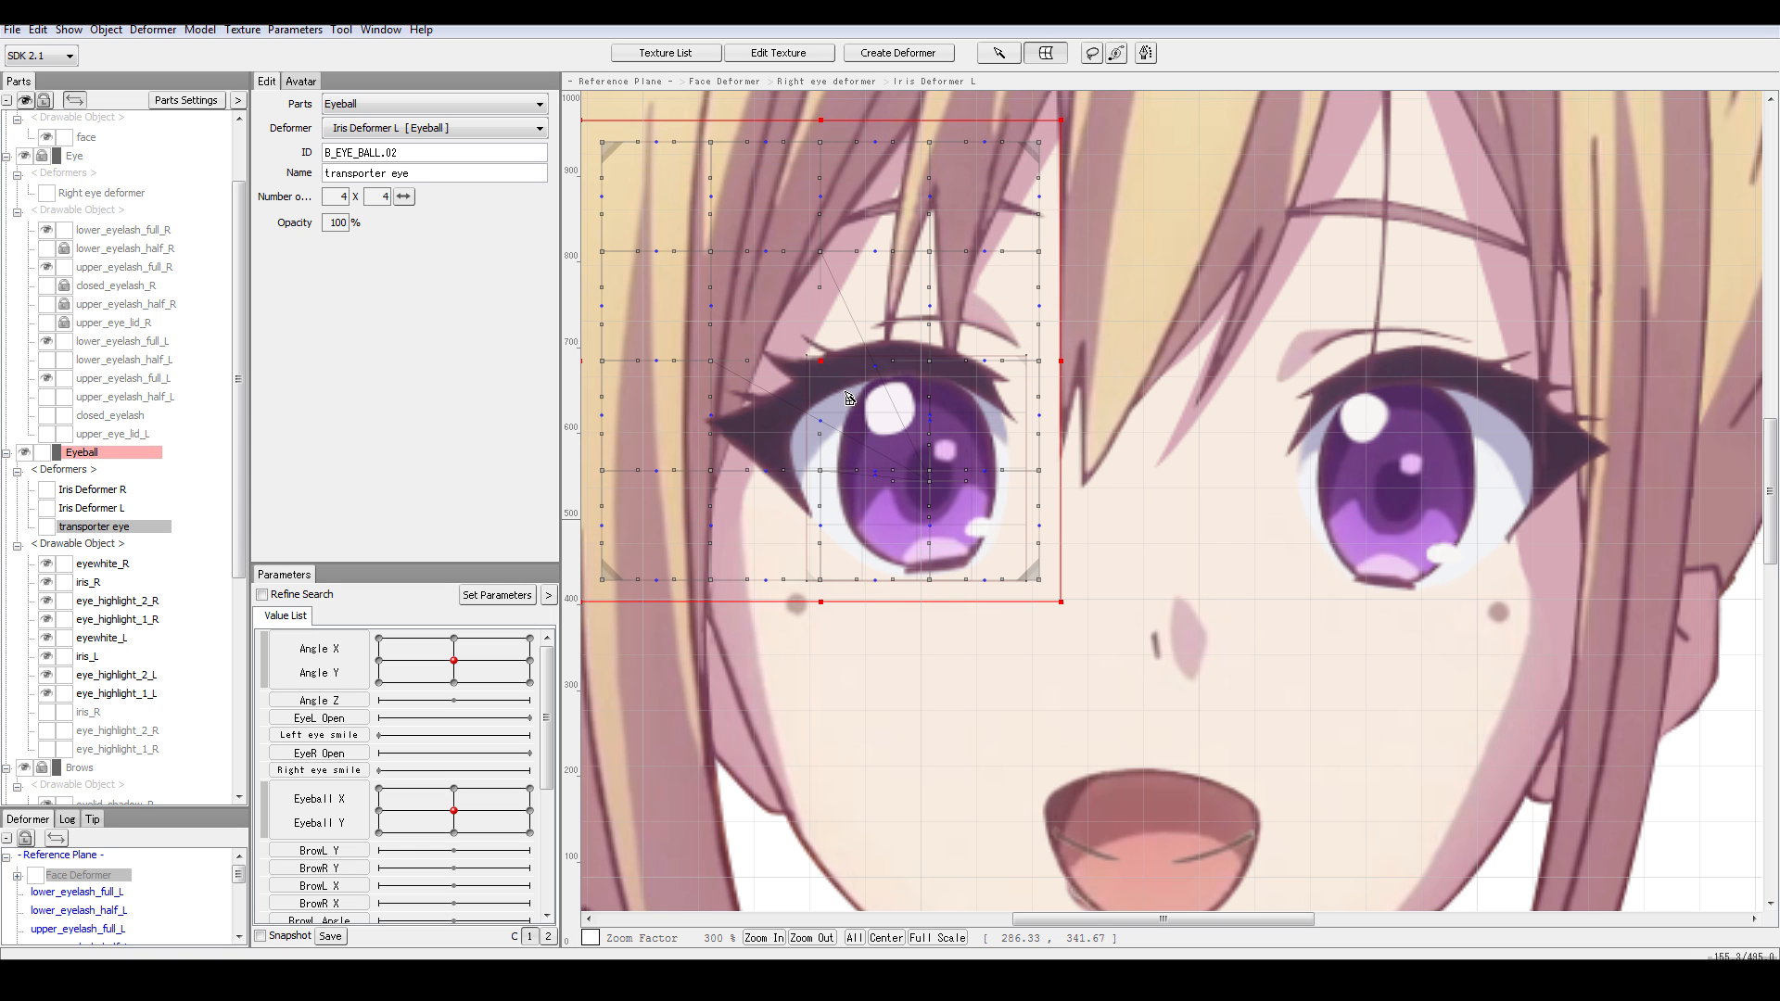
drag(821, 360, 943, 472)
drag(1167, 695, 1108, 638)
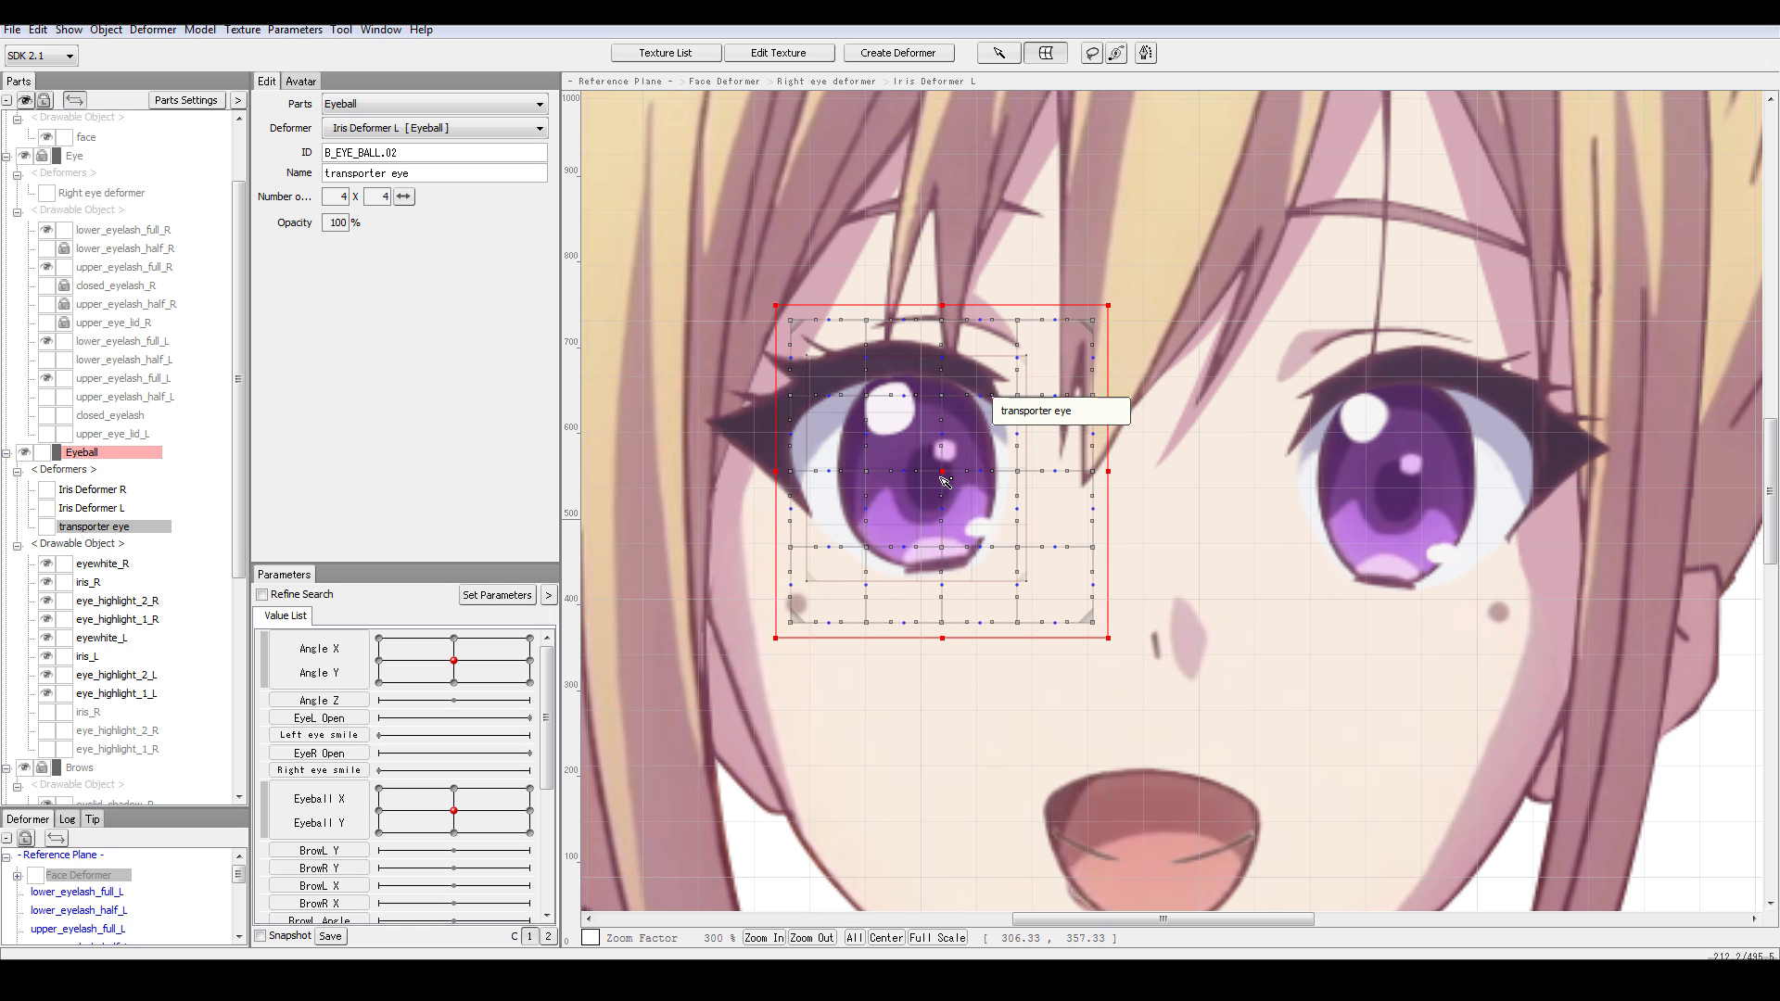
drag(935, 471, 906, 470)
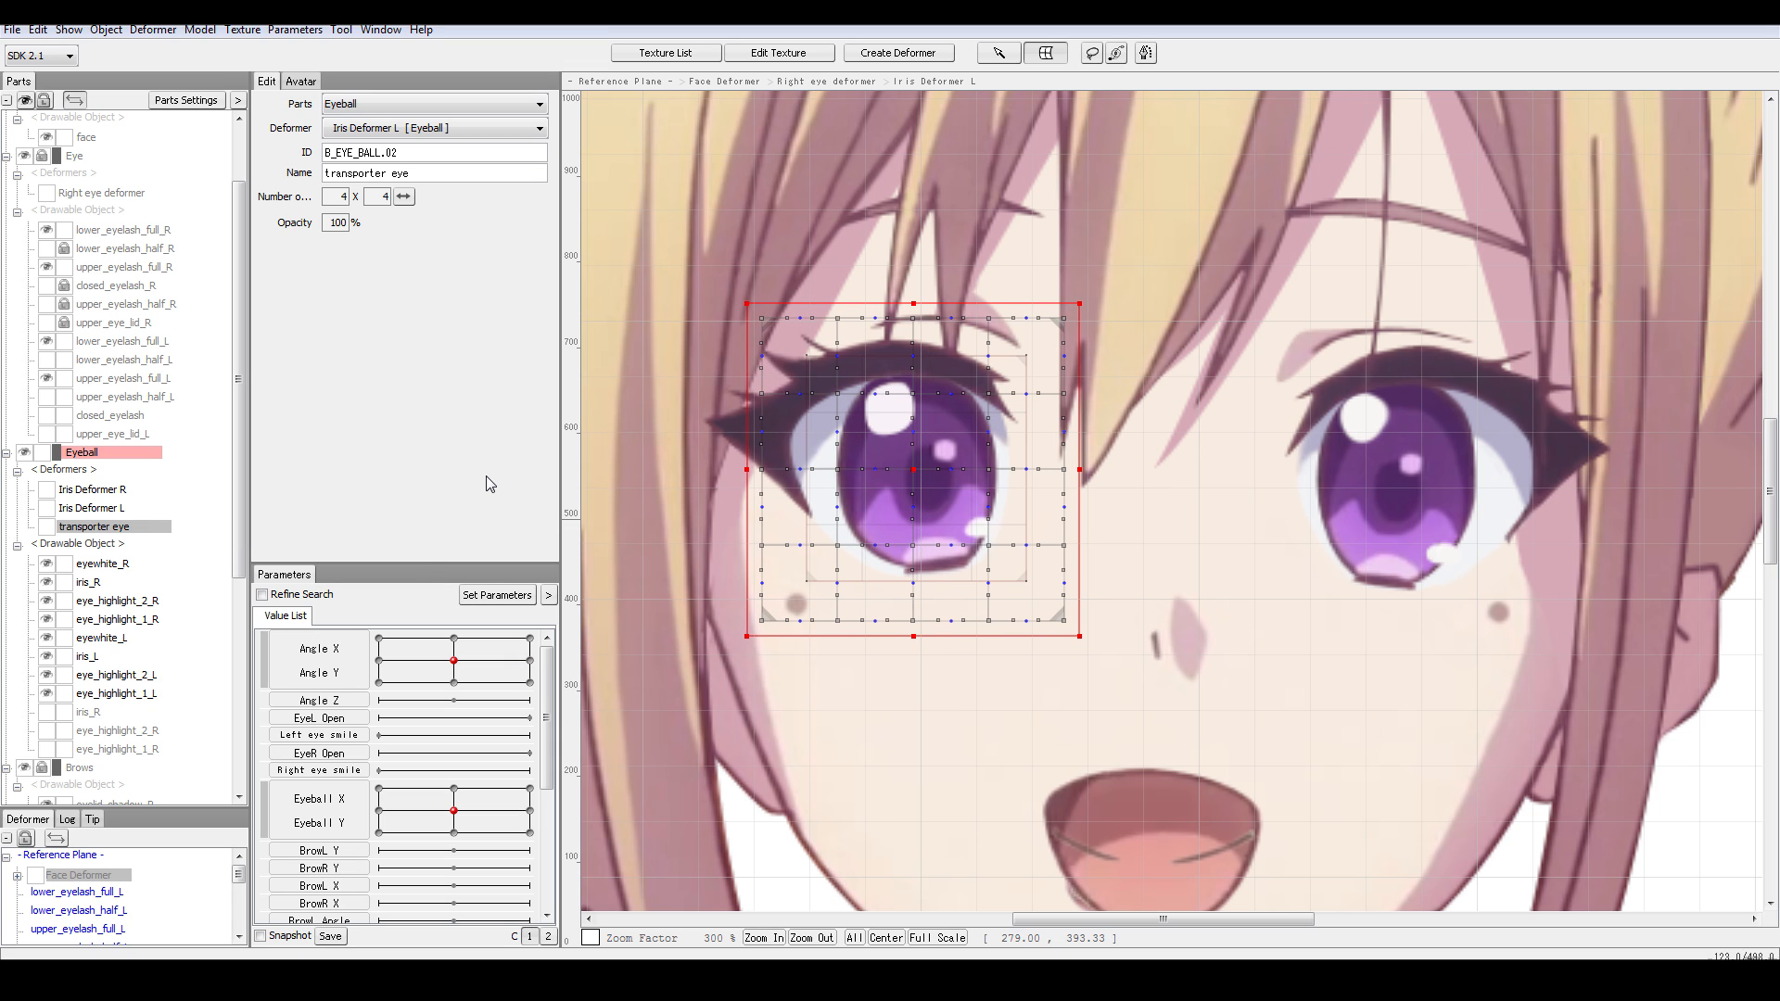
- Set the parent deformer of transporter eye to Reference Plane
click(122, 509)
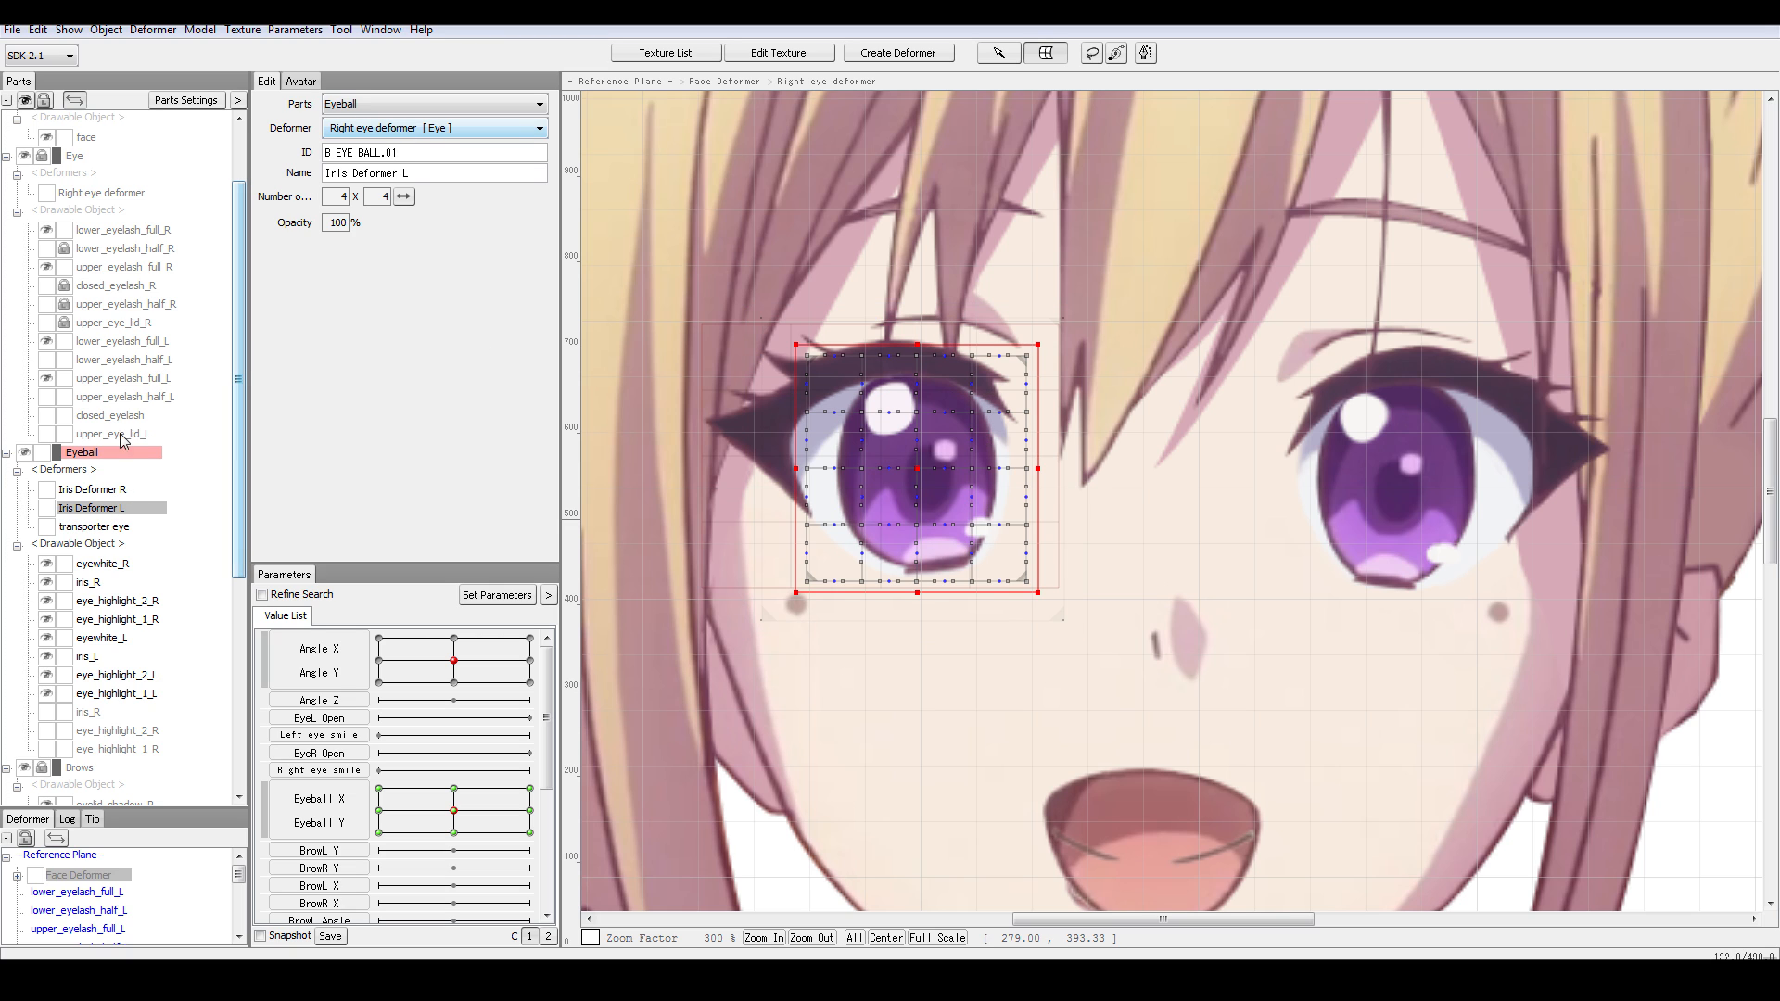
click(102, 526)
click(418, 130)
click(375, 150)
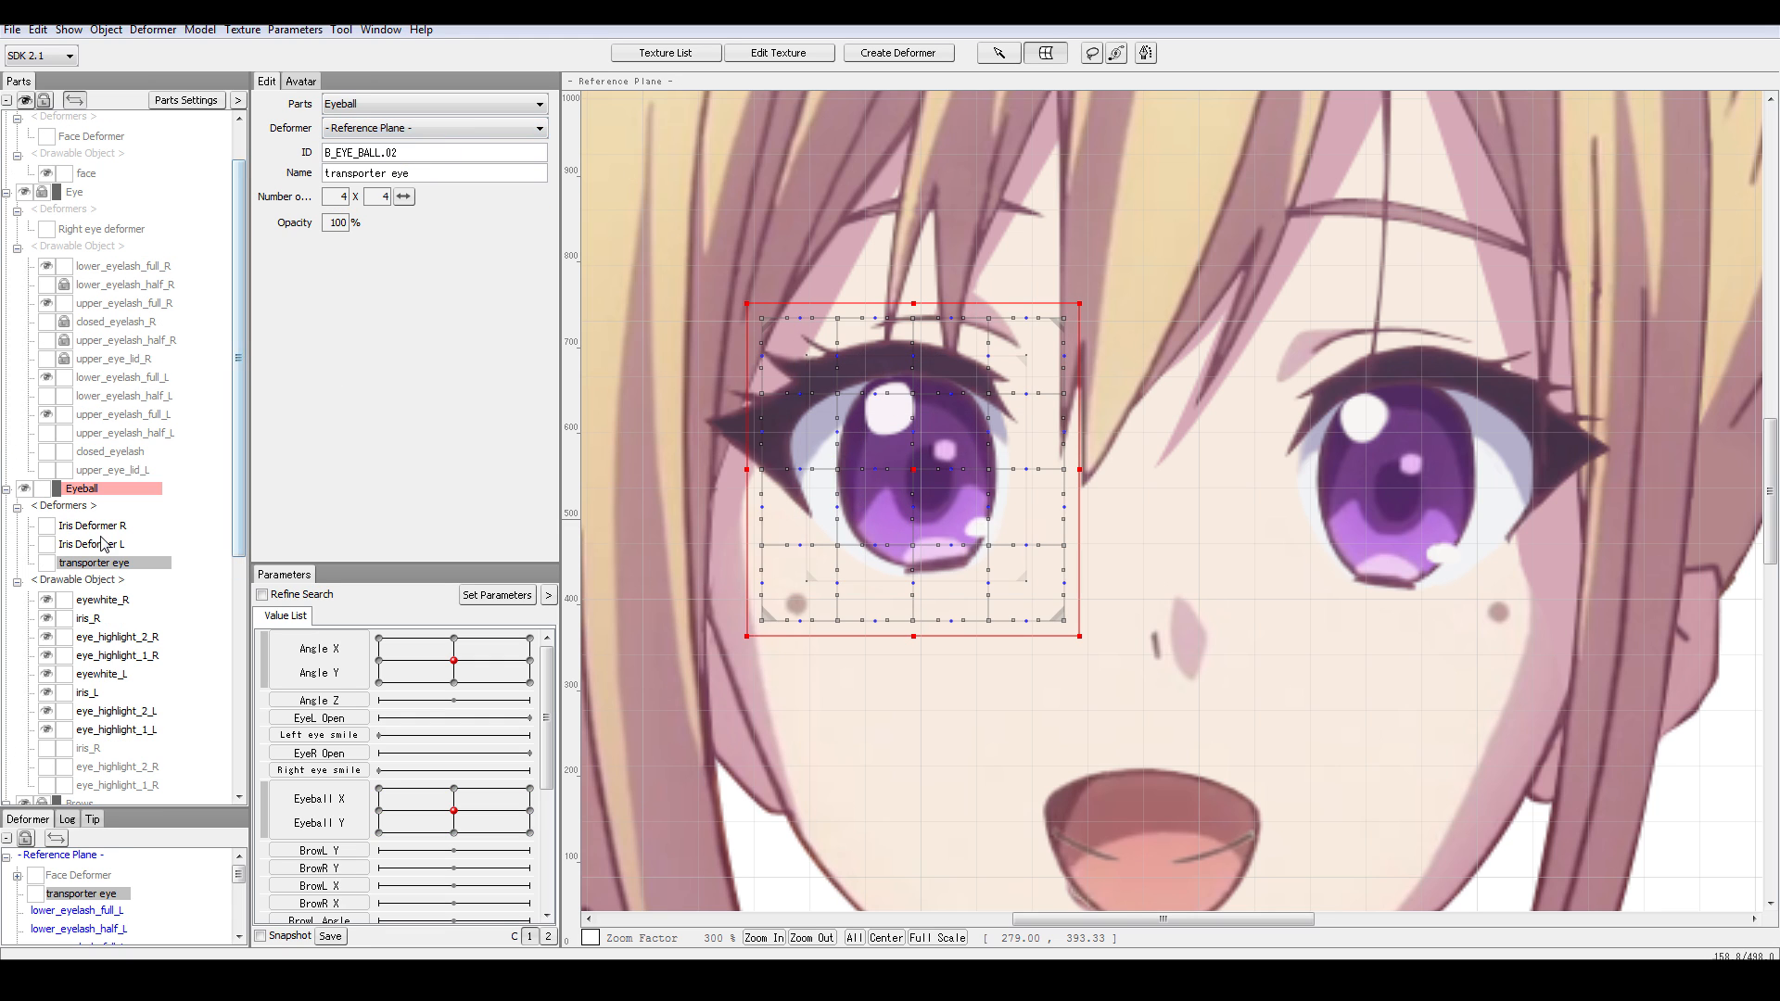
- Set the parent deformer of Iris Deformer L to transporter eye
click(103, 544)
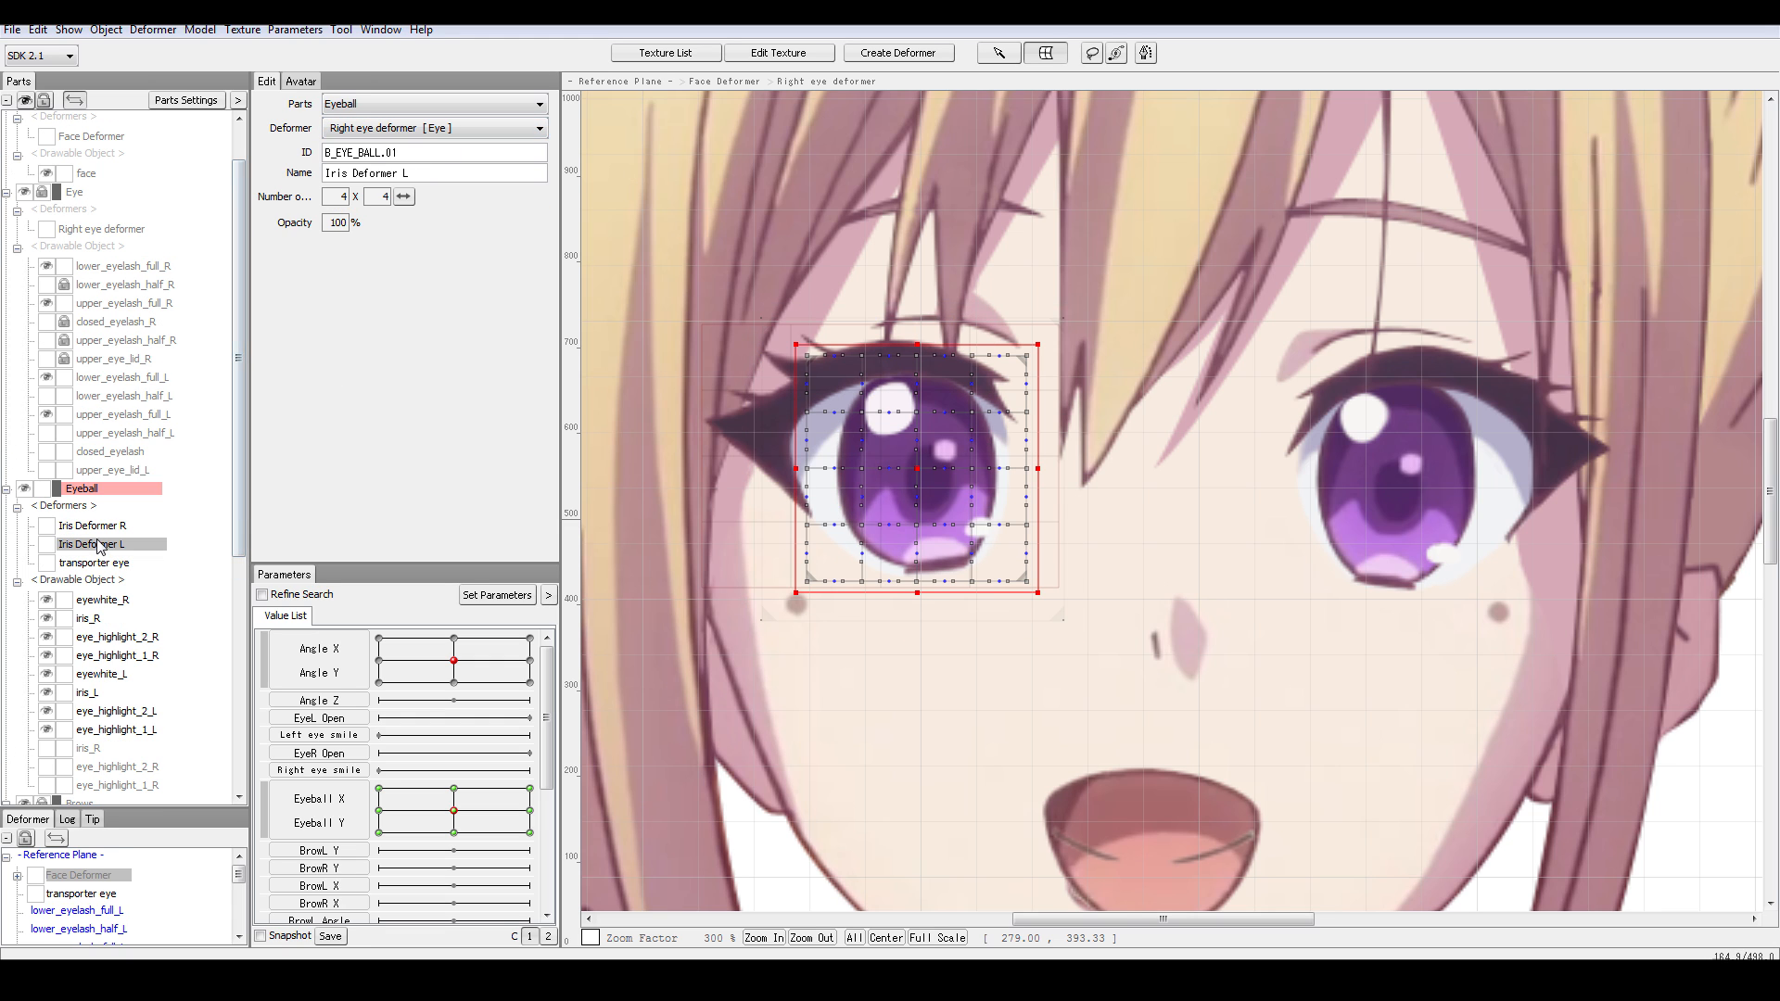
click(400, 130)
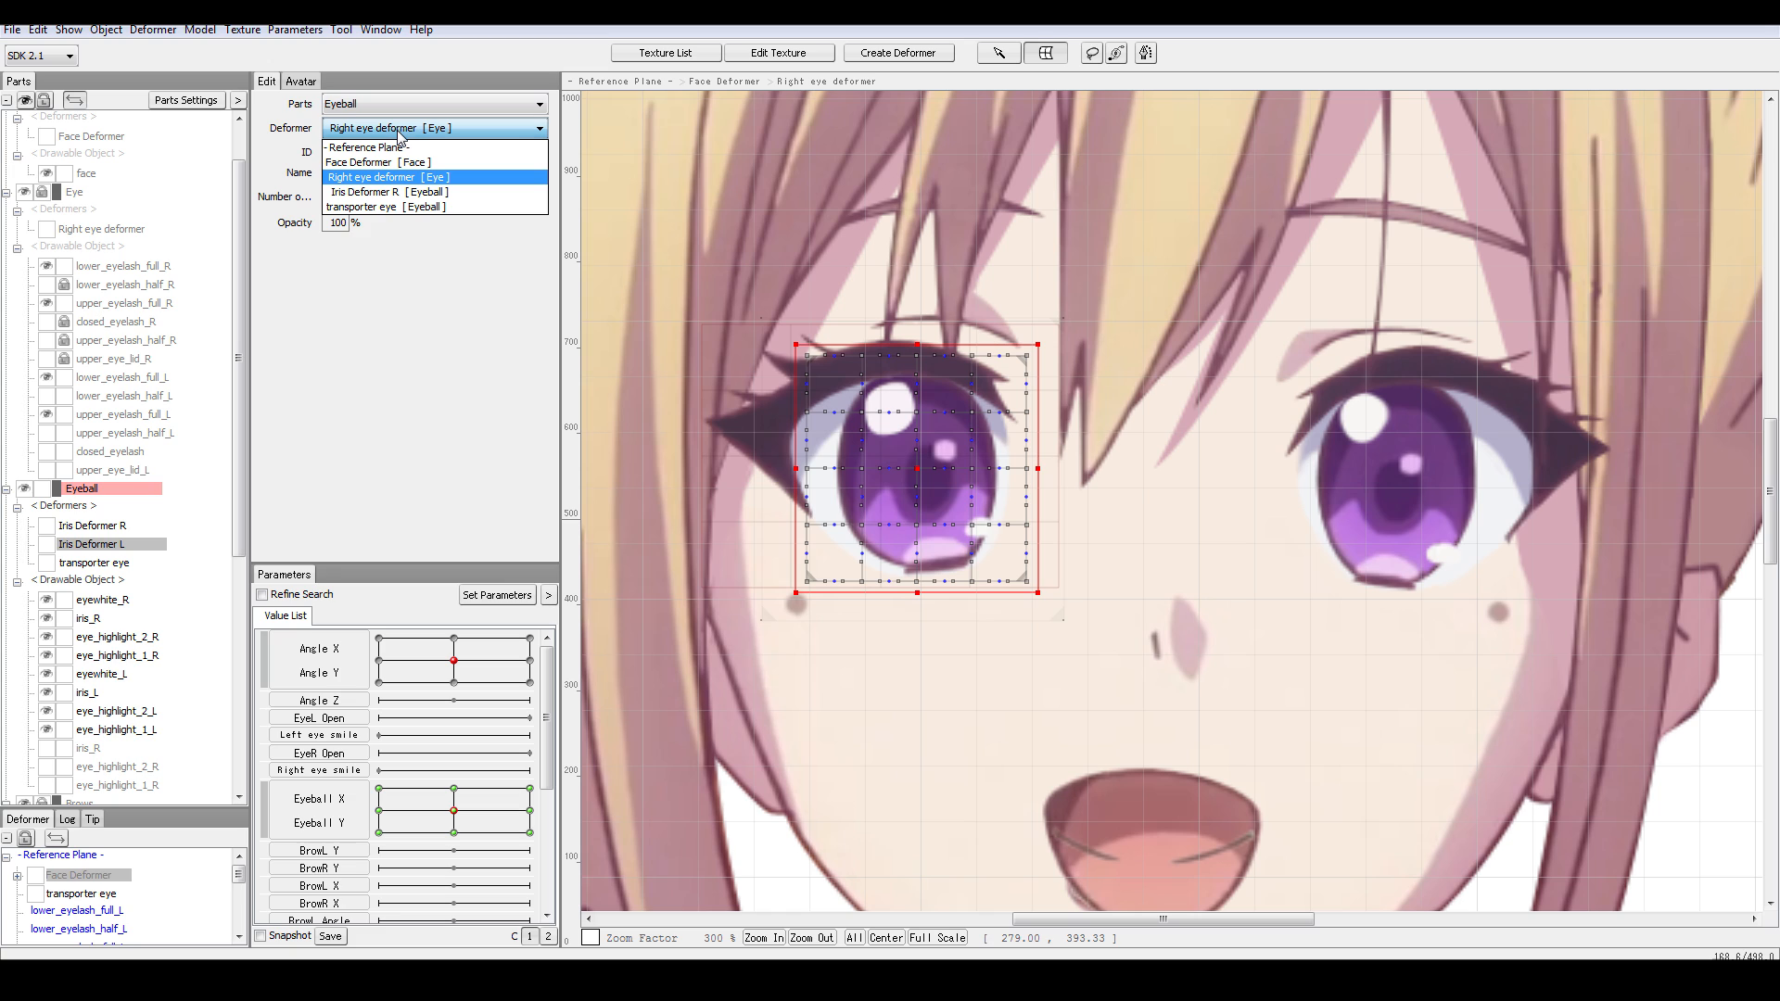
click(396, 206)
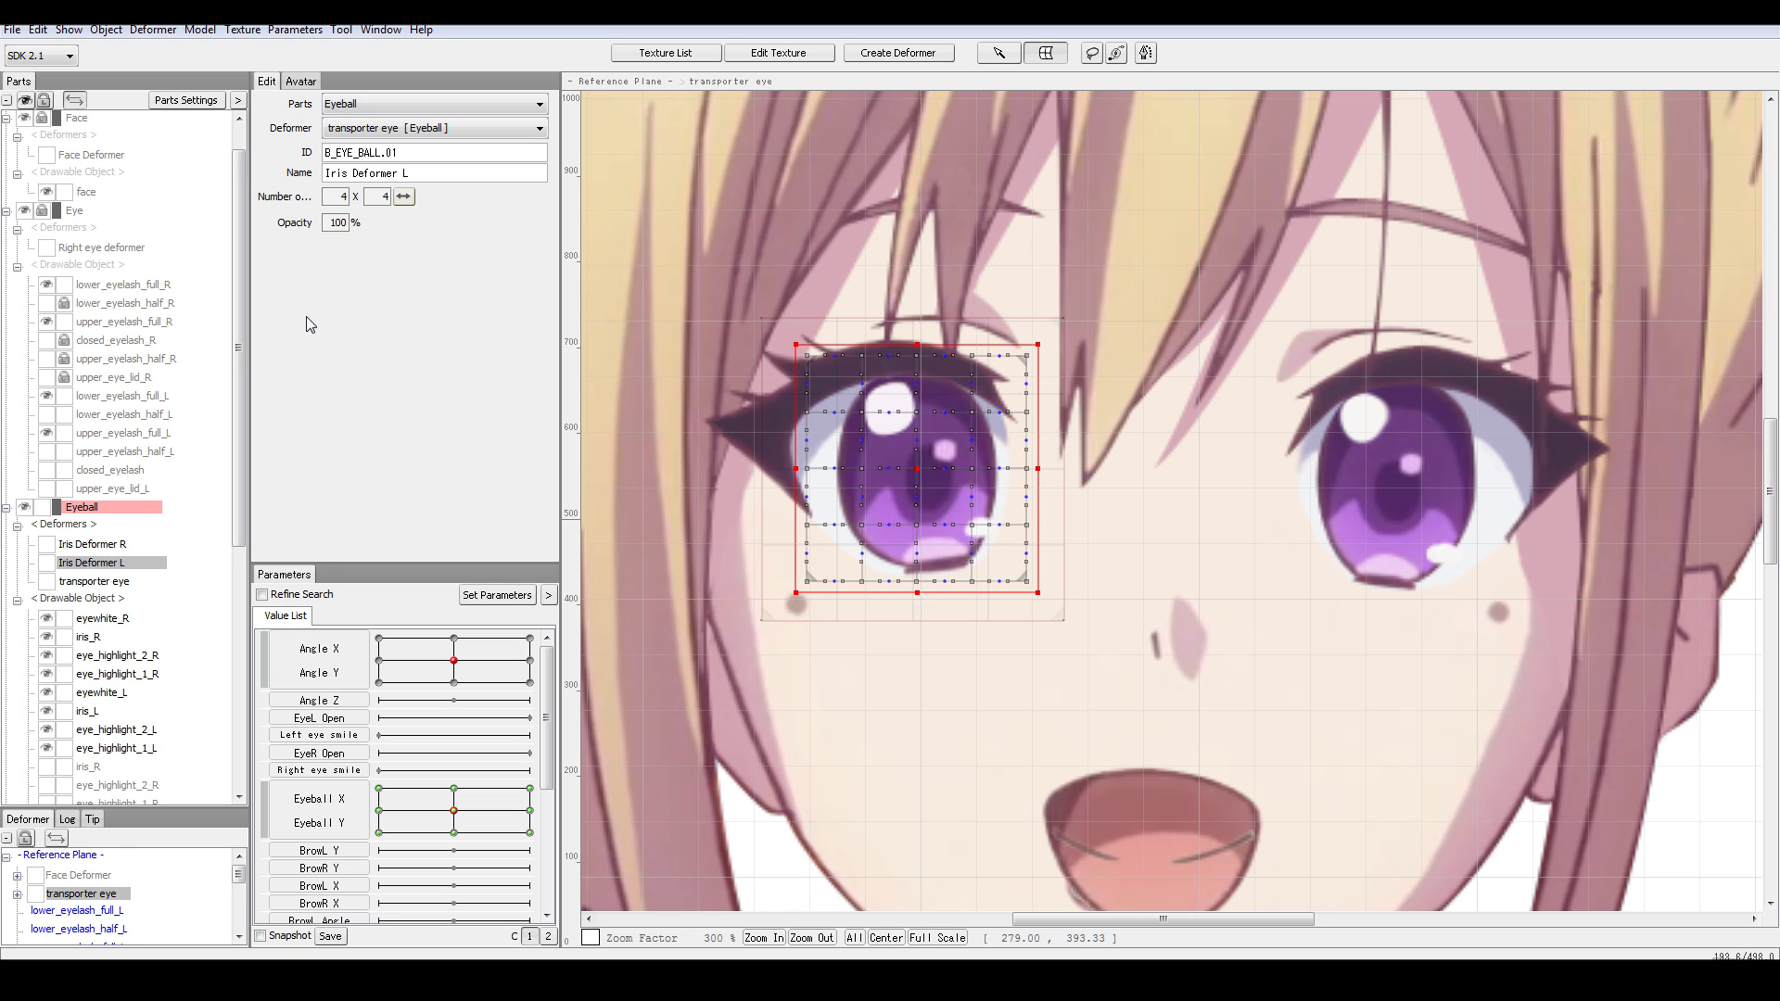
- Move the transporter eye deformer horizontally from the right iris onto the left iris
click(120, 583)
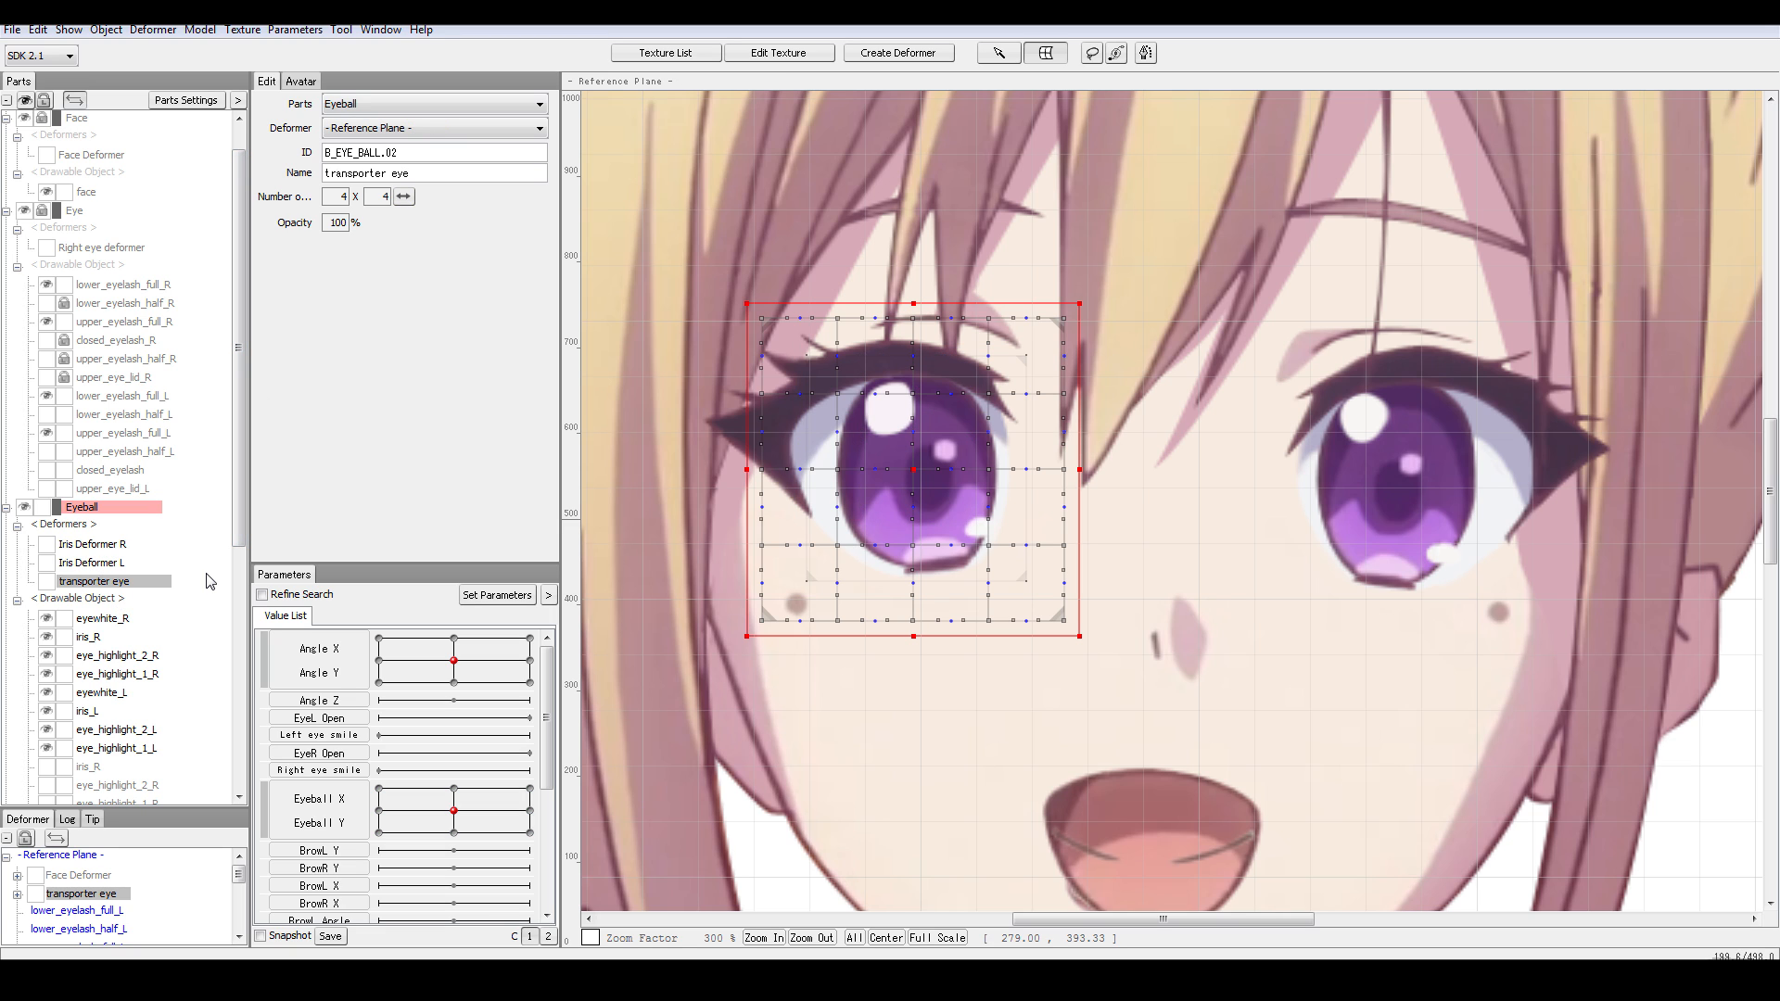
click(915, 471)
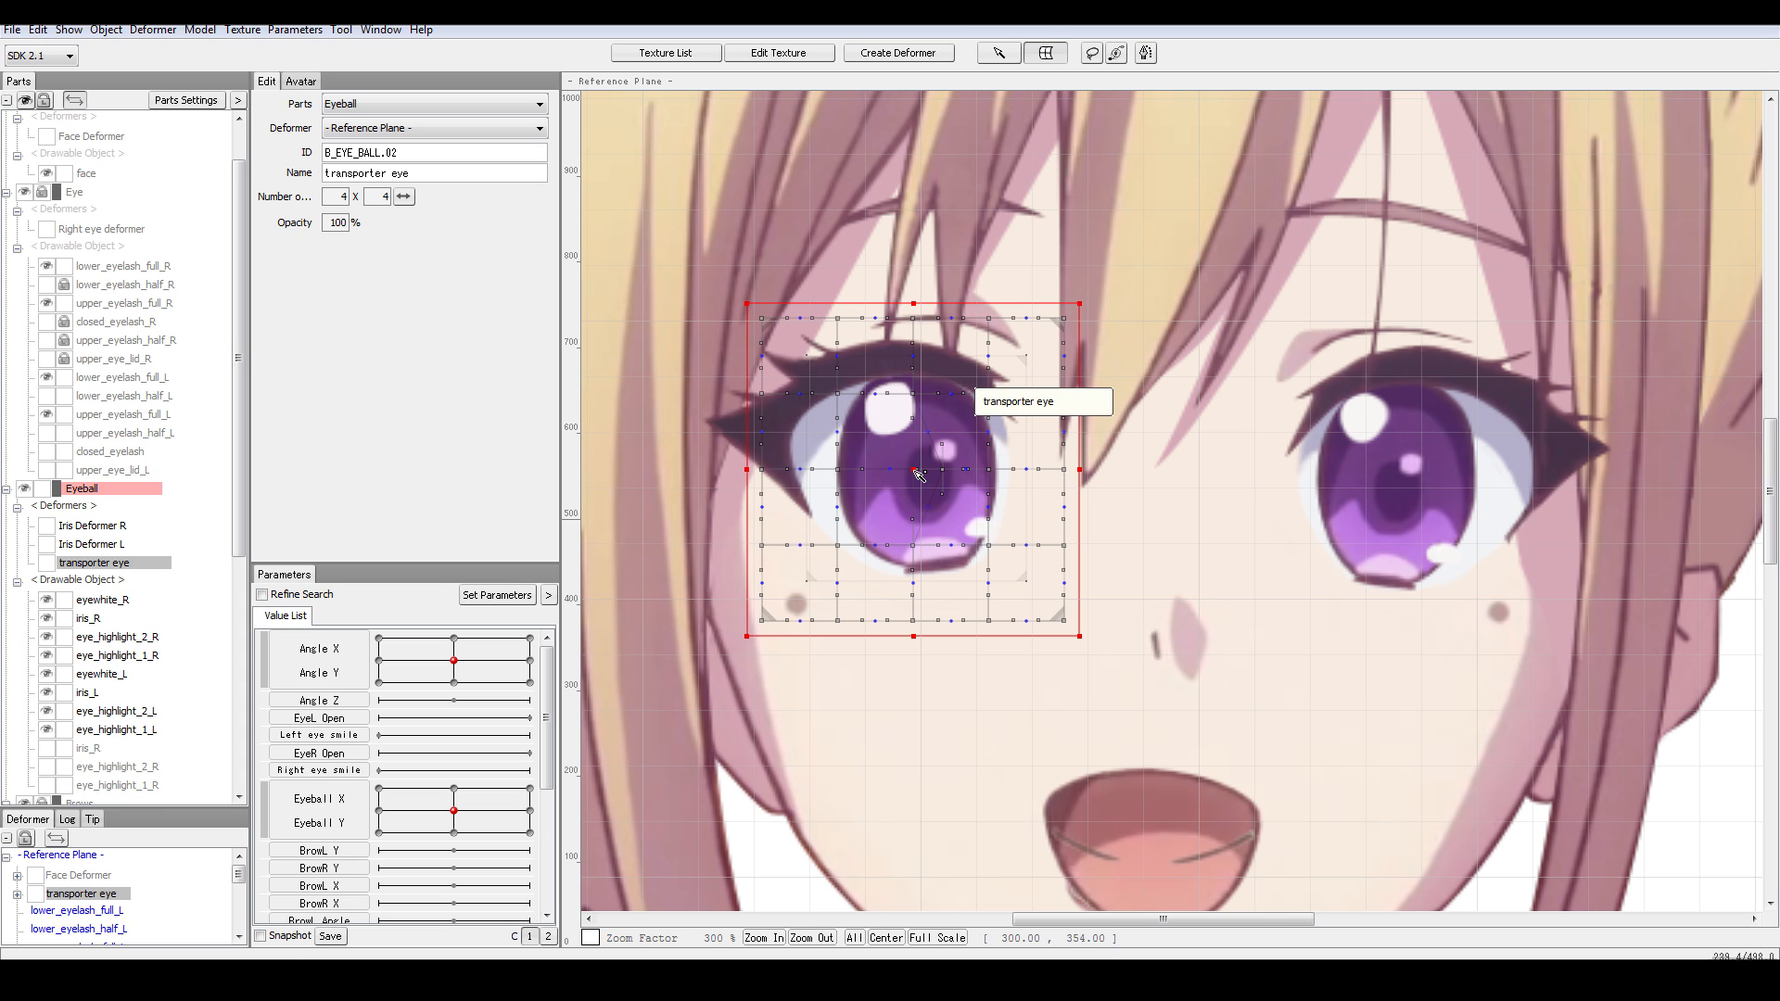
drag(913, 470, 1391, 471)
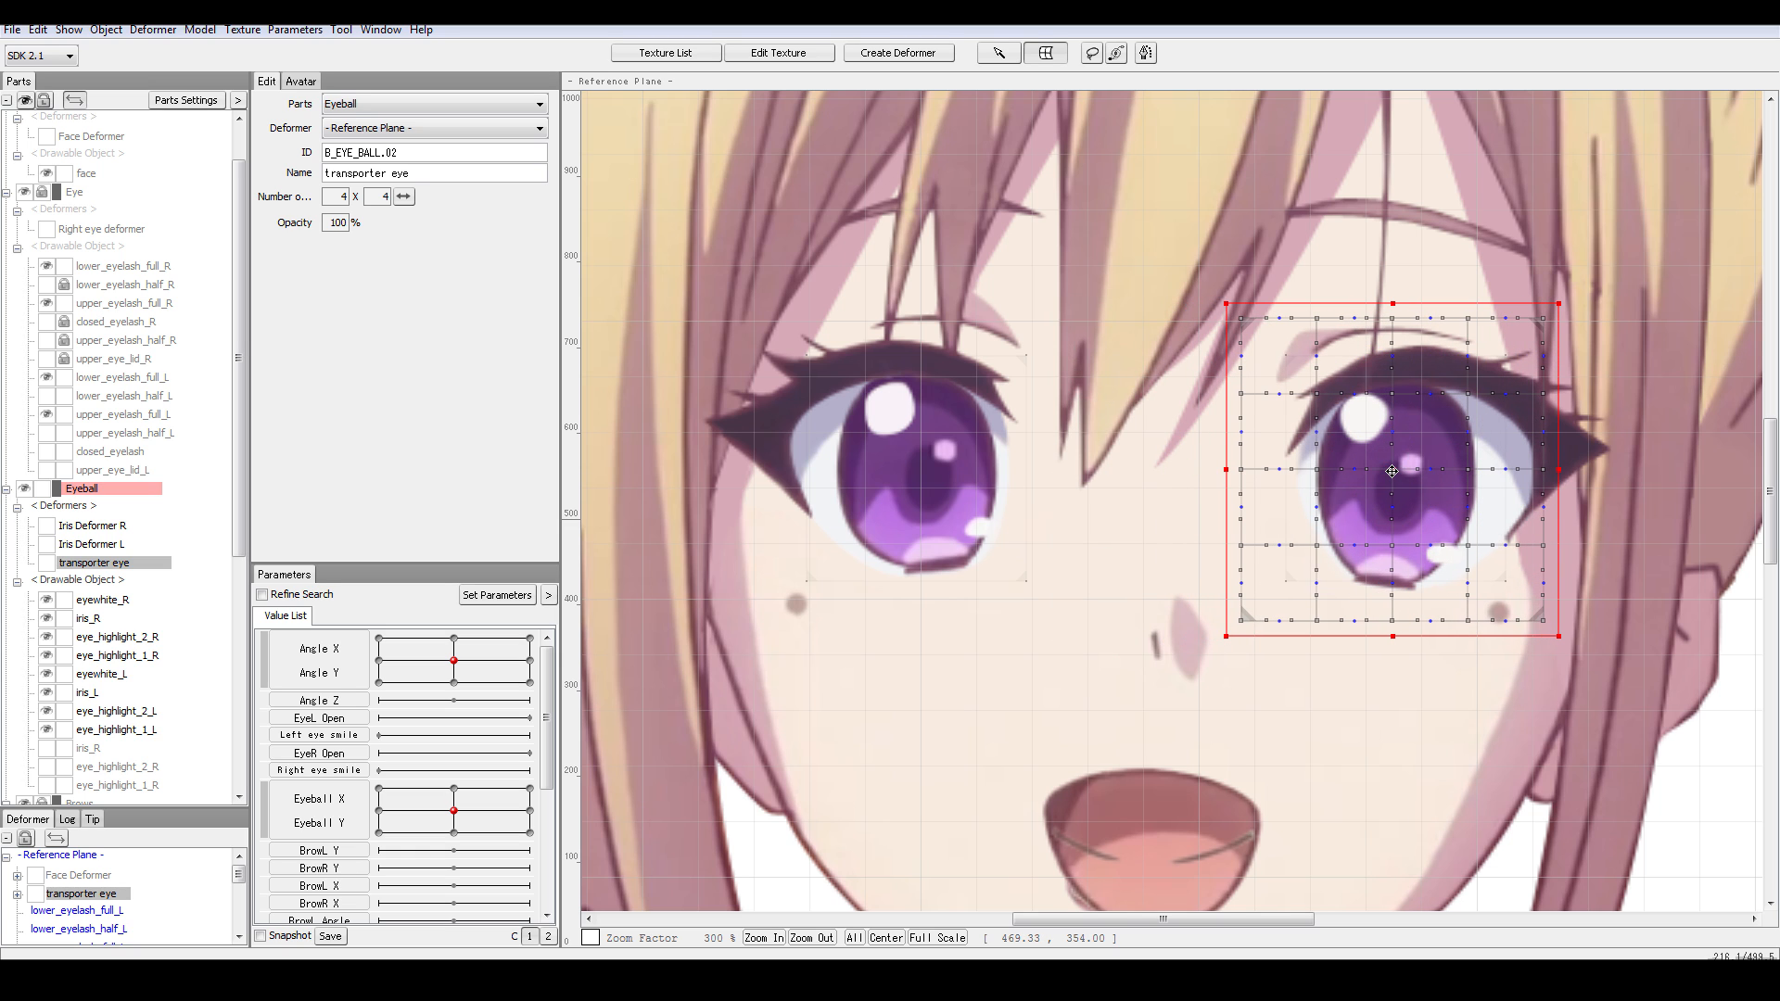
- Unhide the copied iris_R, eye_highlight_2_R and eye_highlight_1_R, and shift transporter eye slightly toward the nose, off the original left iris
click(48, 755)
click(50, 770)
click(53, 788)
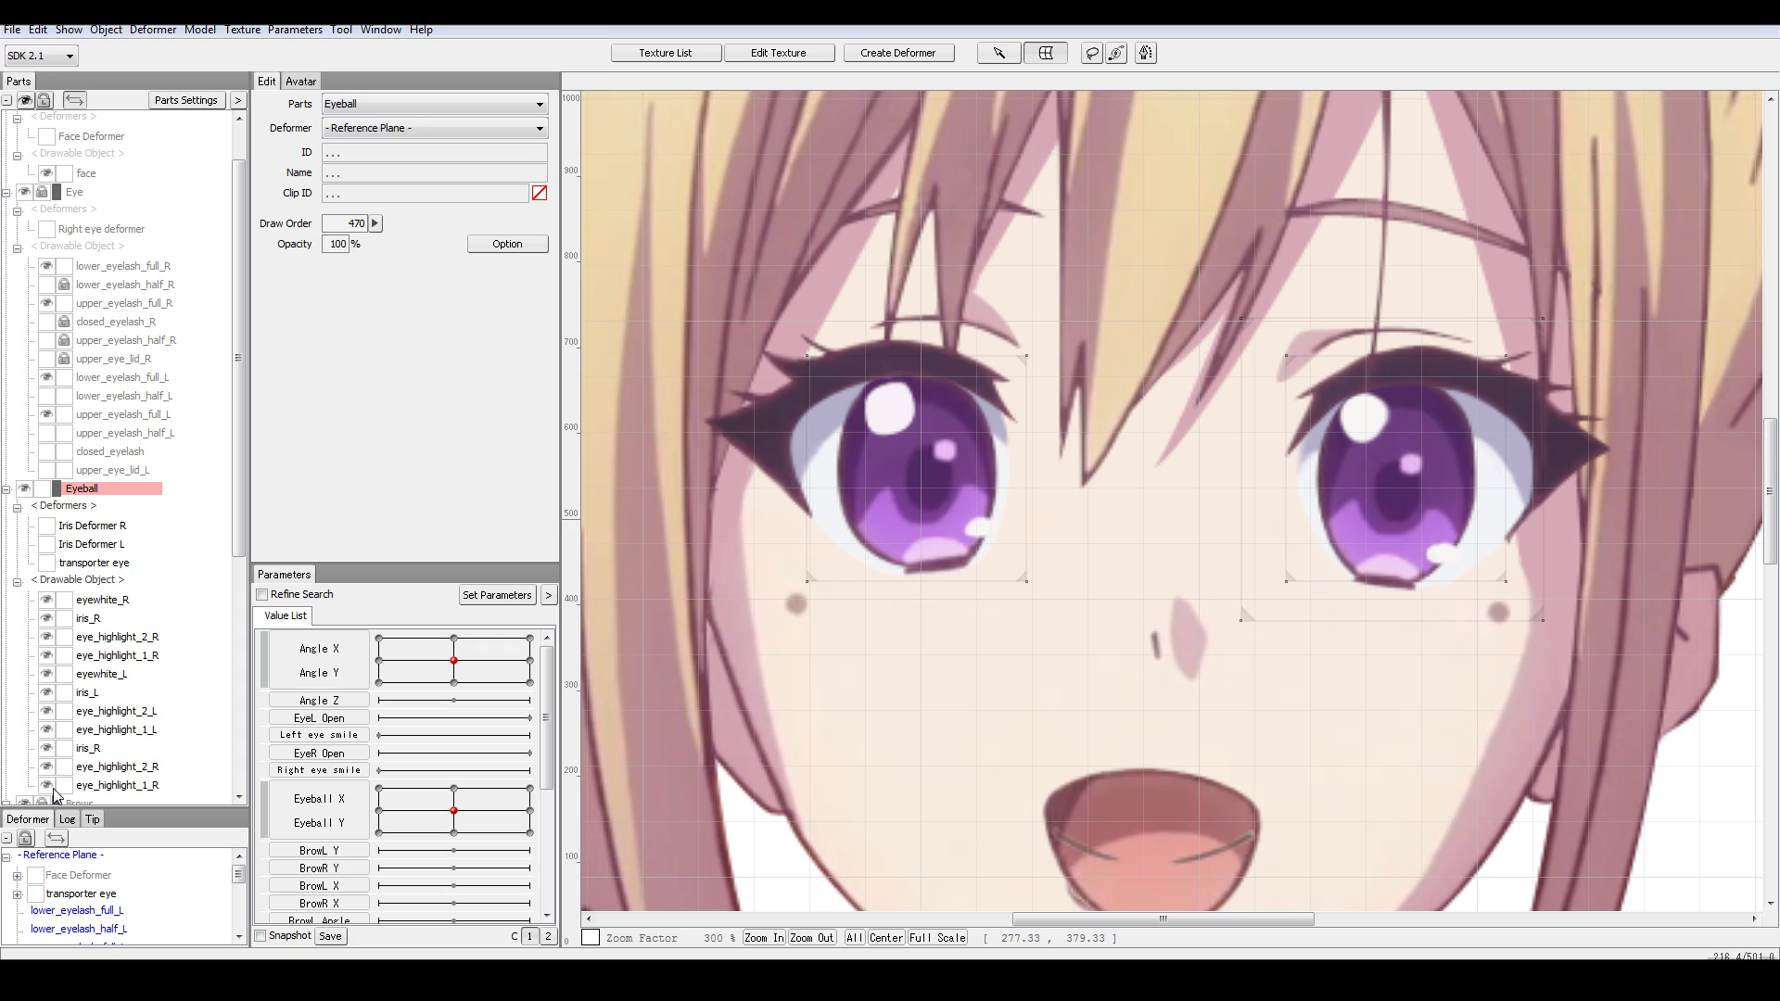
click(141, 545)
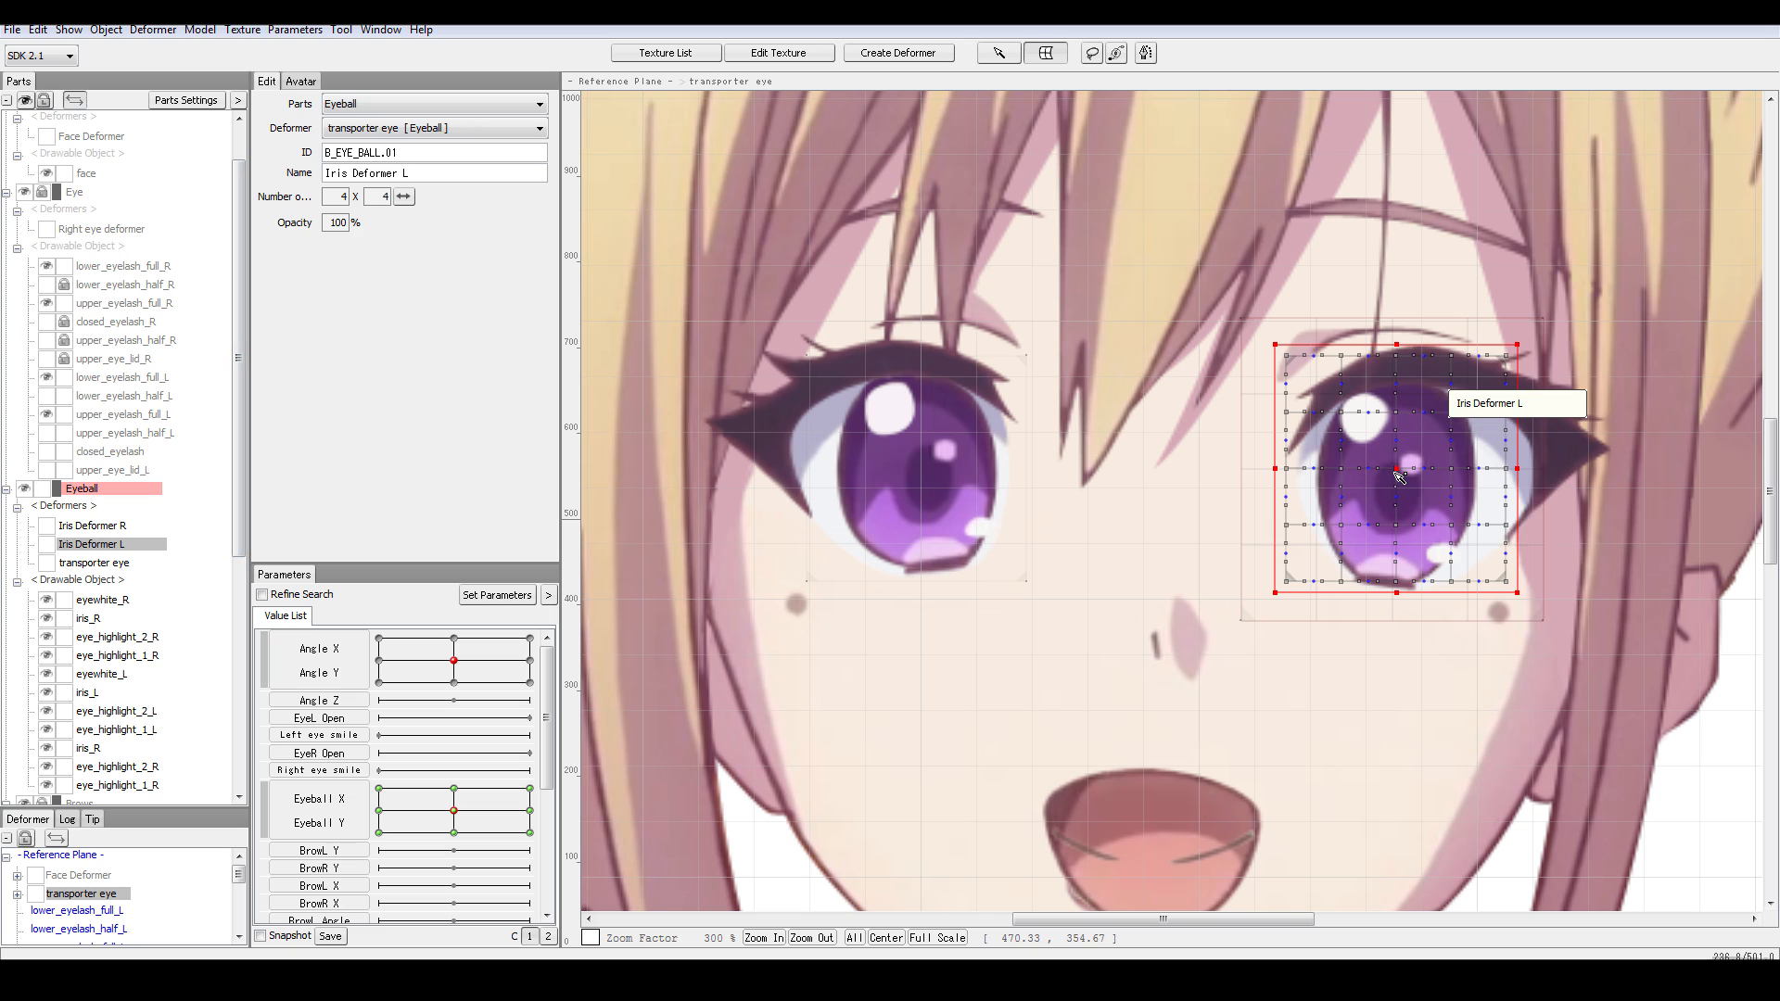
click(165, 563)
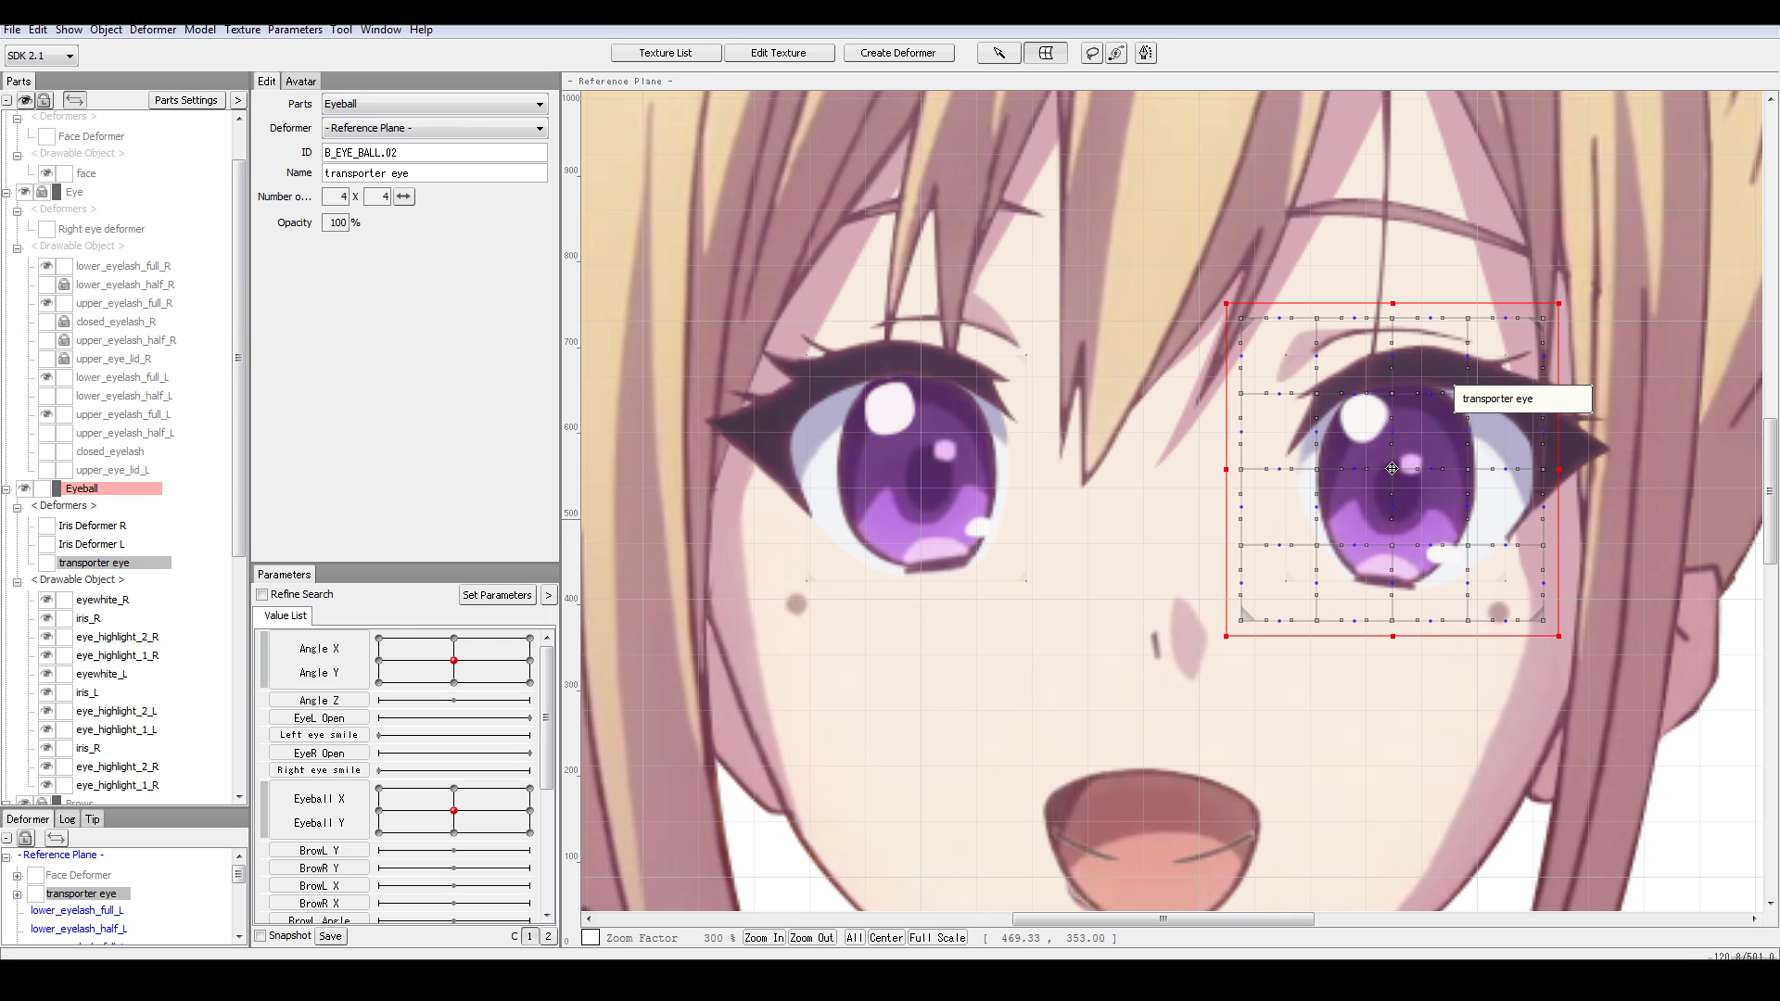
drag(1391, 468, 1350, 469)
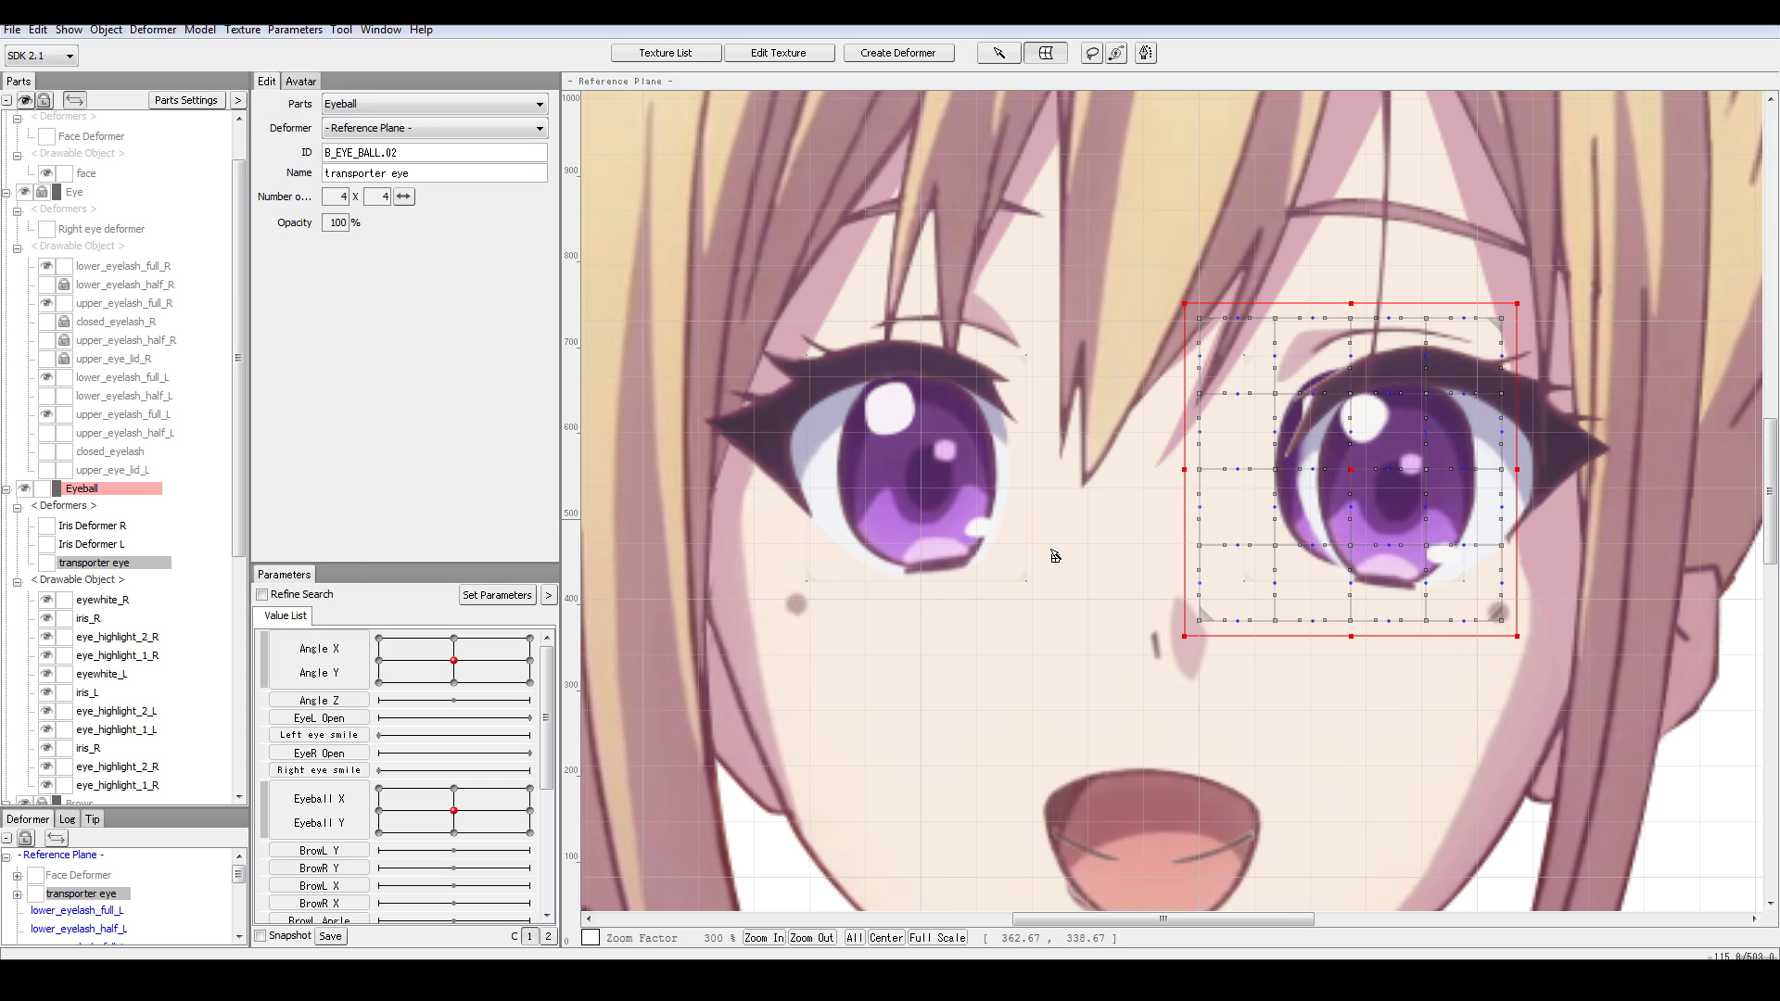
- Raise the draw order of the copied iris_R, eye_highlight_2_R and eye_highlight_1_R above the original left iris and highlights
click(133, 749)
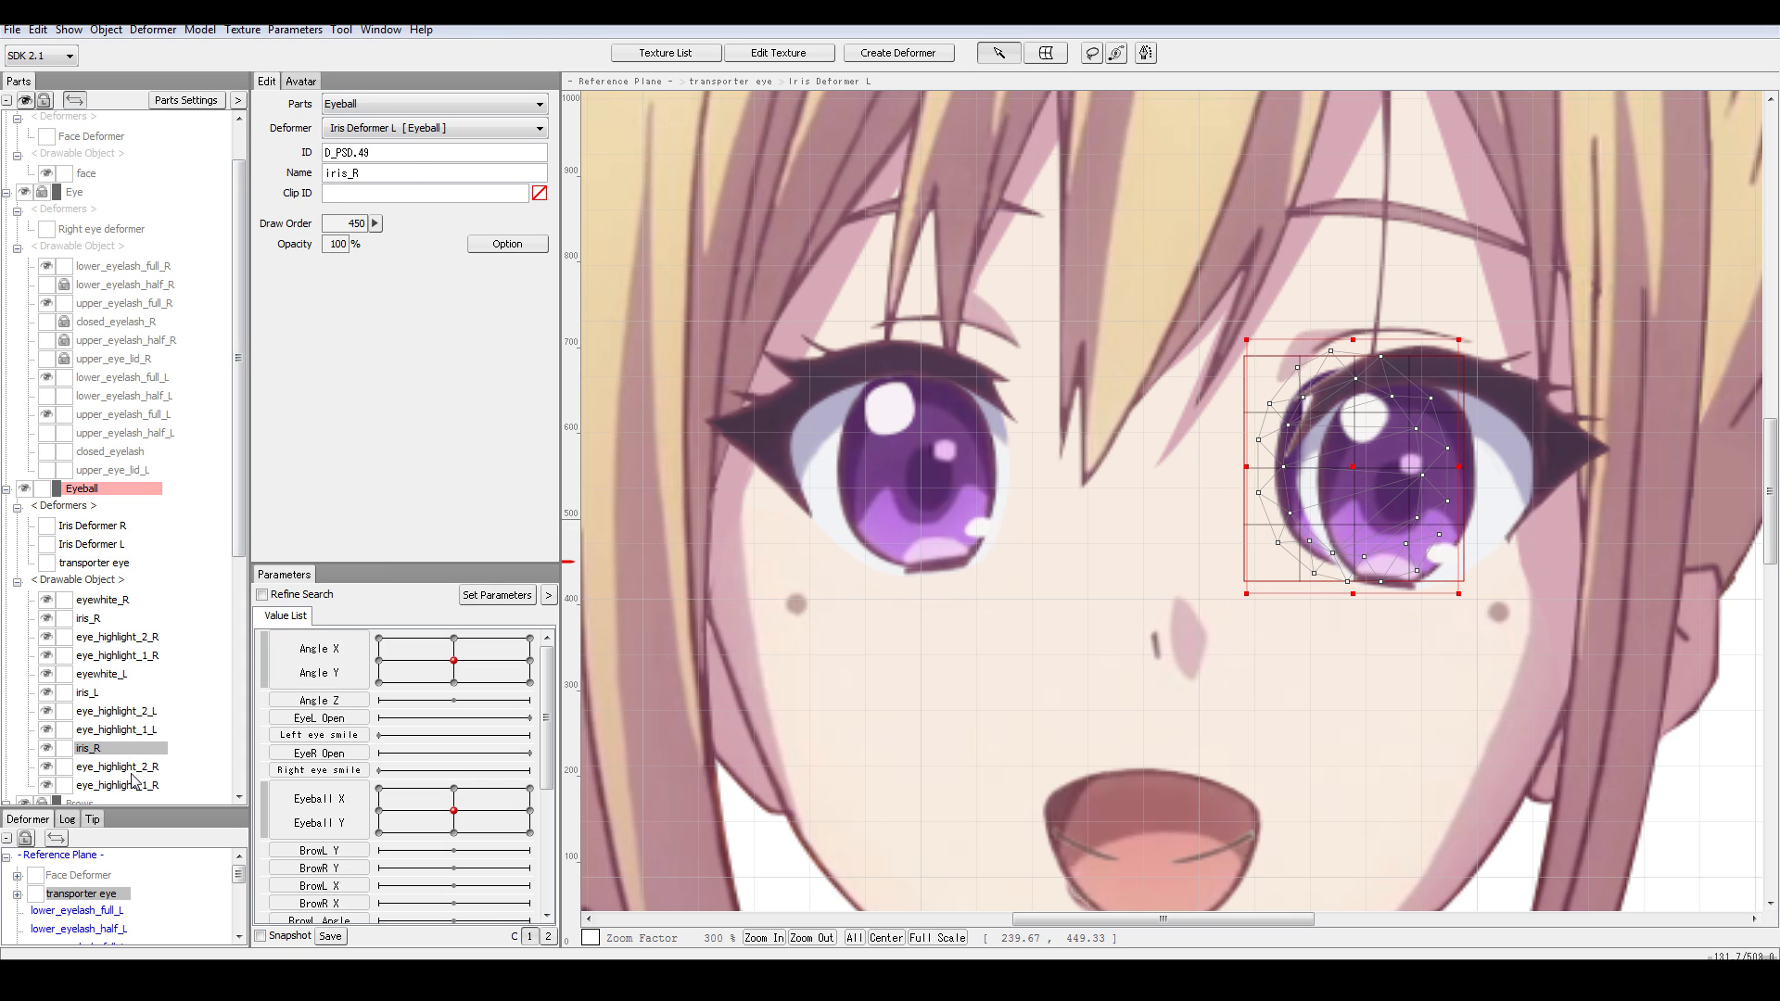
click(132, 783)
click(108, 749)
shift+click(130, 786)
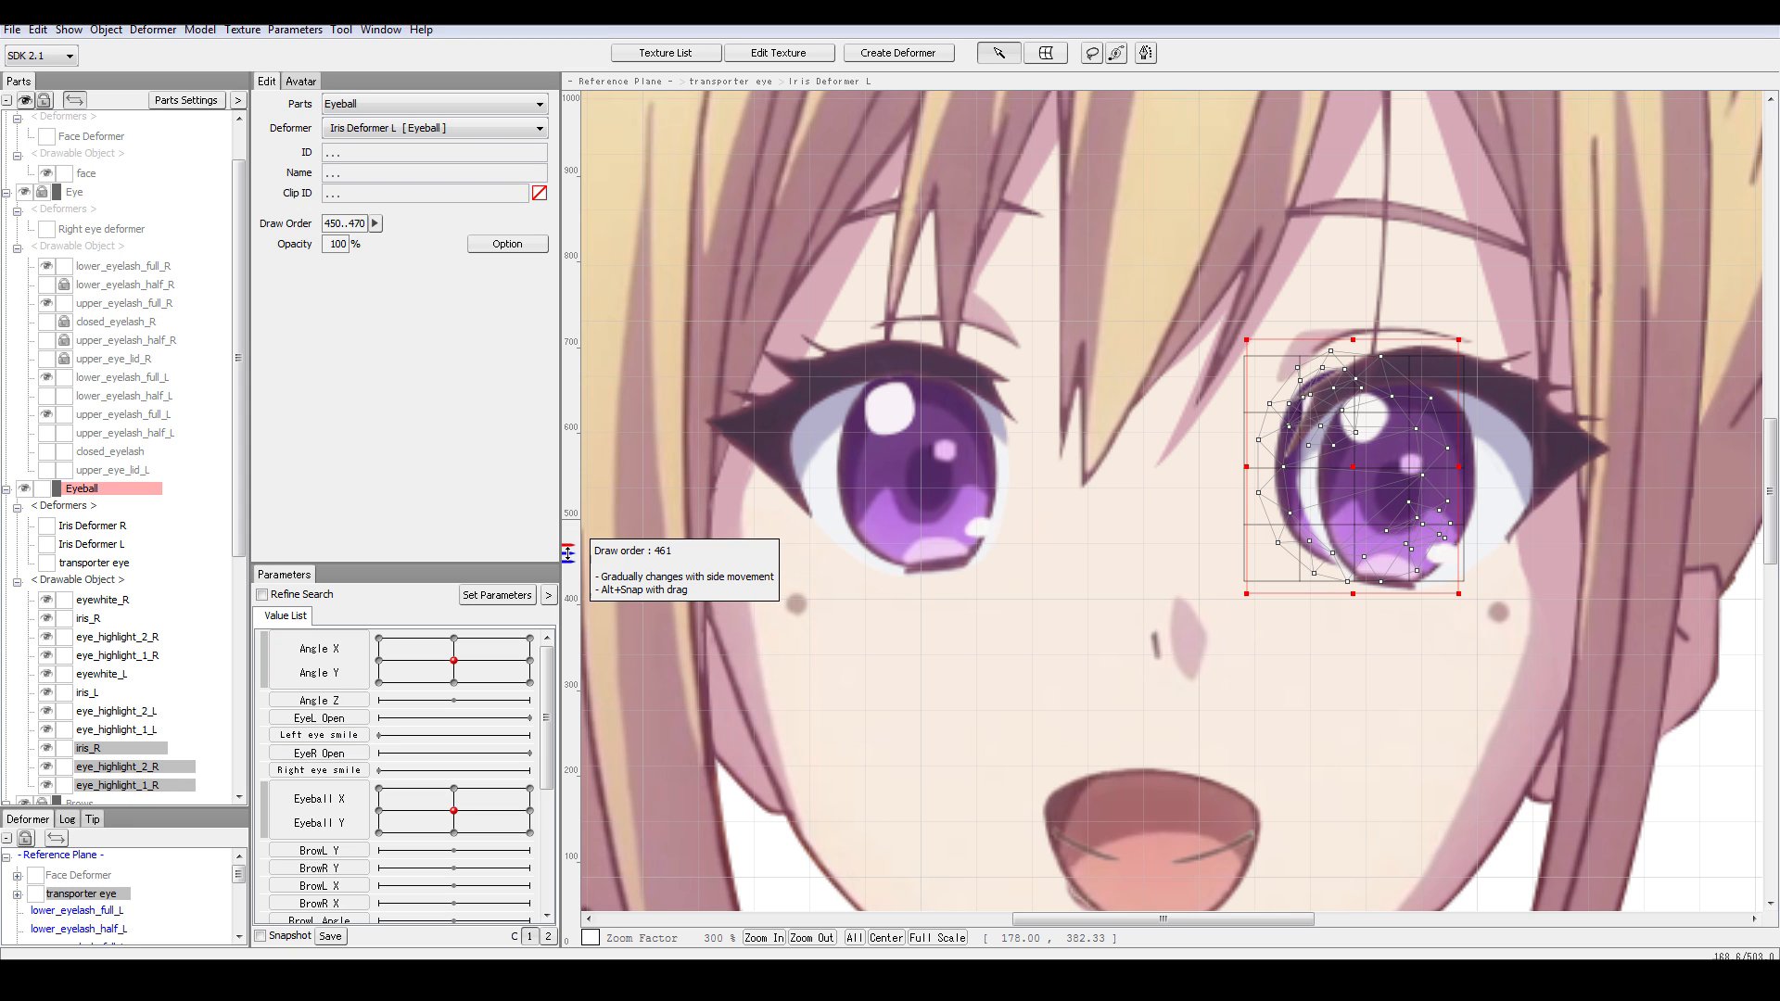
drag(567, 535, 571, 376)
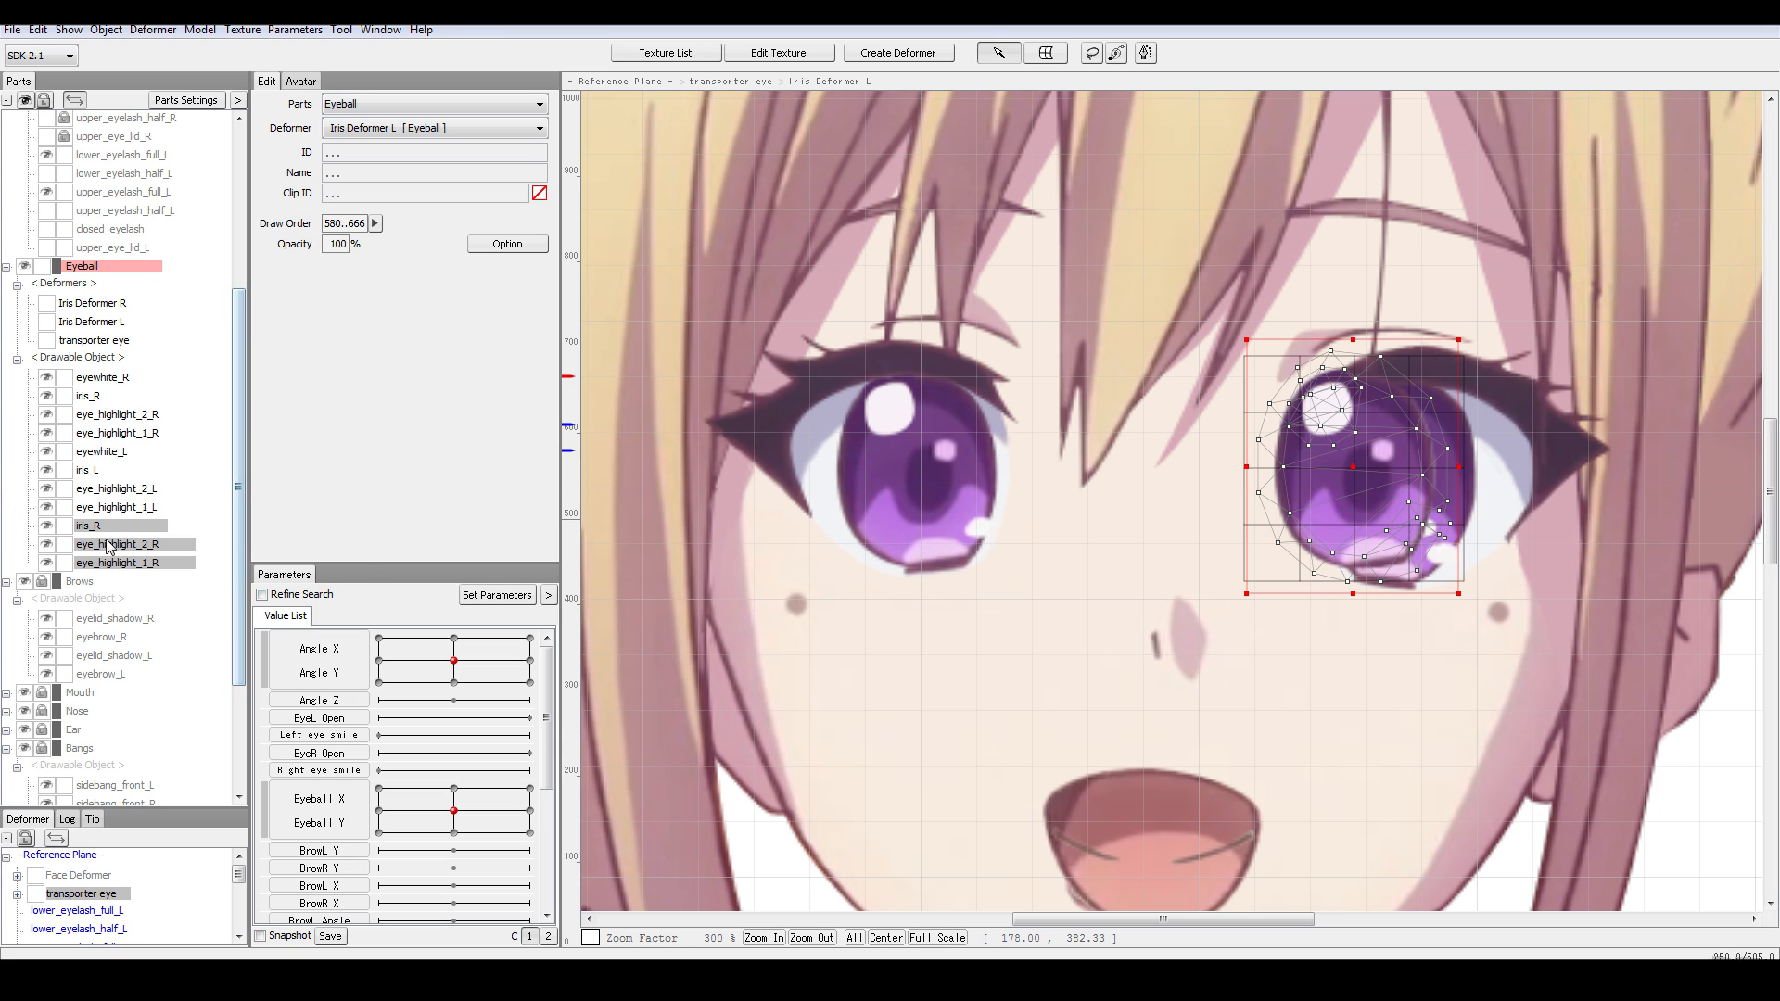
drag(569, 424, 571, 386)
drag(569, 454, 565, 398)
- Move transporter eye back over the original left iris and set its opacity to 50%
click(88, 341)
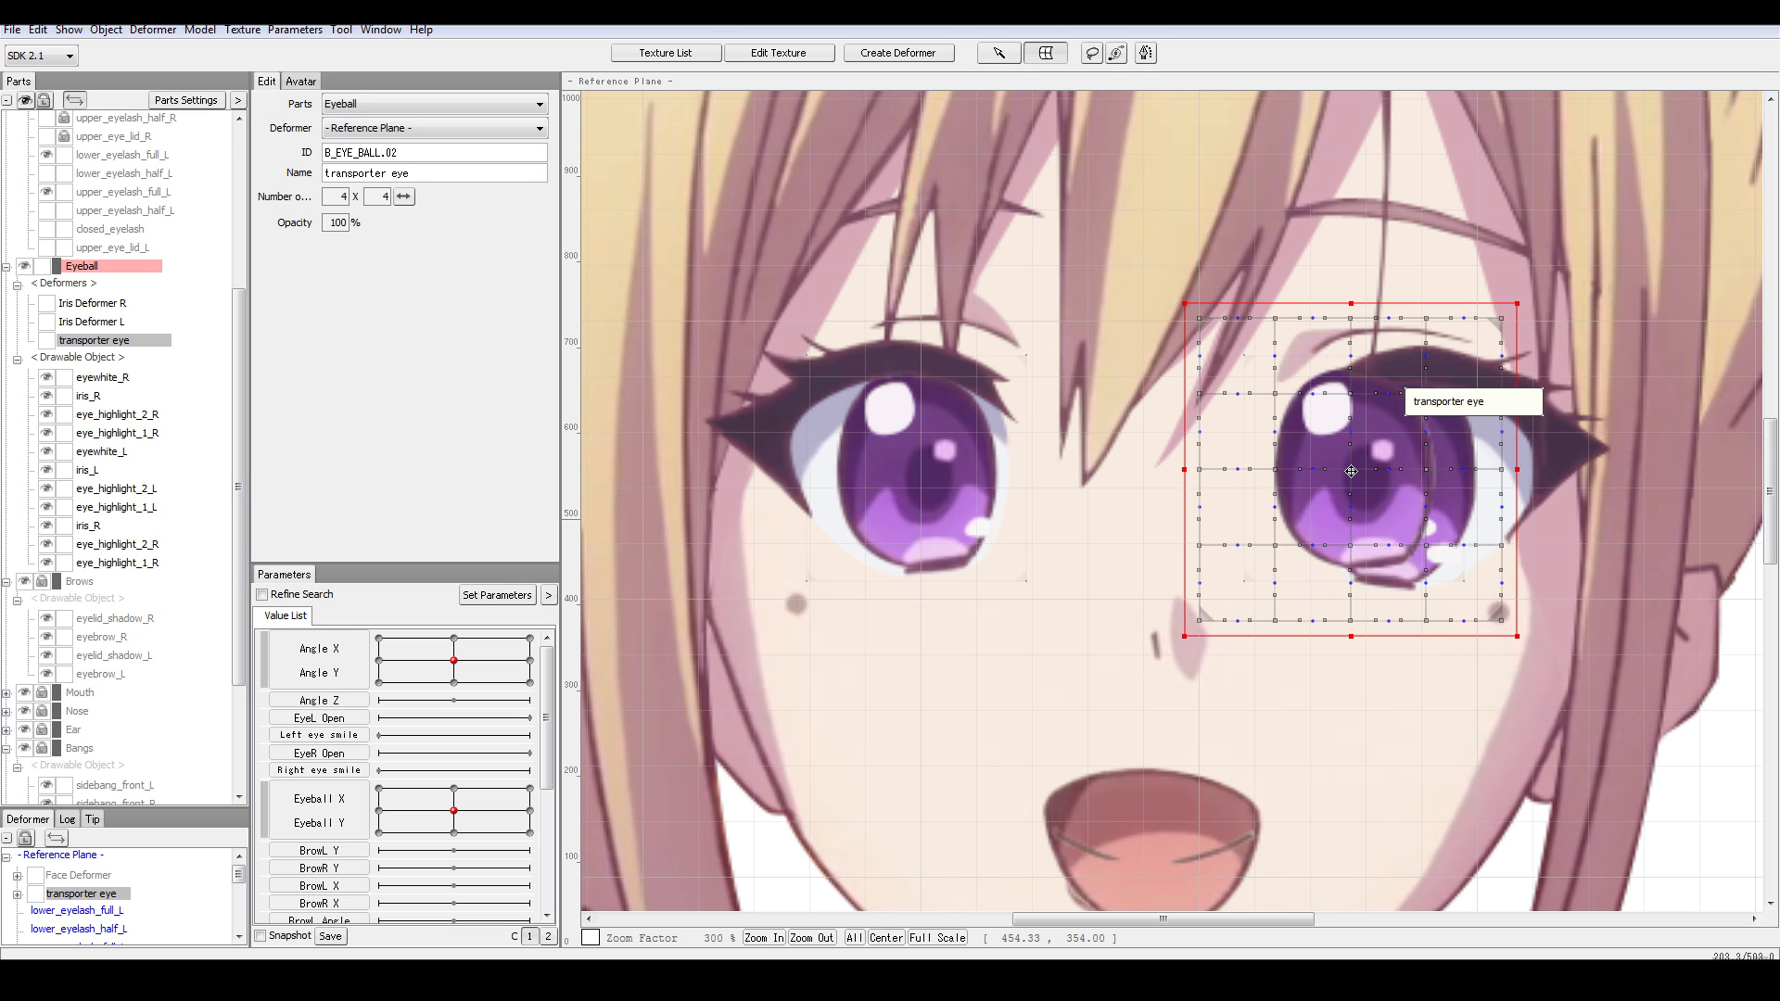
drag(1353, 472, 1391, 476)
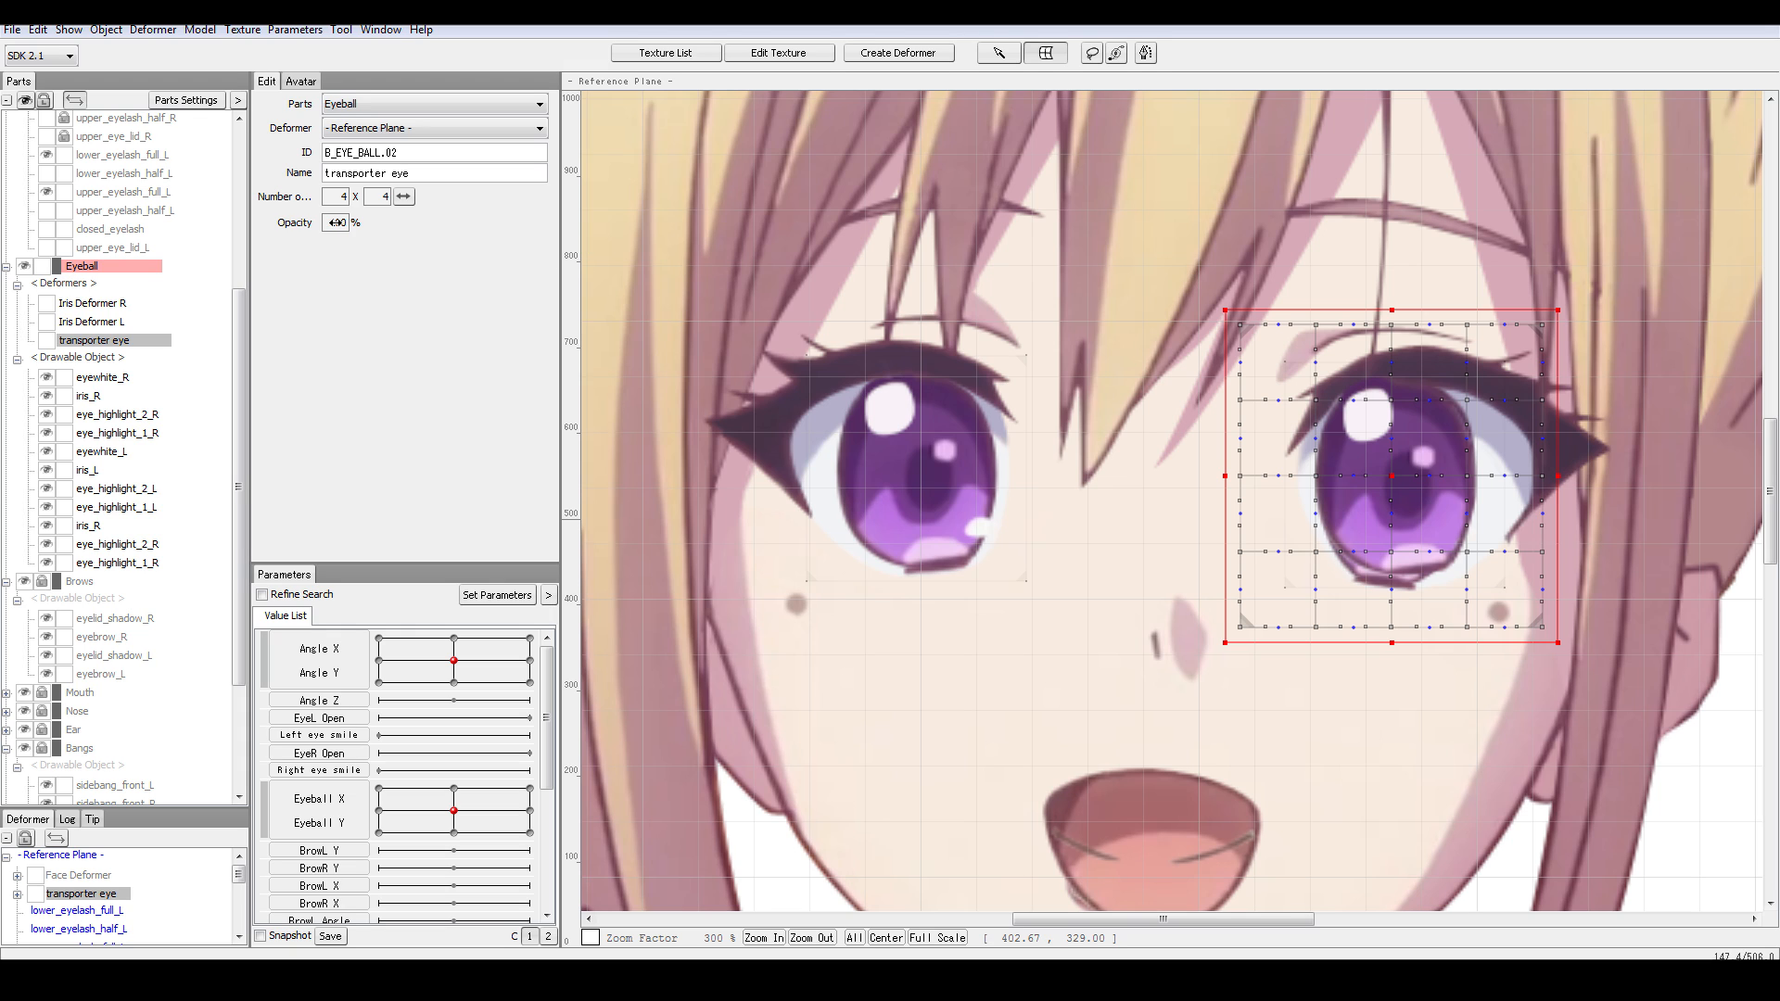
drag(334, 223, 295, 232)
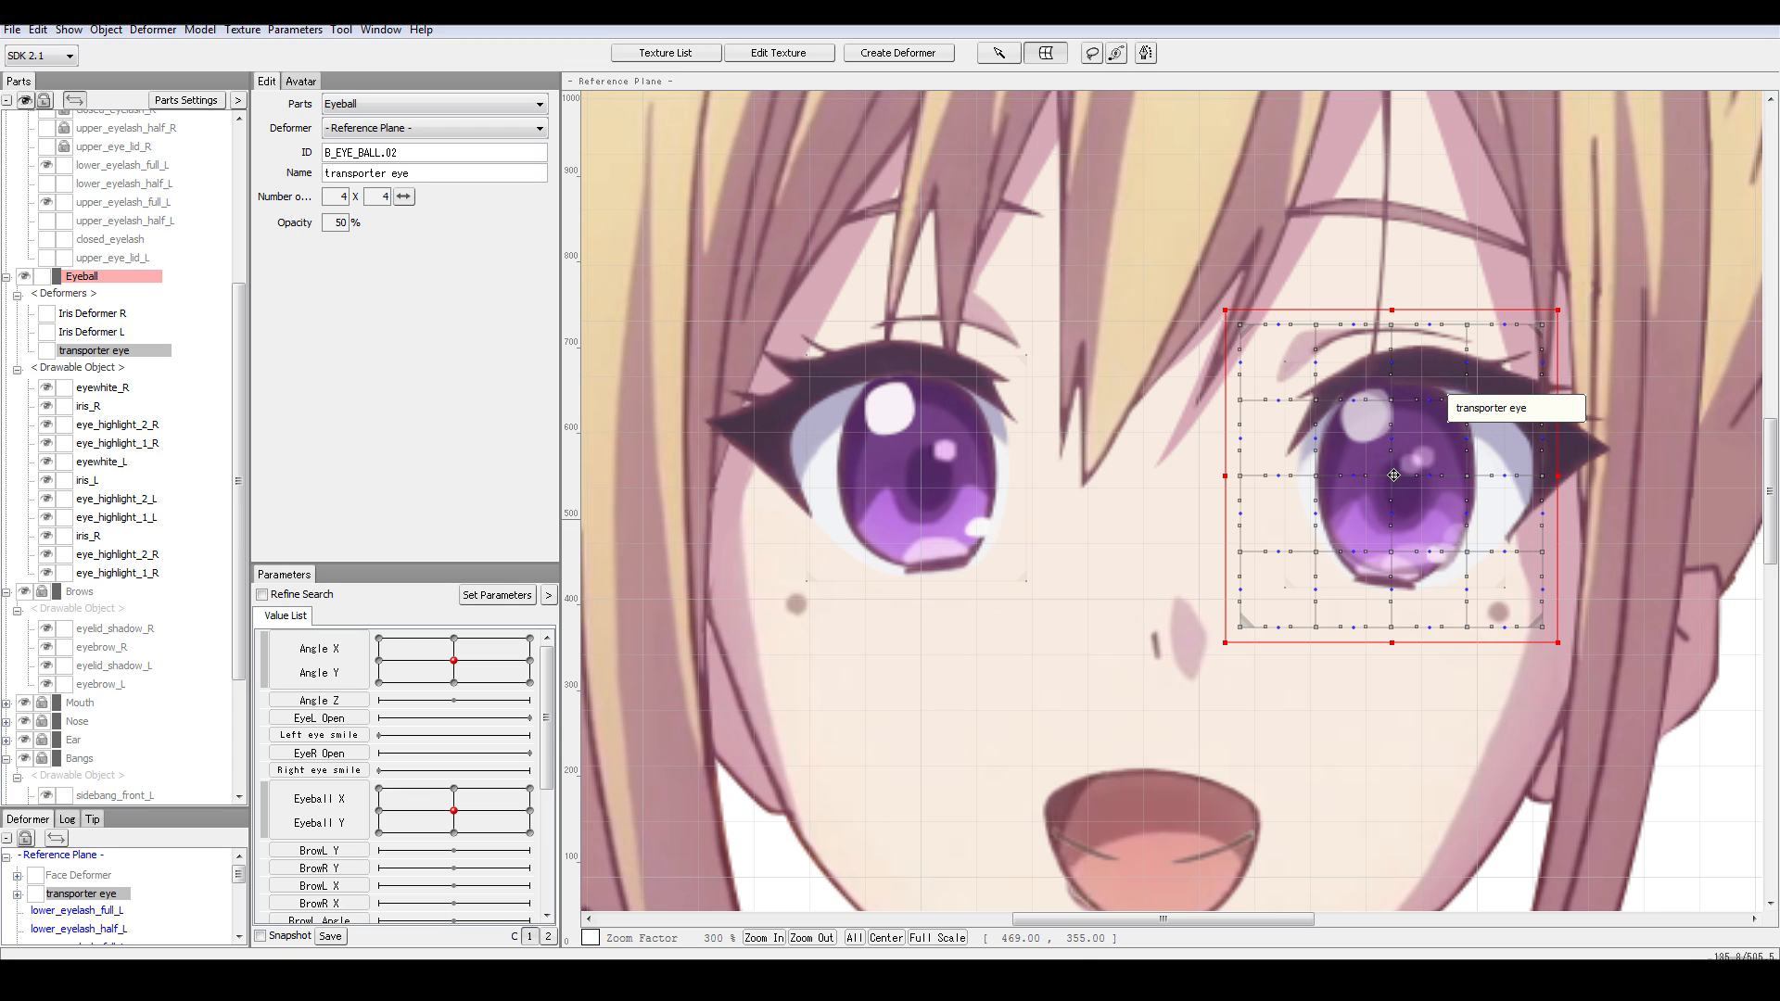
- Fine-align transporter eye over the original left iris, and delete the copied iris_R, eye_highlight_2_R and eye_highlight_1_R
drag(1393, 474, 1386, 482)
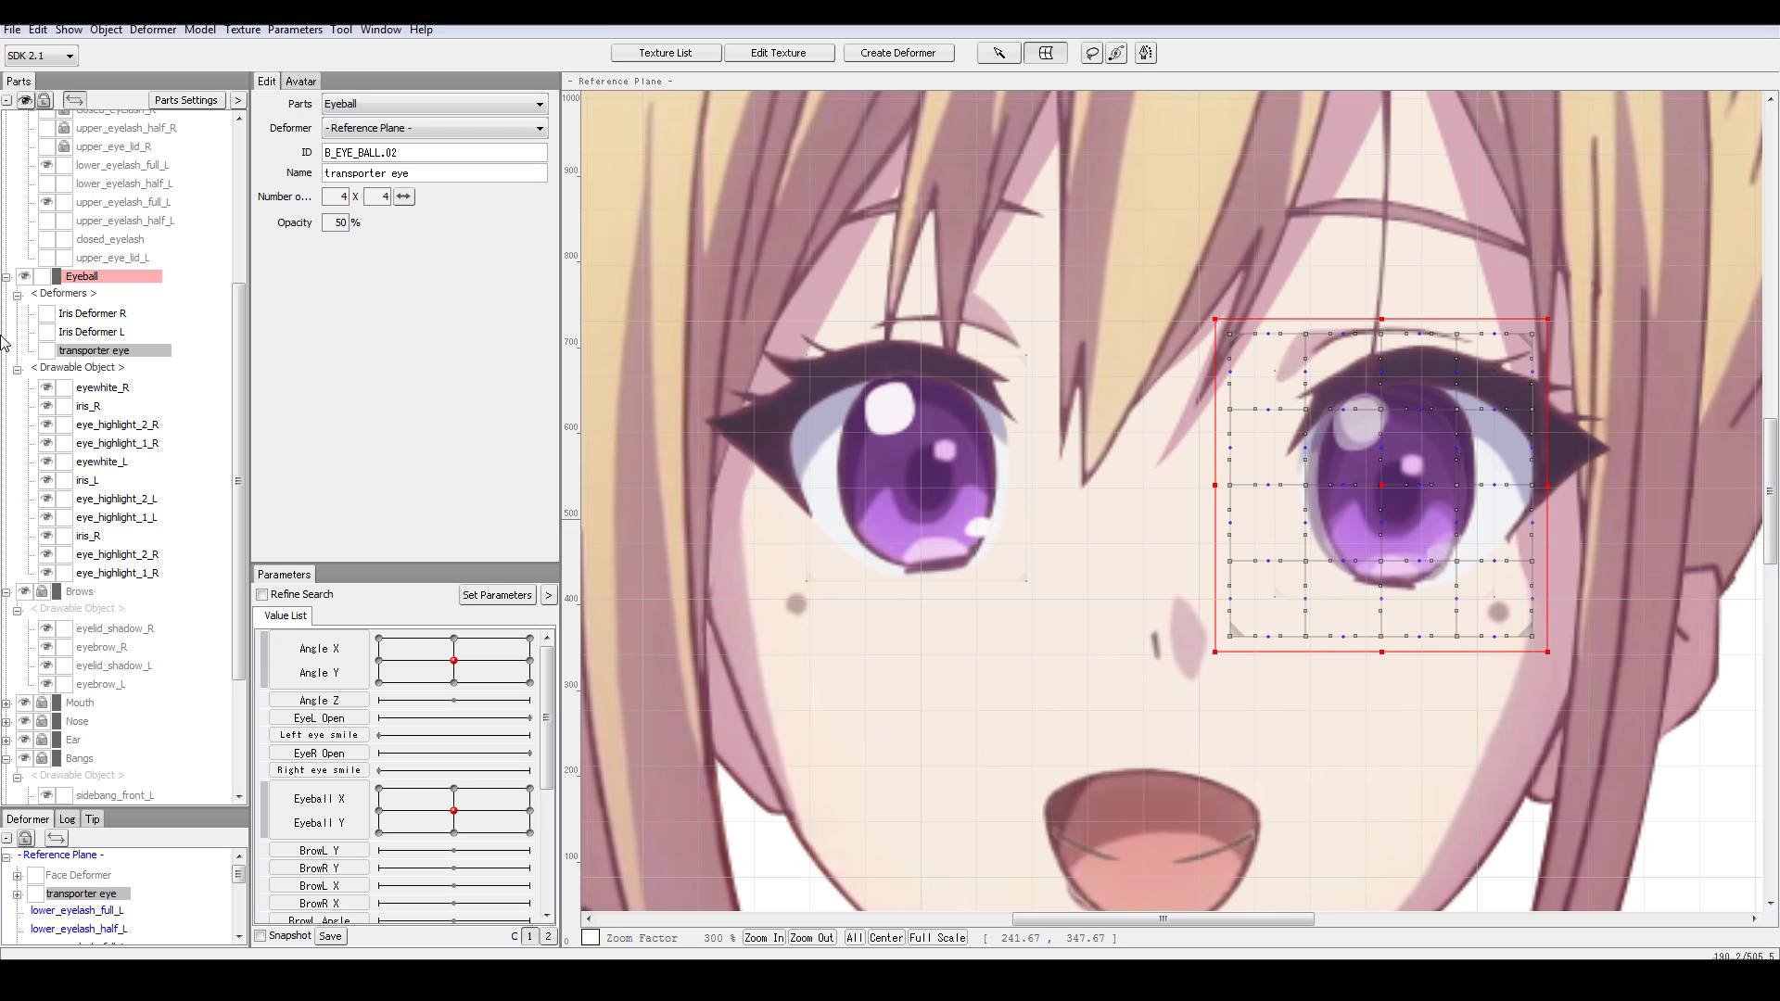
click(139, 332)
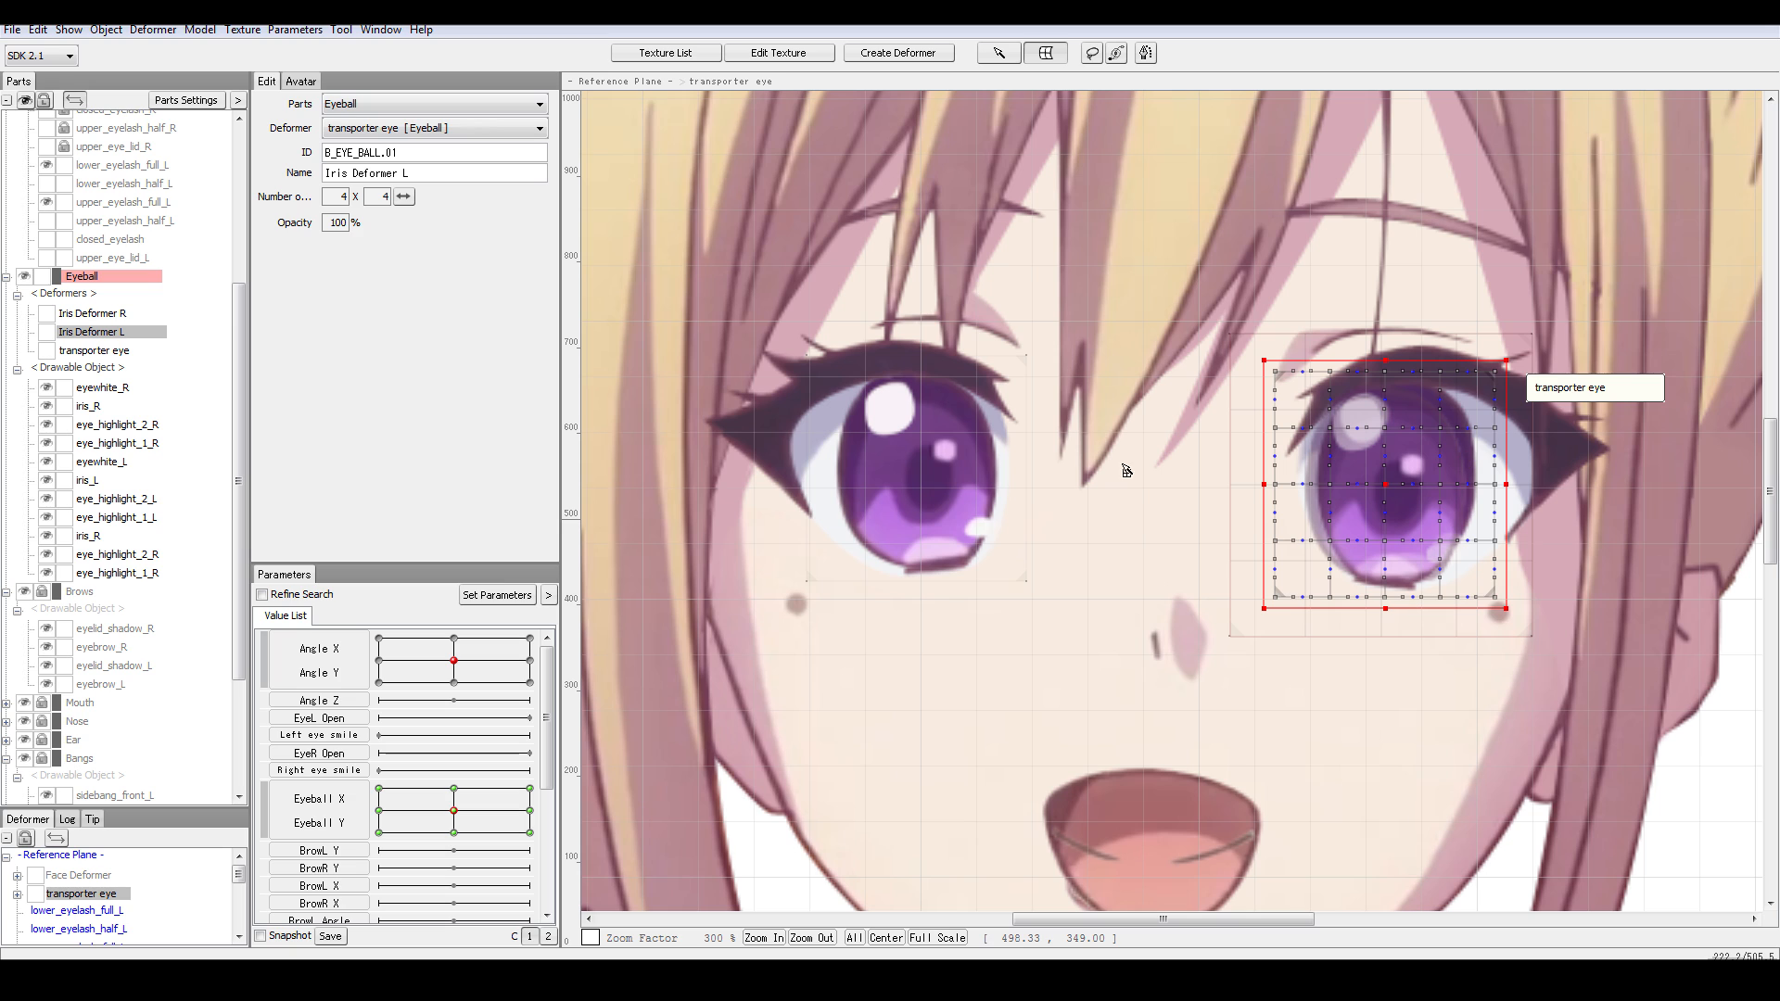
click(89, 539)
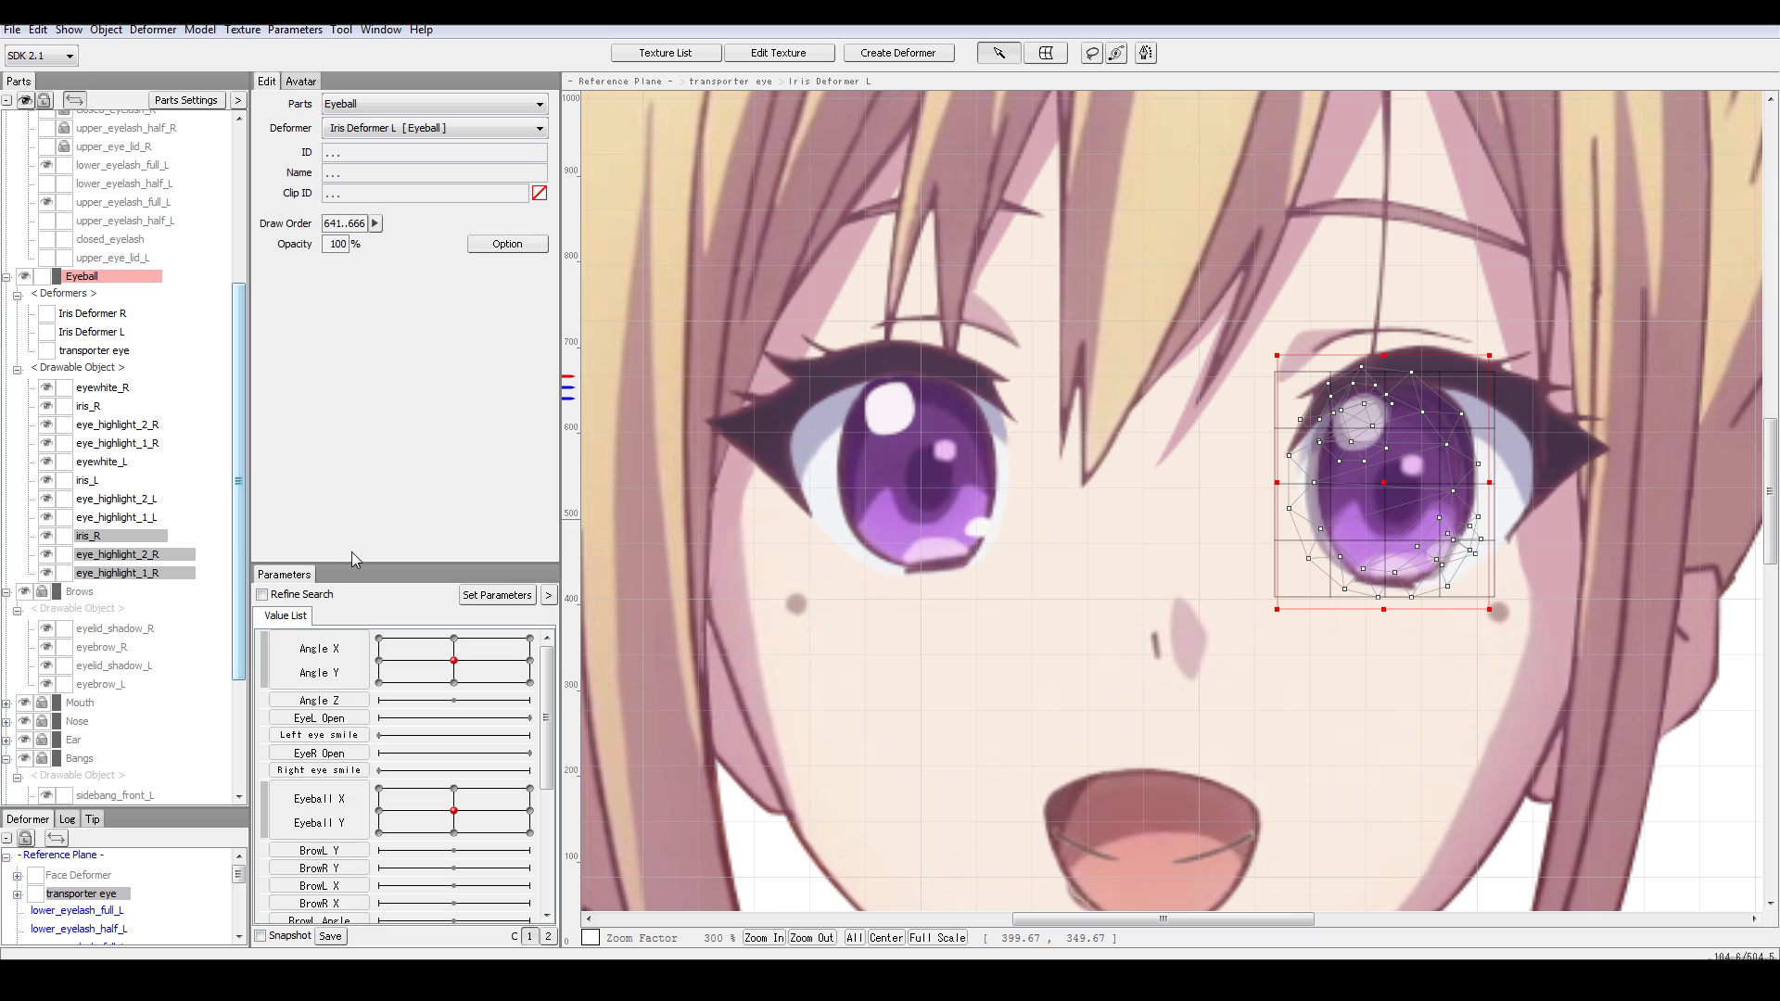
click(117, 537)
shift+click(126, 572)
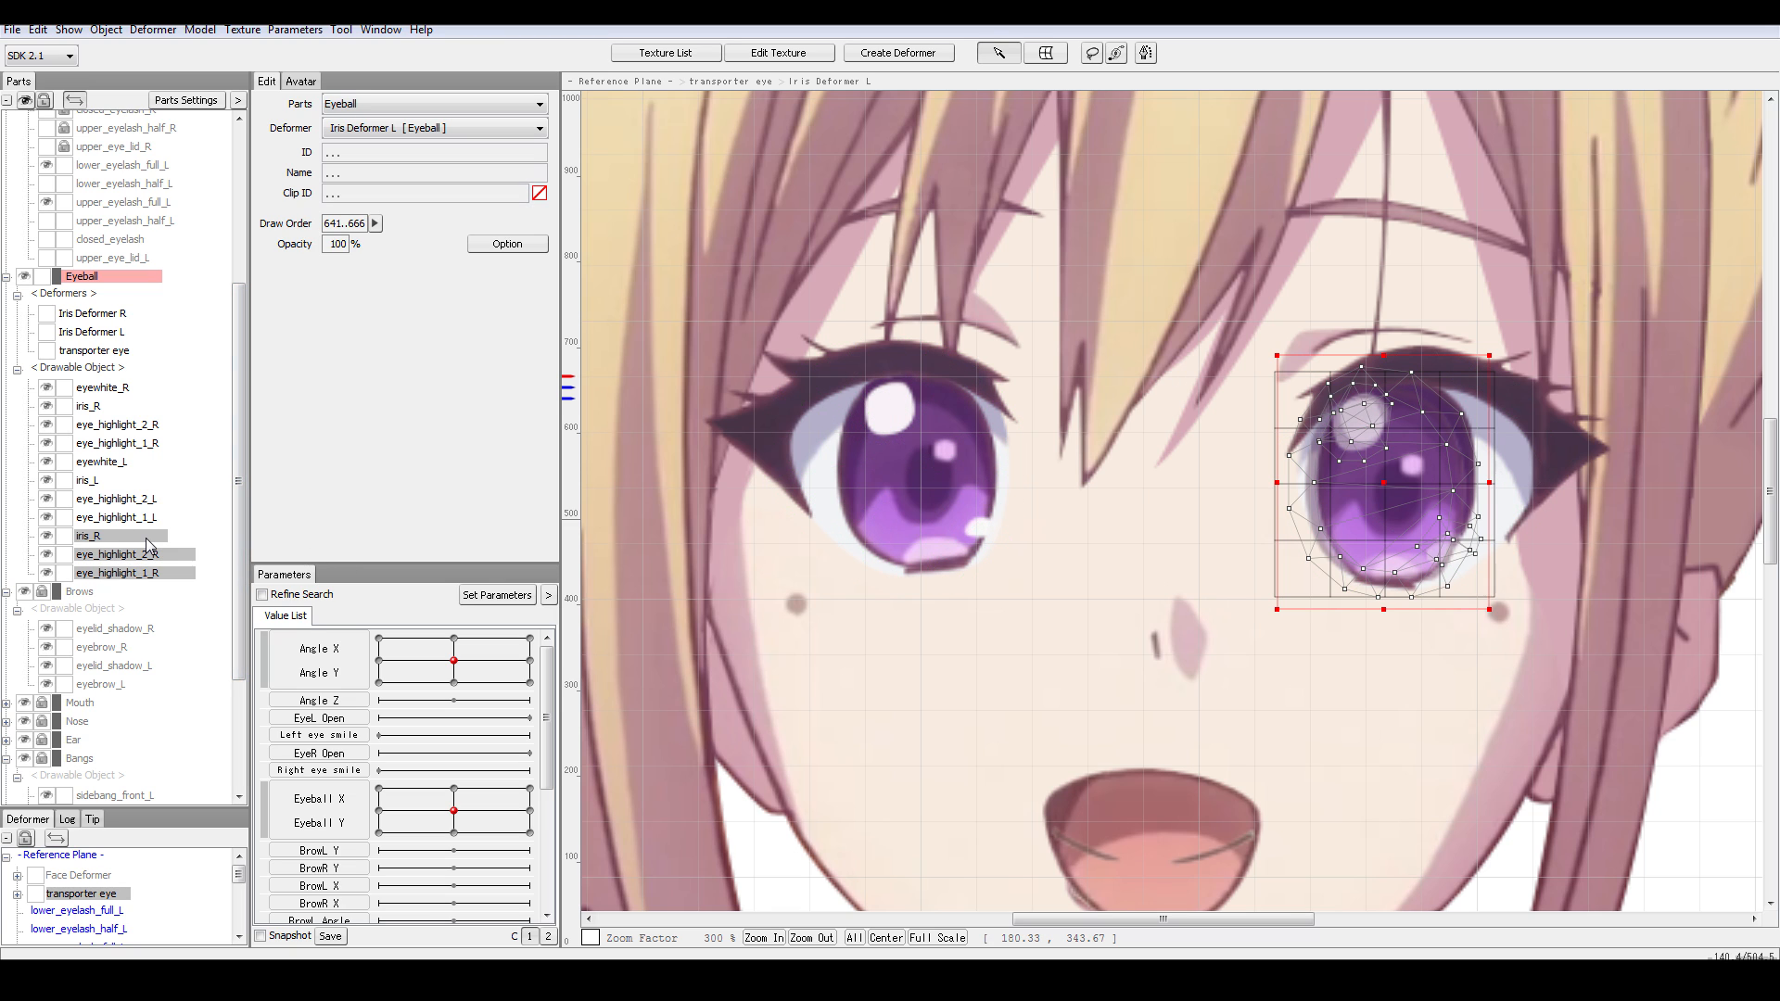
key(Delete)
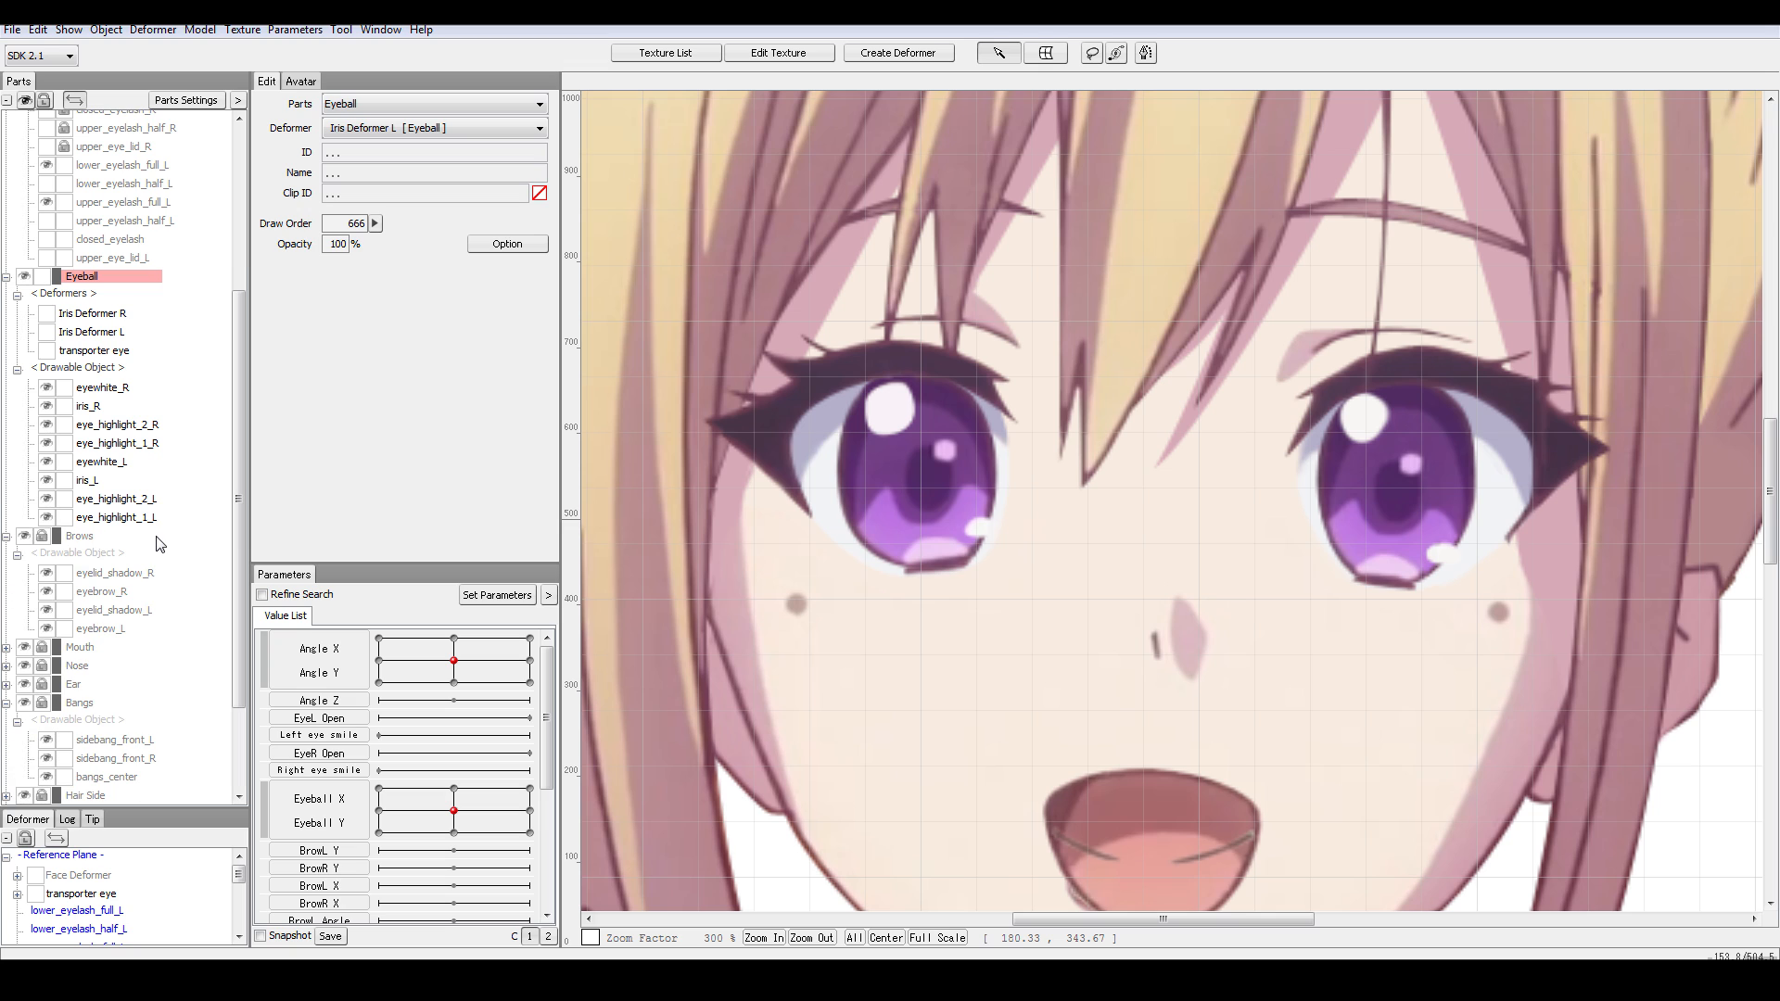
- Delete the transporter eye deformer and pass its parameters on to its child component, Iris Deformer L
click(102, 352)
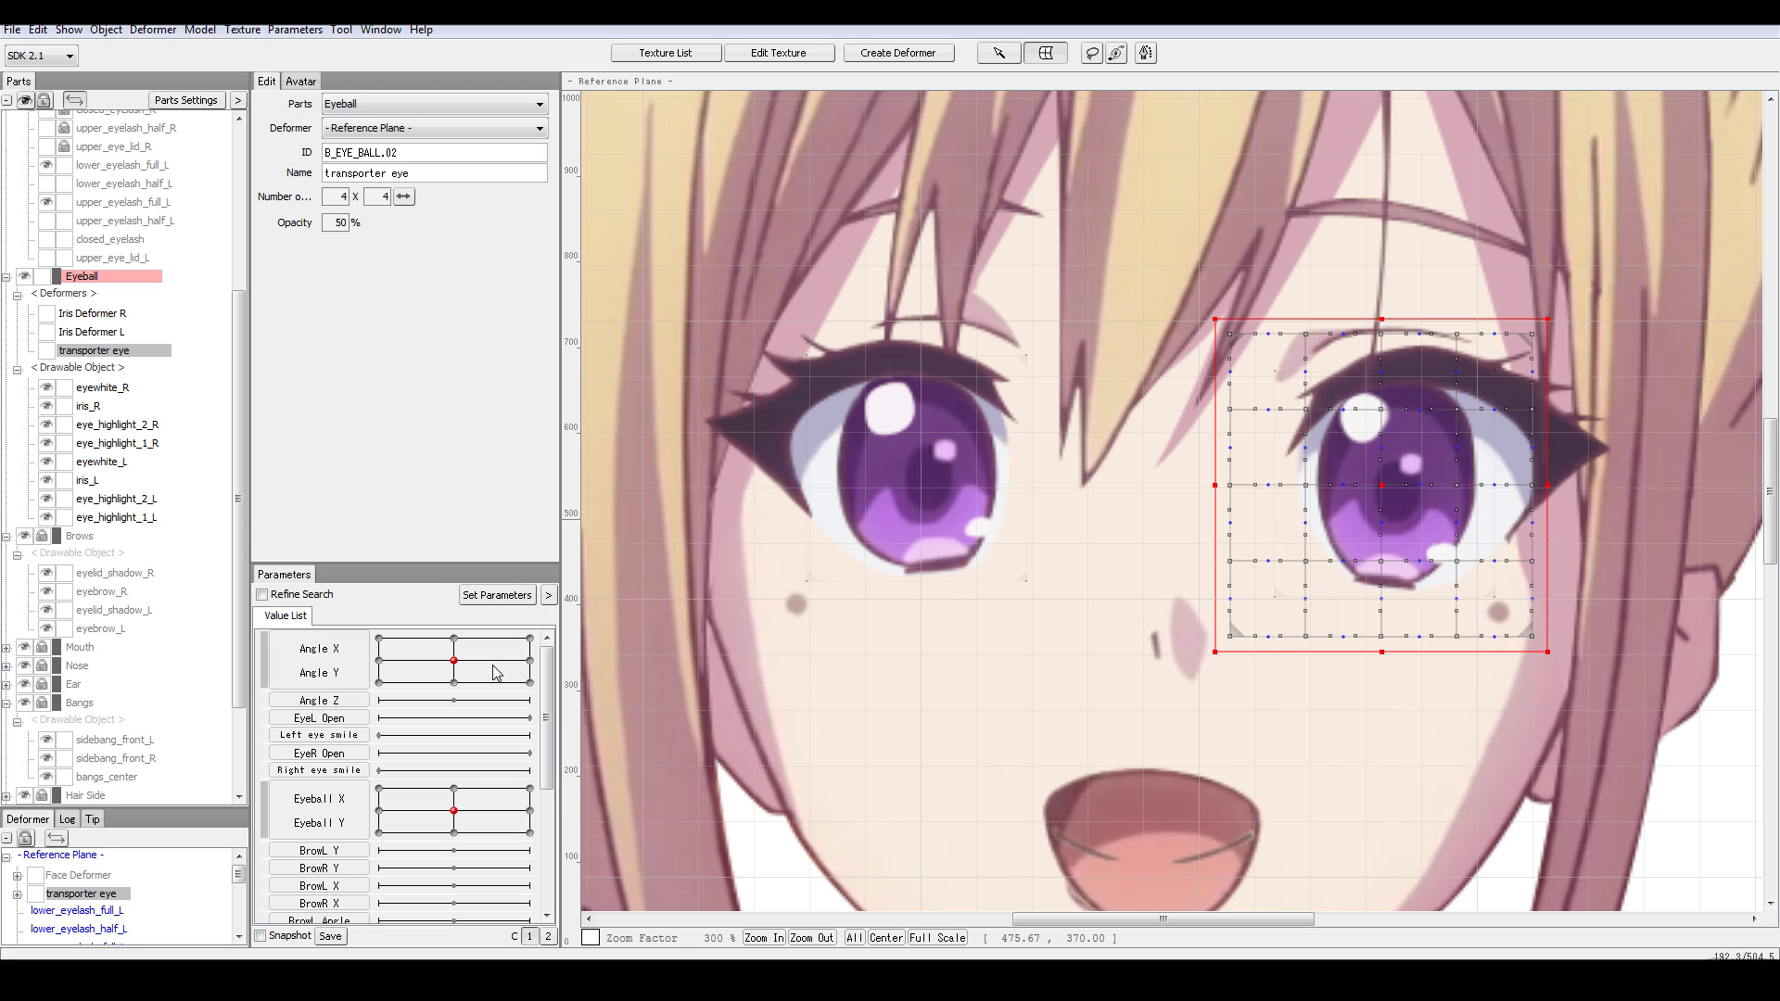
click(179, 31)
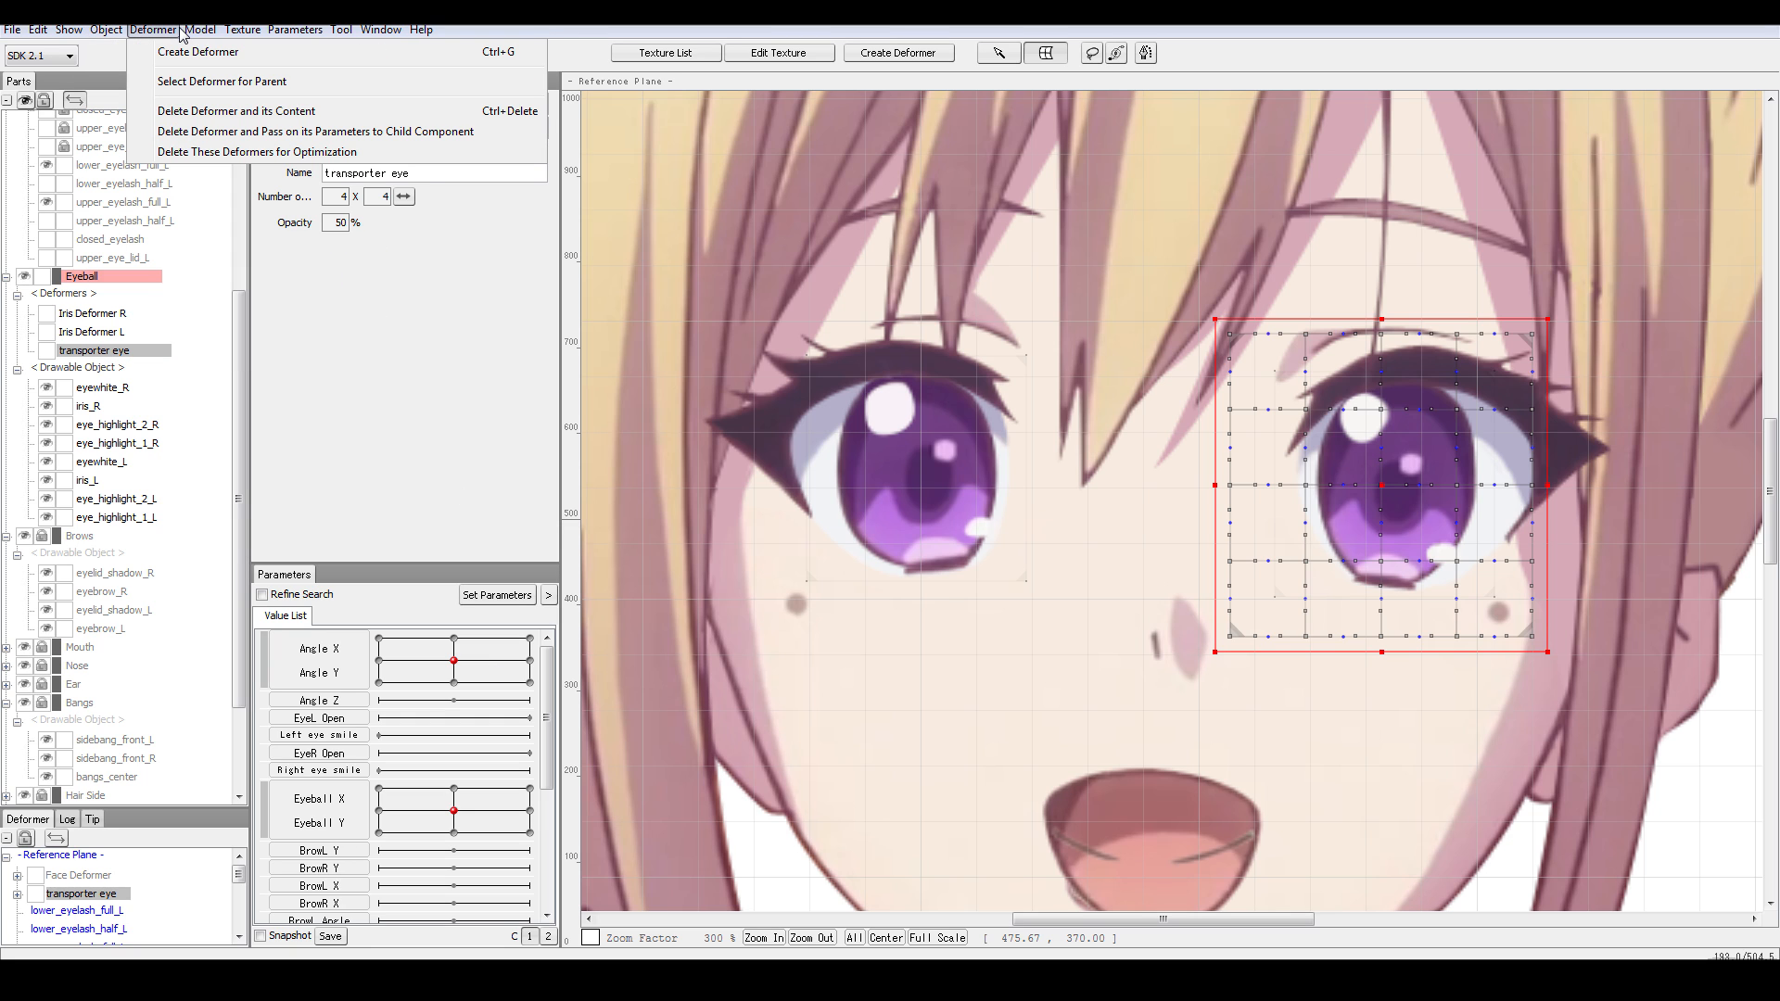
click(179, 31)
click(169, 34)
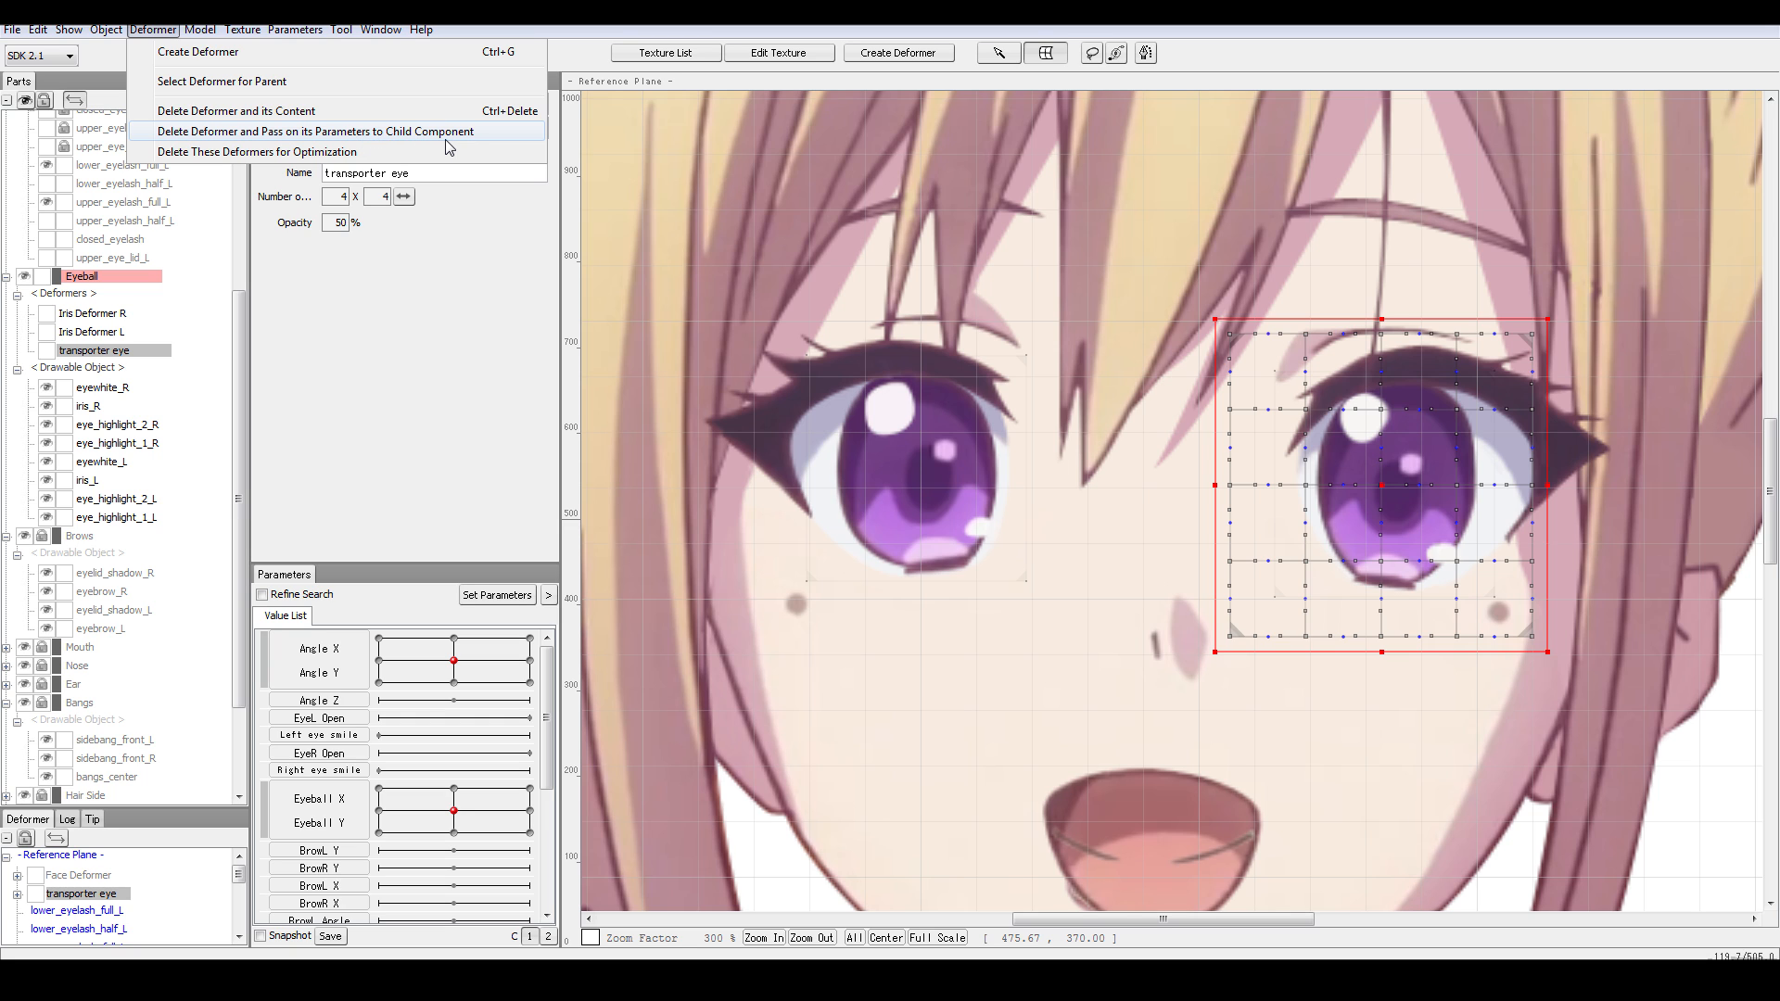
click(358, 133)
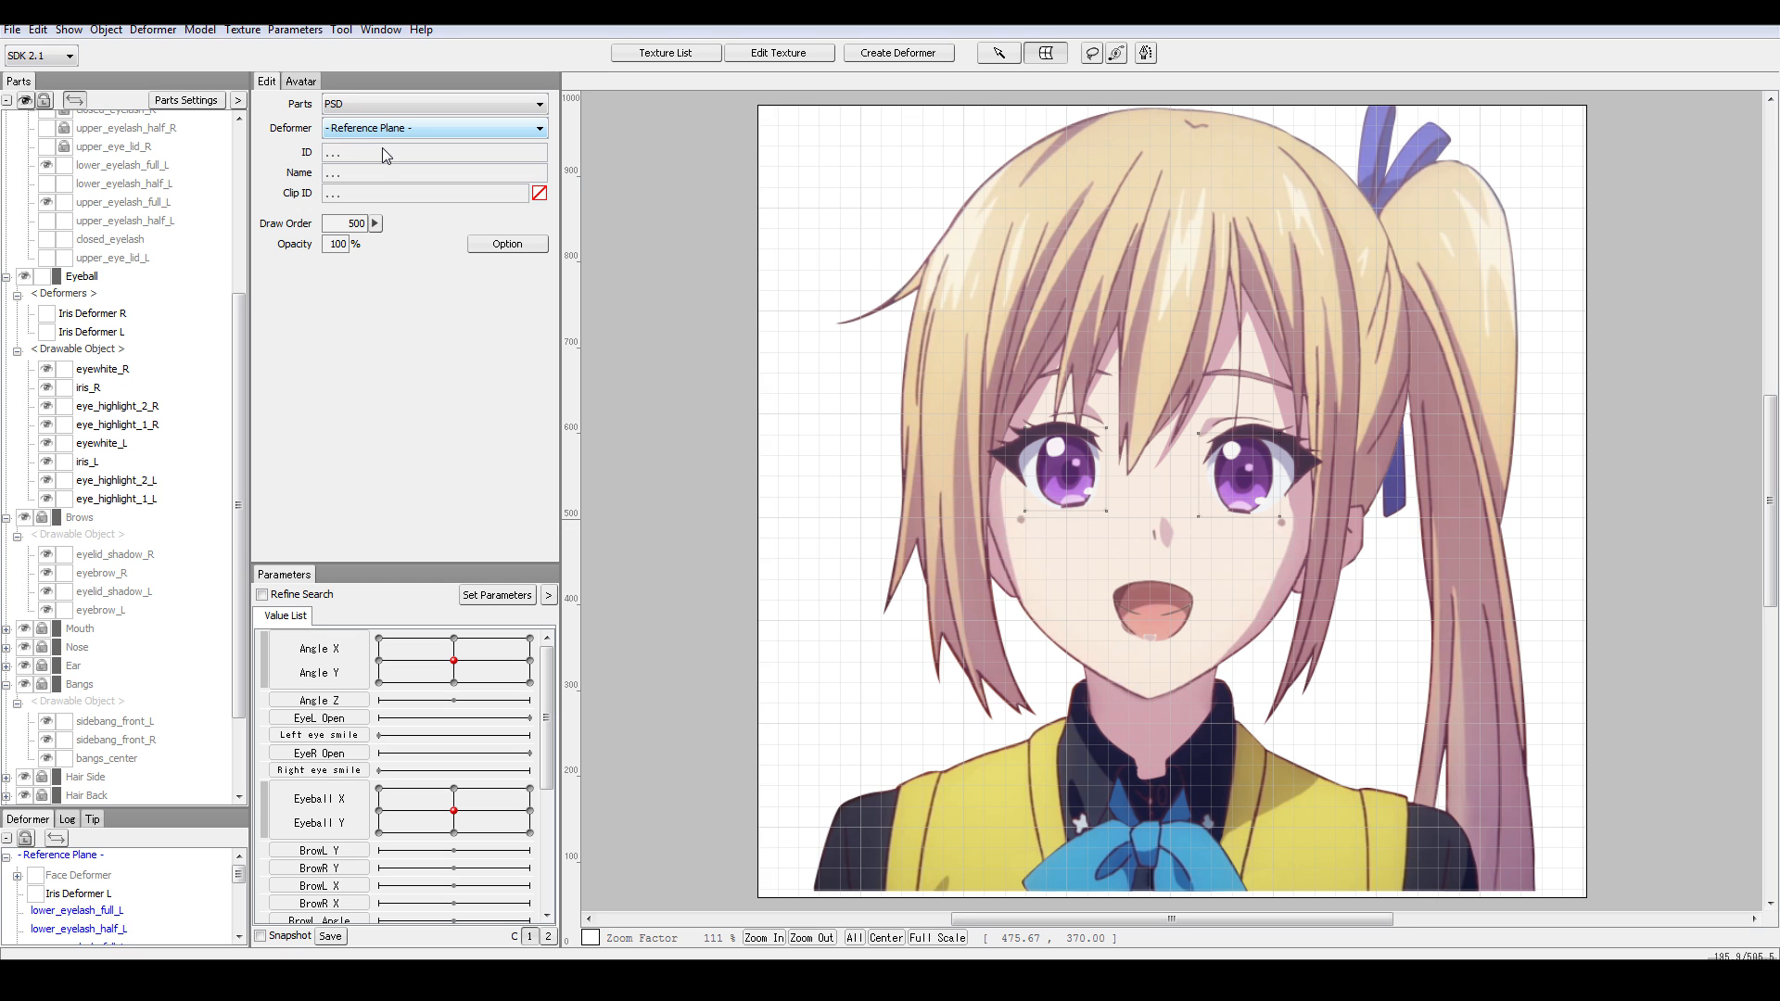
- Check how Iris Deformer L moves across Eyeball X and Eyeball Y, and return both parameters to 0
scroll(850, 432, up, 5)
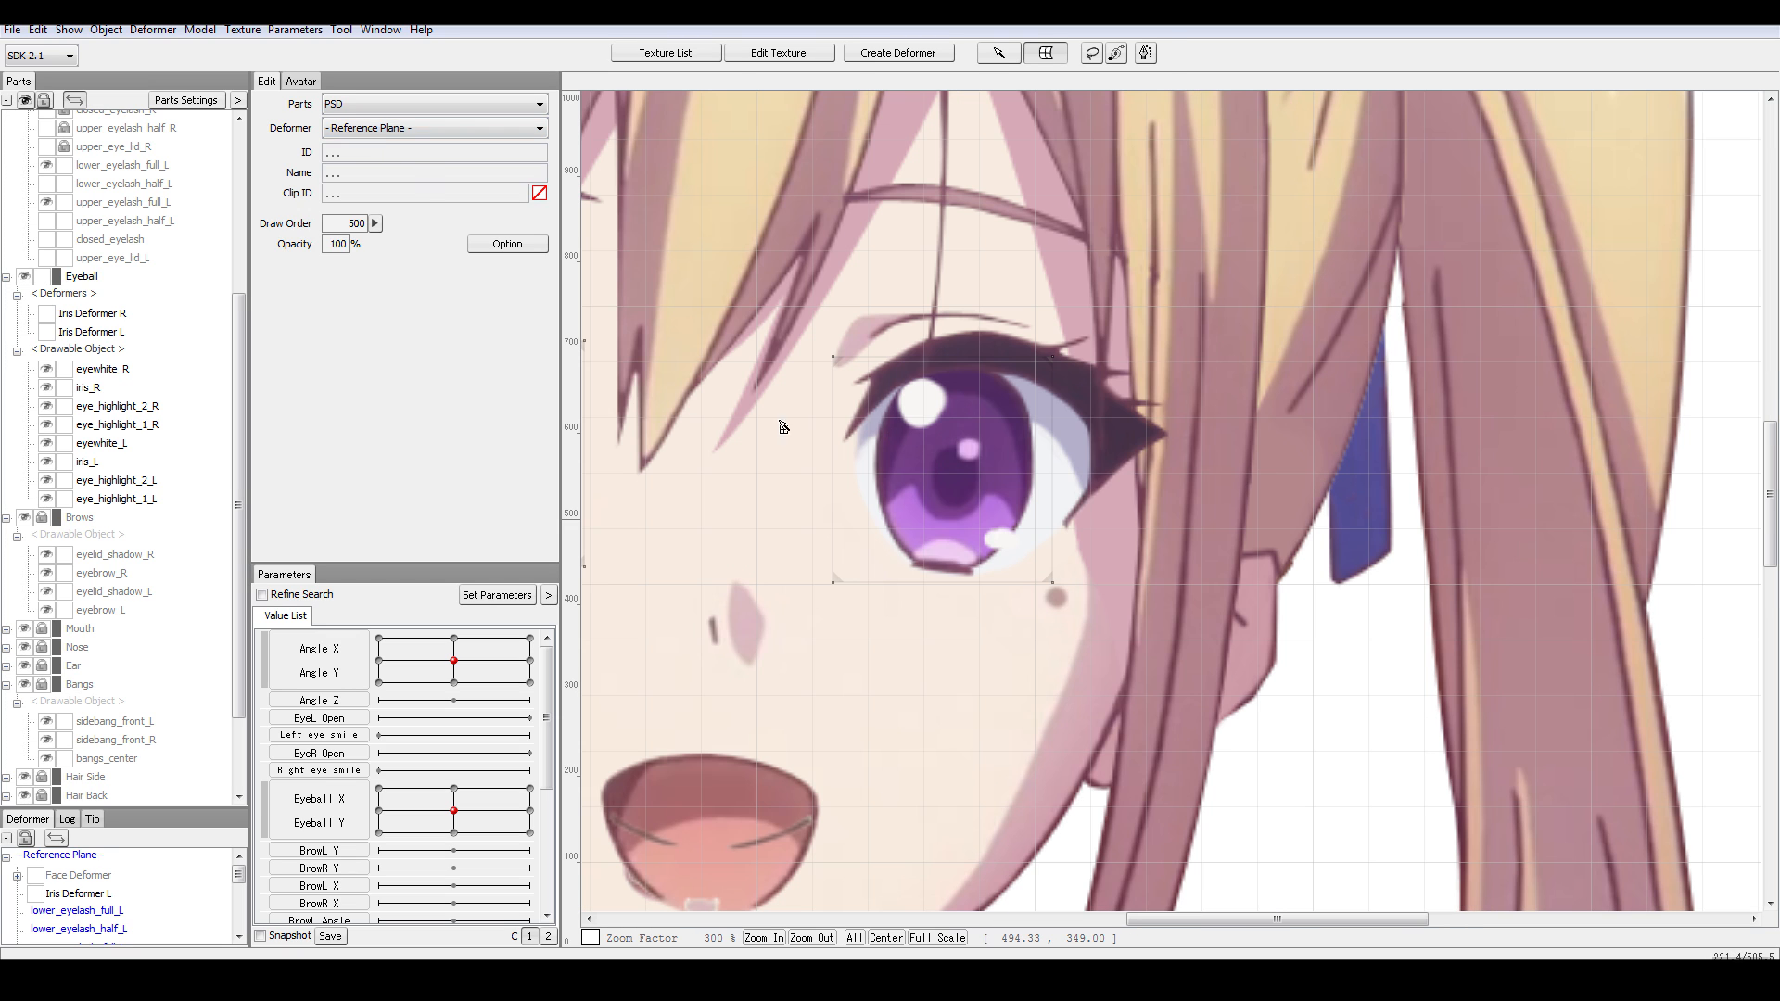
drag(243, 405, 242, 359)
click(102, 394)
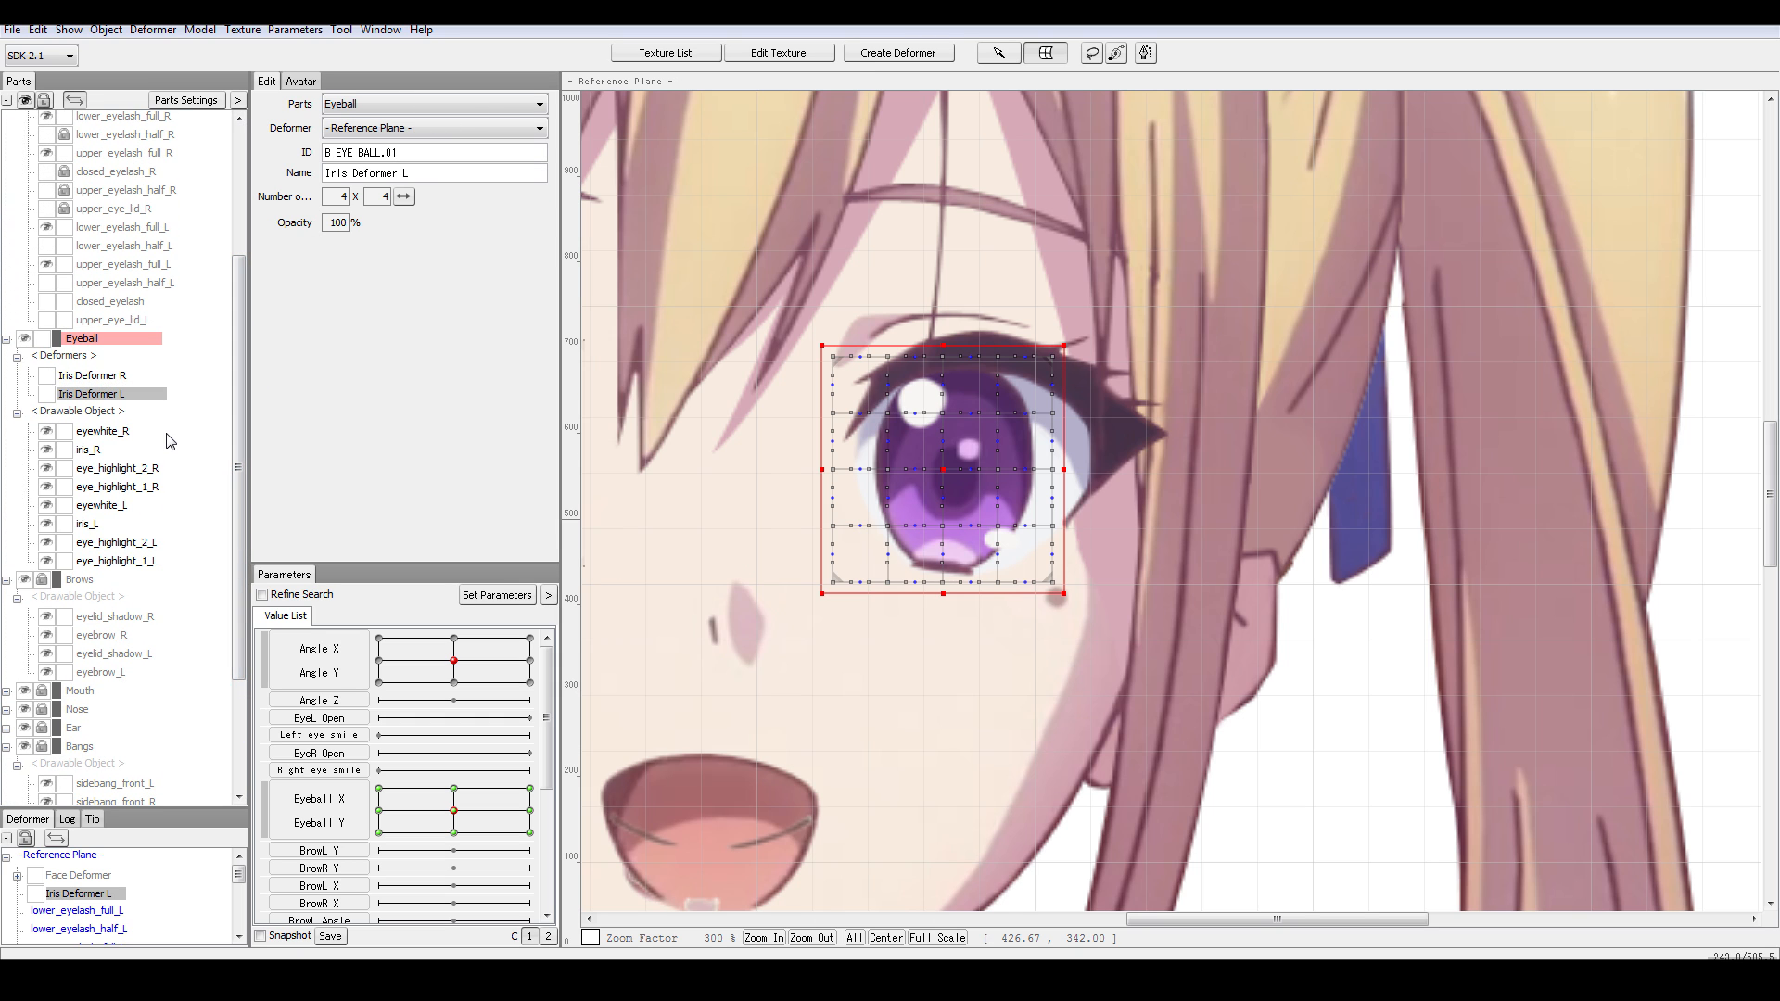
click(493, 801)
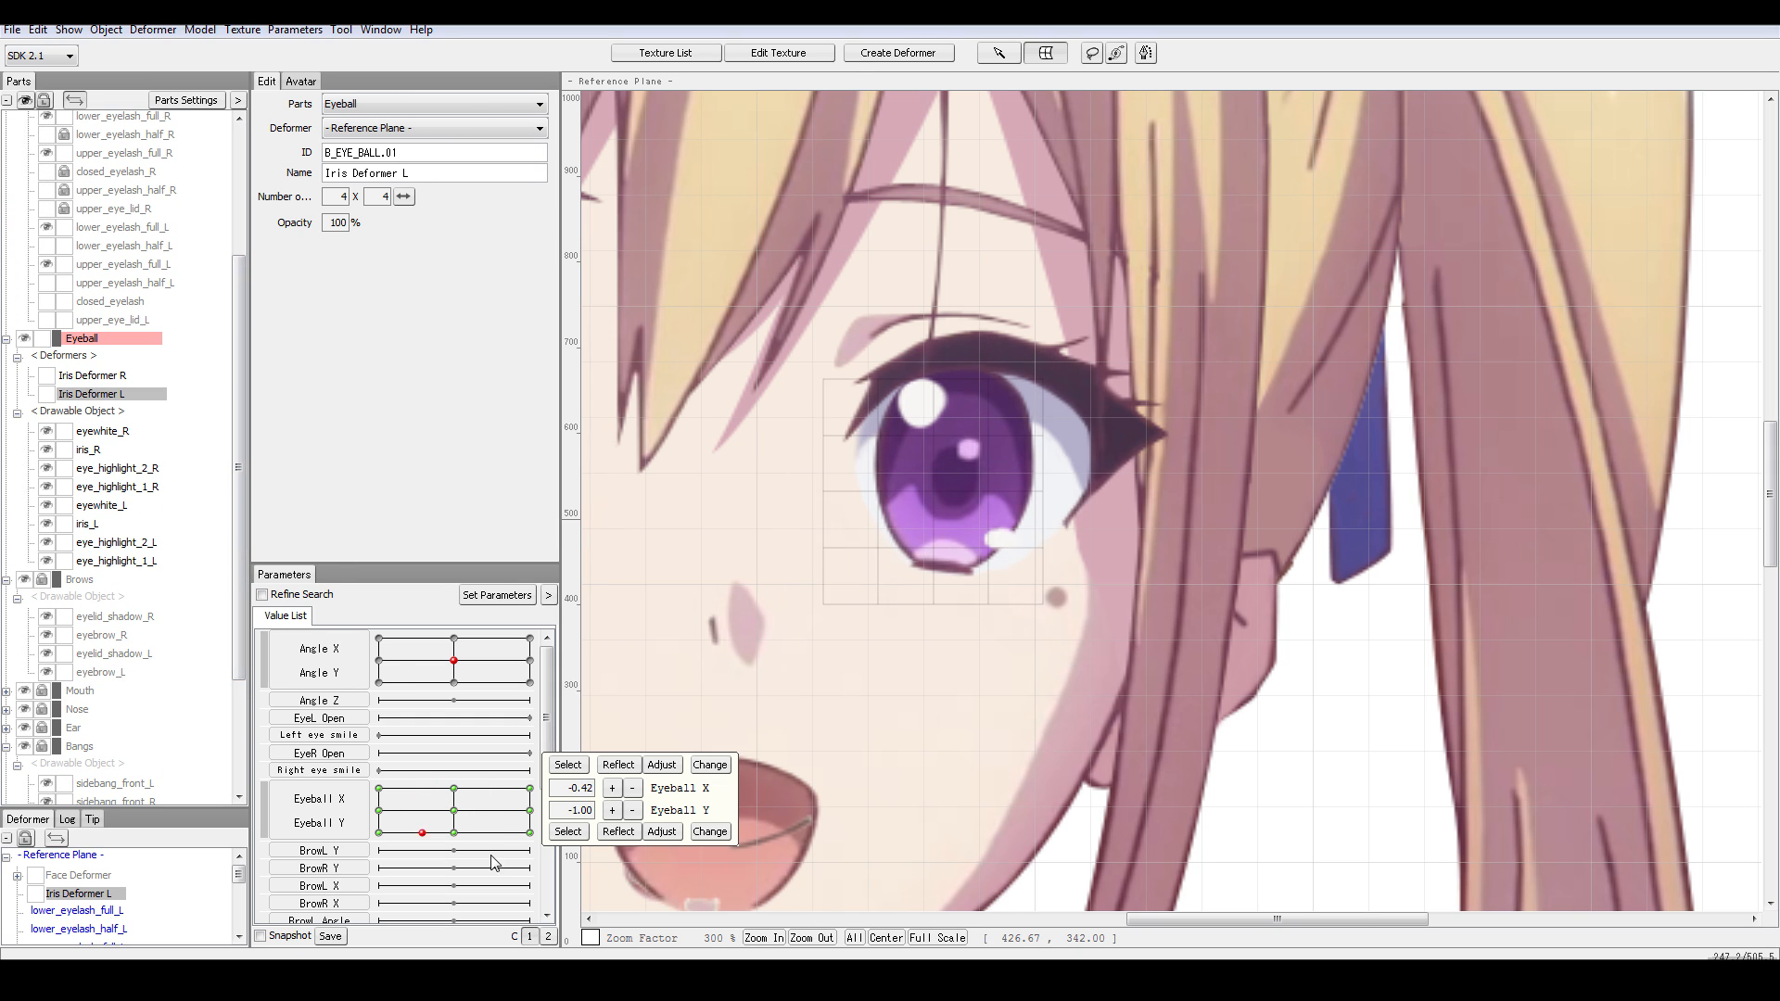
click(452, 808)
click(942, 467)
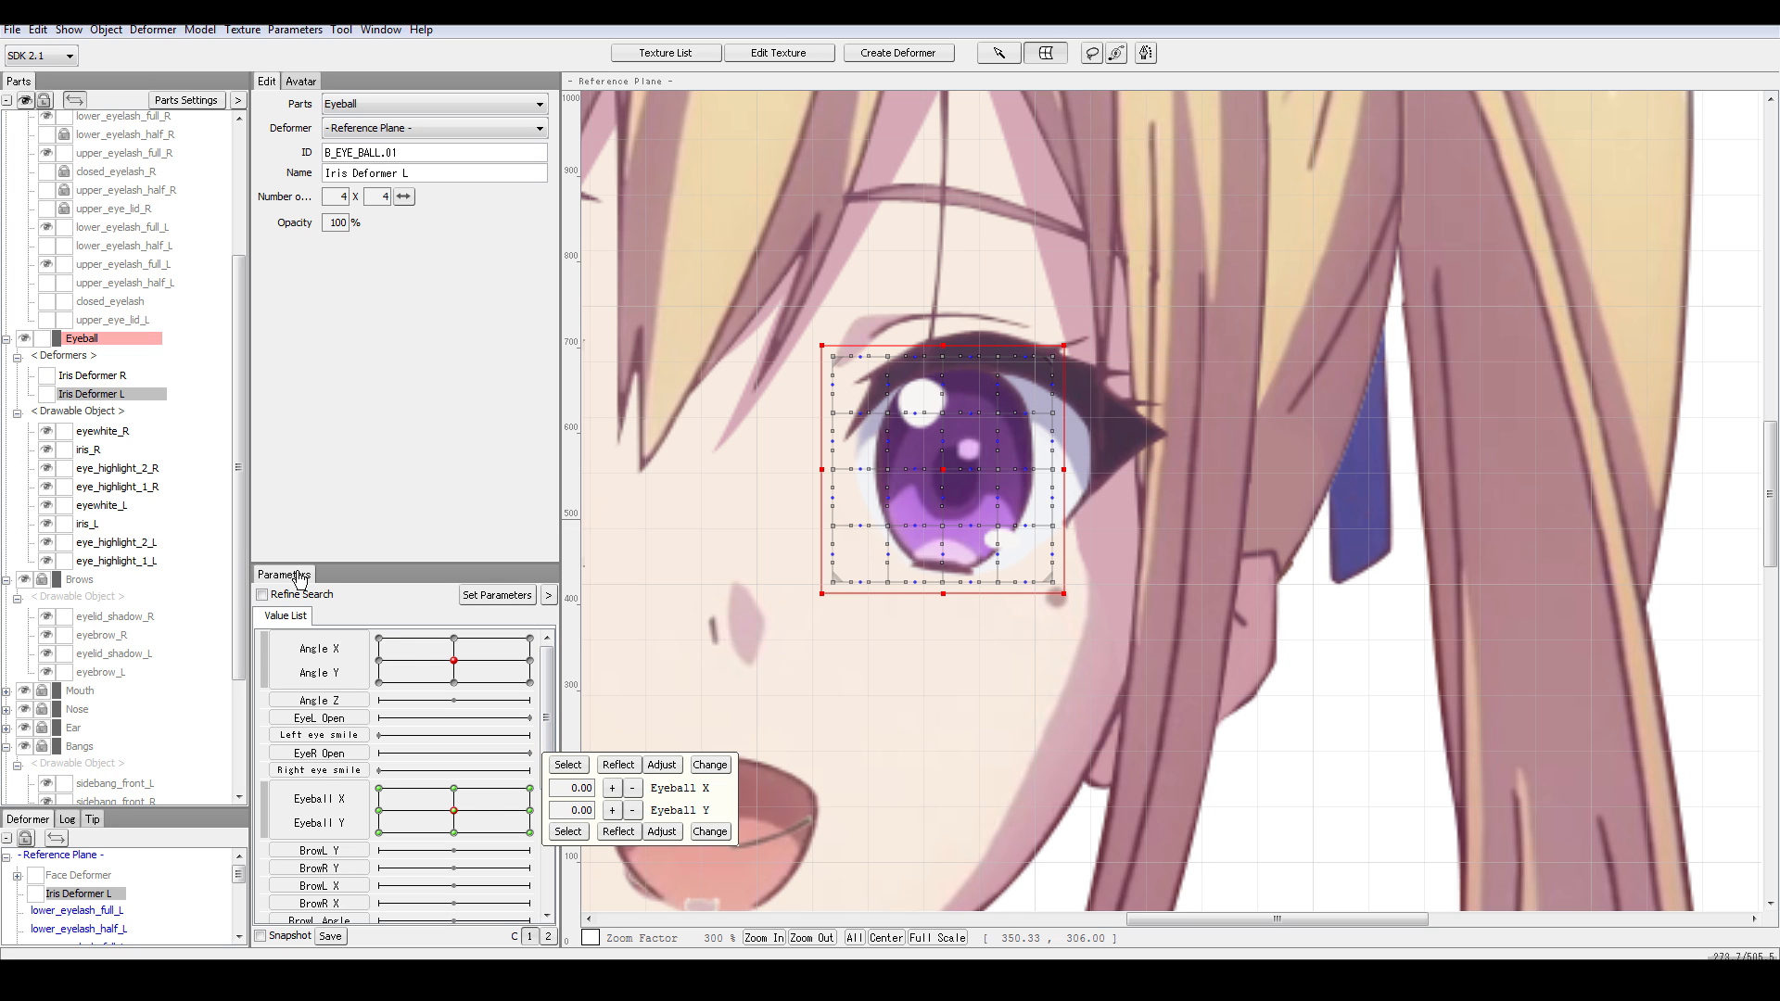
mouse_move(455, 810)
mouse_down()
mouse_move(389, 786)
mouse_move(545, 834)
mouse_move(435, 779)
mouse_move(439, 838)
mouse_move(399, 834)
mouse_move(428, 850)
mouse_move(468, 795)
mouse_move(526, 836)
mouse_move(517, 795)
mouse_move(435, 797)
mouse_move(496, 816)
mouse_move(445, 813)
mouse_move(459, 818)
mouse_move(419, 857)
mouse_move(455, 811)
mouse_up()
click(454, 812)
- Assign the original iris_L, eye_highlight_2_L and eye_highlight_1_L to Iris Deformer L
click(118, 469)
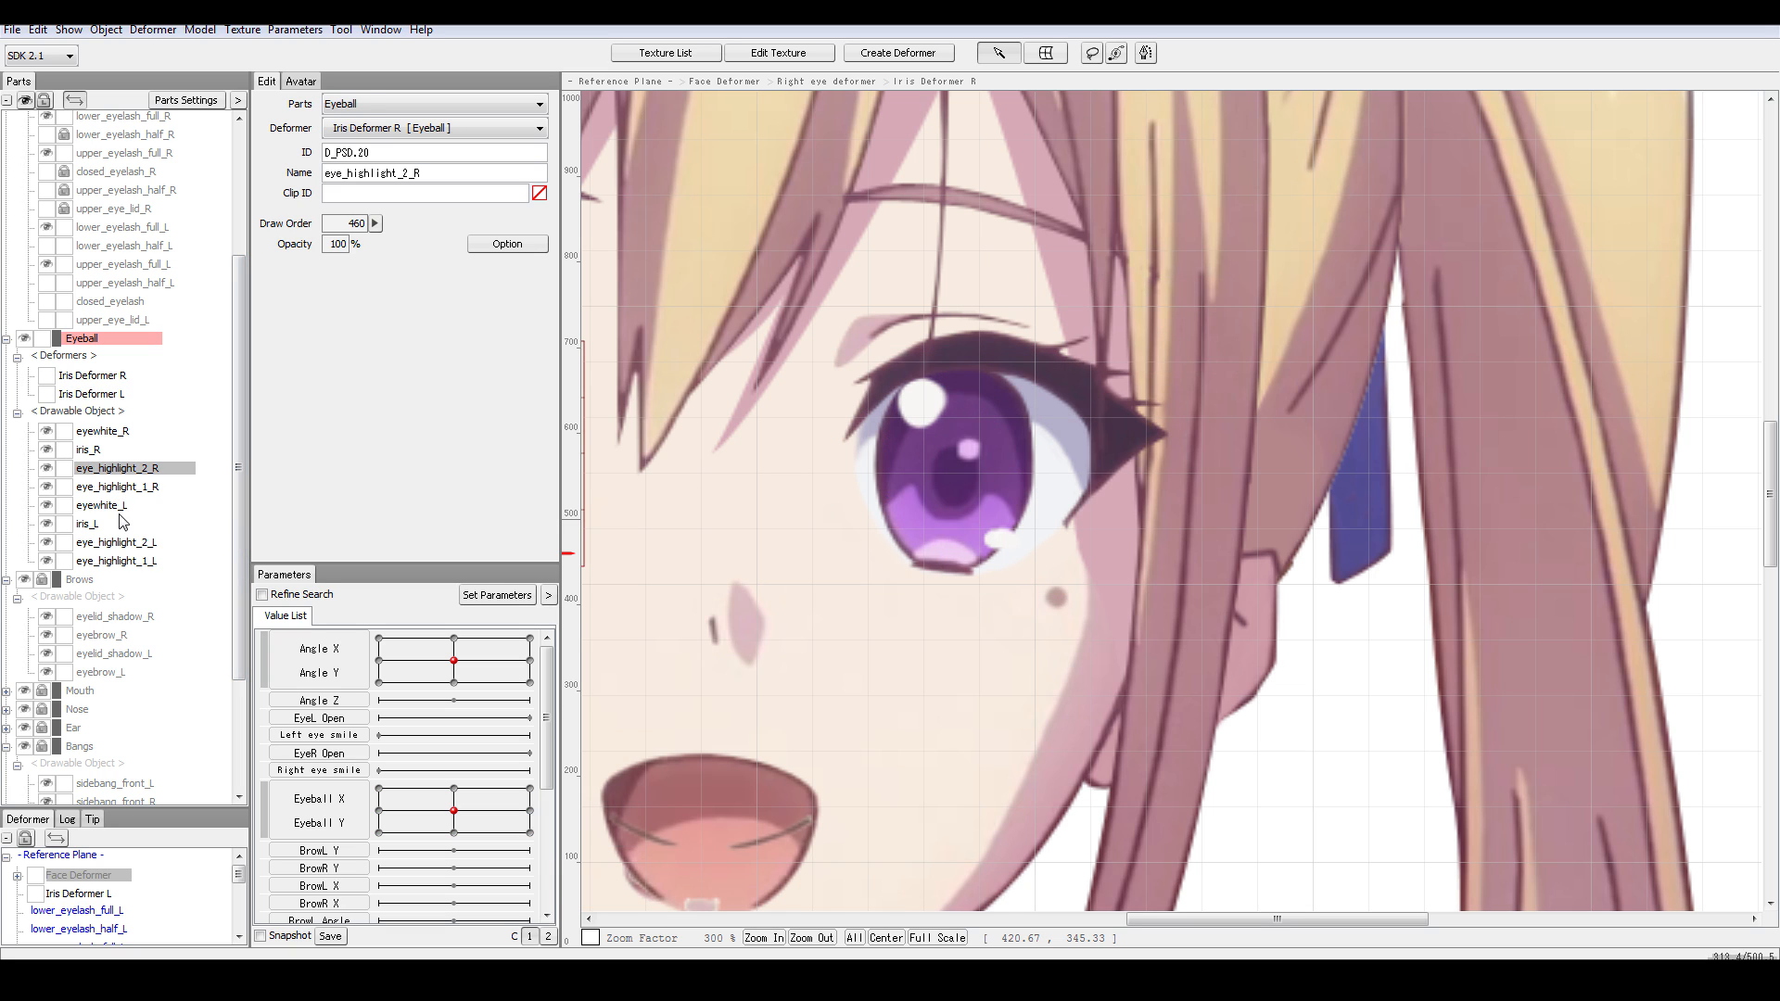
click(110, 508)
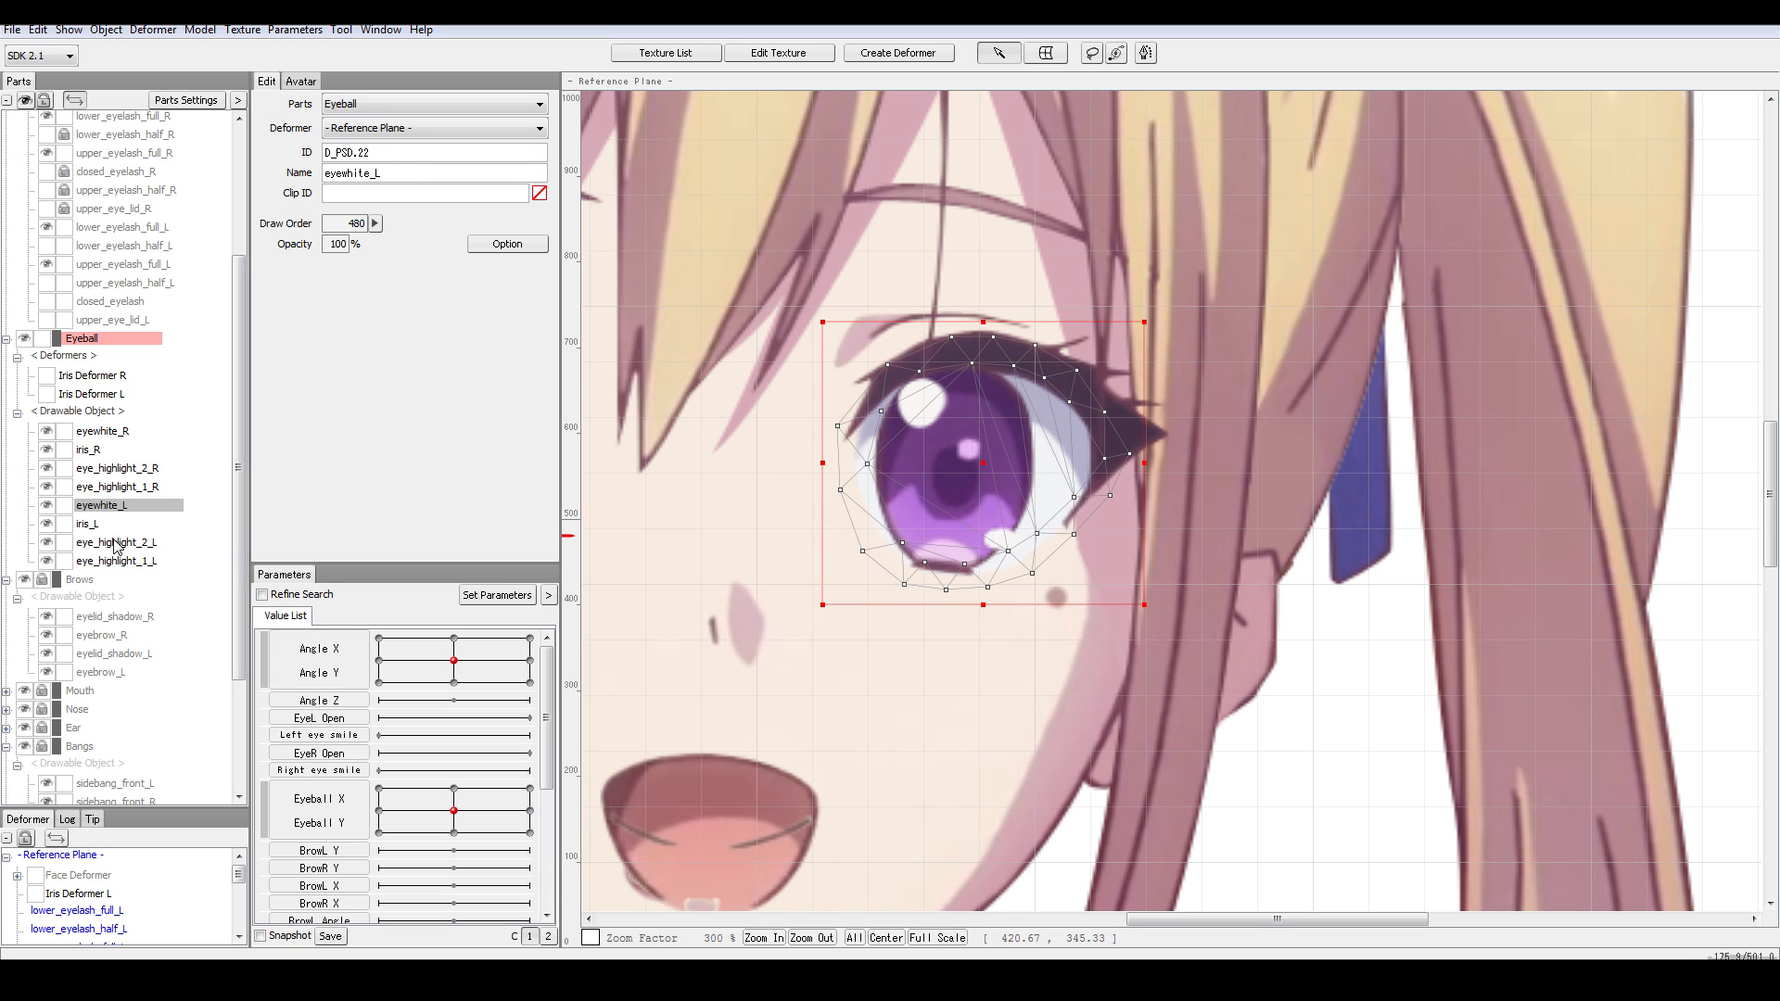
click(98, 525)
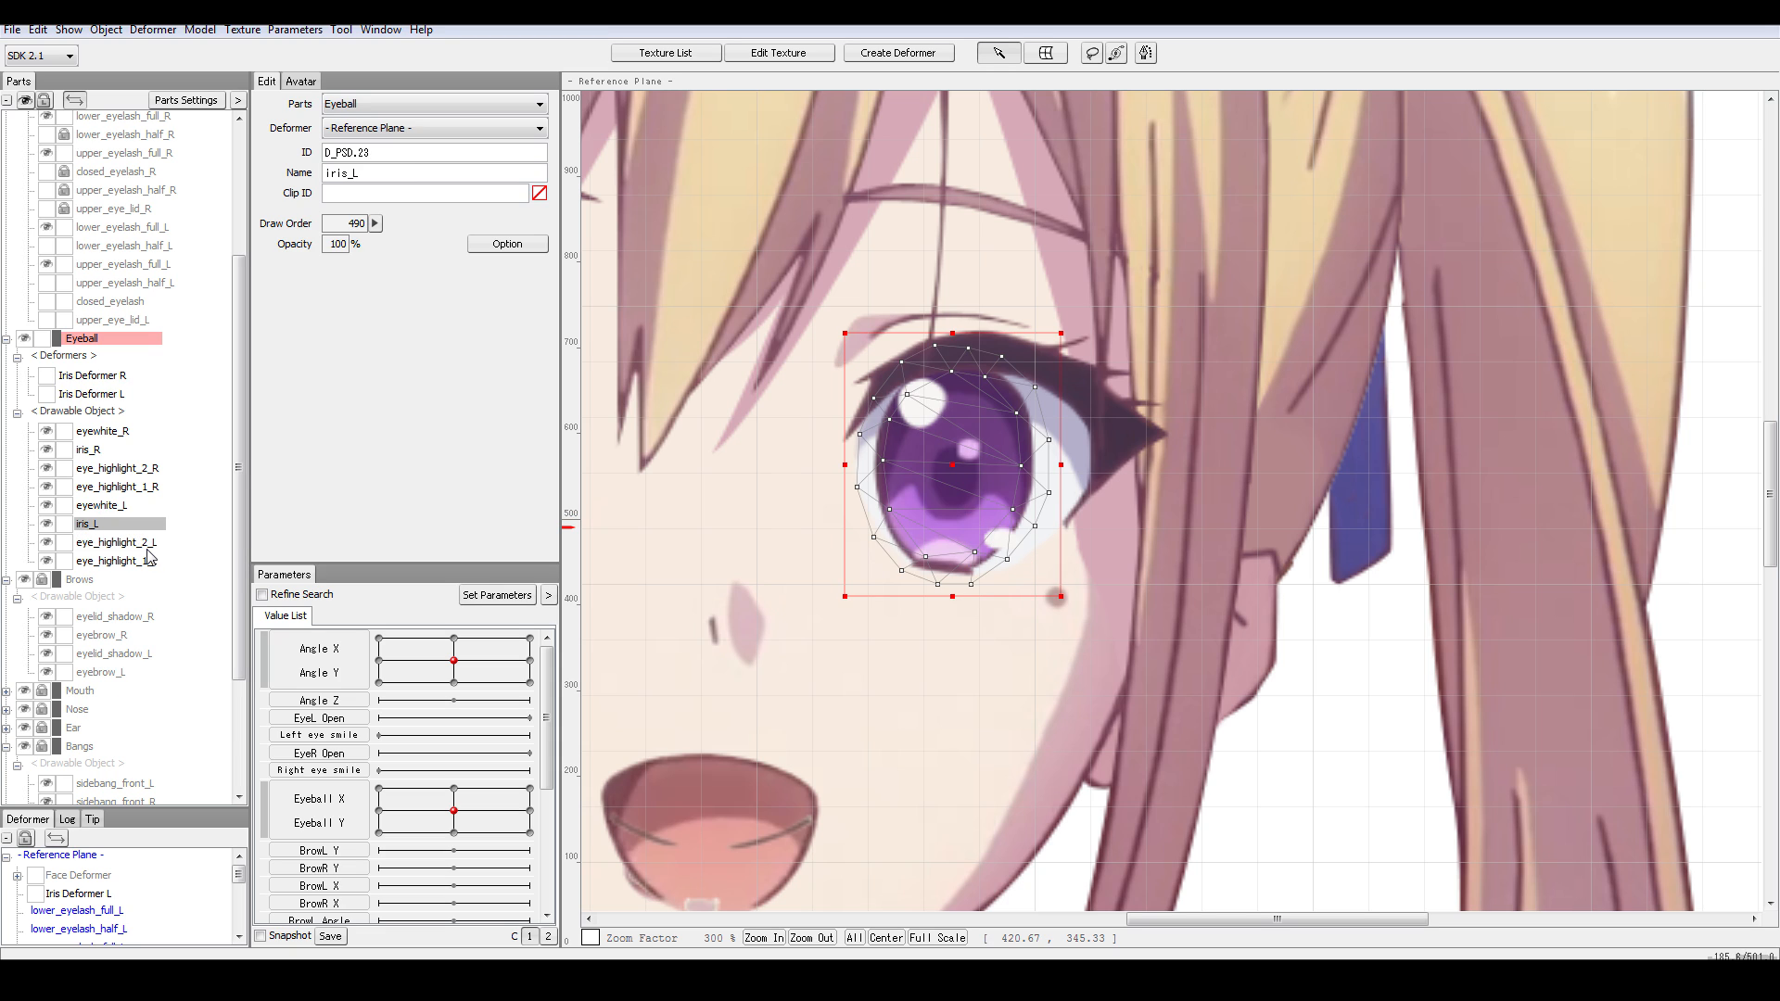
ctrl+click(147, 548)
ctrl+click(148, 562)
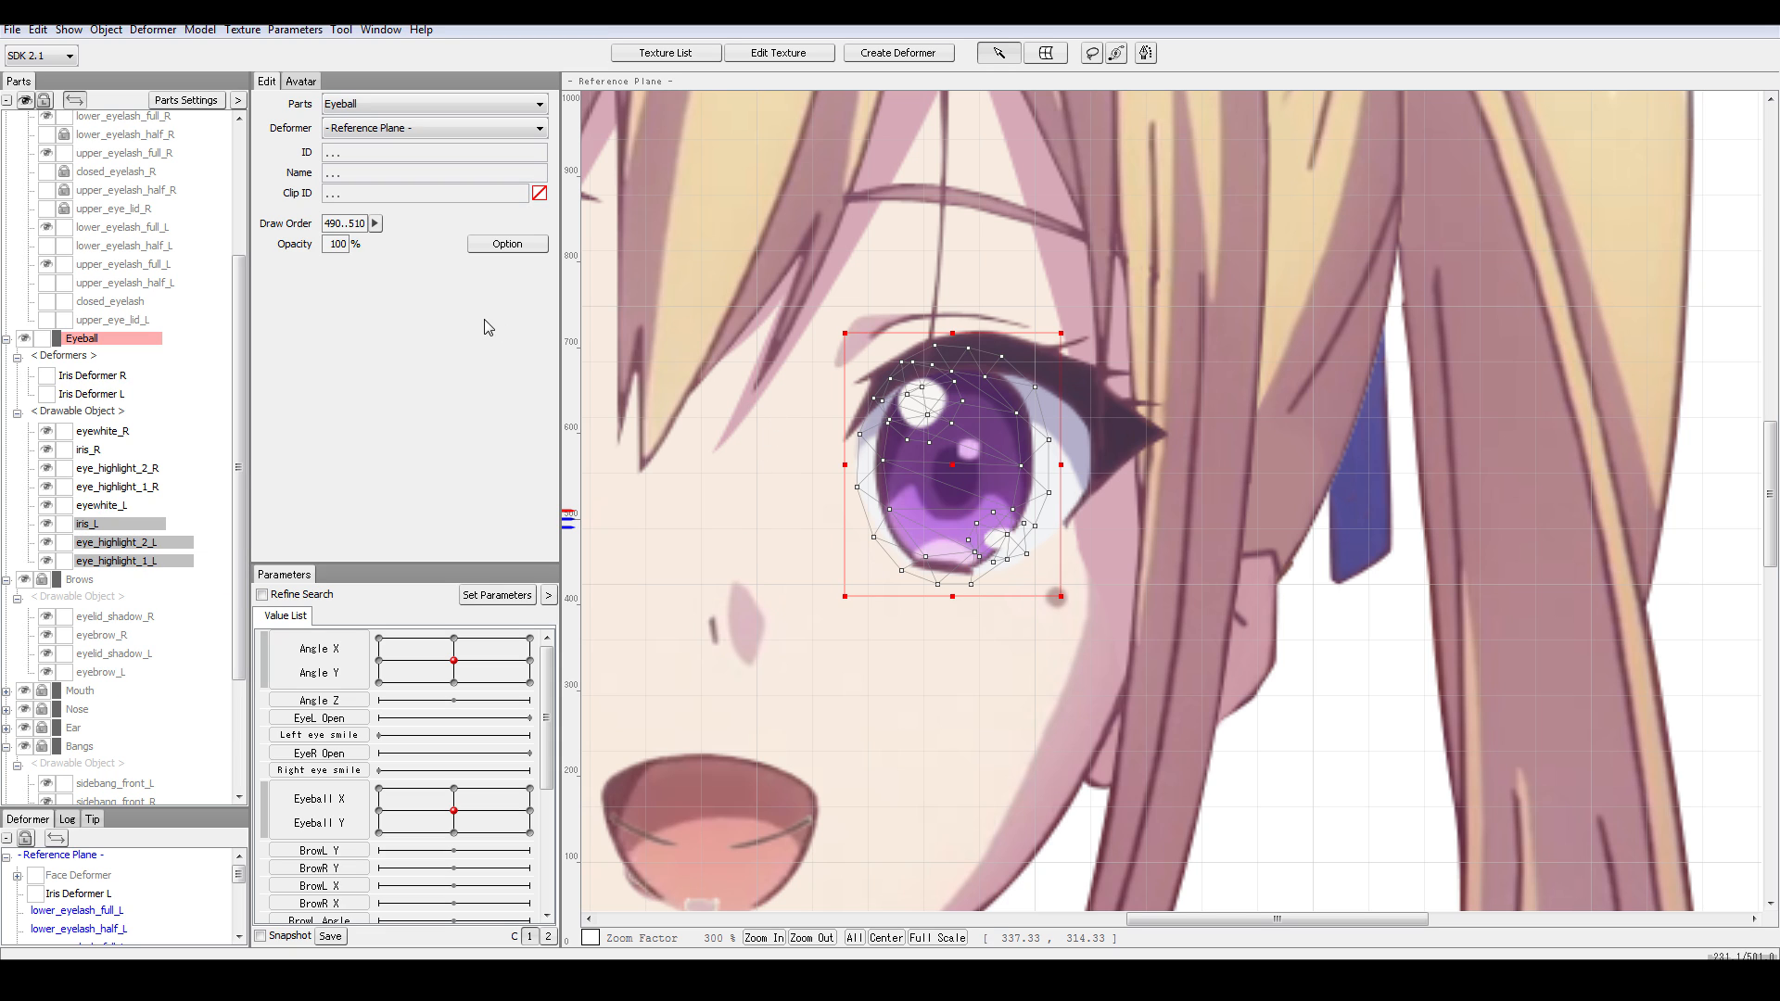
click(403, 129)
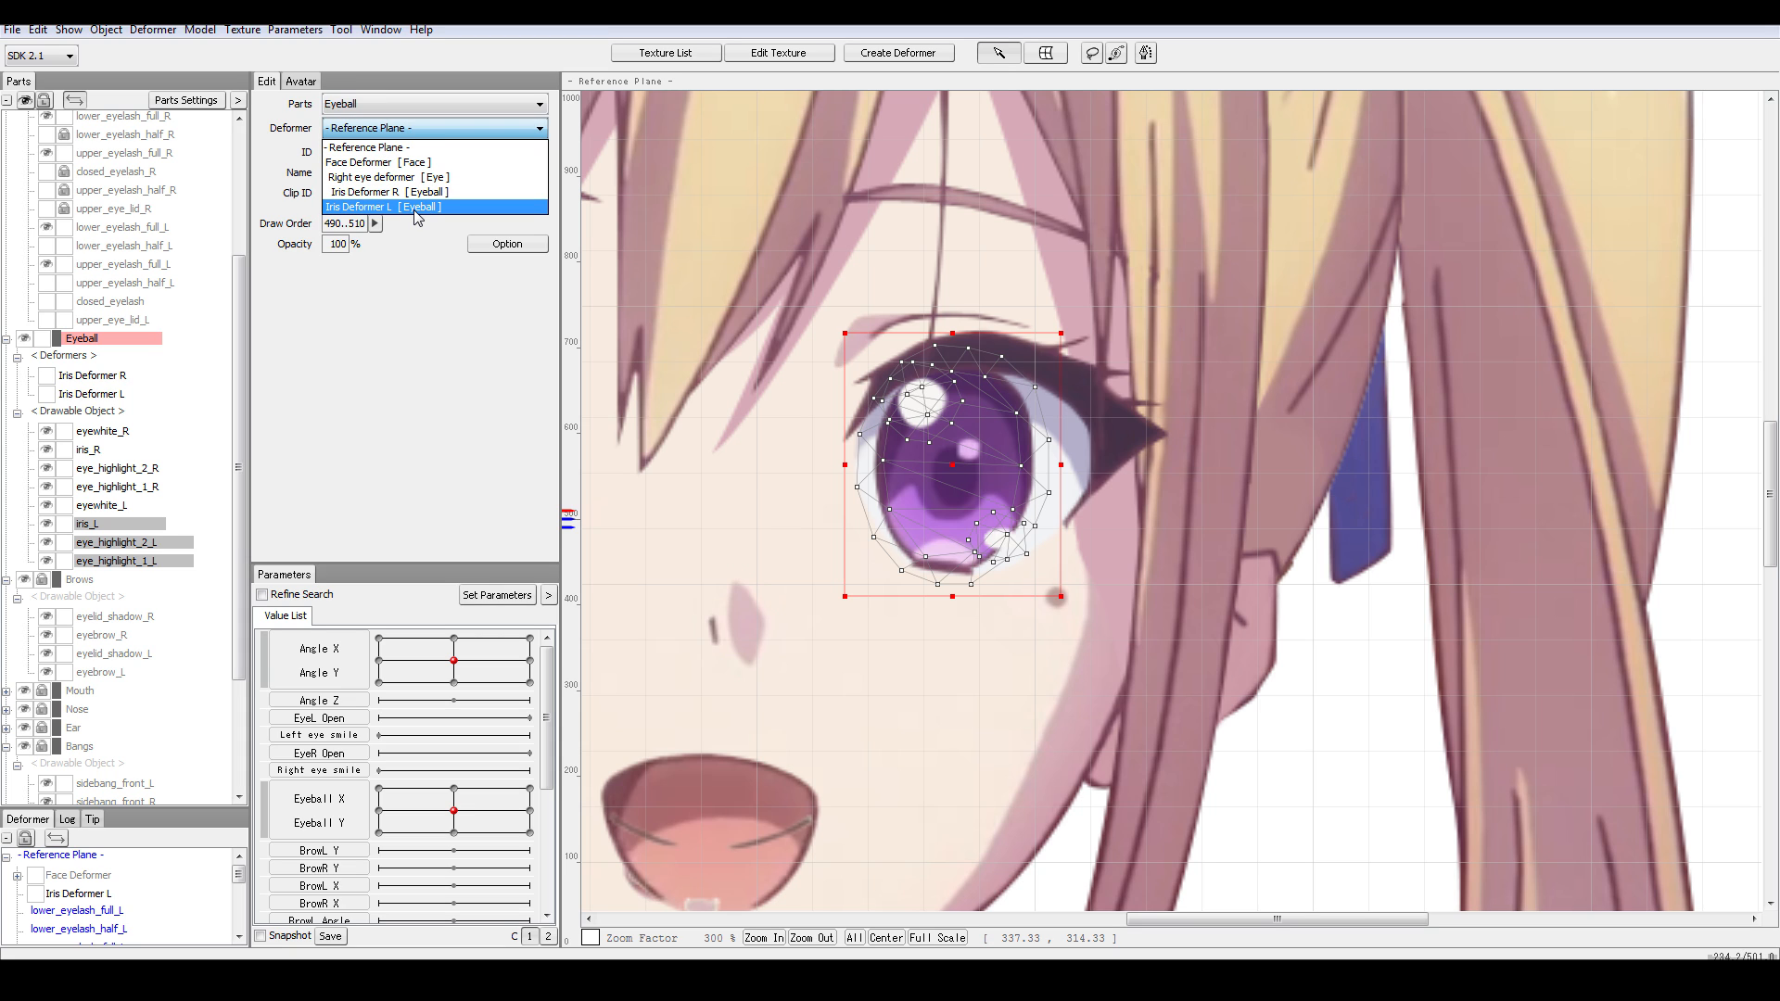
click(386, 207)
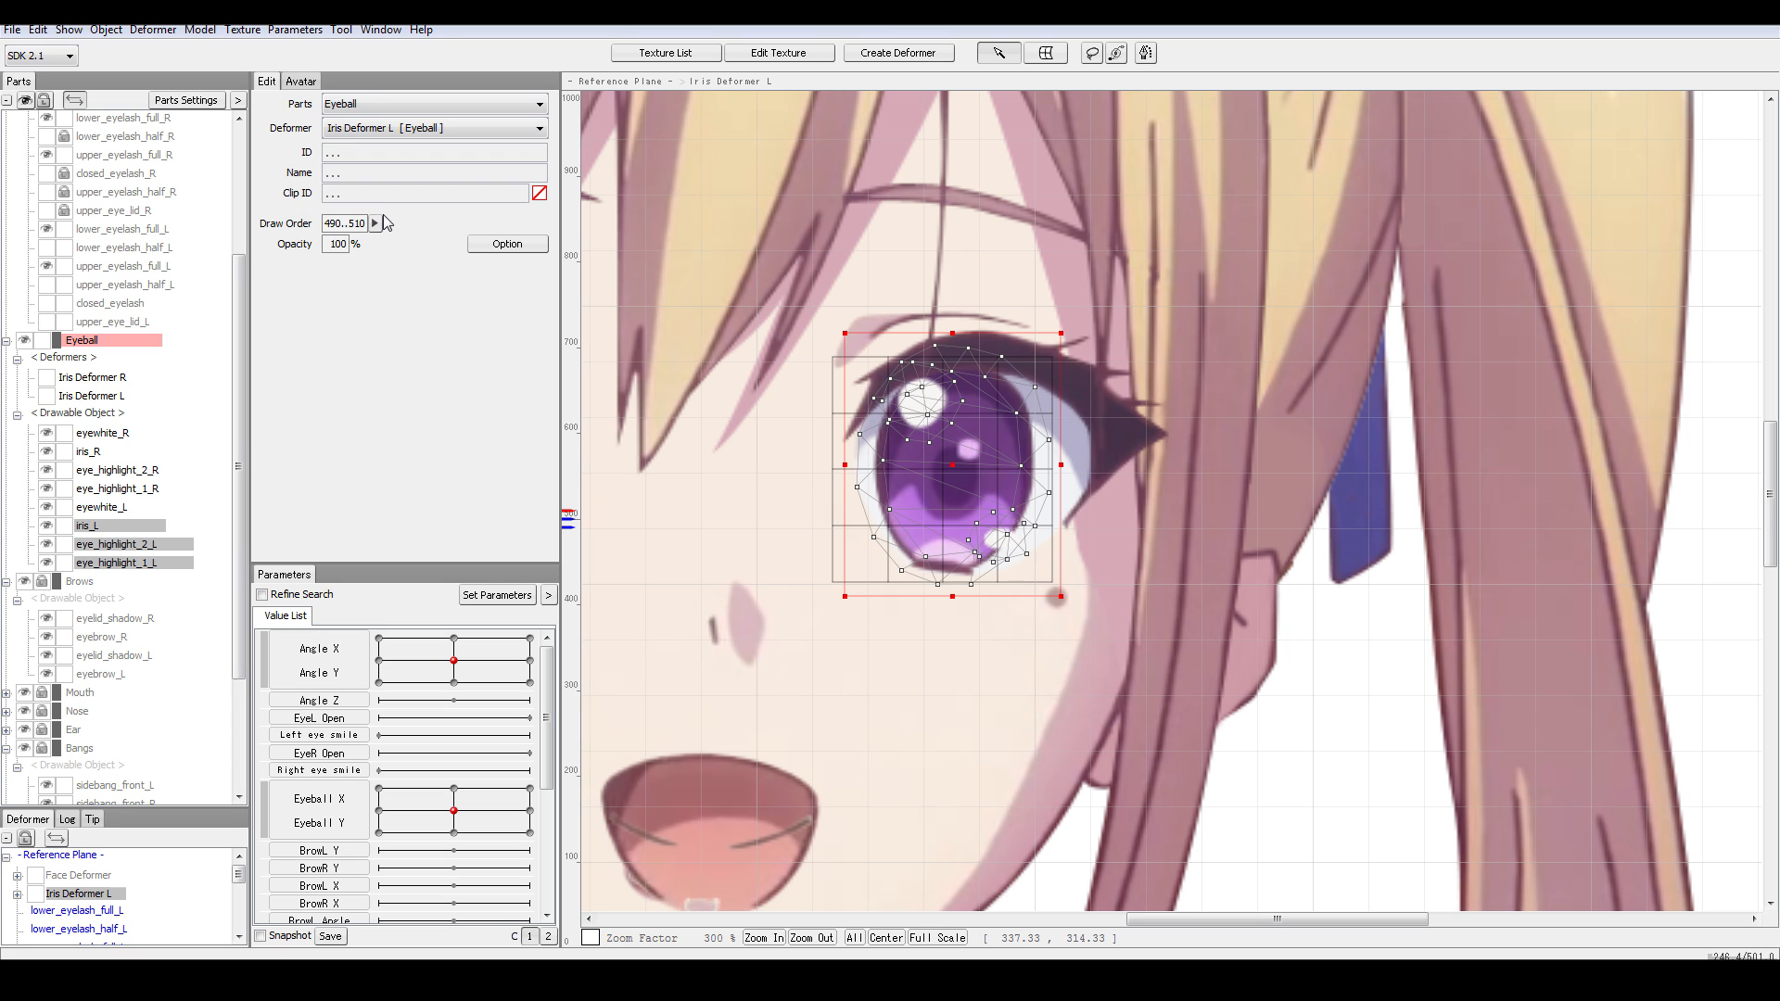
- Preview both irises moving together with Eyeball X and Eyeball Y, and bring the parameters back to the centre
drag(456, 818, 406, 817)
drag(1166, 918, 1111, 914)
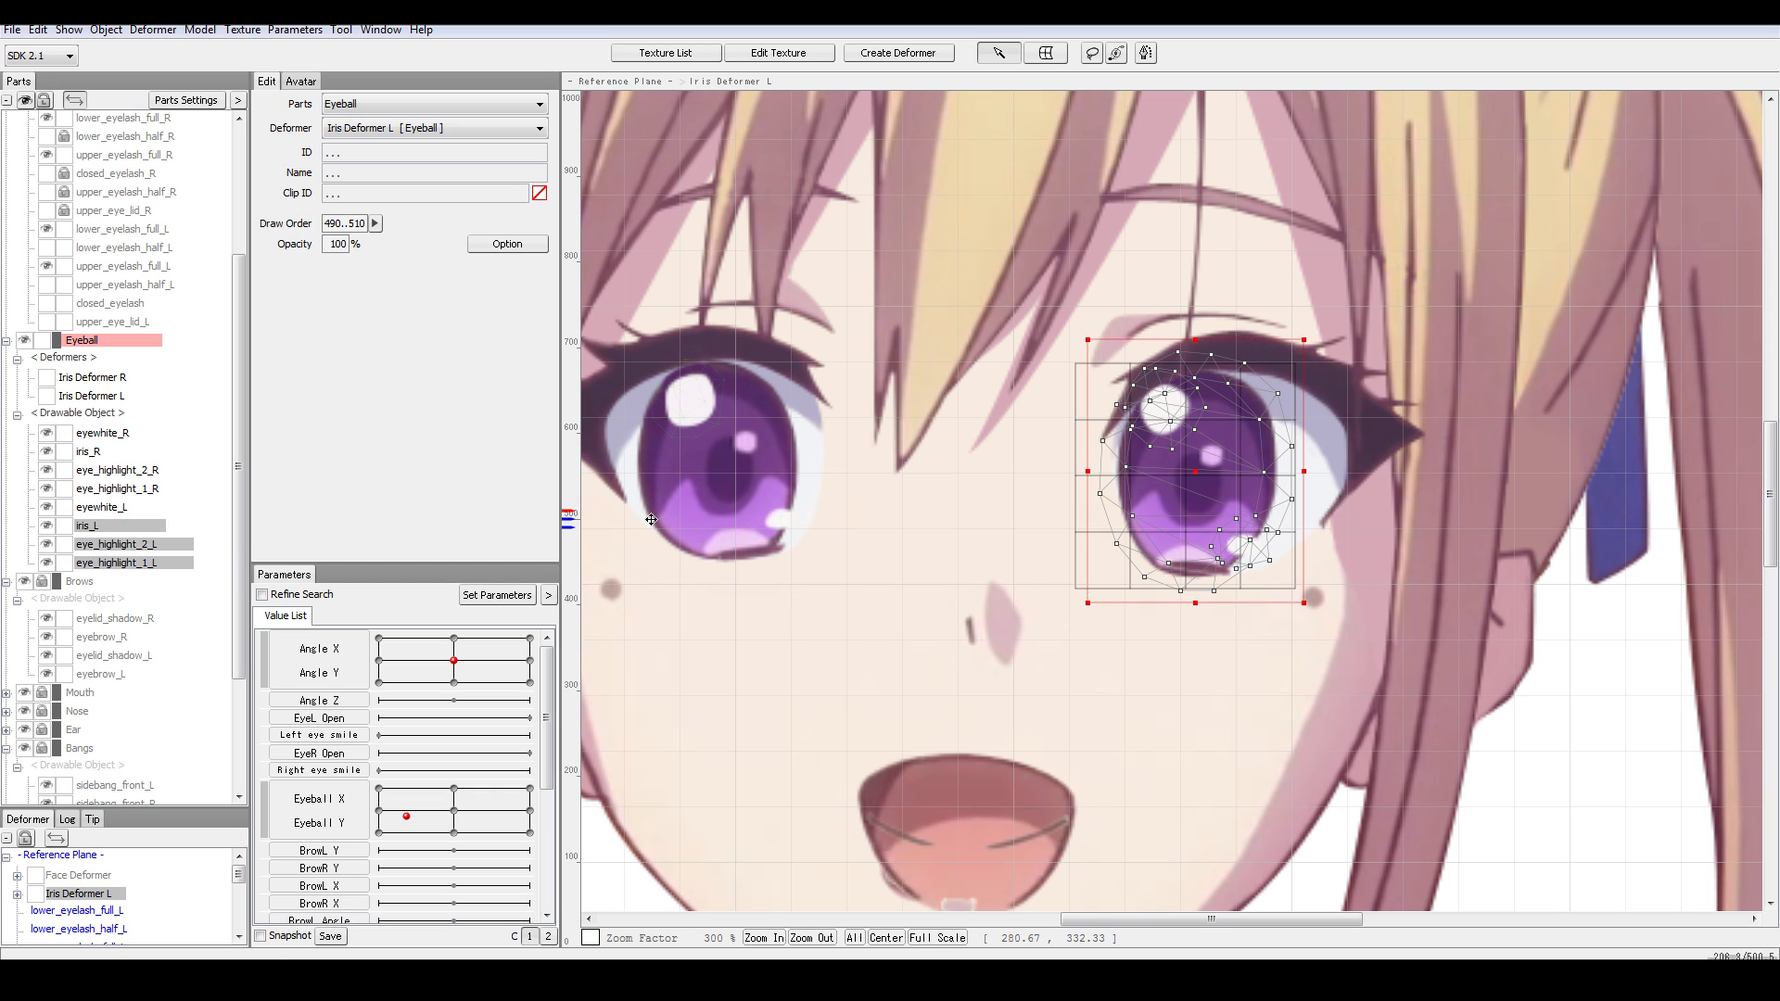
drag(406, 815, 466, 821)
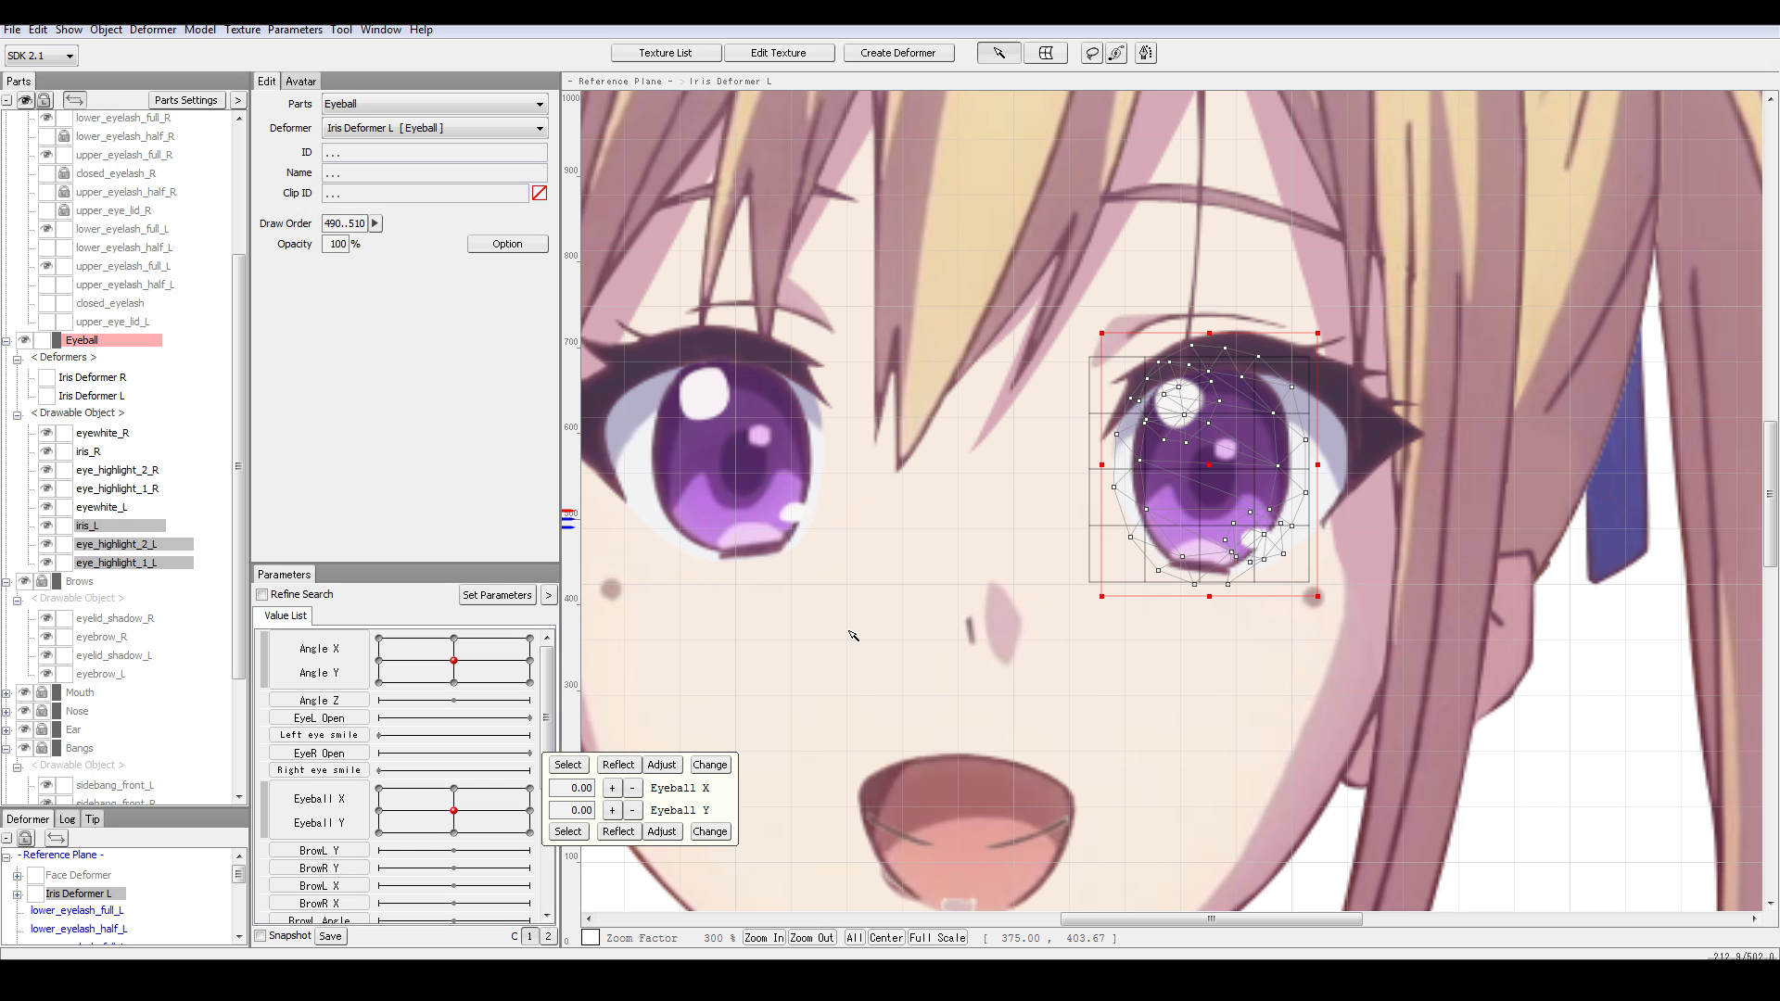
mouse_move(473, 806)
mouse_down()
mouse_move(442, 832)
mouse_move(514, 793)
mouse_move(436, 799)
mouse_move(505, 828)
mouse_move(556, 804)
mouse_move(408, 803)
mouse_move(436, 830)
mouse_move(505, 797)
mouse_move(453, 811)
mouse_up()
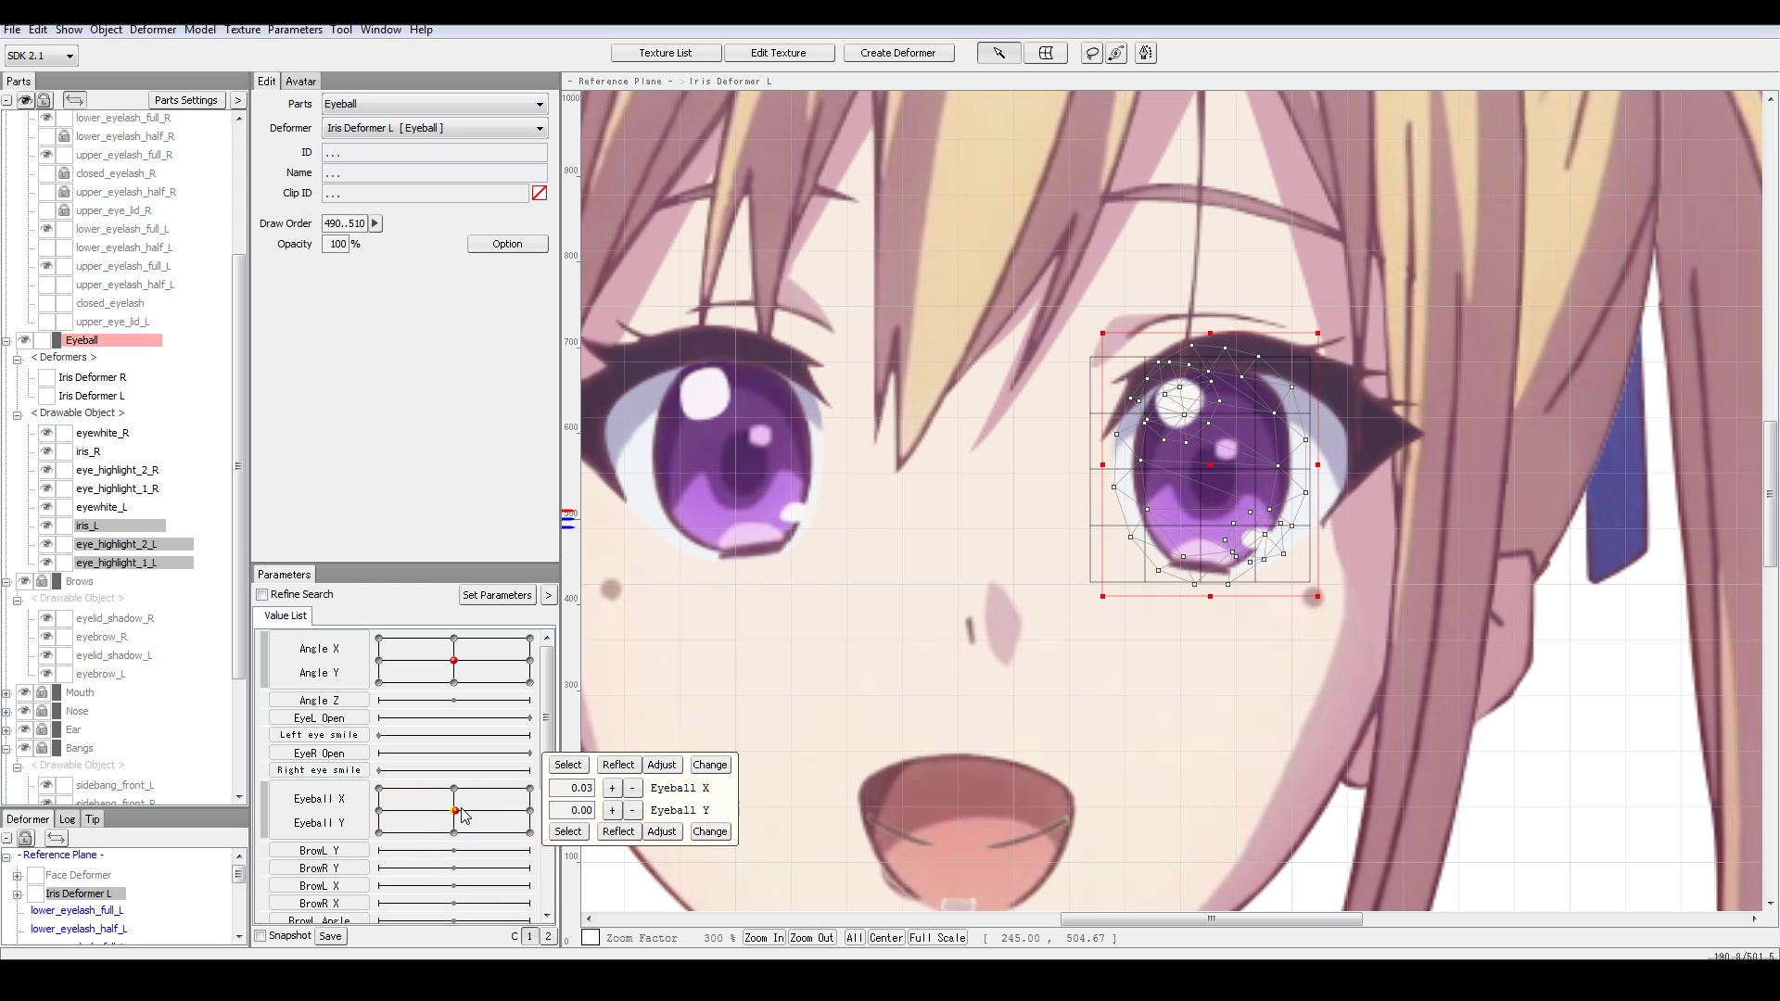
- Examine the deformer assignment of eye_highlight_2_L, eyewhite_L and iris_L in the Eyeball part
click(108, 395)
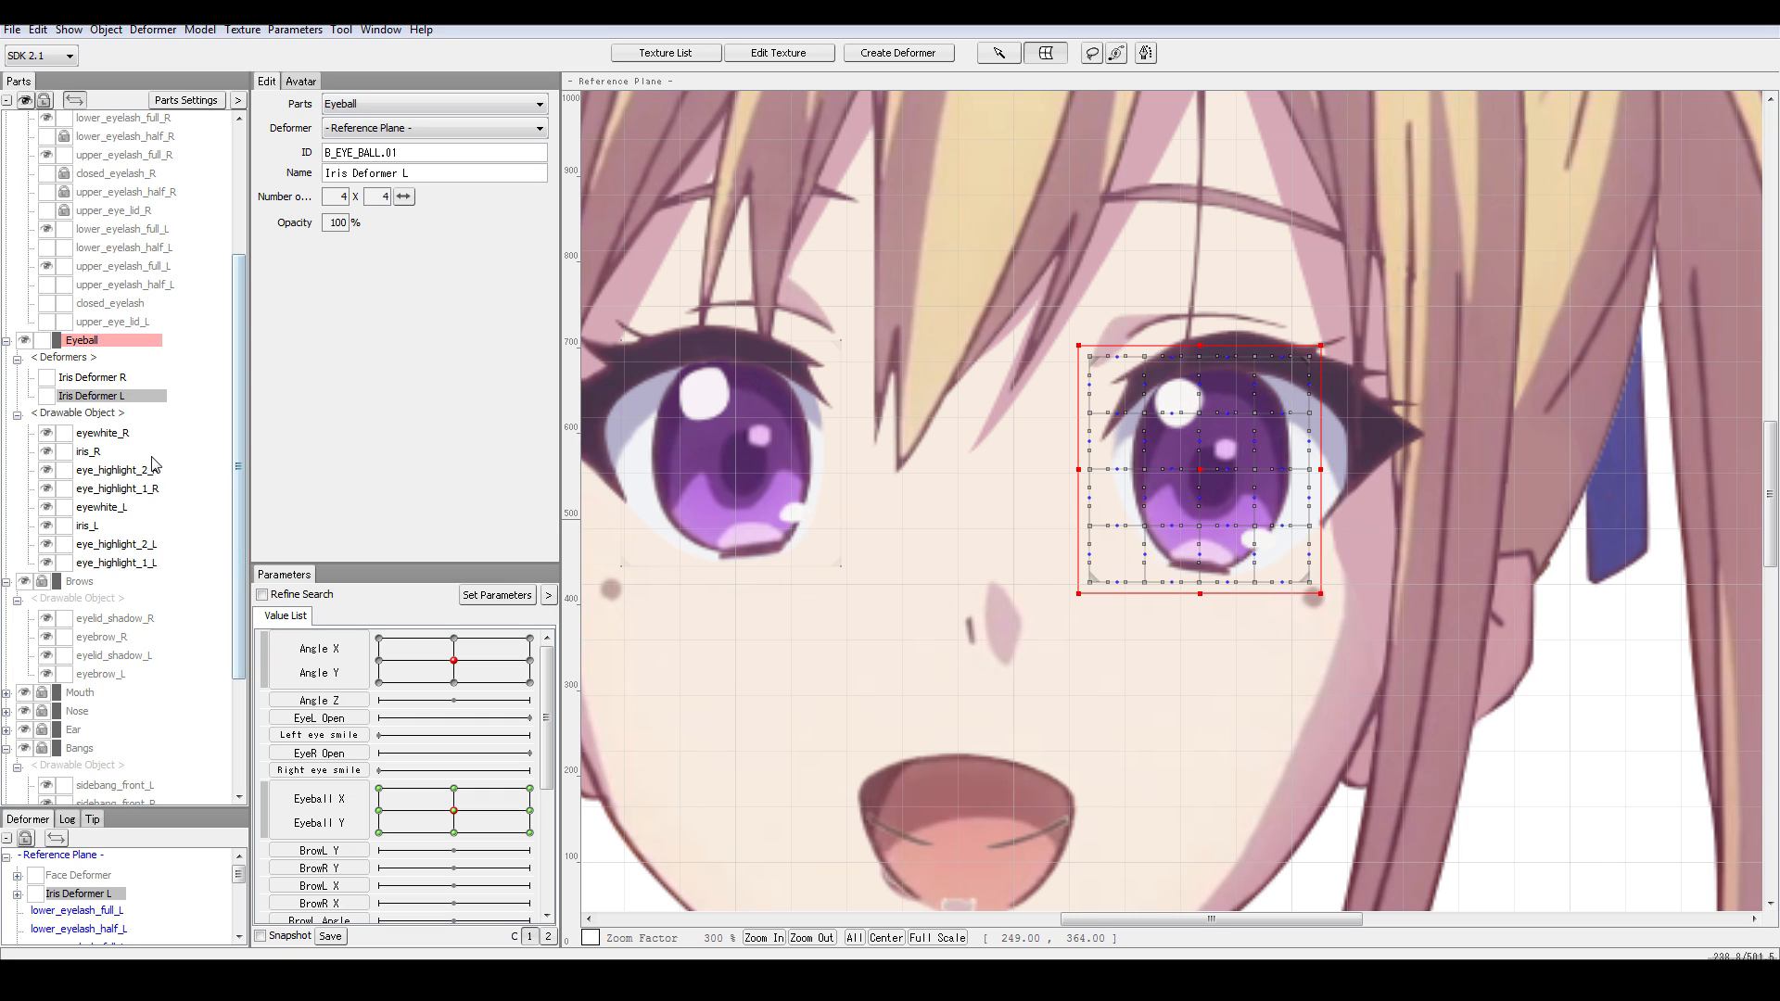
click(147, 560)
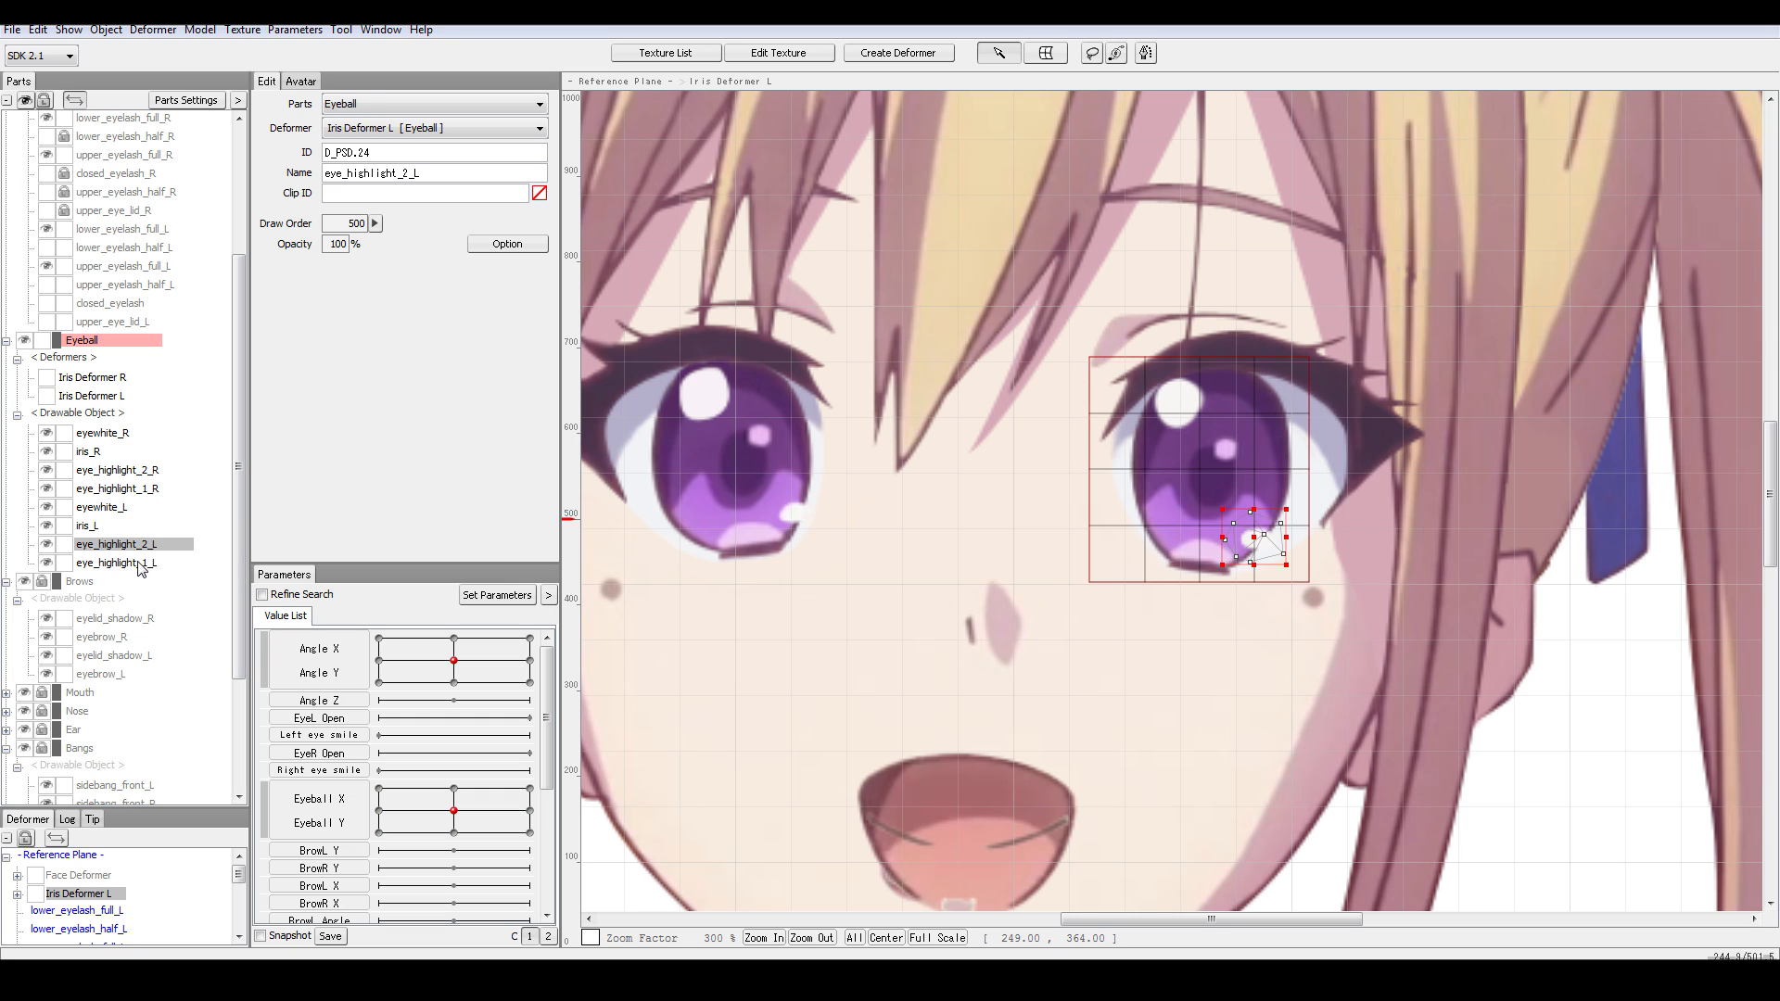
click(137, 545)
click(133, 515)
click(133, 524)
click(133, 518)
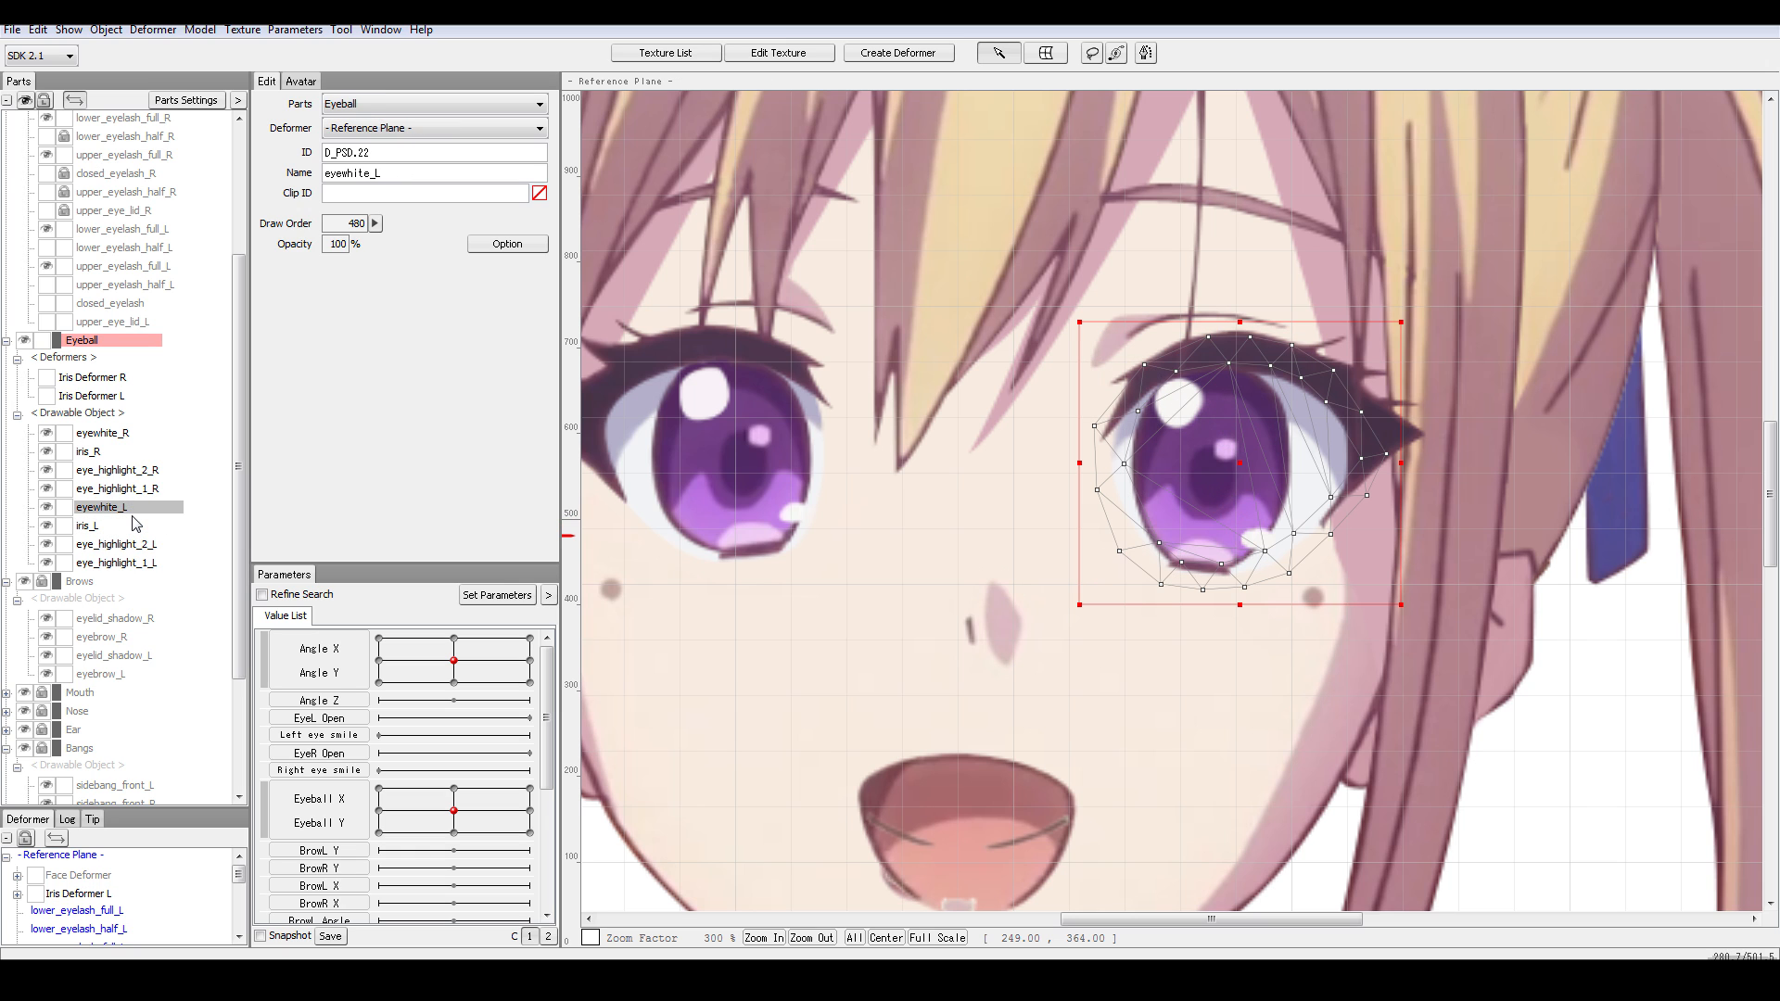
click(136, 529)
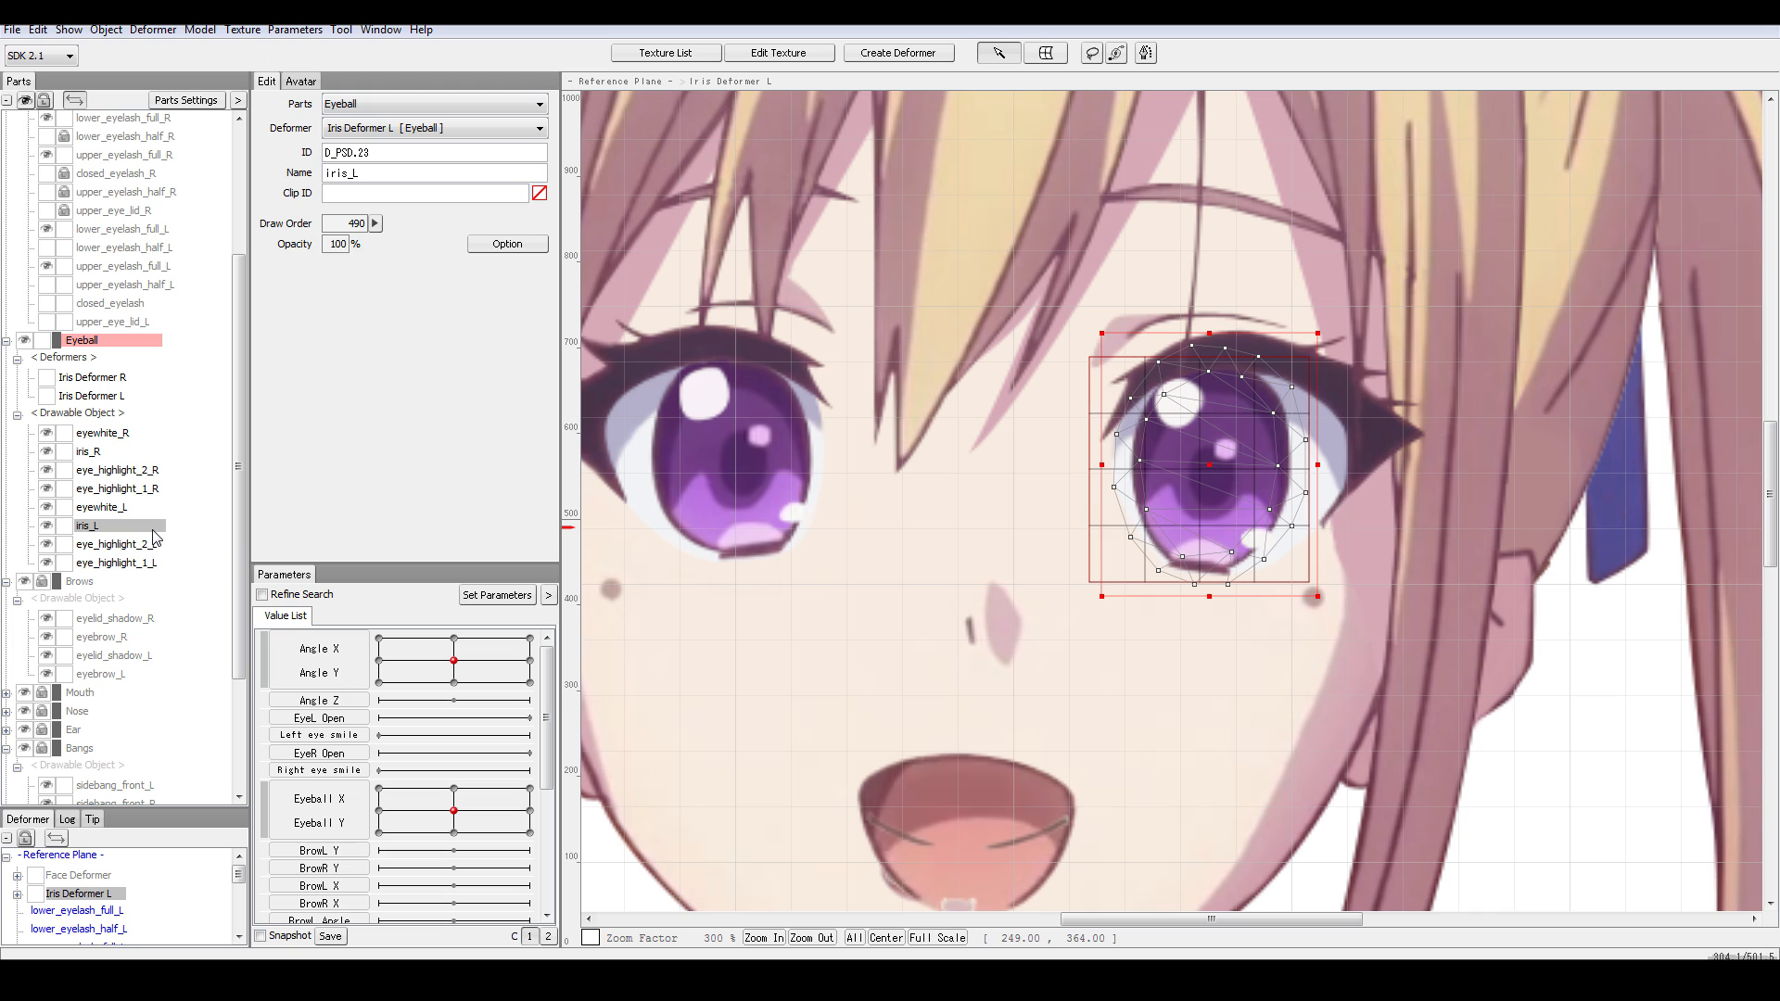
- Try enlarging Iris Deformer L around the left iris without scaling its contents, and preview it across Eyeball X and Eyeball Y
click(165, 397)
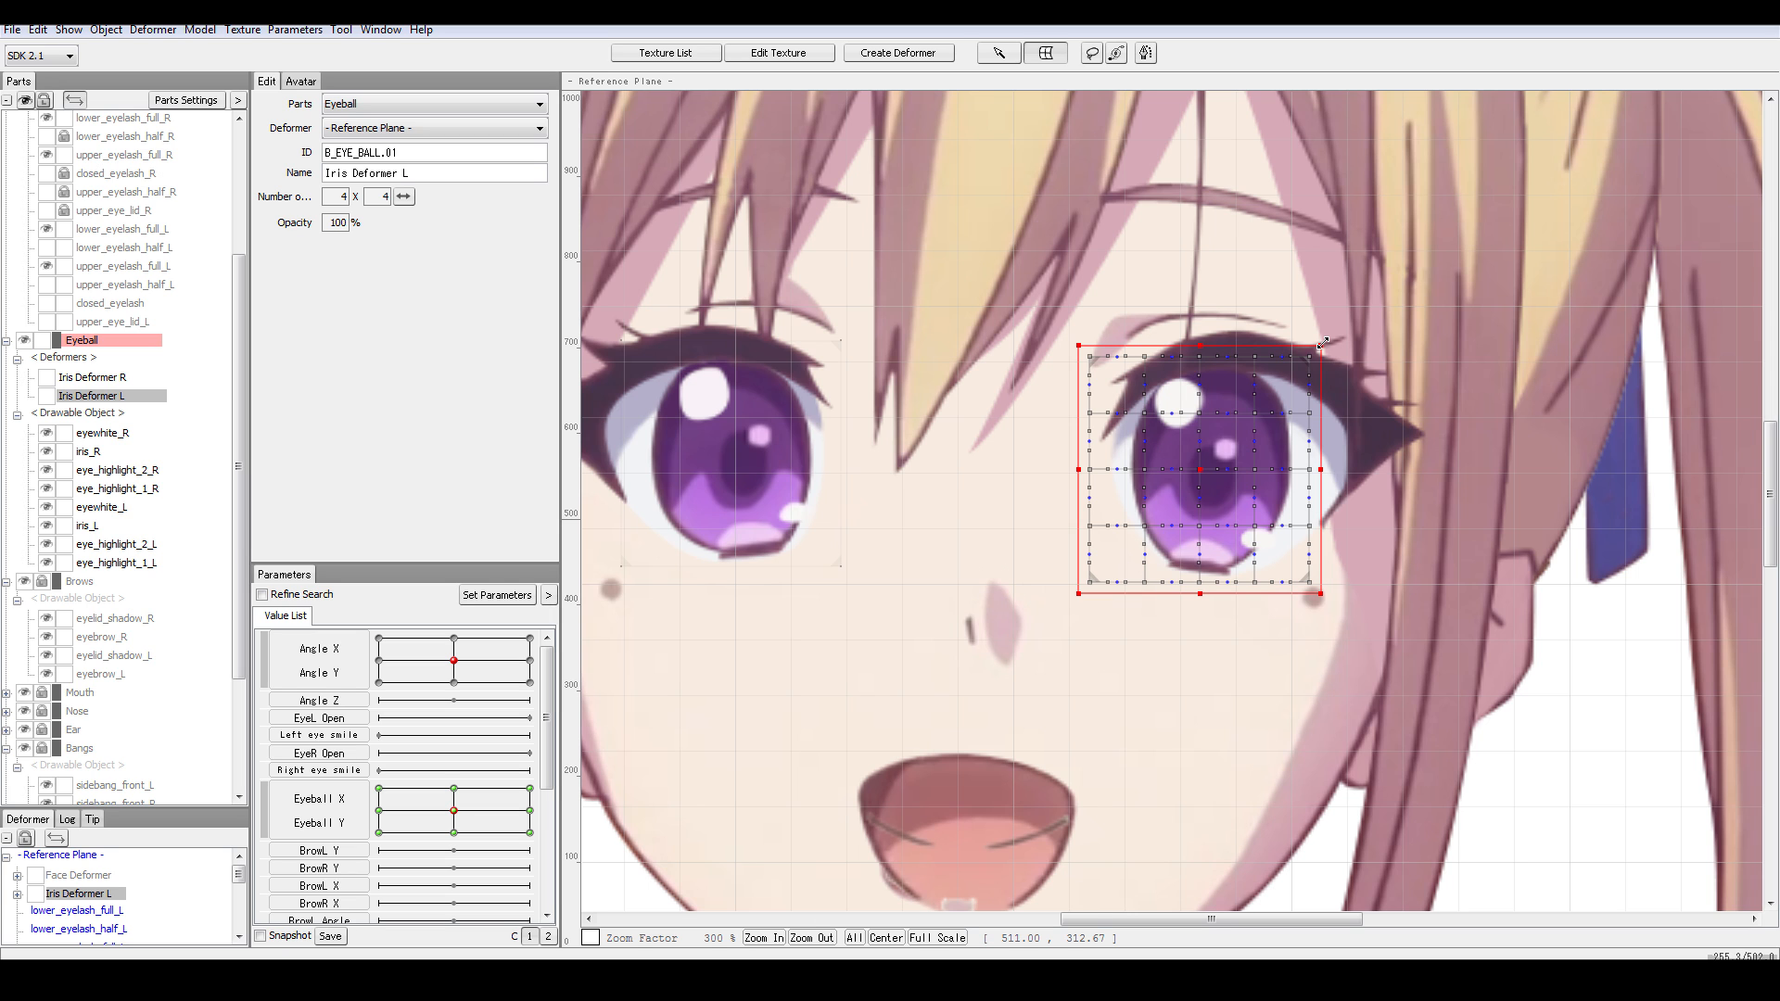
drag(1323, 343, 1371, 293)
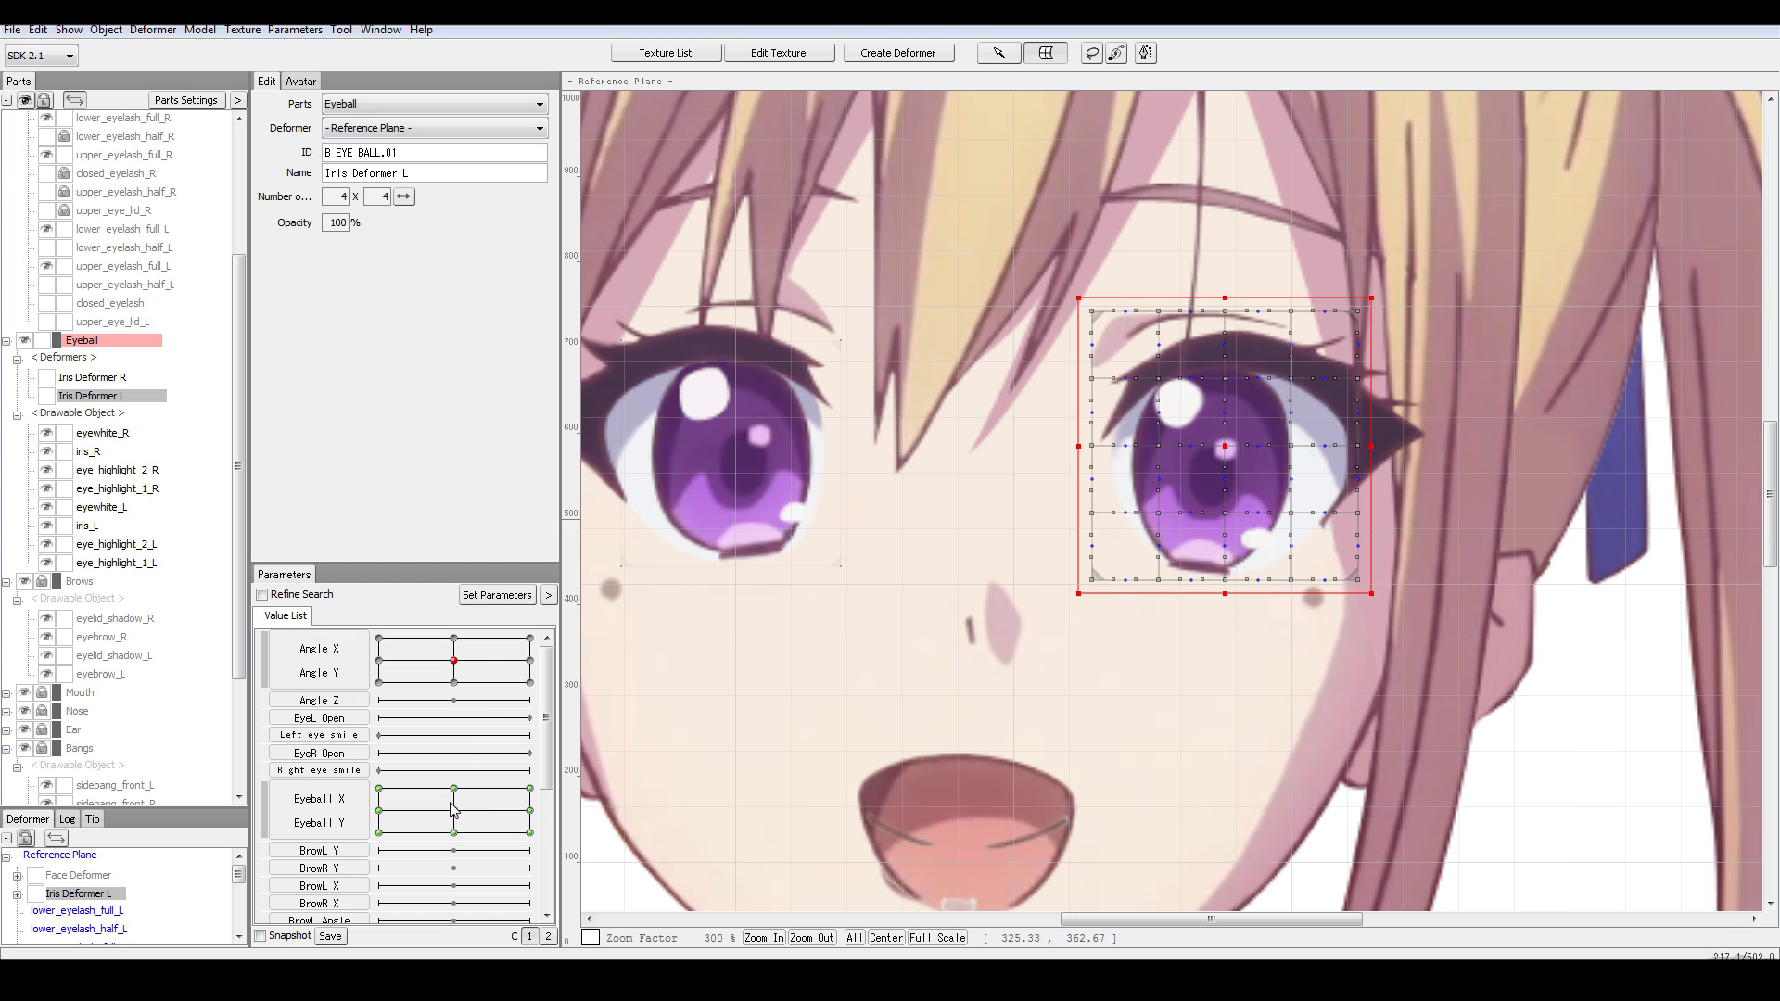
mouse_move(456, 809)
mouse_down()
mouse_move(463, 788)
mouse_move(440, 786)
mouse_up()
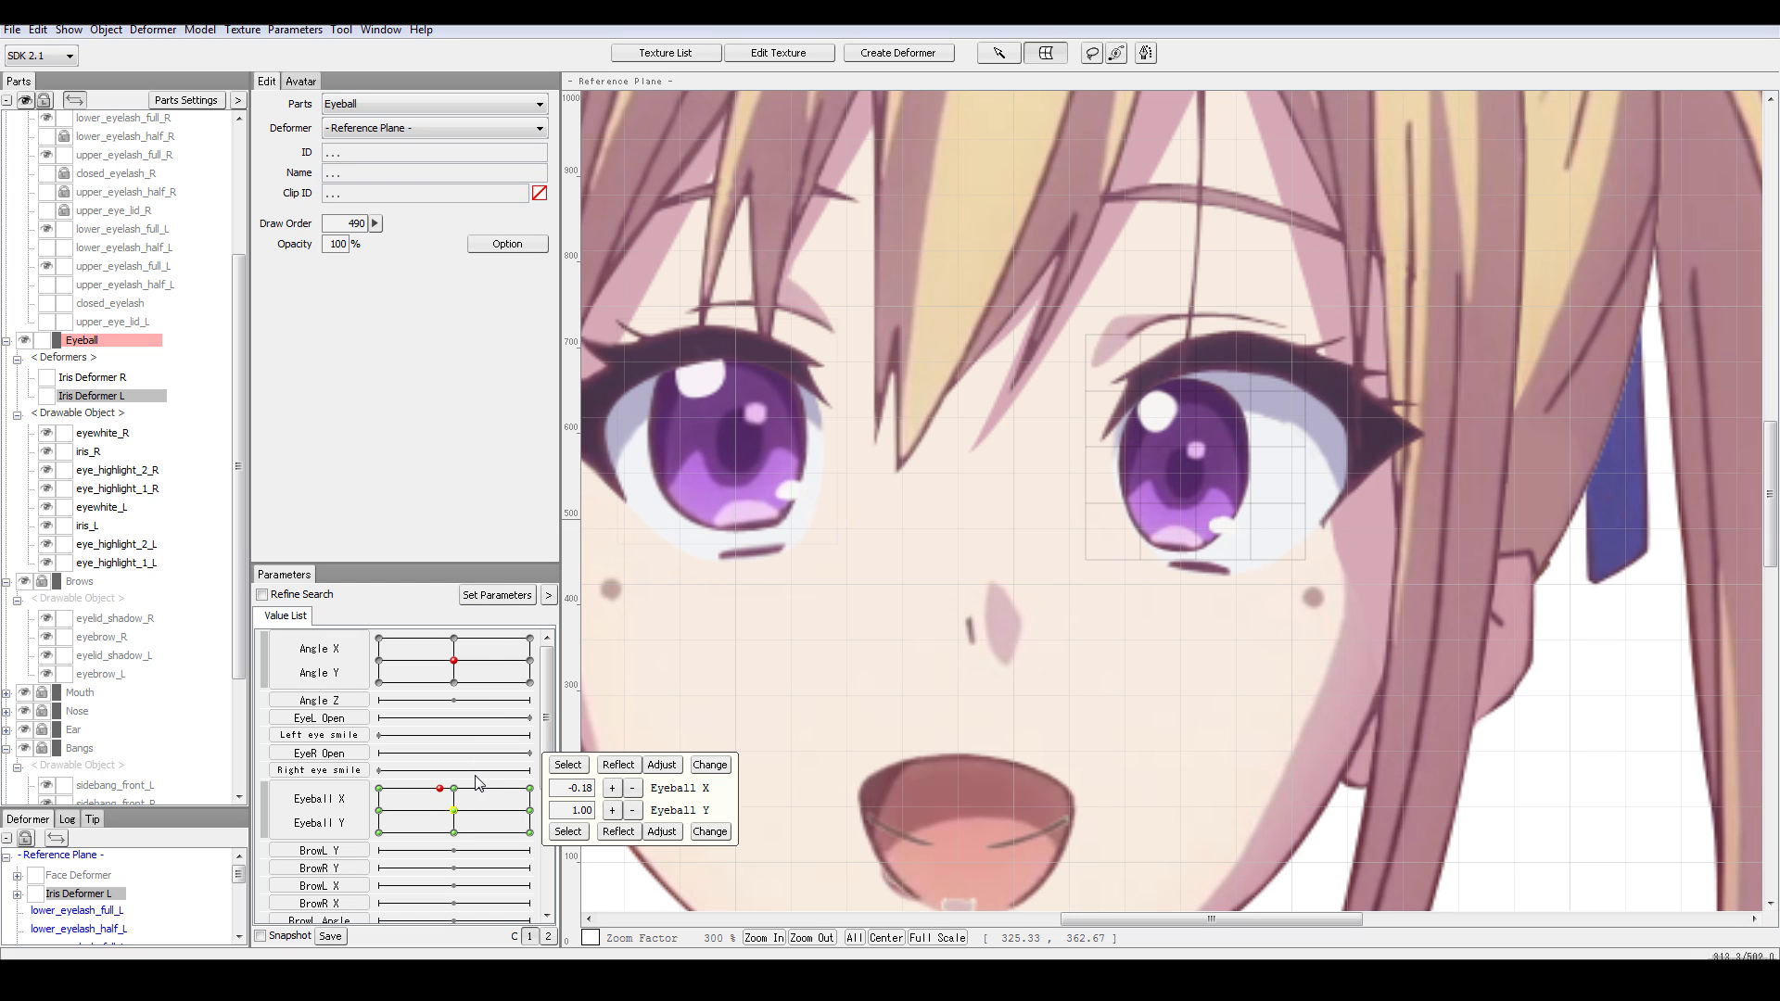
click(556, 768)
mouse_move(440, 787)
mouse_down()
mouse_move(457, 791)
mouse_move(367, 820)
mouse_move(501, 790)
mouse_move(432, 830)
mouse_move(456, 813)
mouse_up()
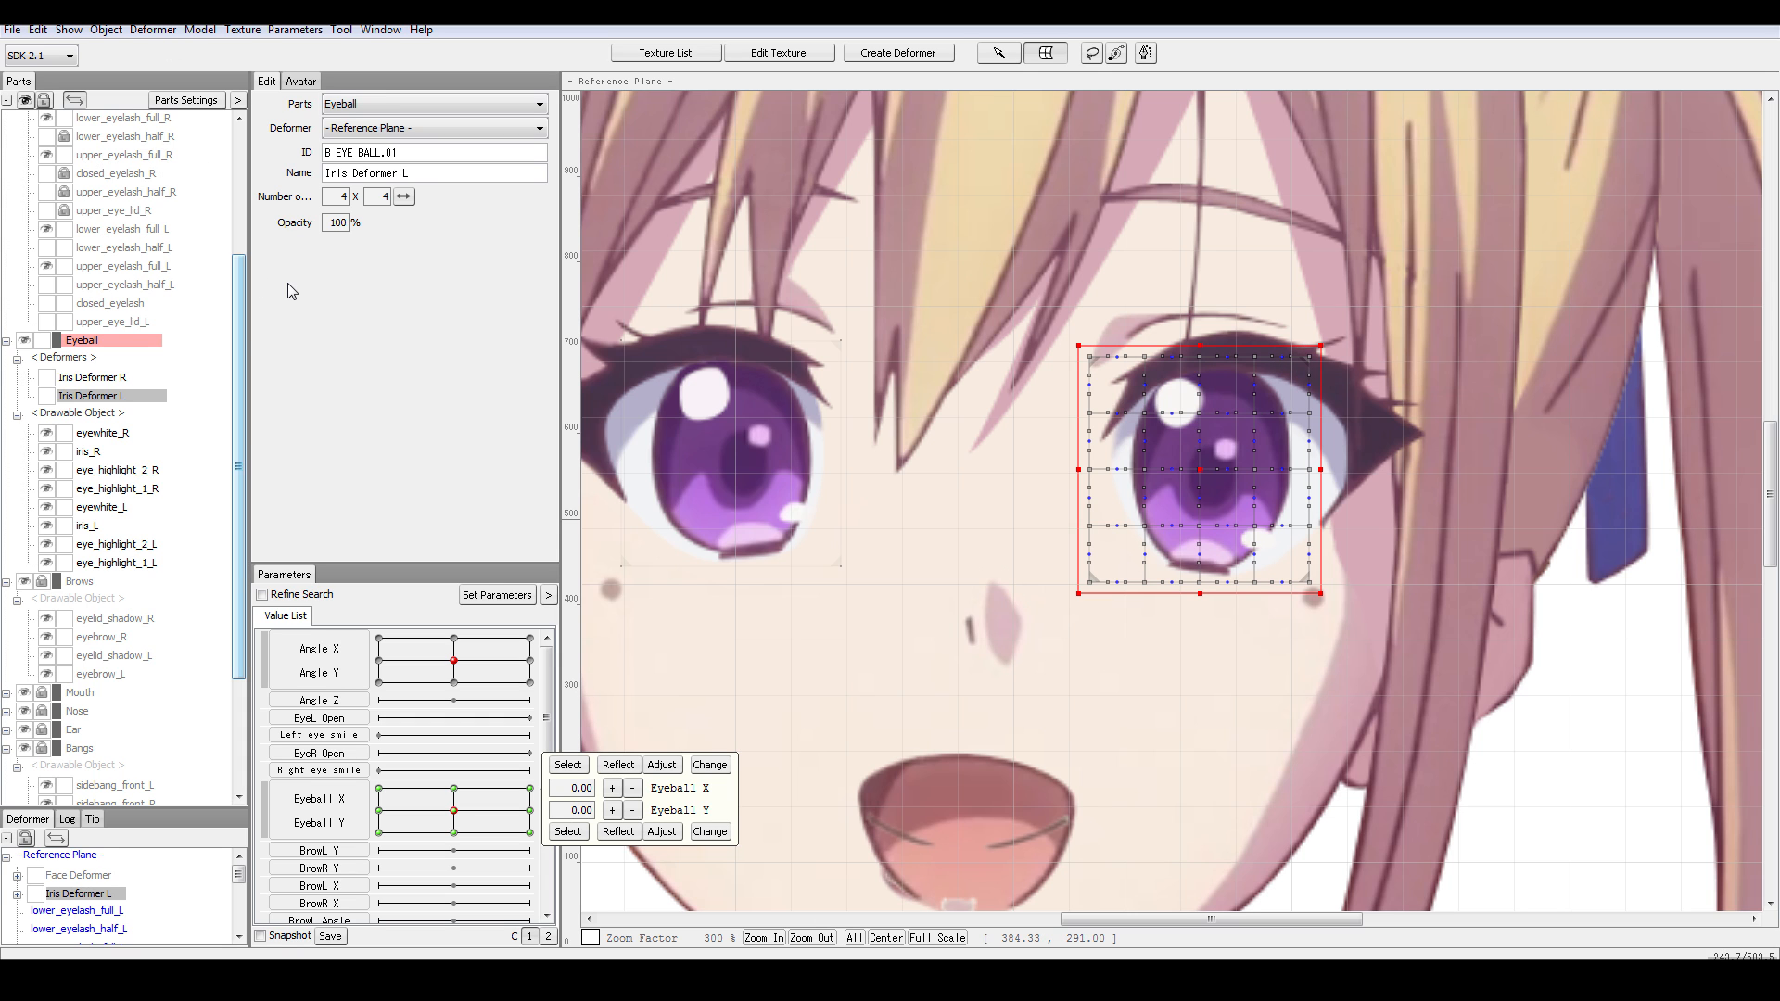
- Create a curved surface deformer with 4 × 4 divisions in the Eyeball part, associated with Iris Deformer L
click(931, 58)
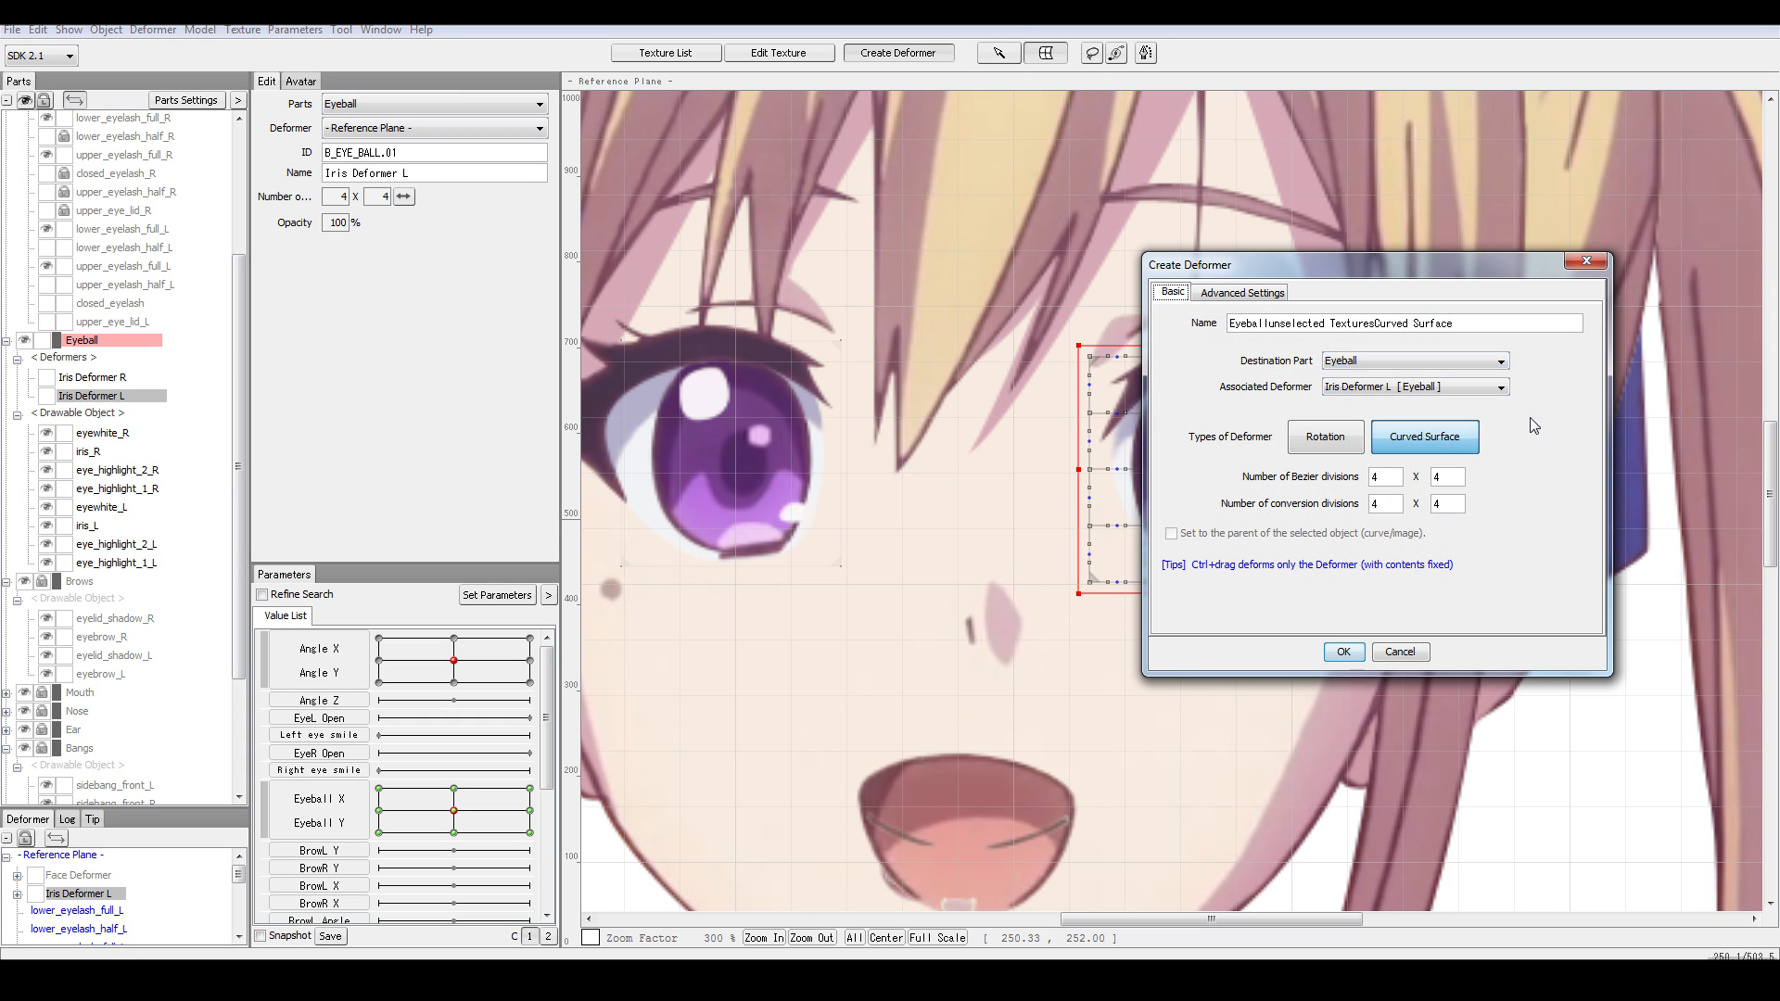
click(1402, 653)
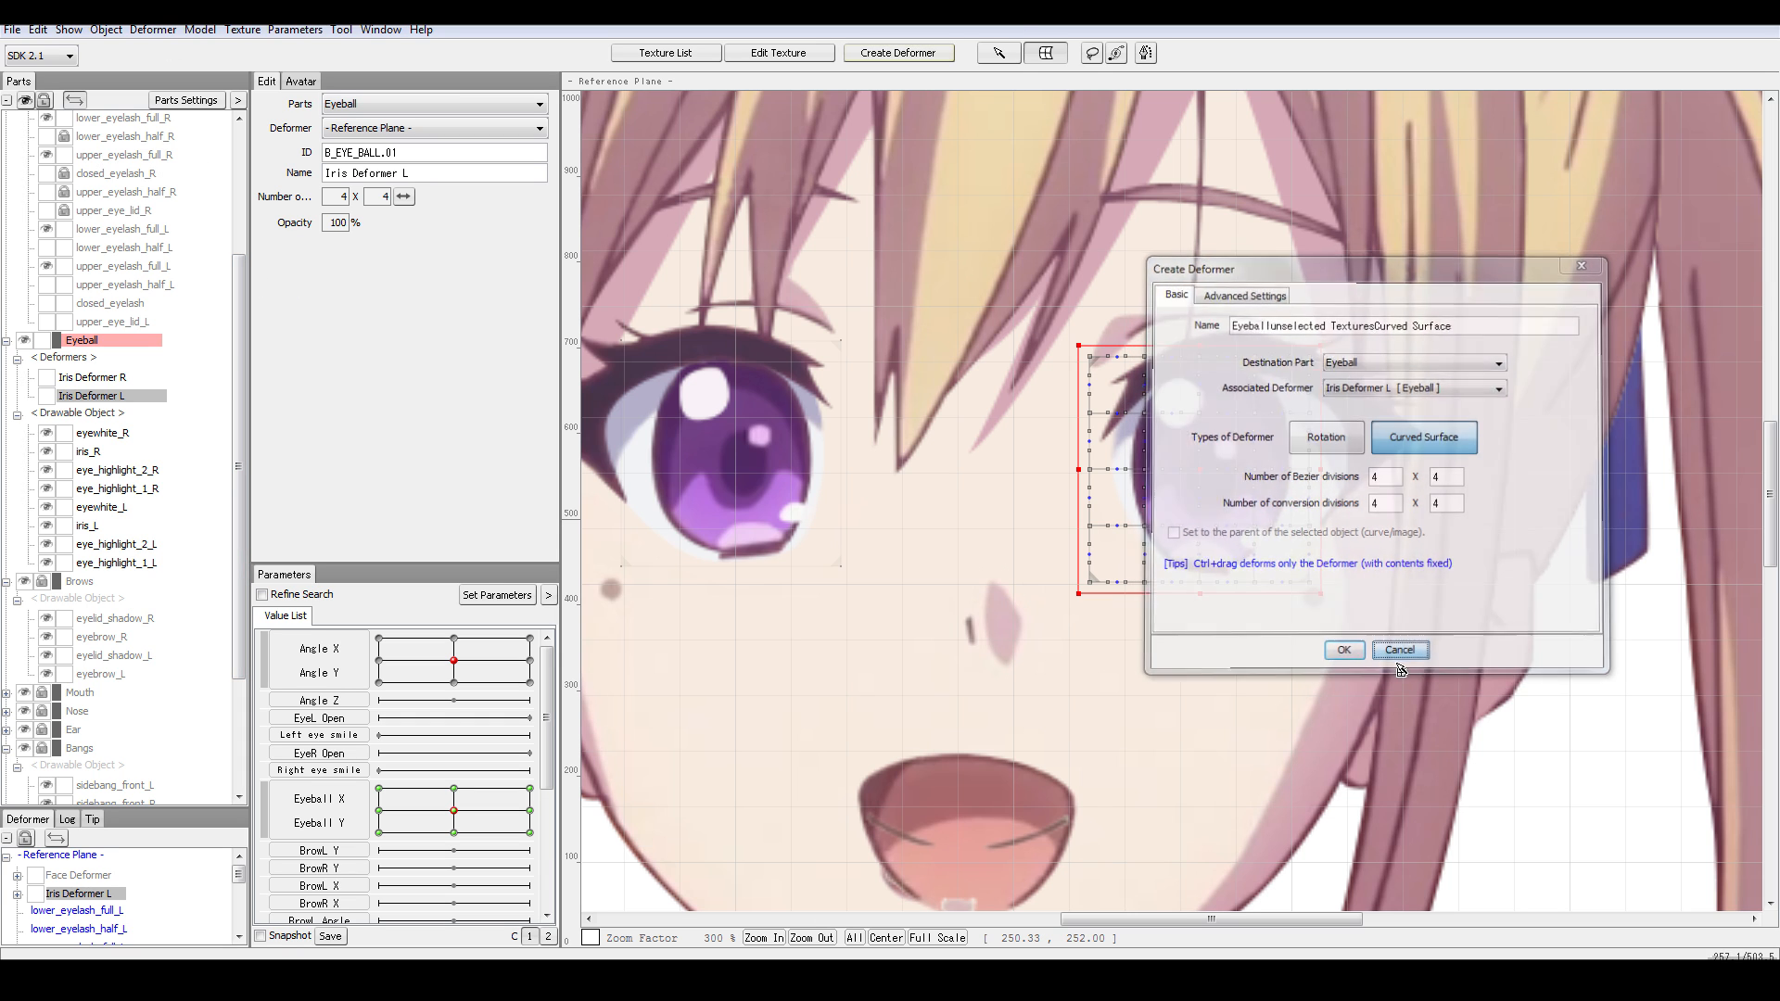
click(888, 58)
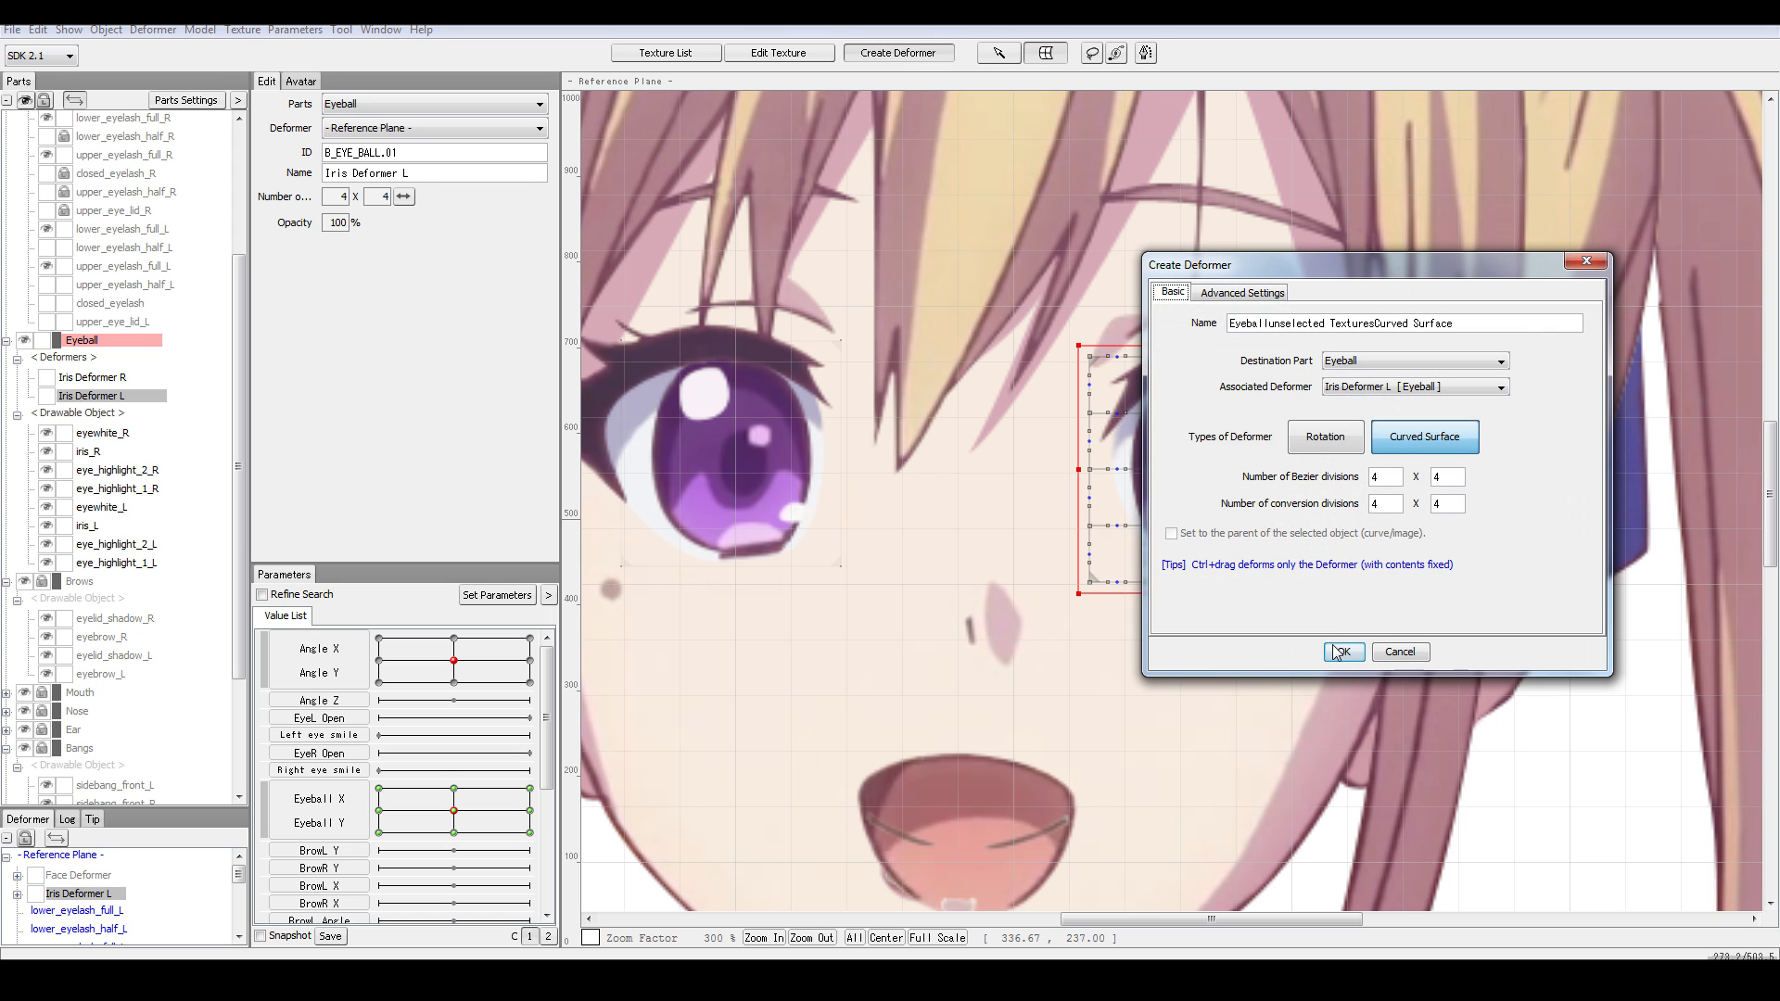
click(1340, 654)
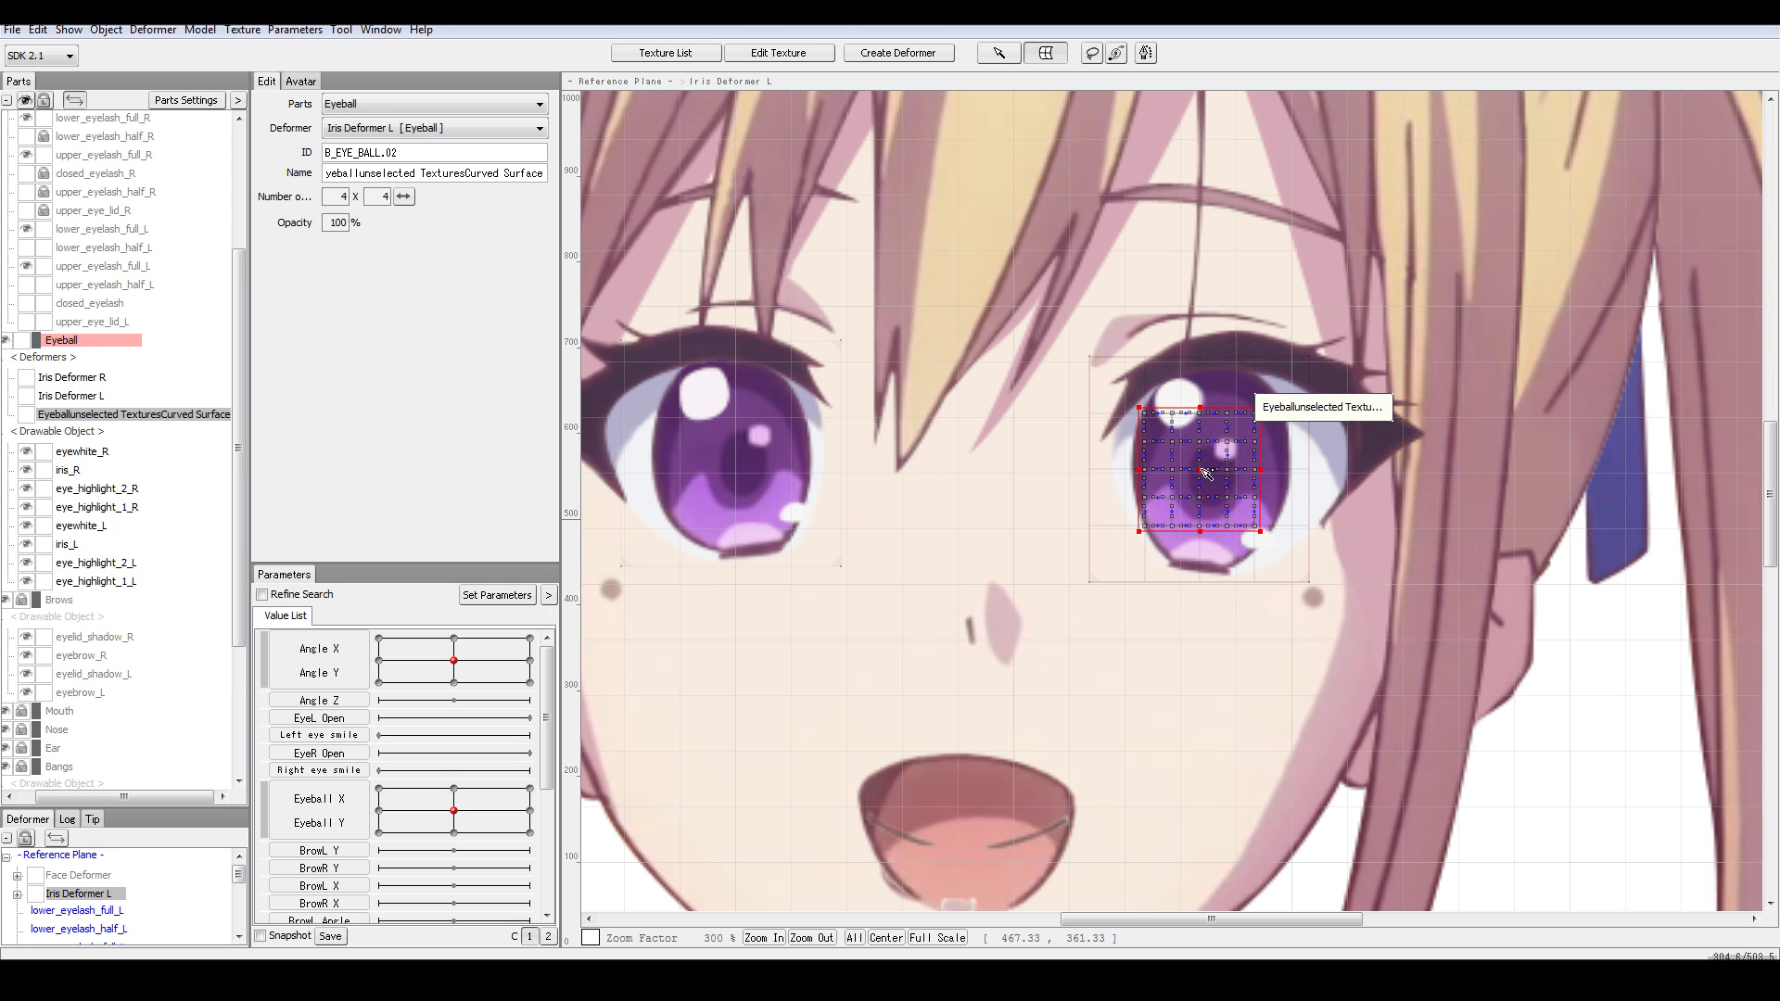
- Move the new curved surface deformer off the left iris toward the inner brow and try enlarging it over the eye
drag(1200, 470, 1099, 361)
drag(1159, 423, 1318, 594)
key(ctrl+z)
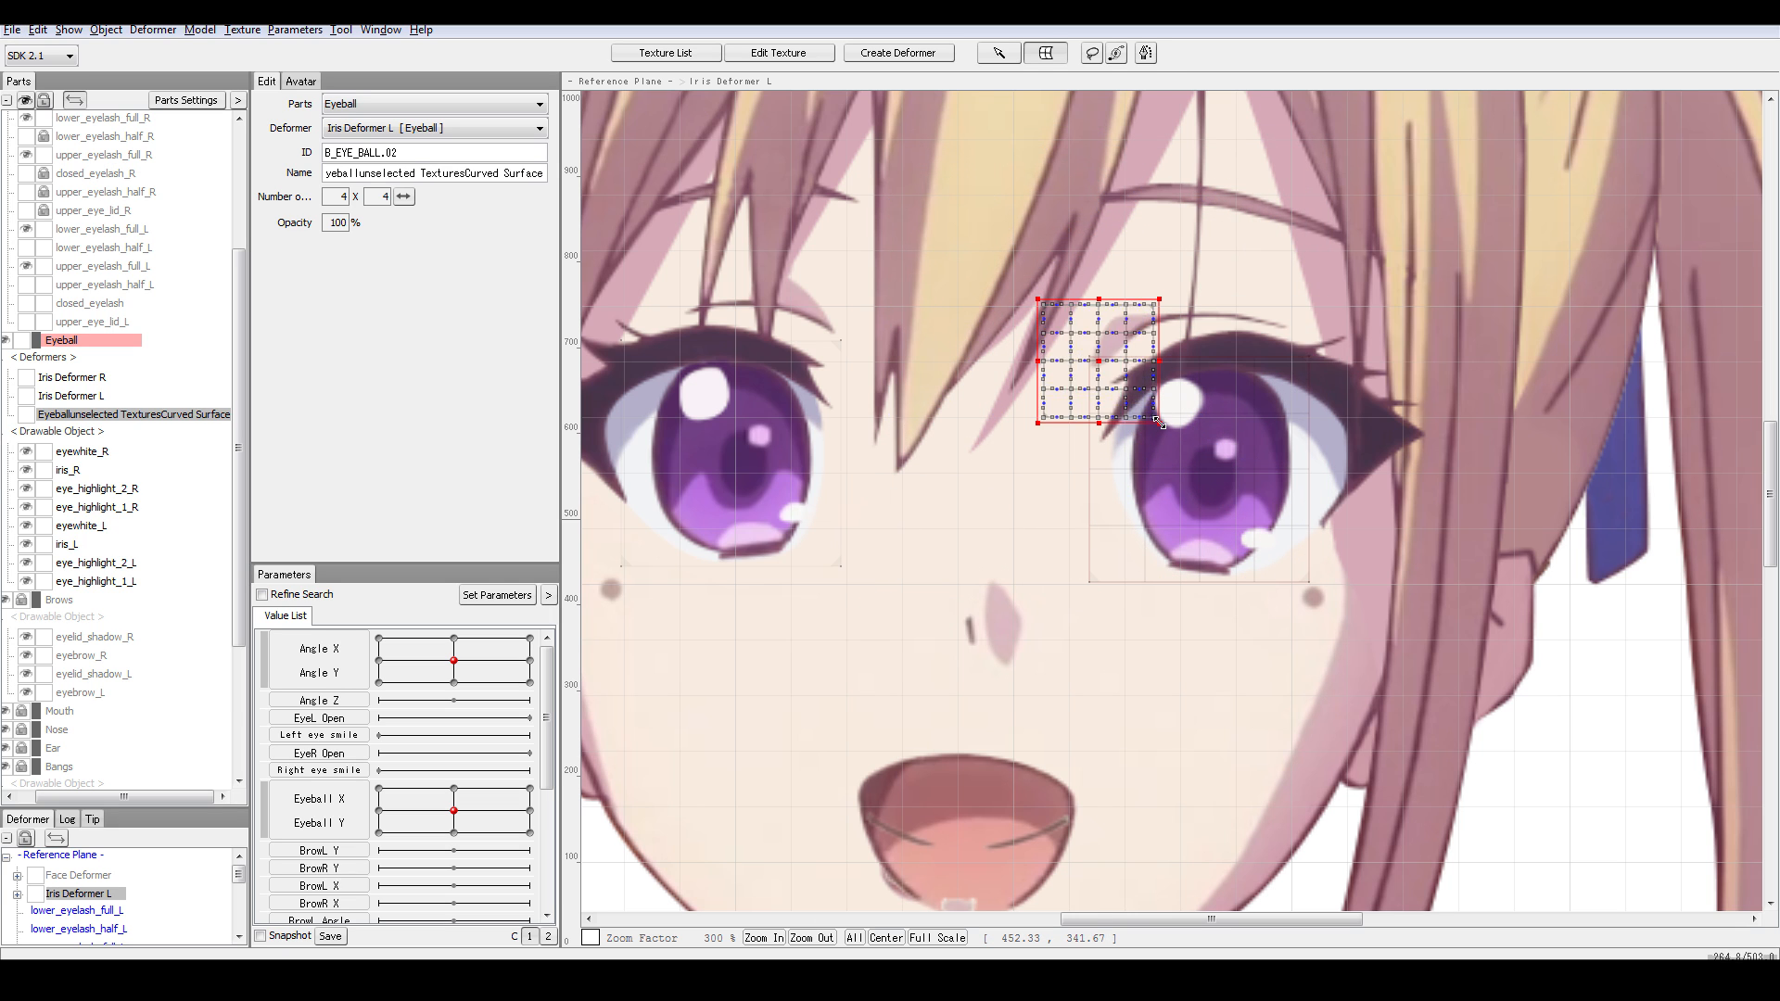
- Try scaling Iris Deformer L outward from its upper outer corner, undo it, and preview the irises across Eyeball X and Eyeball Y
click(1233, 379)
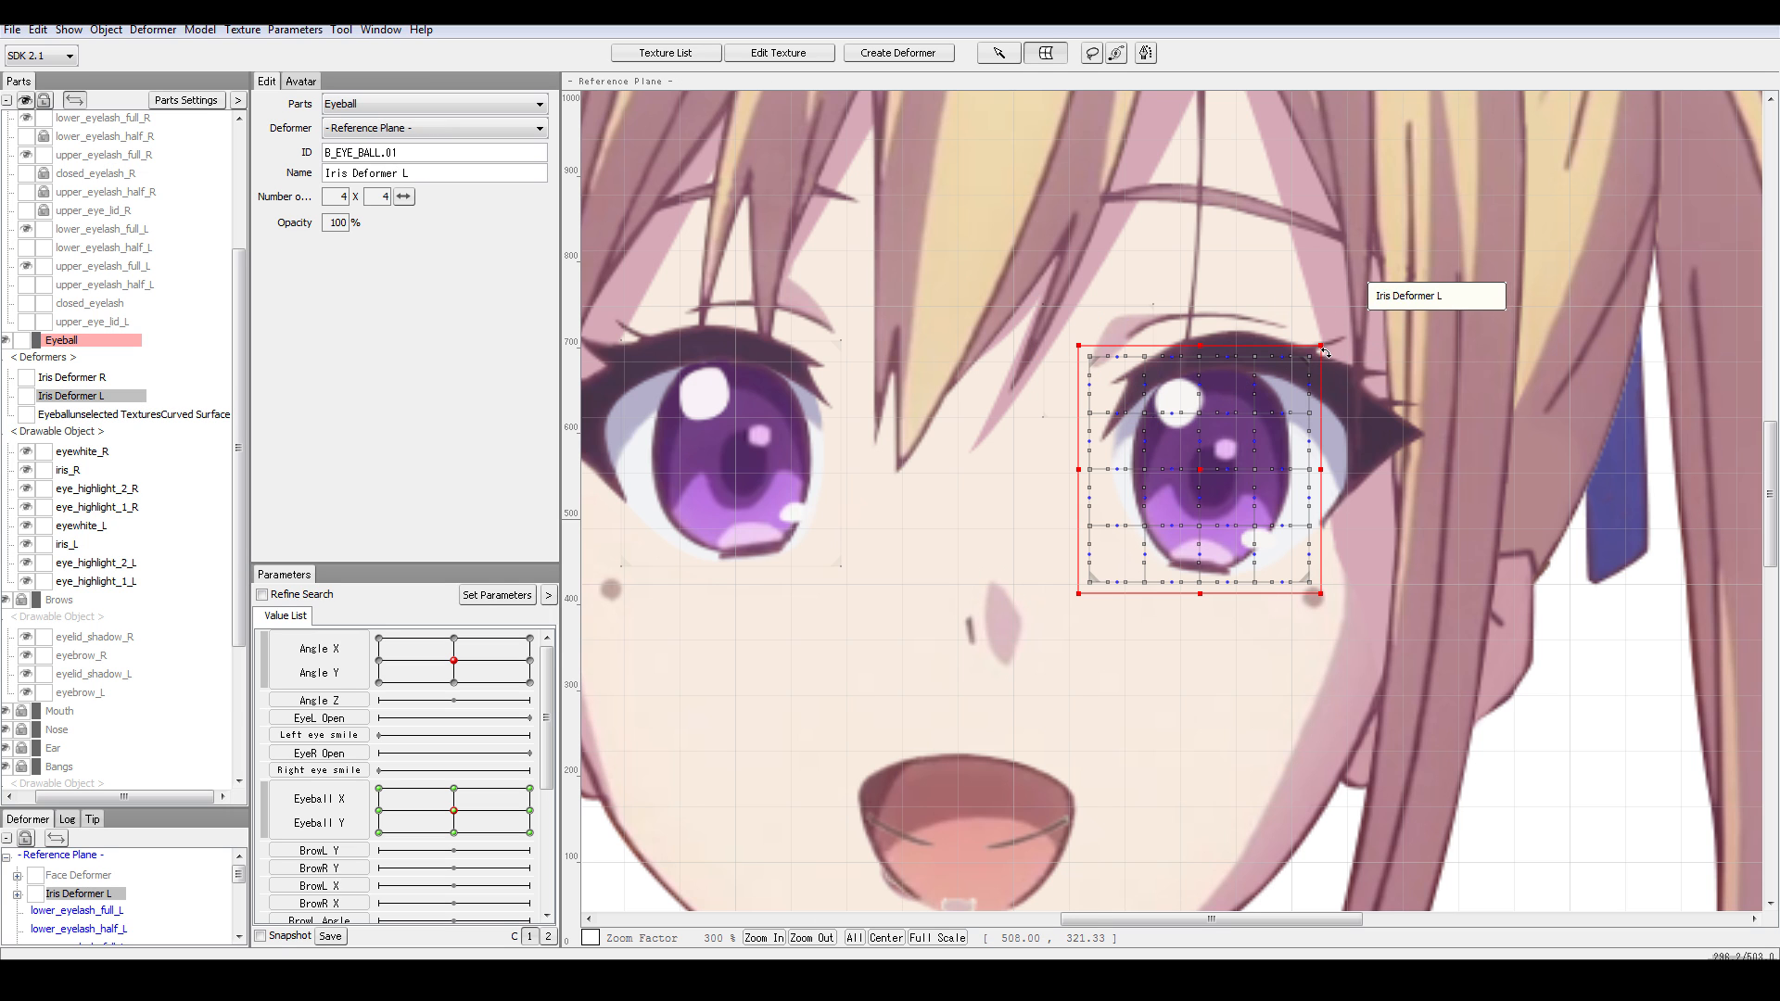
drag(1325, 342, 1364, 319)
drag(454, 810, 399, 786)
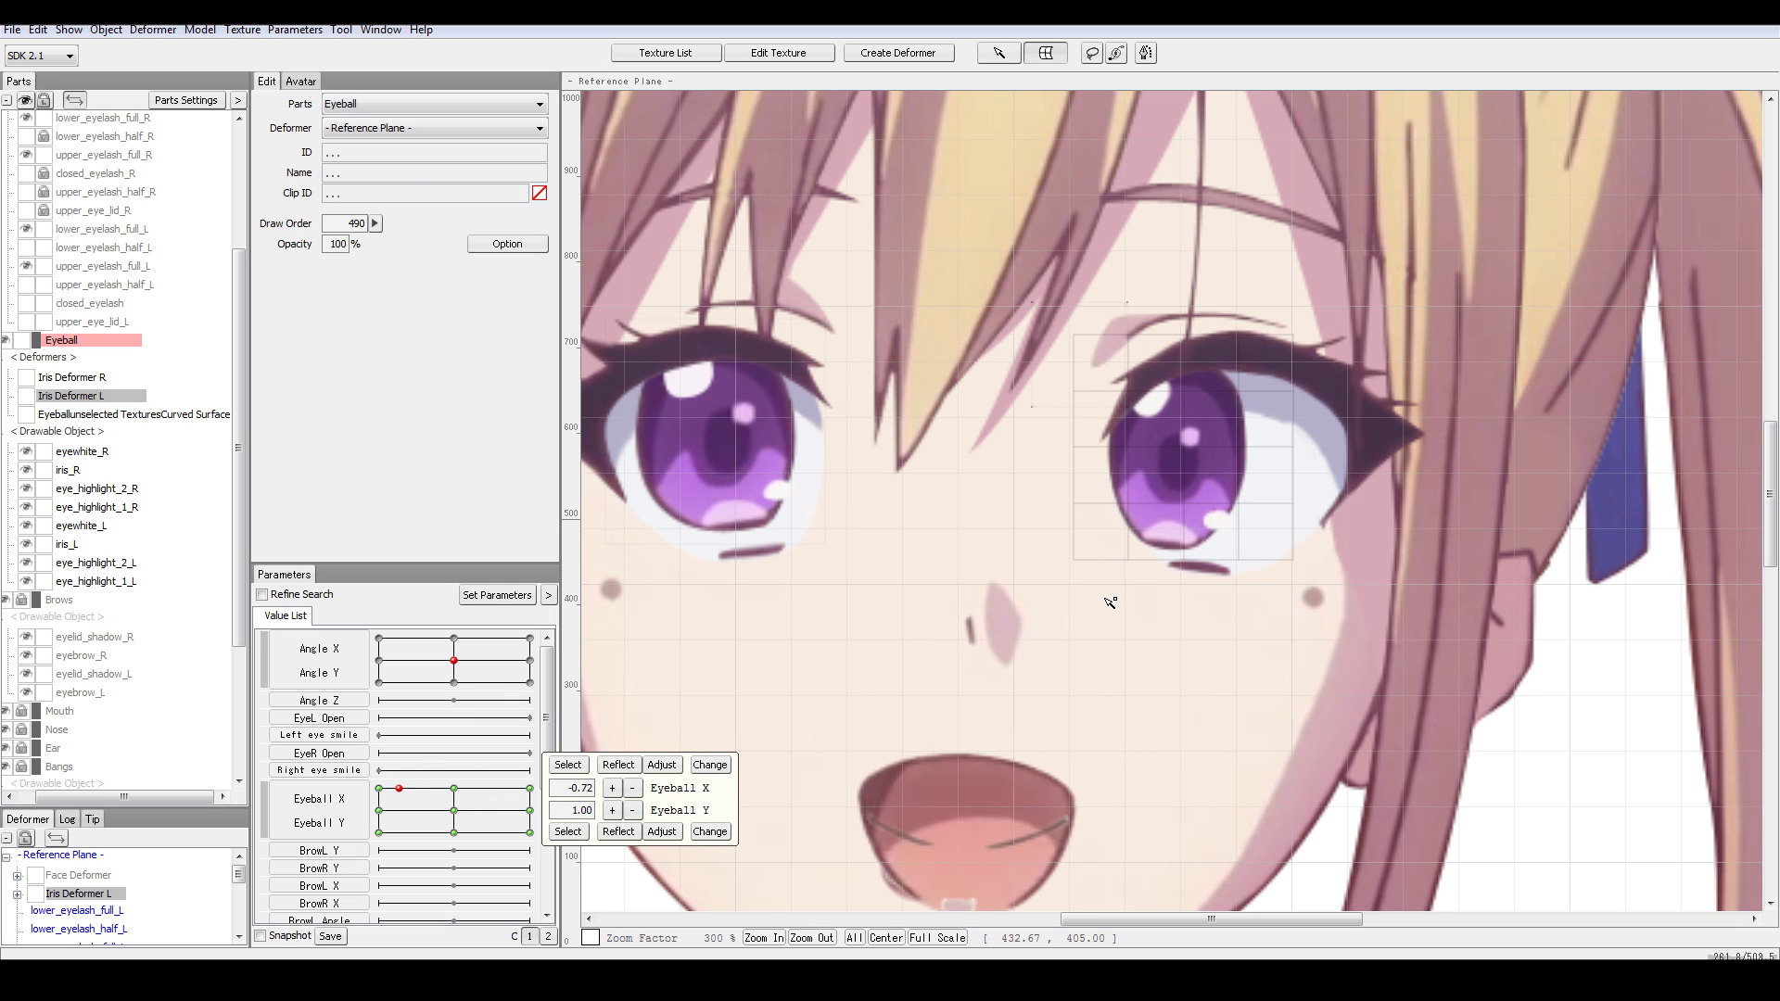
key(ctrl+z)
drag(476, 810, 403, 787)
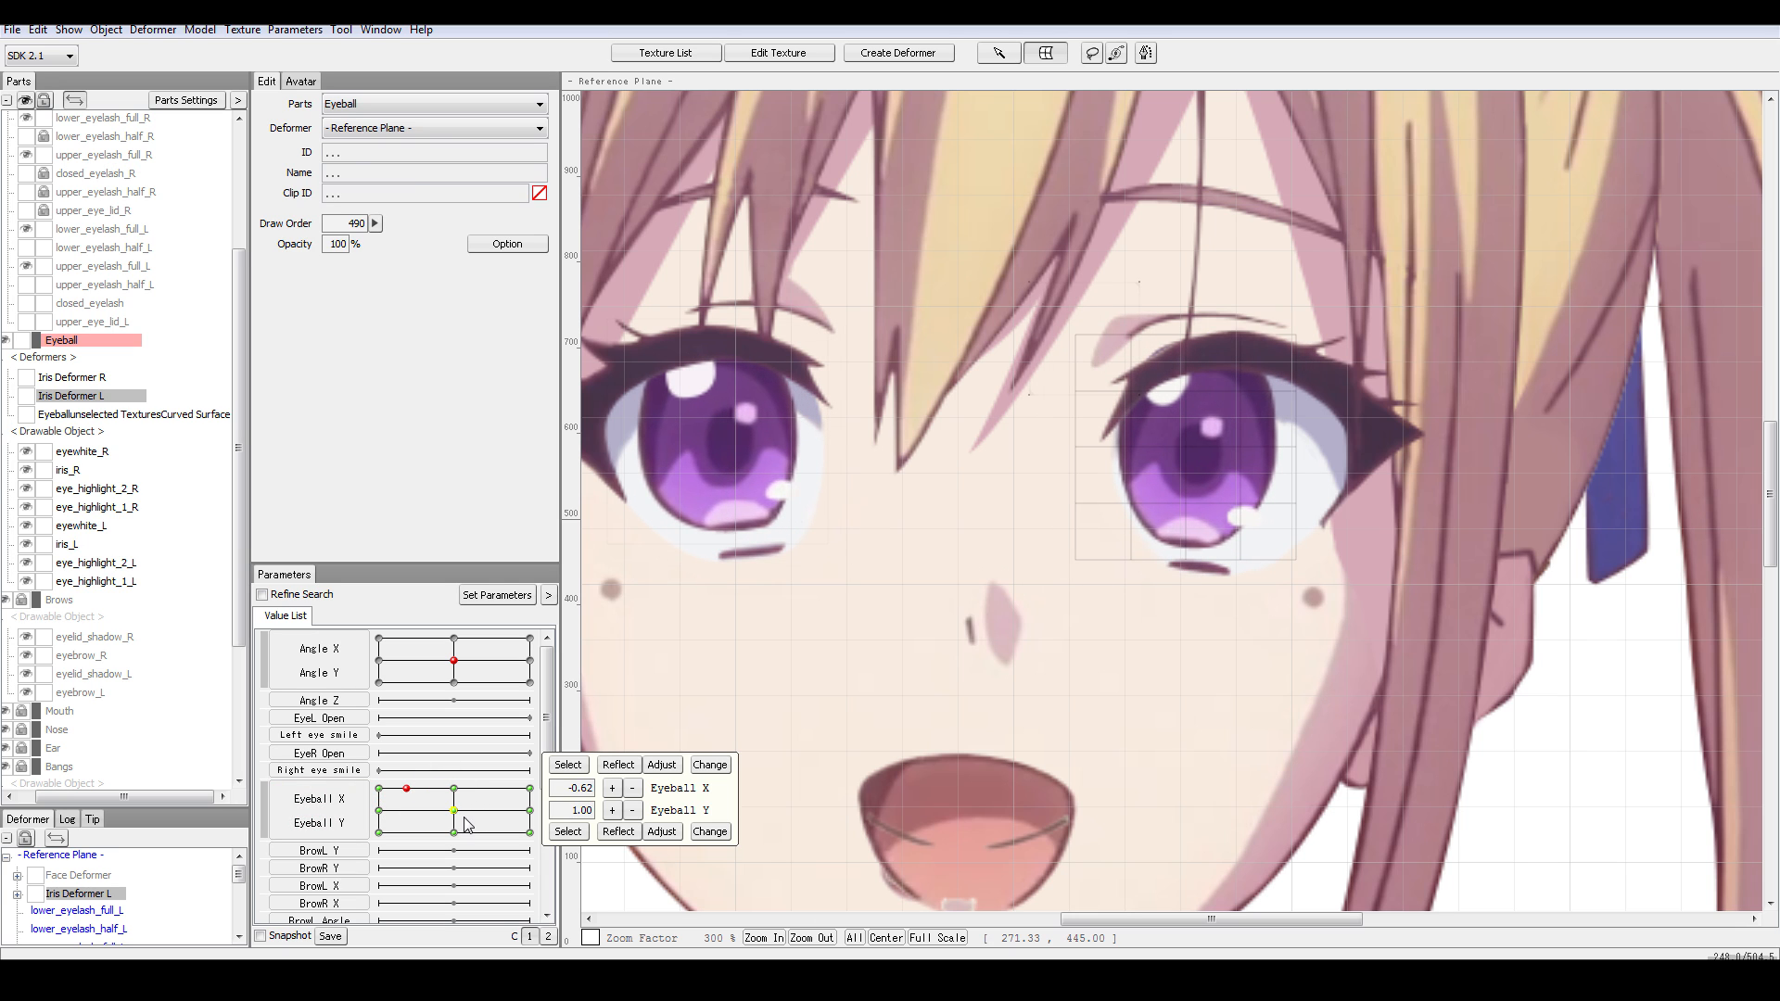
click(459, 815)
right_click(1042, 211)
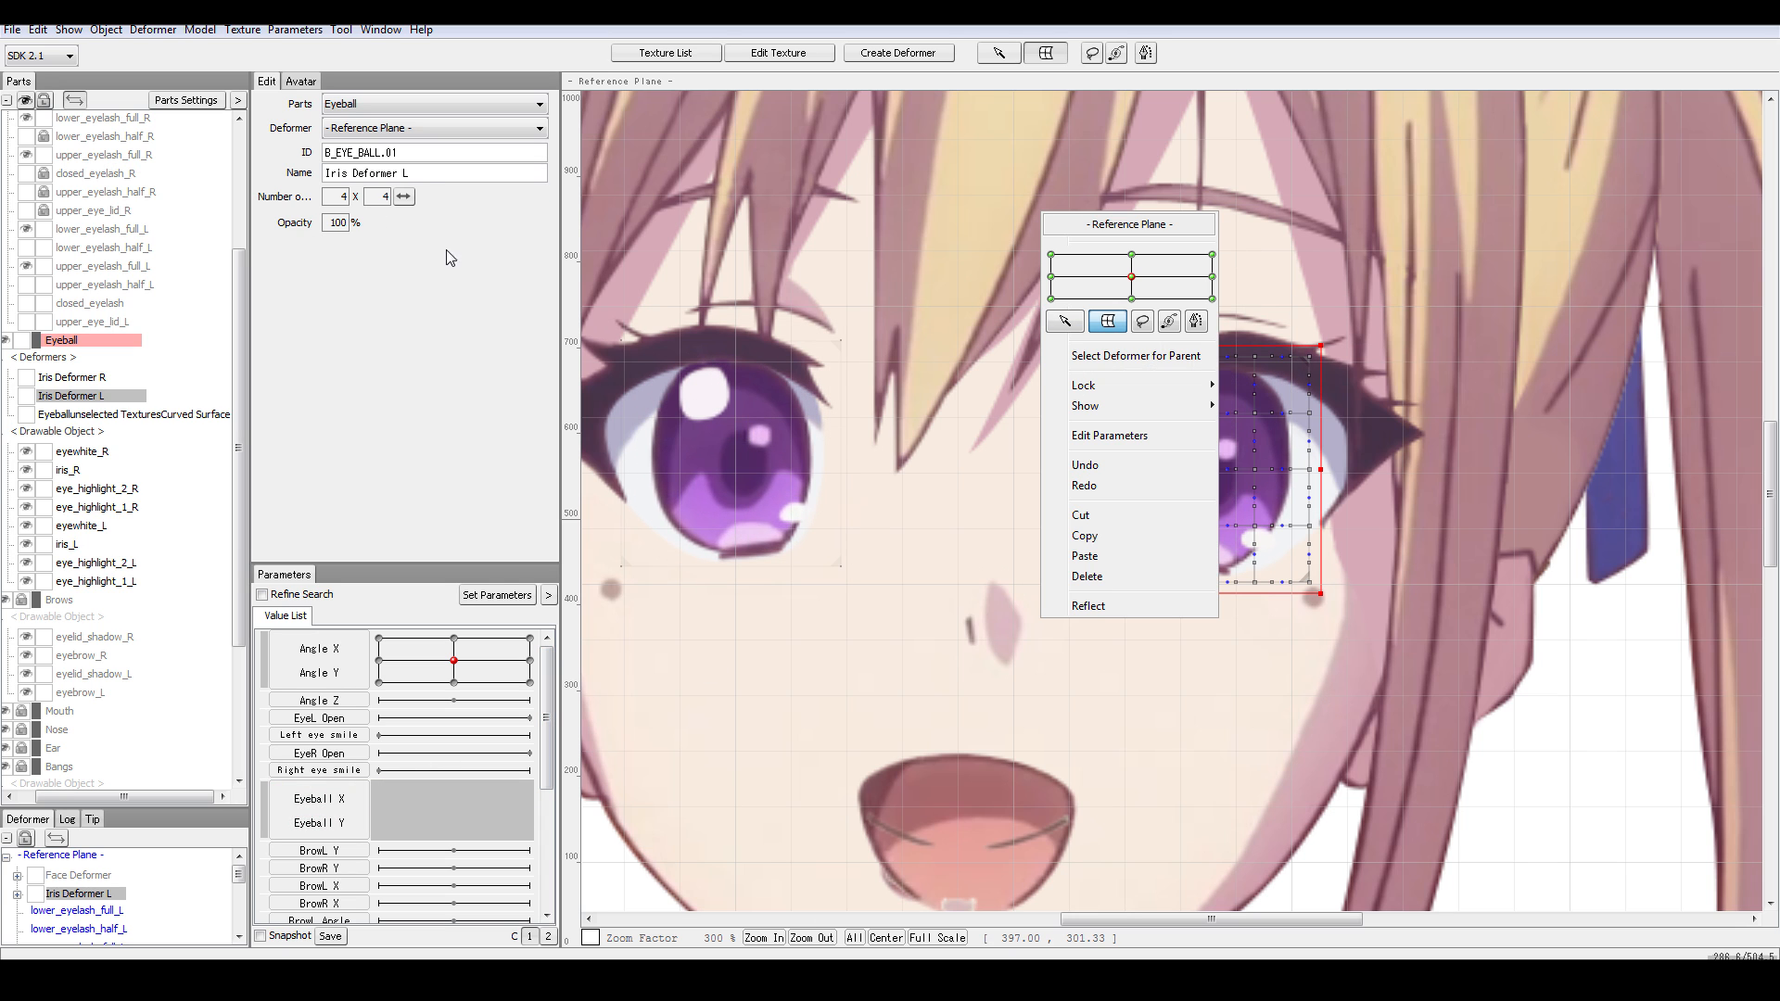
click(332, 357)
- Enlarge the new curved surface deformer so that it covers the whole left eye
click(155, 416)
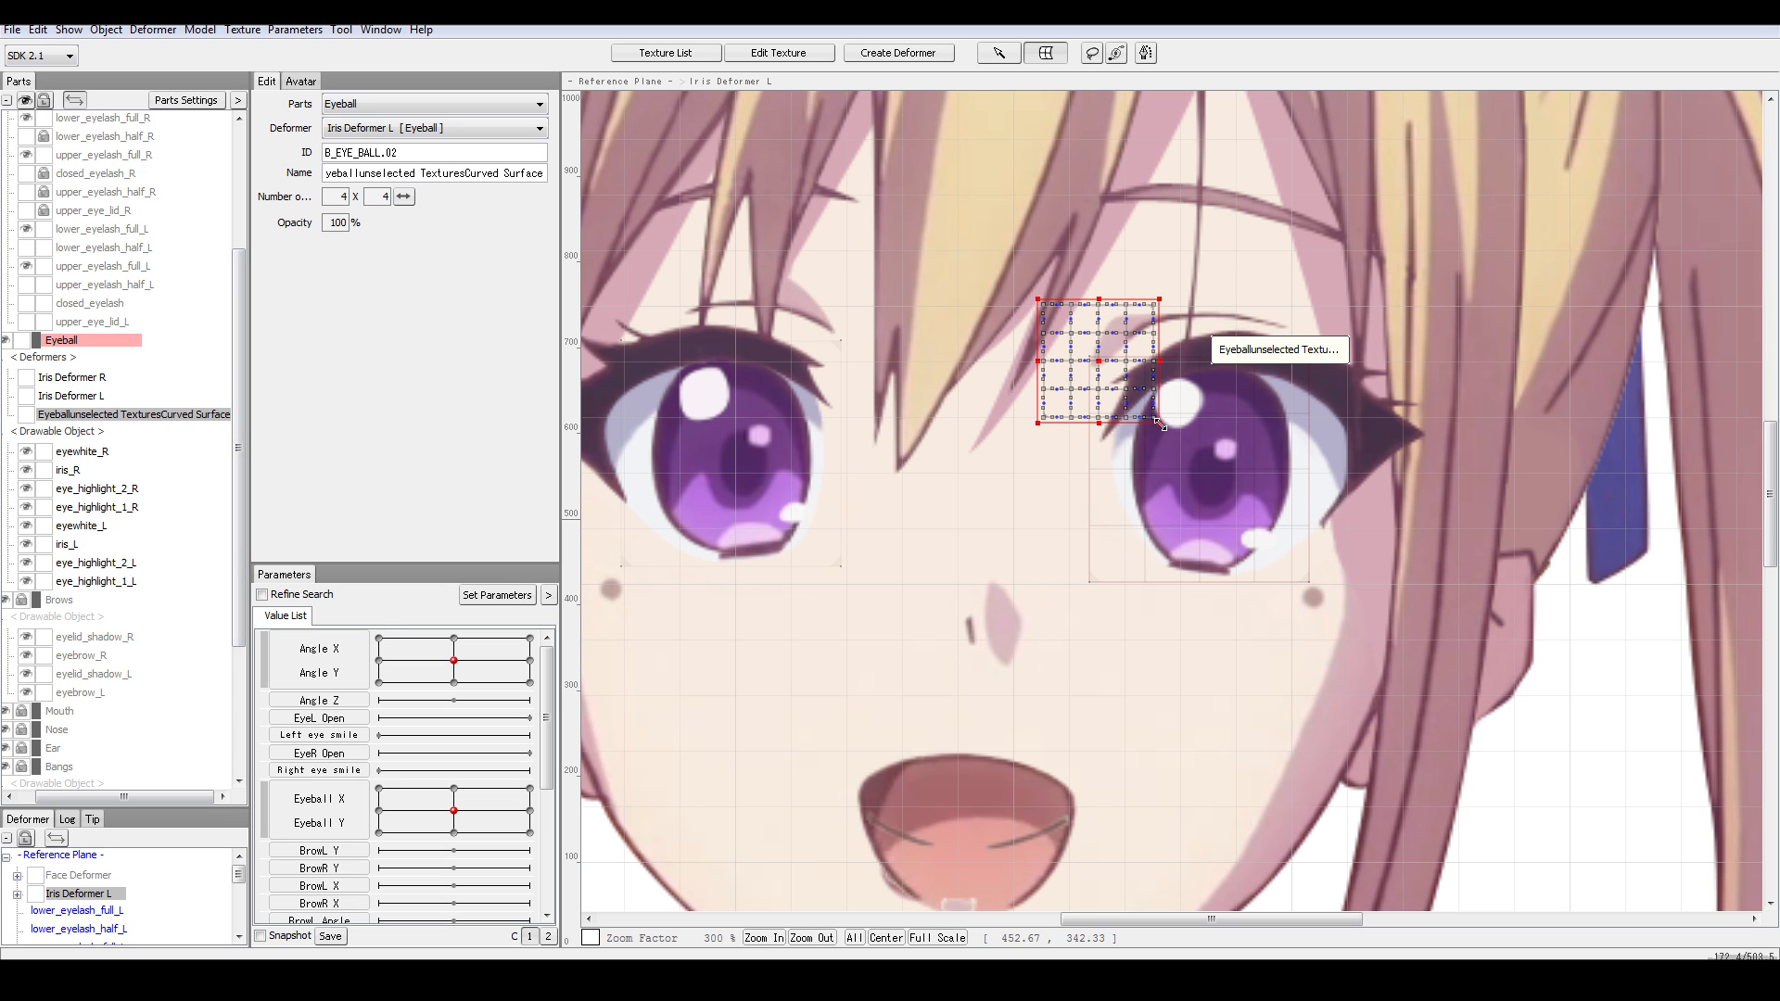
drag(1165, 427, 1378, 630)
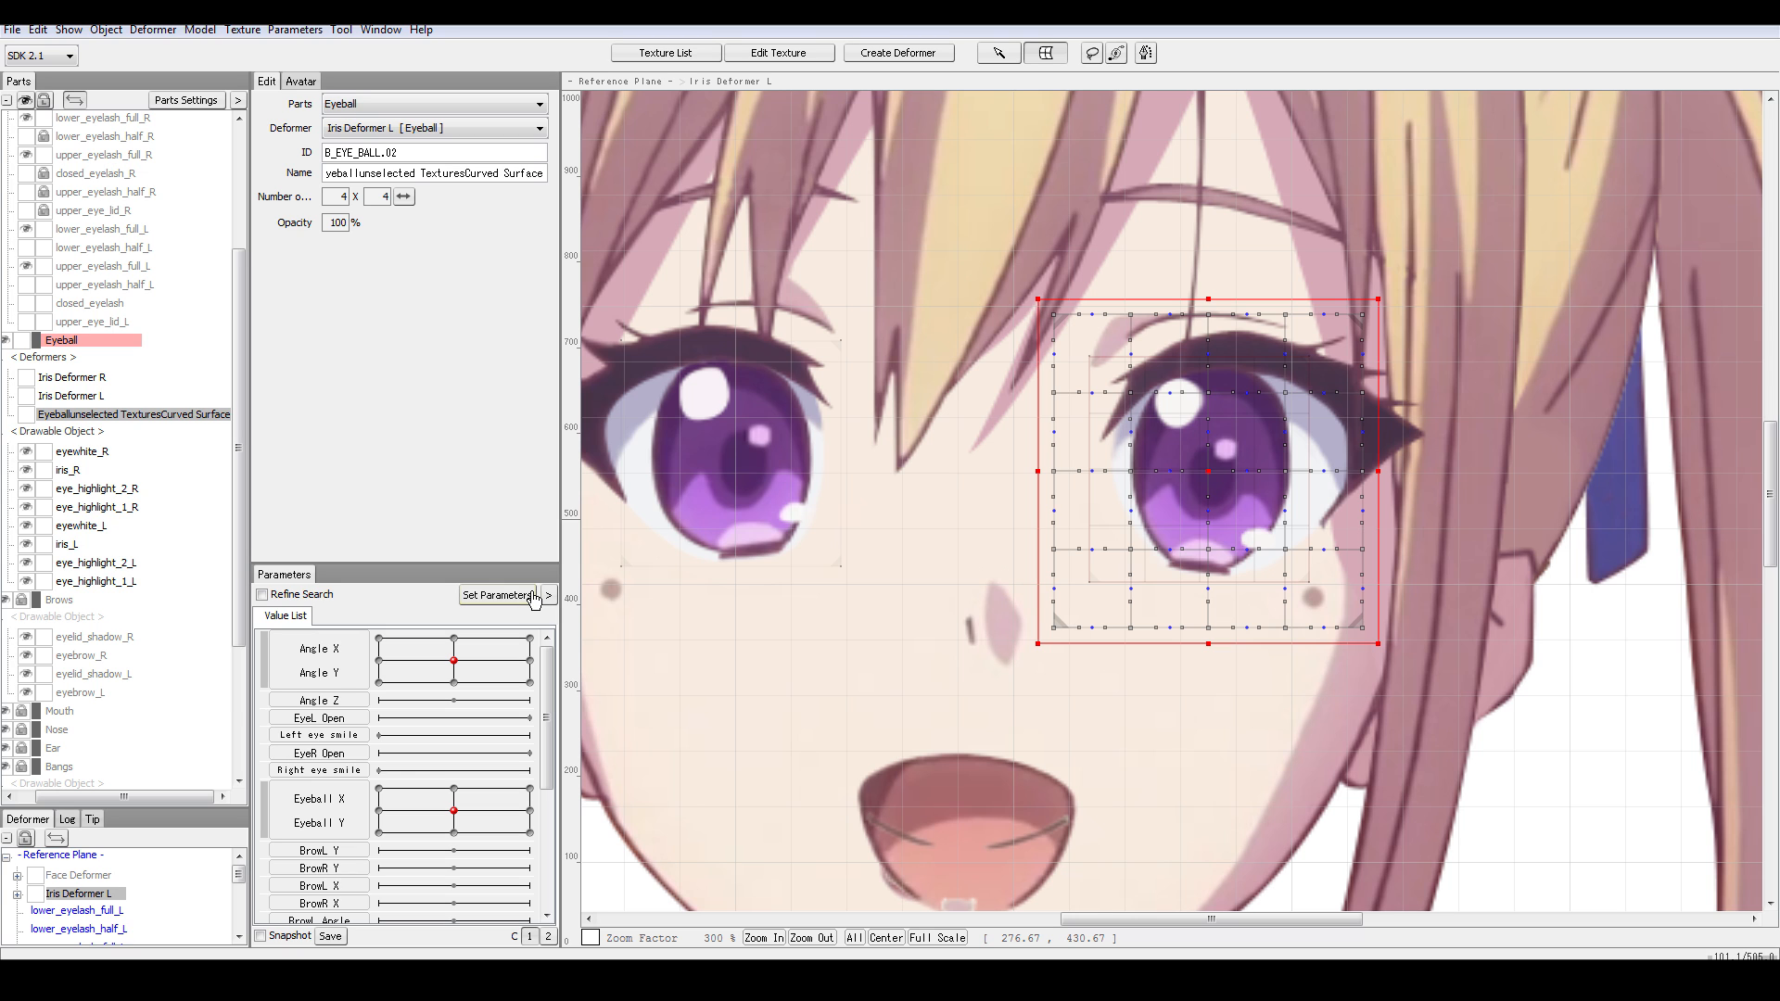
mouse_move(453, 811)
mouse_down()
mouse_move(412, 811)
mouse_move(453, 814)
mouse_up()
- Examine eye_highlight_2_L and Iris Deformer L, previewing Eyeball X at 1.00 and Eyeball Y at -1.00 before recentring both
click(111, 581)
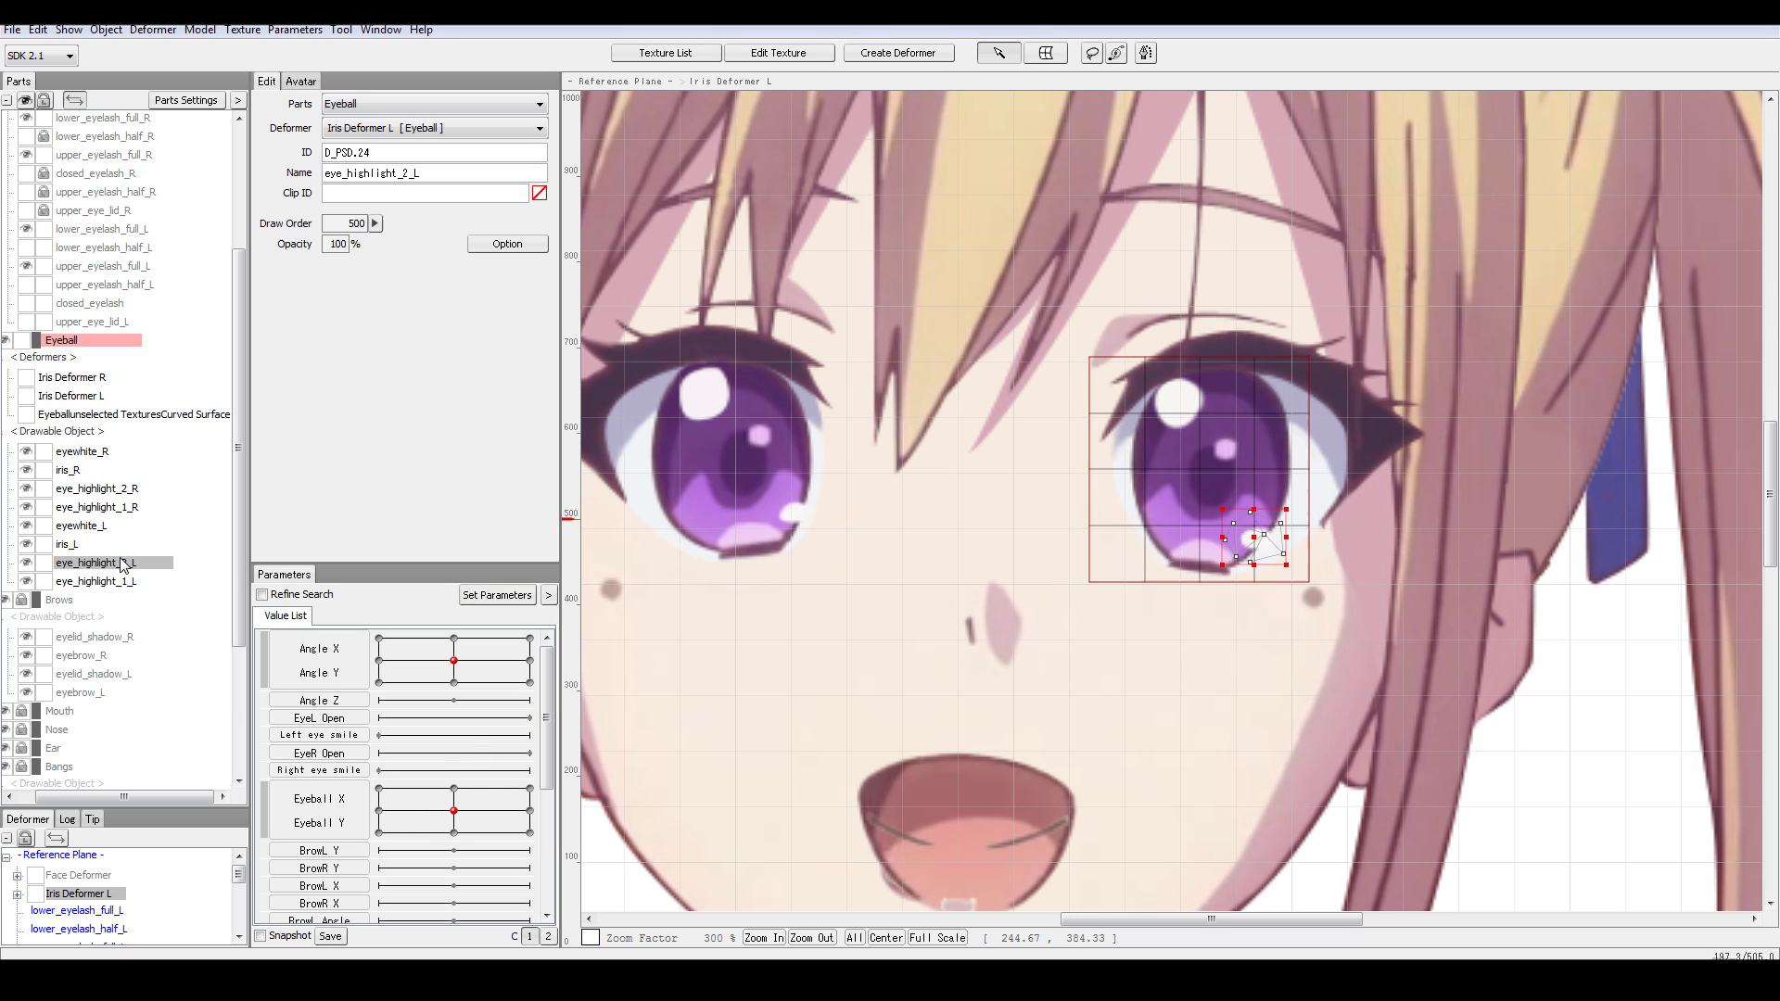
click(122, 561)
drag(453, 810, 579, 845)
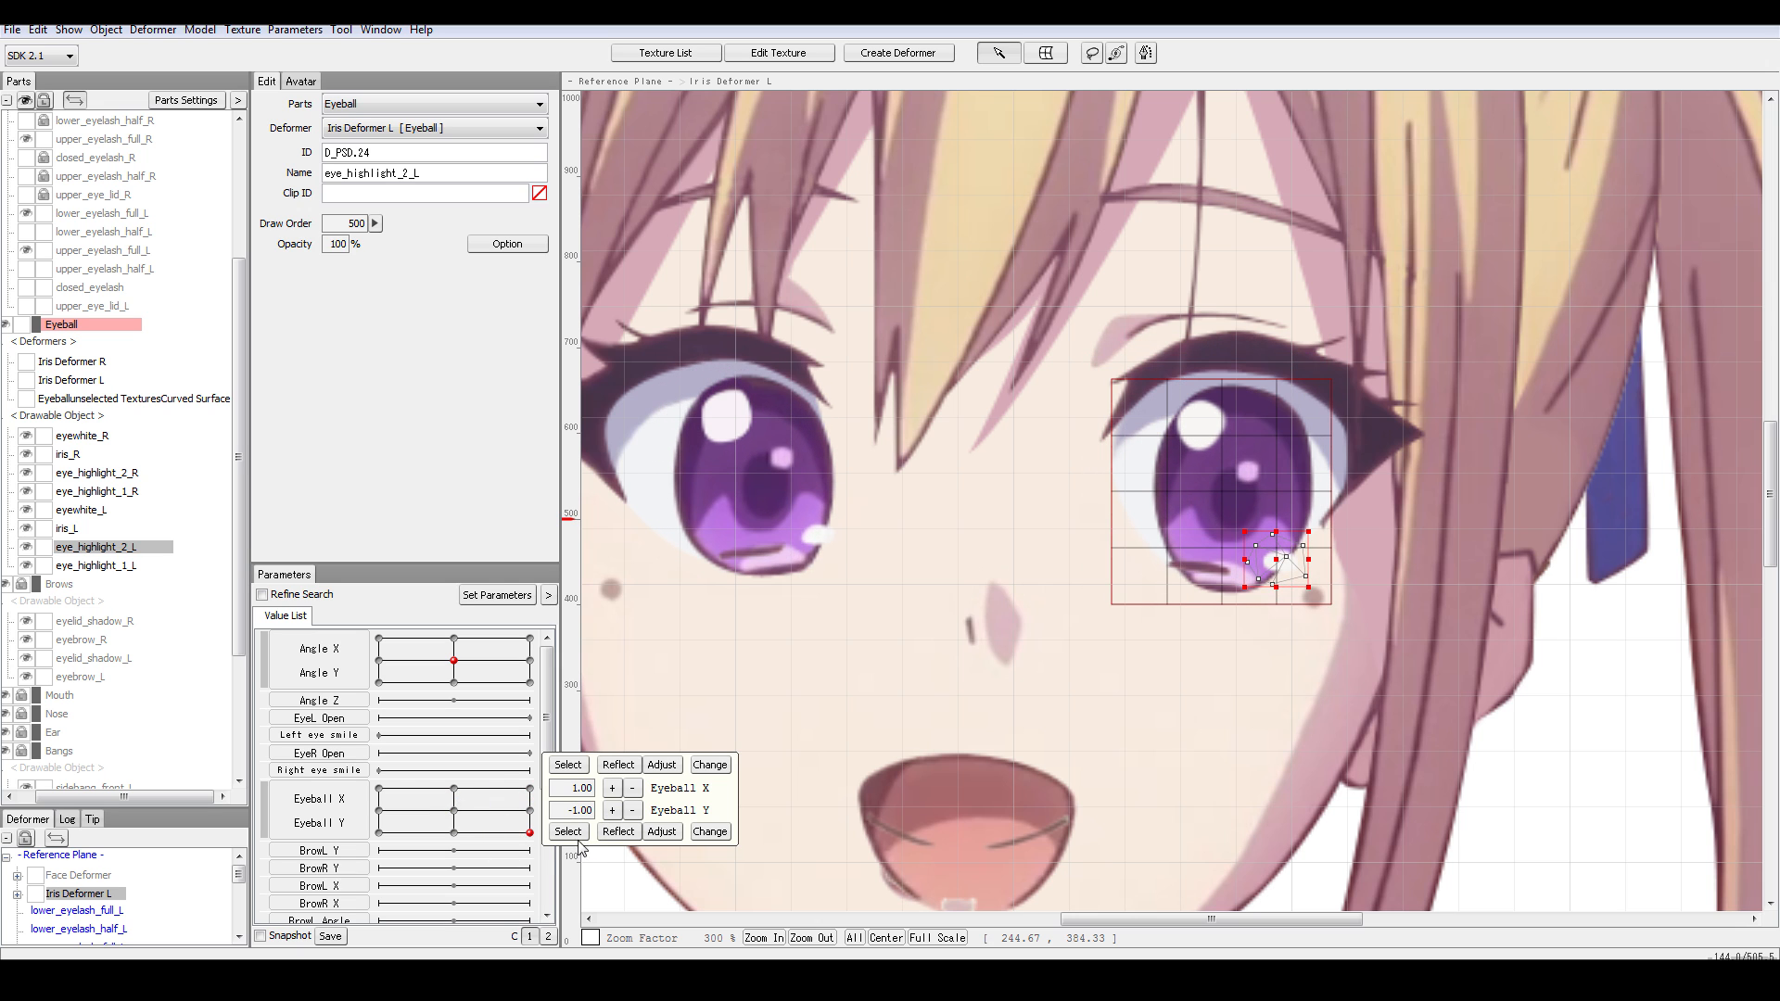
click(465, 812)
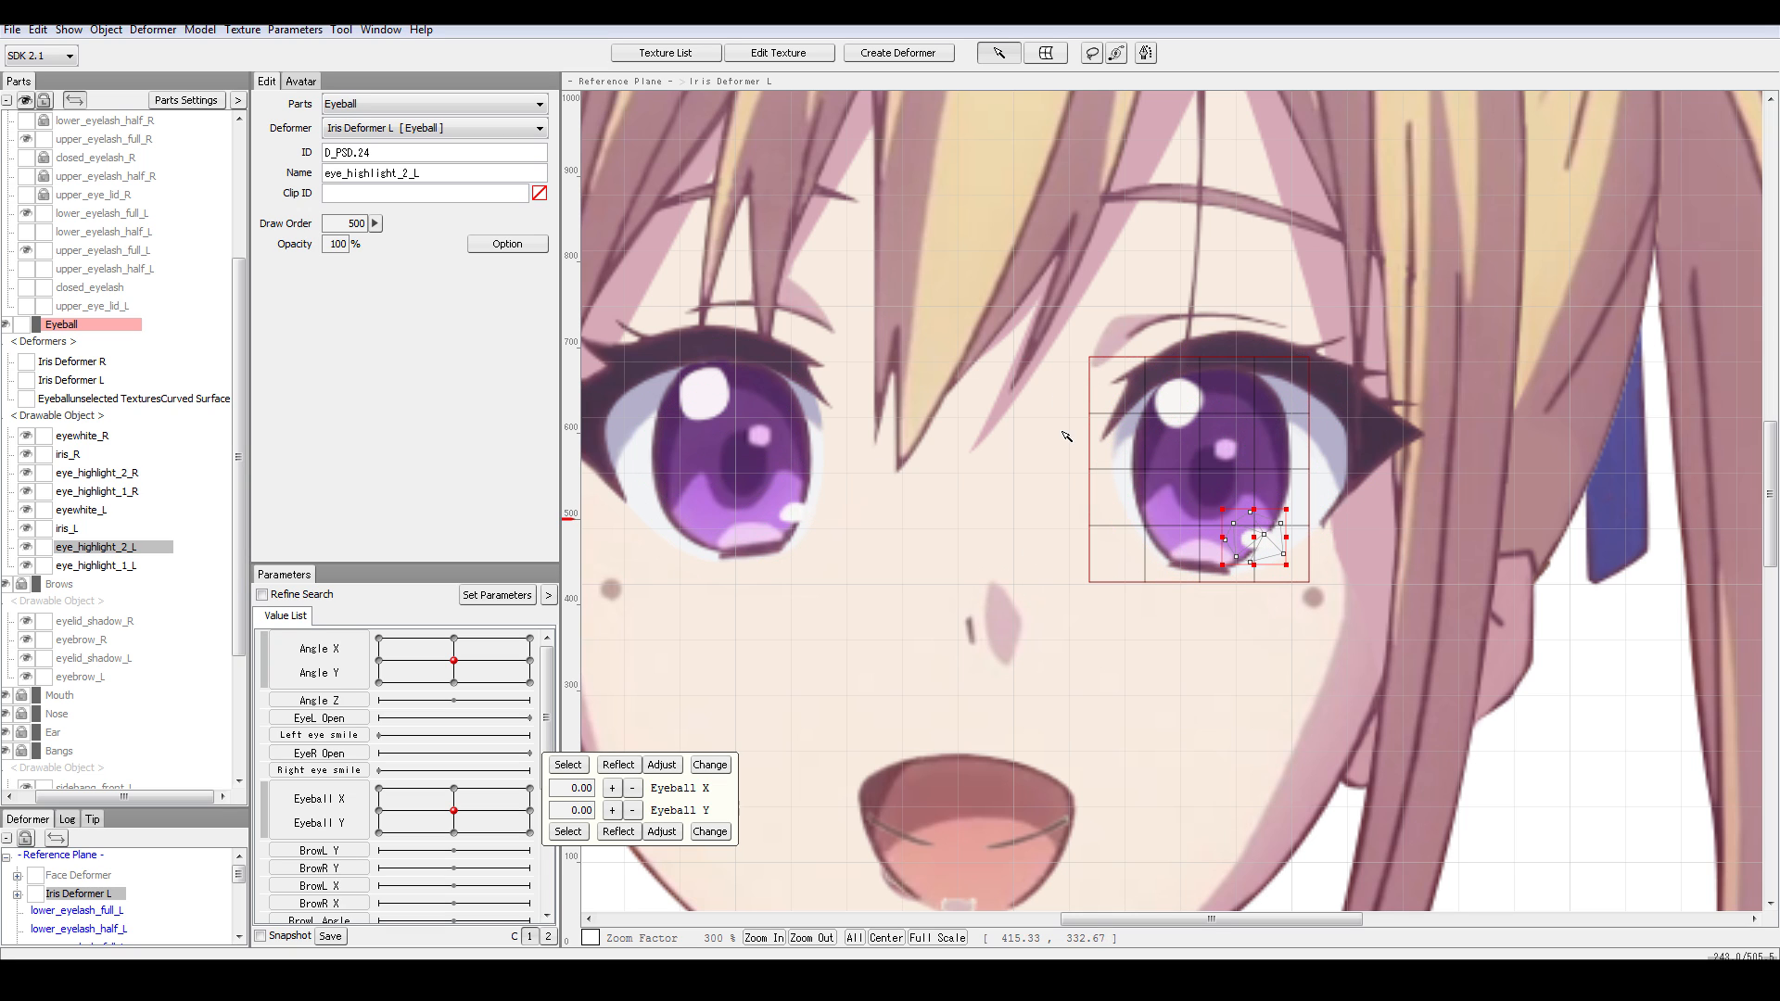
click(107, 384)
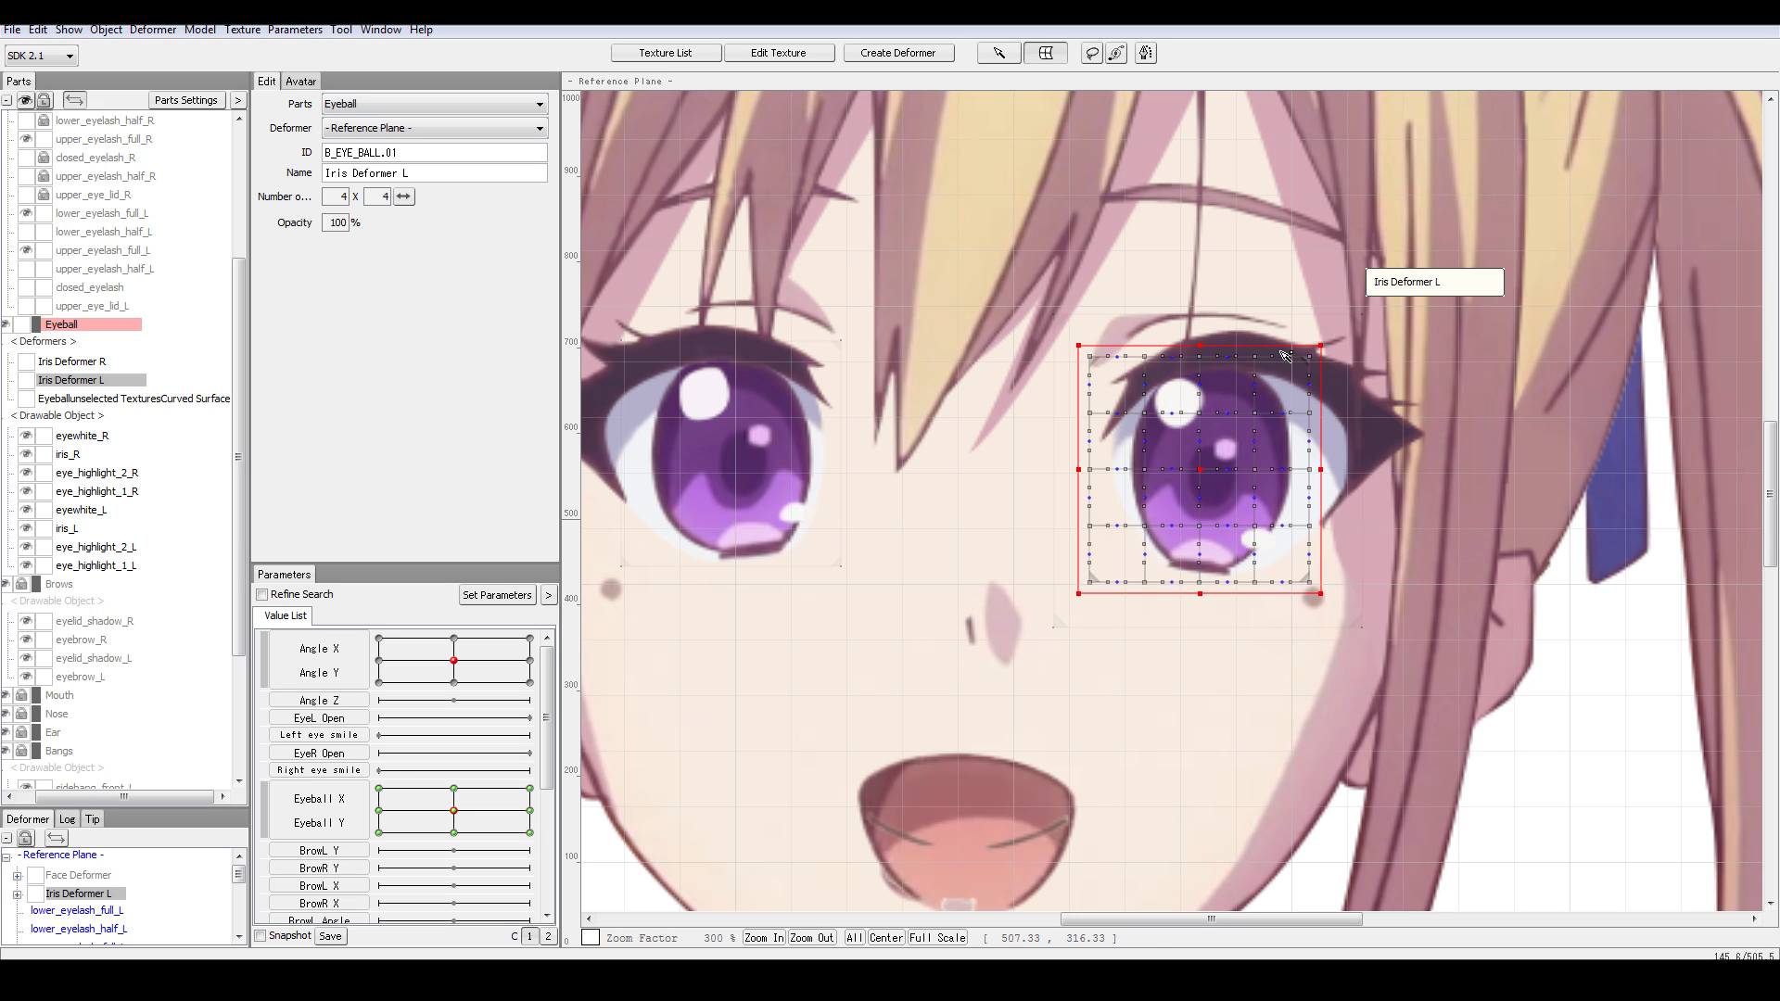
mouse_move(528, 809)
mouse_down()
mouse_move(504, 779)
mouse_move(436, 797)
mouse_move(477, 820)
mouse_move(519, 805)
mouse_move(431, 809)
mouse_move(464, 828)
mouse_move(491, 799)
mouse_move(519, 854)
mouse_move(482, 815)
mouse_move(445, 808)
mouse_move(429, 827)
mouse_move(473, 813)
mouse_move(431, 836)
mouse_move(549, 839)
mouse_move(524, 802)
mouse_move(451, 825)
mouse_move(484, 826)
mouse_move(454, 813)
mouse_up()
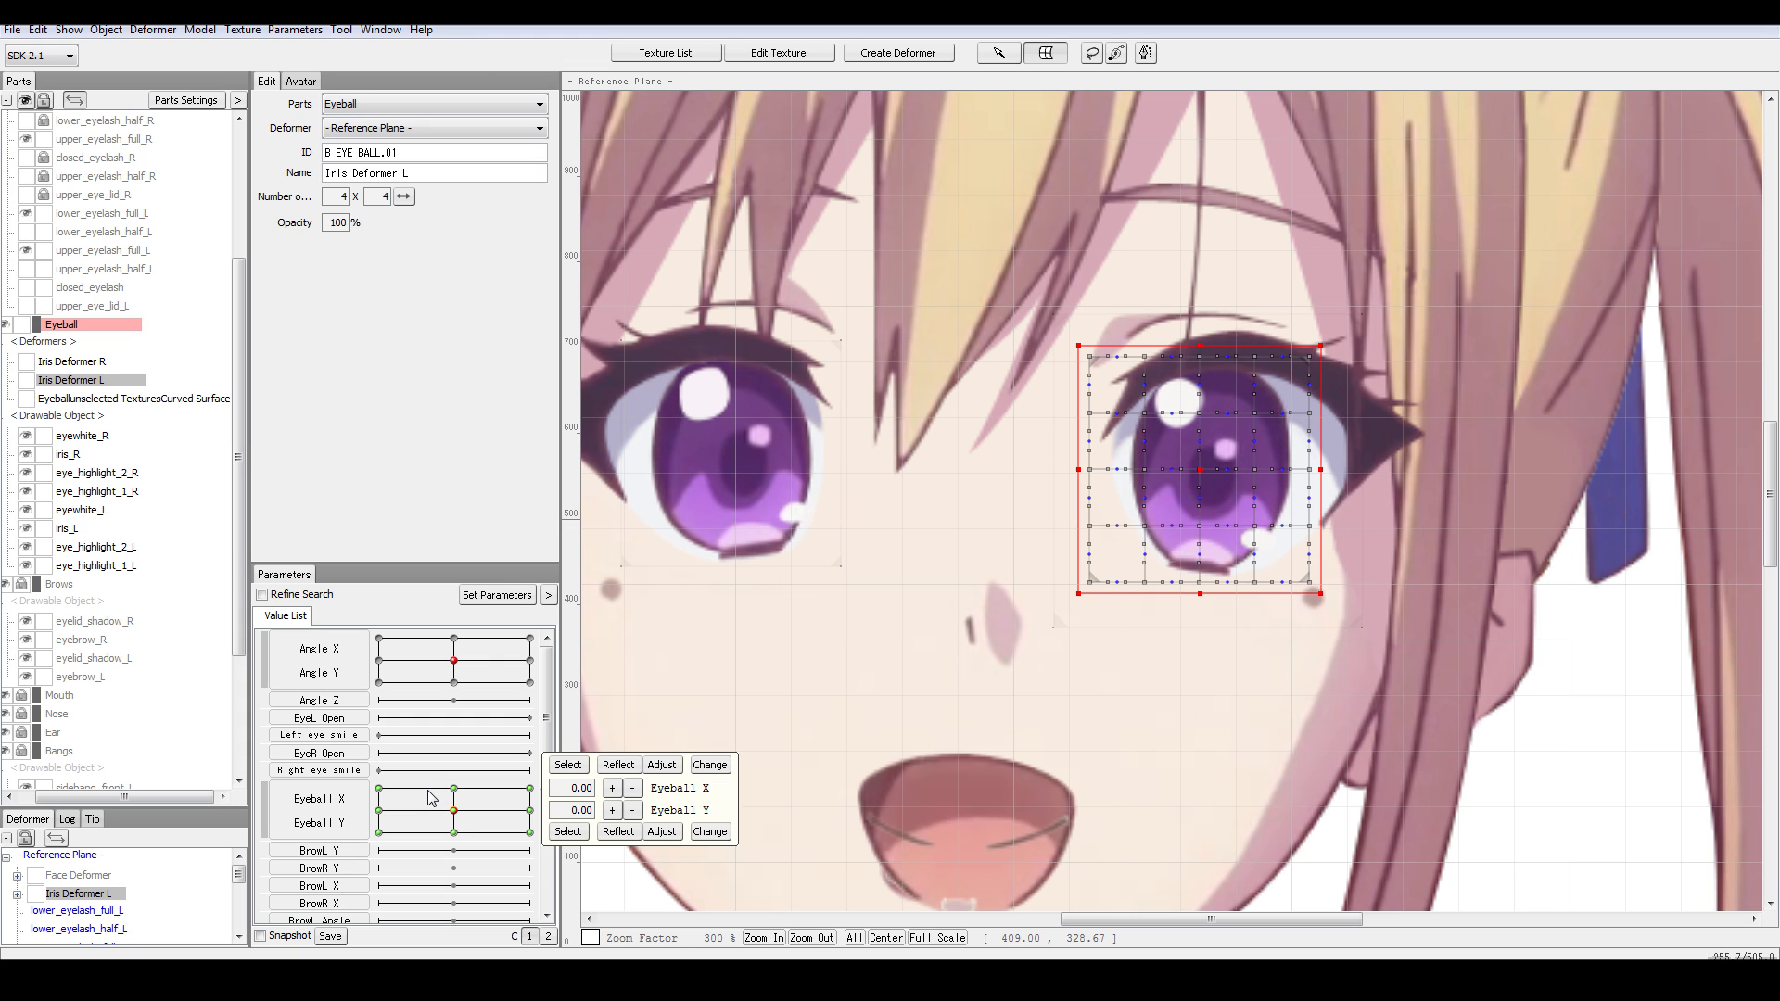
- Delete the extra curved surface deformer from the Eyeball part and check the Angle and Eyeball parameters at centre
click(146, 400)
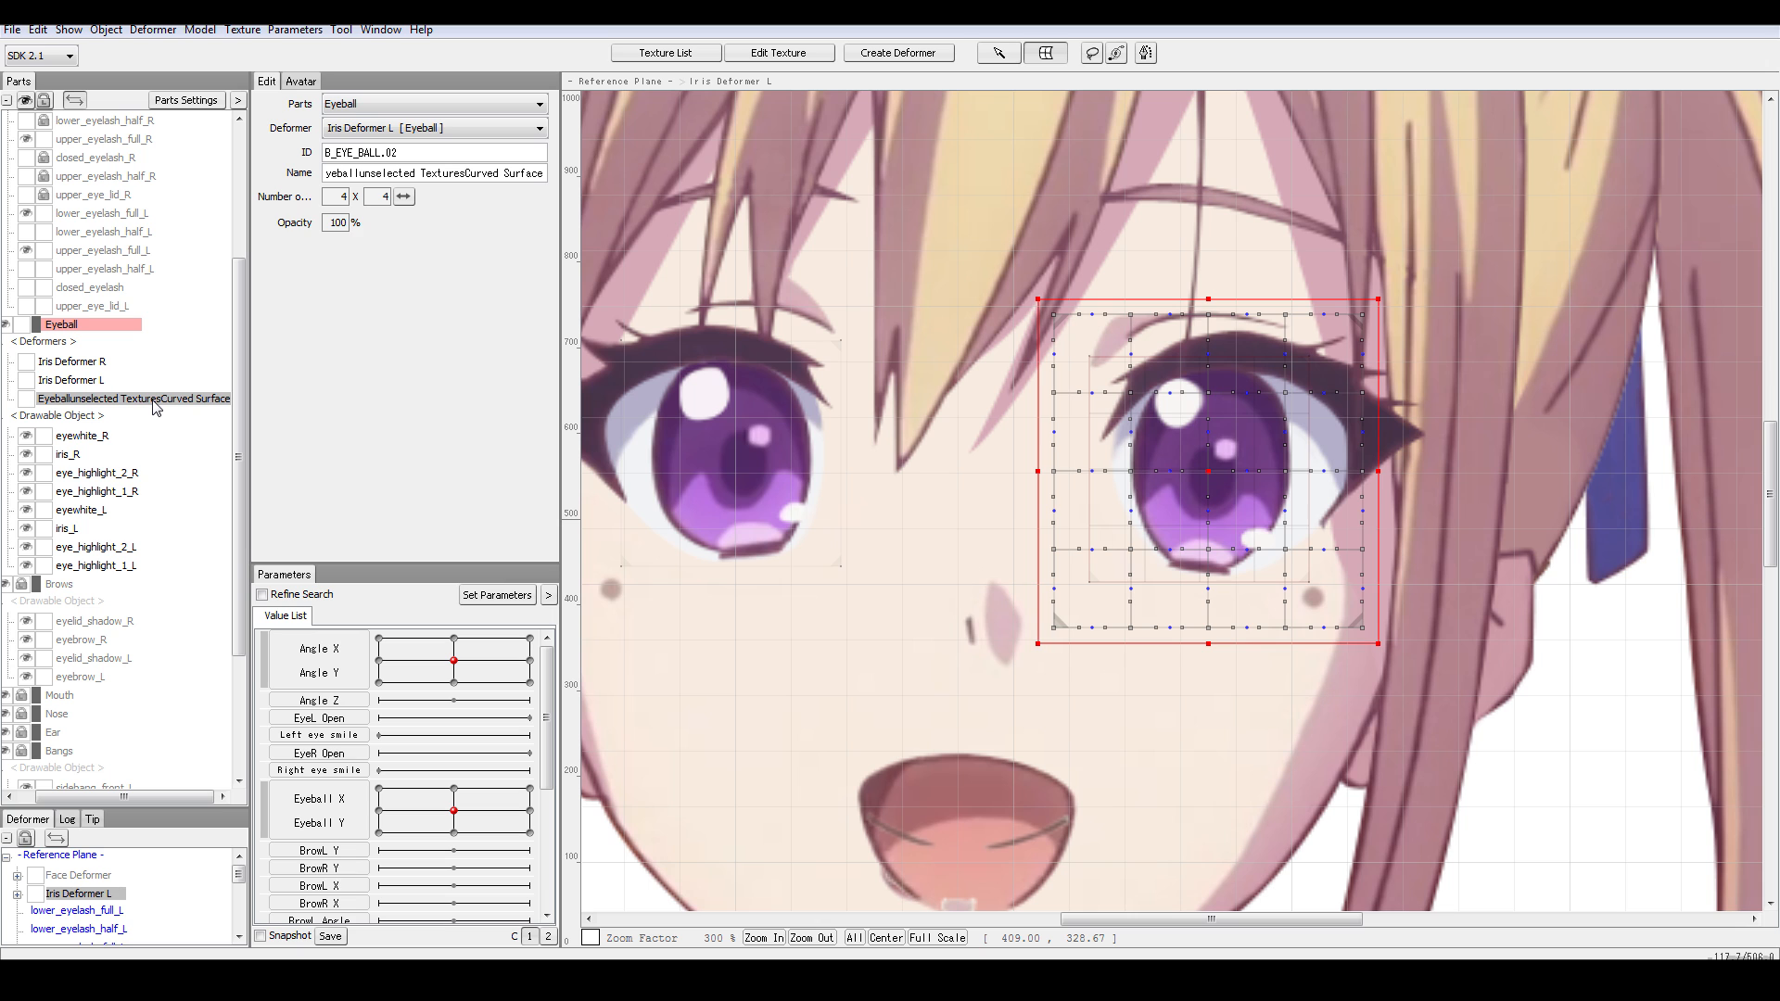
key(Delete)
mouse_move(487, 662)
mouse_down()
mouse_move(503, 642)
mouse_move(453, 659)
mouse_up()
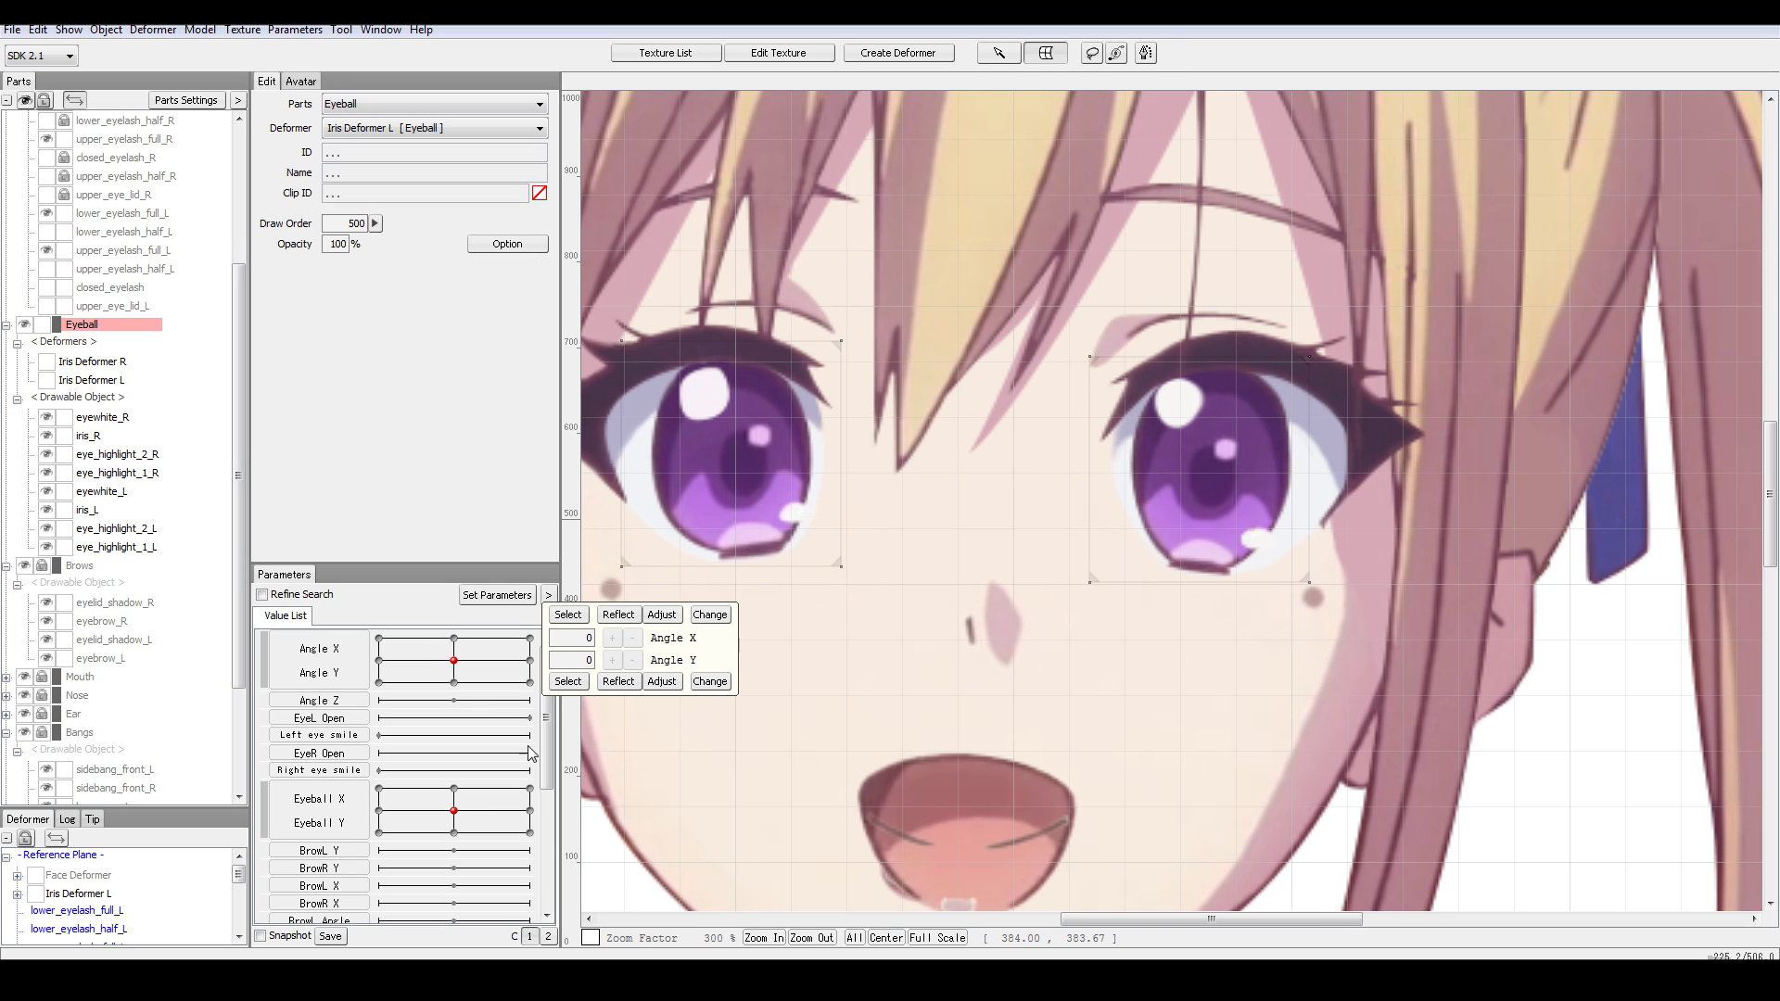
drag(470, 795, 455, 815)
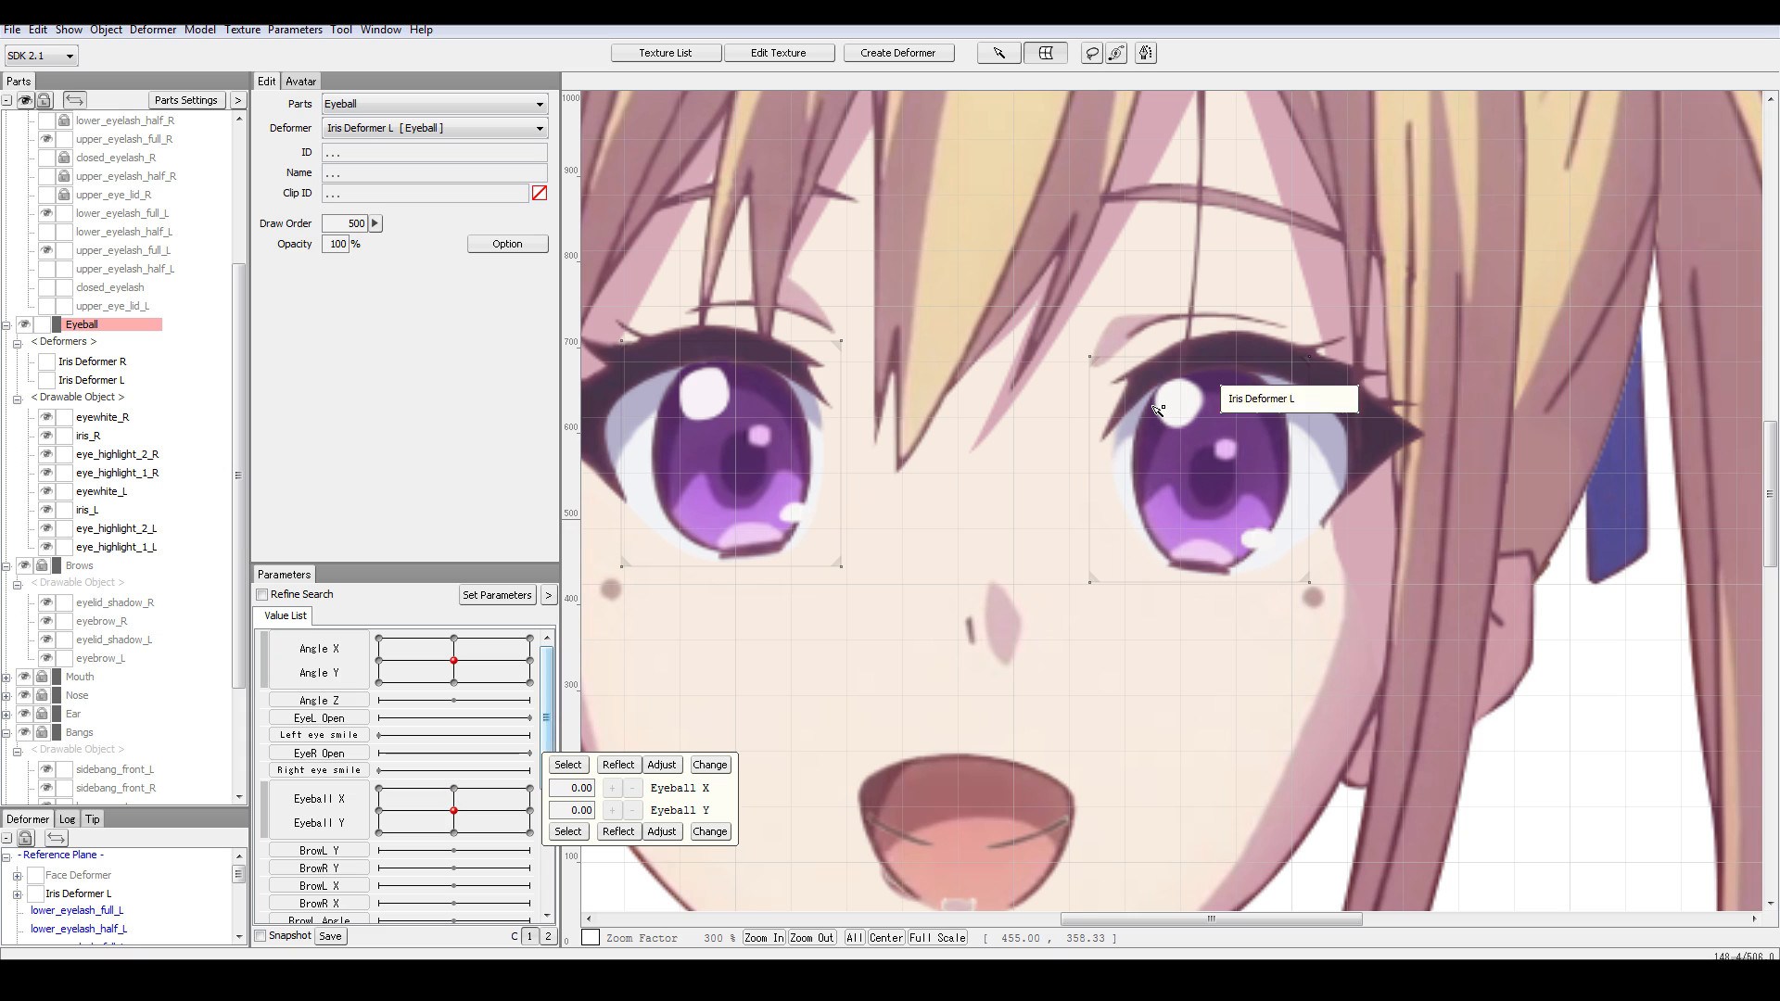
- Assign Iris Deformer L to Face Deformer [Face] as its parent deformer and check Eyeball X and Eyeball Y at centre
click(1149, 296)
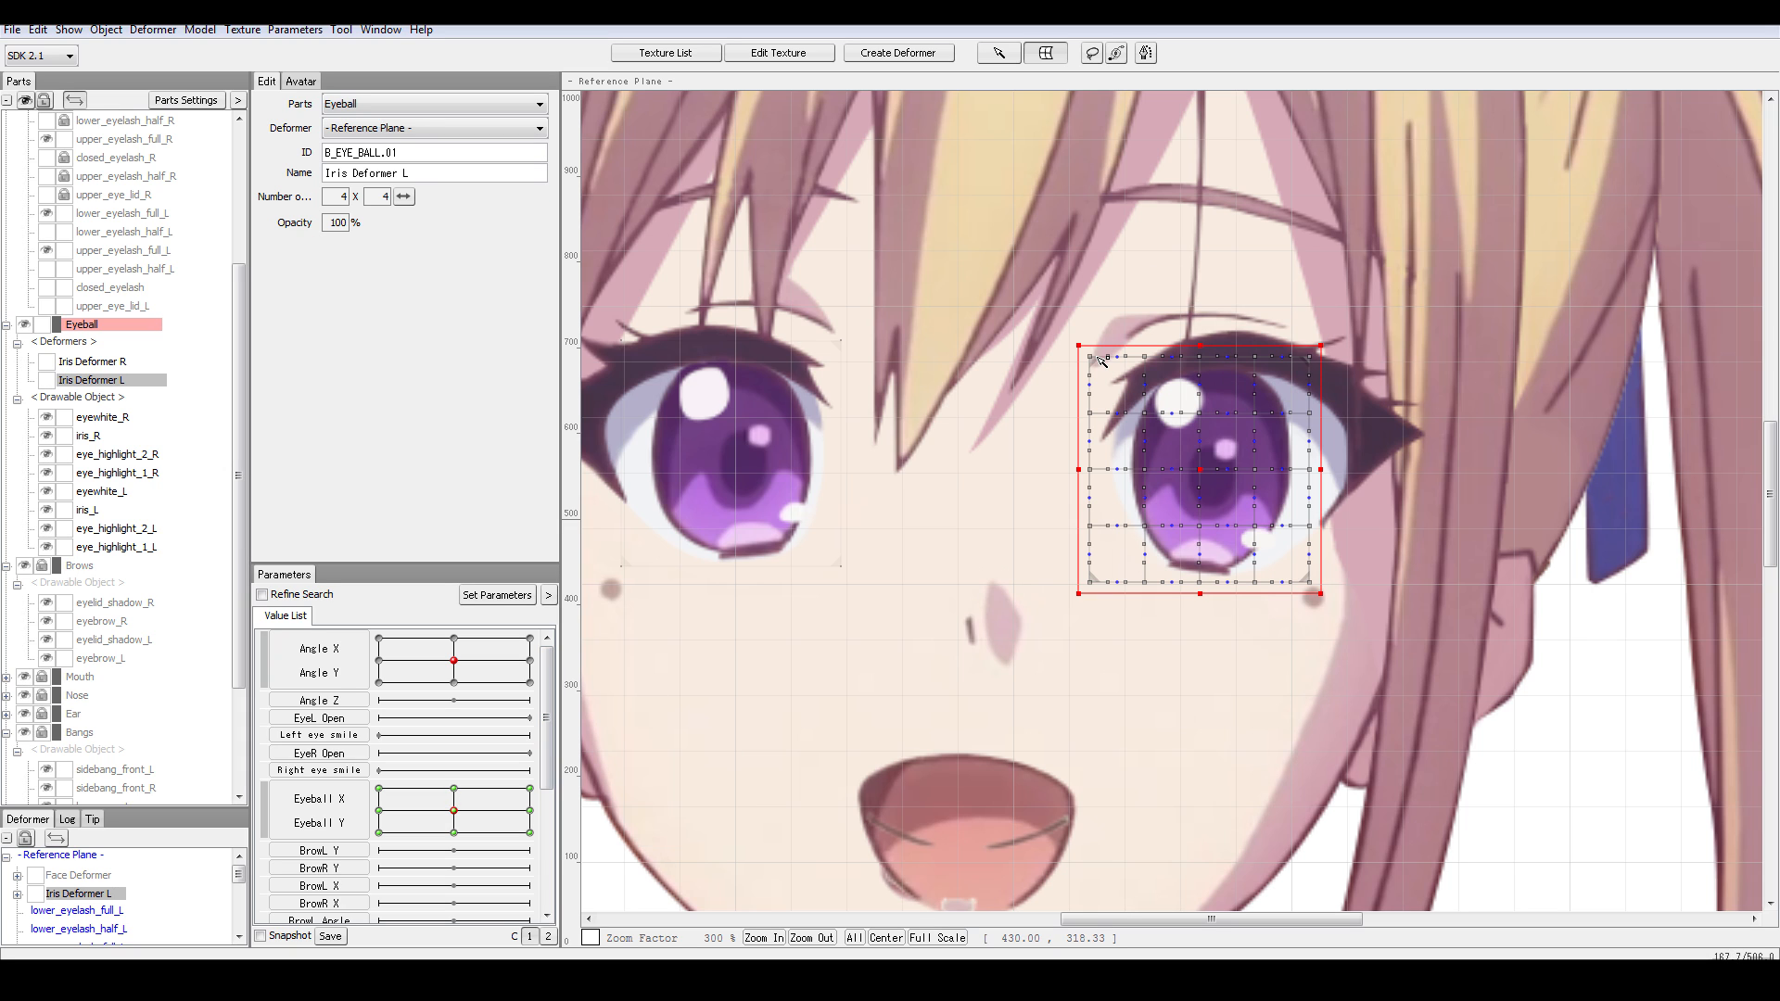
click(383, 128)
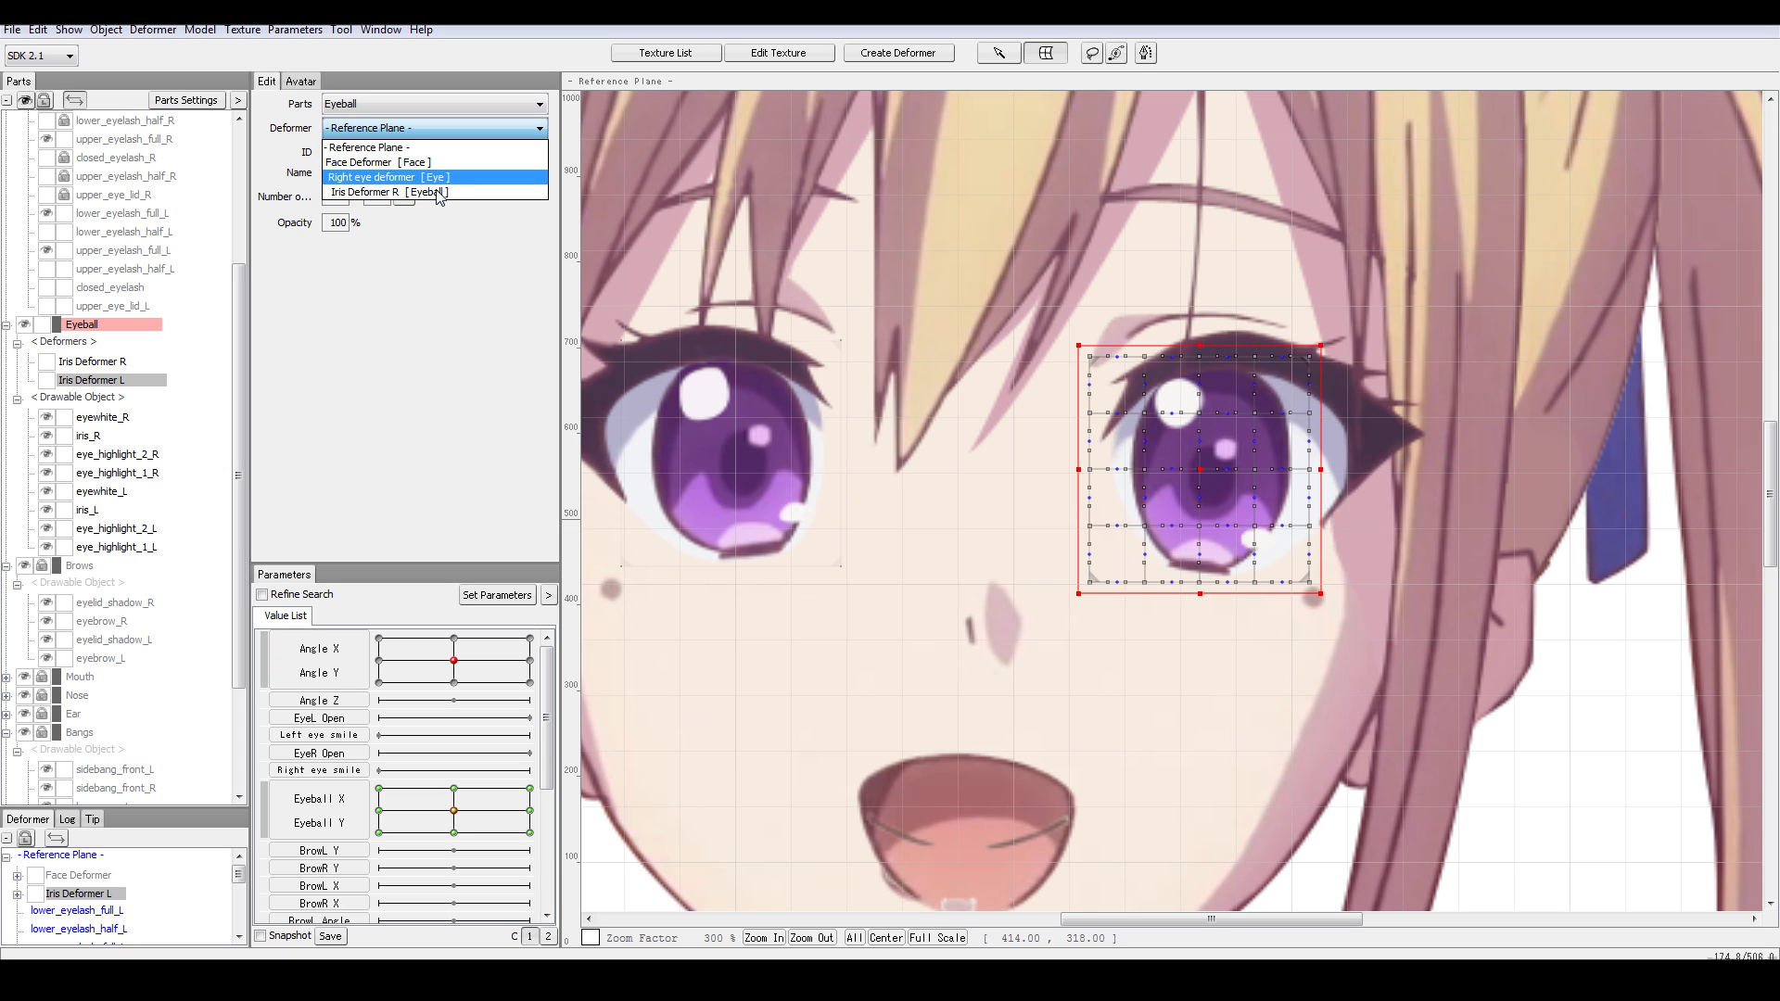
click(306, 417)
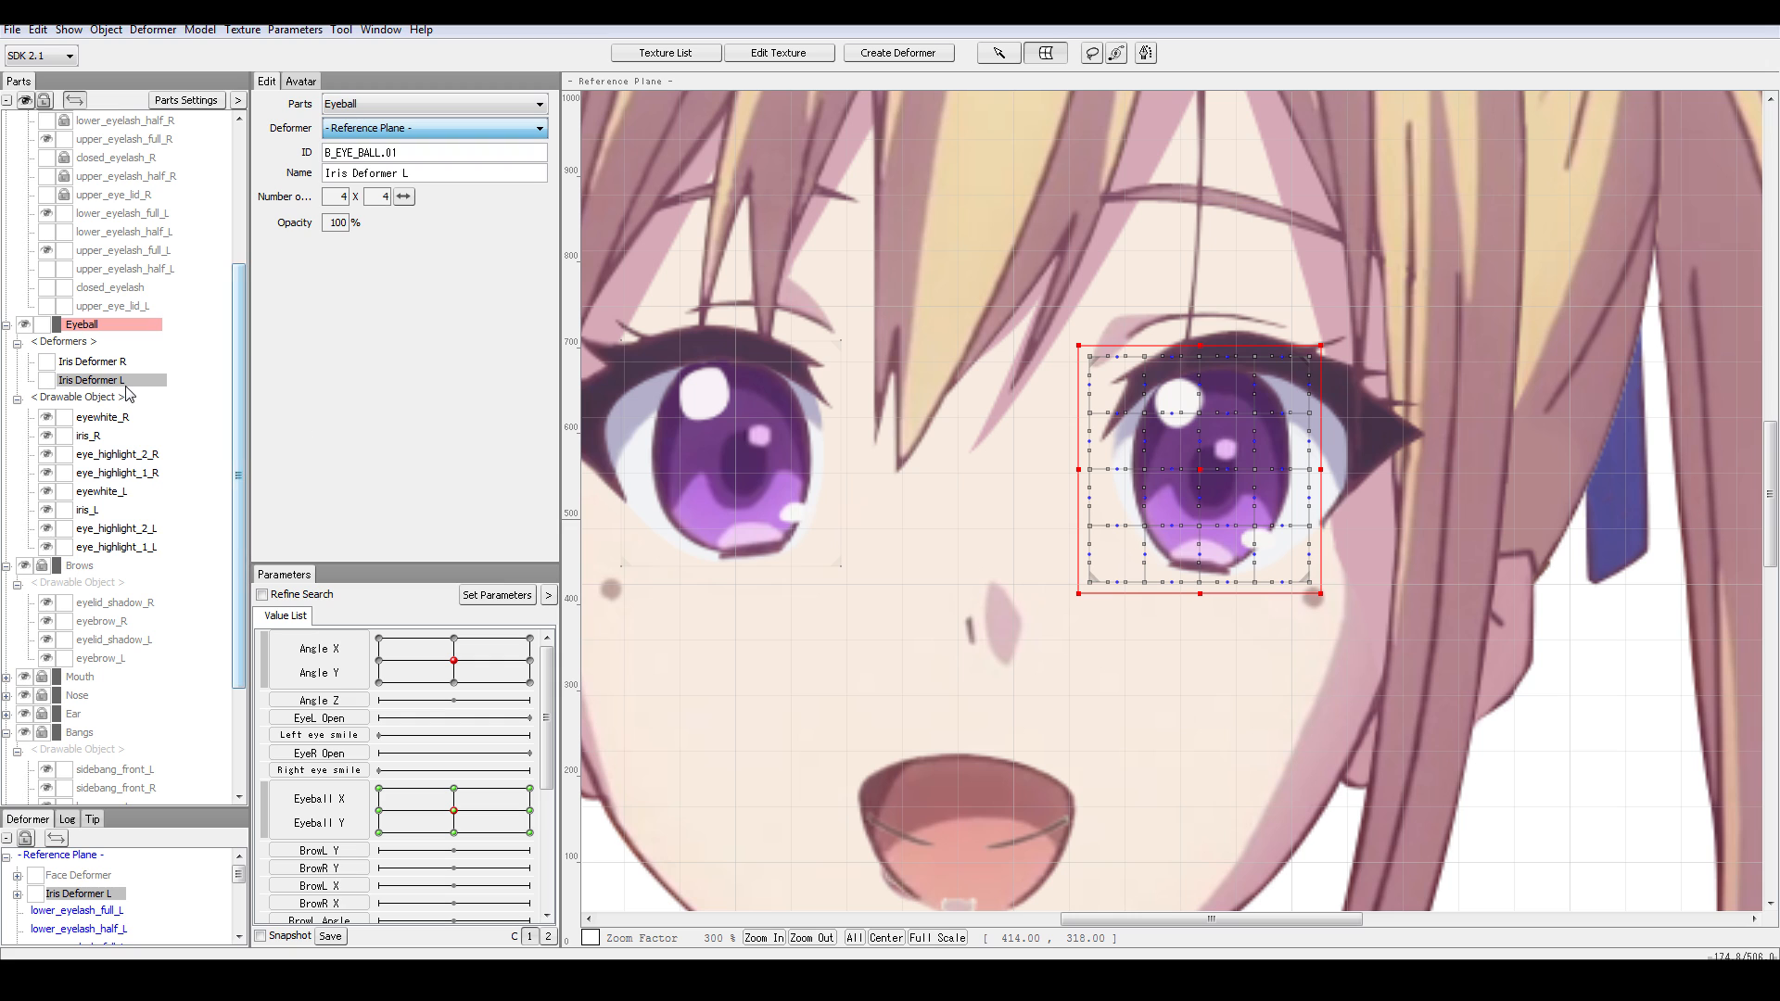
click(404, 135)
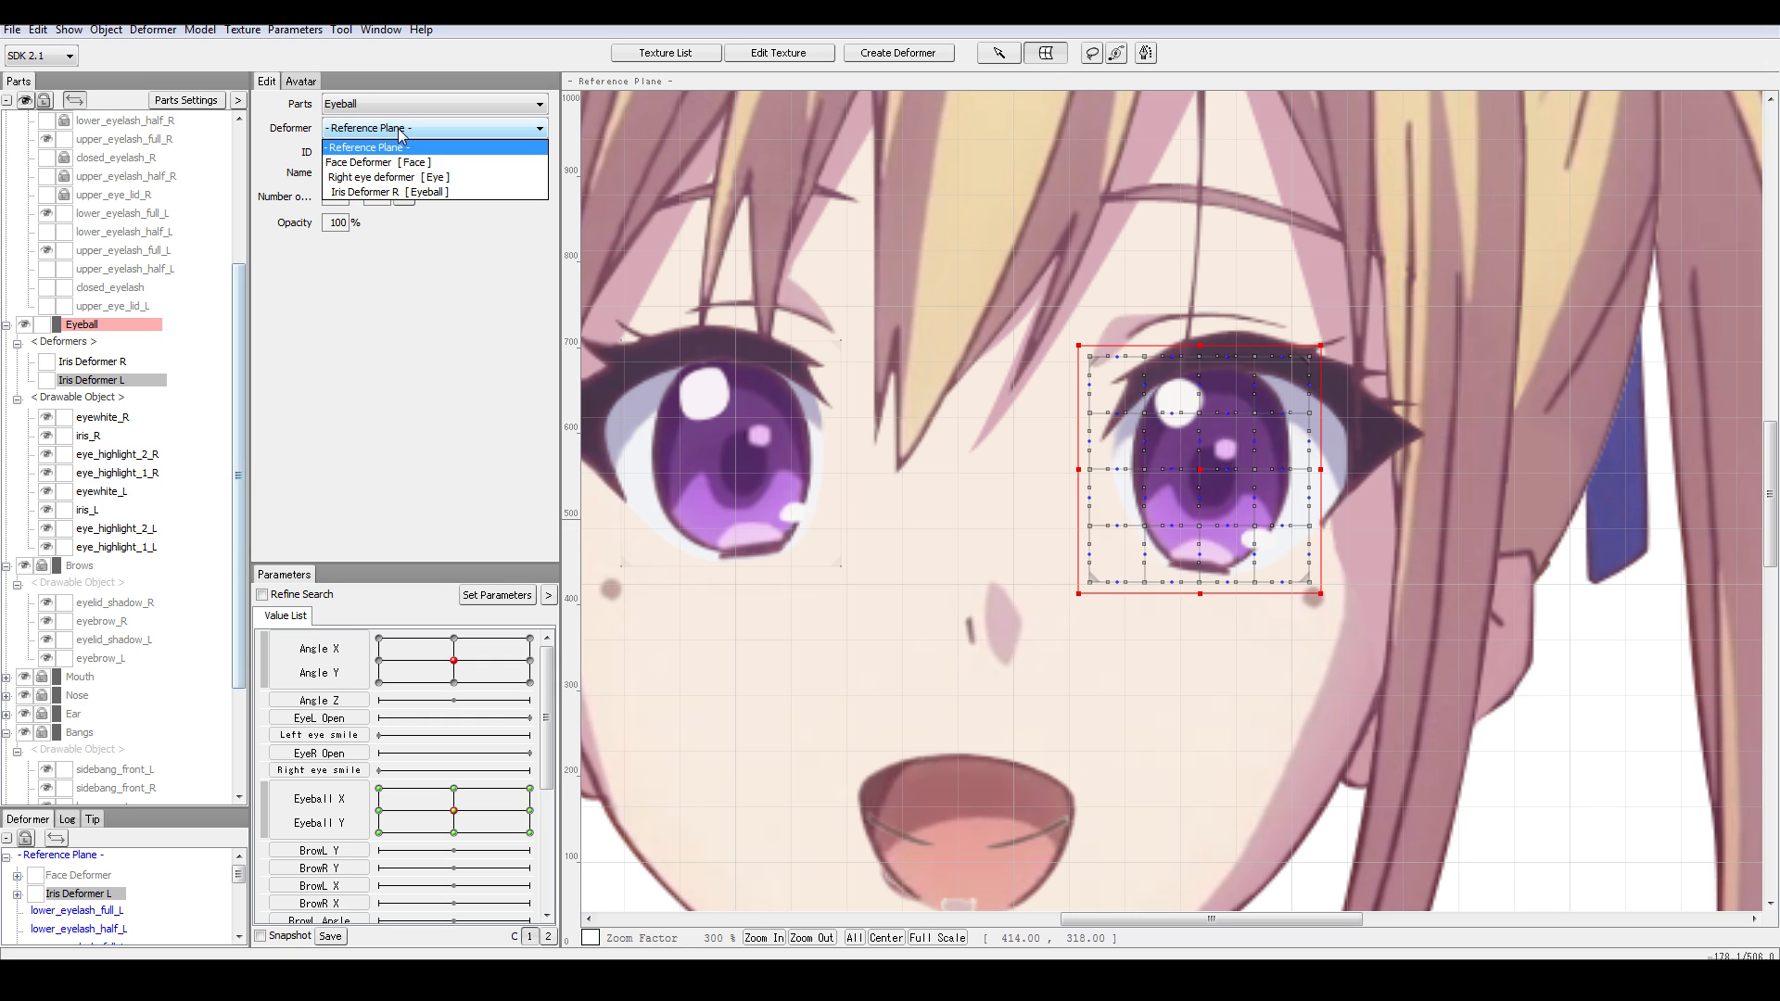
click(414, 160)
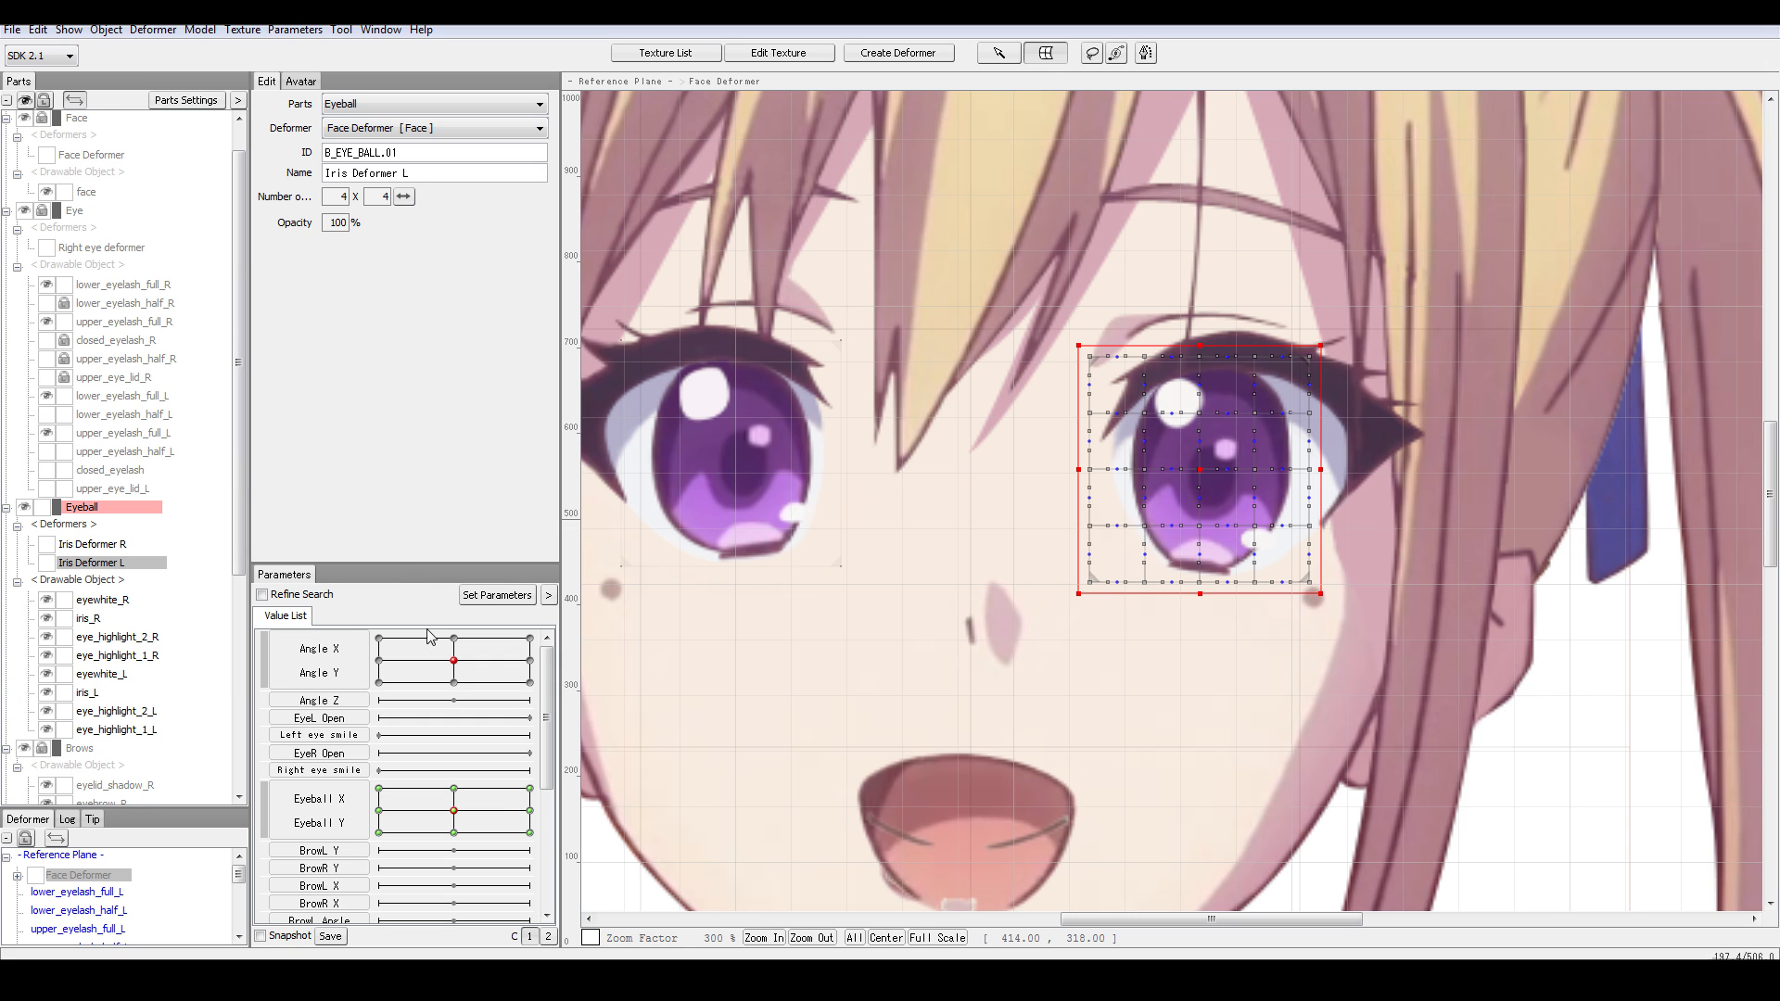
drag(467, 814, 454, 811)
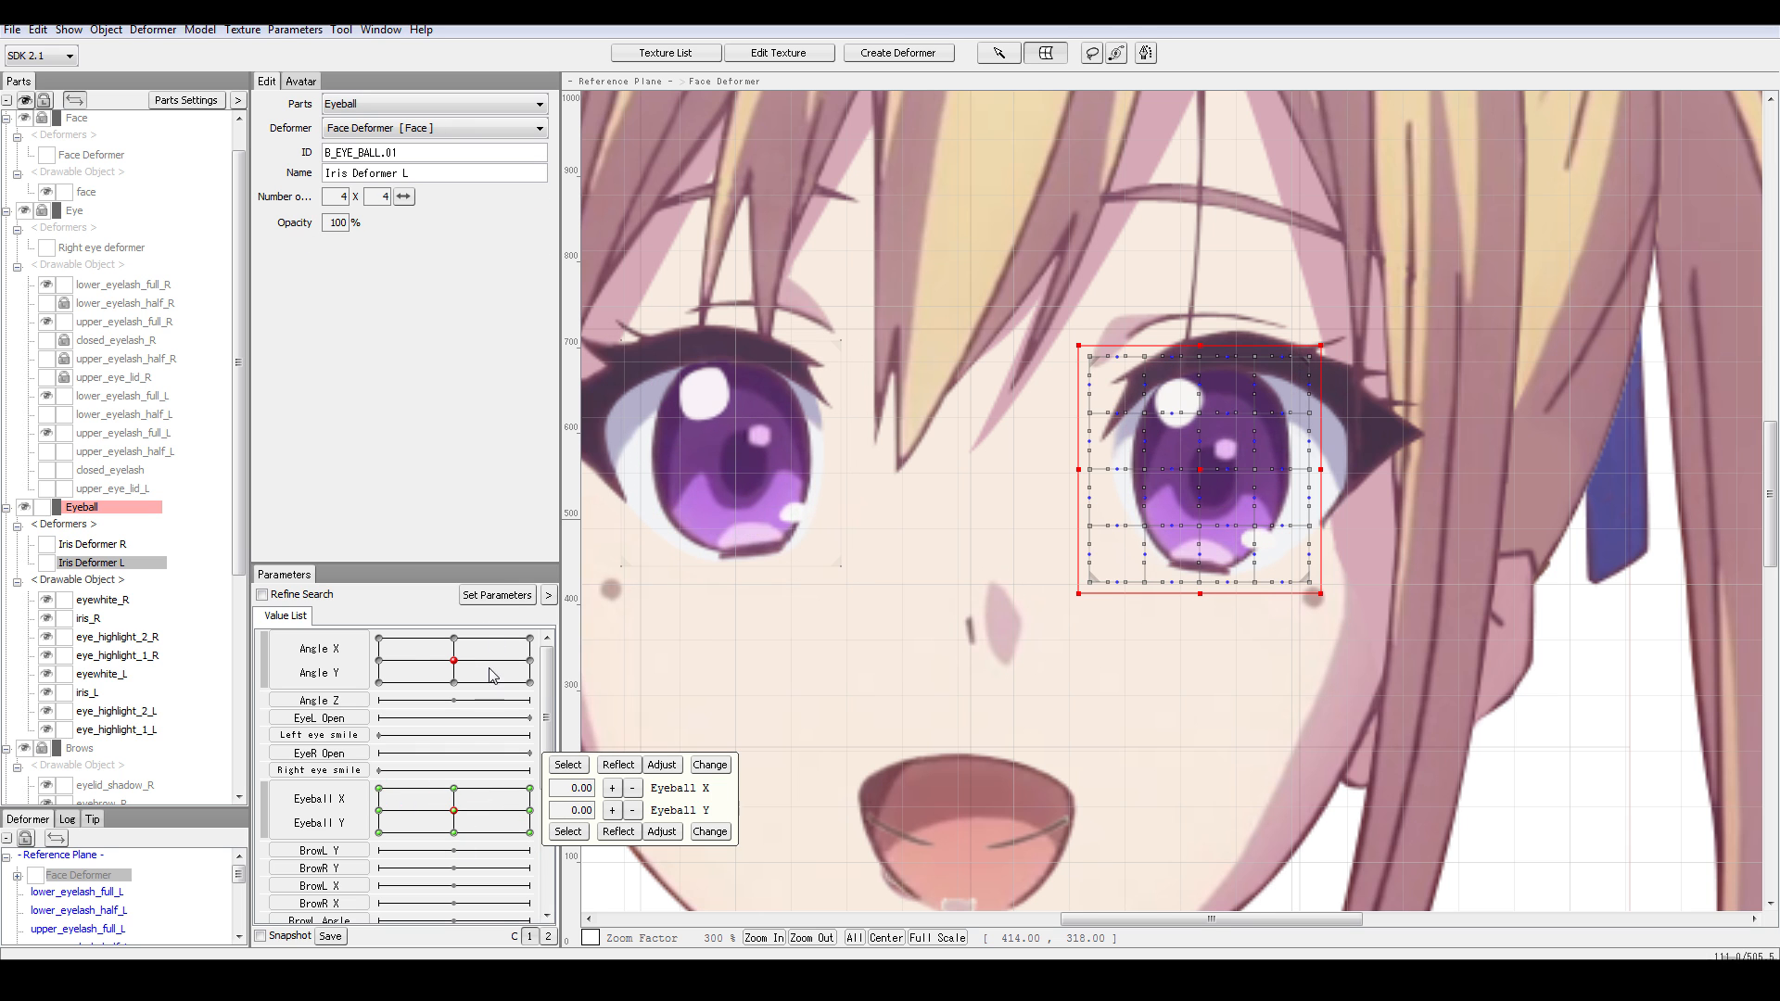
mouse_move(499, 664)
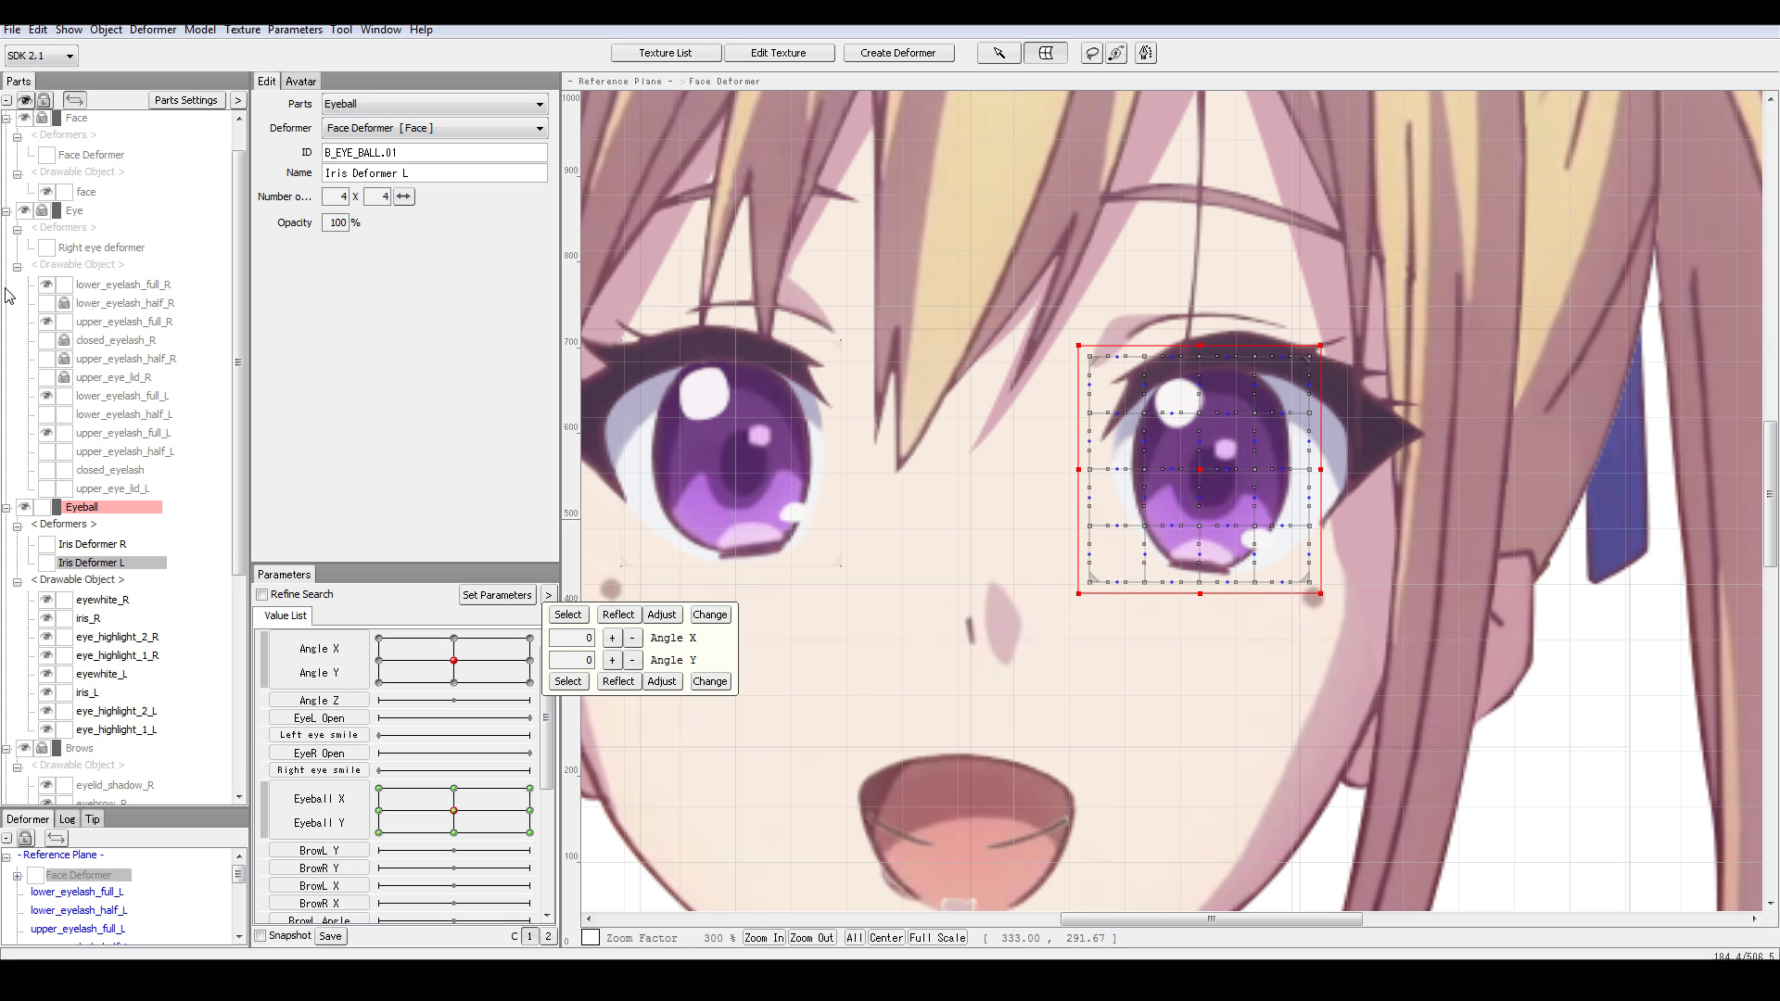
- Examine which deformers the right and left eyelash objects in the Eye part belong to
click(150, 320)
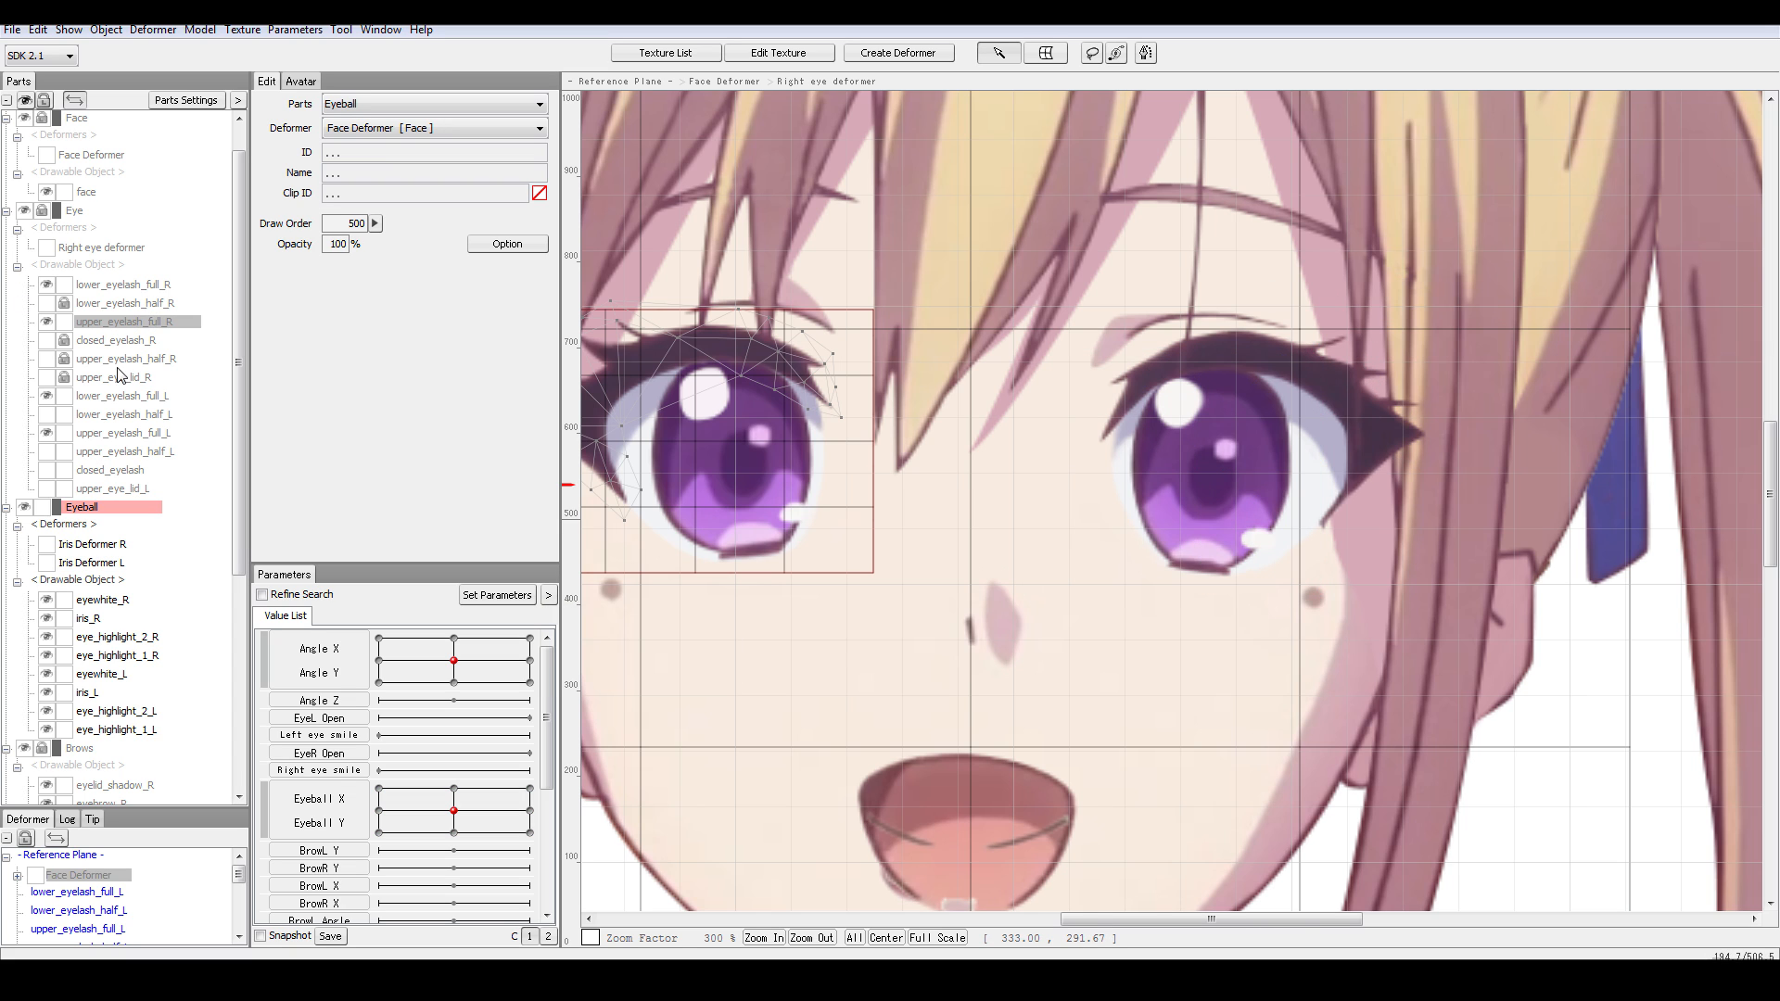
click(135, 417)
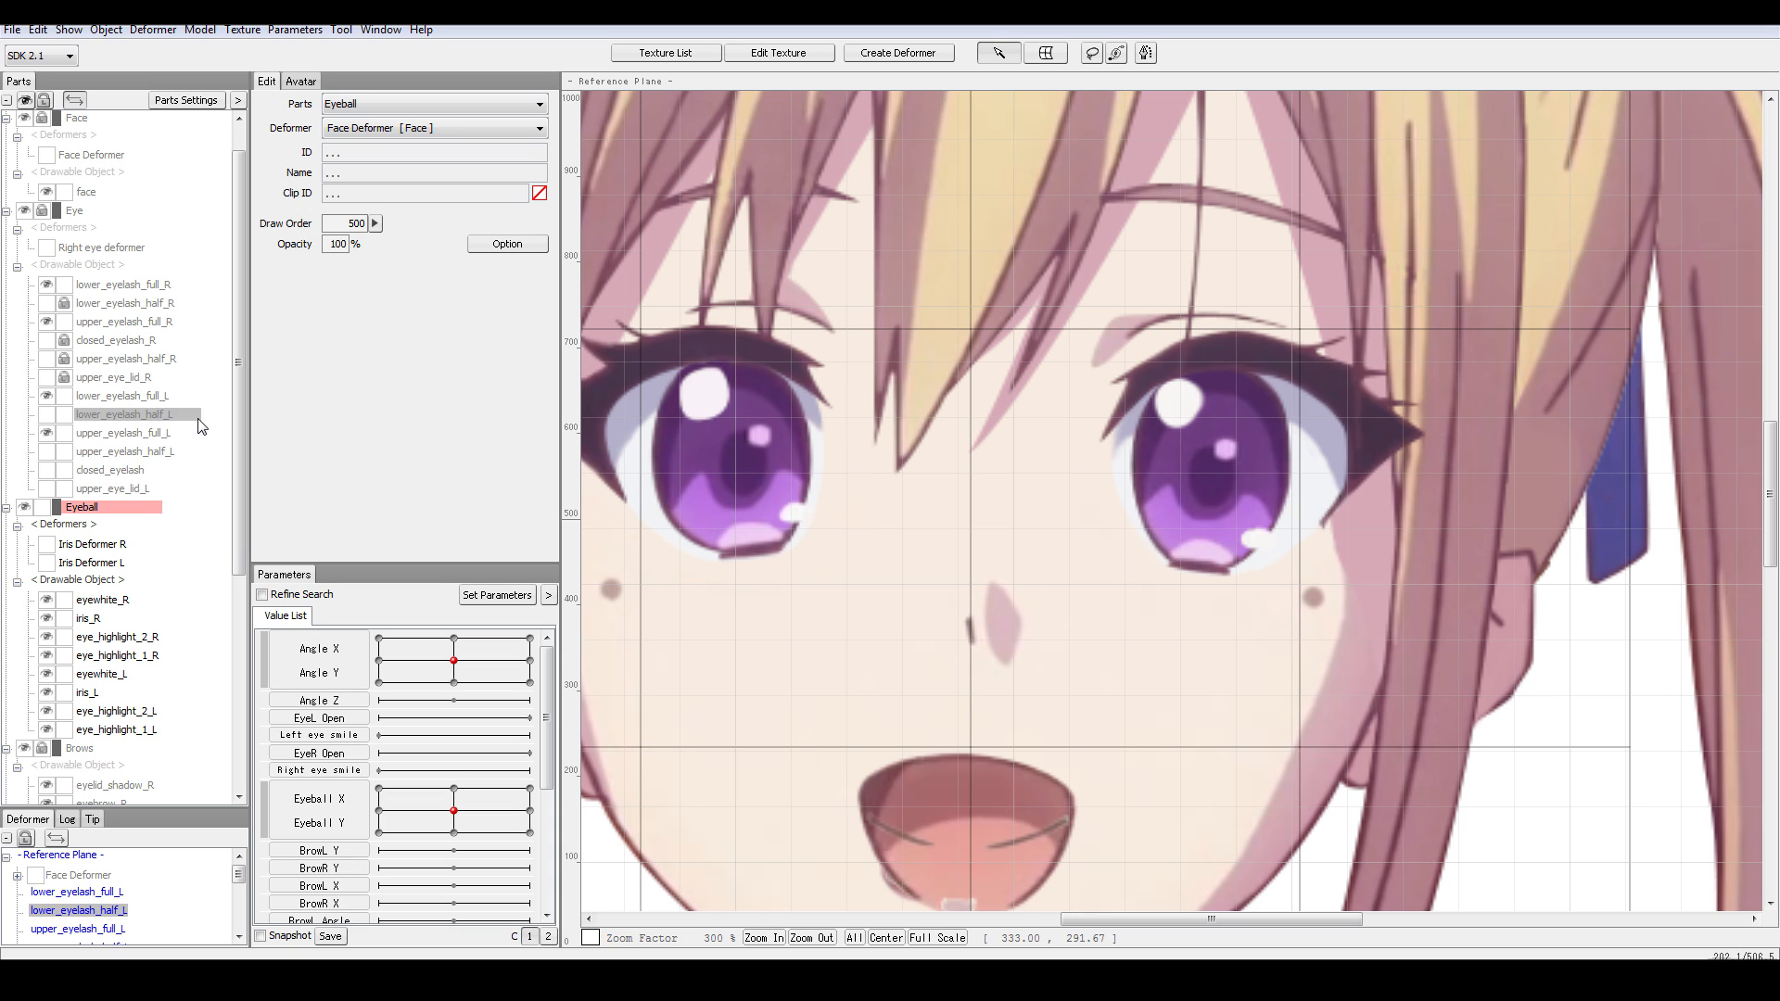
click(116, 469)
click(128, 397)
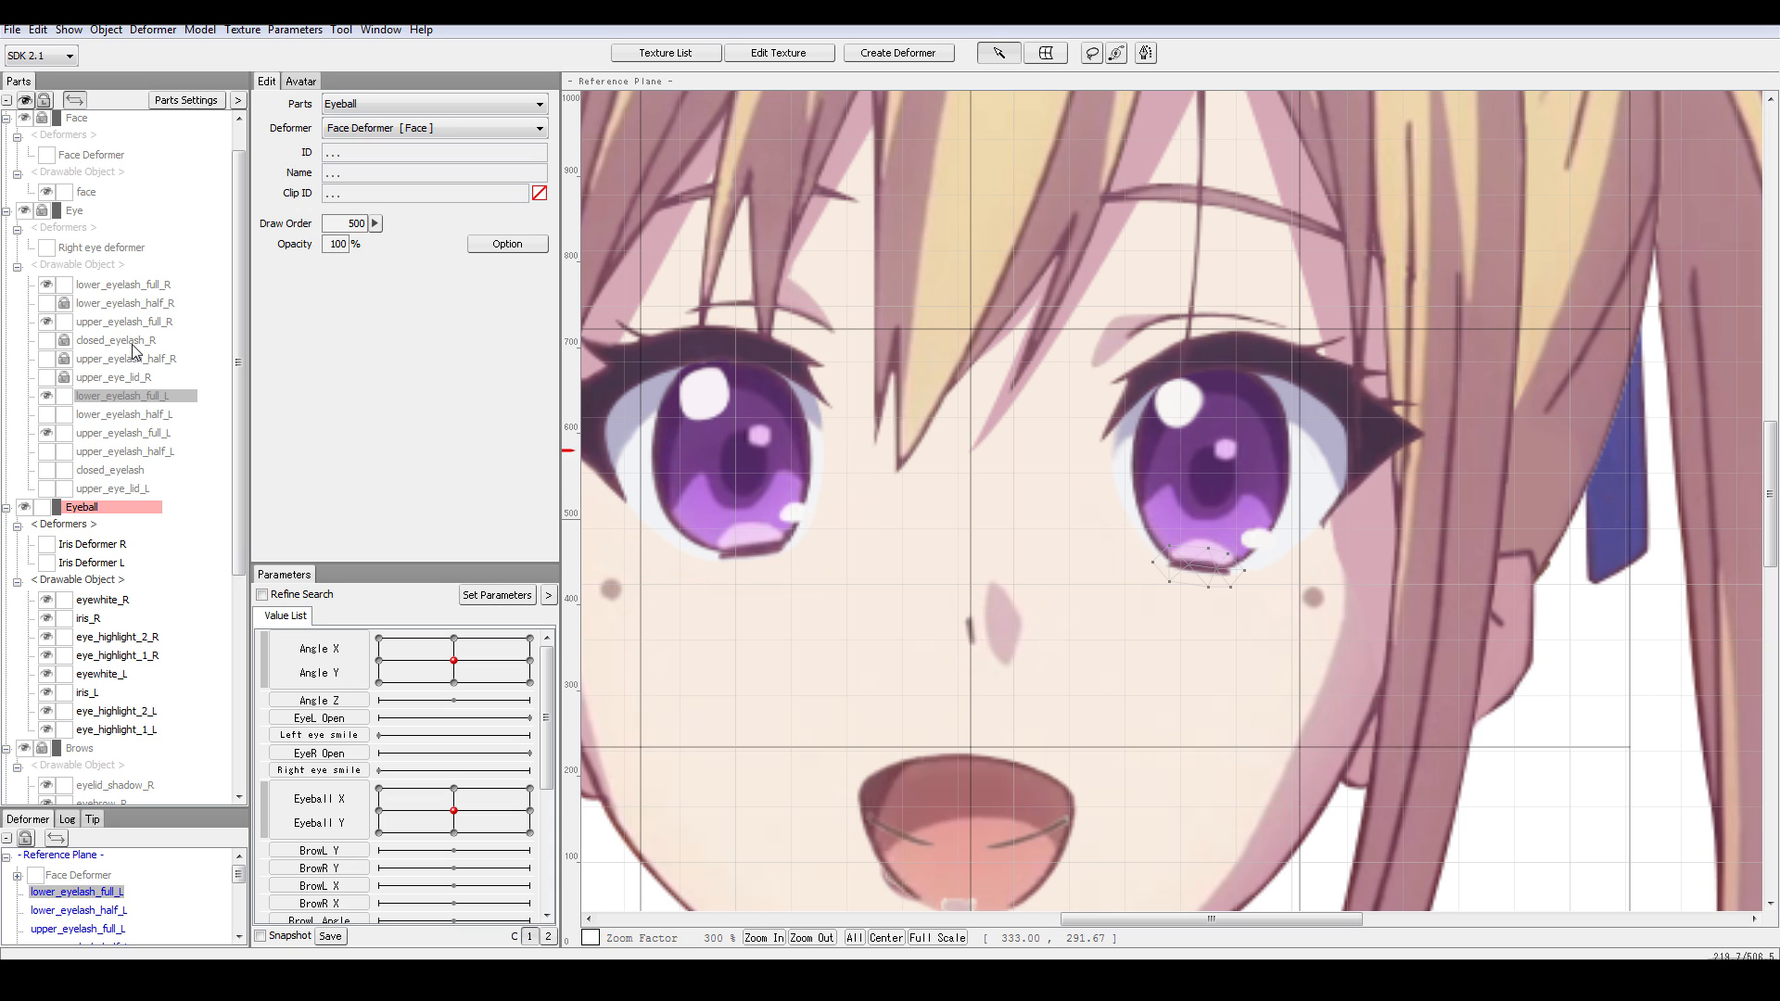
click(131, 341)
- Compare the deformer assignments of the eye whites, right iris and highlights in the Eyeball part with Iris Deformer L and Right eye deformer
click(118, 639)
click(119, 673)
click(133, 710)
click(146, 638)
click(147, 658)
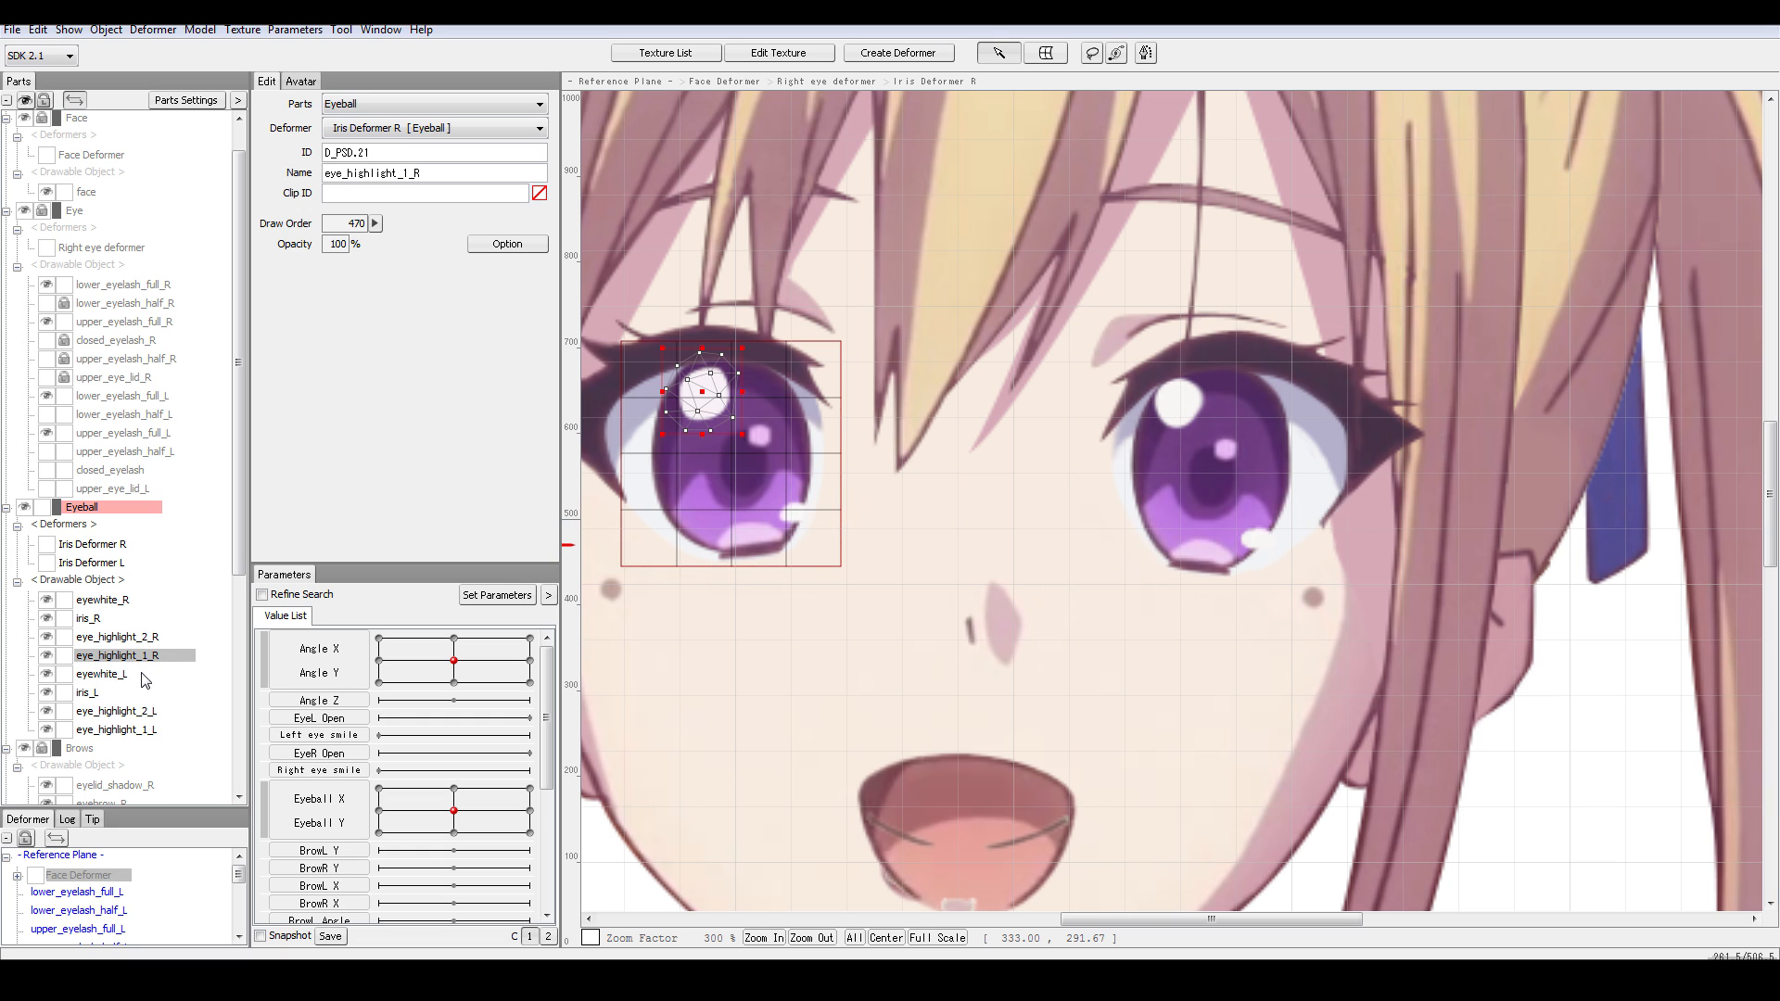
click(141, 675)
click(136, 657)
click(135, 674)
click(119, 617)
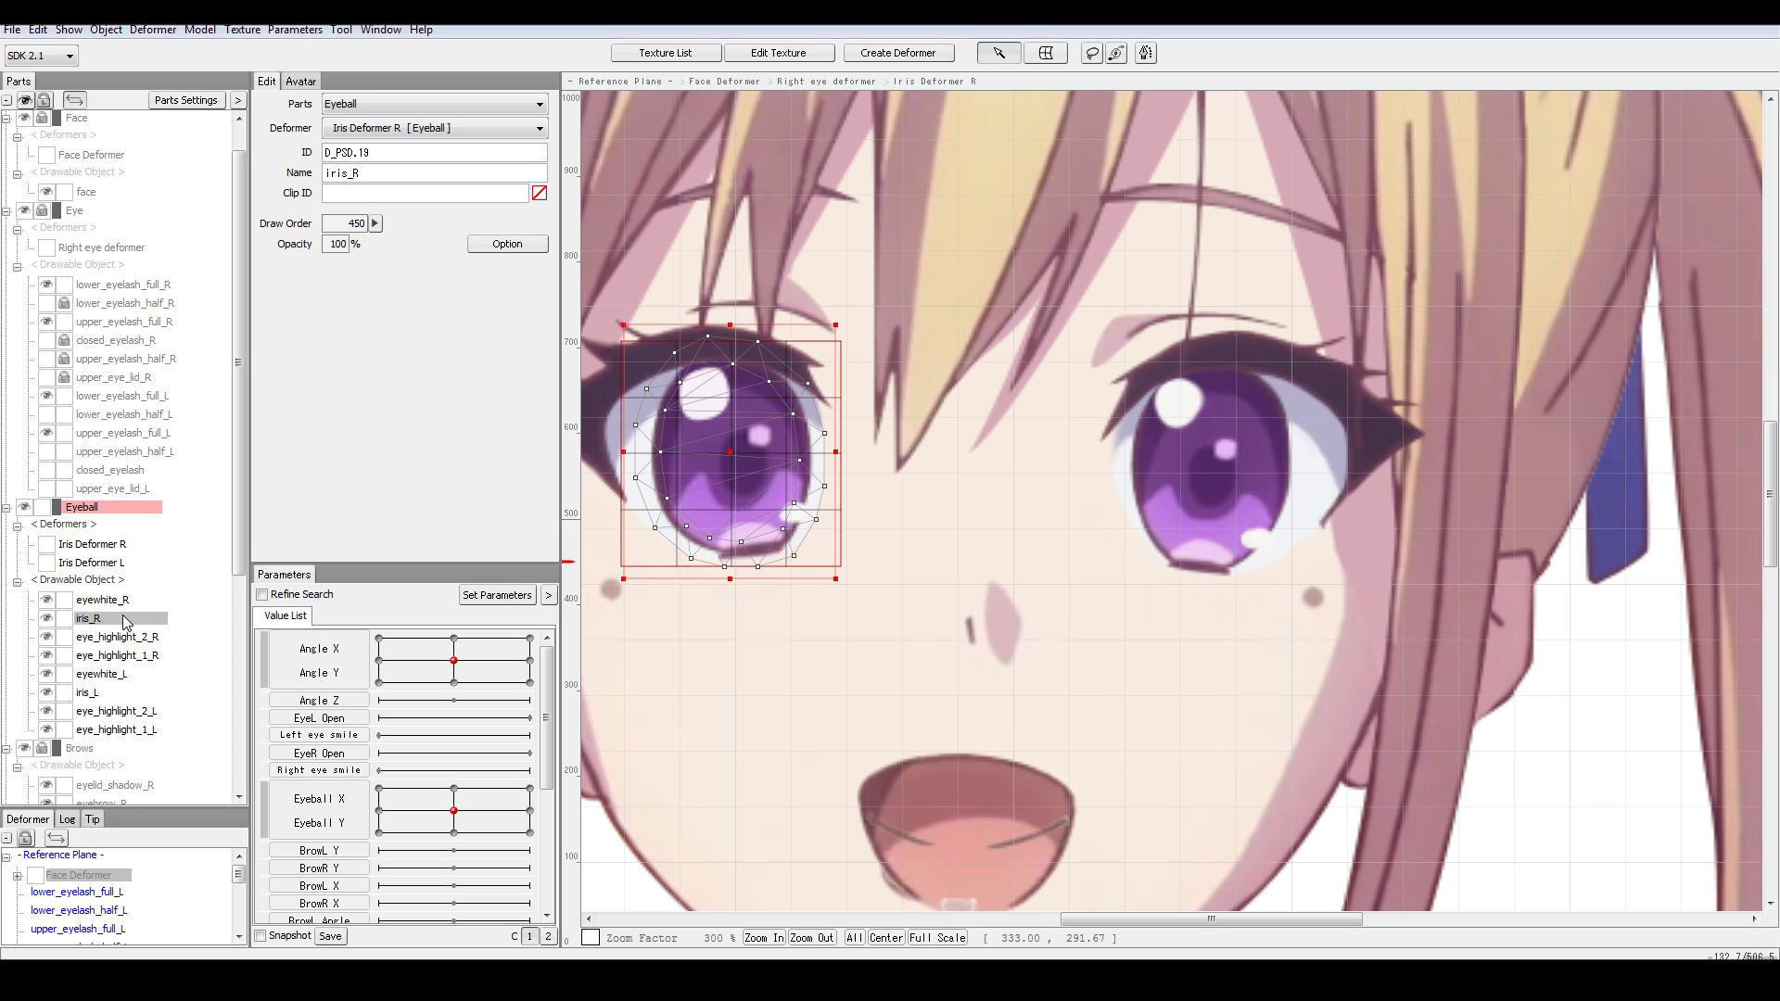
click(125, 601)
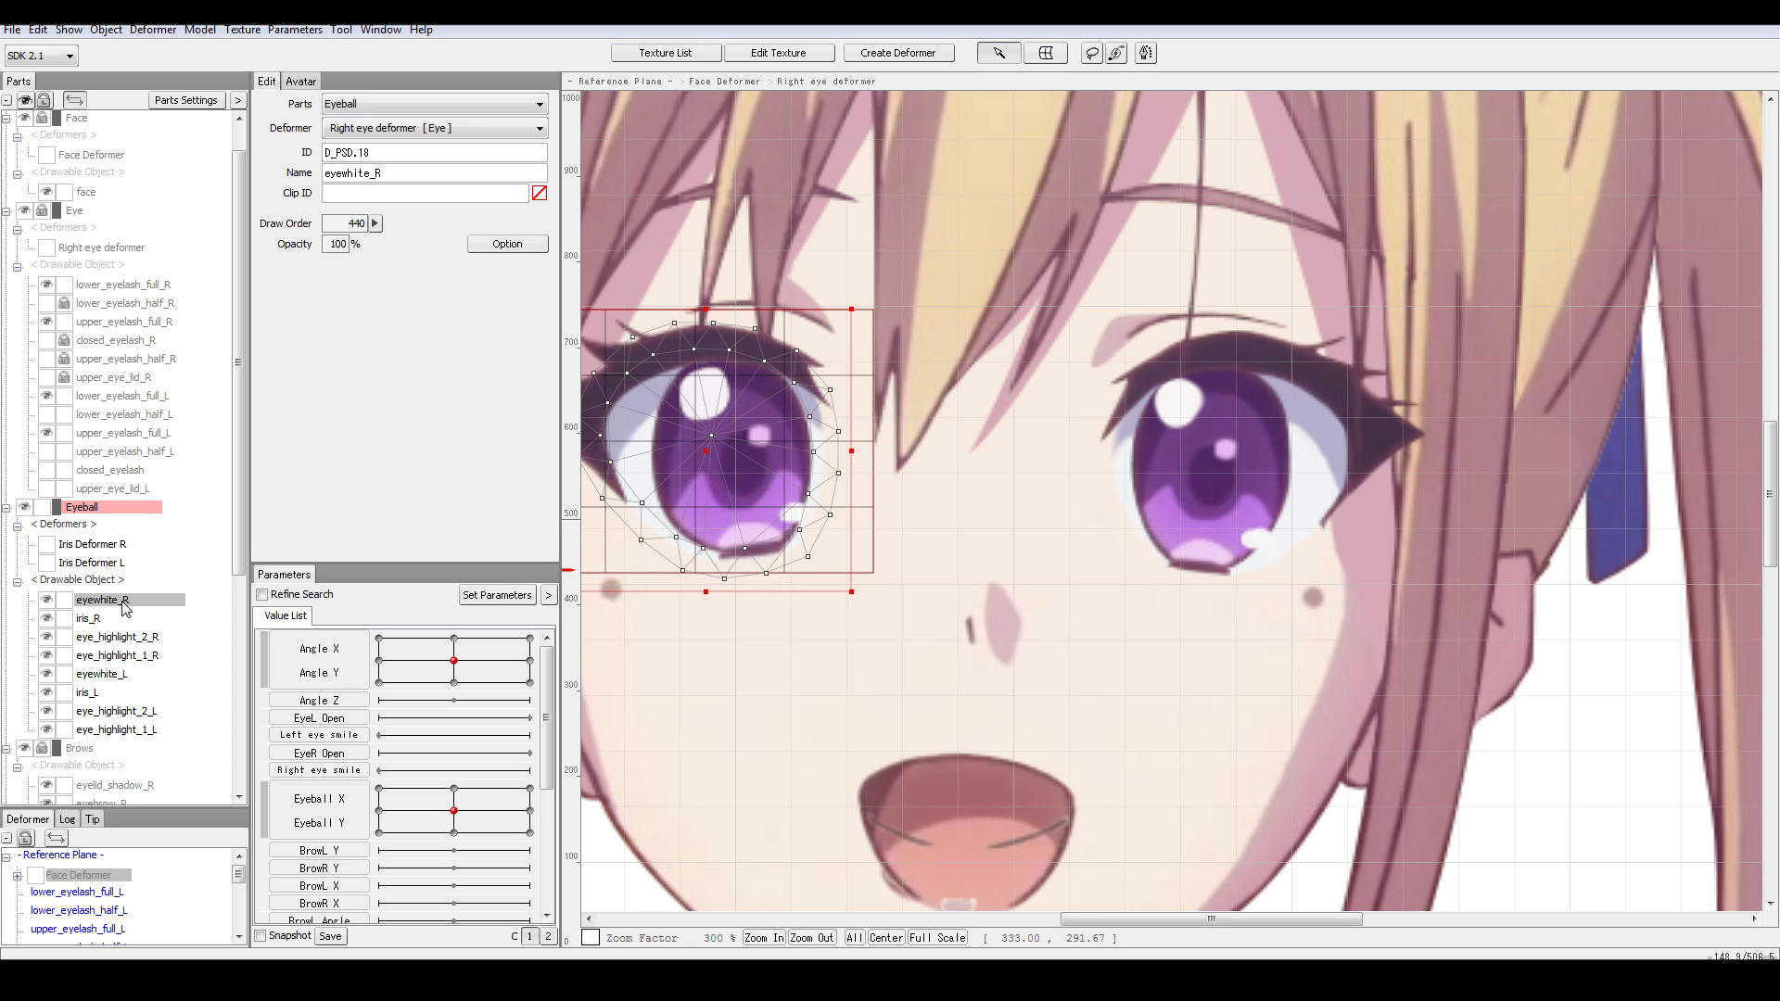
click(119, 619)
click(119, 602)
click(99, 563)
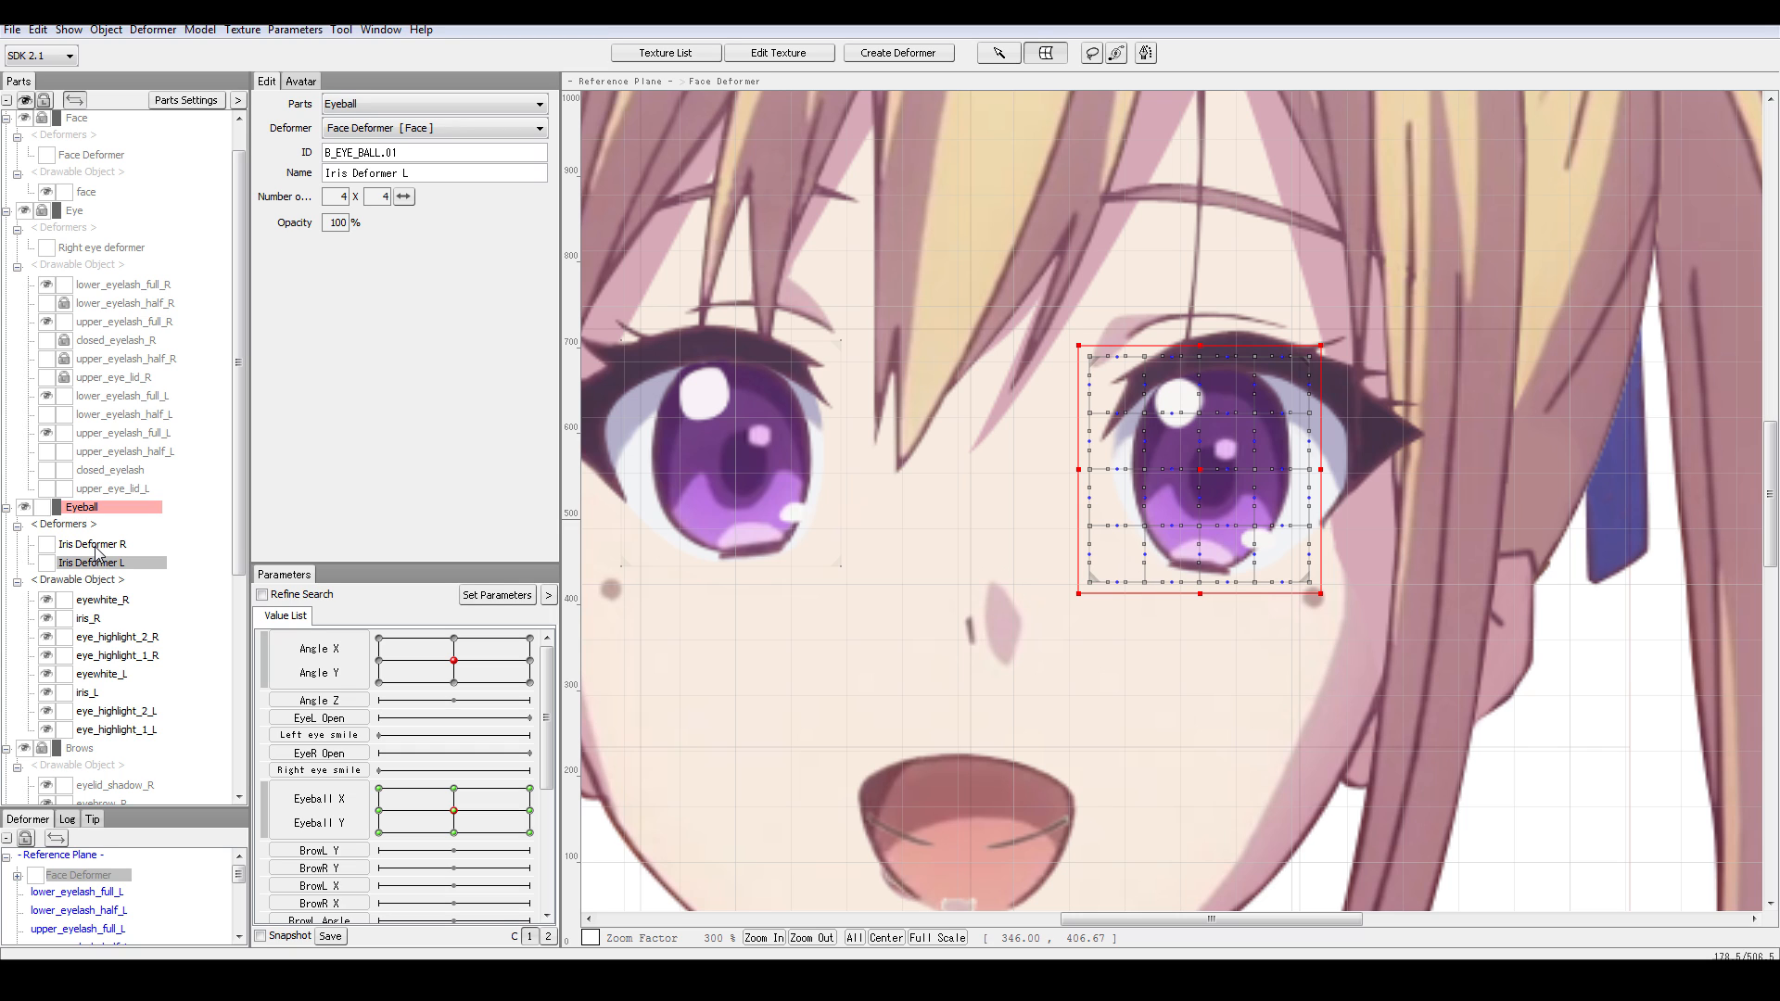
click(143, 247)
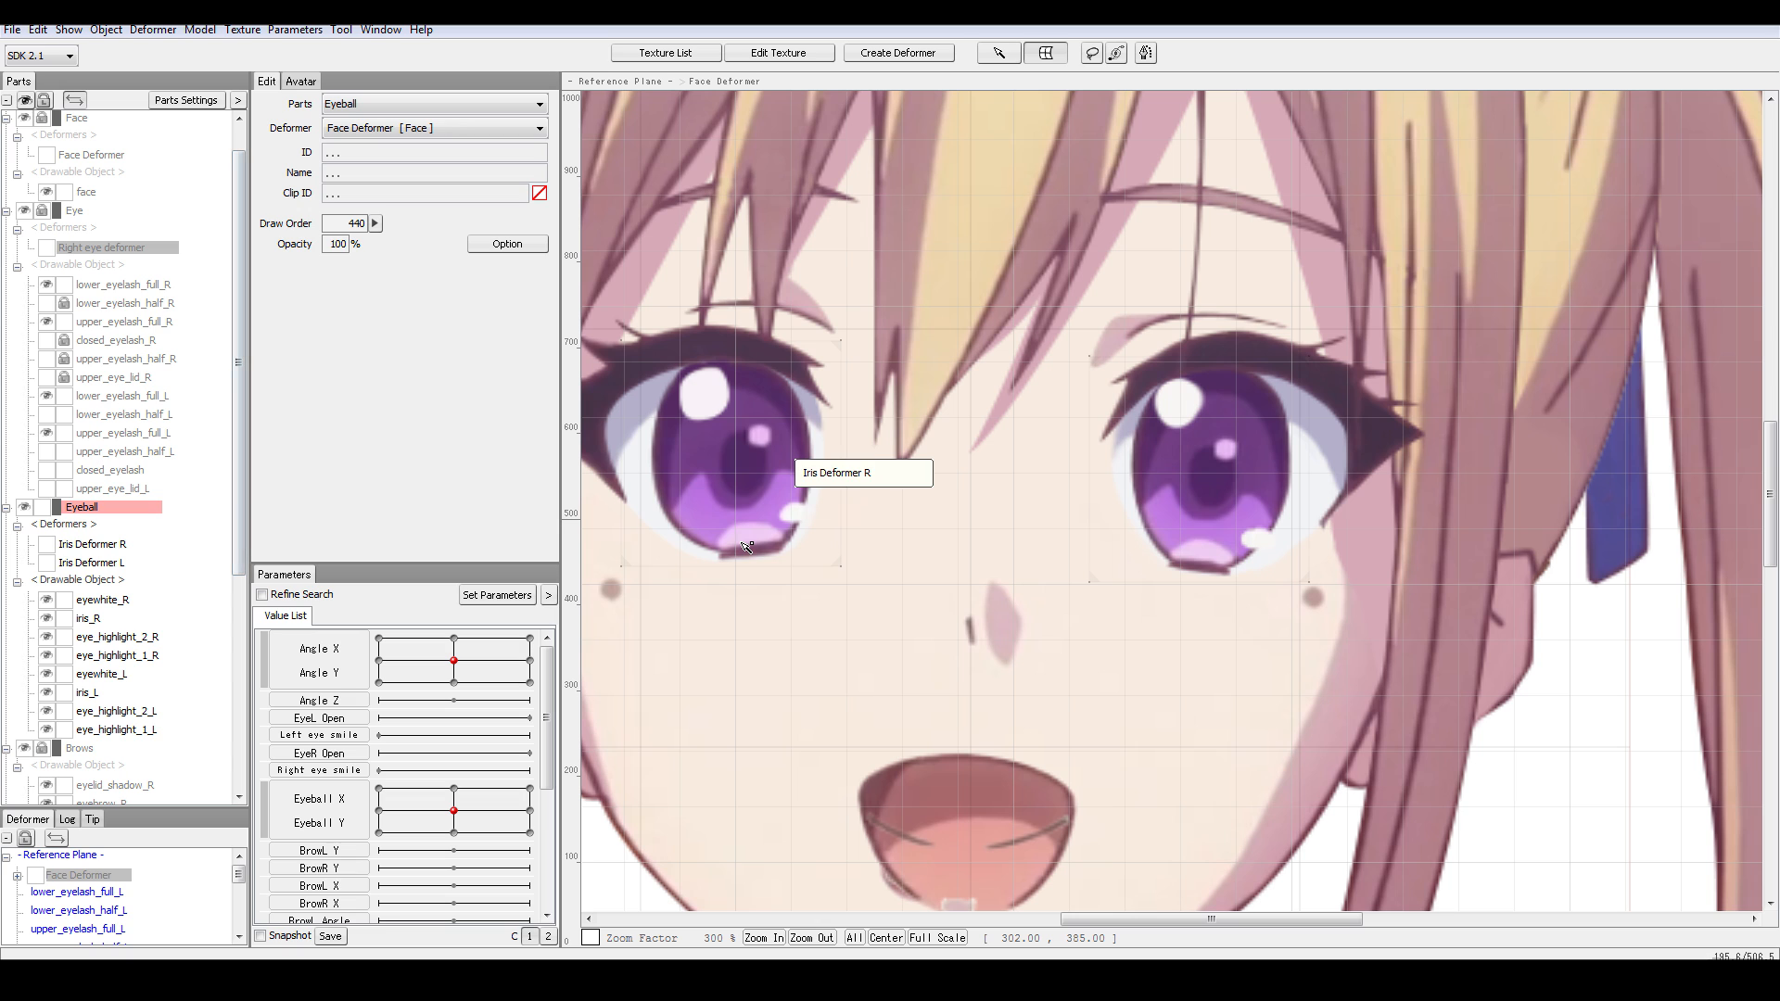
- Create a curved surface deformer with 4 x 4 divisions in the Eye part, associated with the Reference Plane
click(1113, 374)
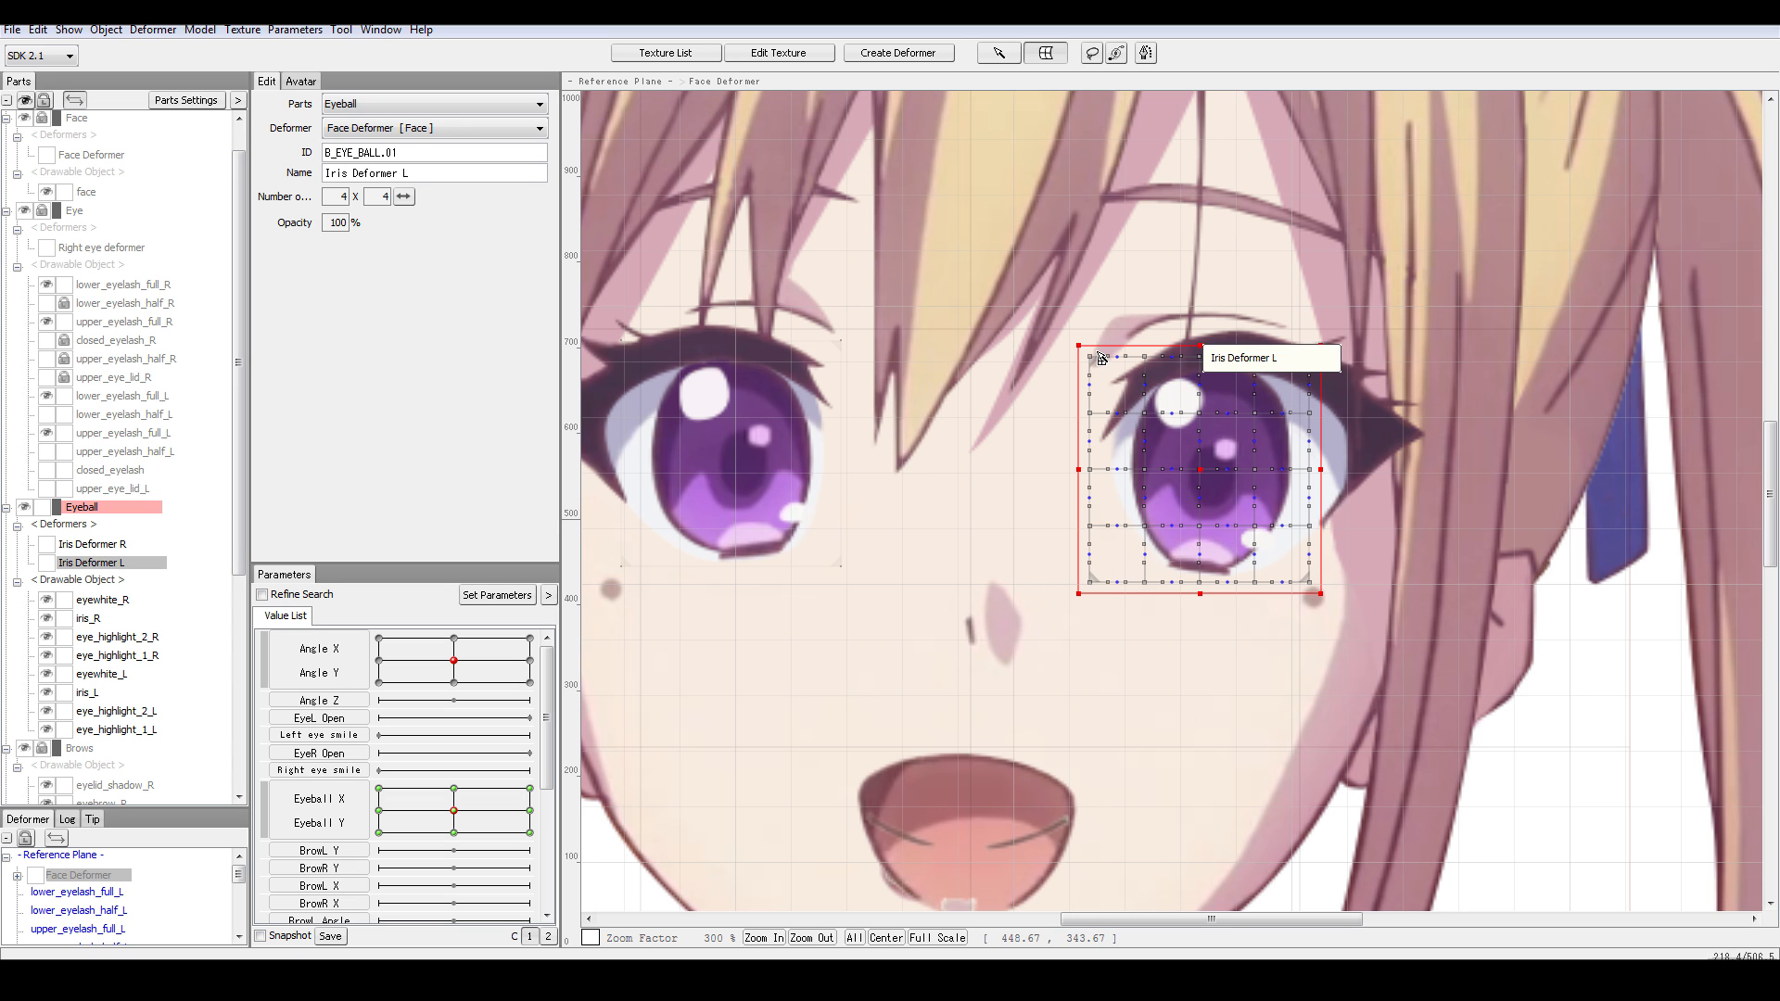
click(886, 53)
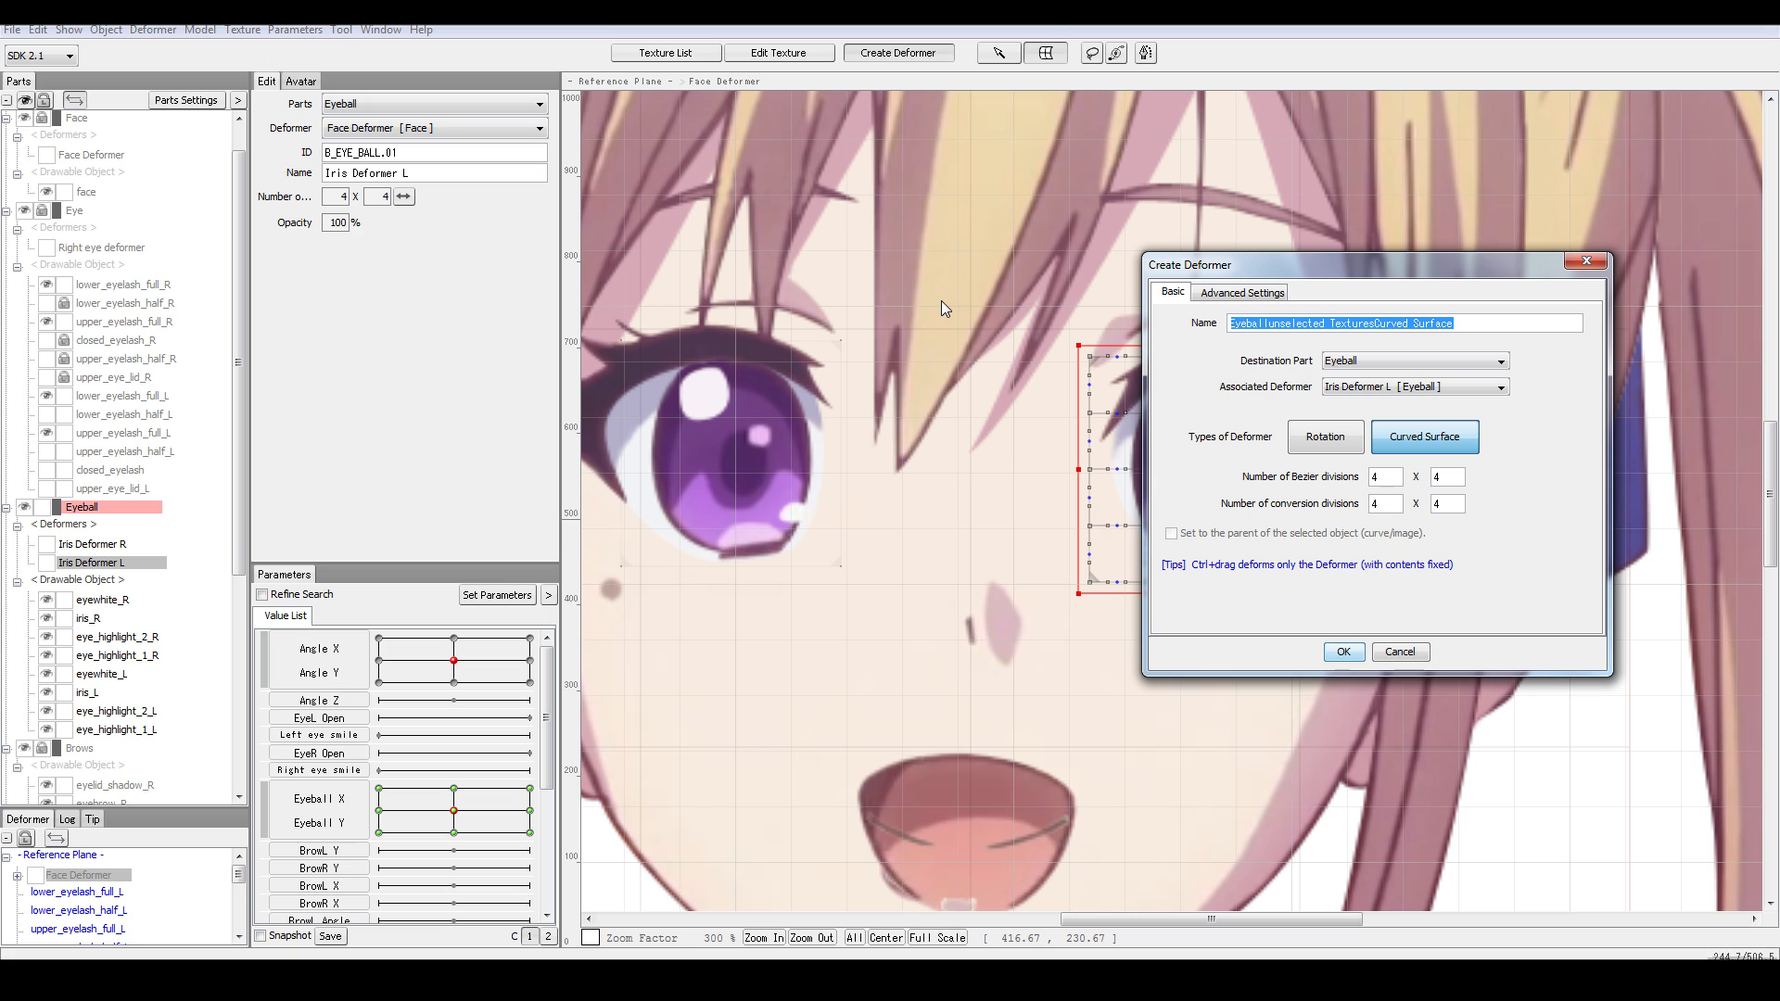
text(L)
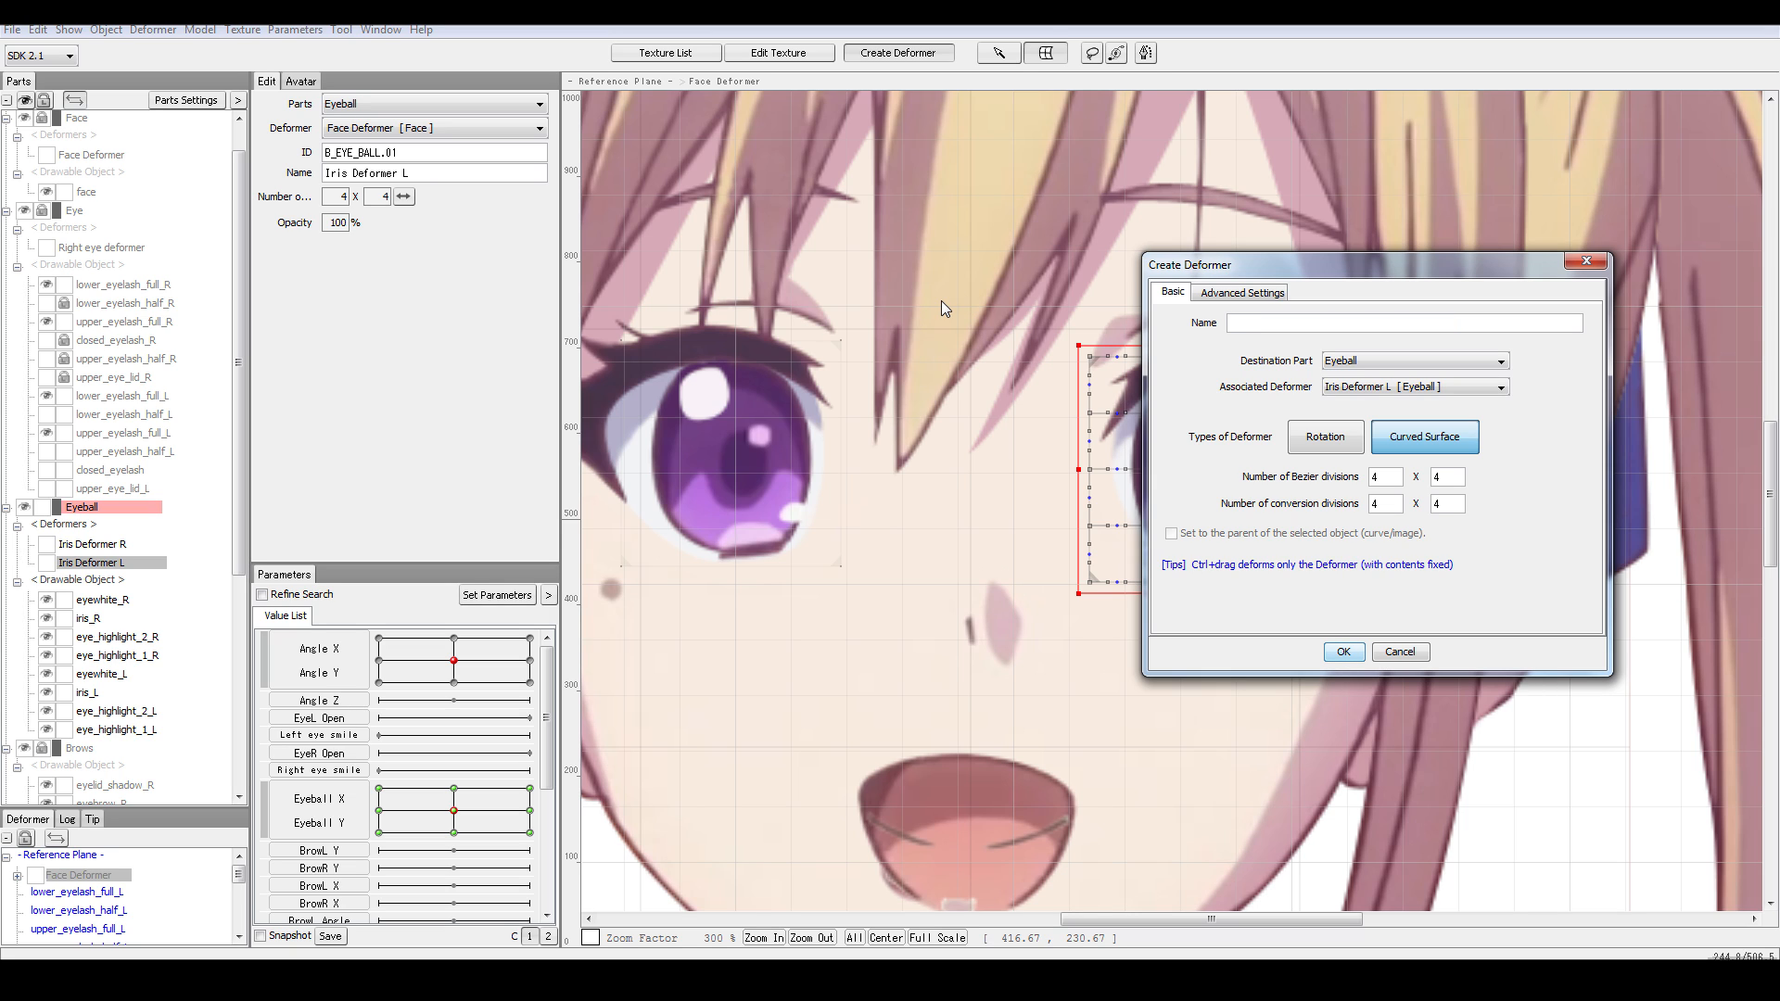
text(Left eye deformer)
click(1389, 363)
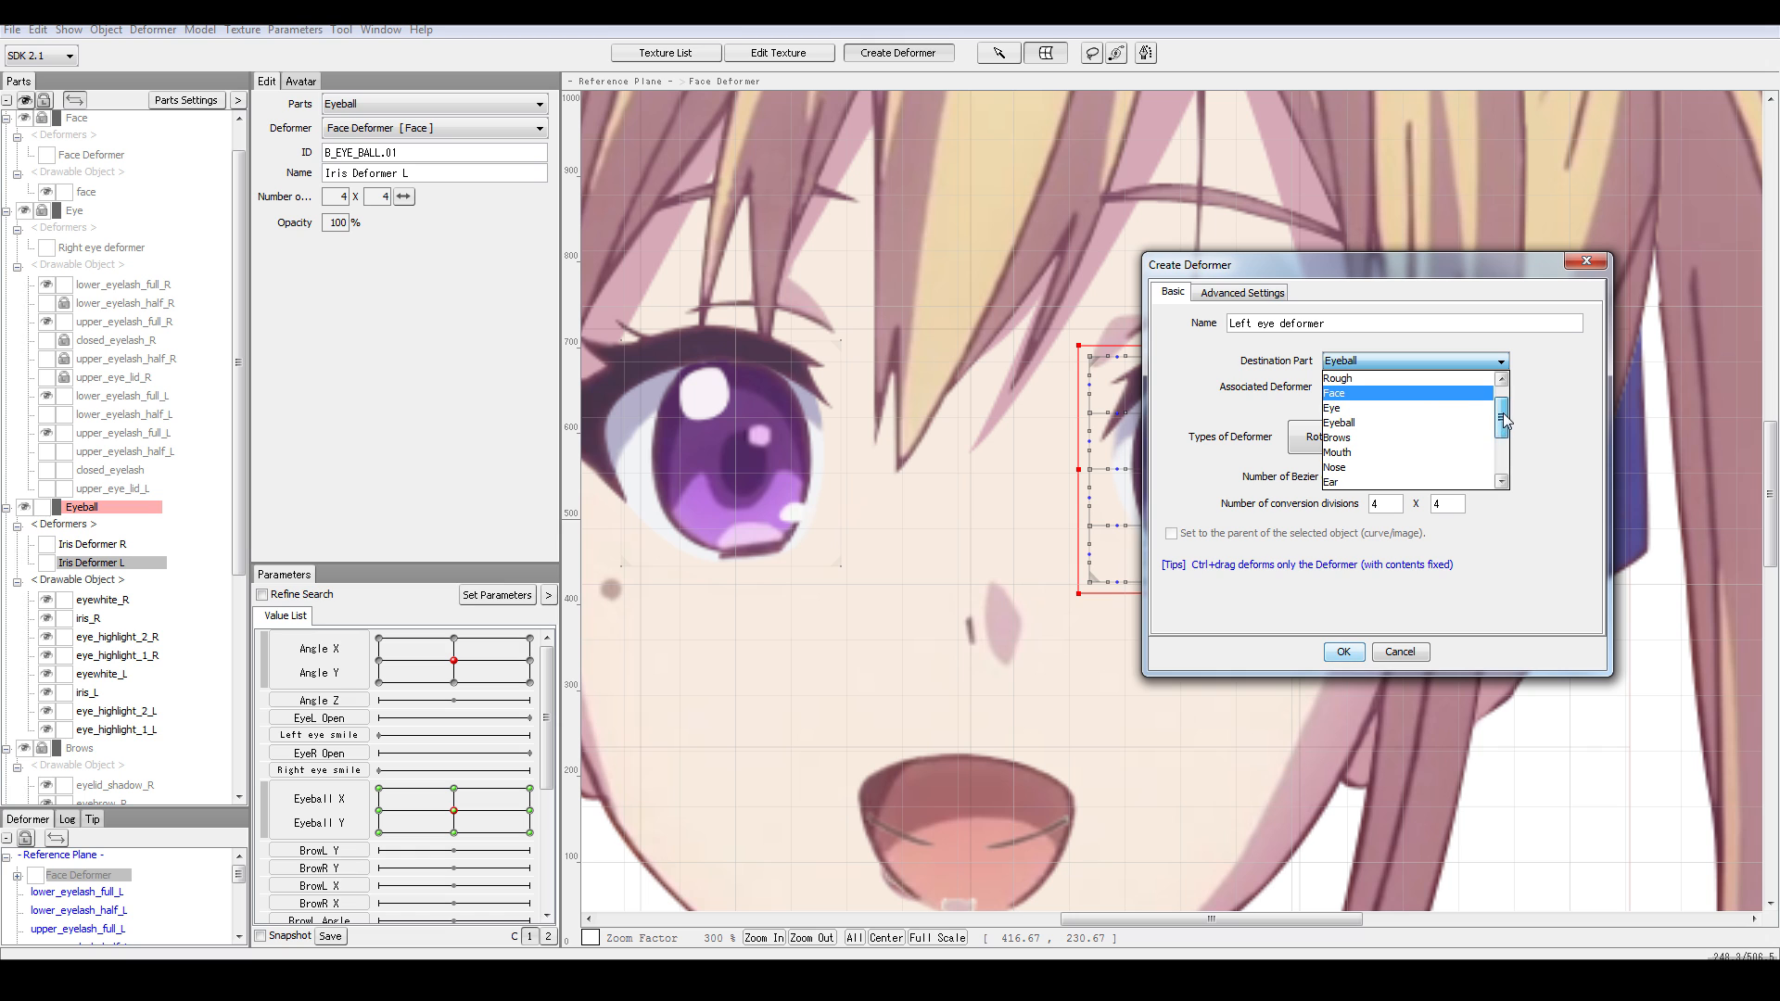
click(1468, 420)
click(1411, 388)
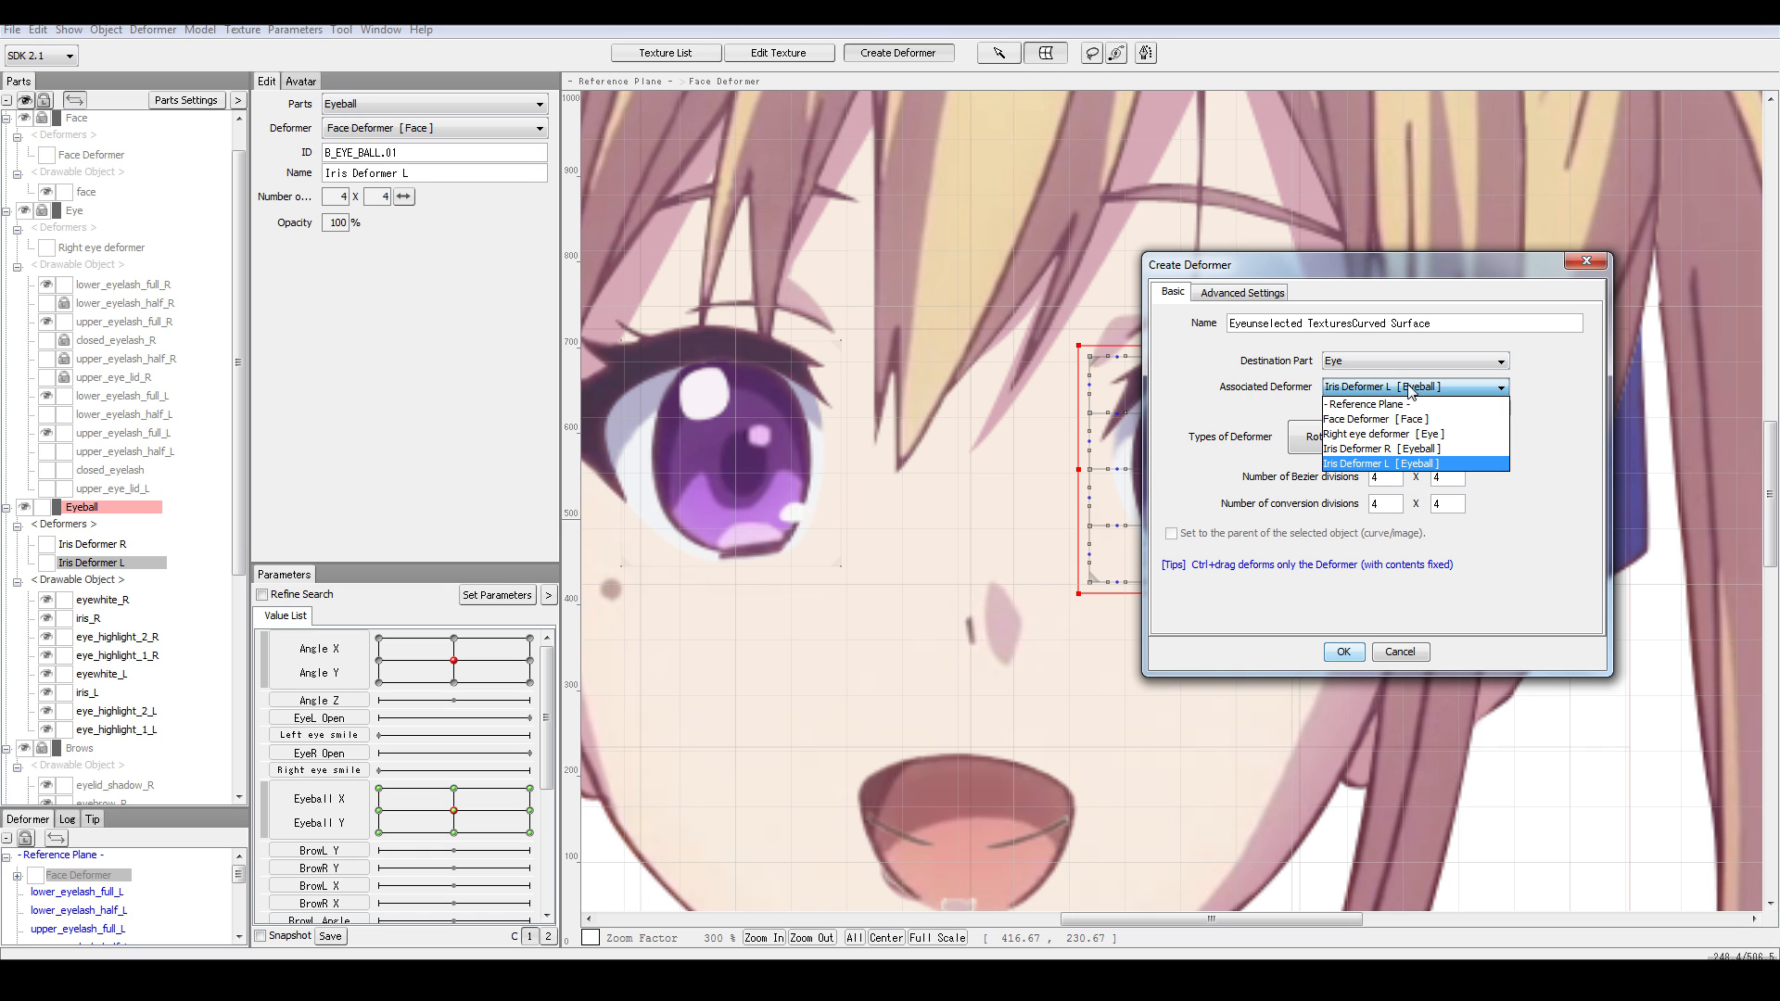
click(1419, 405)
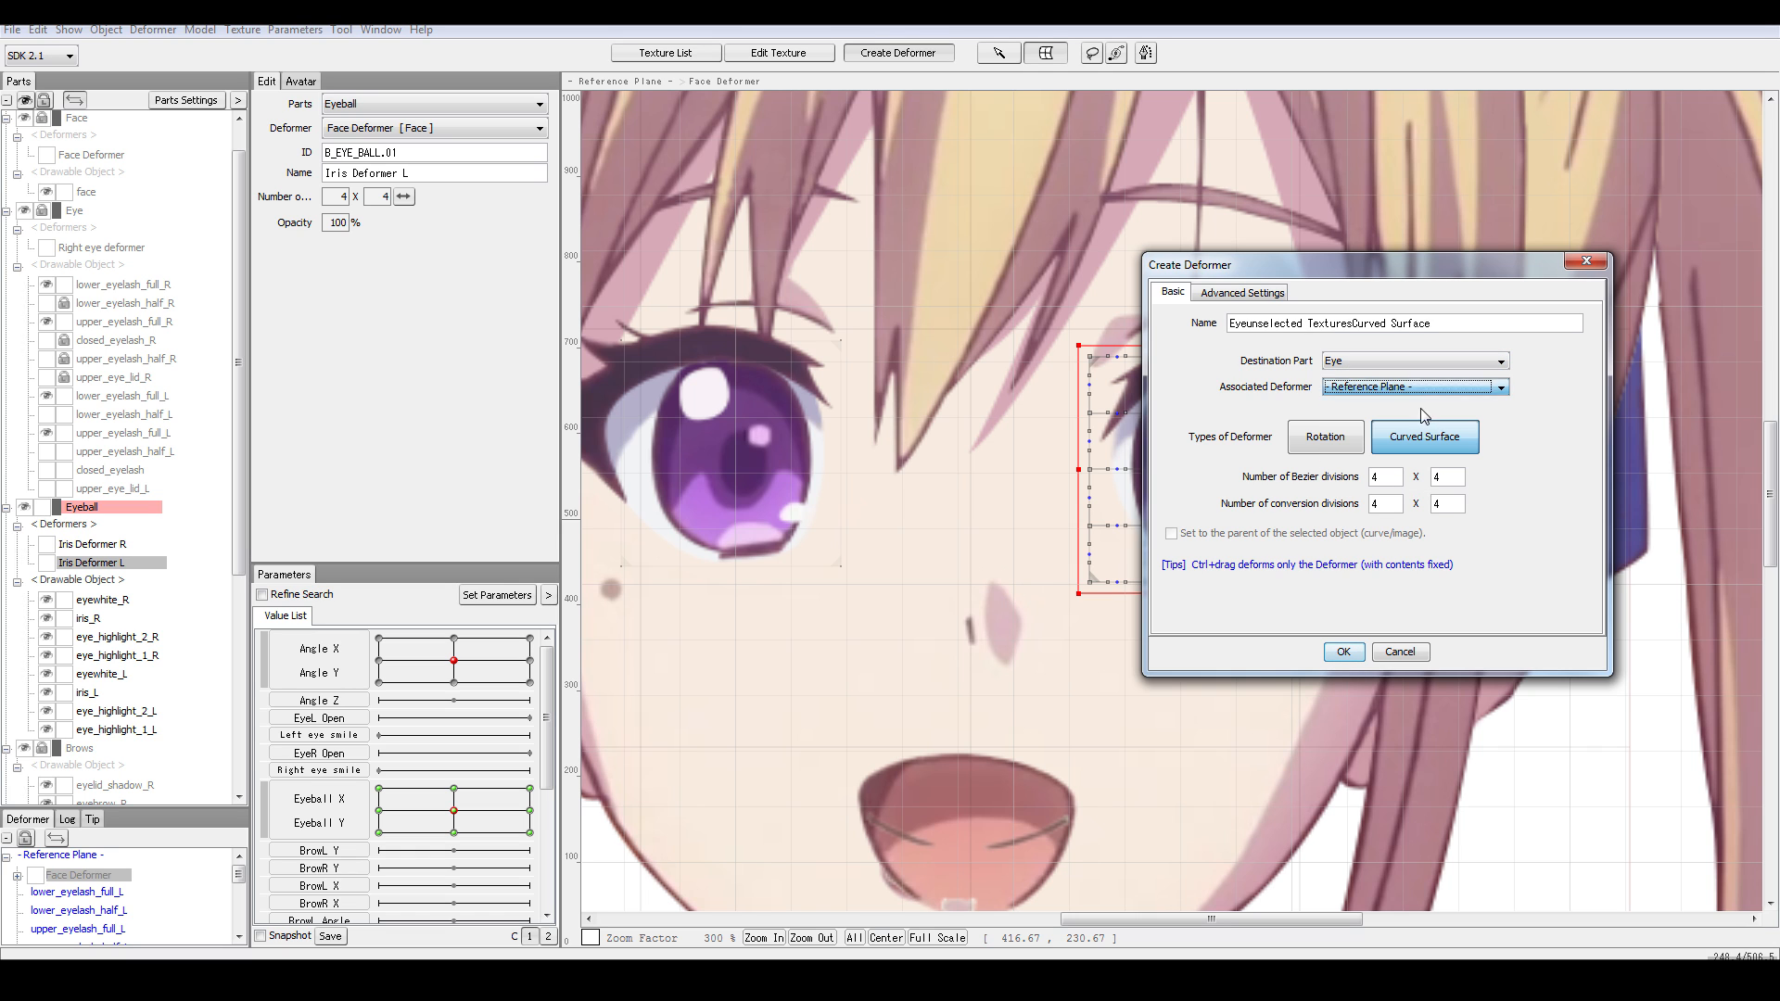
click(1346, 654)
- Unlock the Eye part and rename its new curved surface deformer as Left eye deformer
scroll(1131, 450, down, 10)
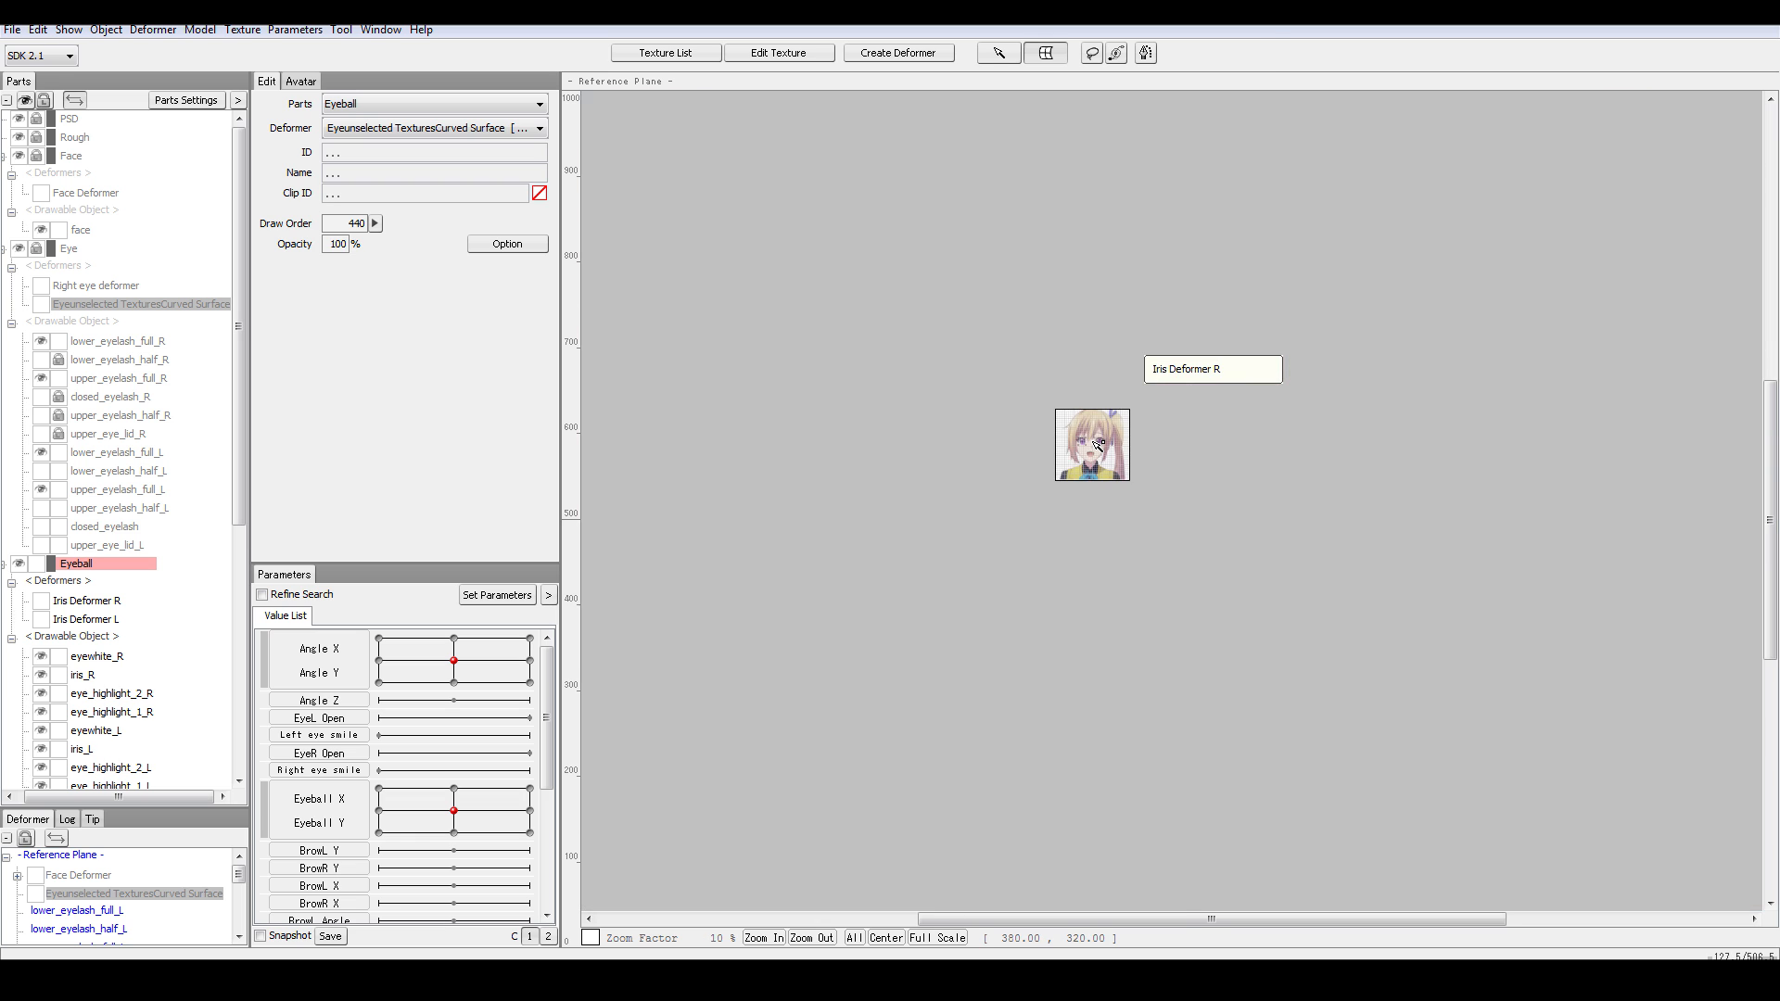
scroll(1108, 452, up, 5)
scroll(1109, 451, up, 1)
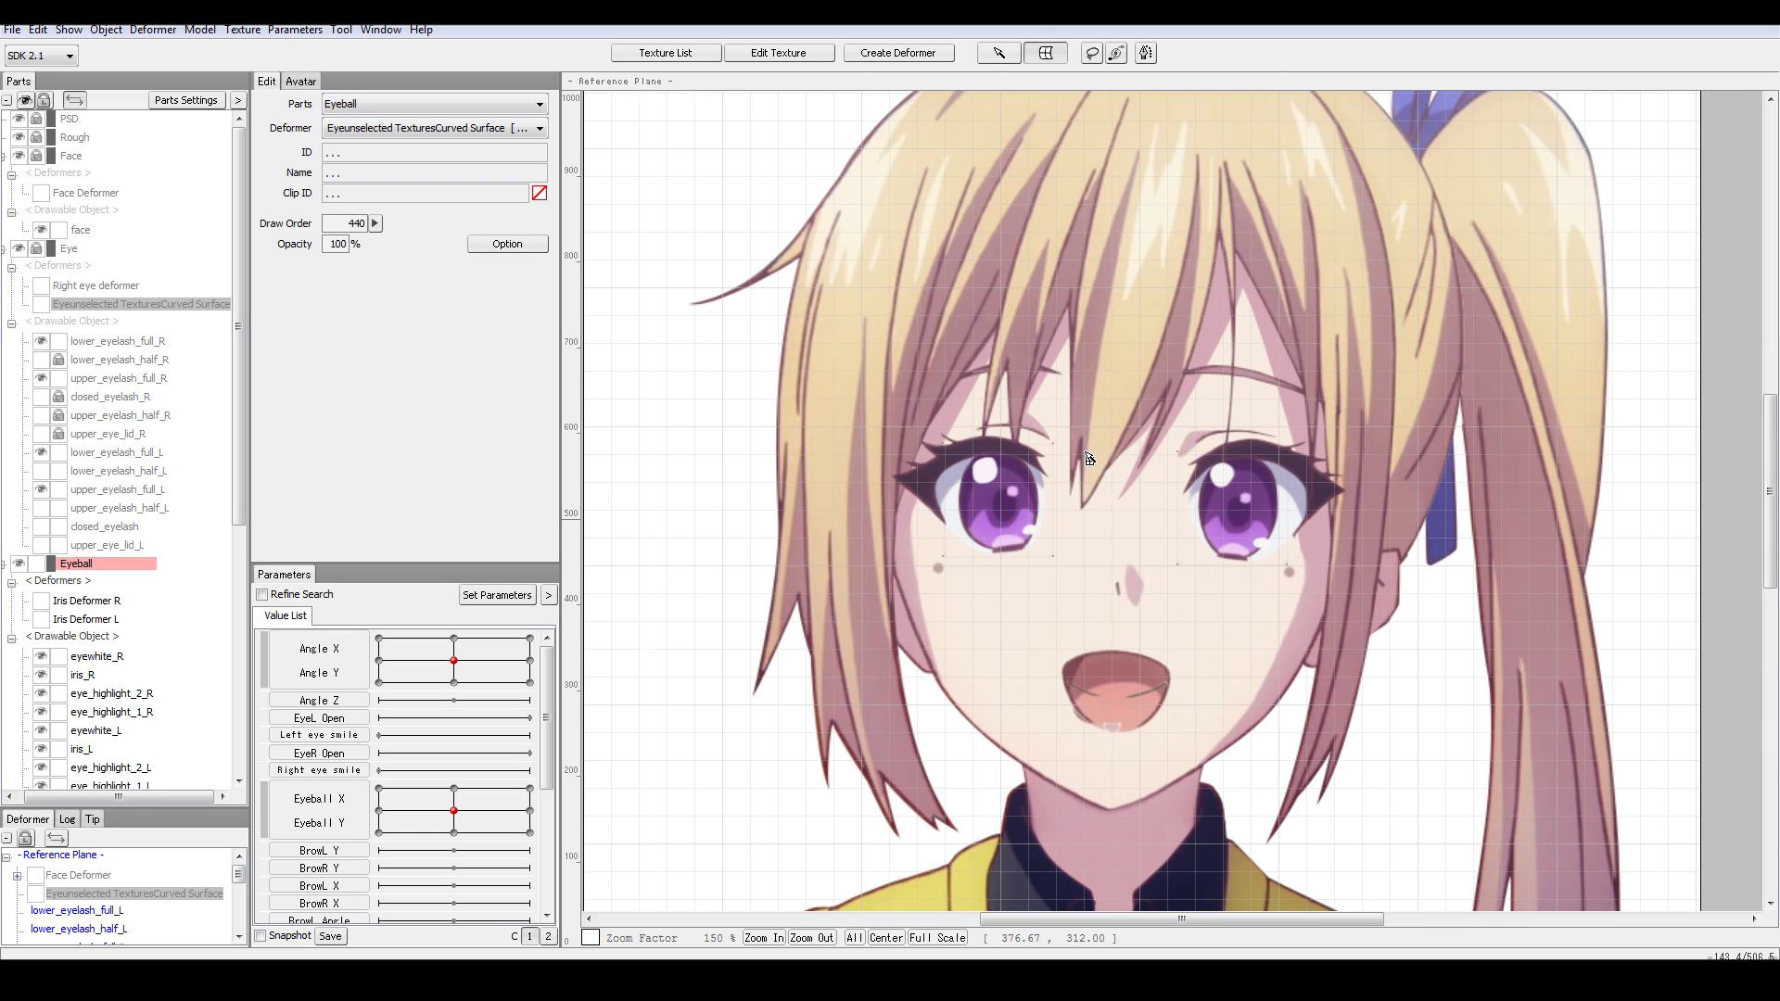
scroll(1089, 457, up, 1)
click(119, 287)
click(129, 306)
click(39, 250)
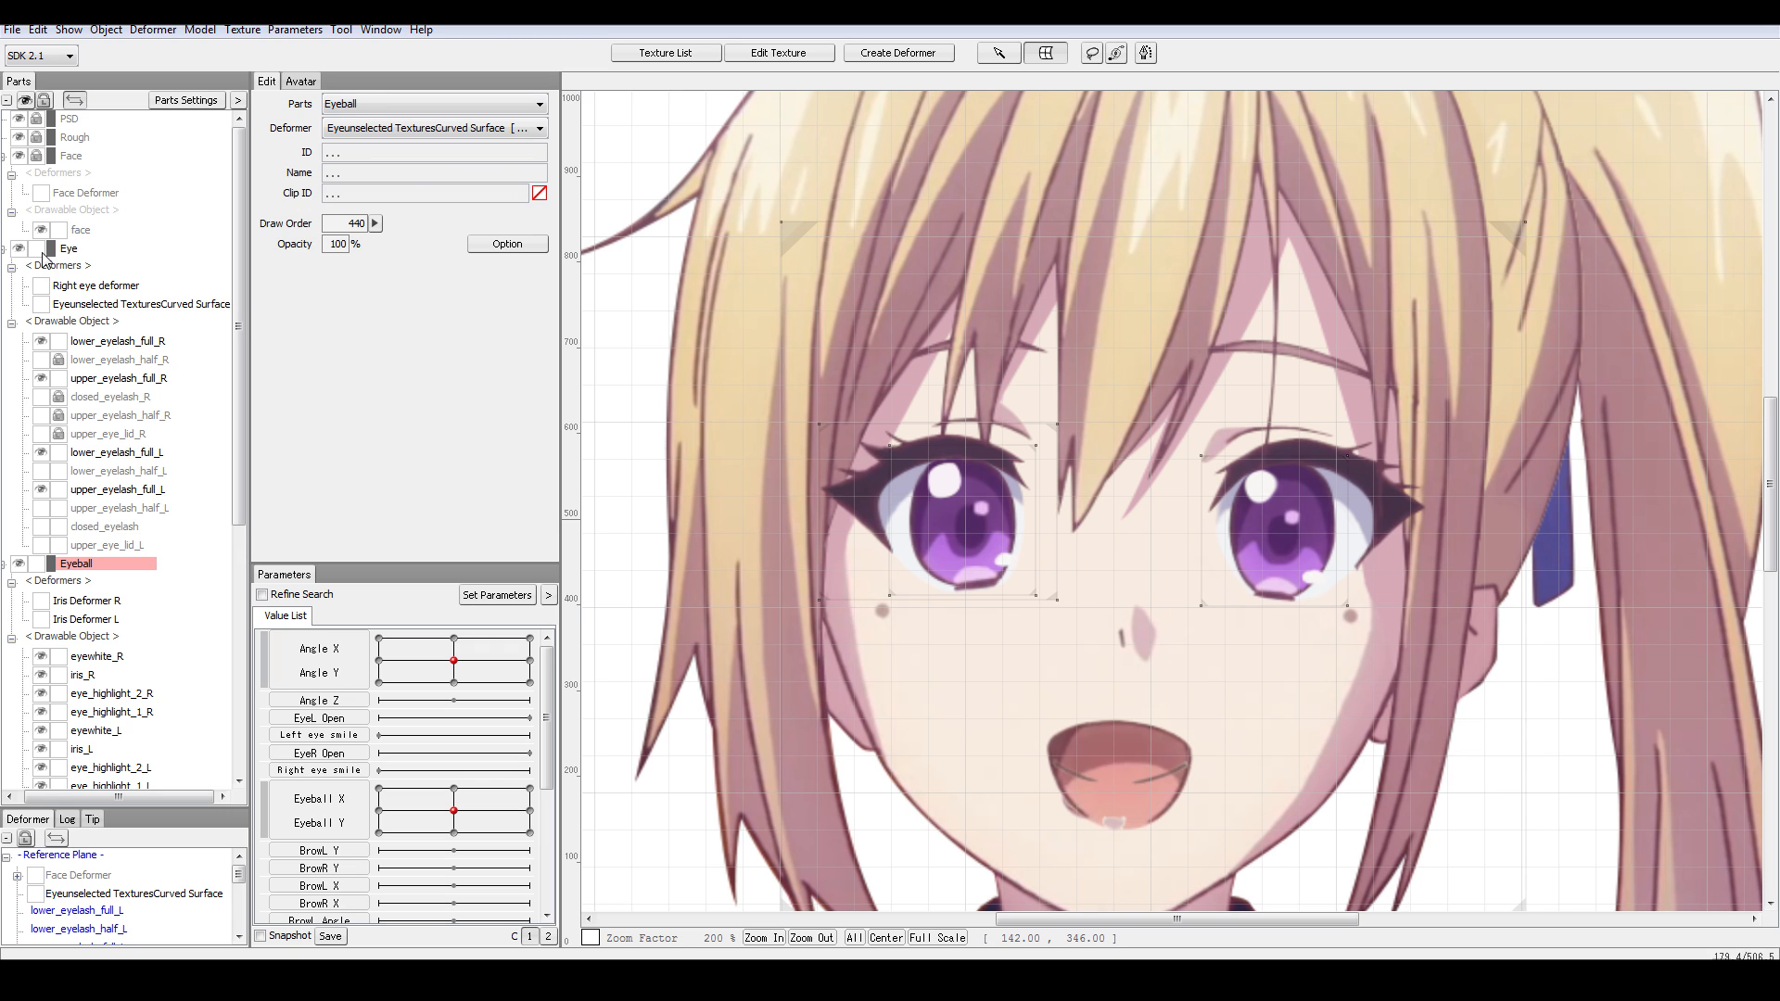
click(94, 306)
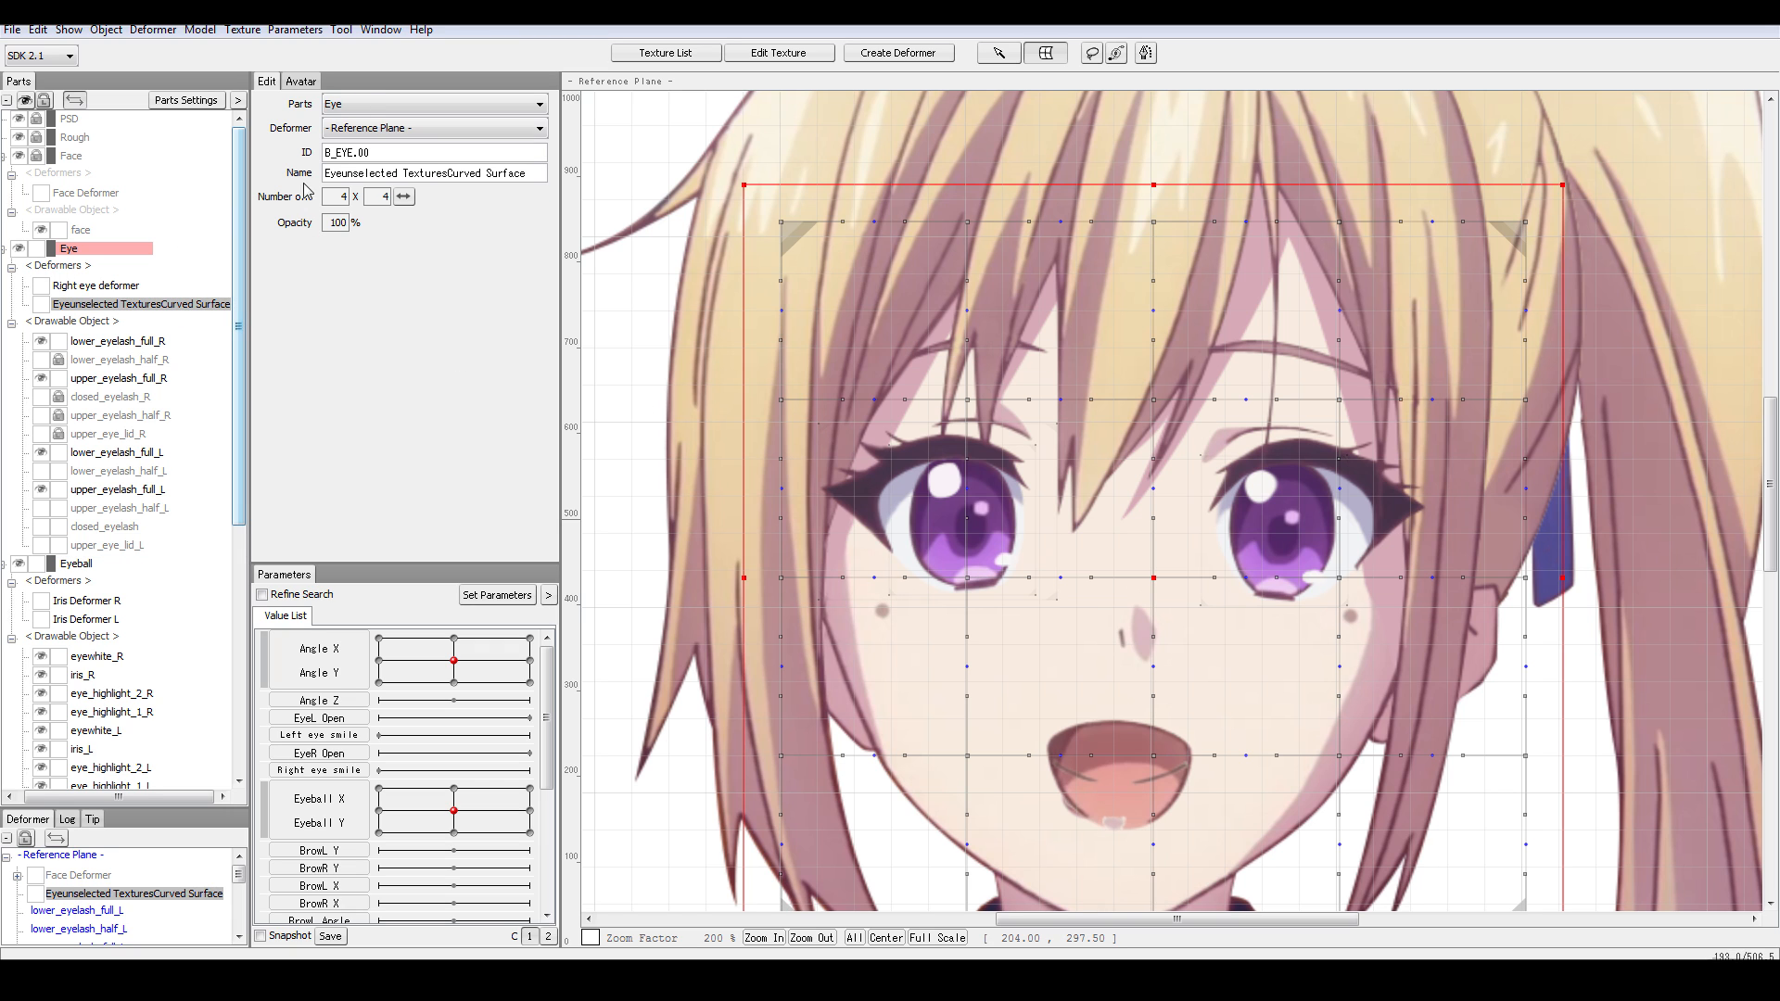
drag(528, 174, 266, 167)
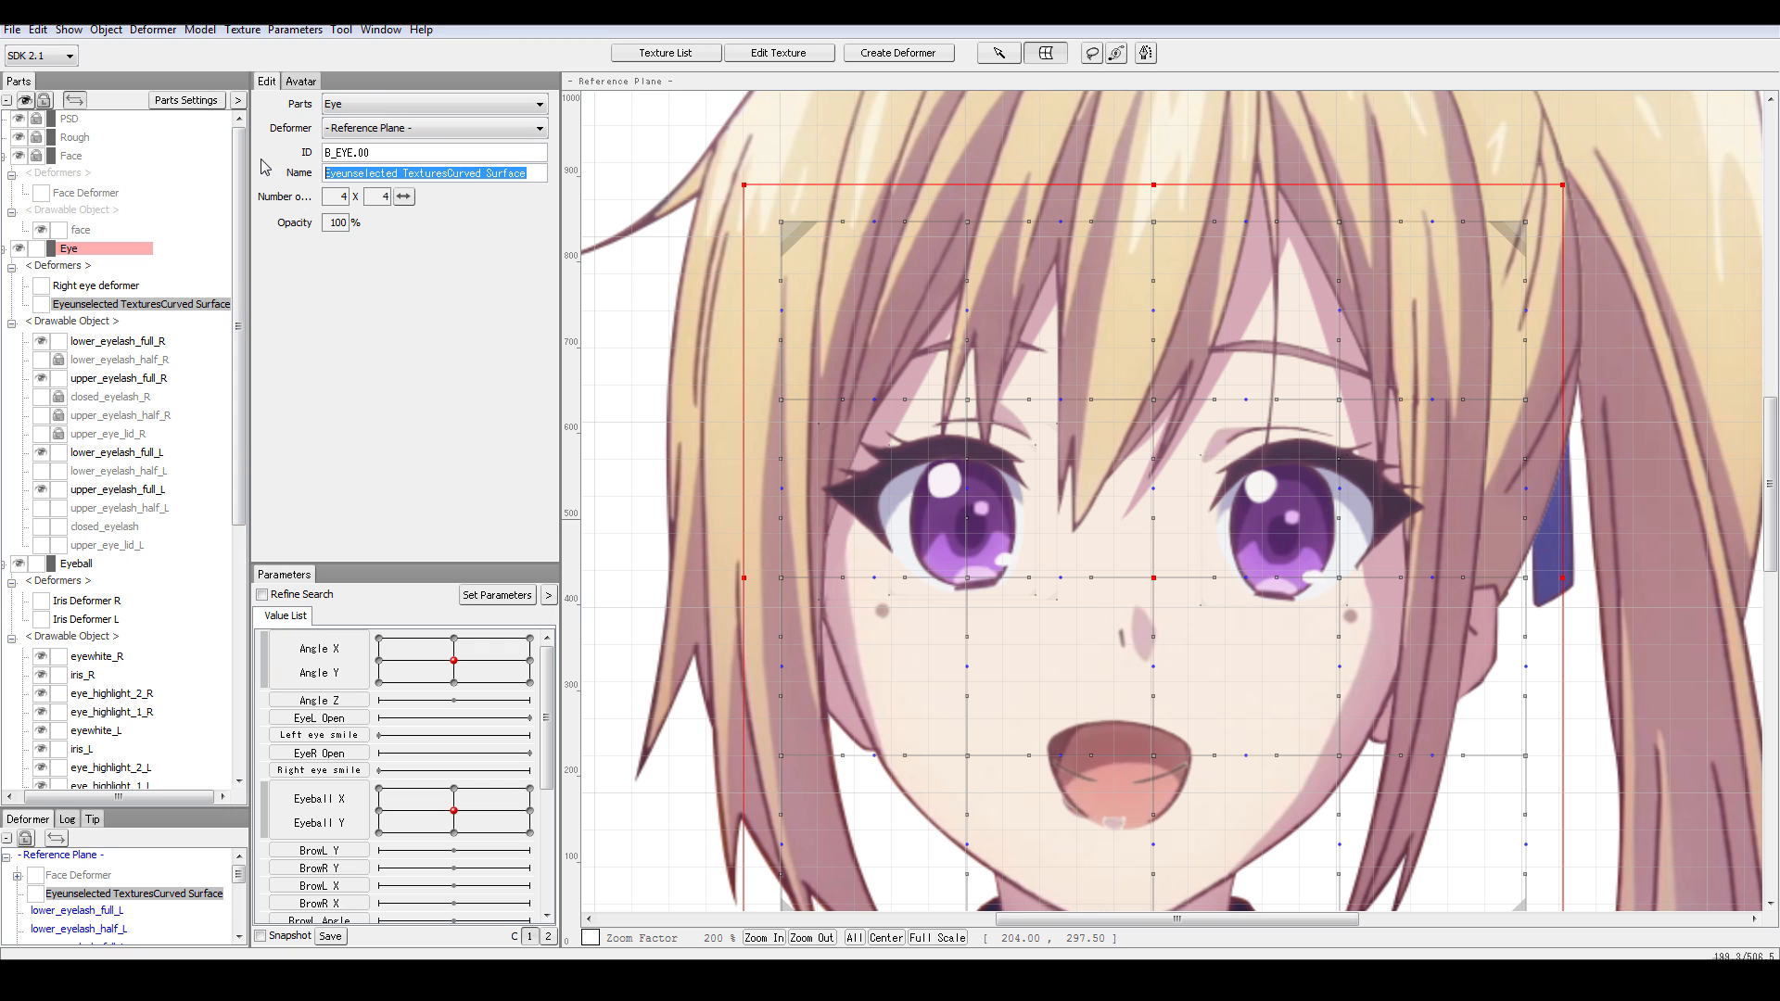
text(Left eye deformer)
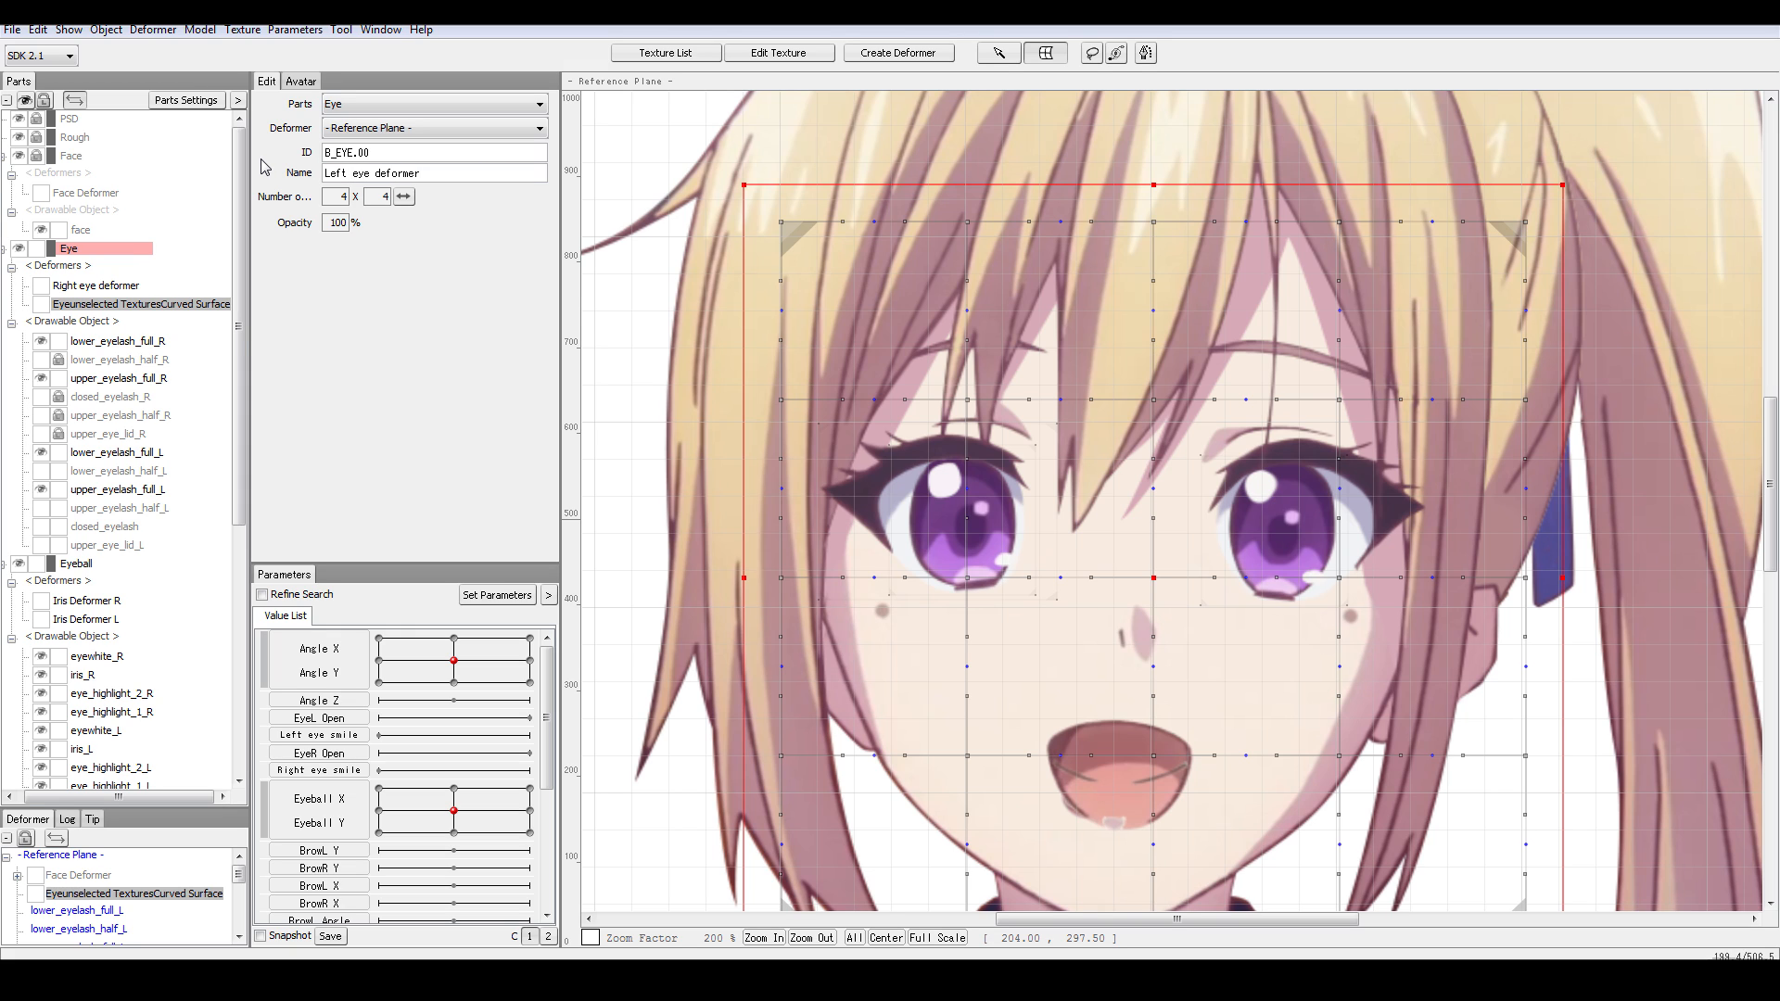
key(Return)
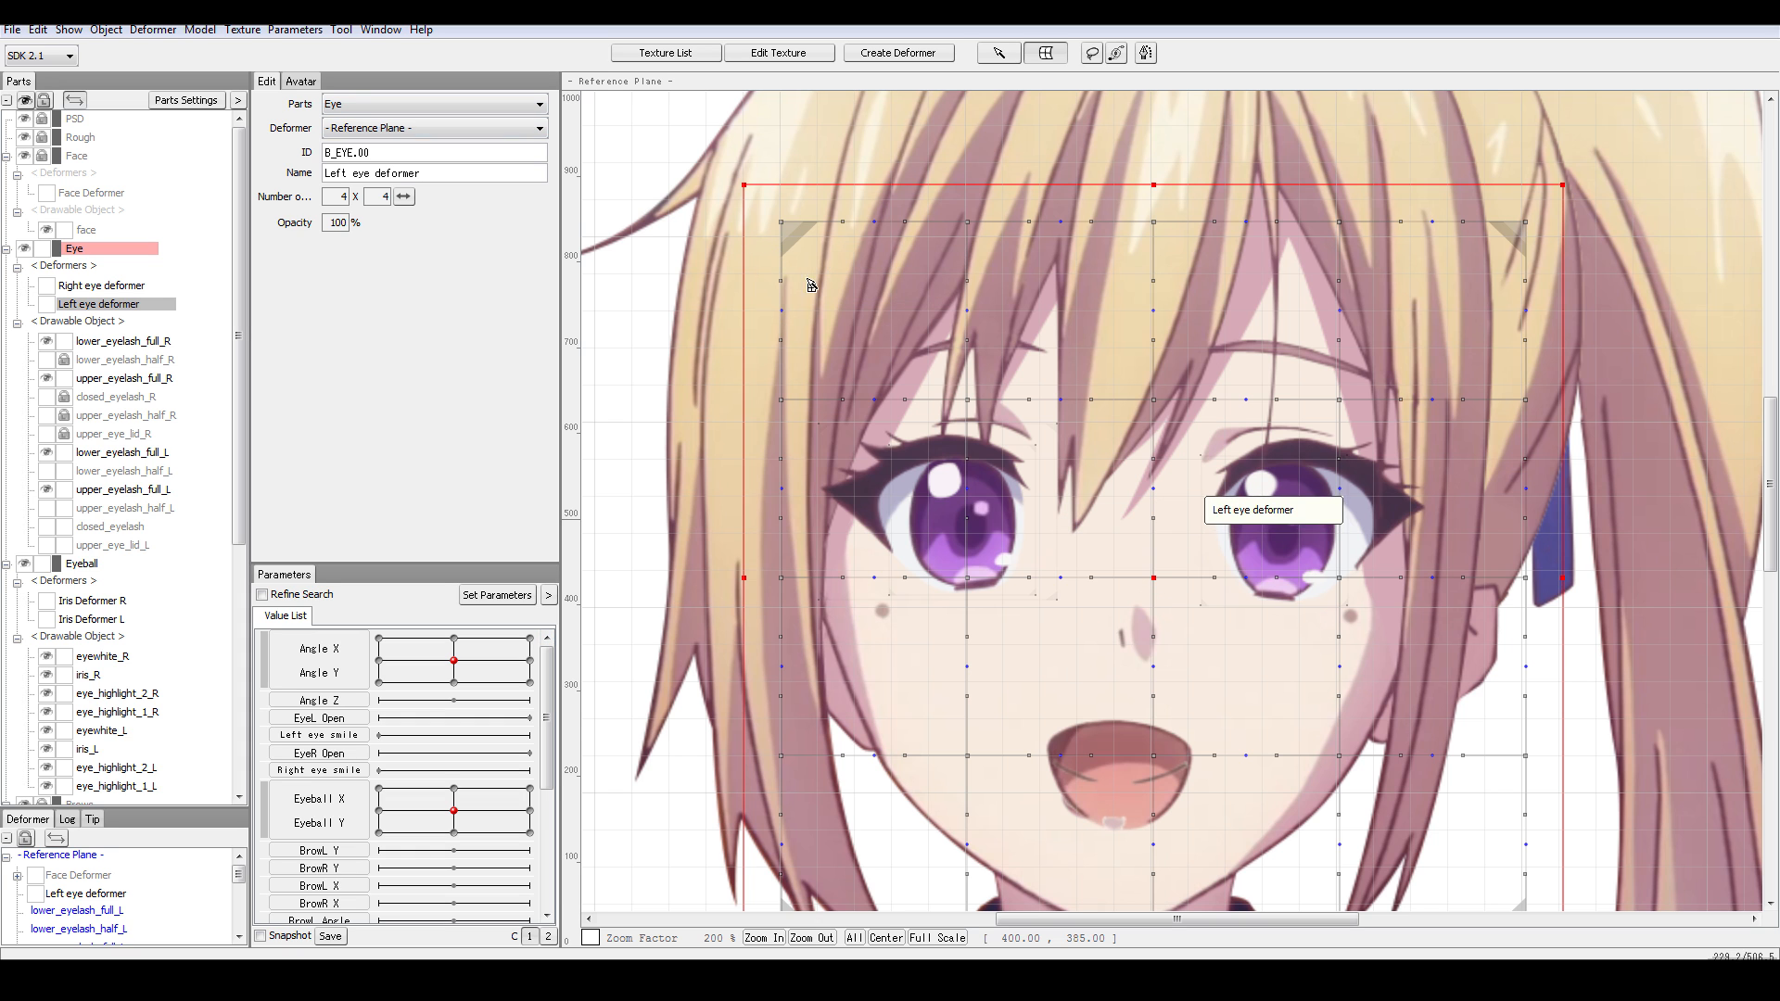
- Shrink the Left eye deformer to about eye size and move it over the character's left eye
drag(754, 197, 1035, 465)
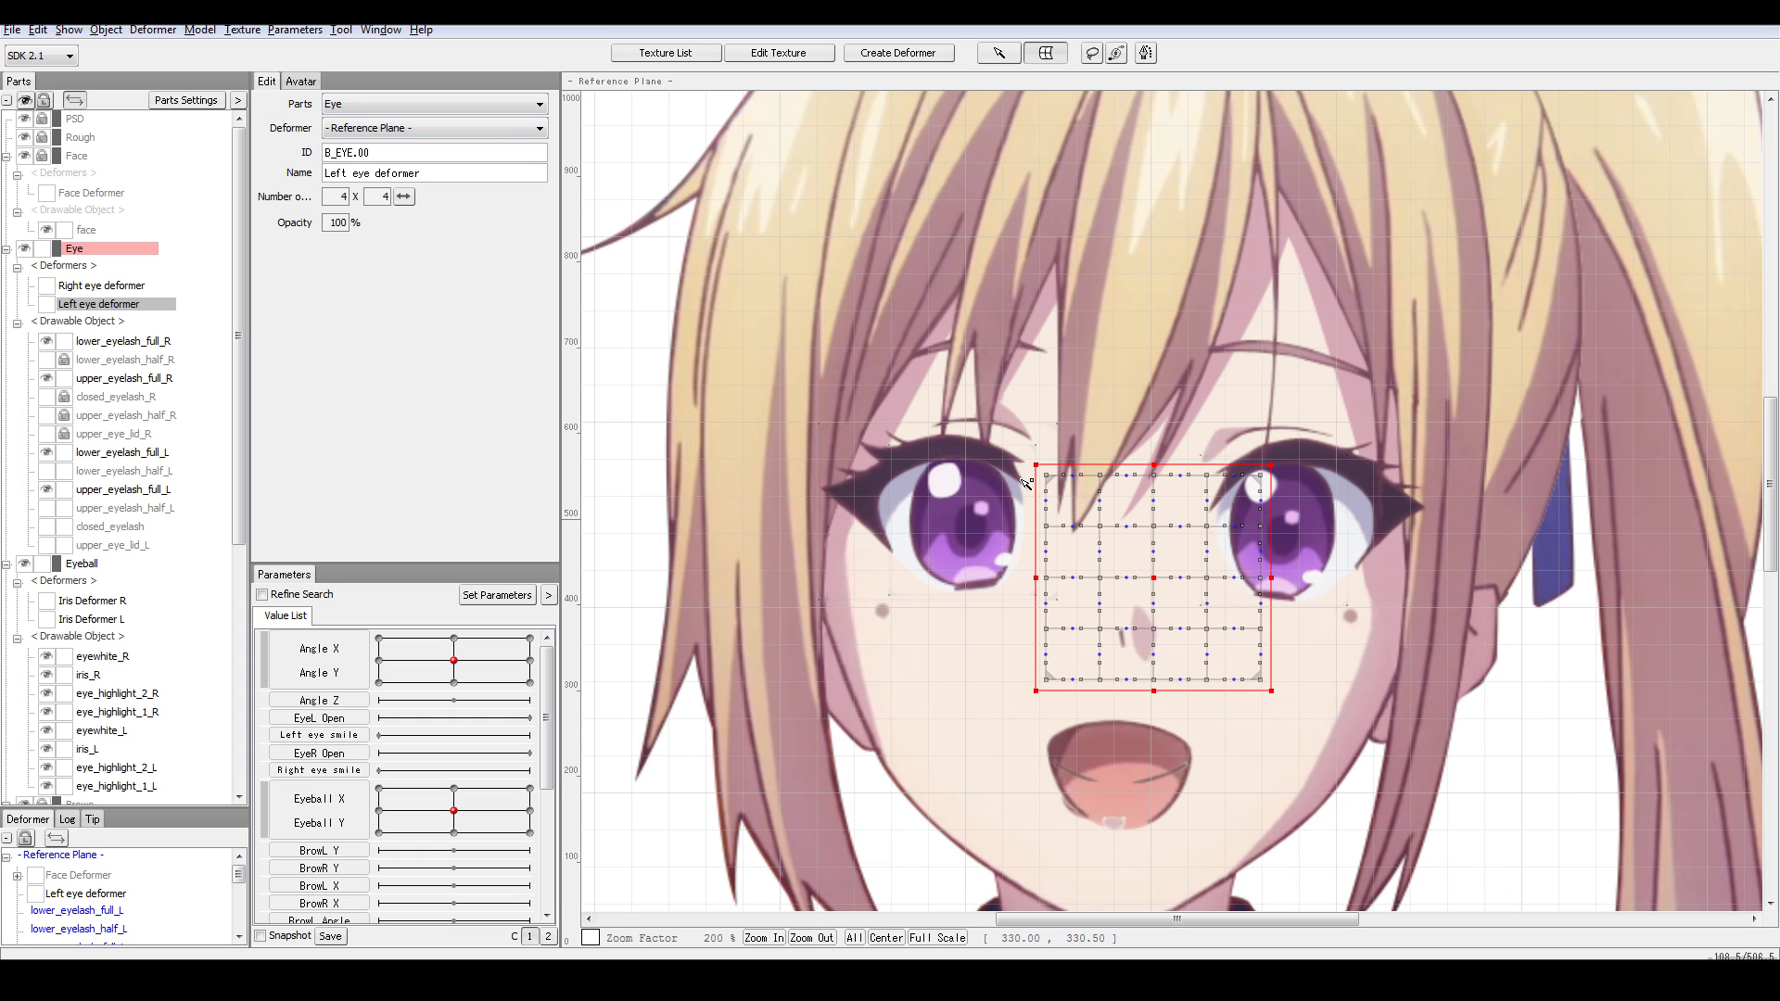
click(1154, 577)
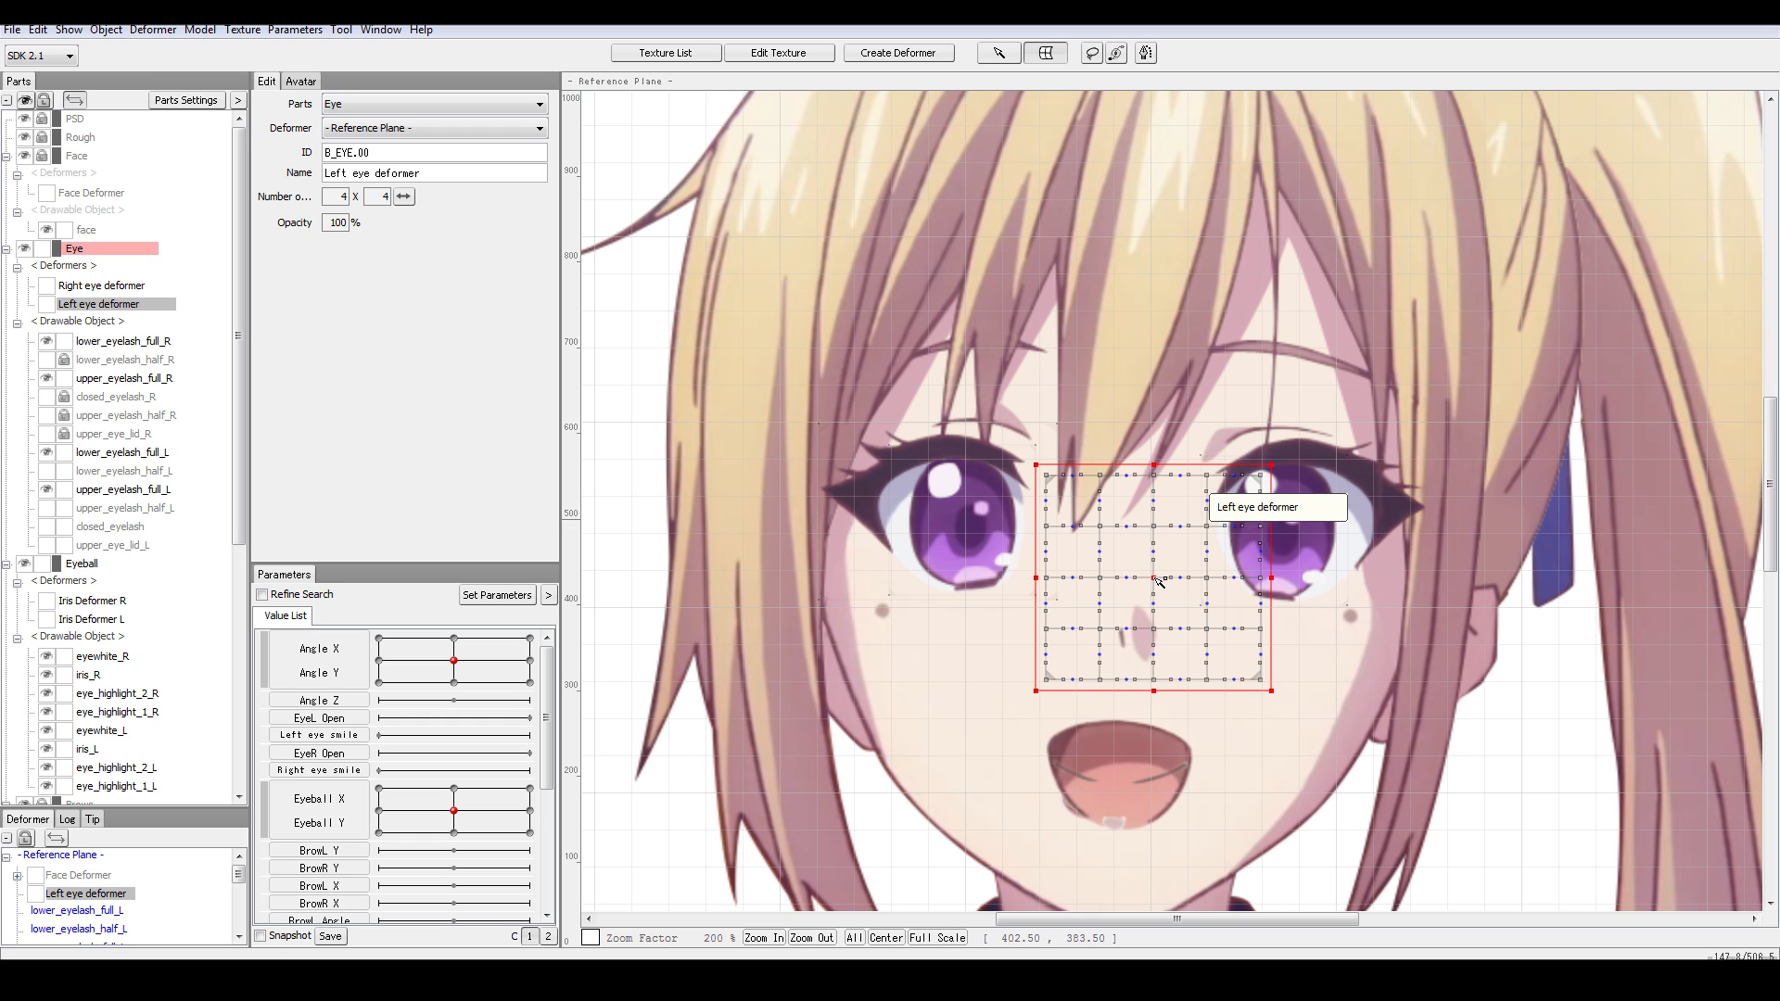
drag(1168, 586, 1295, 536)
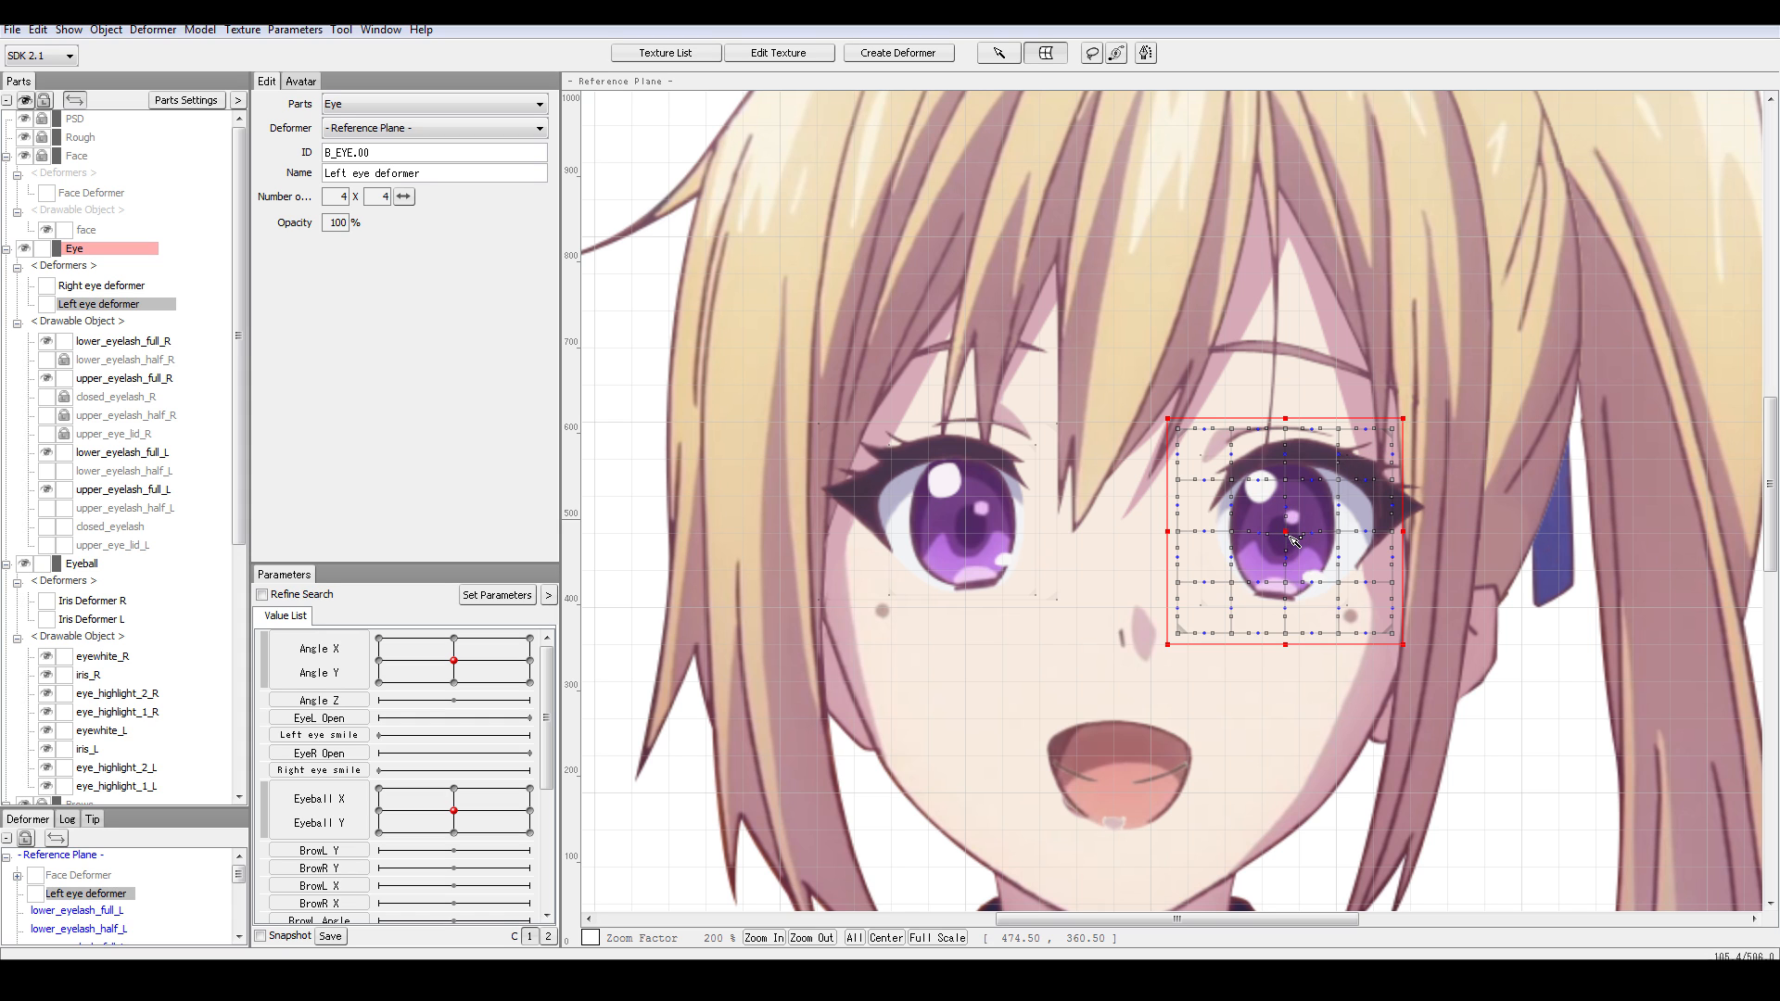
- Enlarge and reposition the Left eye deformer so it encloses the whole left eye including the outer eyelashes
scroll(1294, 539, up, 1)
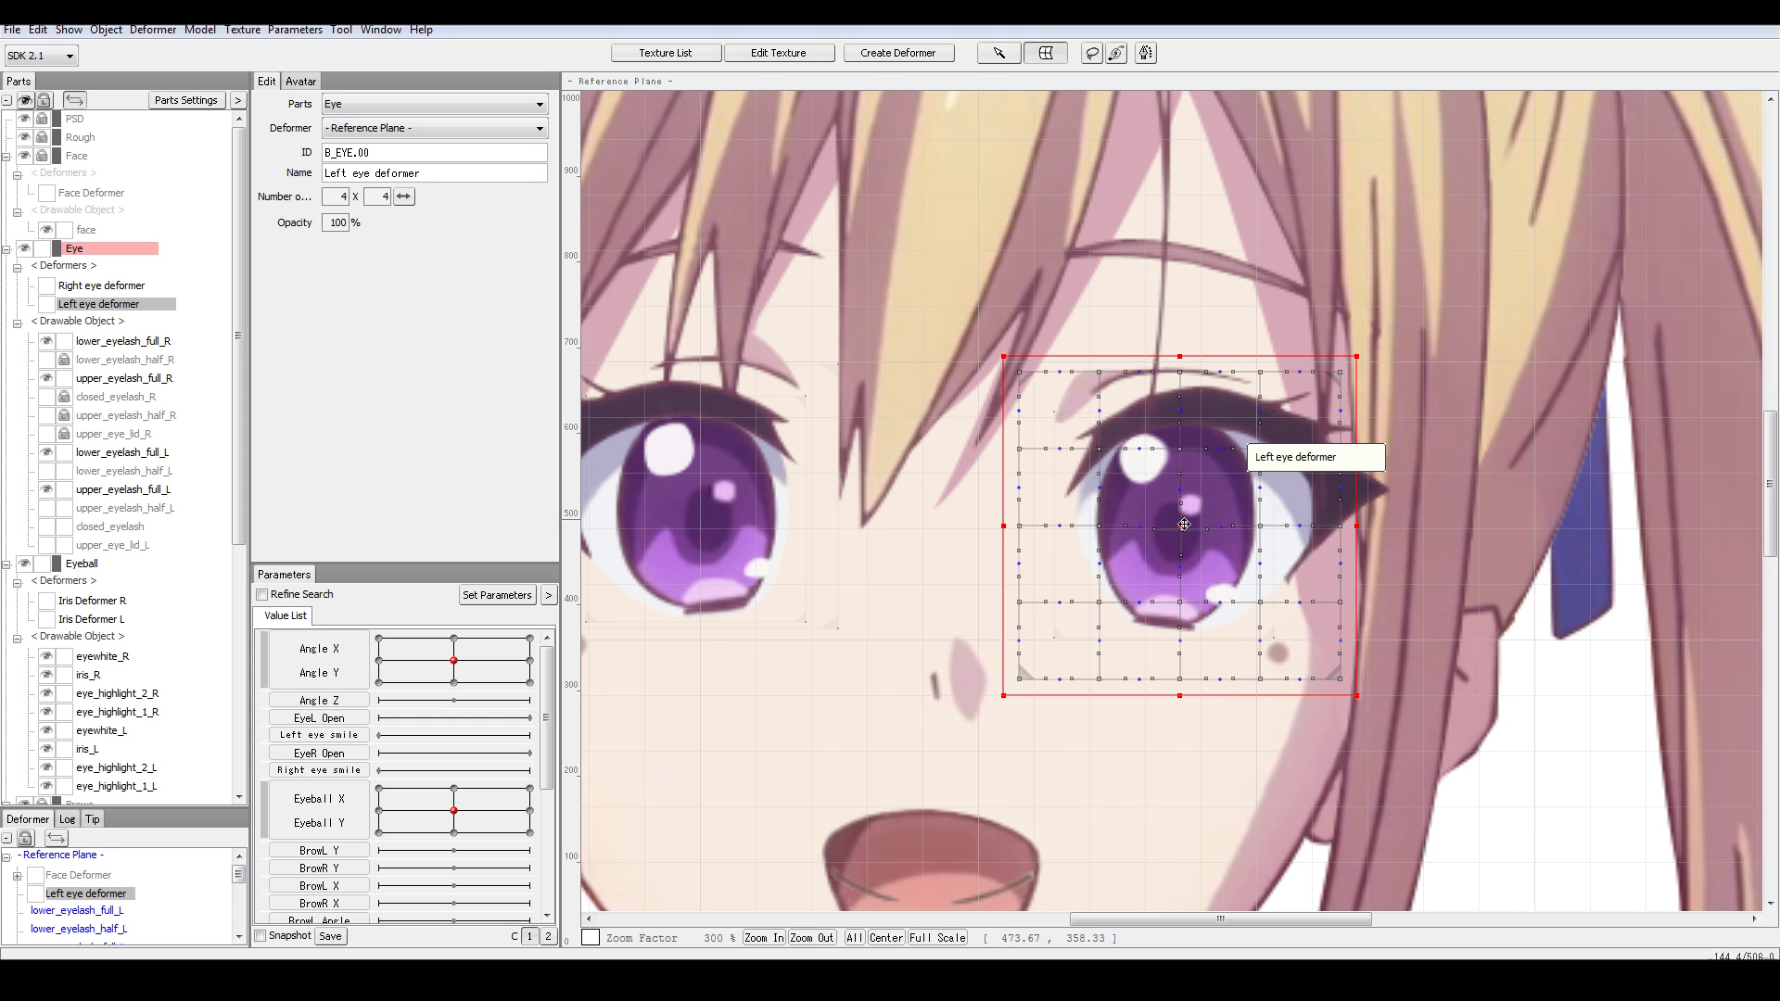
drag(1182, 525, 1211, 477)
drag(1384, 650, 1432, 690)
drag(1220, 510, 1216, 521)
drag(1424, 707, 1443, 725)
drag(1227, 524, 1217, 505)
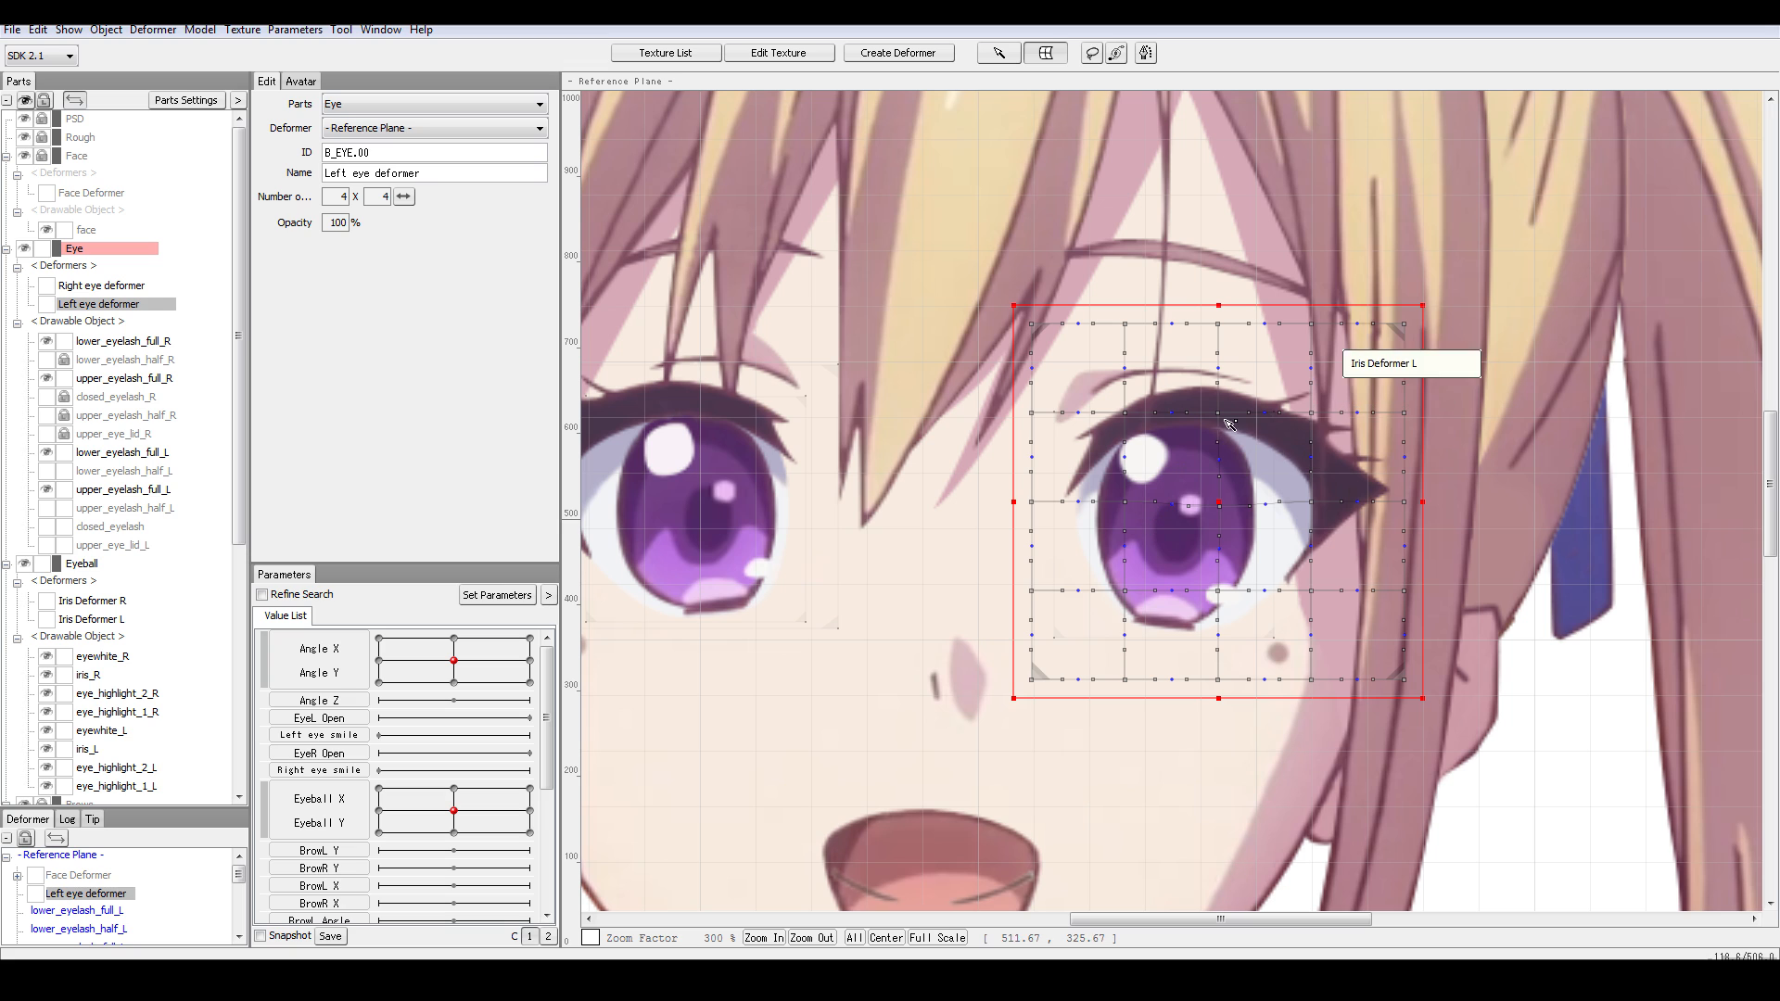
- Examine the deformer assignments of the left eyelash objects in the Eye part and of iris_L in the Eyeball part
click(142, 453)
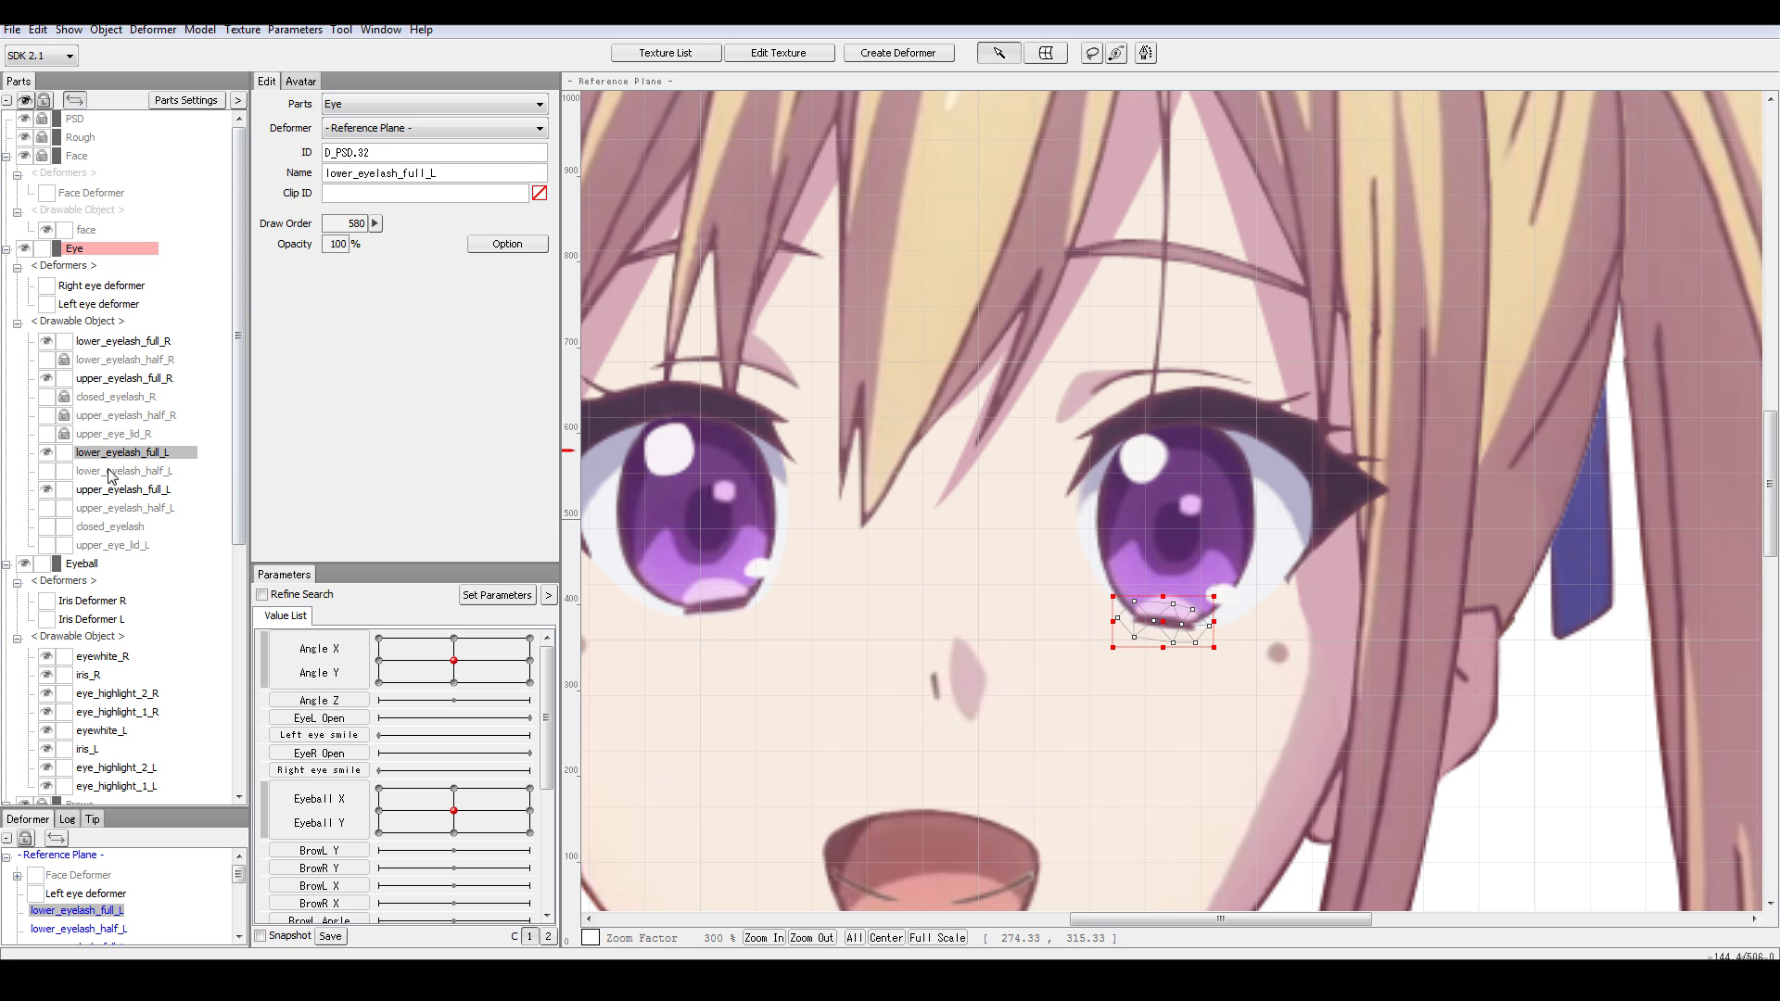
click(115, 475)
click(130, 490)
click(139, 507)
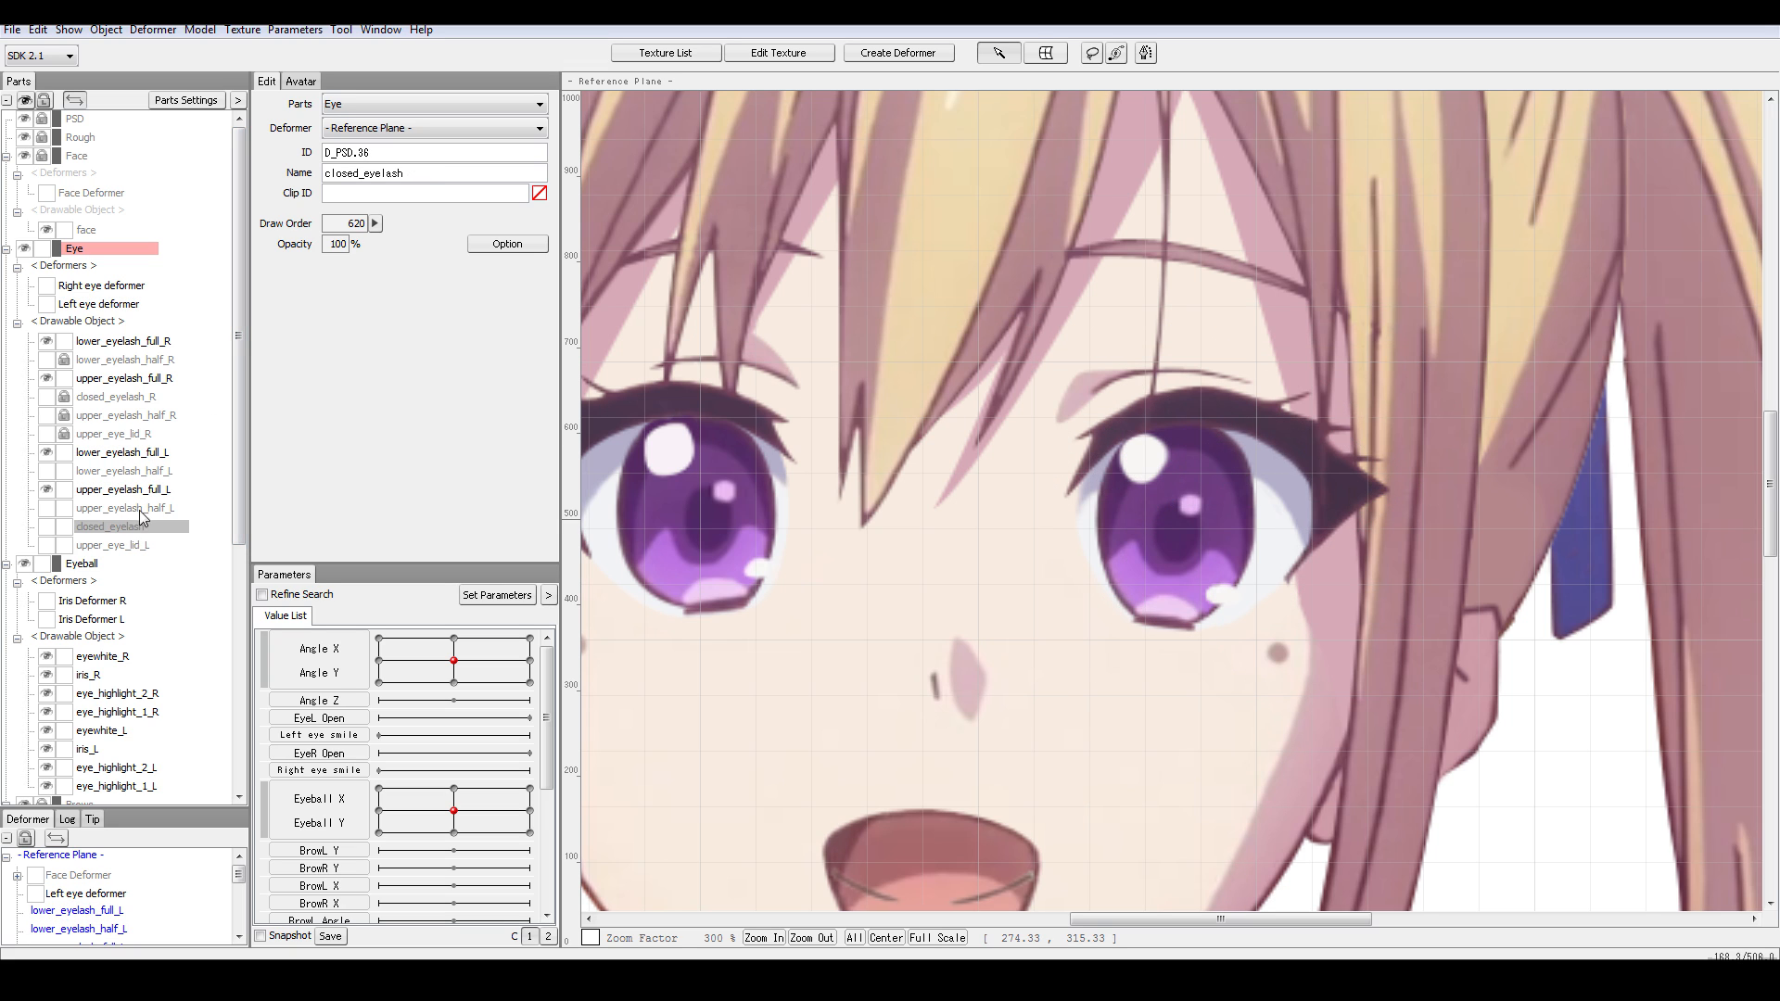
click(137, 769)
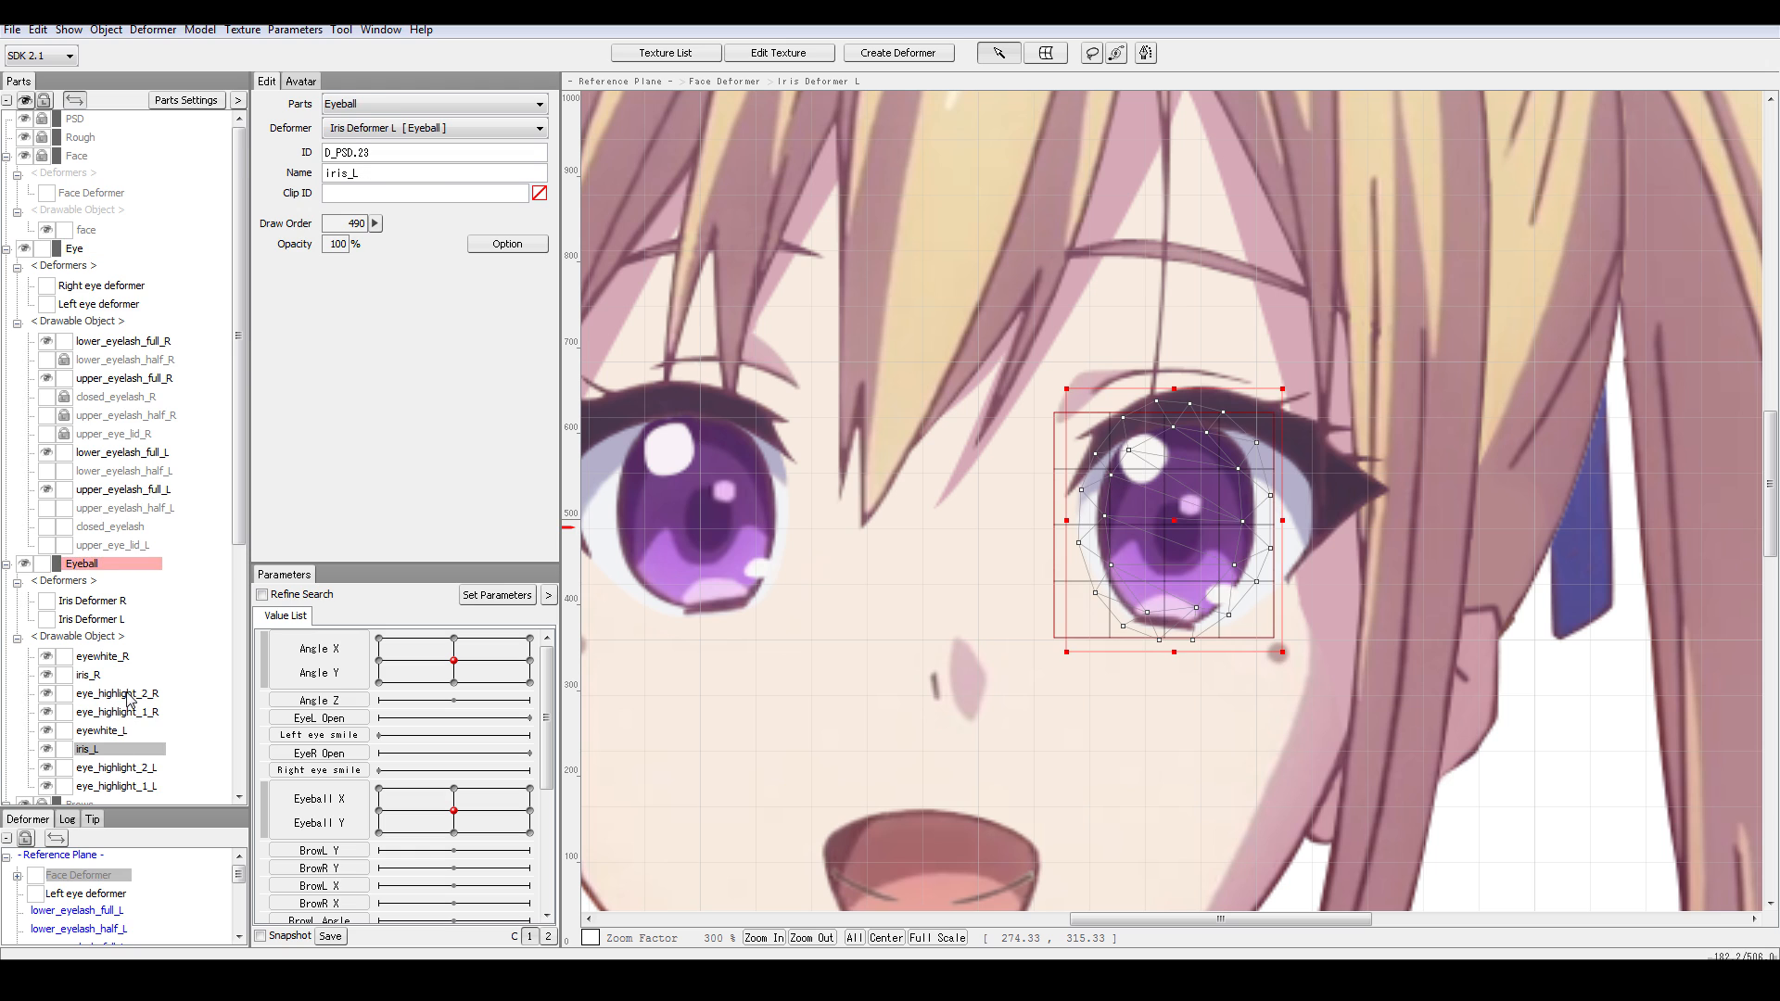
scroll(132, 699, down, 1)
click(128, 602)
click(115, 694)
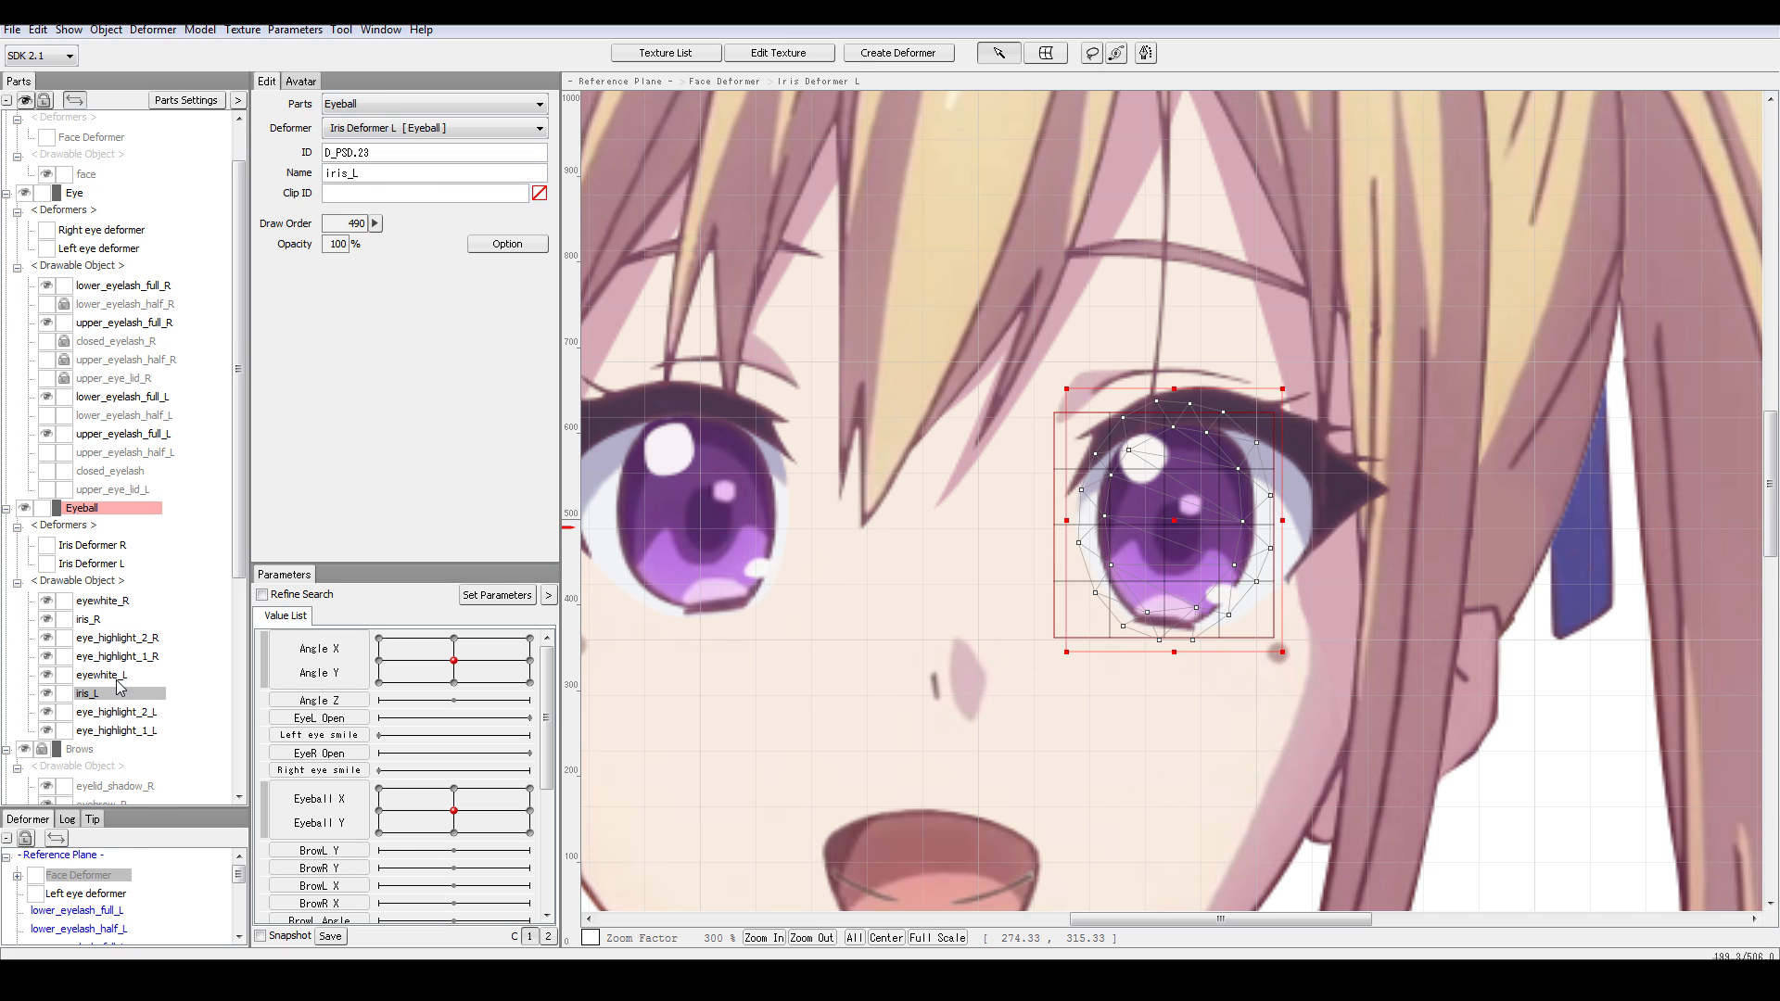
- Assign eyewhite_L to Left eye deformer [Eye]
click(124, 675)
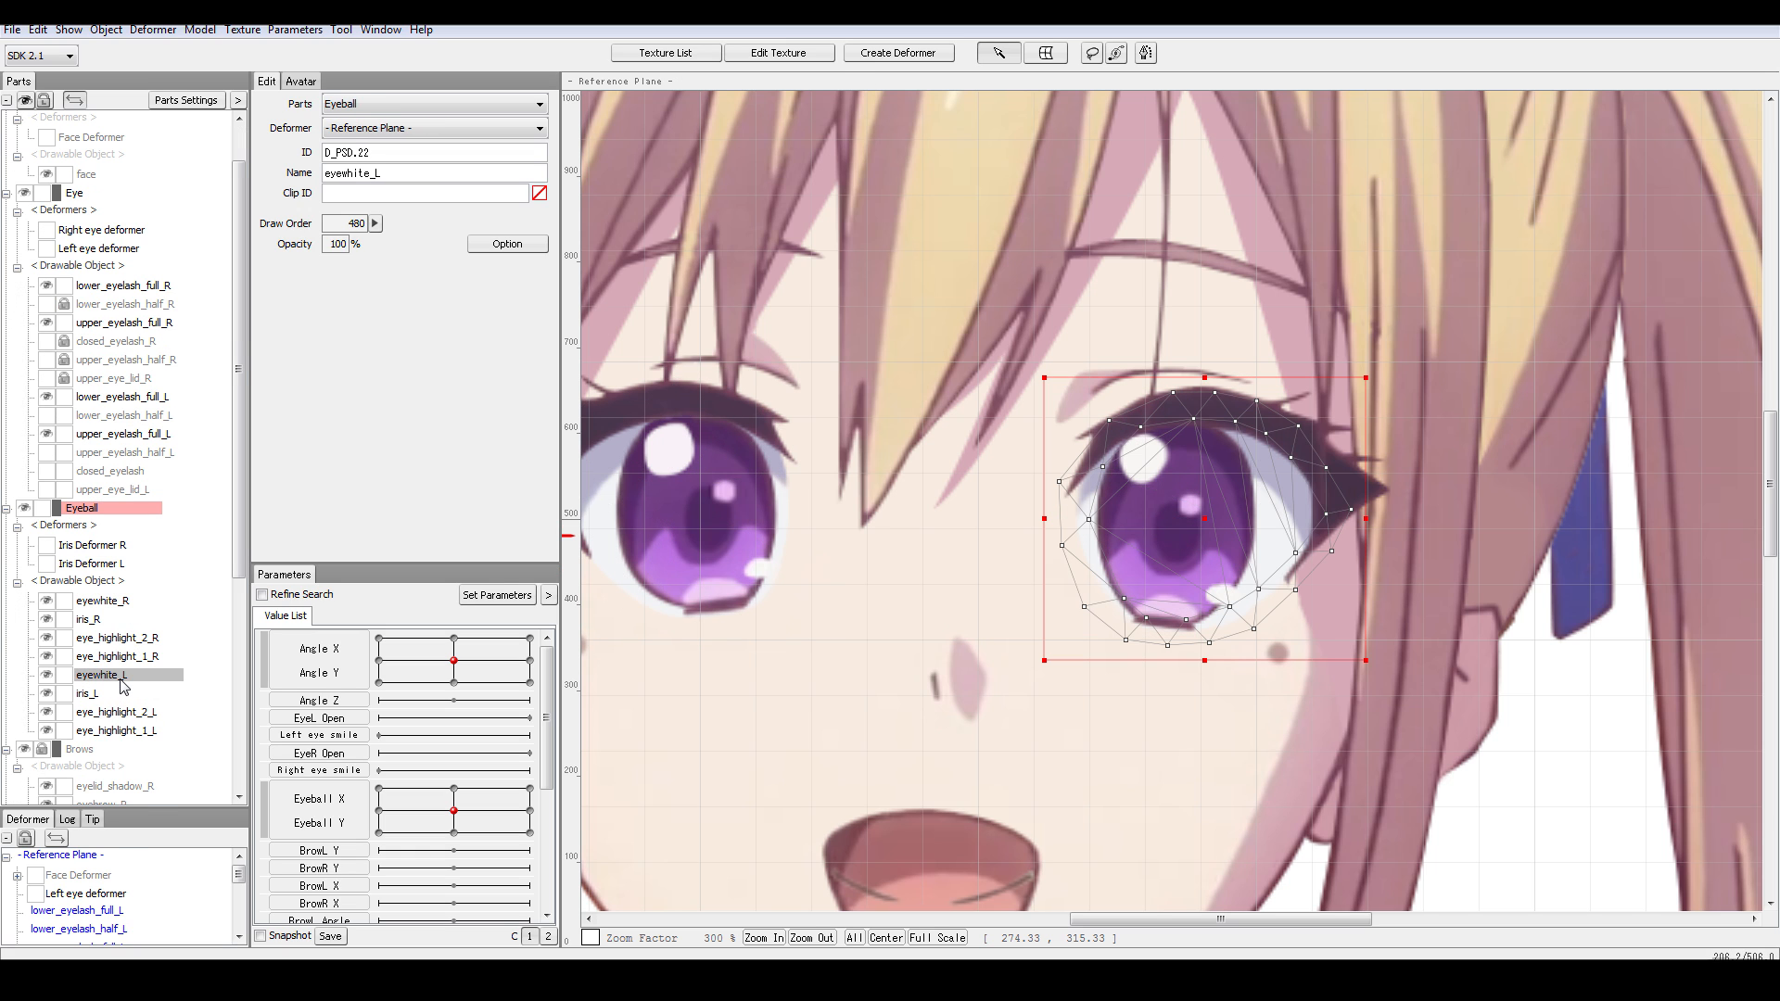
click(465, 130)
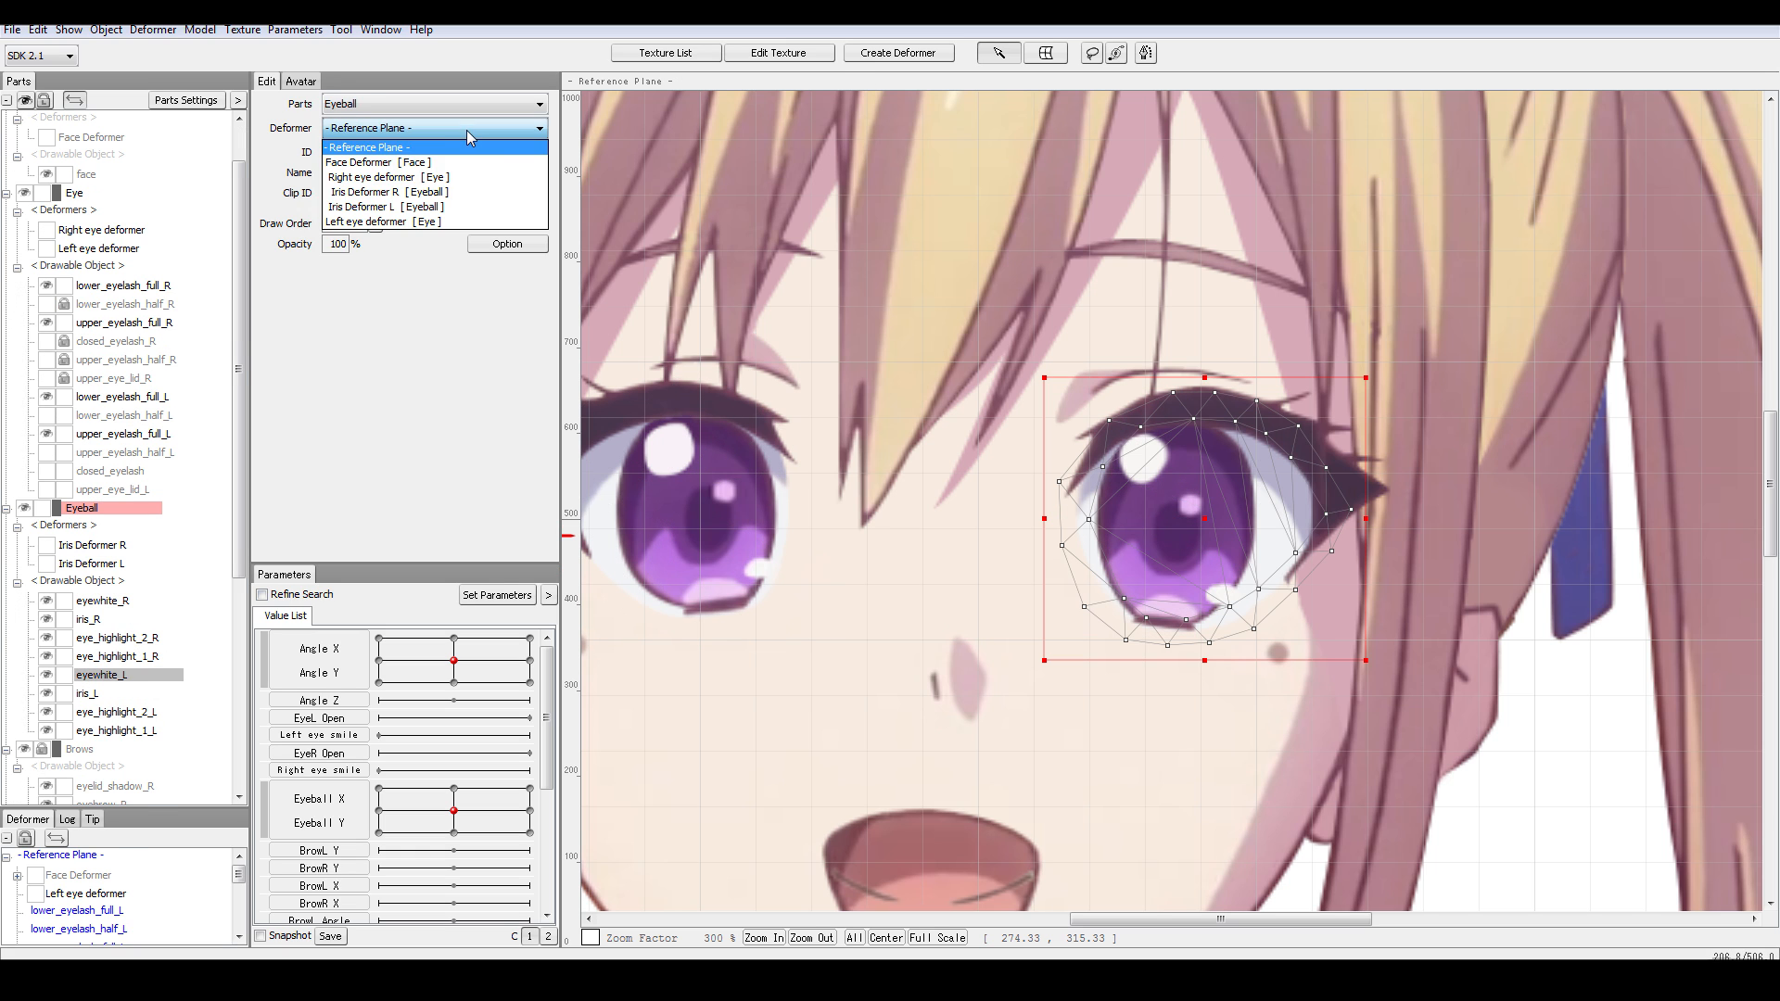
click(393, 223)
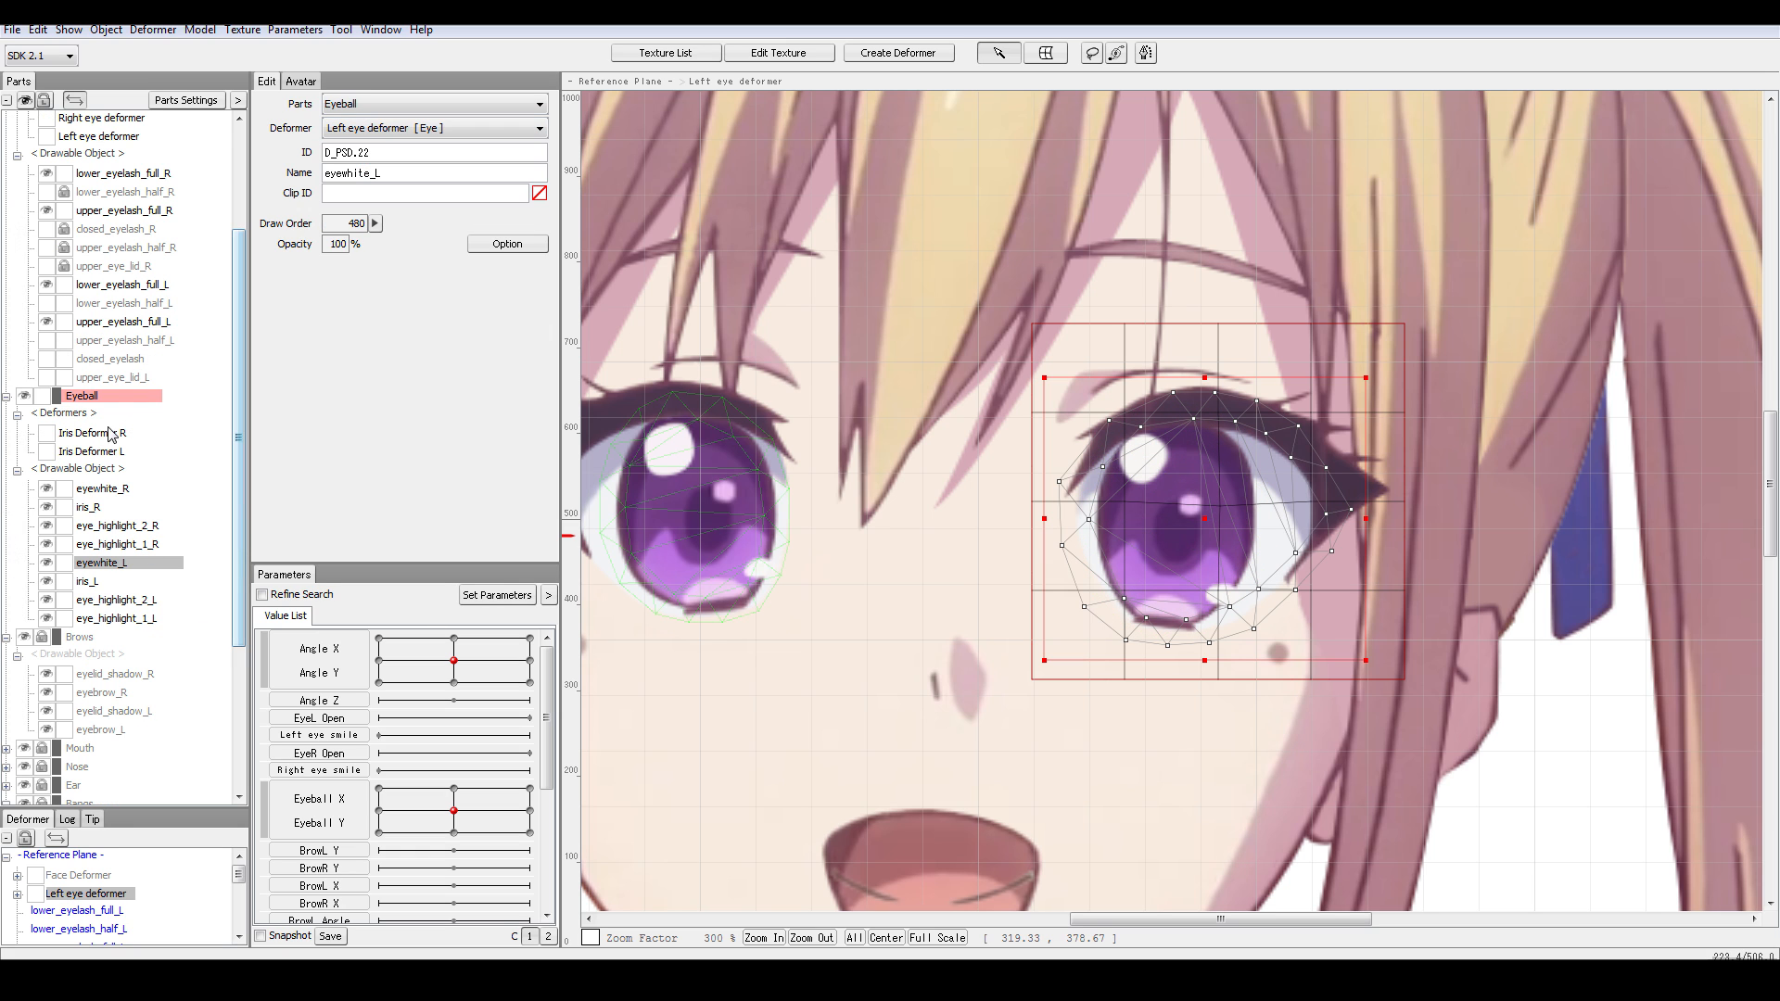
- Set Face Deformer [Face] as the parent deformer of Left eye deformer
click(139, 137)
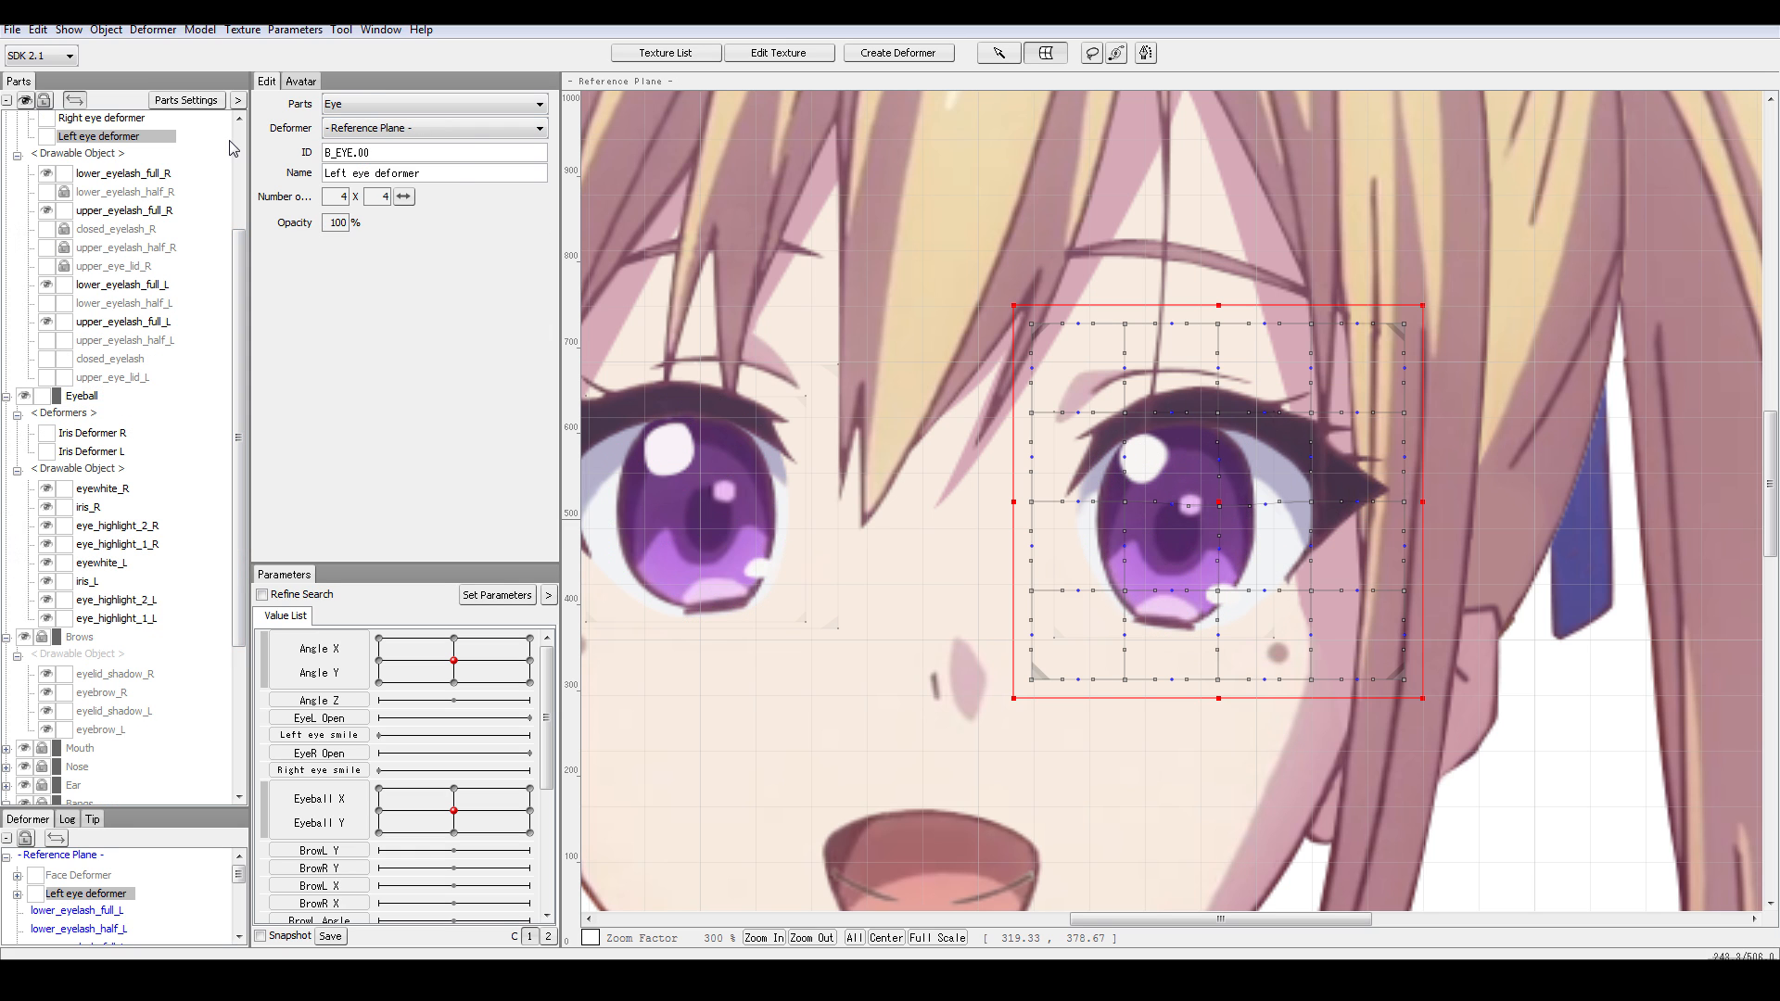
click(463, 134)
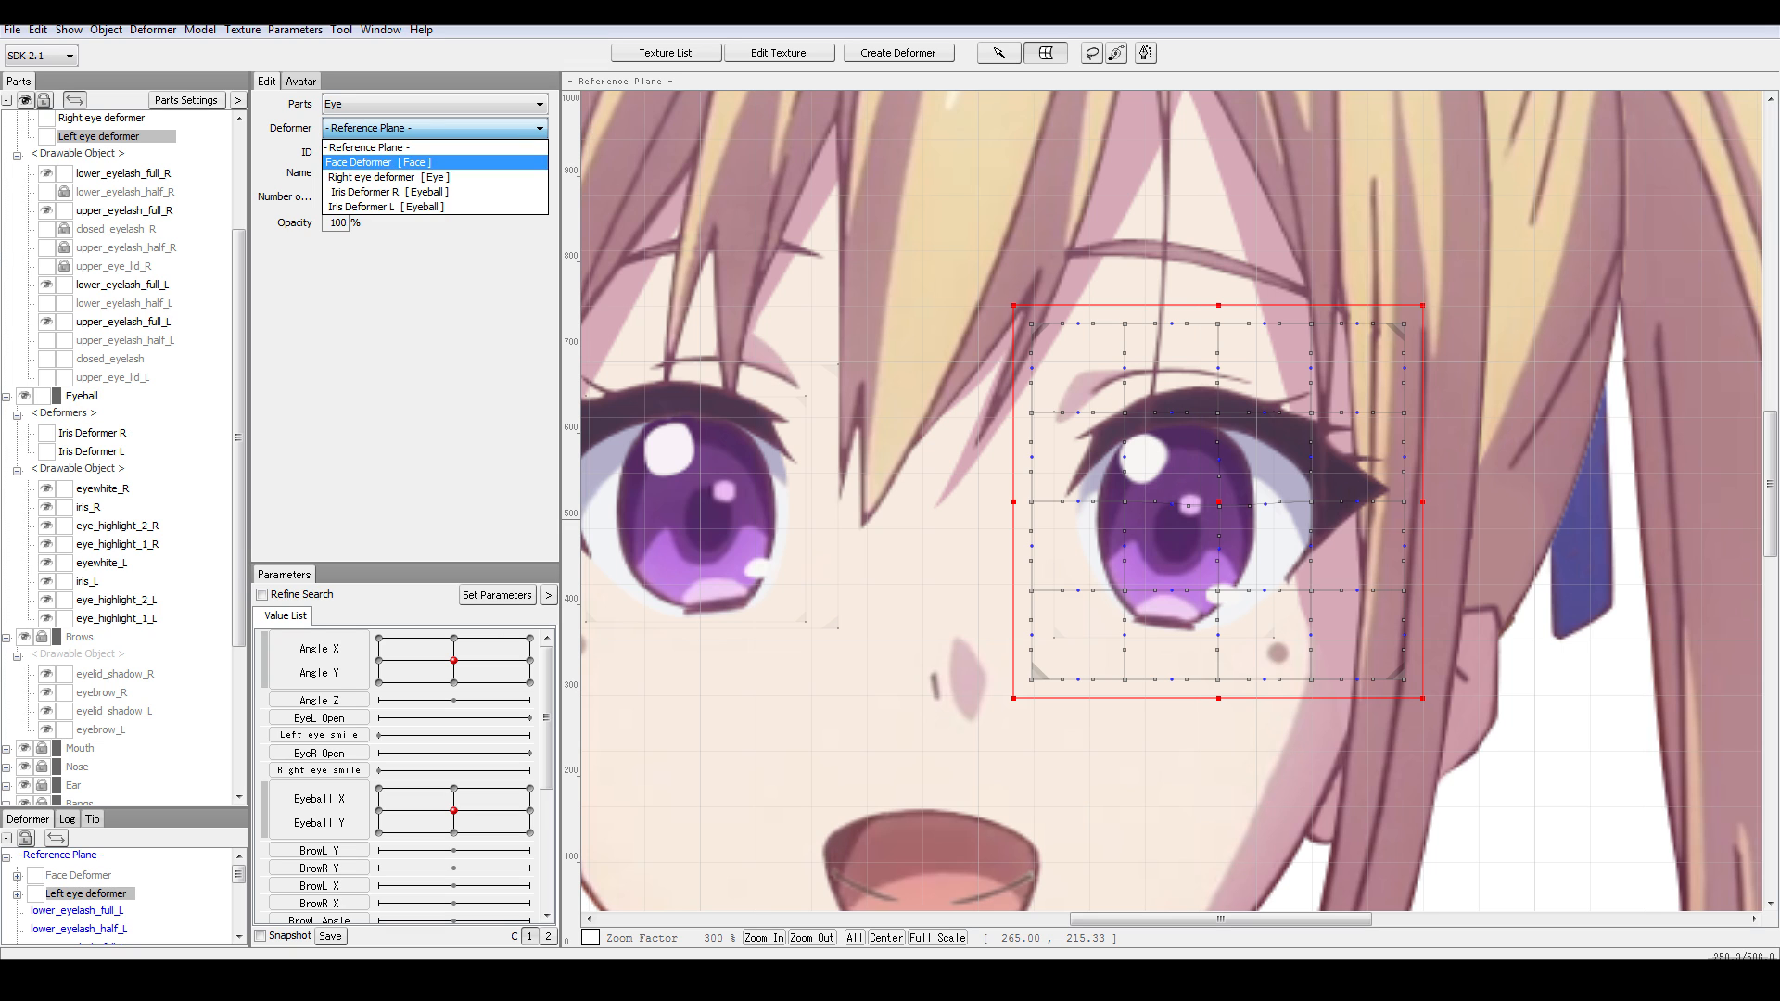
click(371, 162)
- Assign Iris Deformer L to Left eye deformer [Eye] as its parent and check Eyeball X and Eyeball Y at centre
click(127, 621)
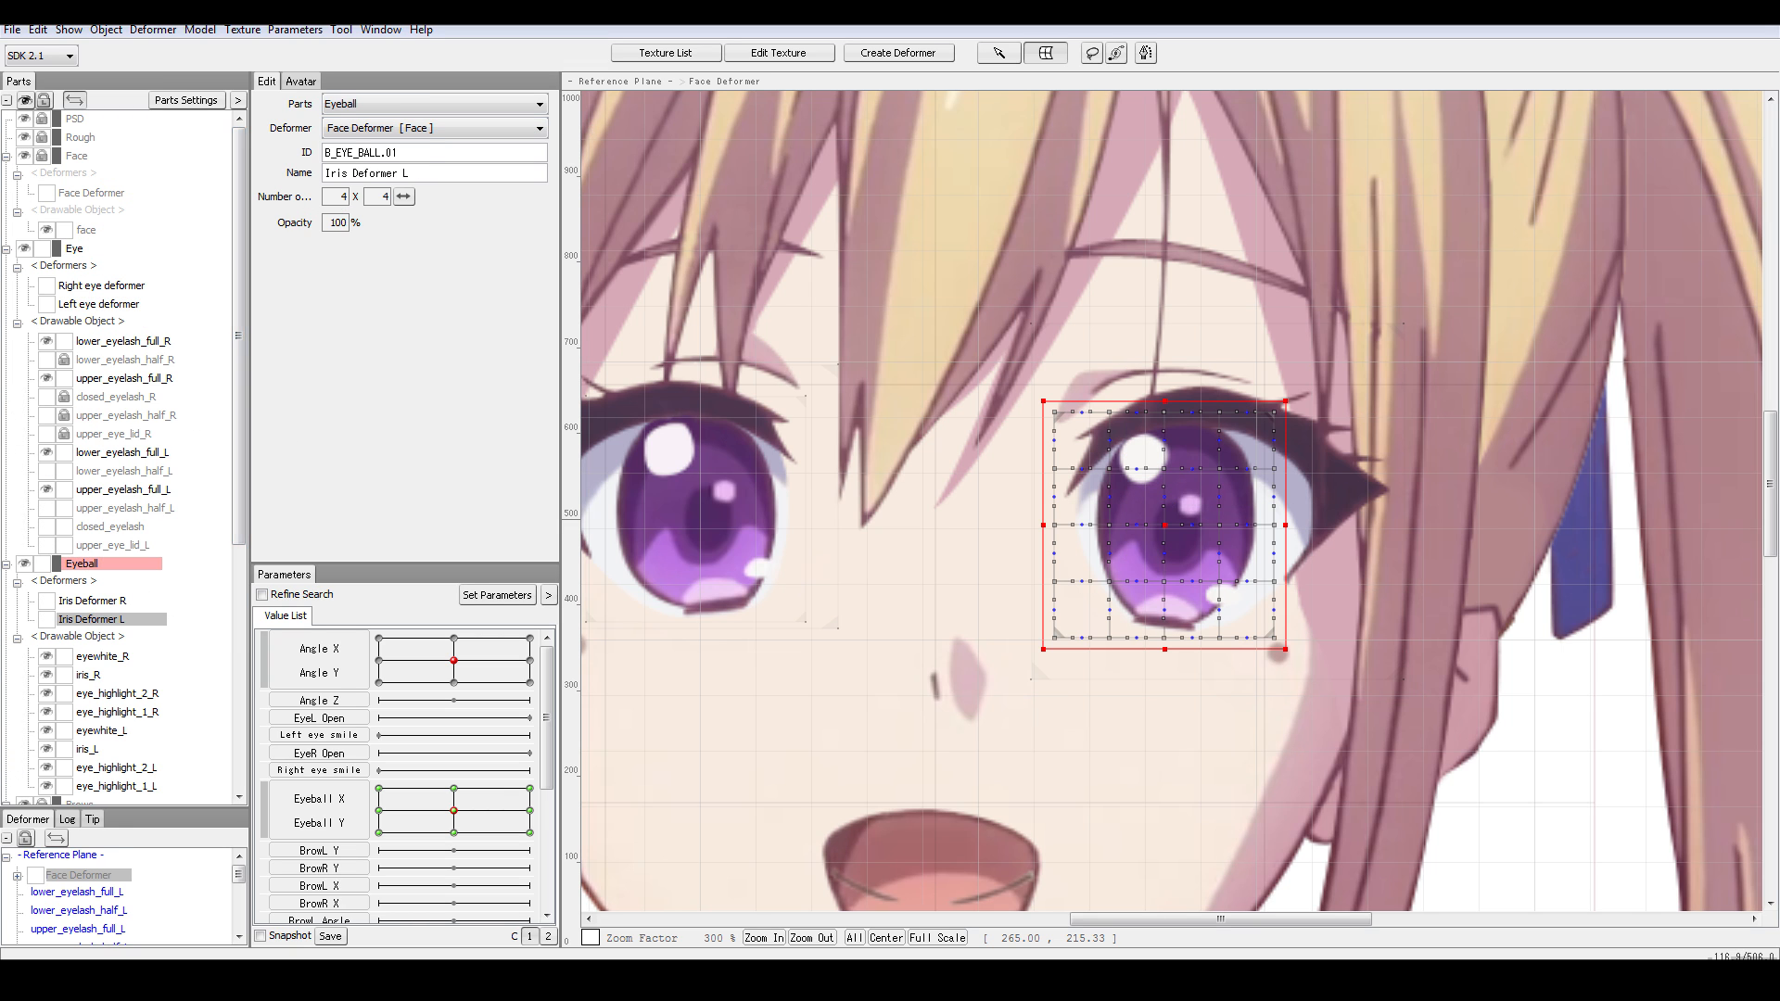
click(468, 131)
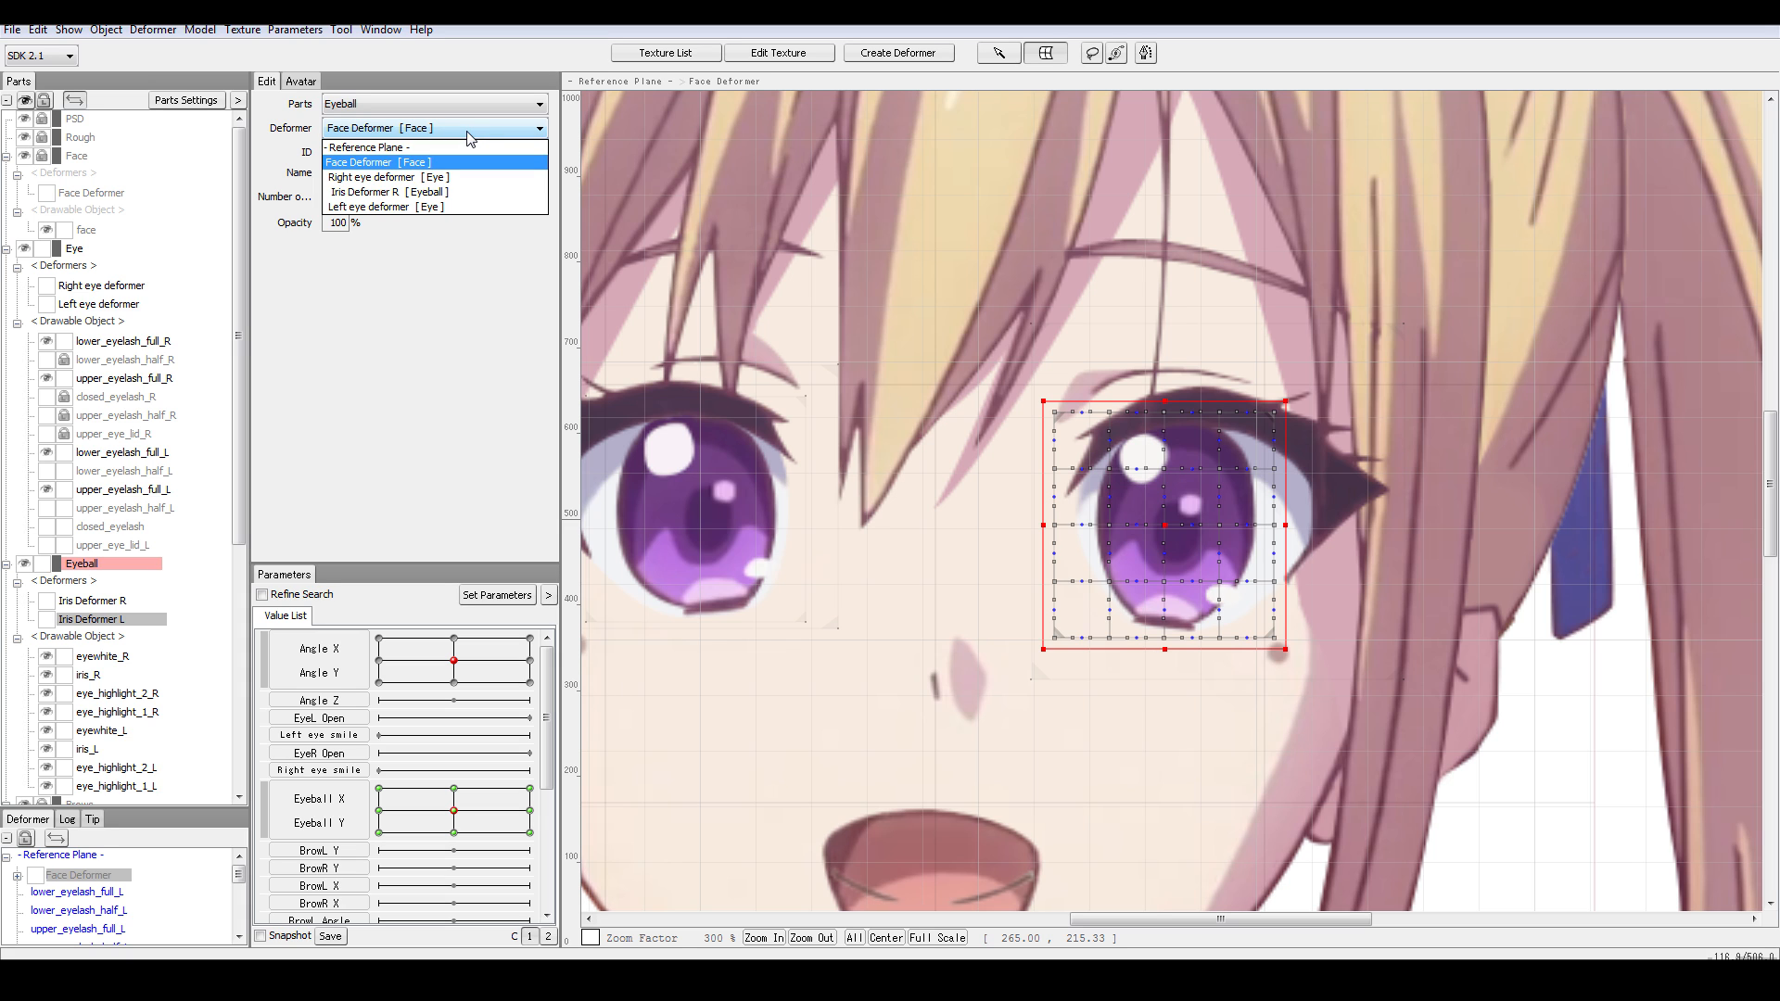
click(435, 207)
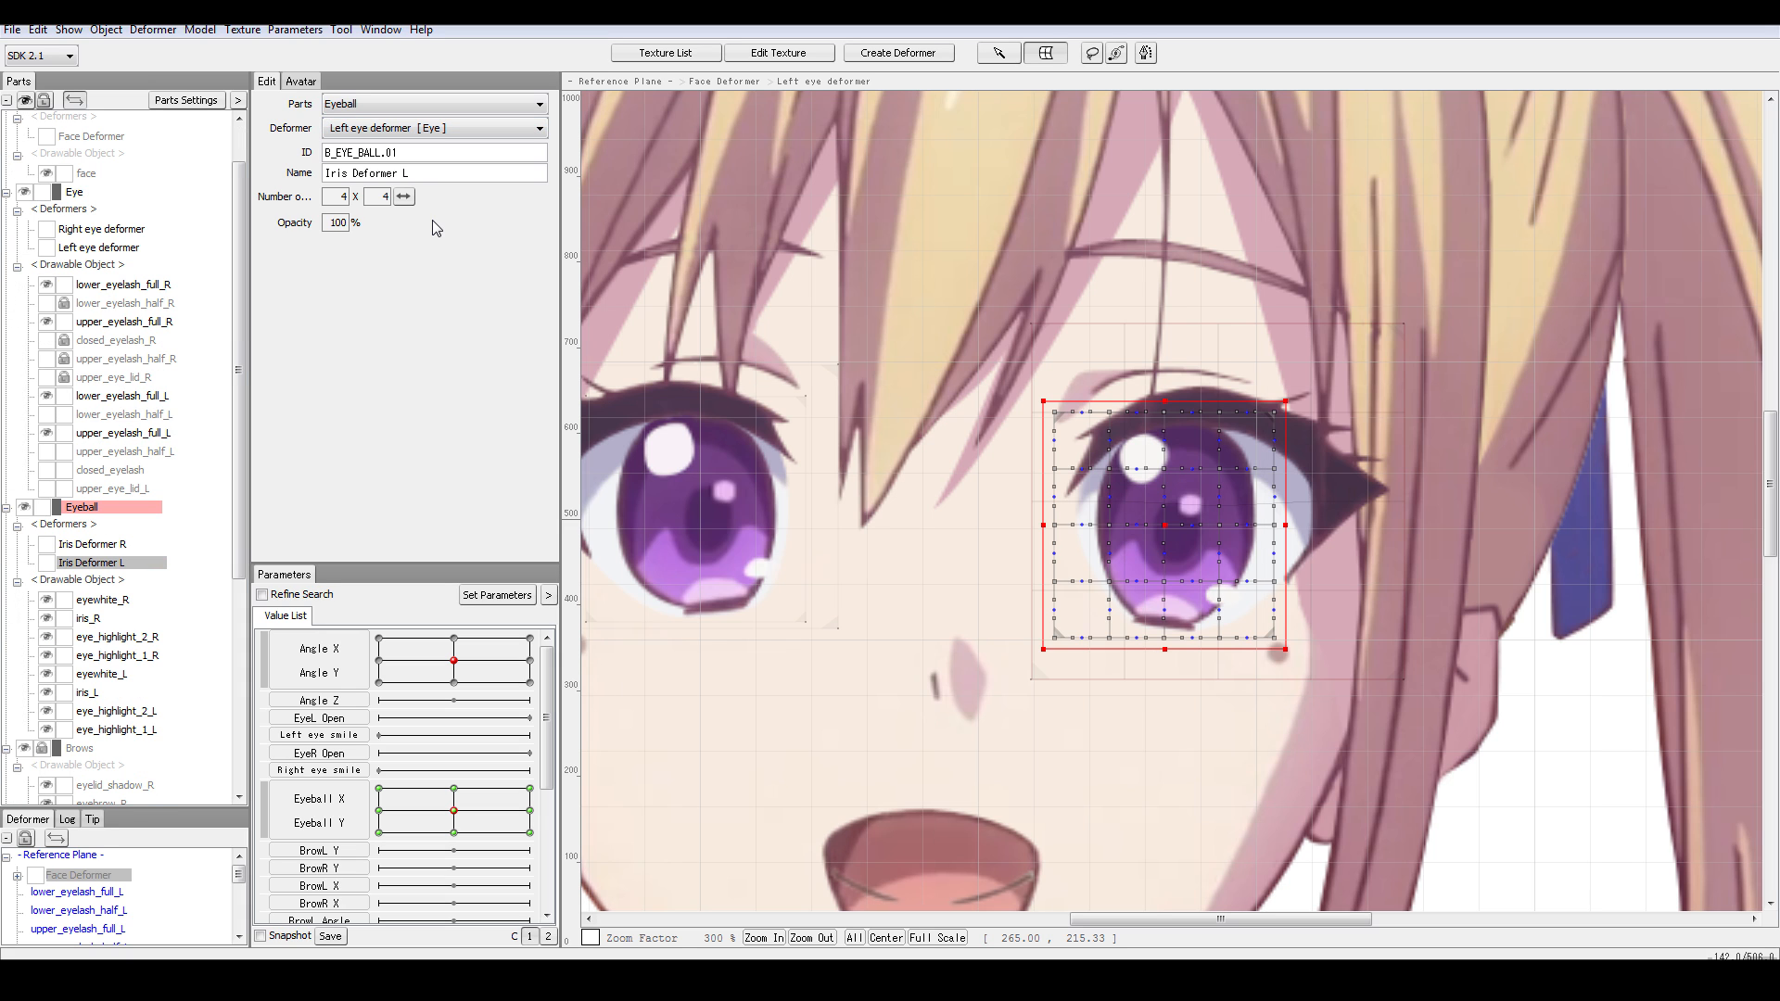
mouse_move(493, 816)
mouse_down()
mouse_move(513, 795)
mouse_move(504, 823)
mouse_move(412, 821)
mouse_move(497, 804)
mouse_move(454, 810)
mouse_up()
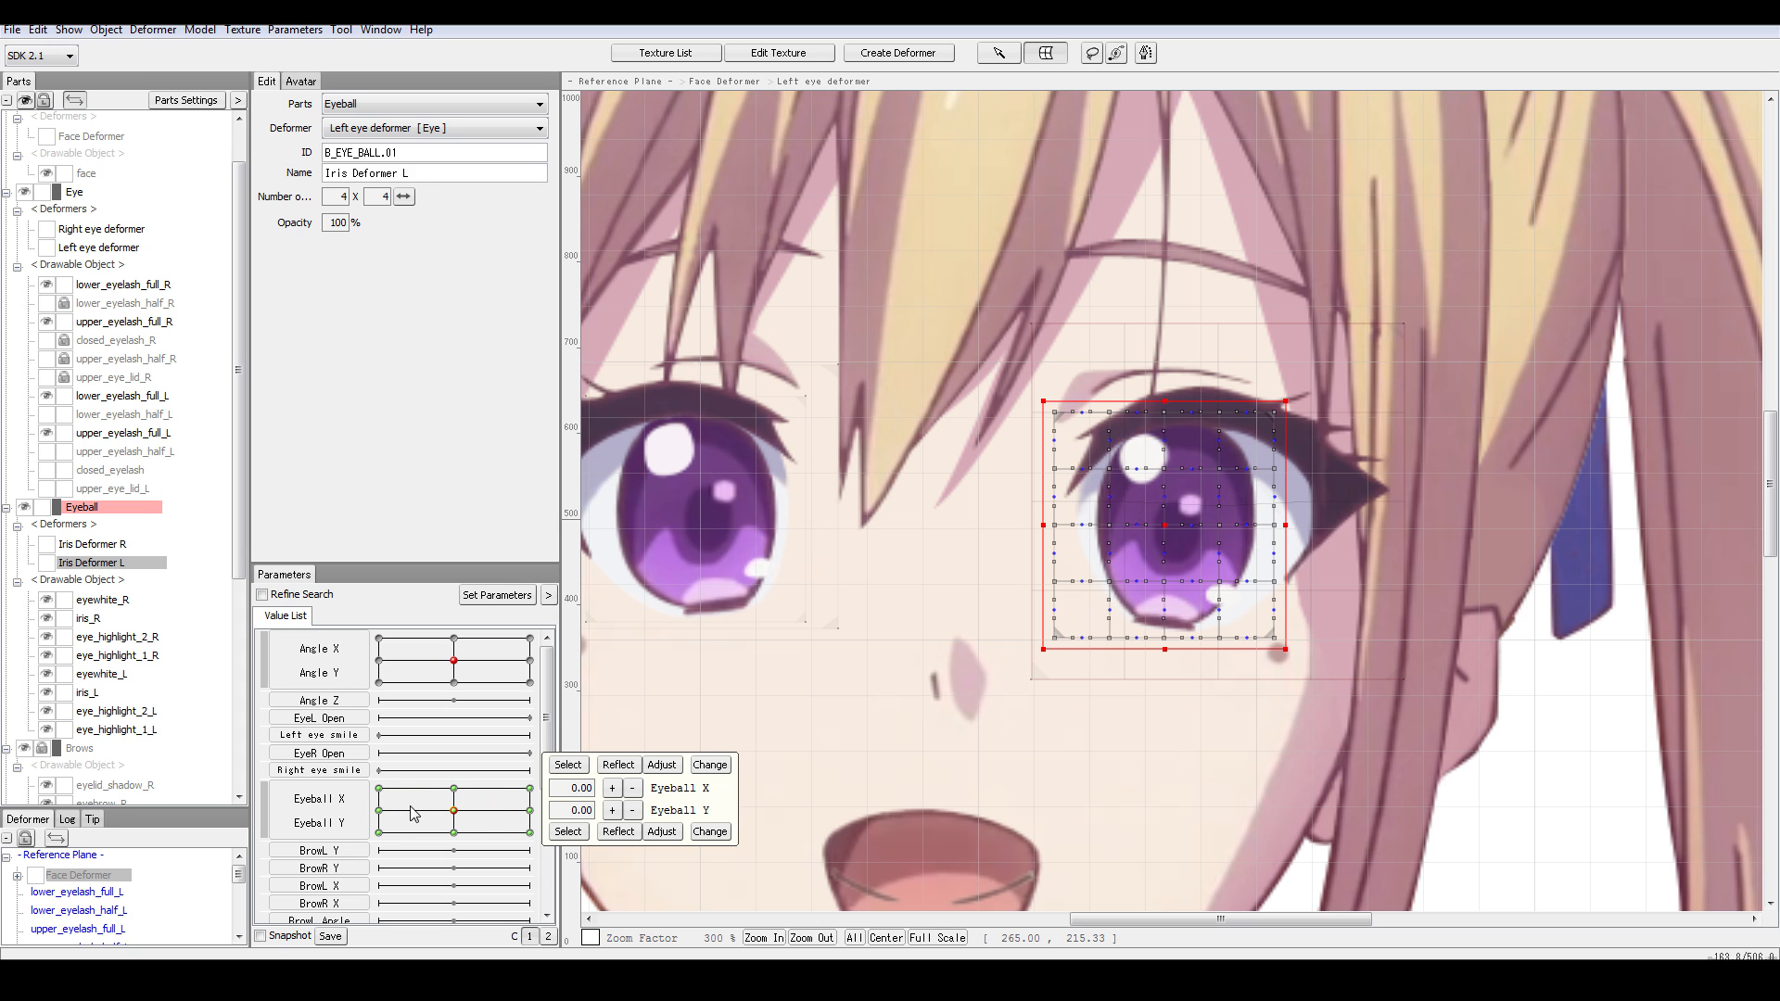
- Examine the deformer assignments of eyewhite_R, eyewhite_L, Iris Deformer L and Left eye deformer, and test the hierarchy on Angle X and Angle Y
click(102, 599)
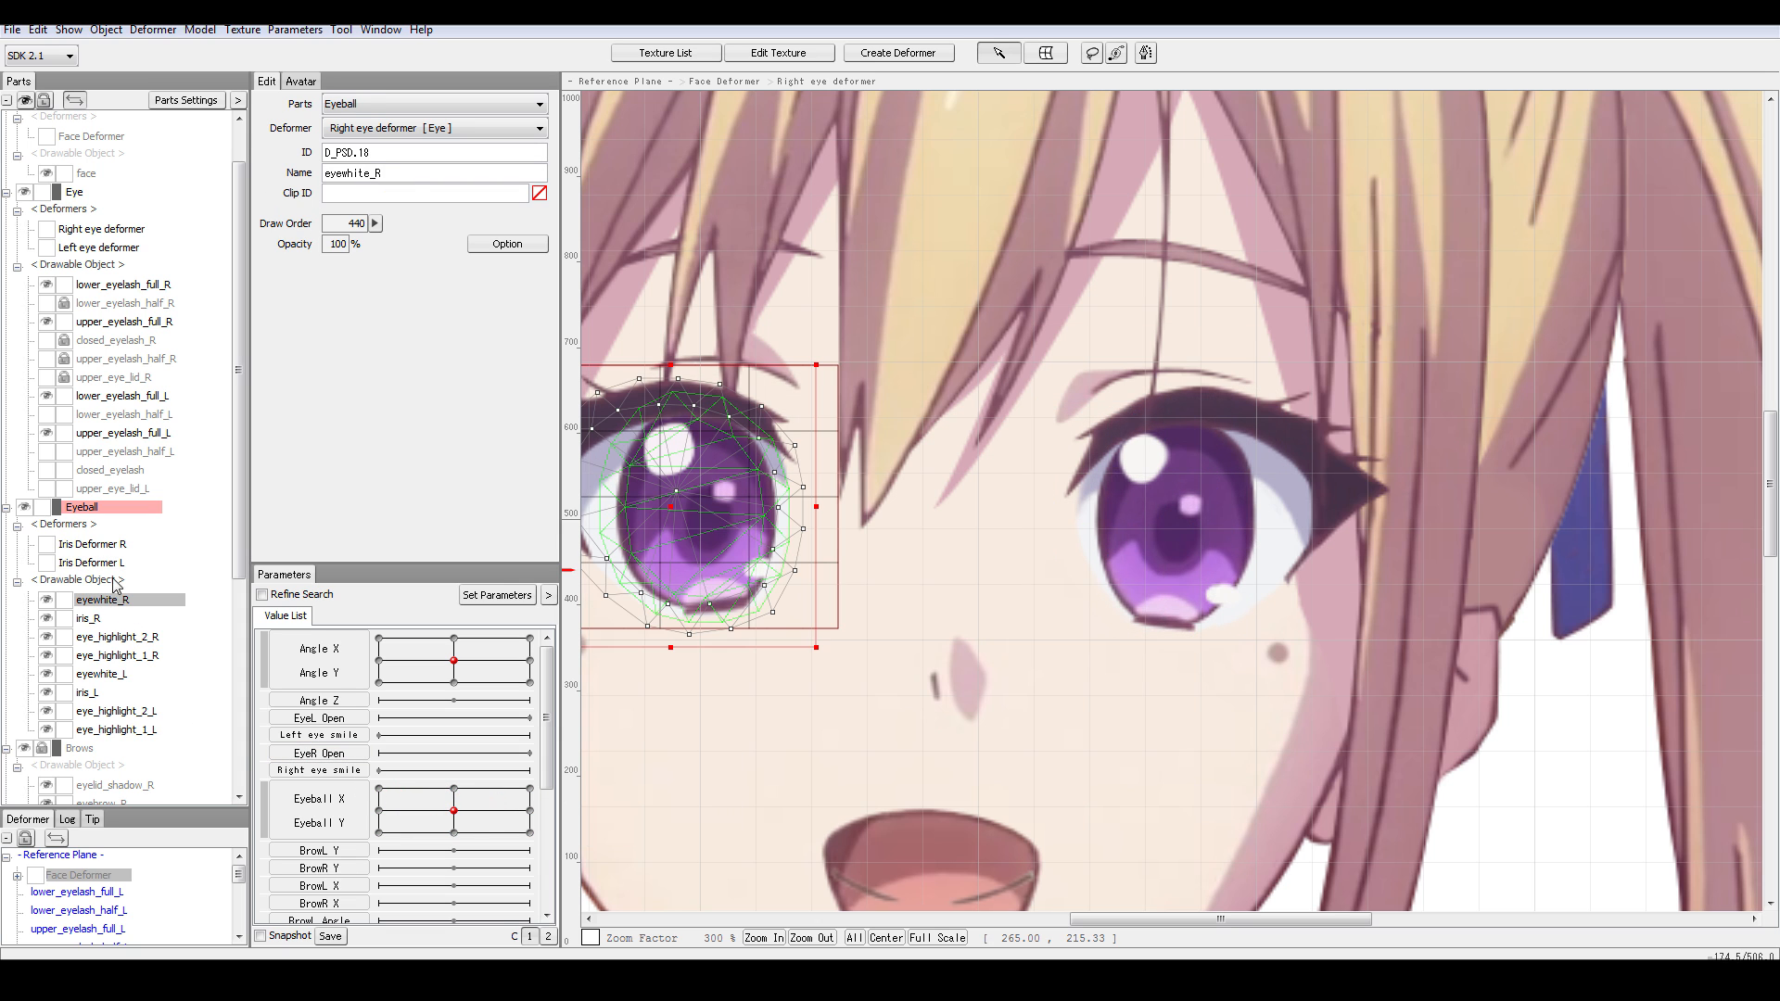
click(93, 562)
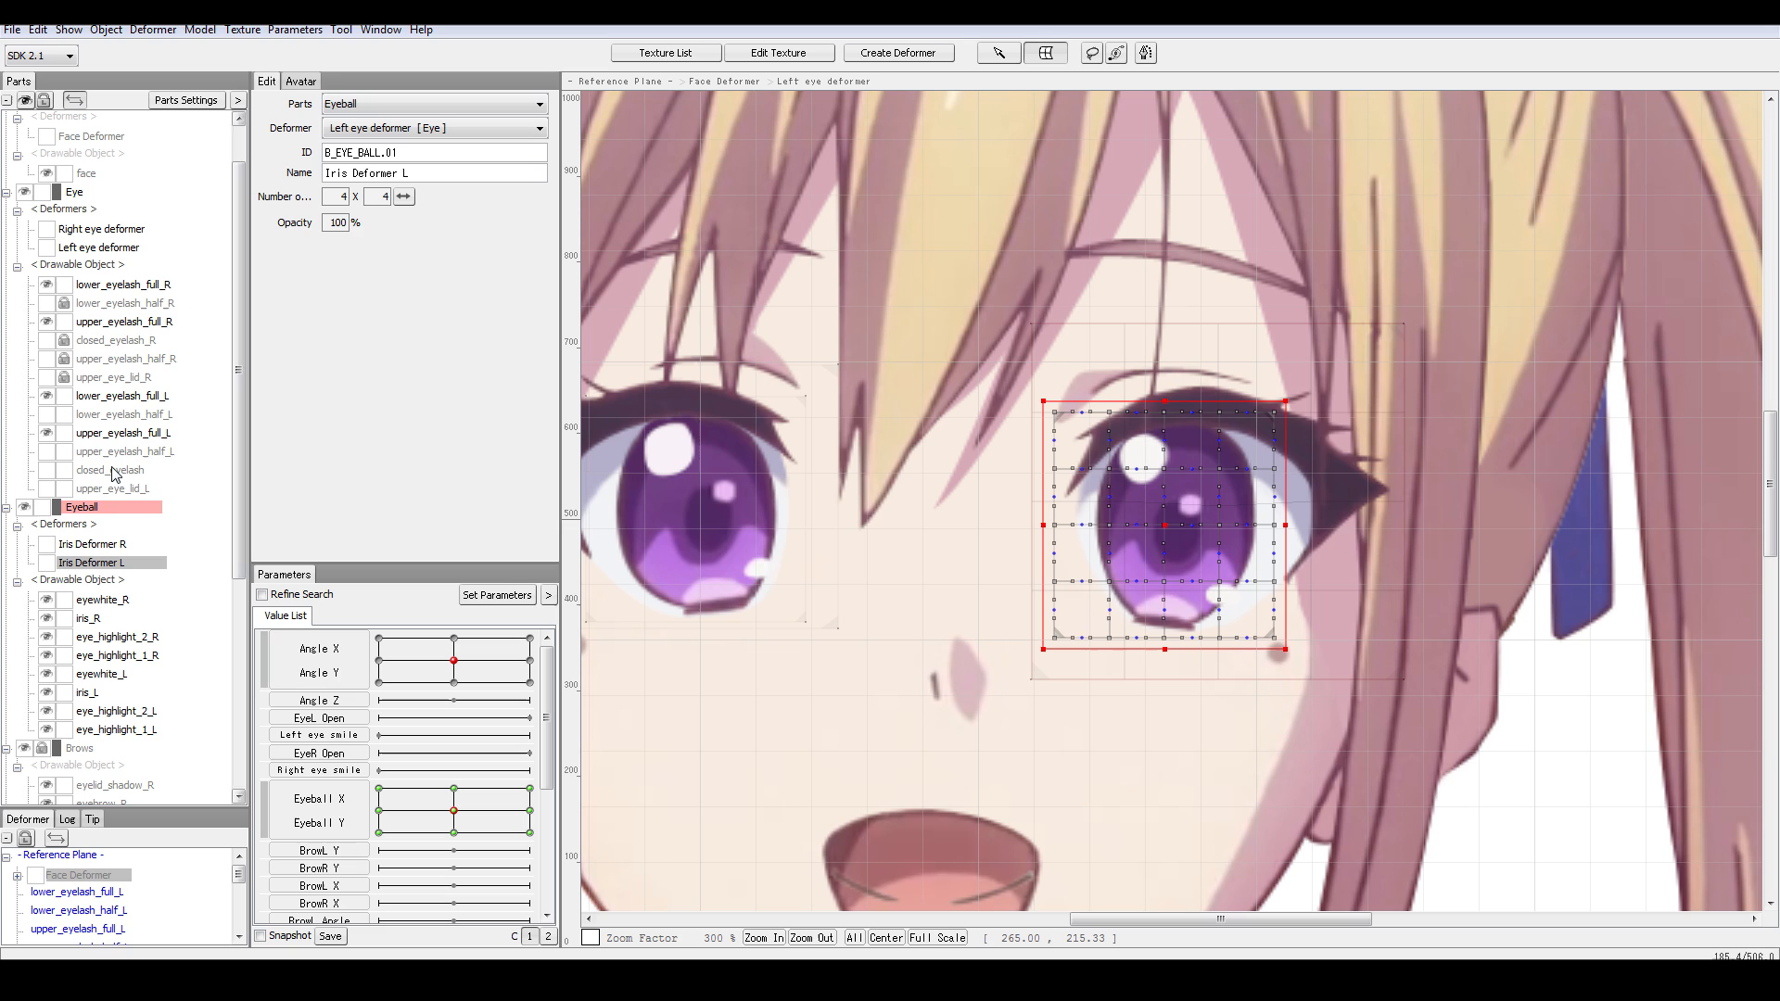
click(102, 674)
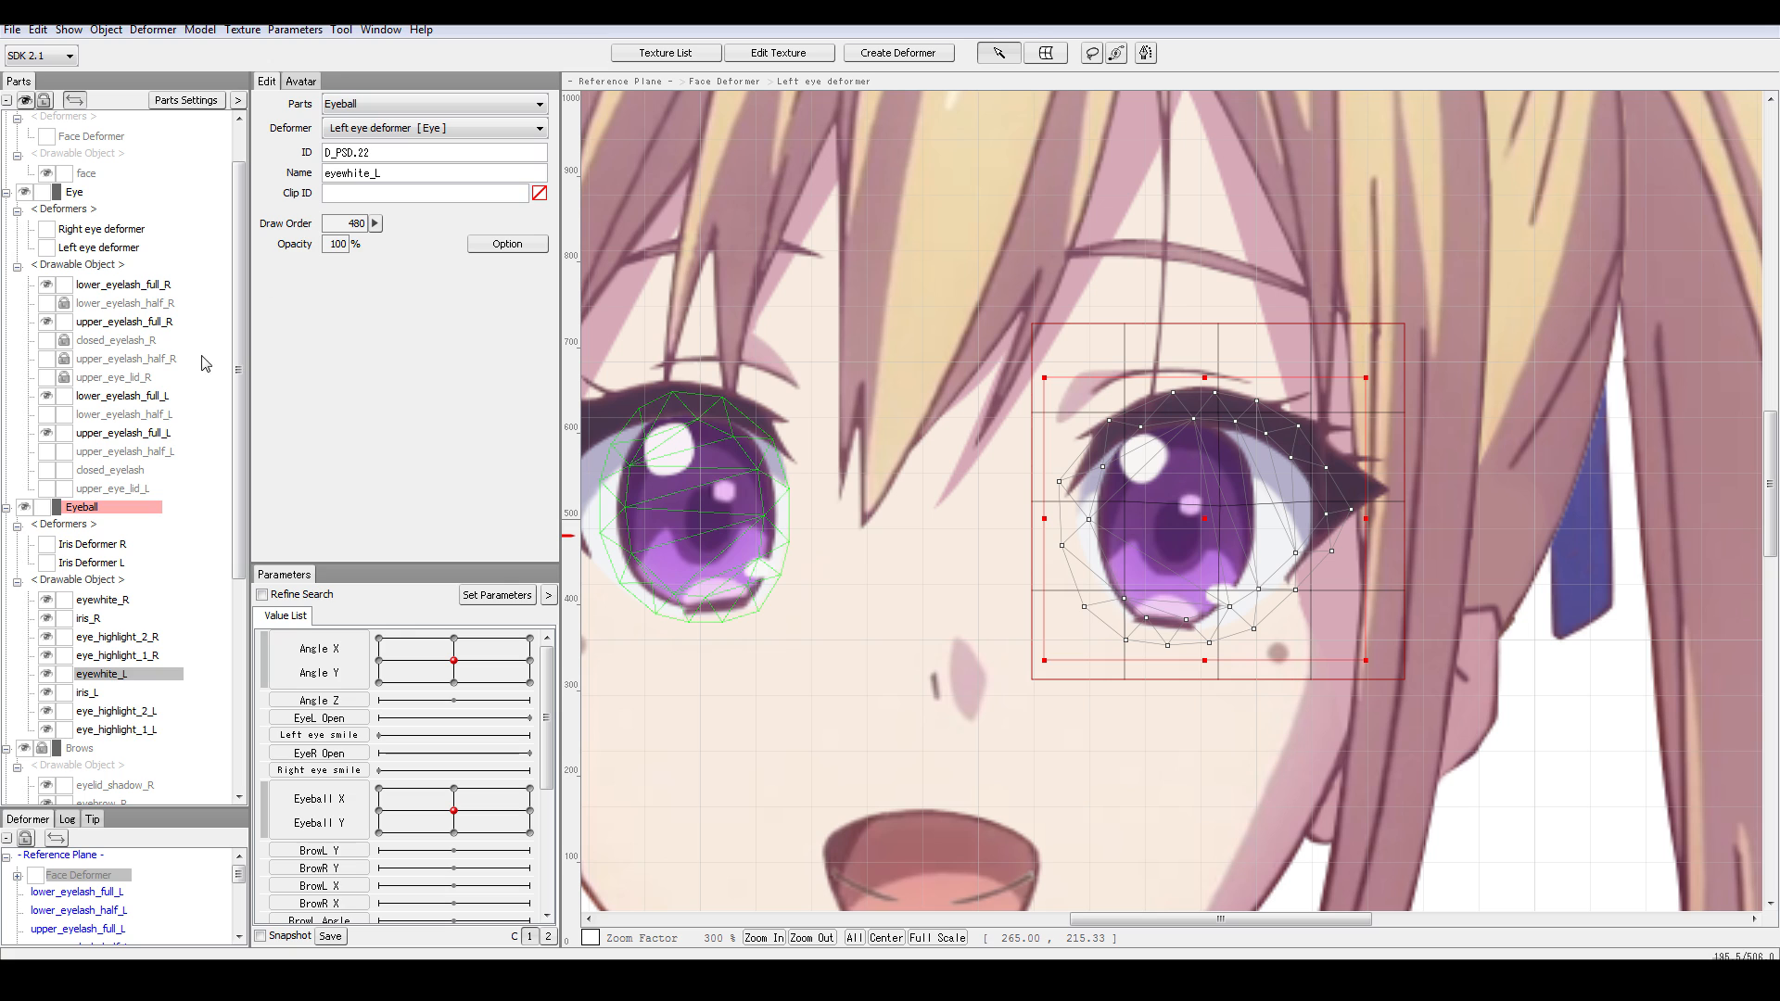
click(387, 131)
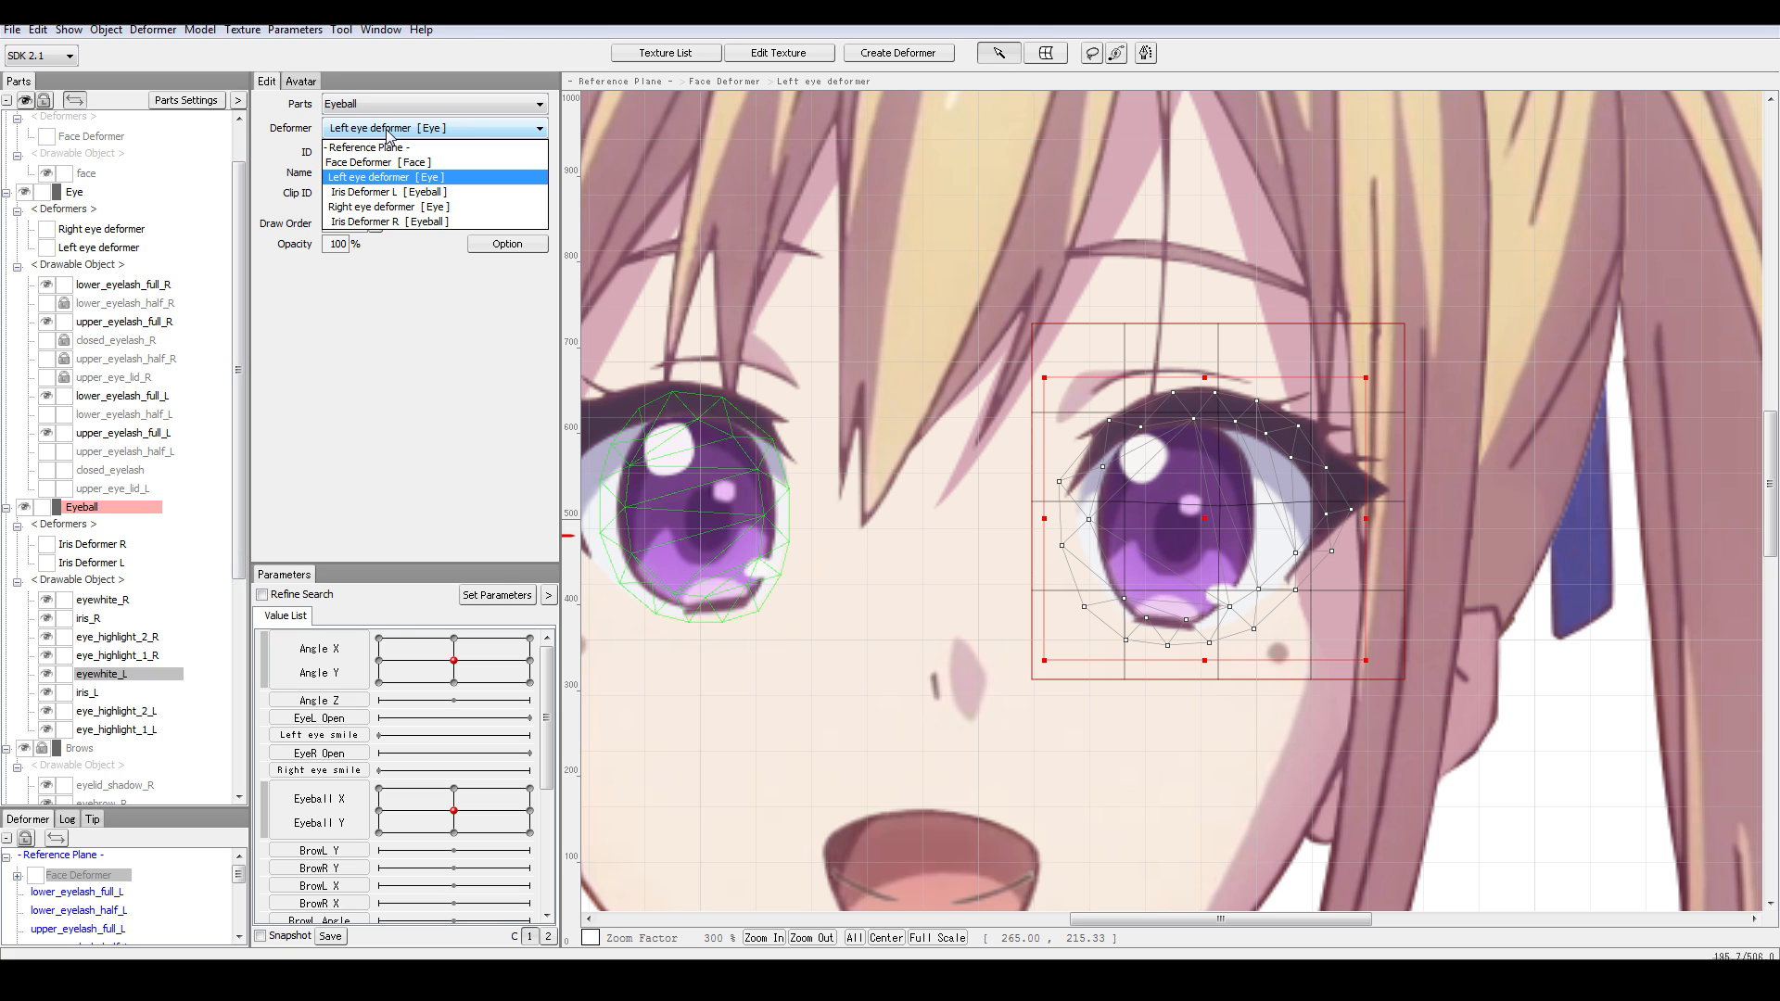
click(388, 136)
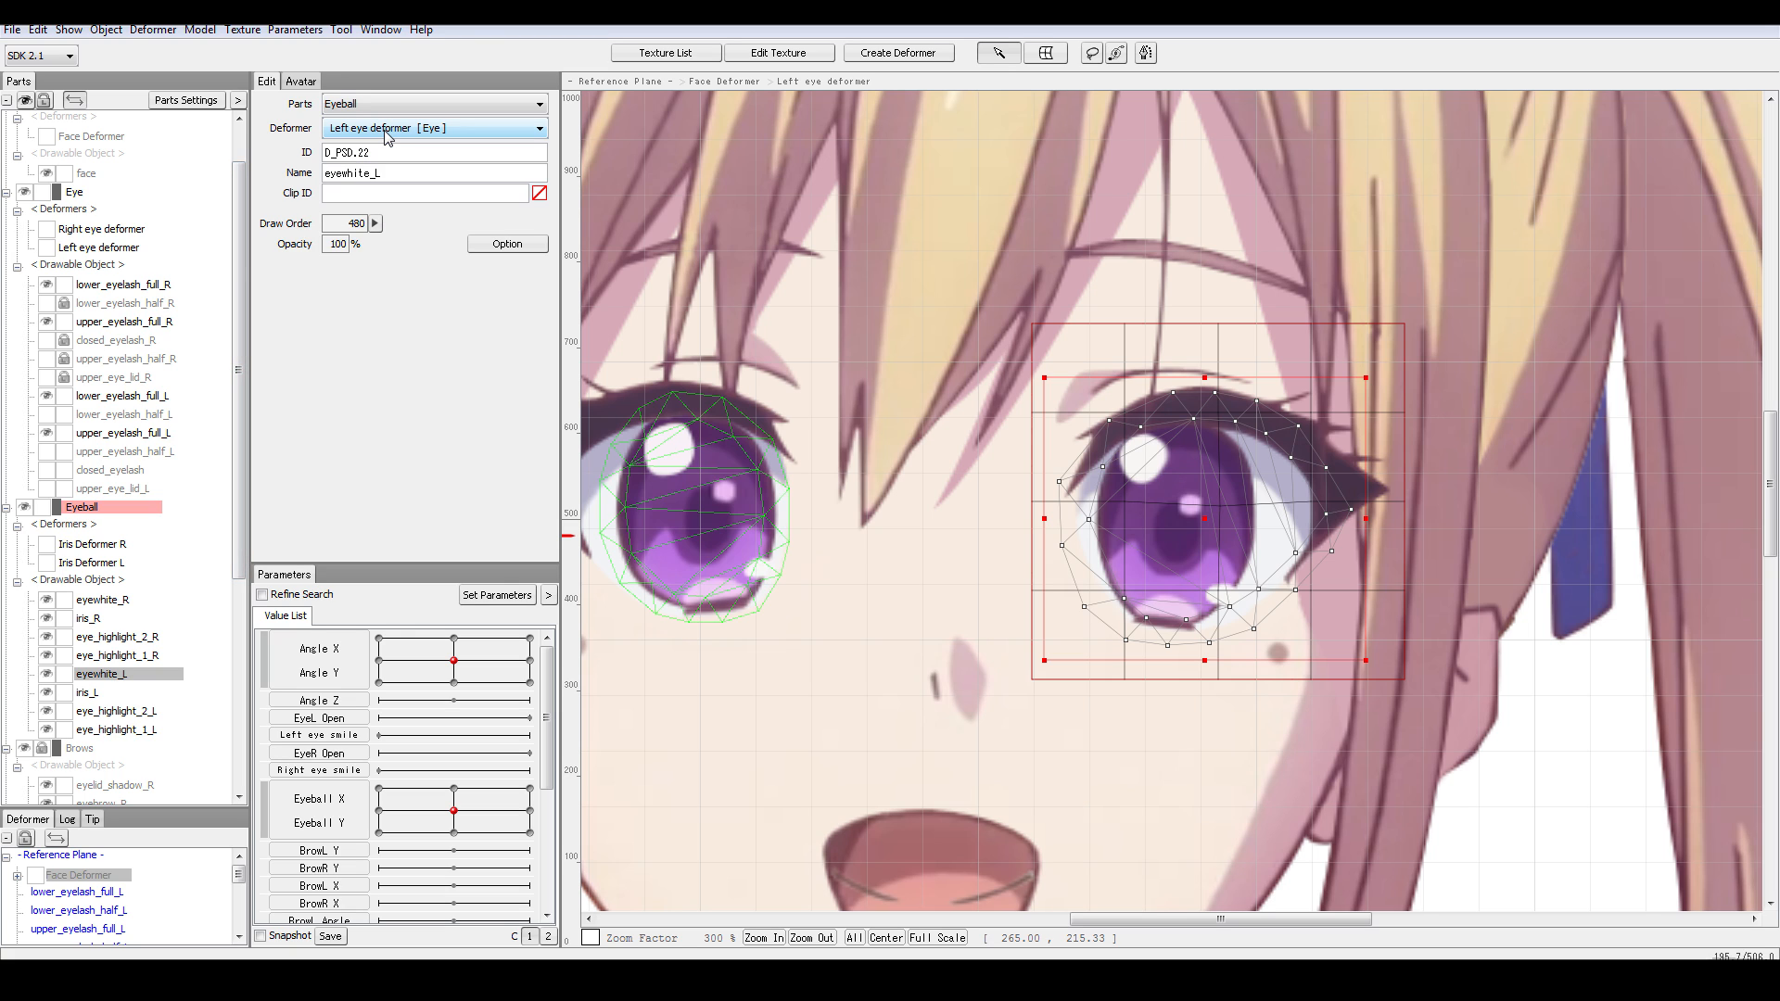
click(119, 229)
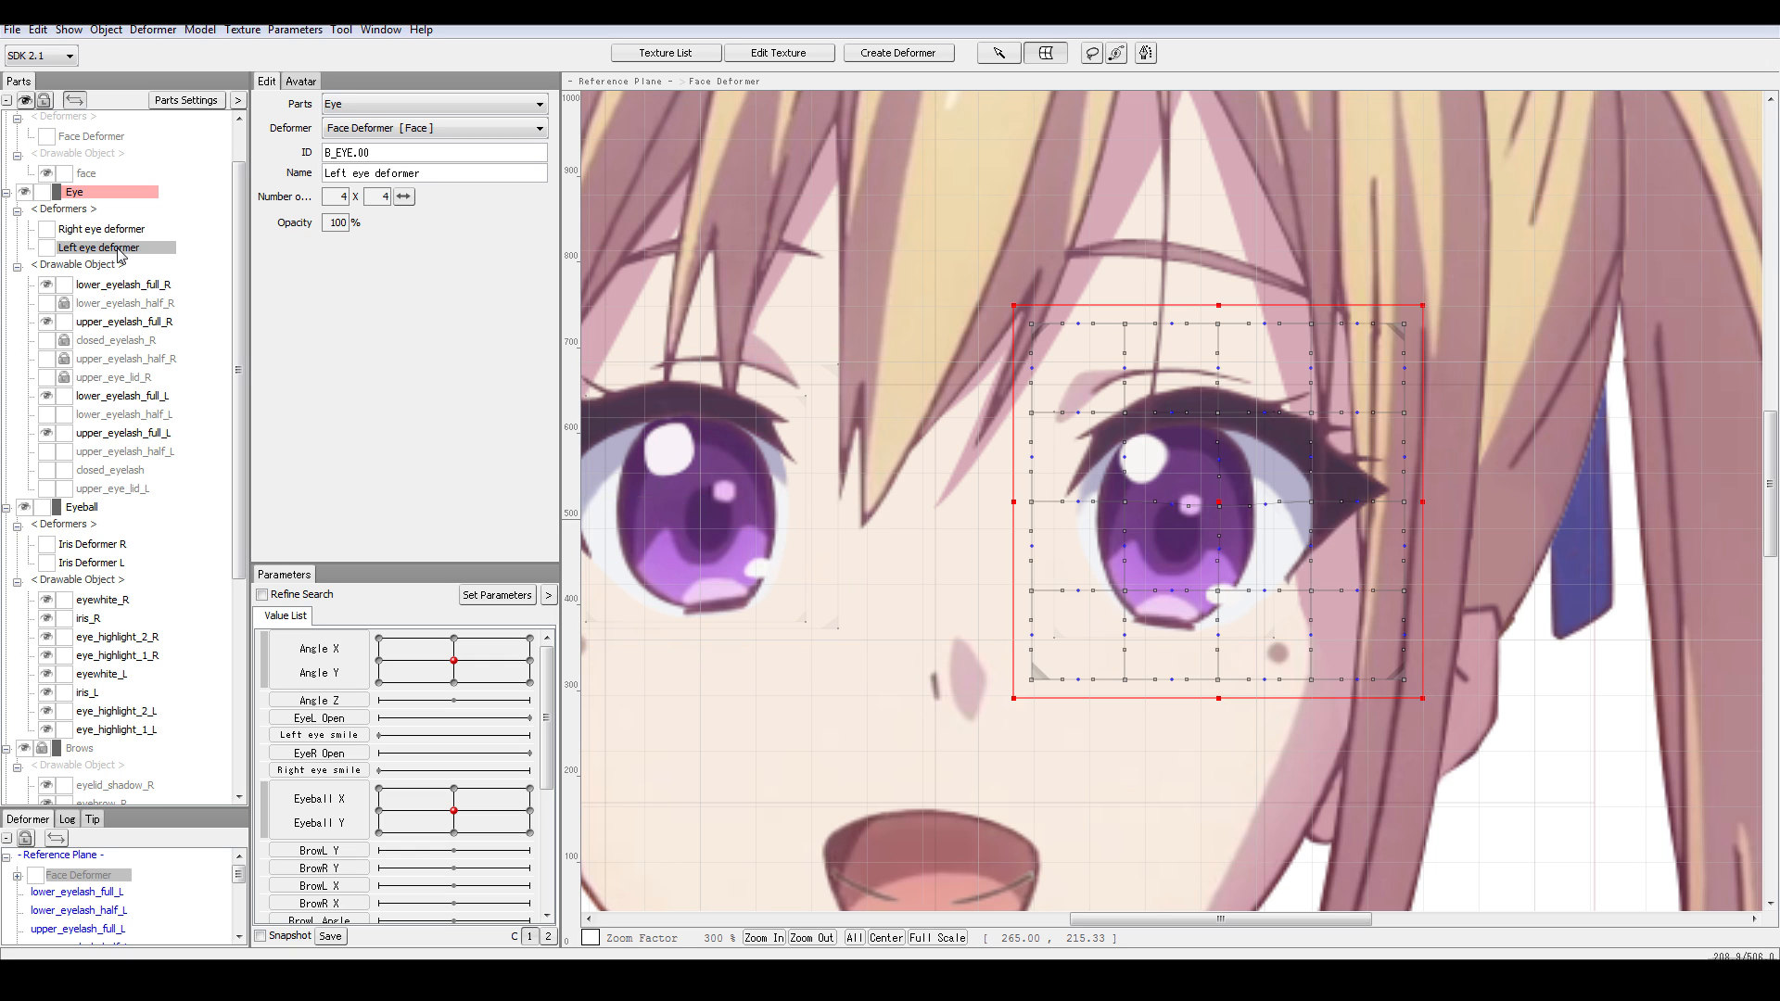
click(111, 565)
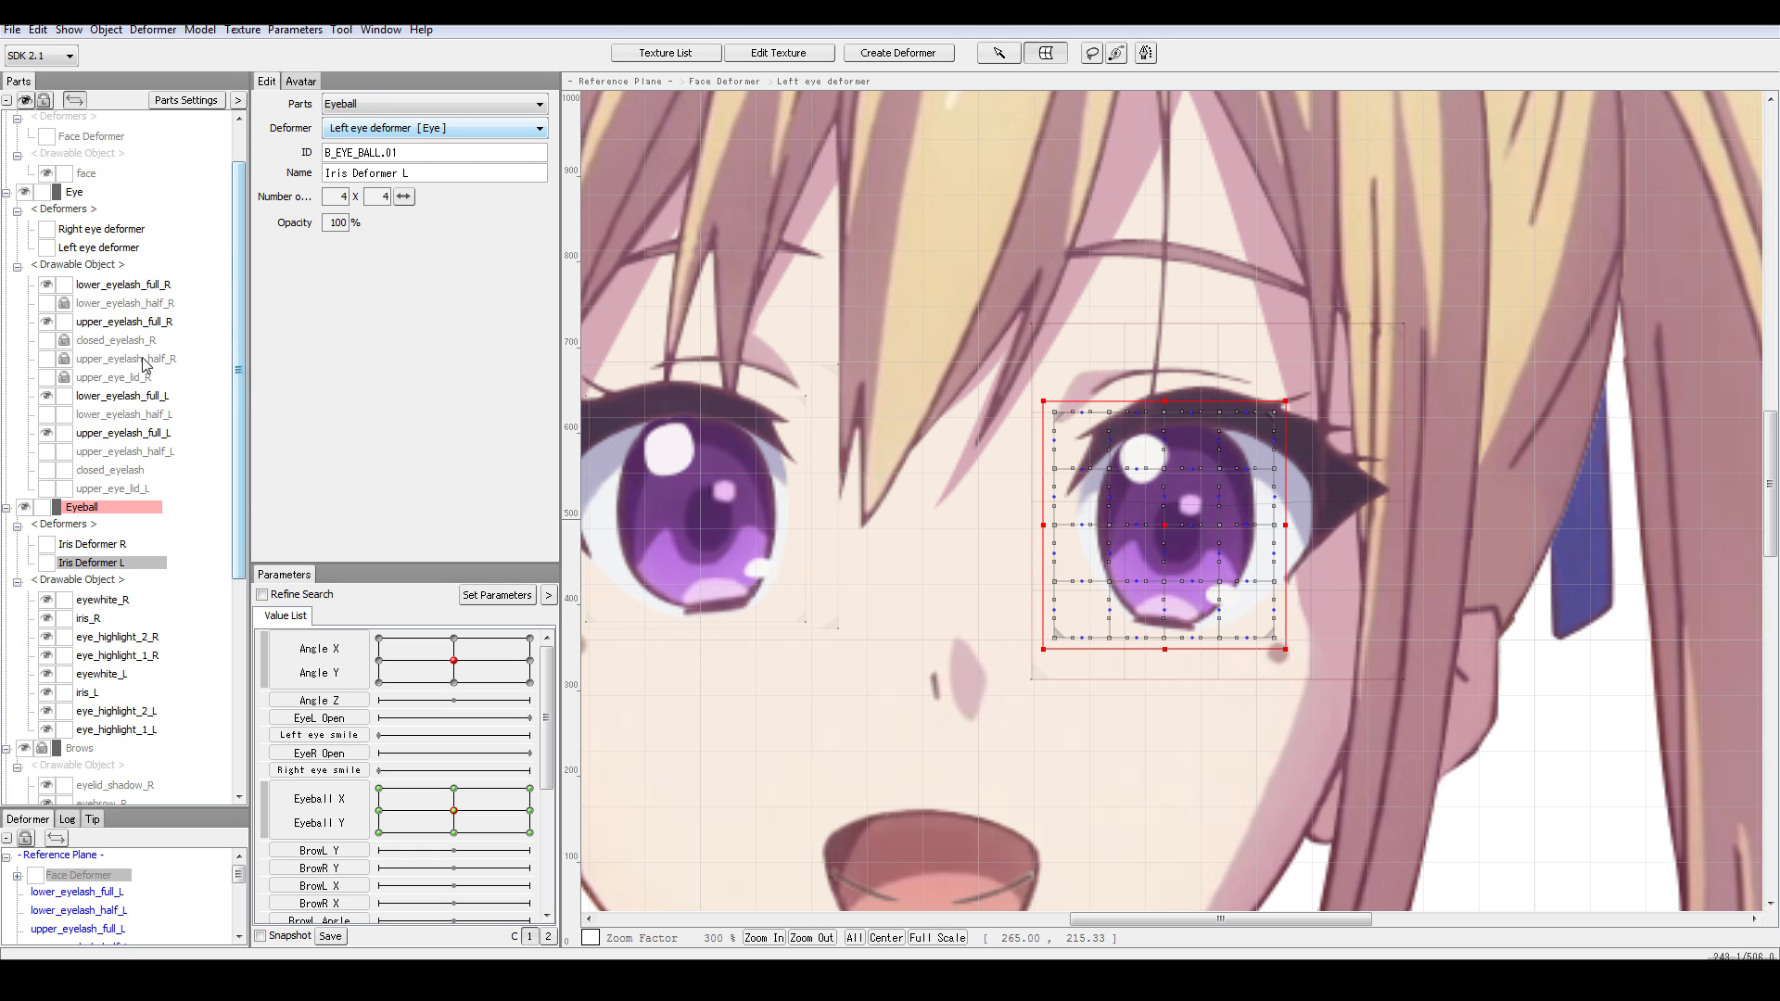
click(118, 248)
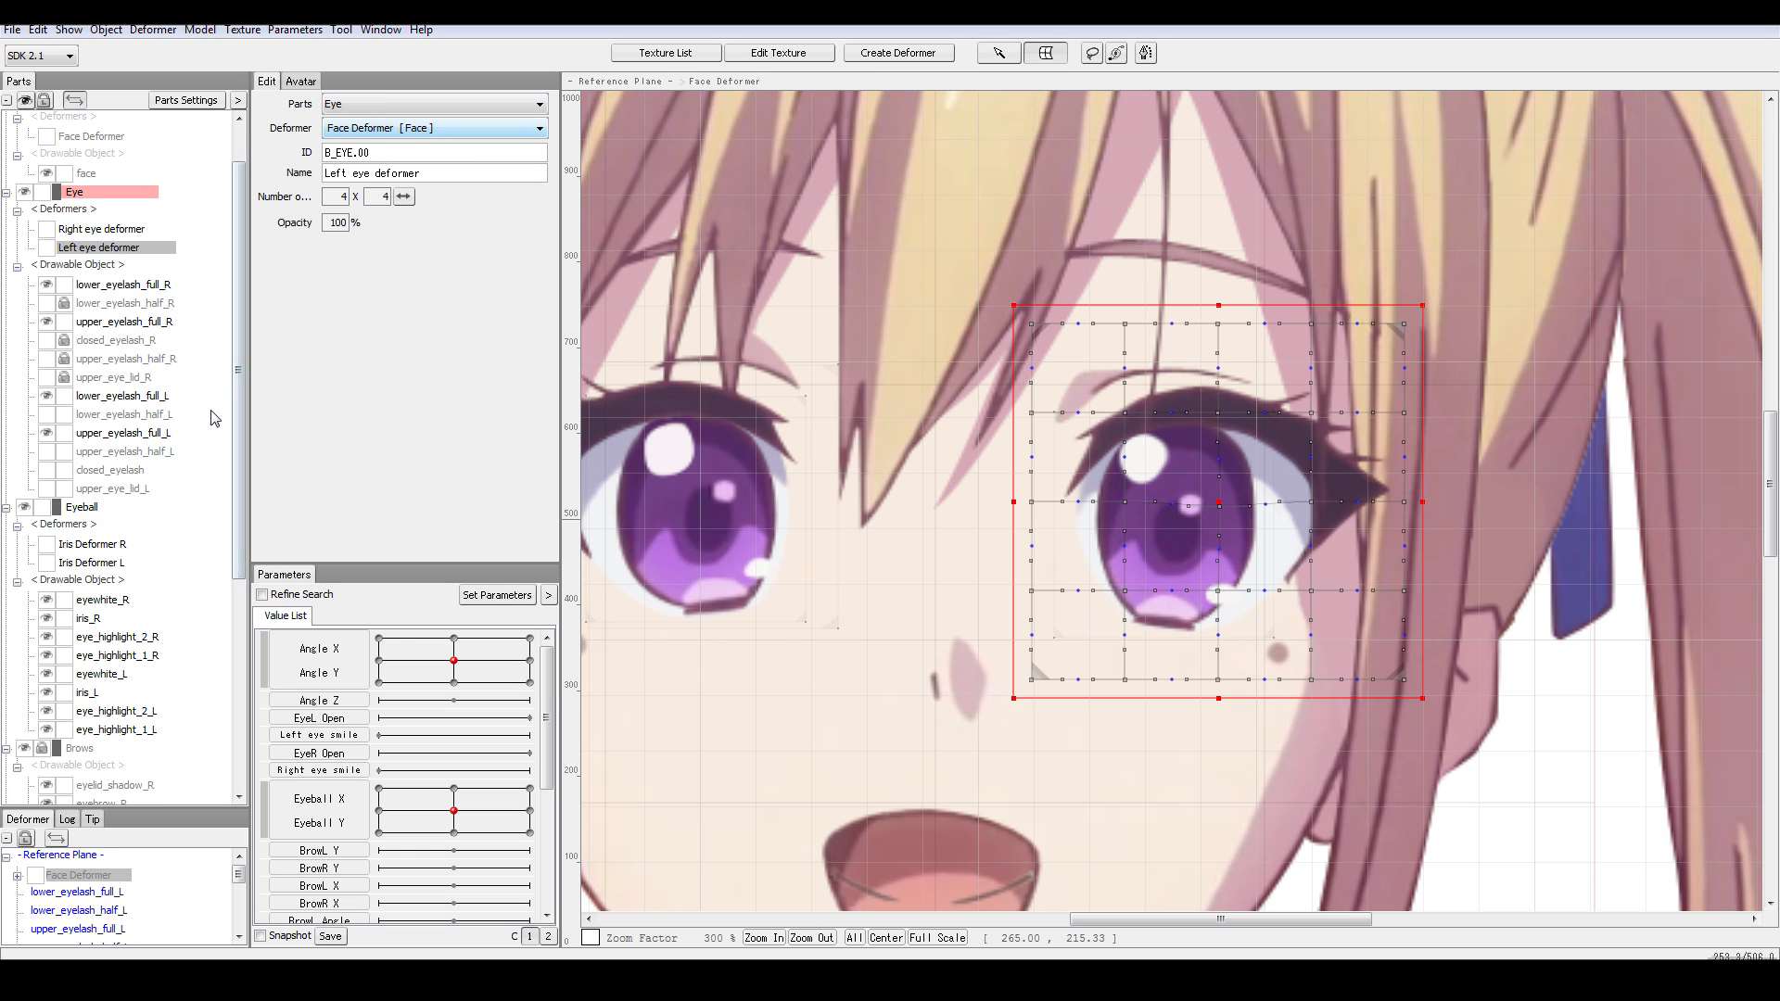
mouse_move(453, 660)
mouse_down()
mouse_move(459, 645)
mouse_move(399, 654)
mouse_move(437, 683)
mouse_move(453, 660)
mouse_up()
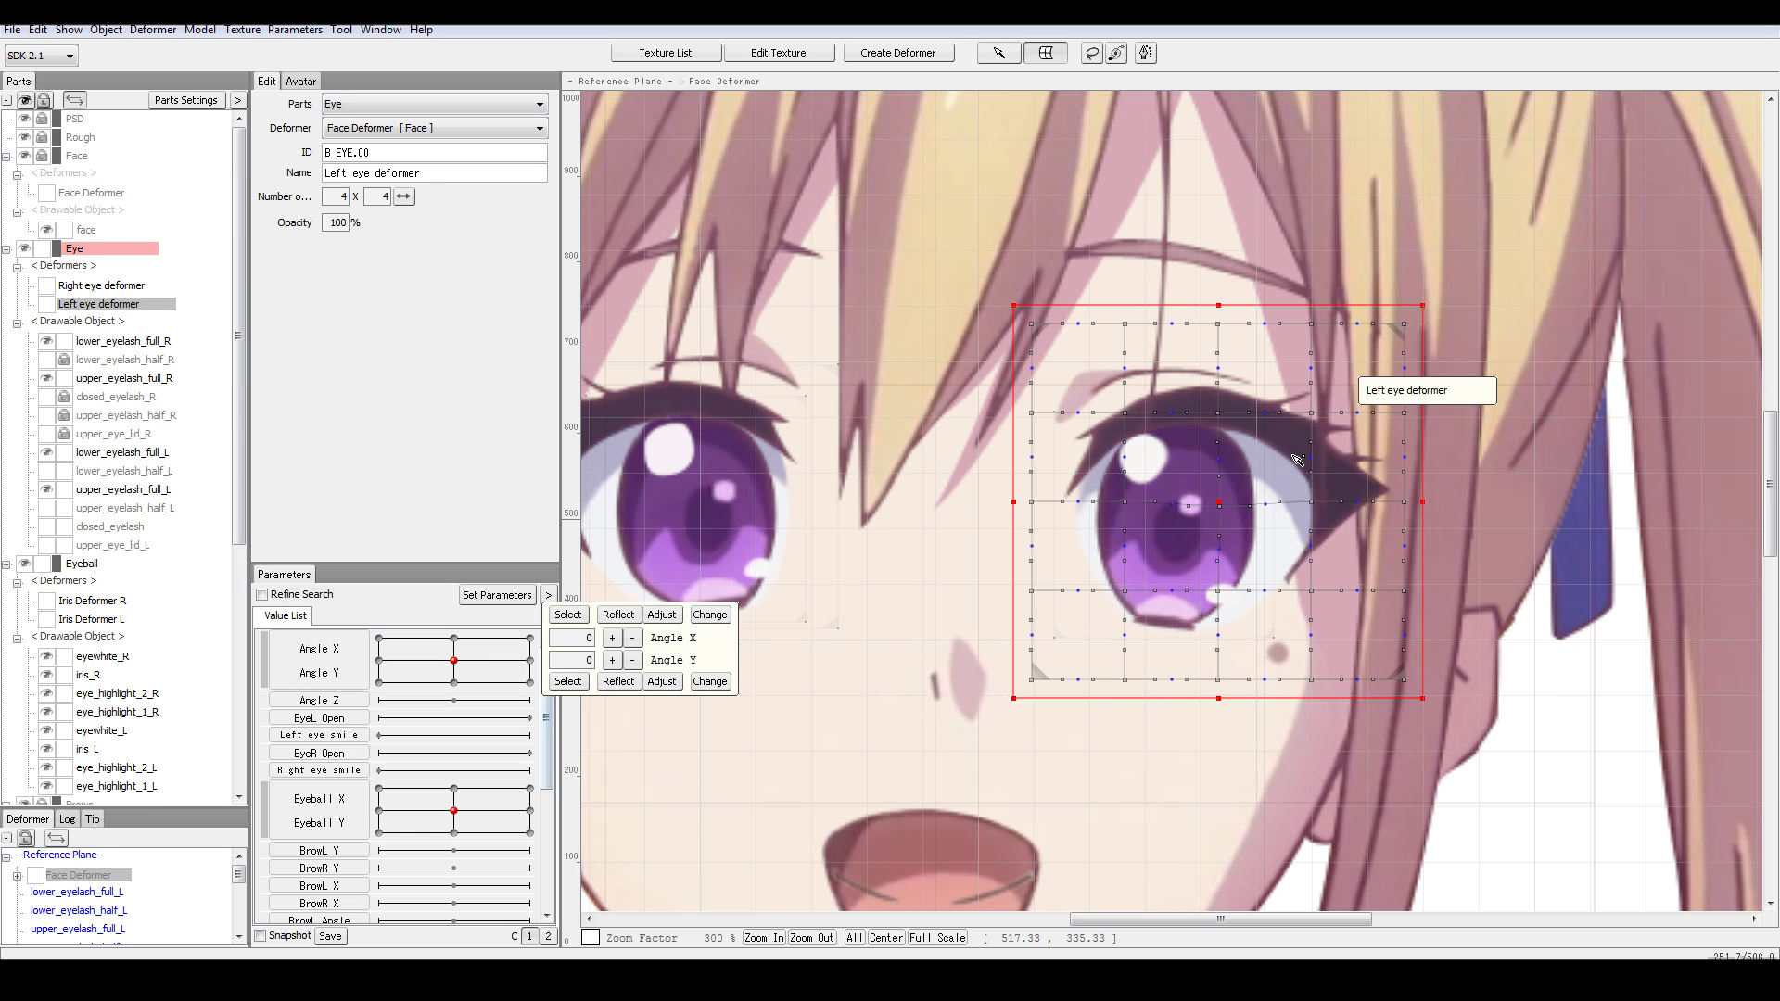
- Assign lower_eyelash_full_L and lower_eyelash_half_L in the Eye part to Left eye deformer [Eye]
click(153, 402)
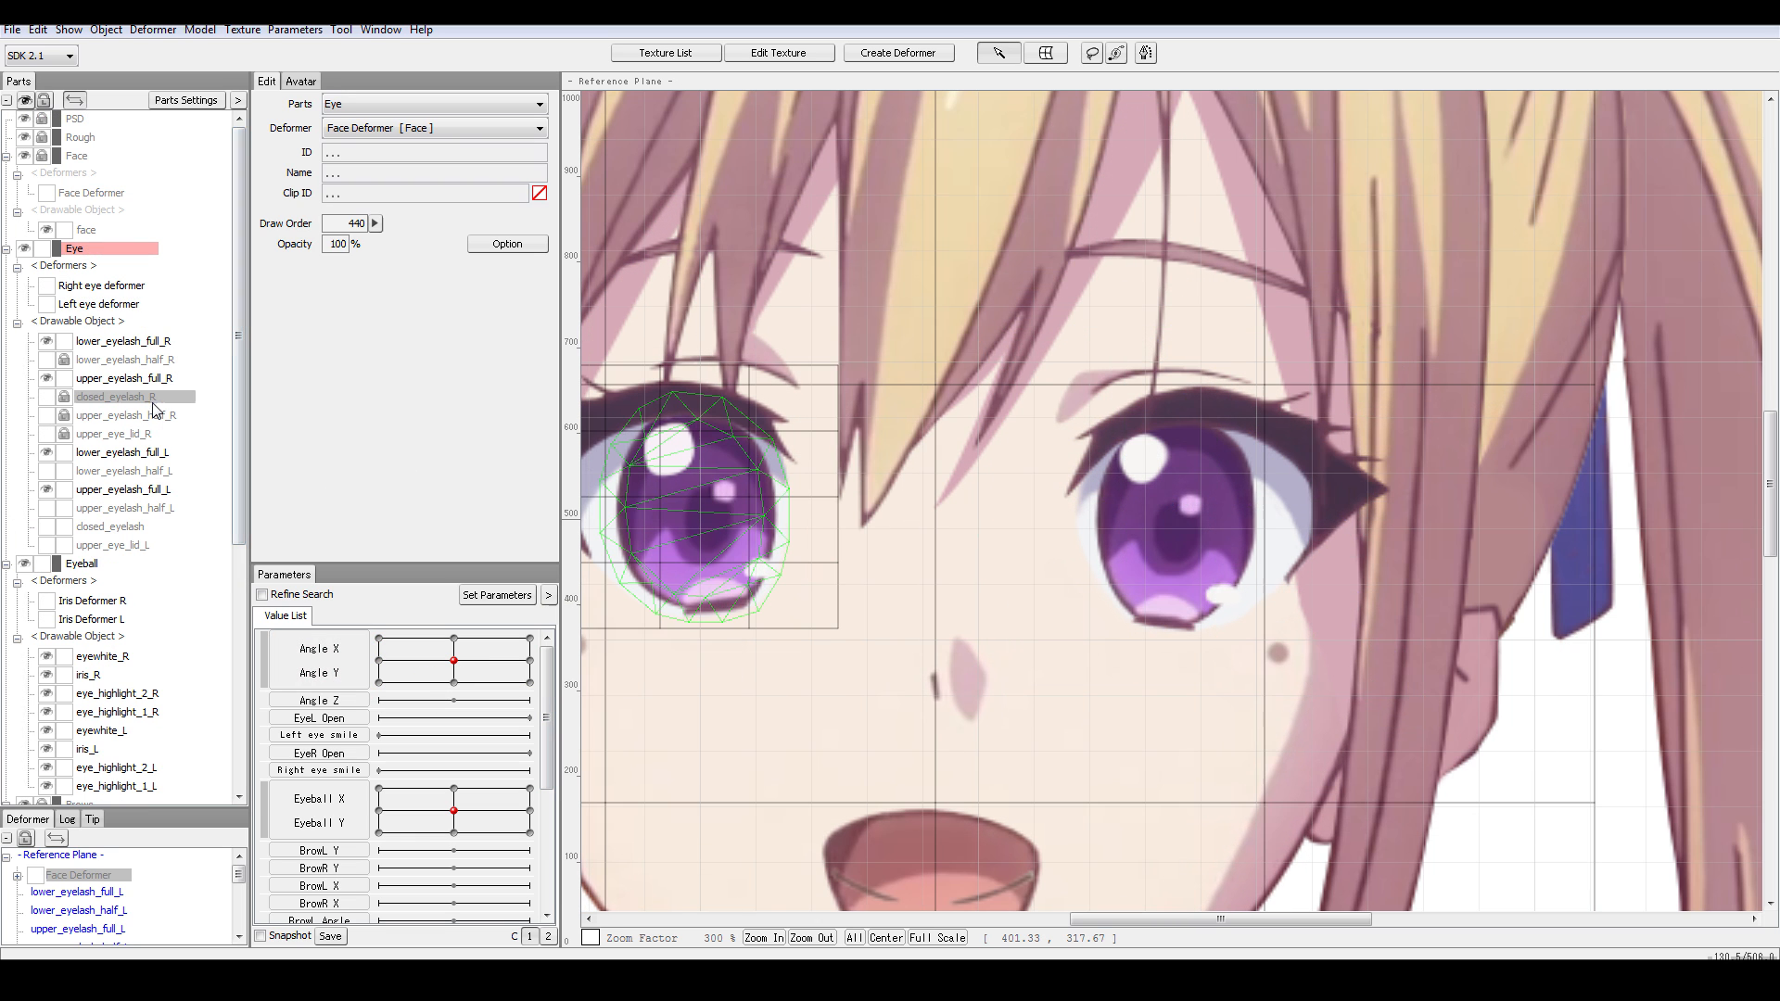
click(135, 472)
click(134, 454)
click(134, 472)
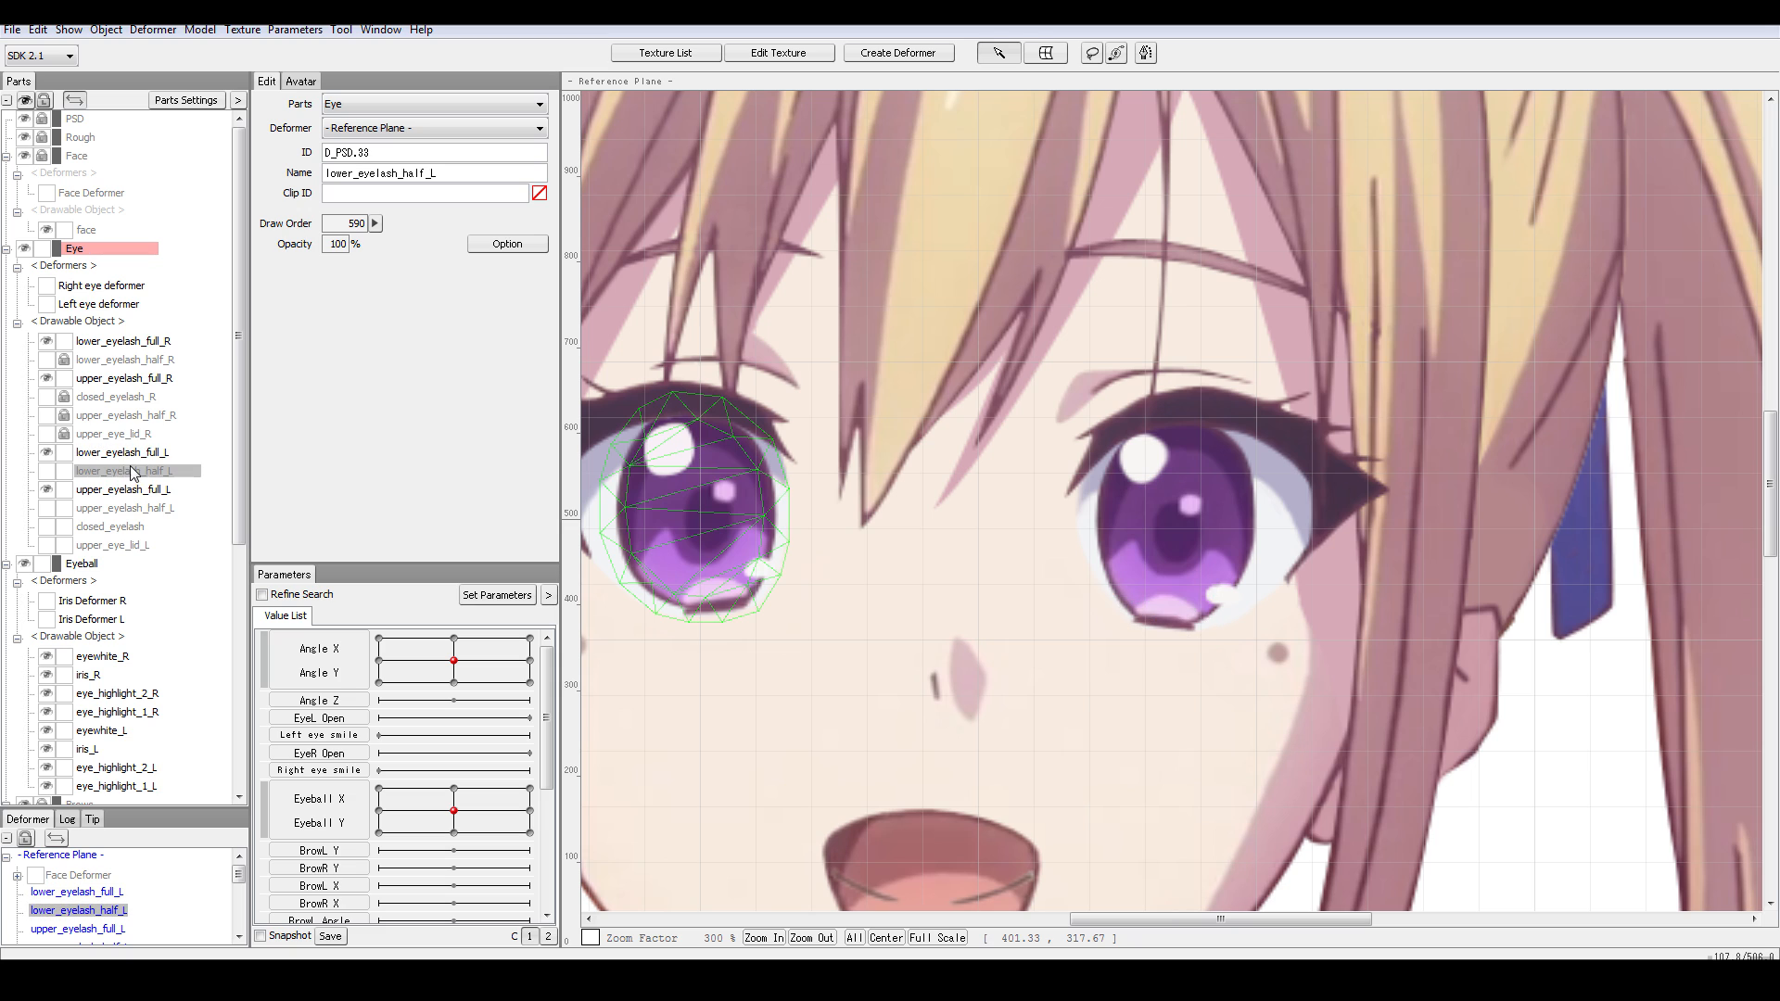
ctrl+click(134, 455)
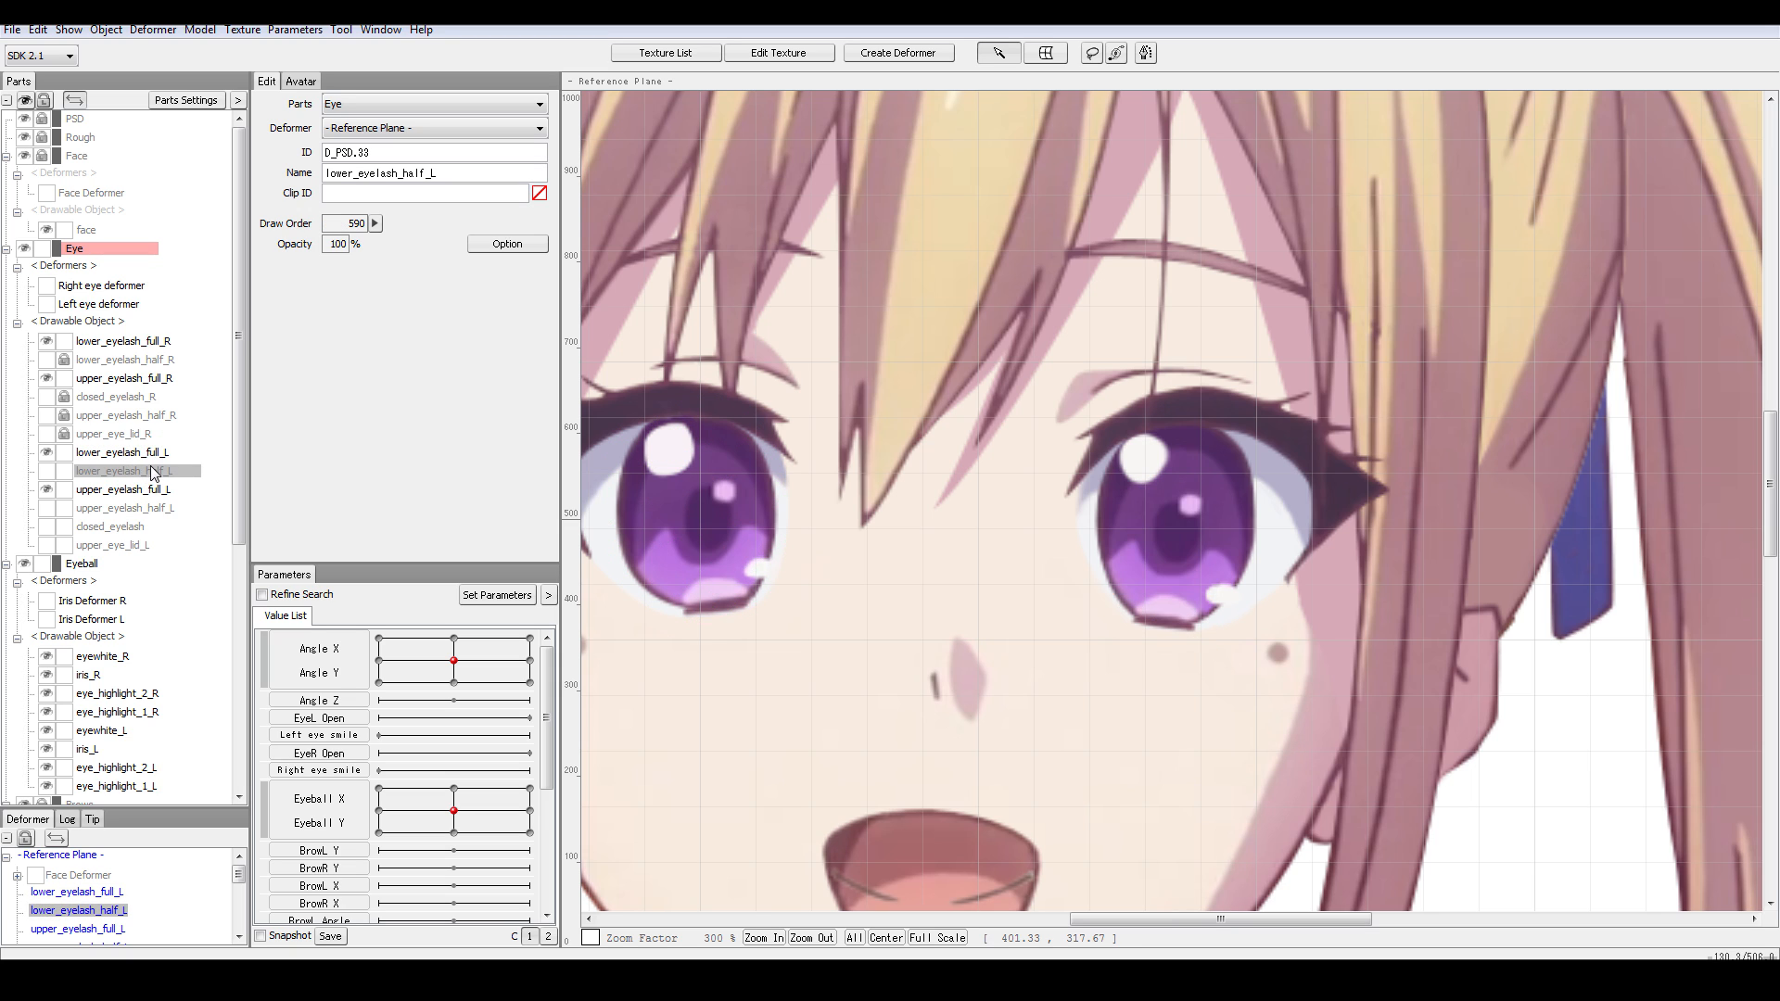
ctrl+click(146, 473)
click(400, 128)
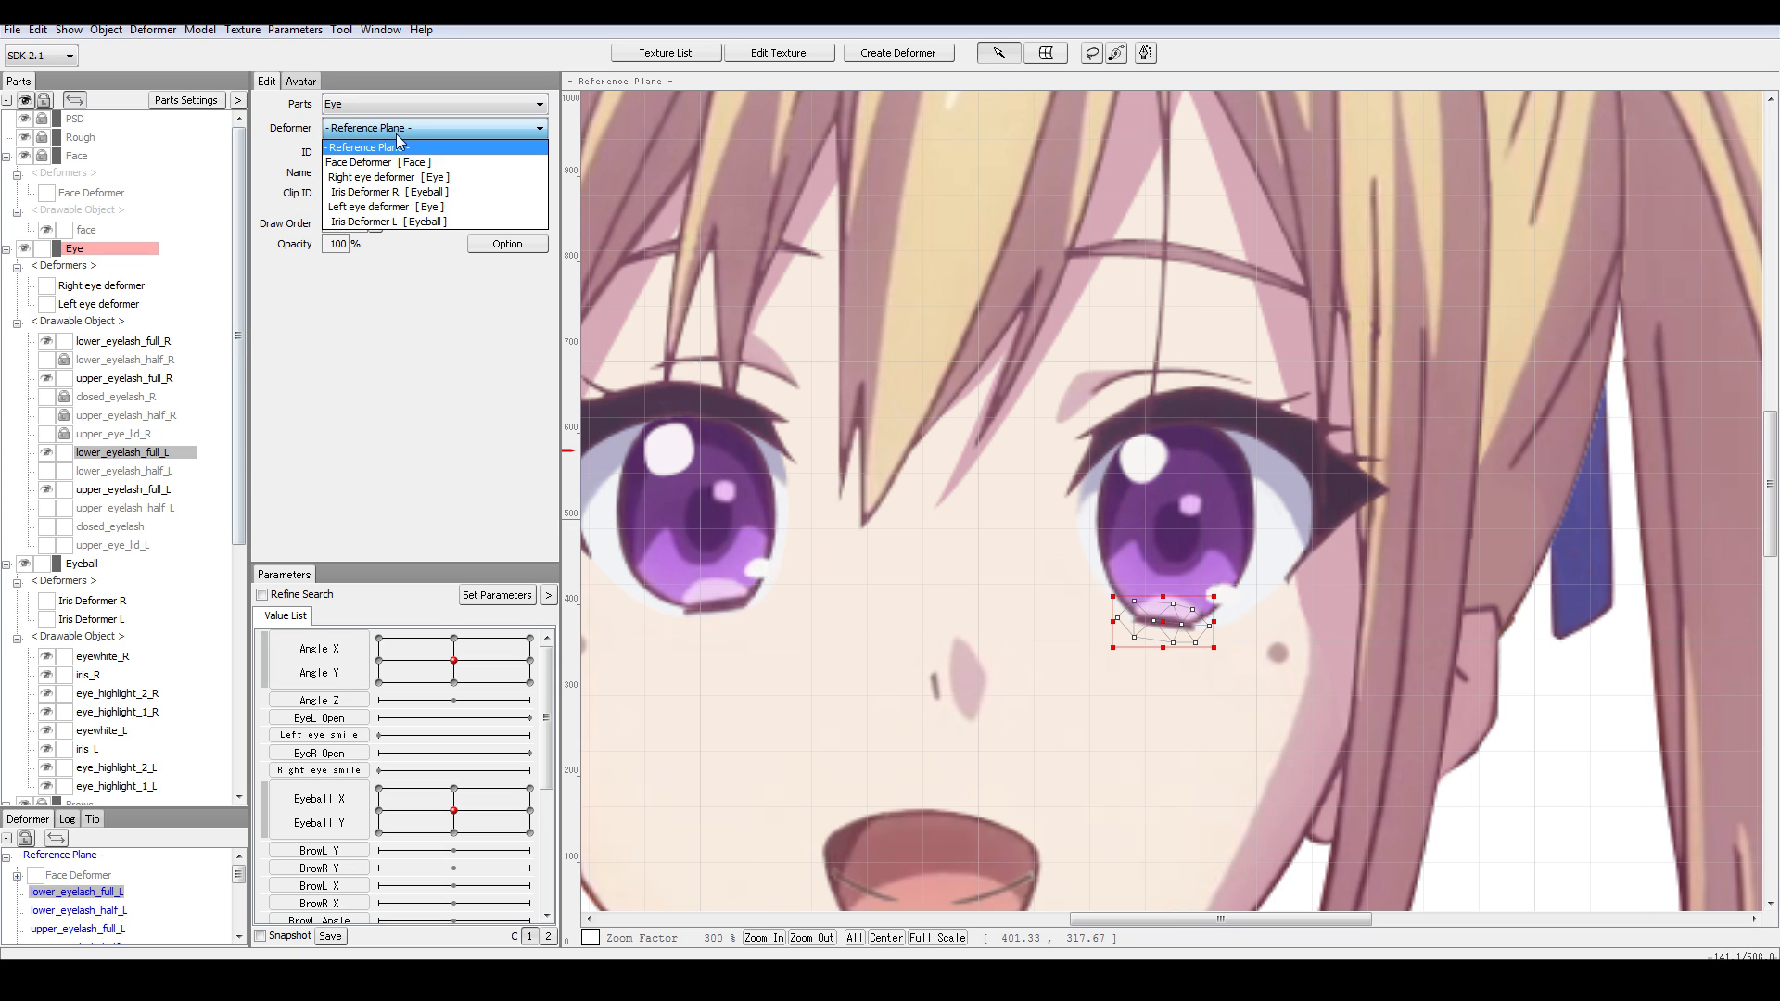
click(401, 206)
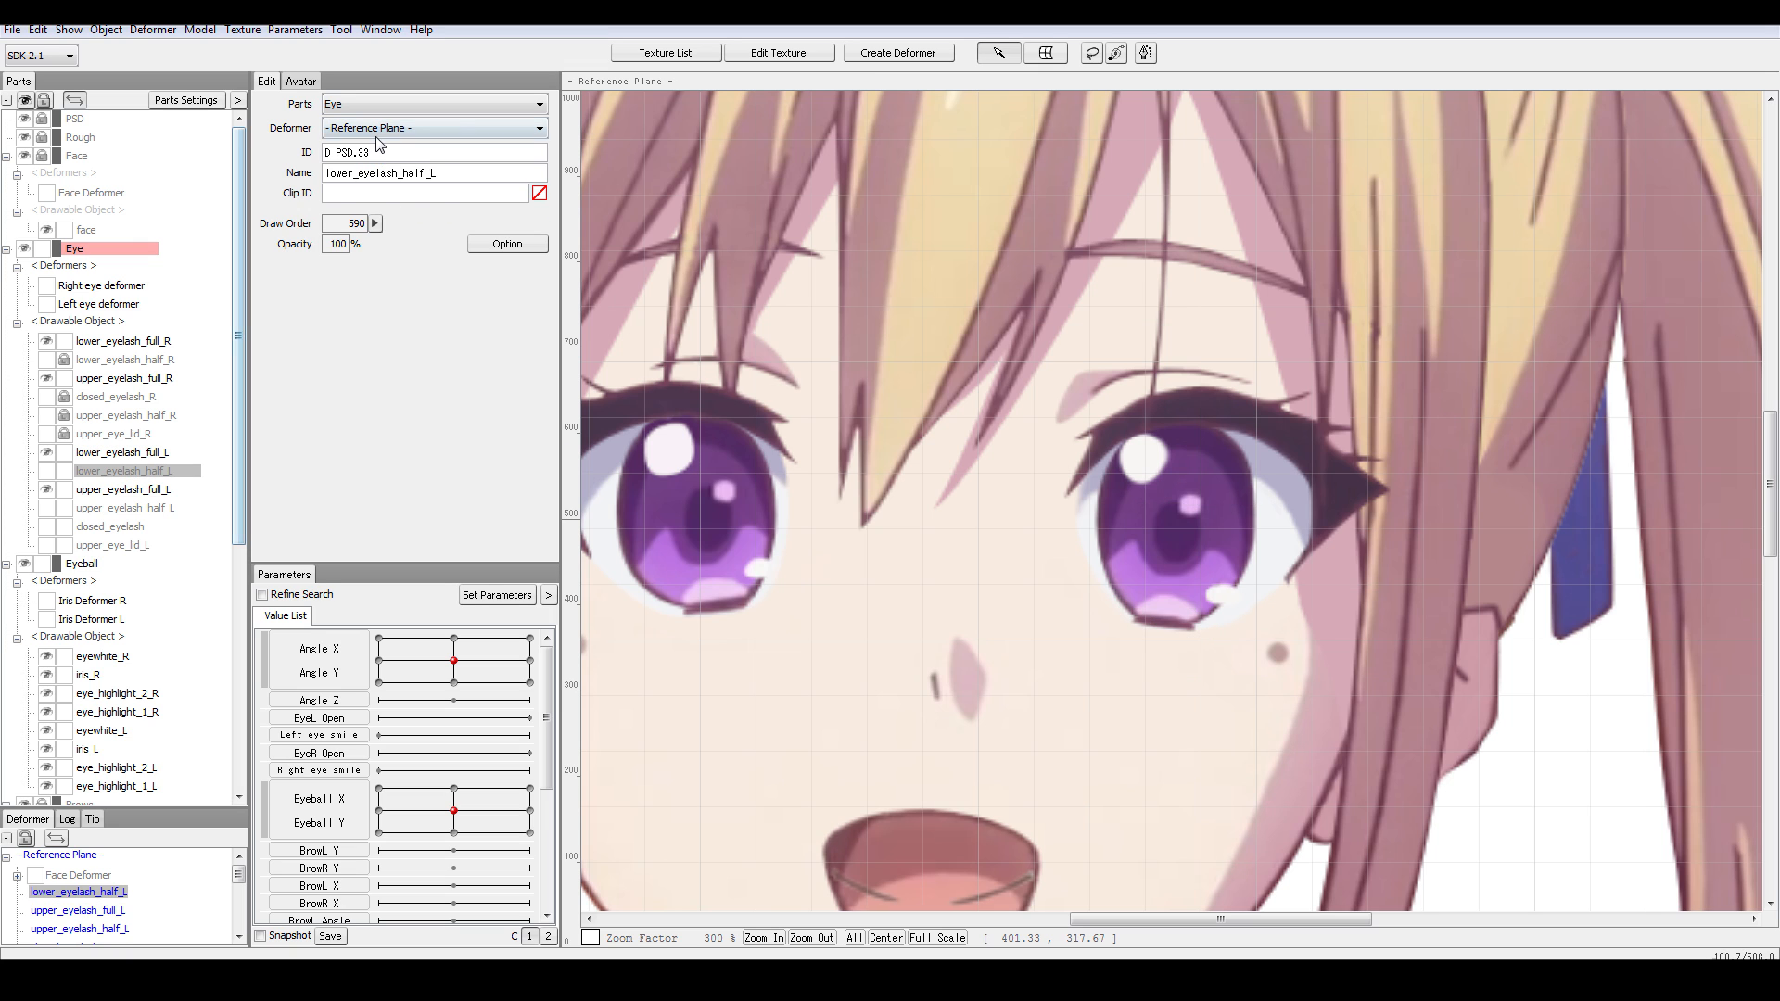
click(377, 134)
click(371, 206)
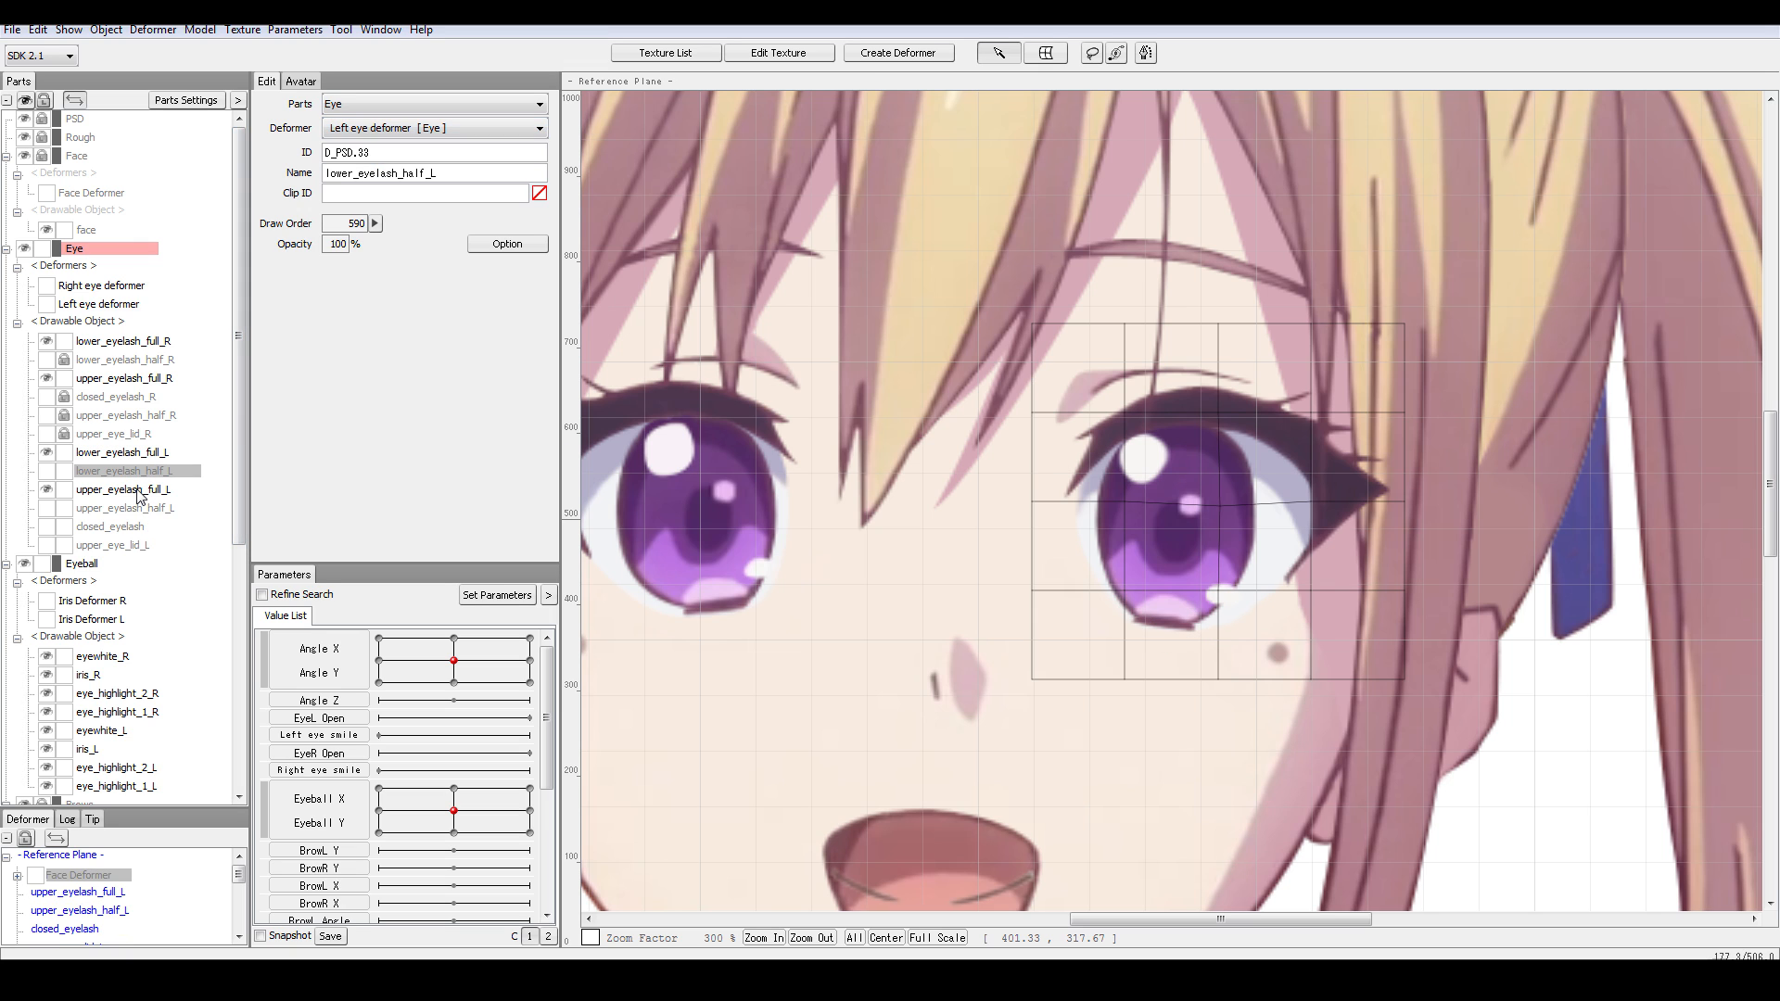
- Assign upper_eyelash_full_L, upper_eyelash_half_L, closed_eyelash and upper_eye_lid_L to Left eye deformer [Eye]
click(139, 491)
click(375, 135)
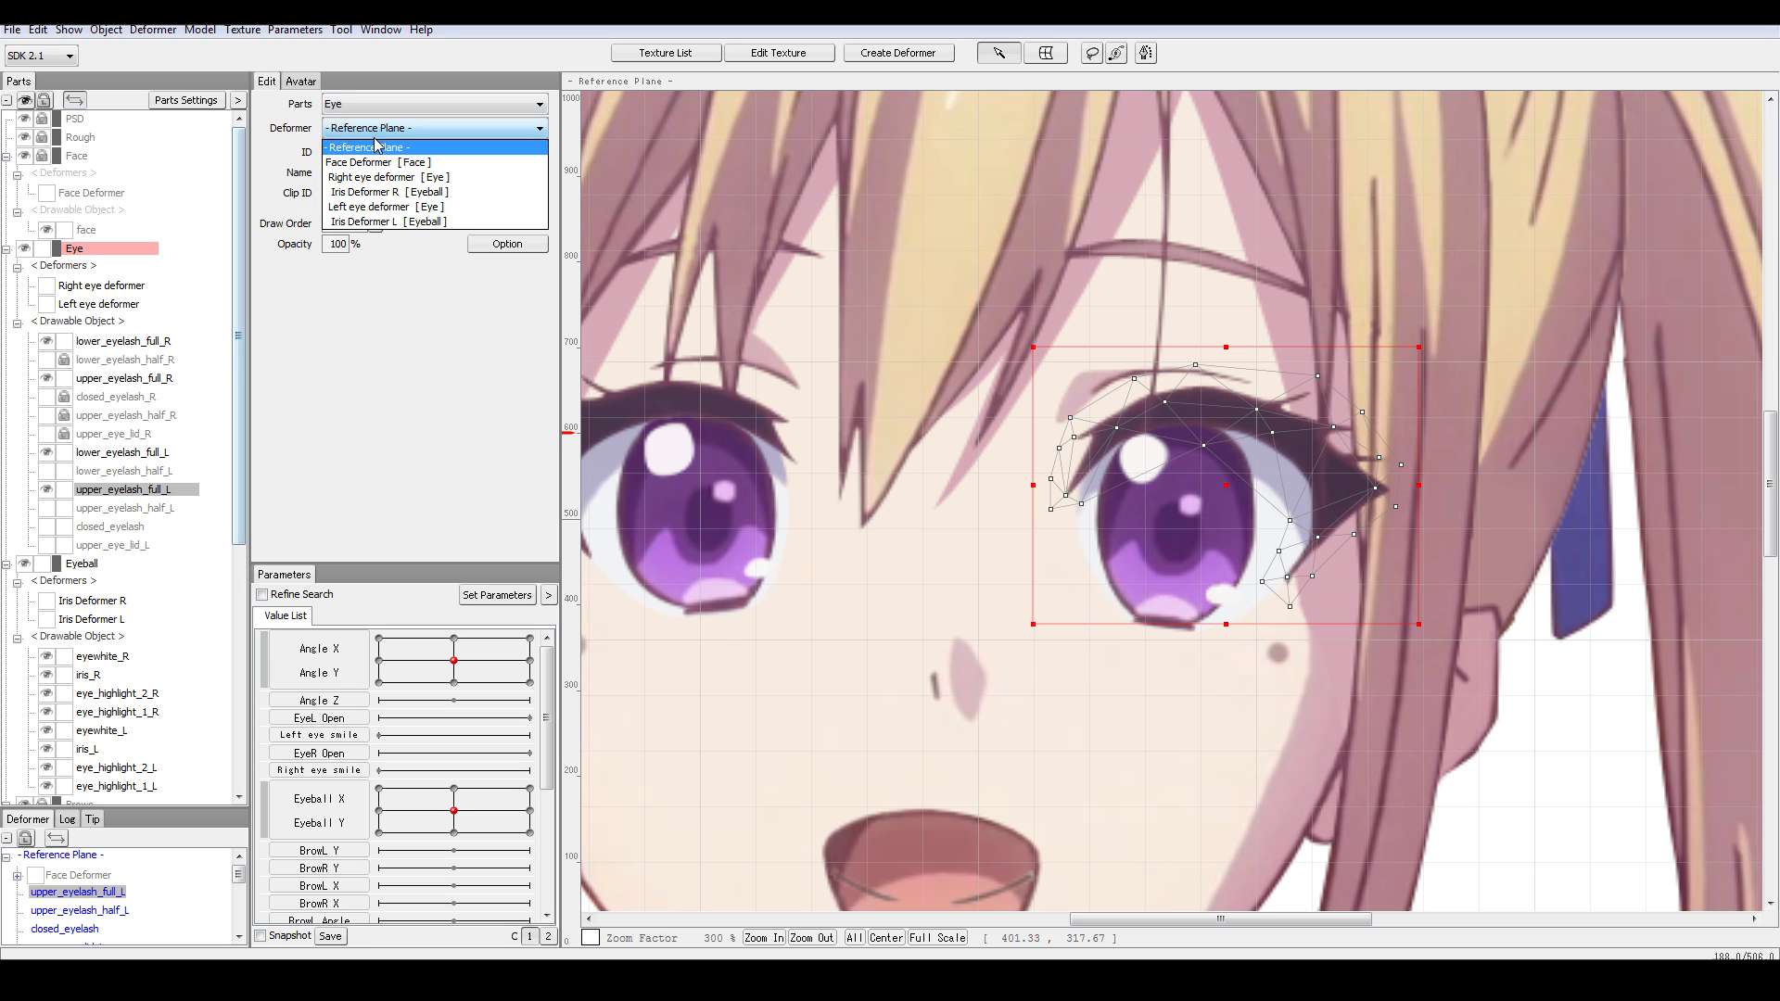
click(376, 206)
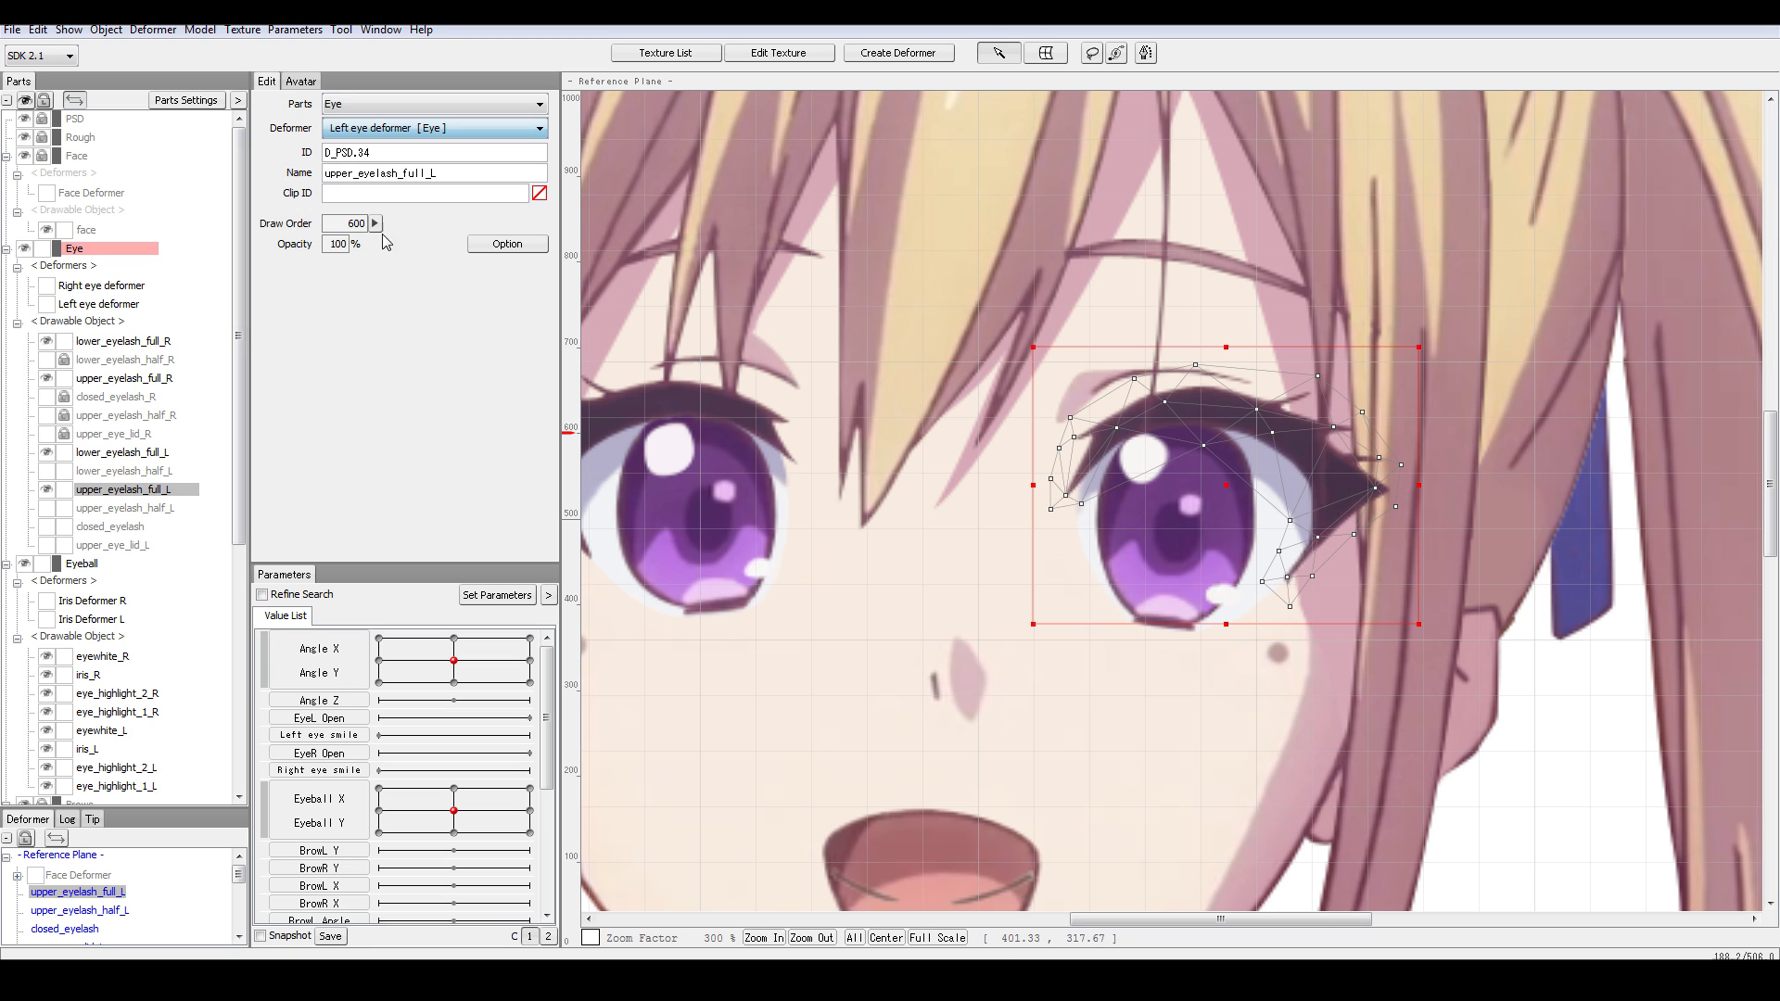
click(156, 518)
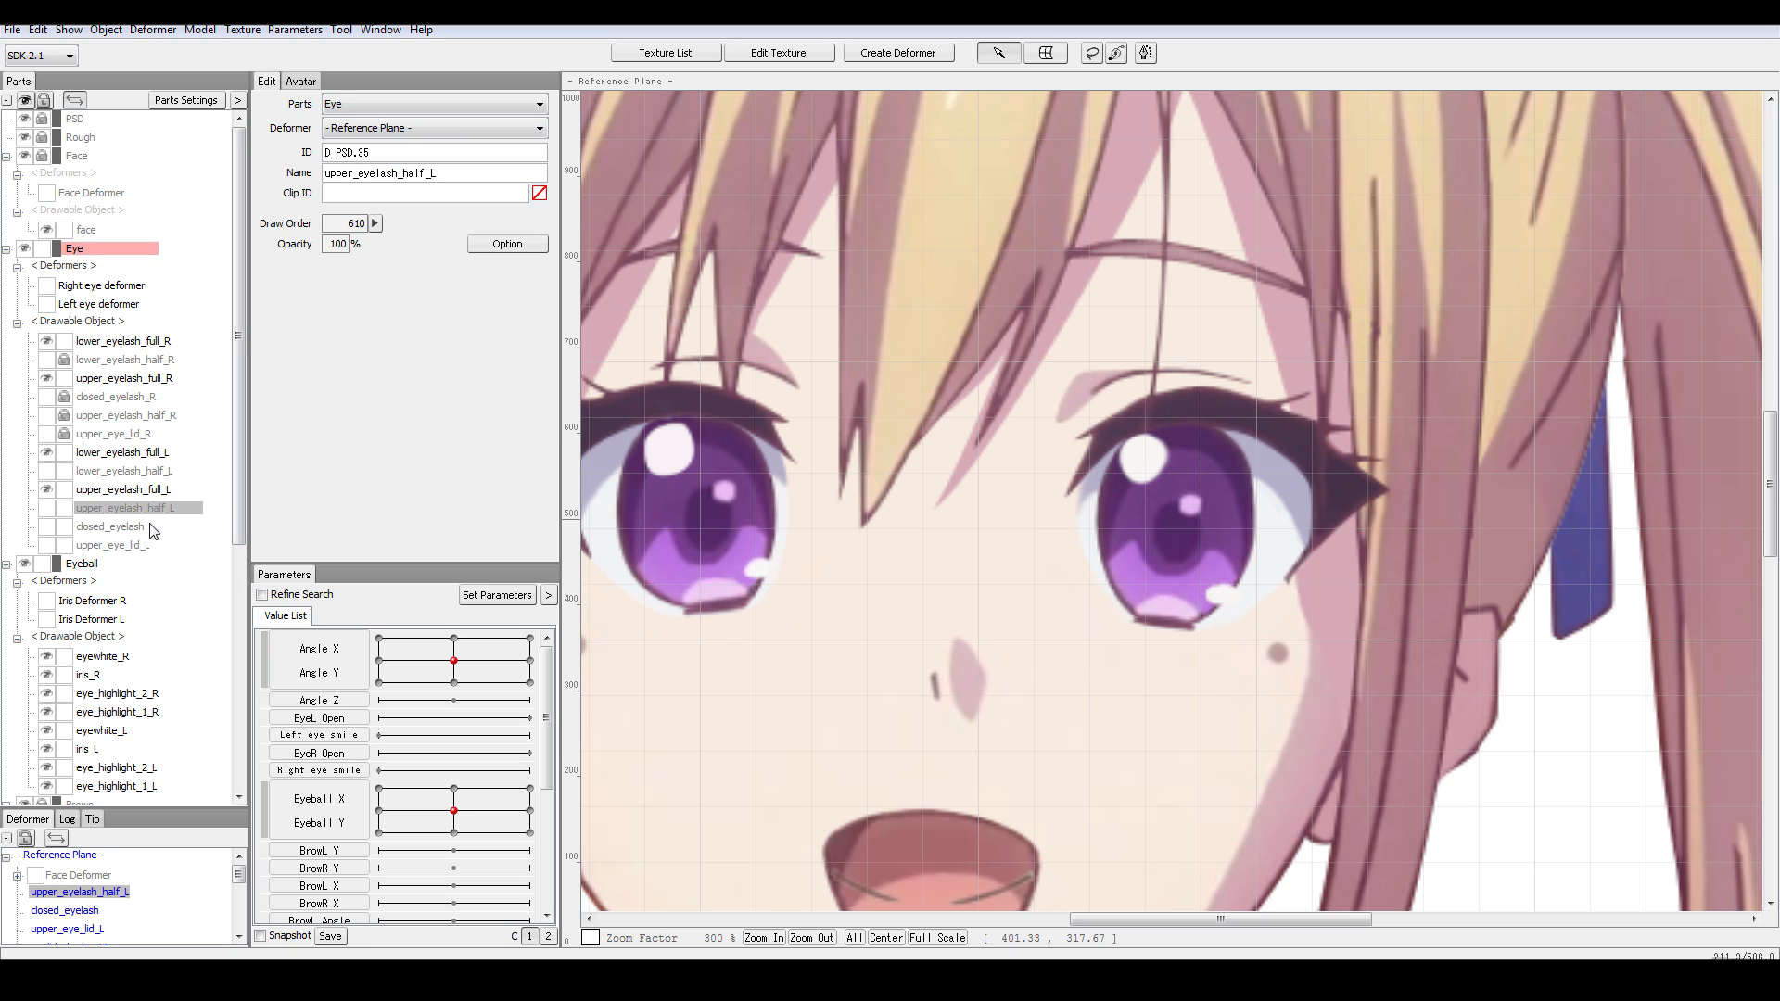
shift+click(139, 545)
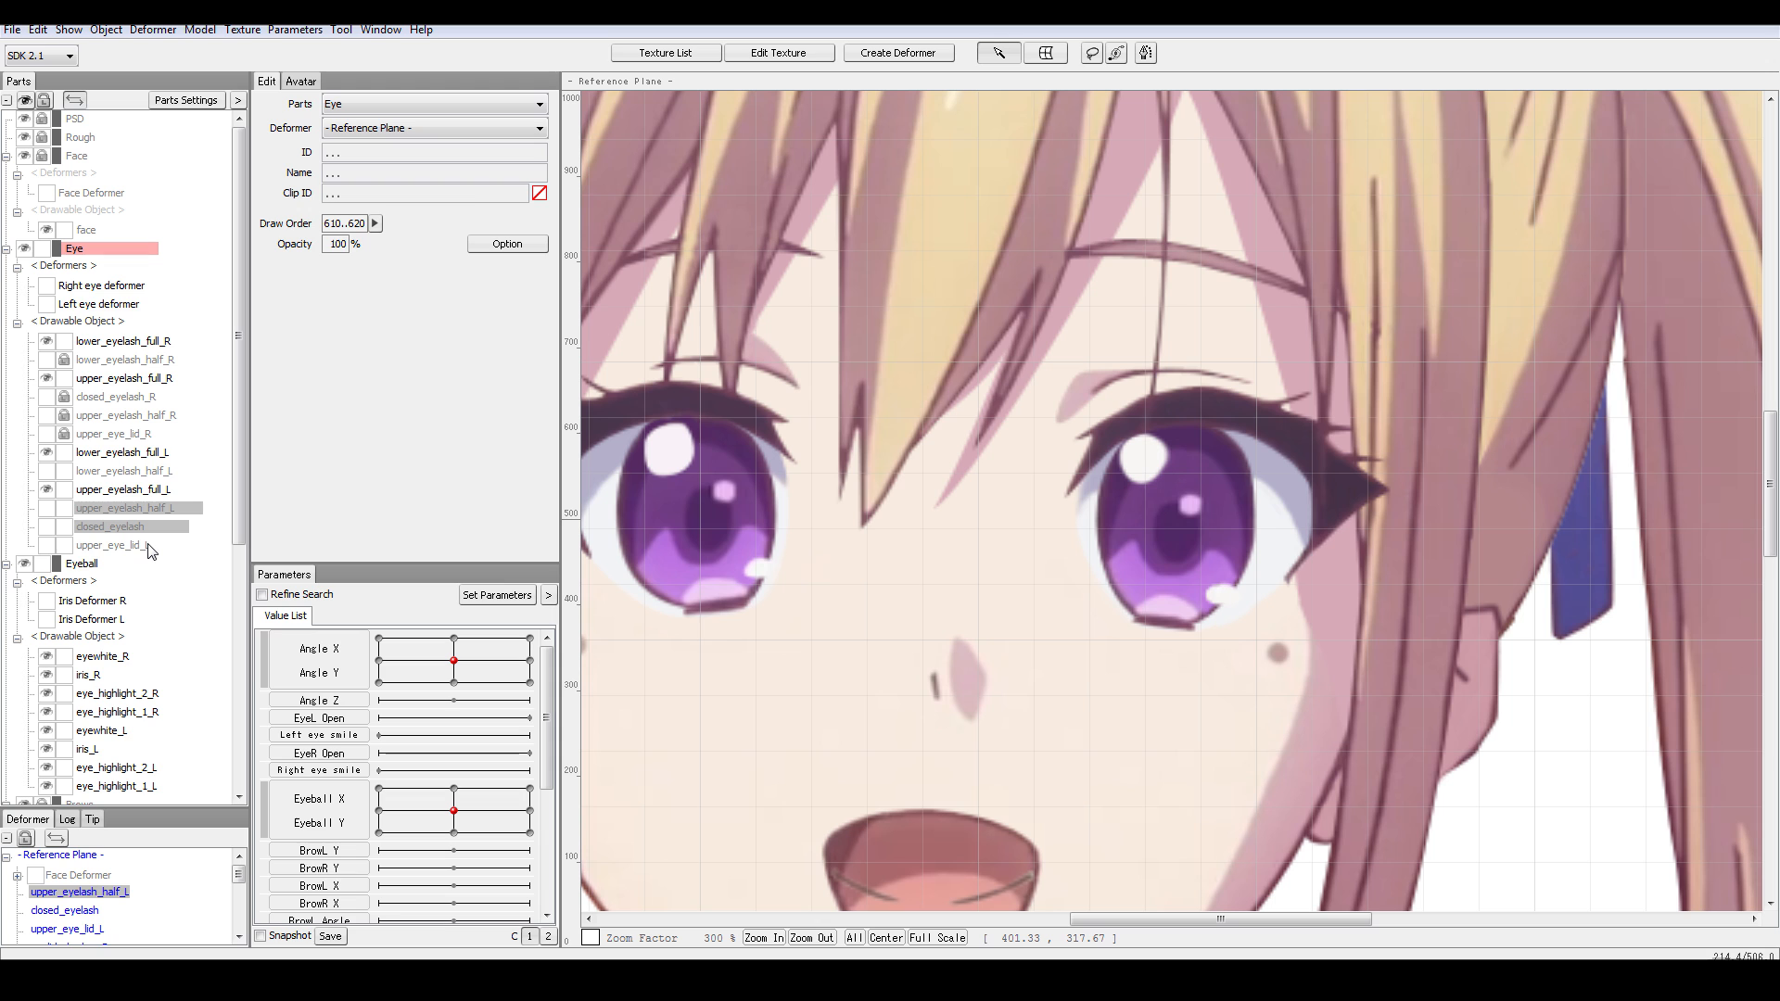
click(463, 130)
click(426, 204)
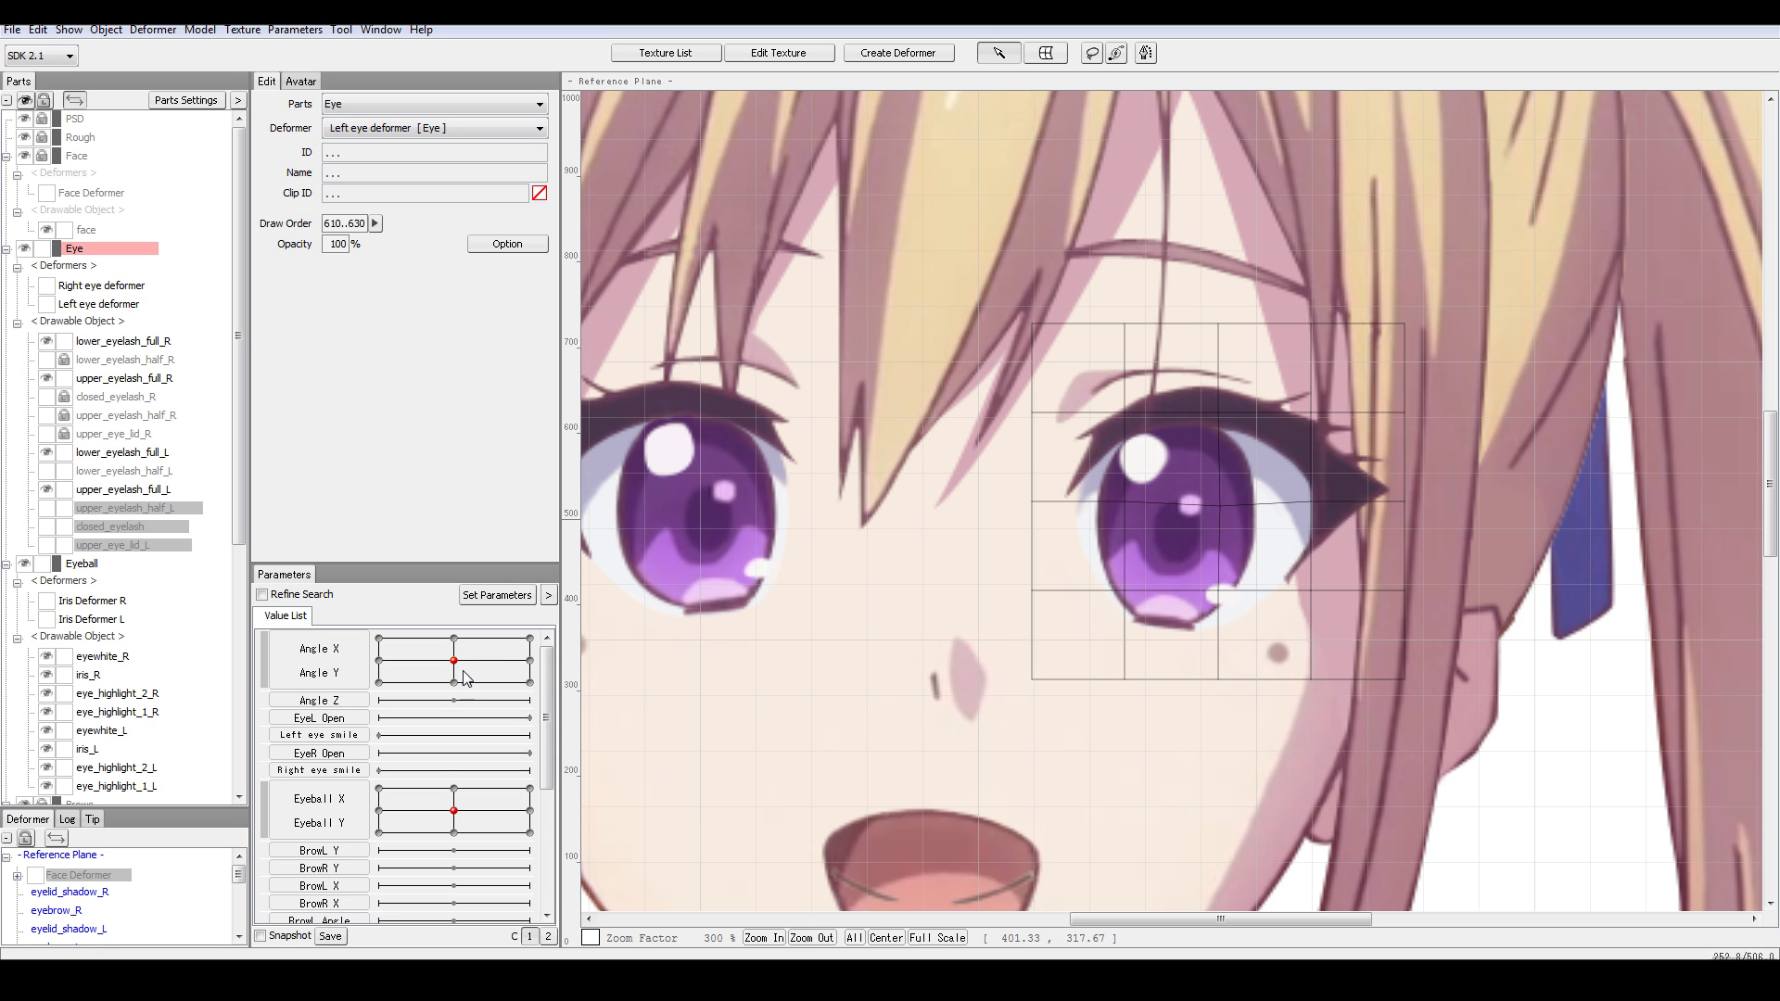
- Test the face and eye movement on Angle X and Angle Y and return both to 0
mouse_move(454, 661)
mouse_down()
mouse_move(499, 623)
mouse_move(349, 634)
mouse_move(436, 695)
mouse_move(424, 637)
mouse_move(412, 665)
mouse_move(451, 663)
mouse_up()
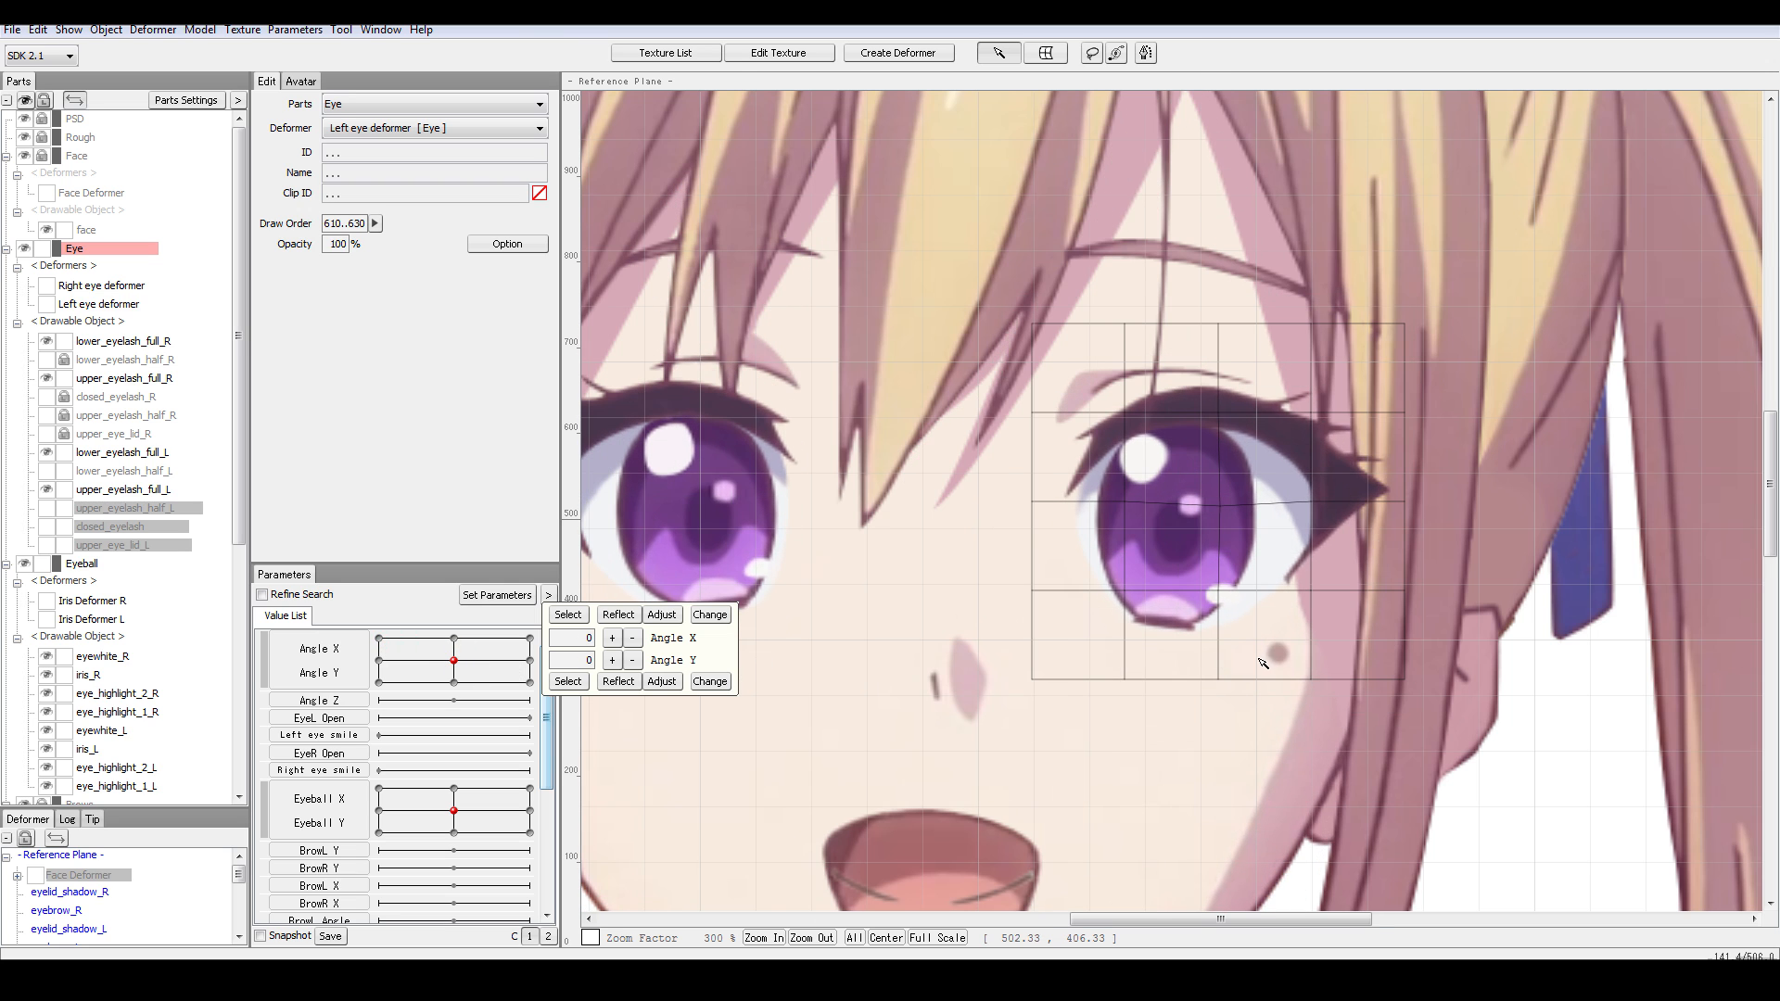
scroll(1268, 657, down, 1)
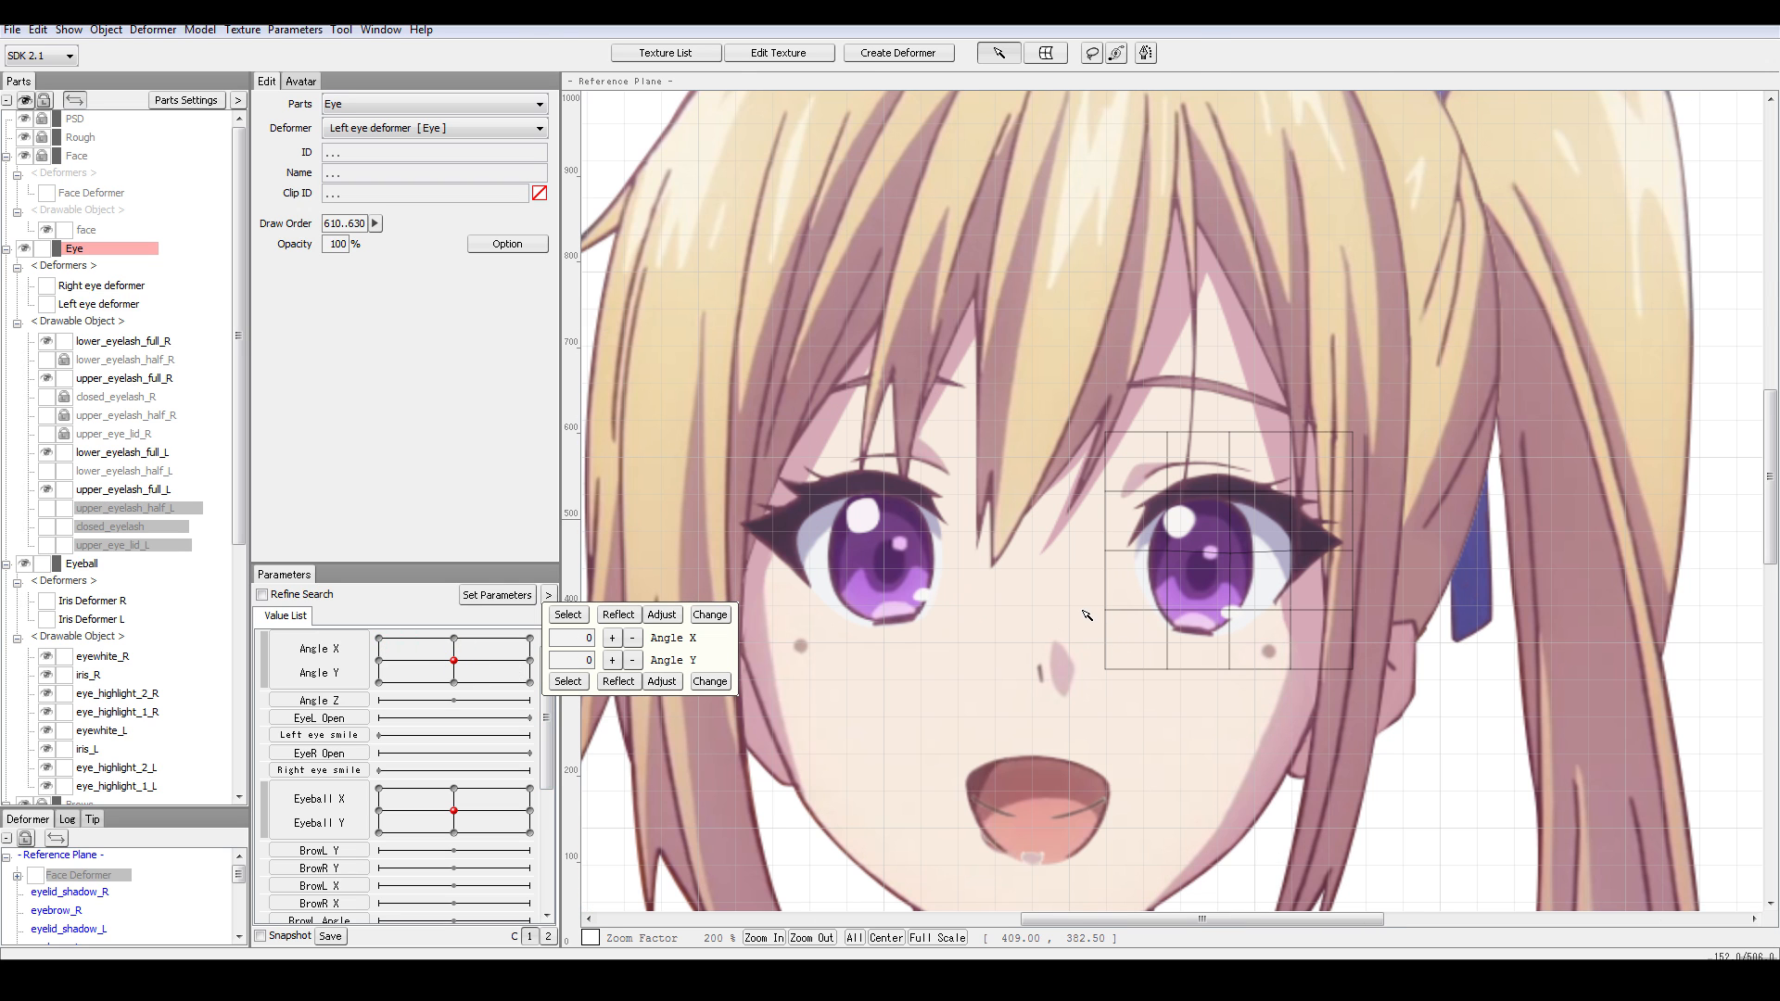
mouse_move(455, 811)
mouse_down()
mouse_move(419, 818)
mouse_move(454, 811)
mouse_up()
mouse_move(454, 660)
mouse_down()
mouse_move(403, 661)
mouse_move(506, 660)
mouse_move(454, 660)
mouse_up()
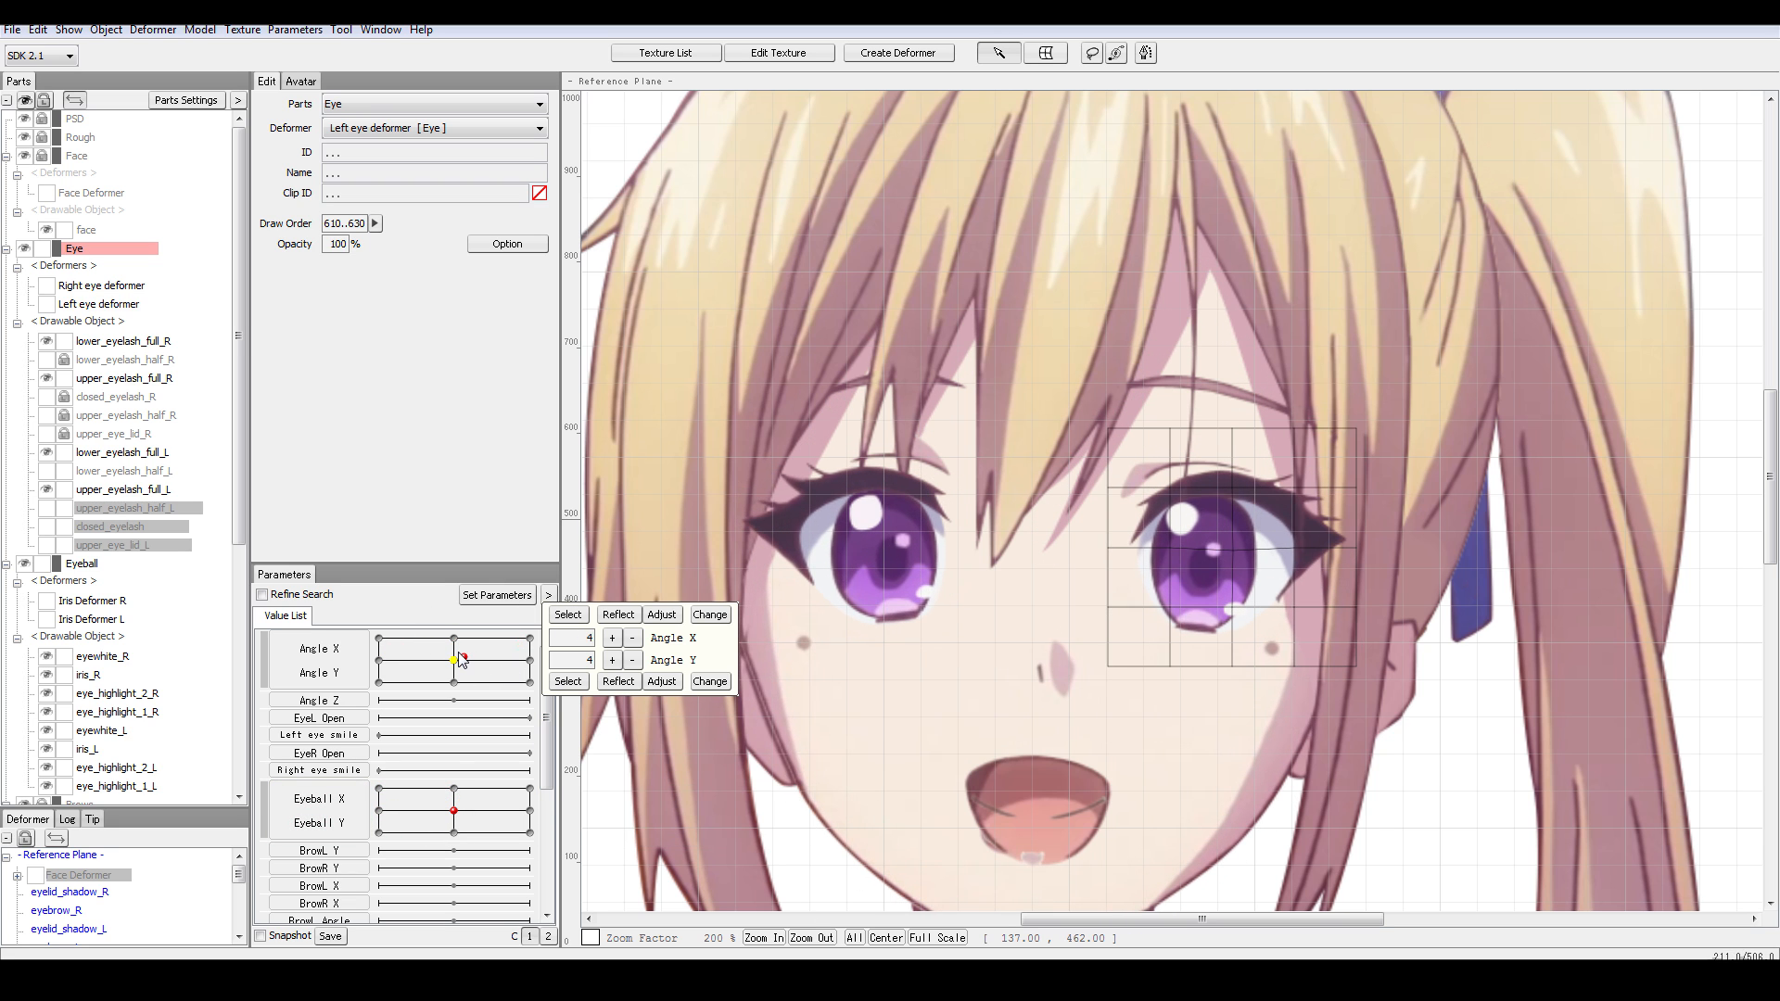
scroll(1119, 595, up, 1)
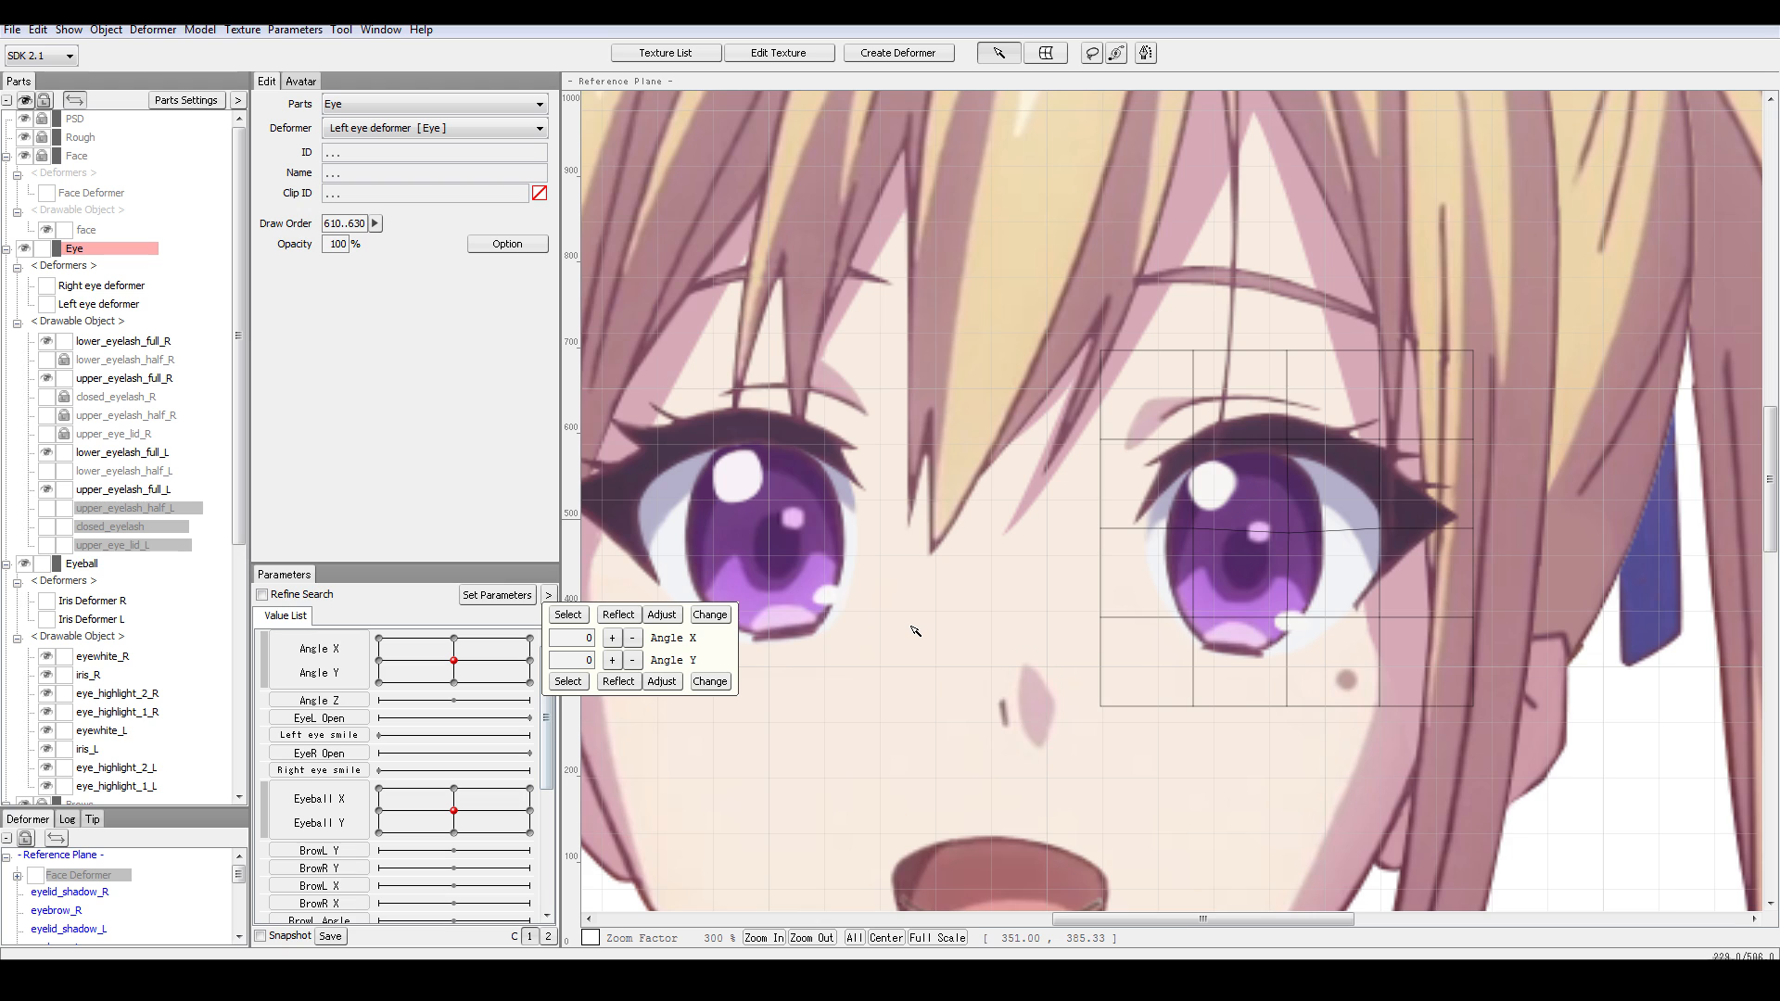
scroll(934, 630, down, 1)
- Preview Eyeball X at -1.00 with Angle X at its minimum, and return Eyeball X and Eyeball Y to 0.00
click(379, 659)
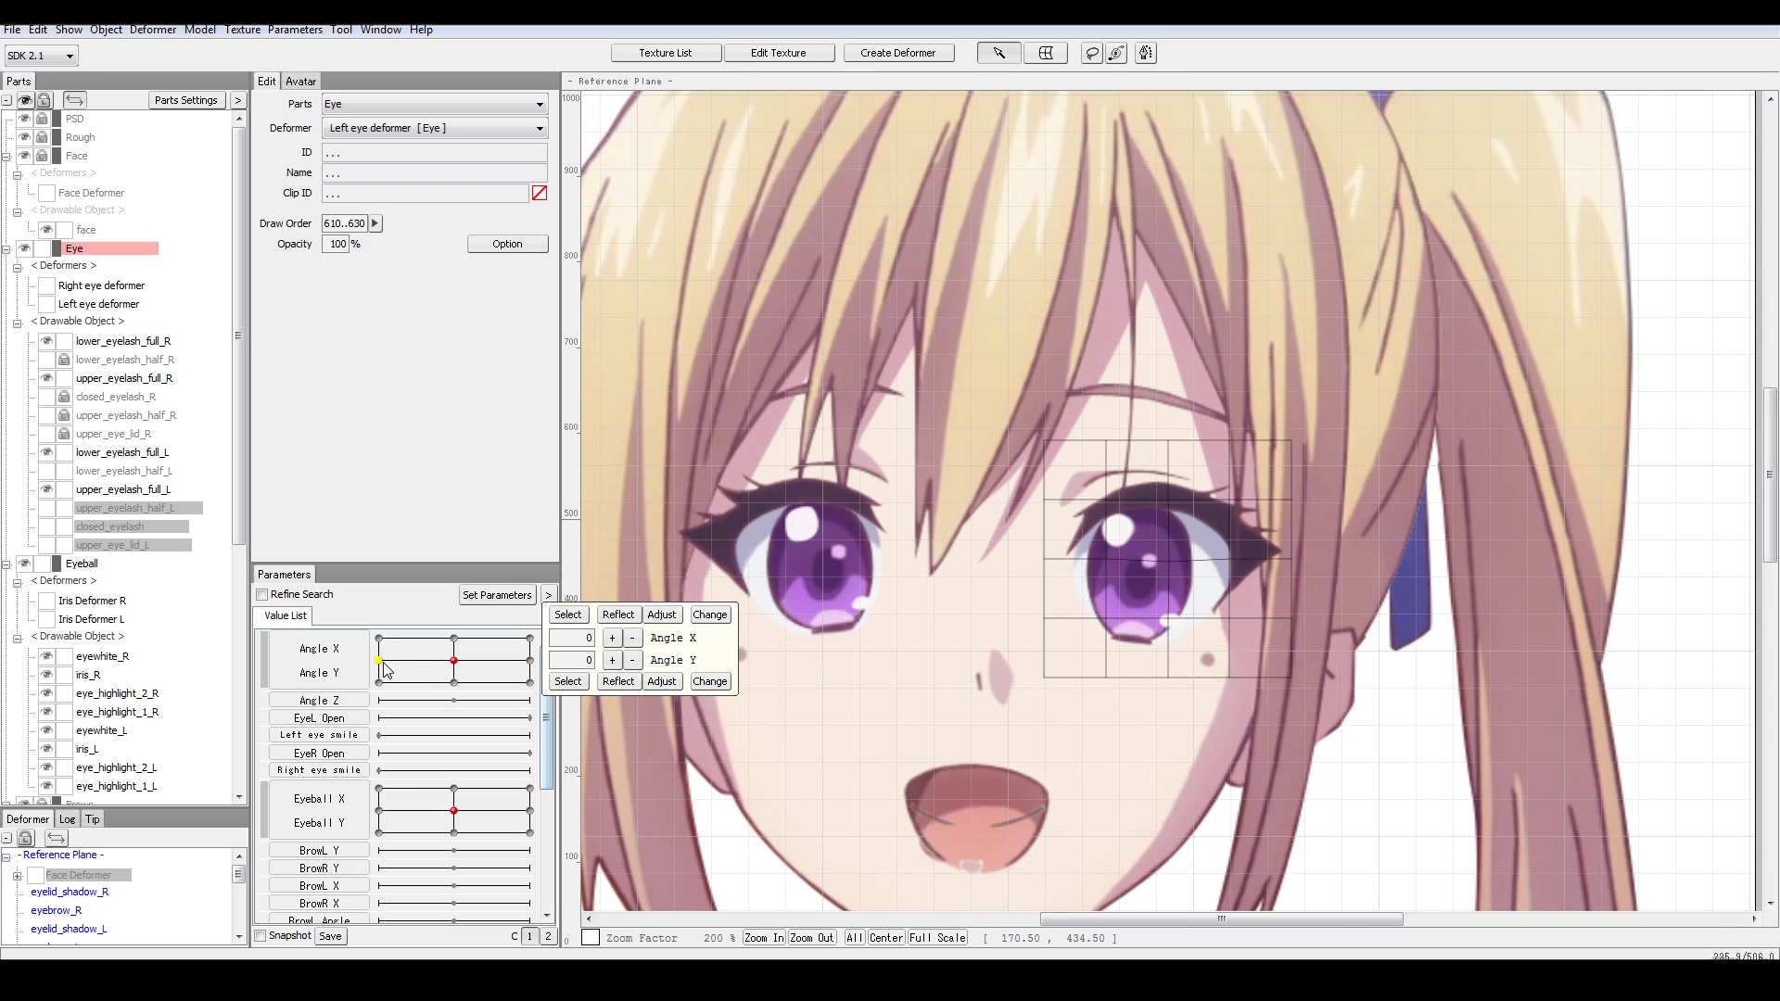
click(379, 811)
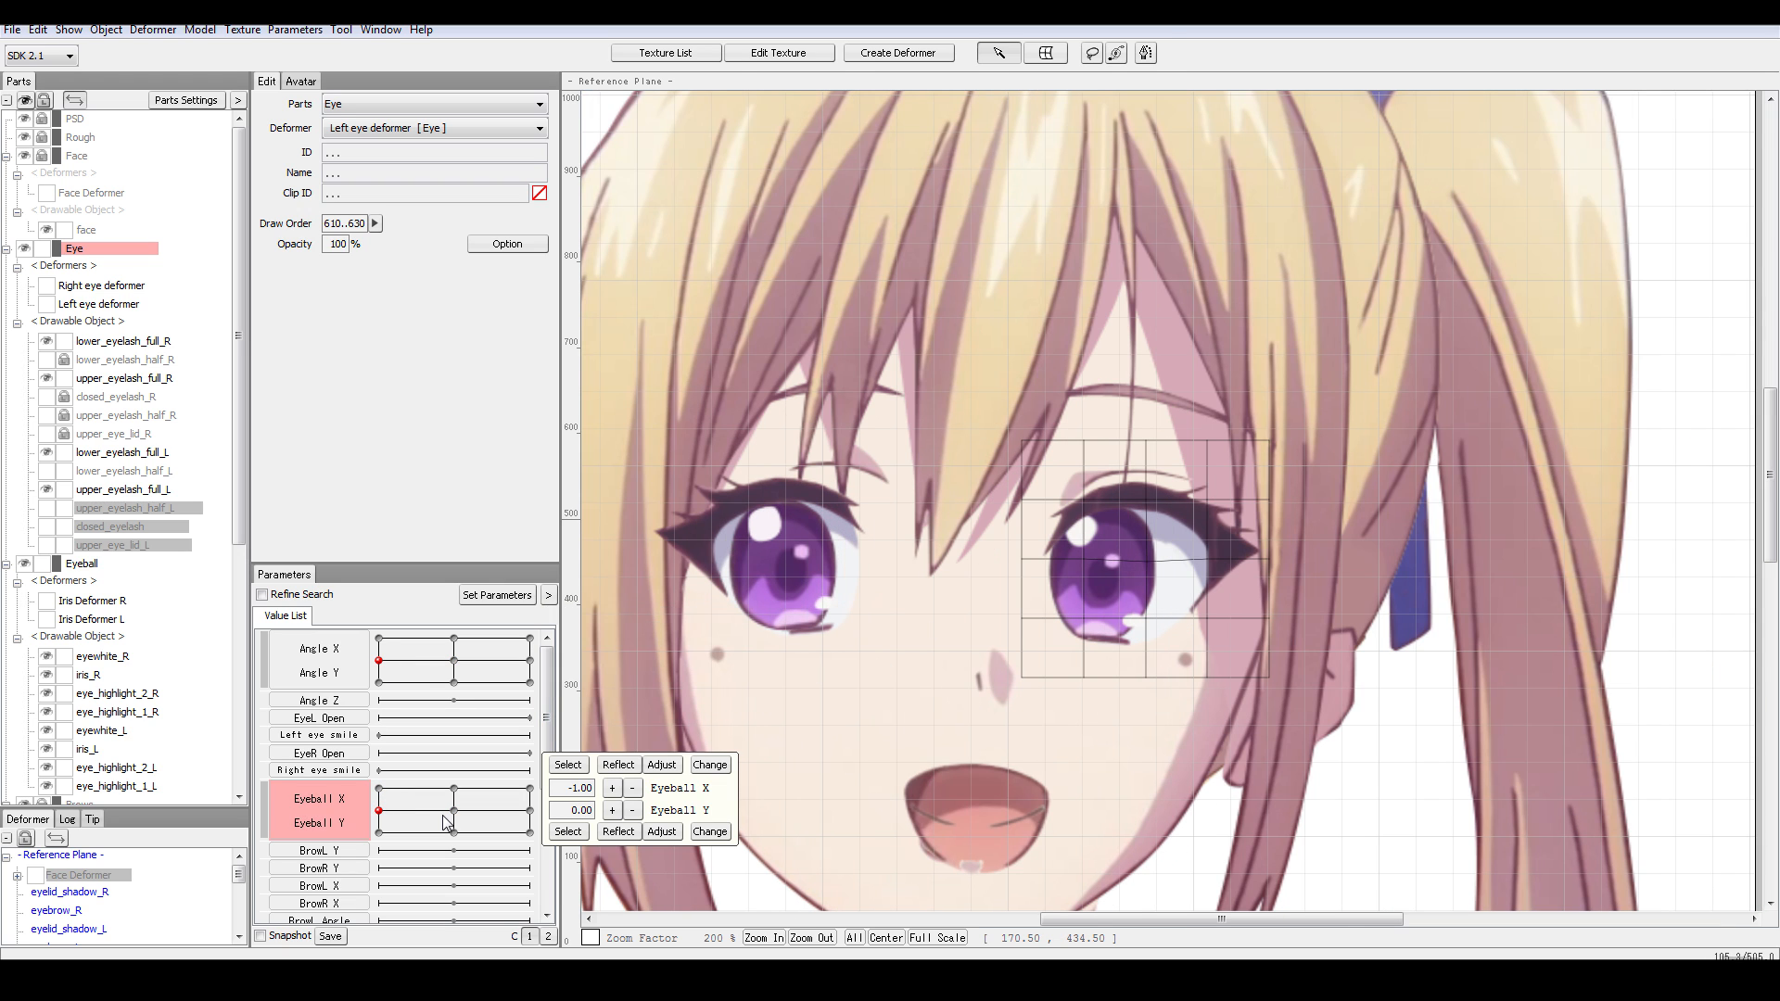
scroll(873, 734, down, 1)
scroll(876, 733, up, 1)
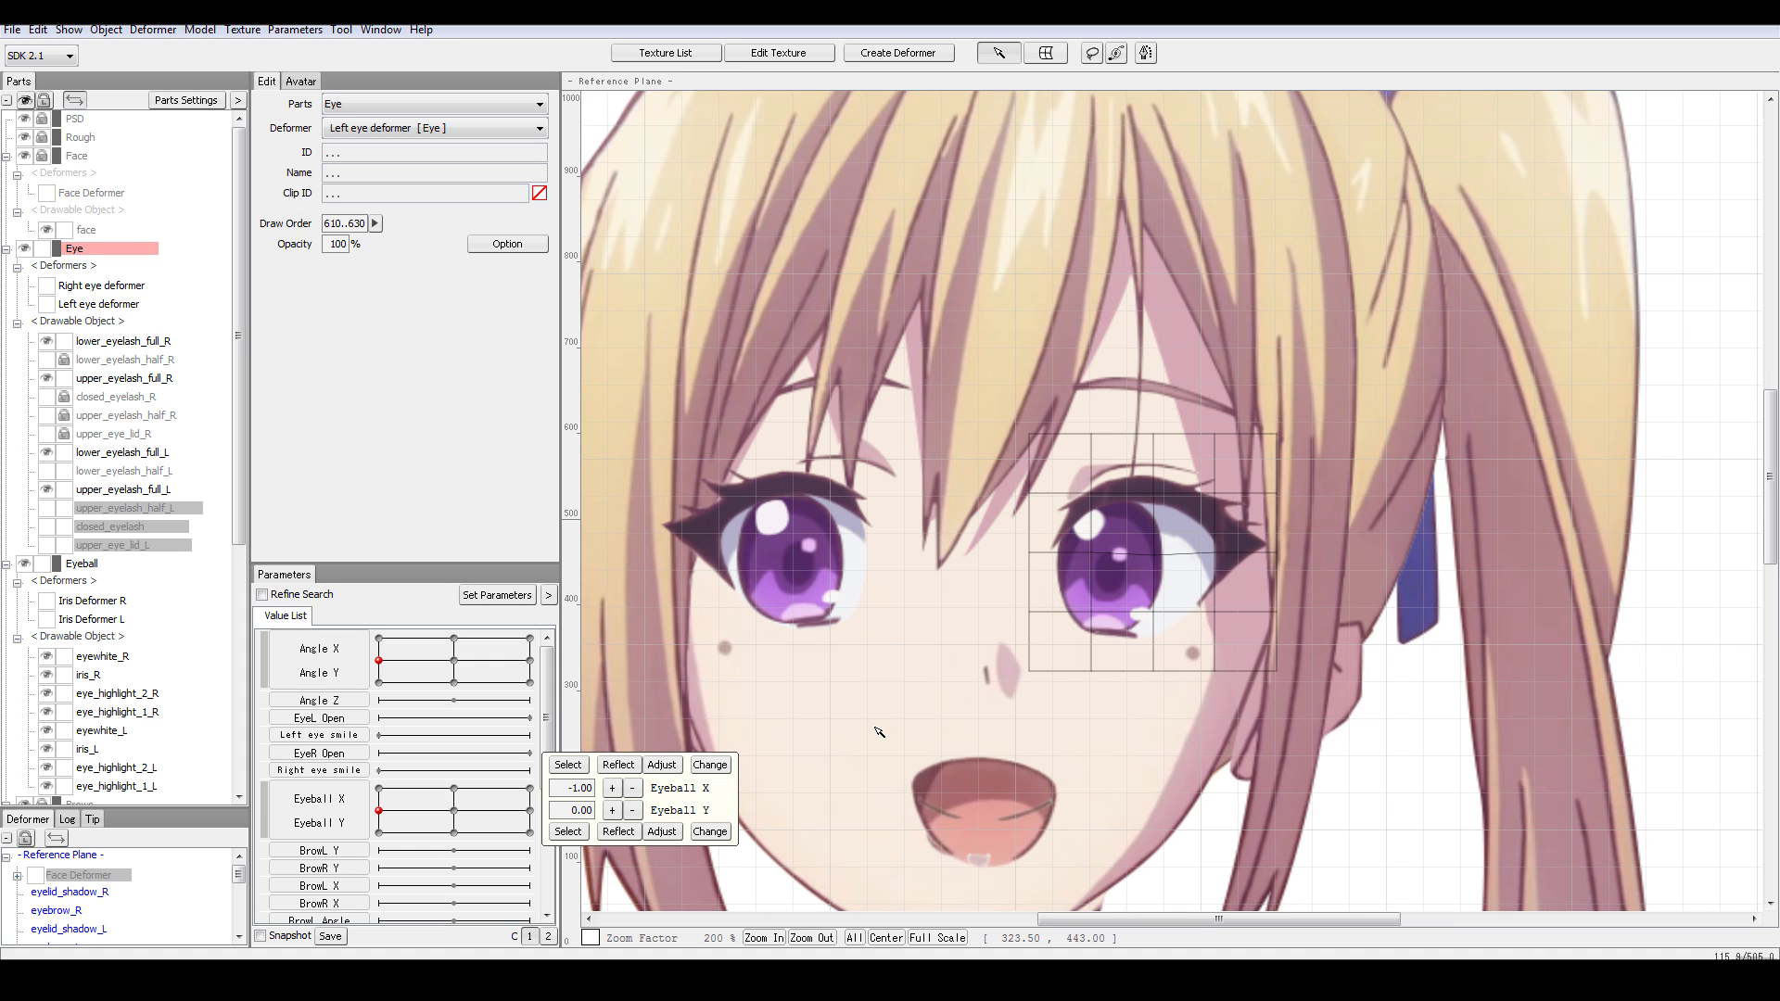
drag(454, 810, 374, 821)
scroll(1013, 741, down, 1)
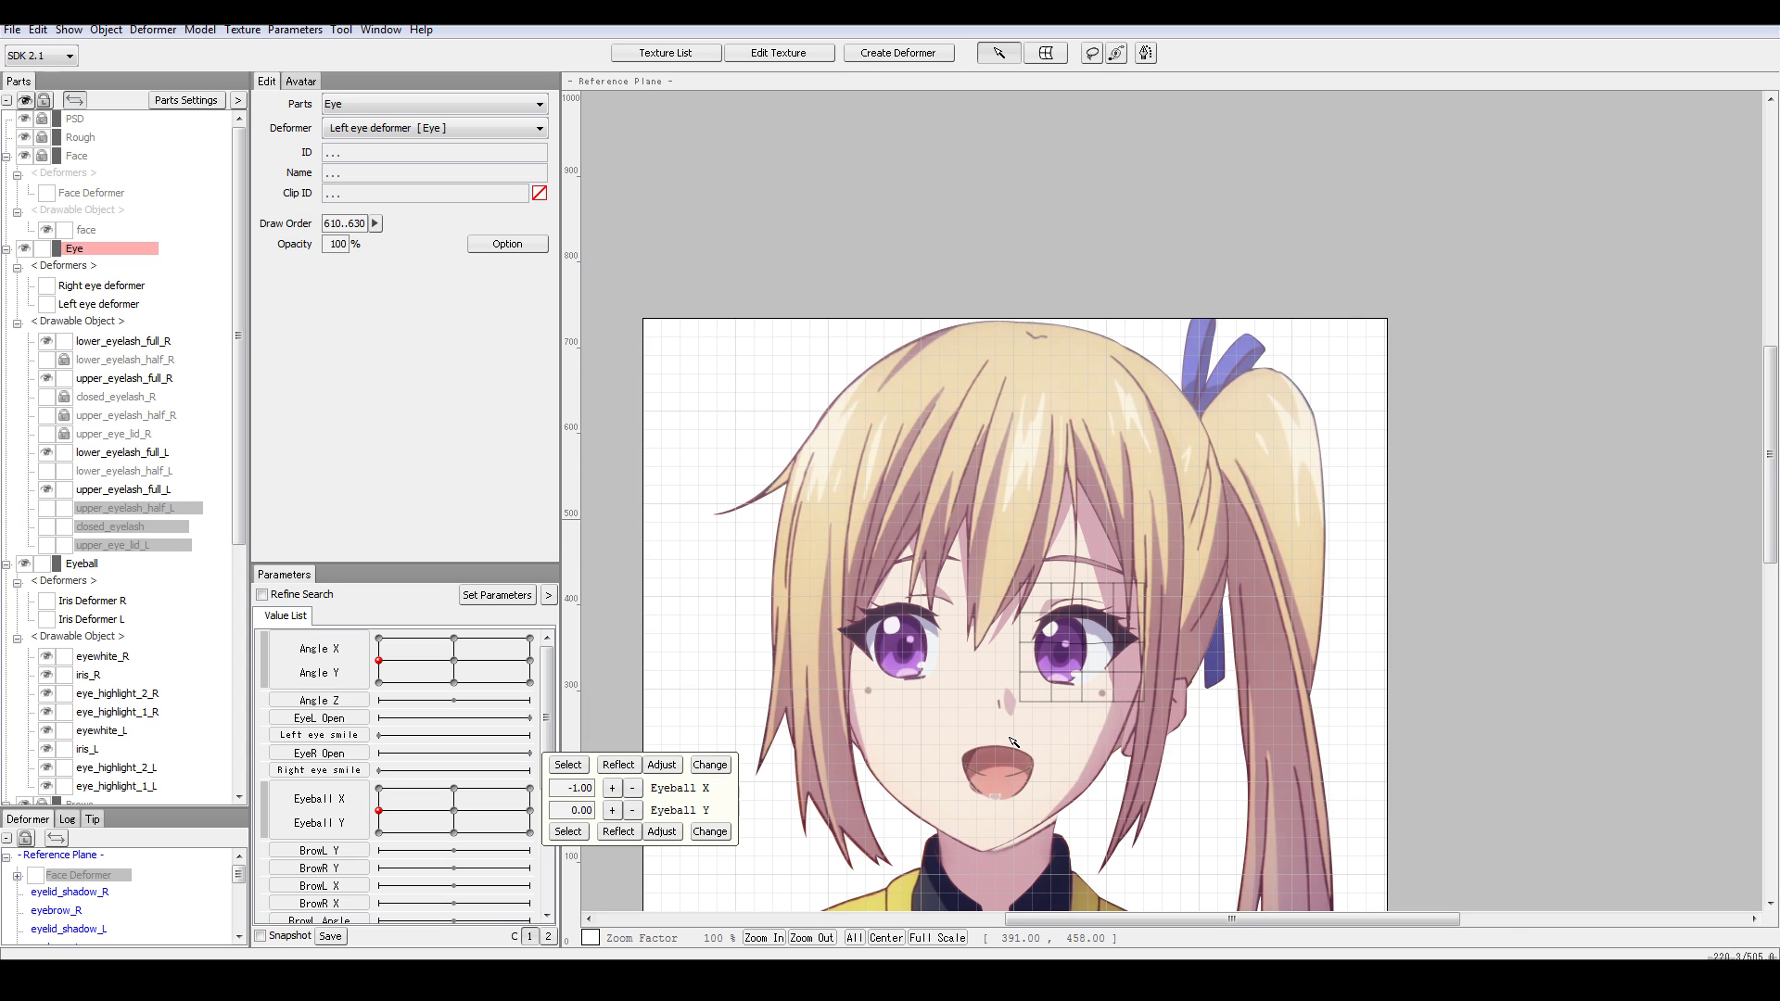
scroll(1013, 742, up, 1)
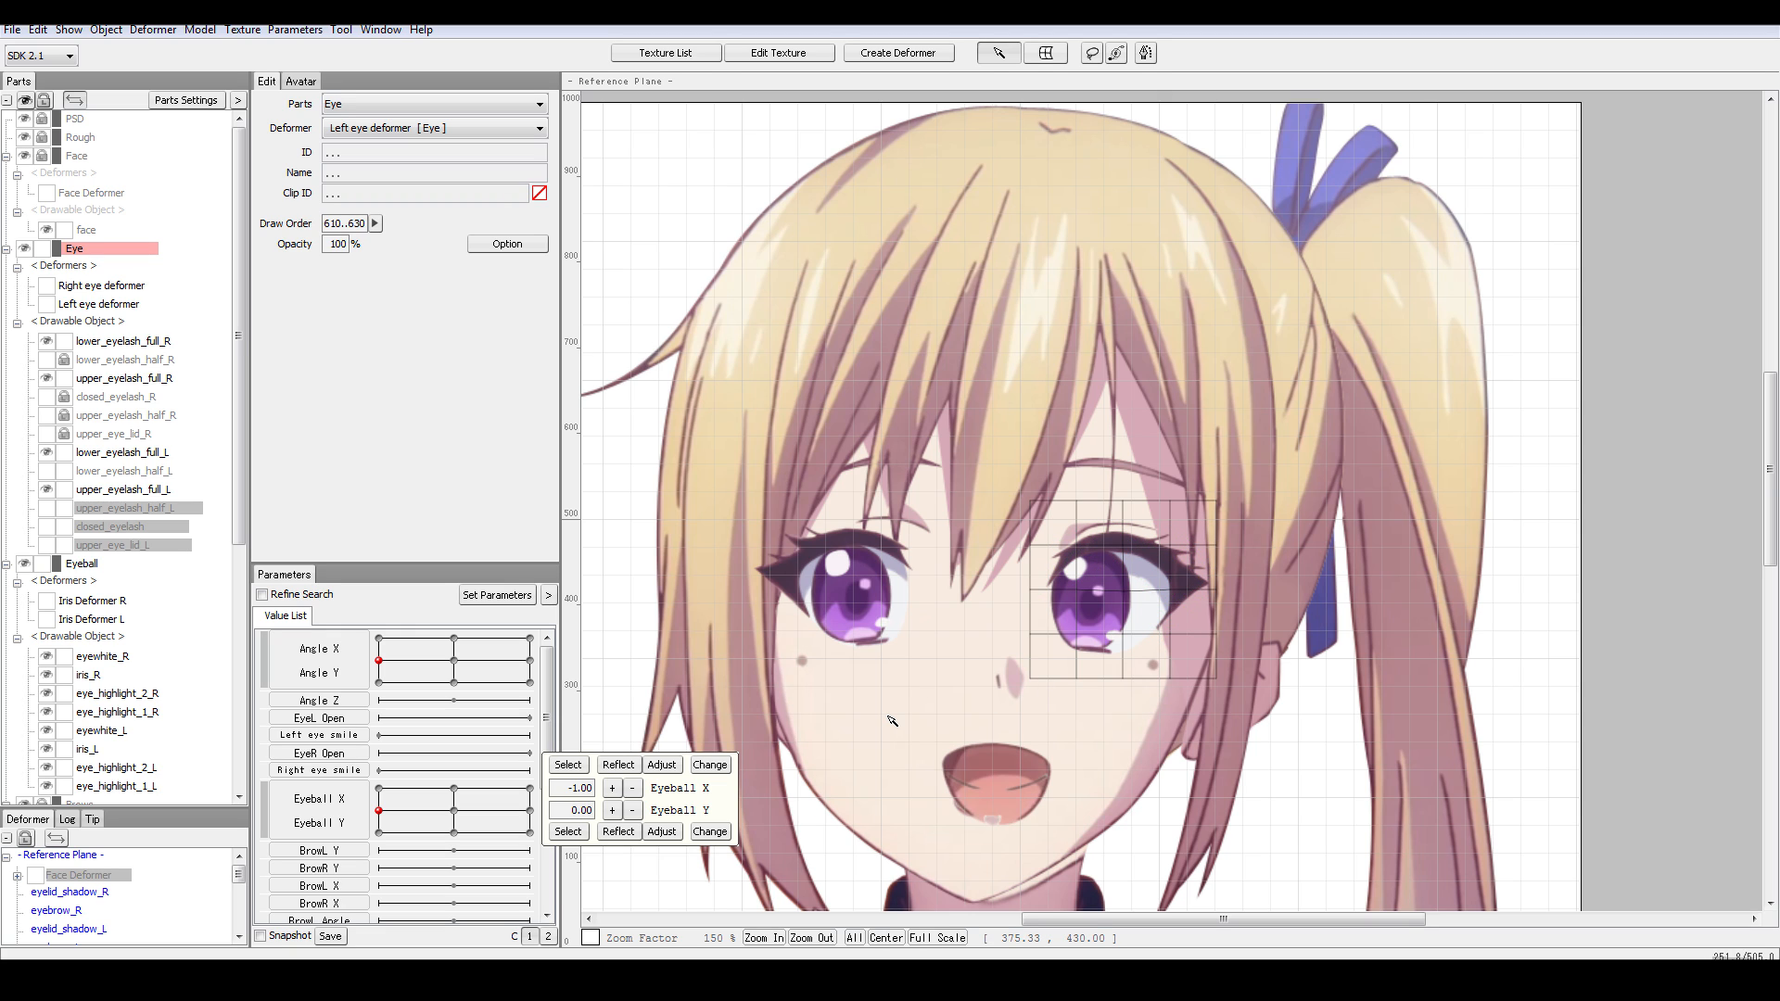
mouse_move(452, 810)
mouse_down()
mouse_move(471, 801)
mouse_move(424, 820)
mouse_move(448, 814)
mouse_up()
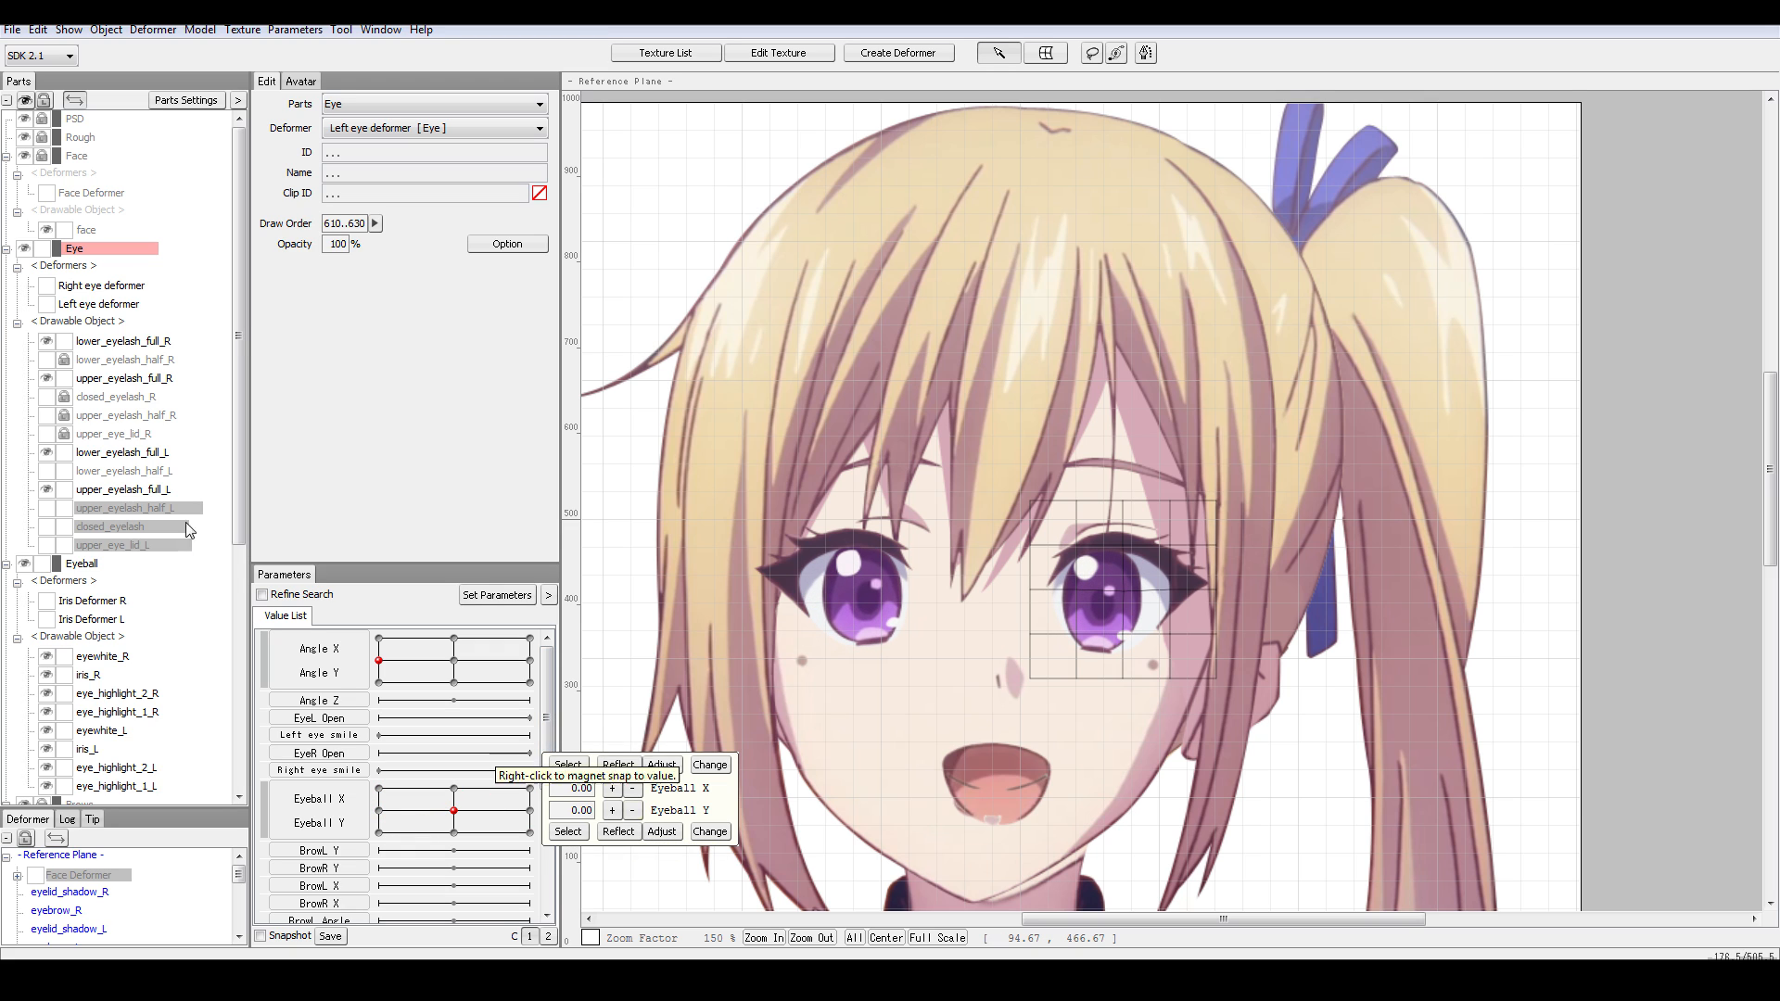
- Compare the right and left eye deformers and check Iris Deformer L across Eyeball X and Eyeball Y, including Eyeball X at -1.00 and 1.00
click(119, 287)
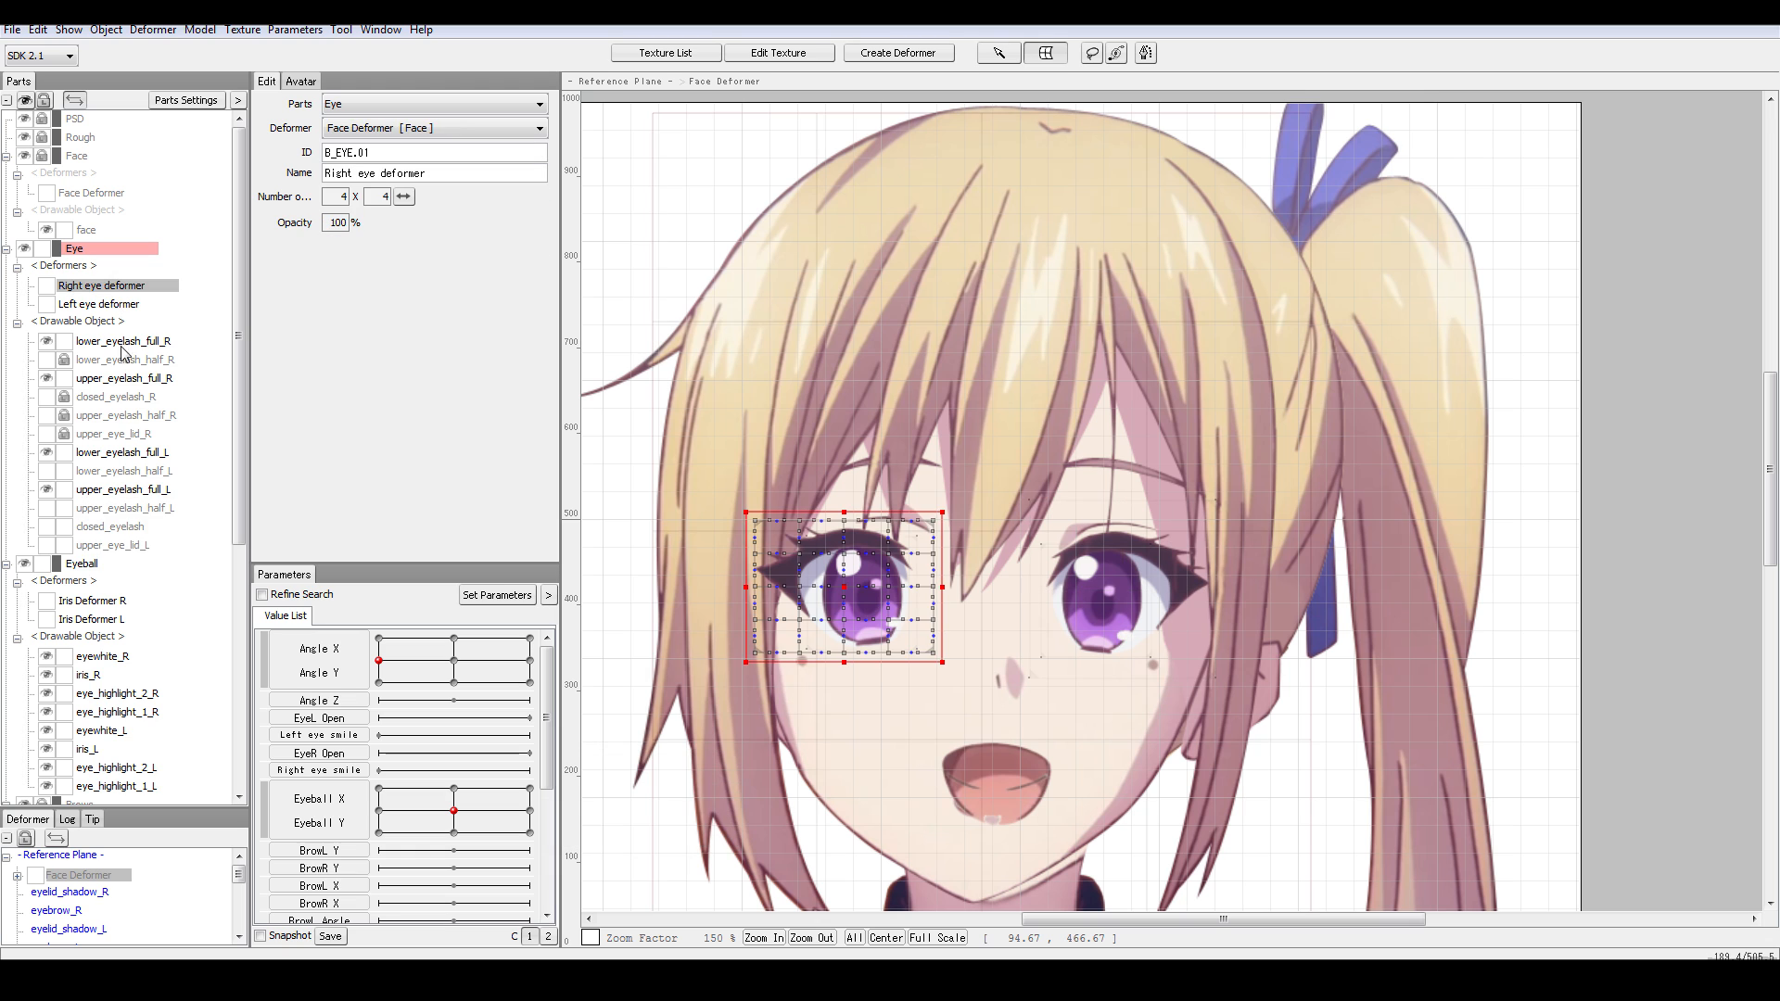
click(103, 600)
click(115, 619)
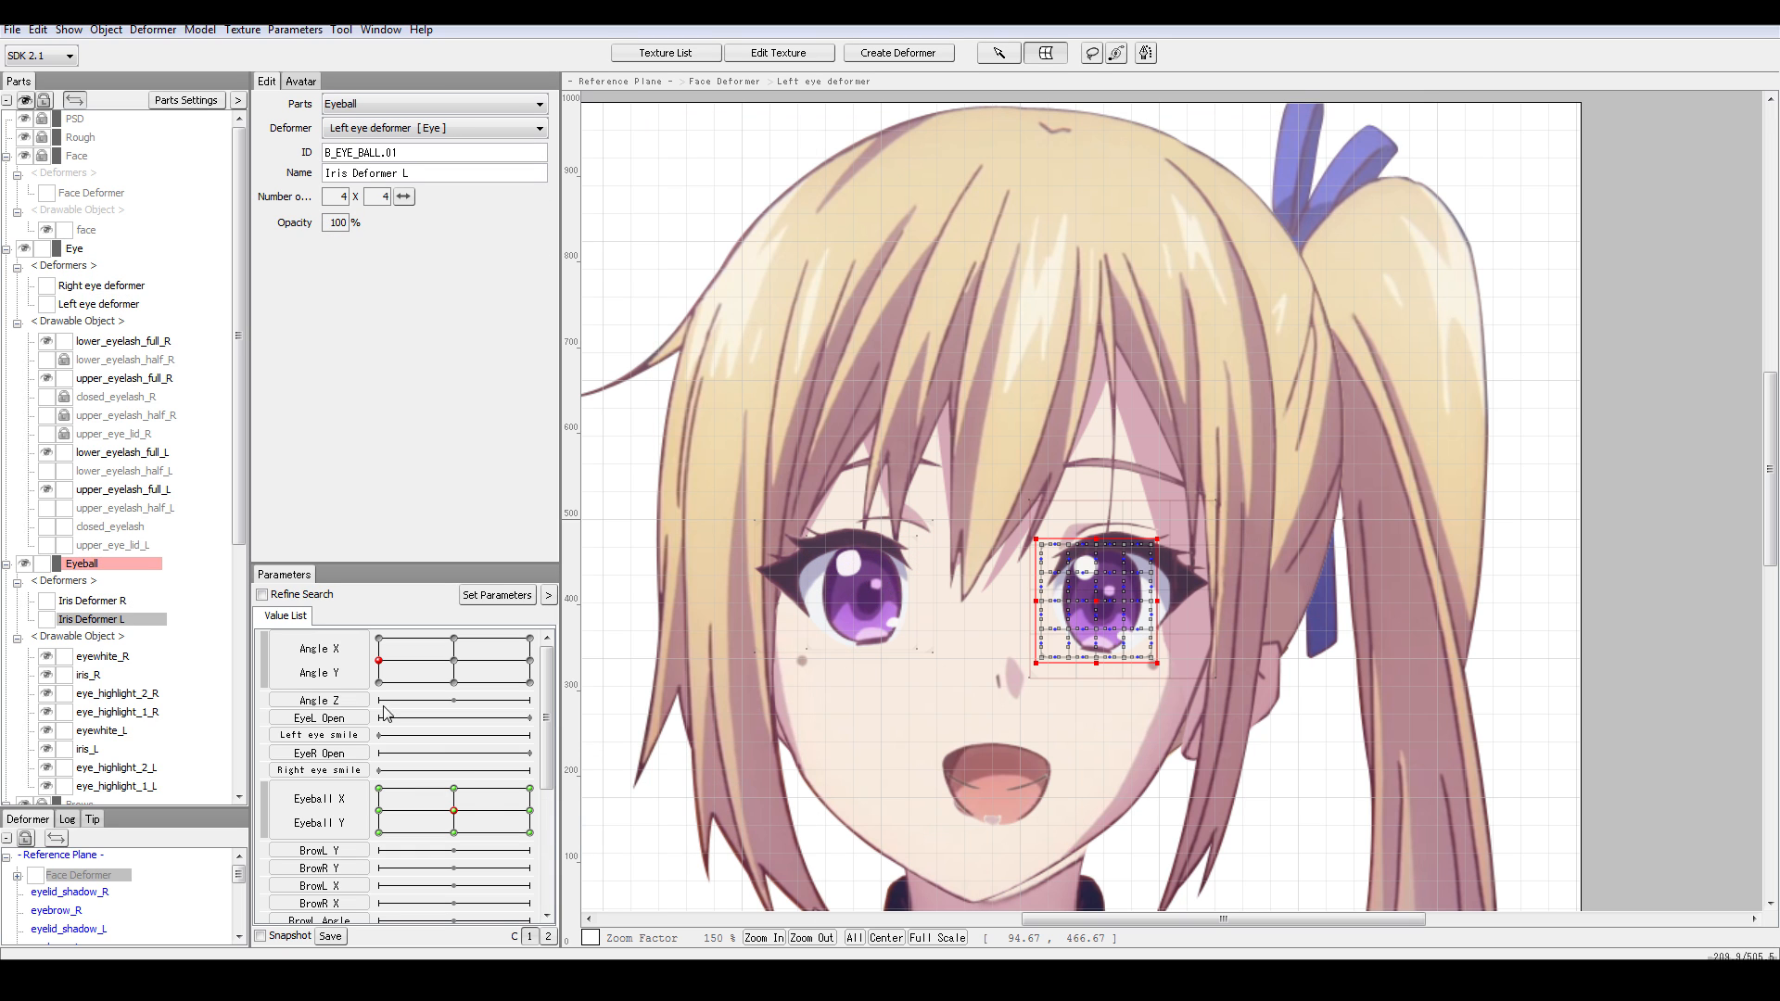
drag(453, 811, 378, 811)
drag(433, 866, 449, 788)
scroll(227, 598, down, 1)
click(88, 562)
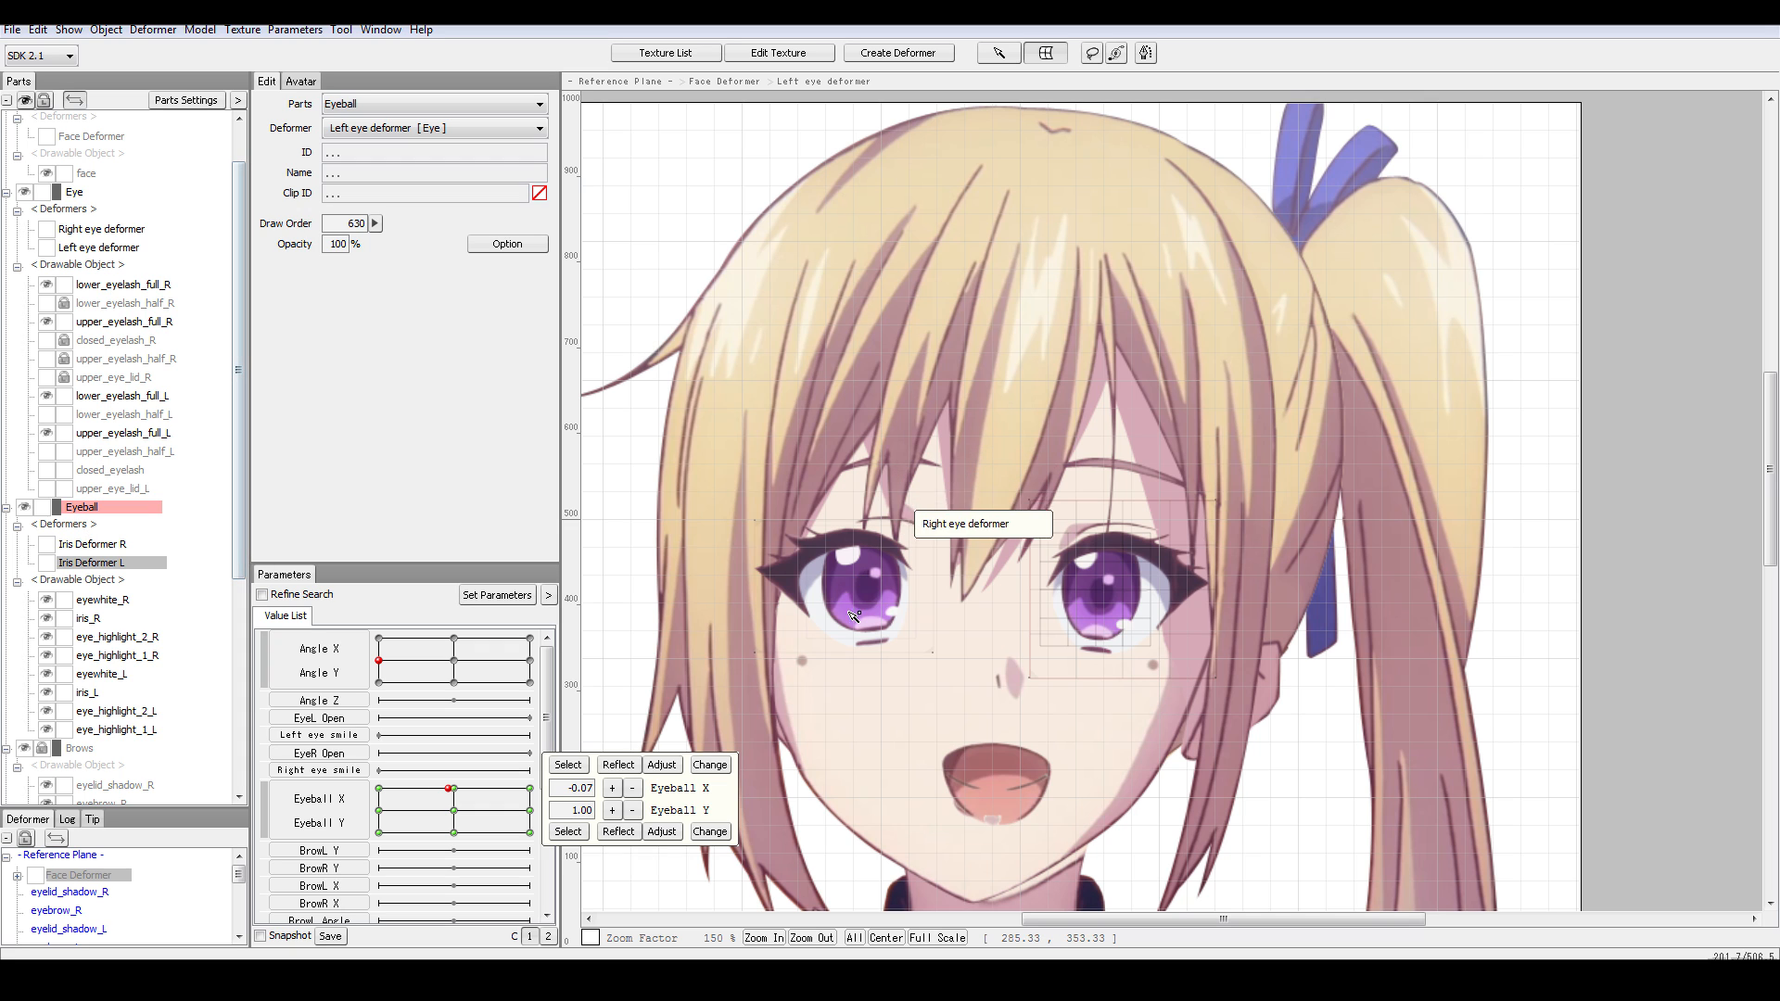
drag(400, 779, 421, 835)
click(378, 809)
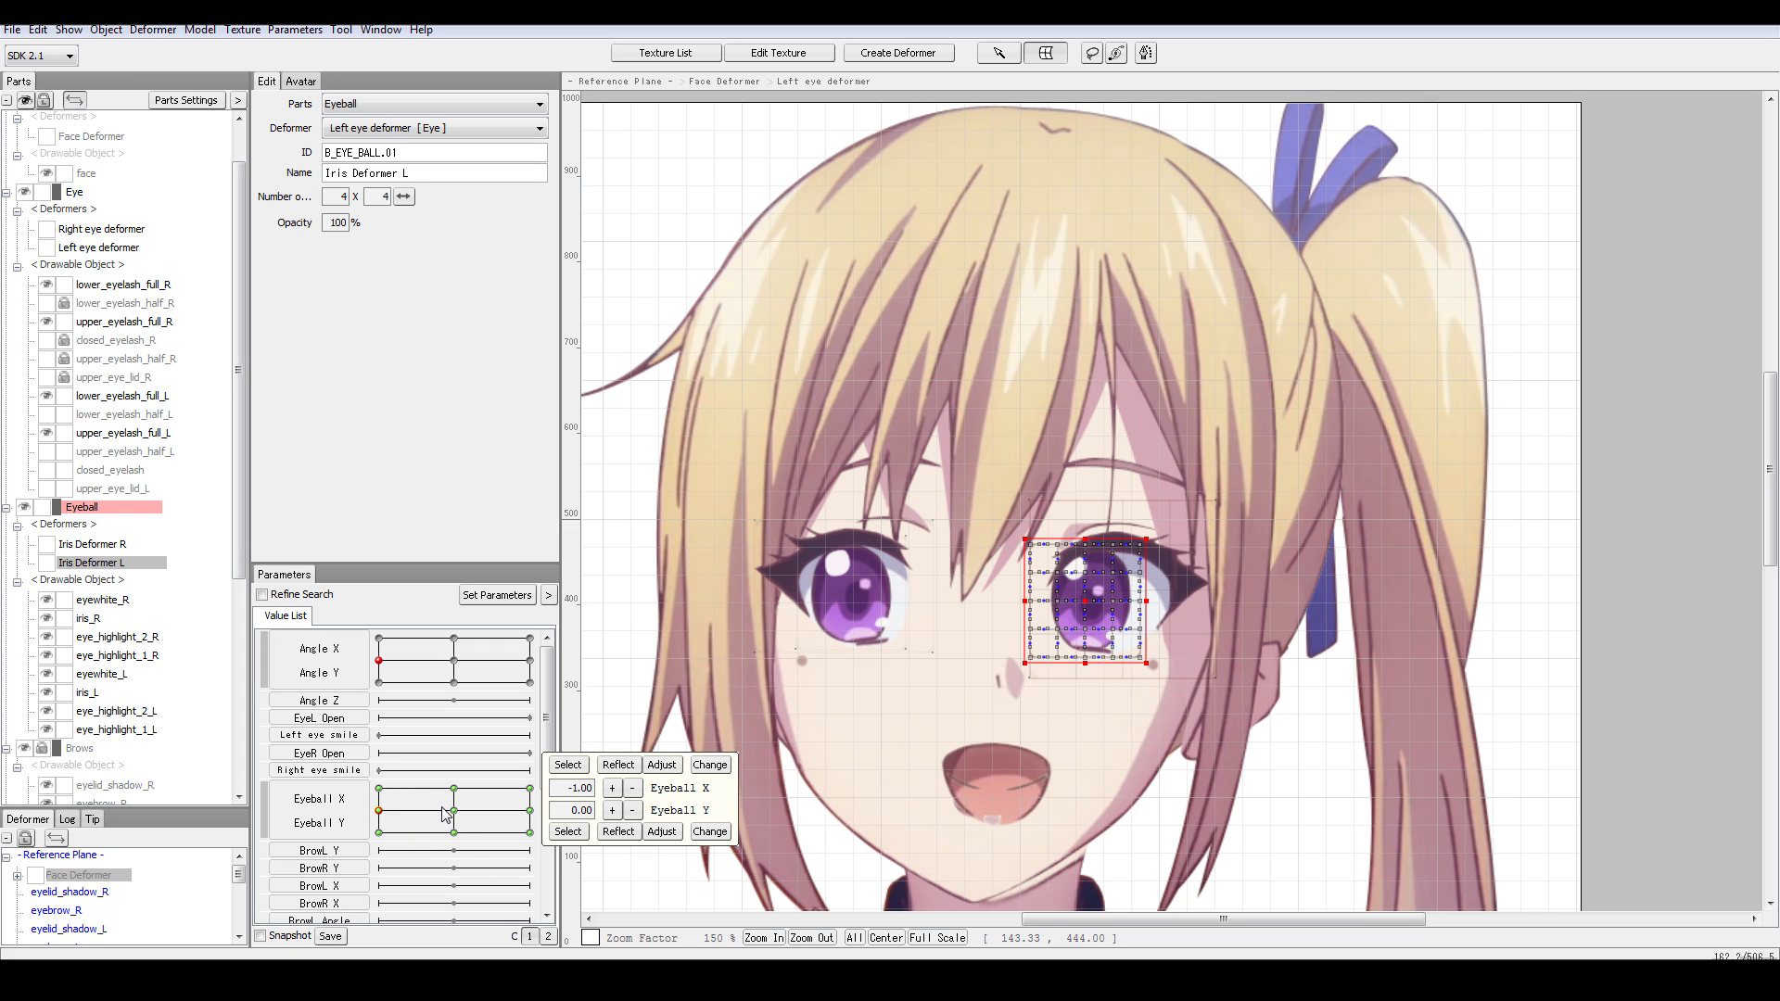
click(529, 810)
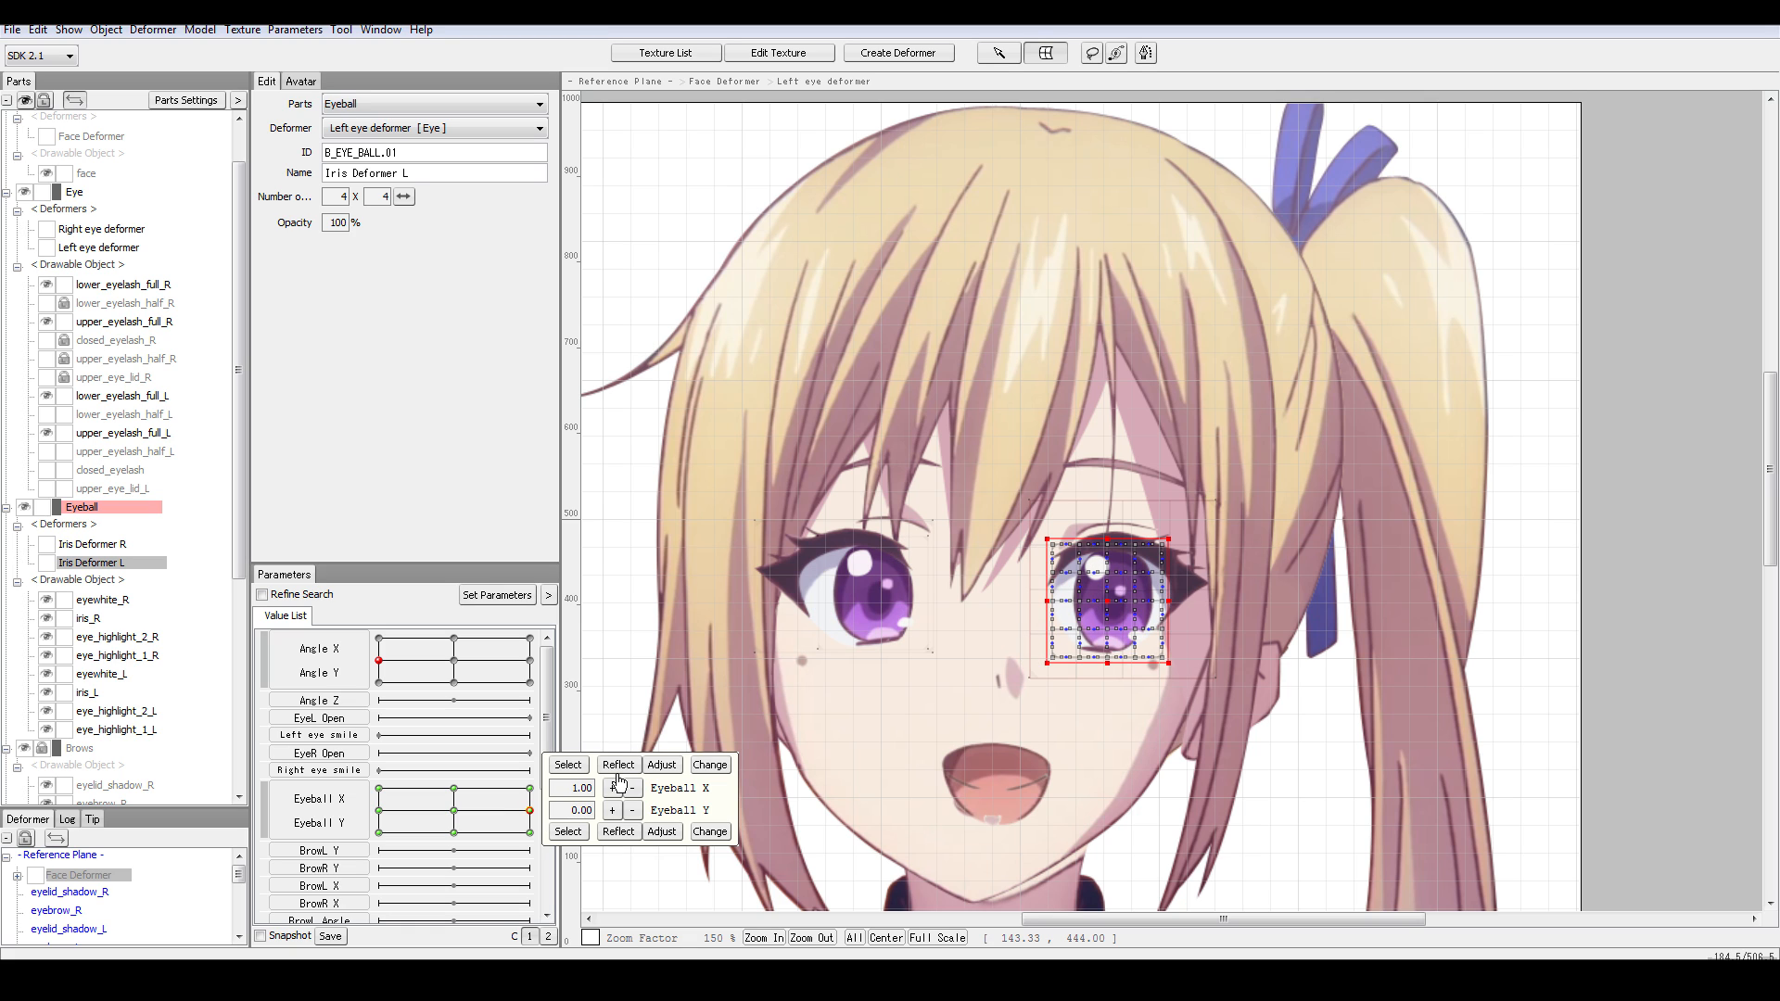
- Preview the eye movement on Eyeball X and Eyeball Y, including Eyeball X at -1.00, and return both to 0.00
click(378, 810)
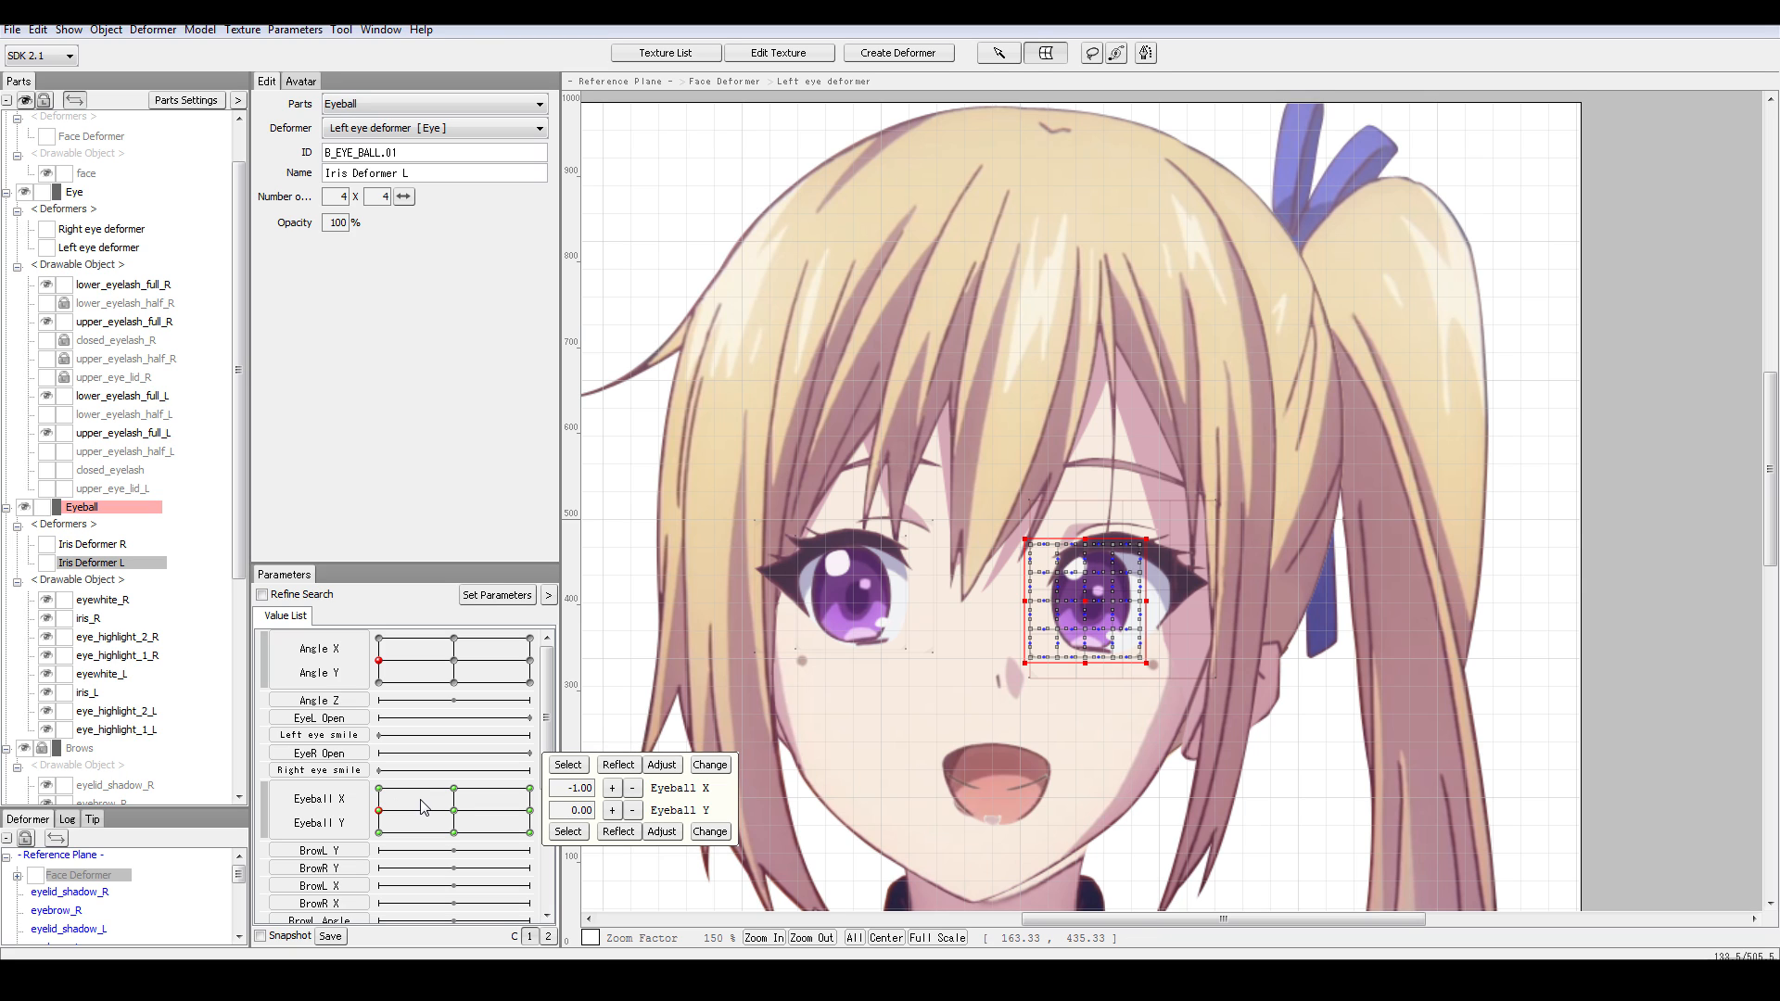
click(461, 810)
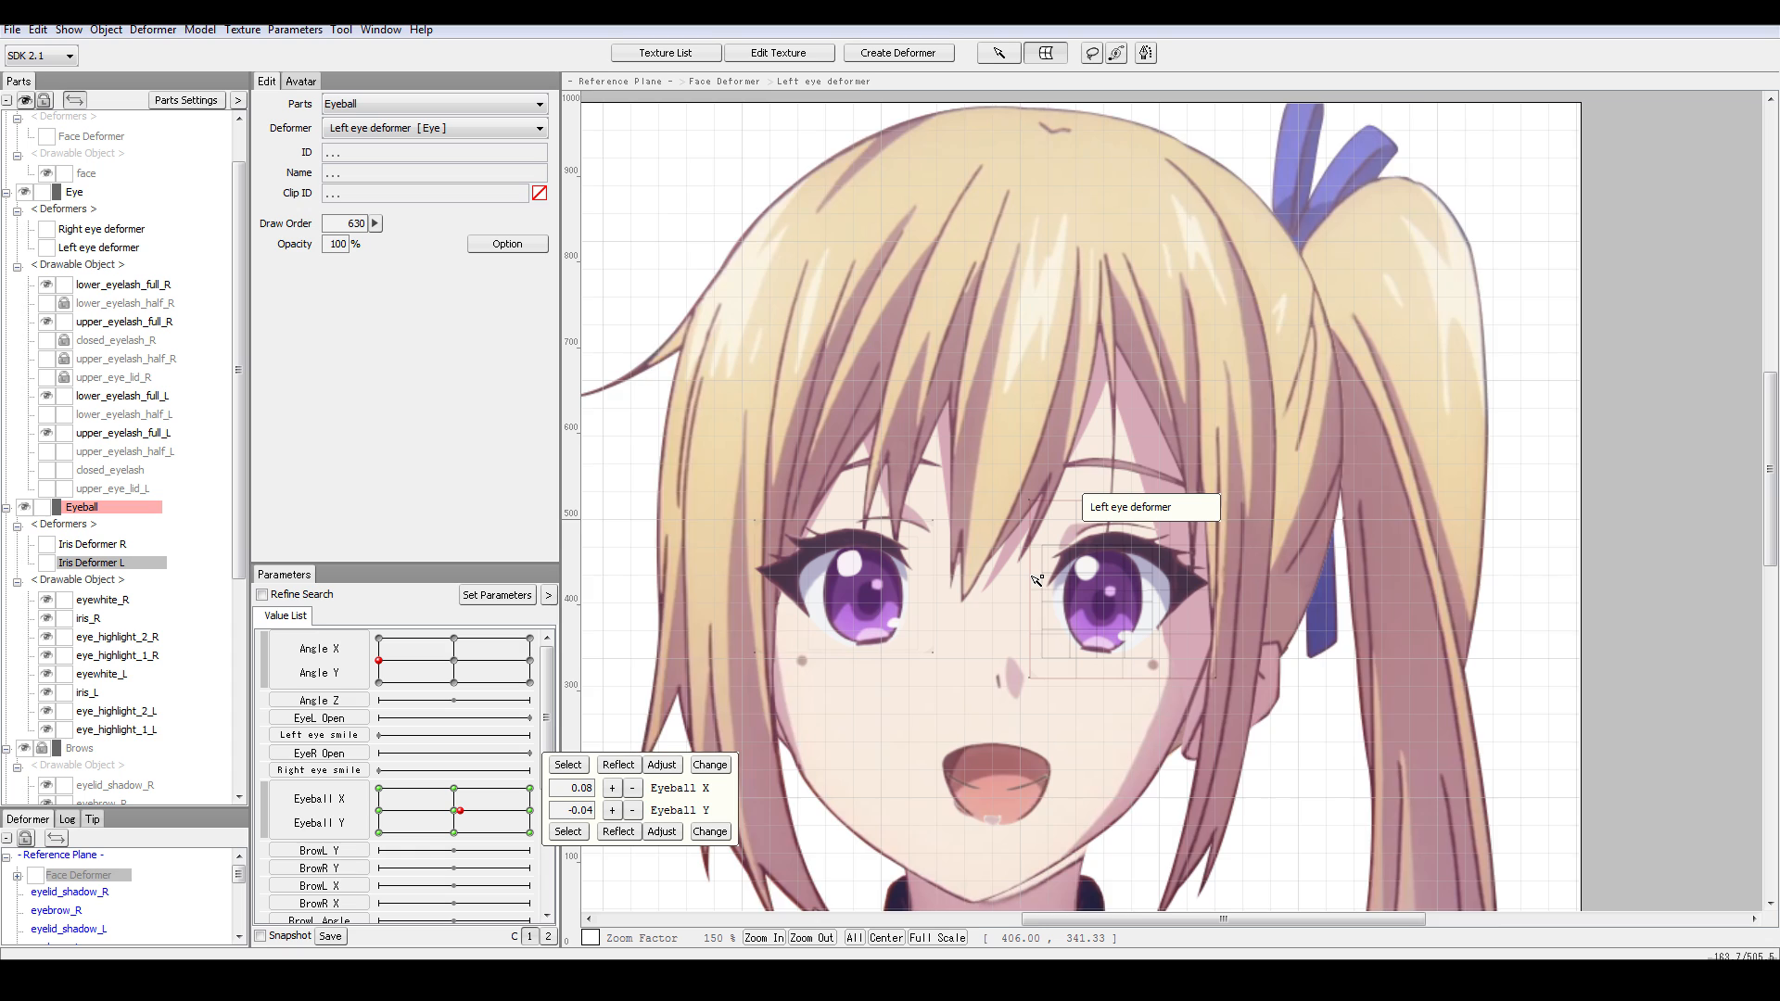
scroll(1037, 580, up, 1)
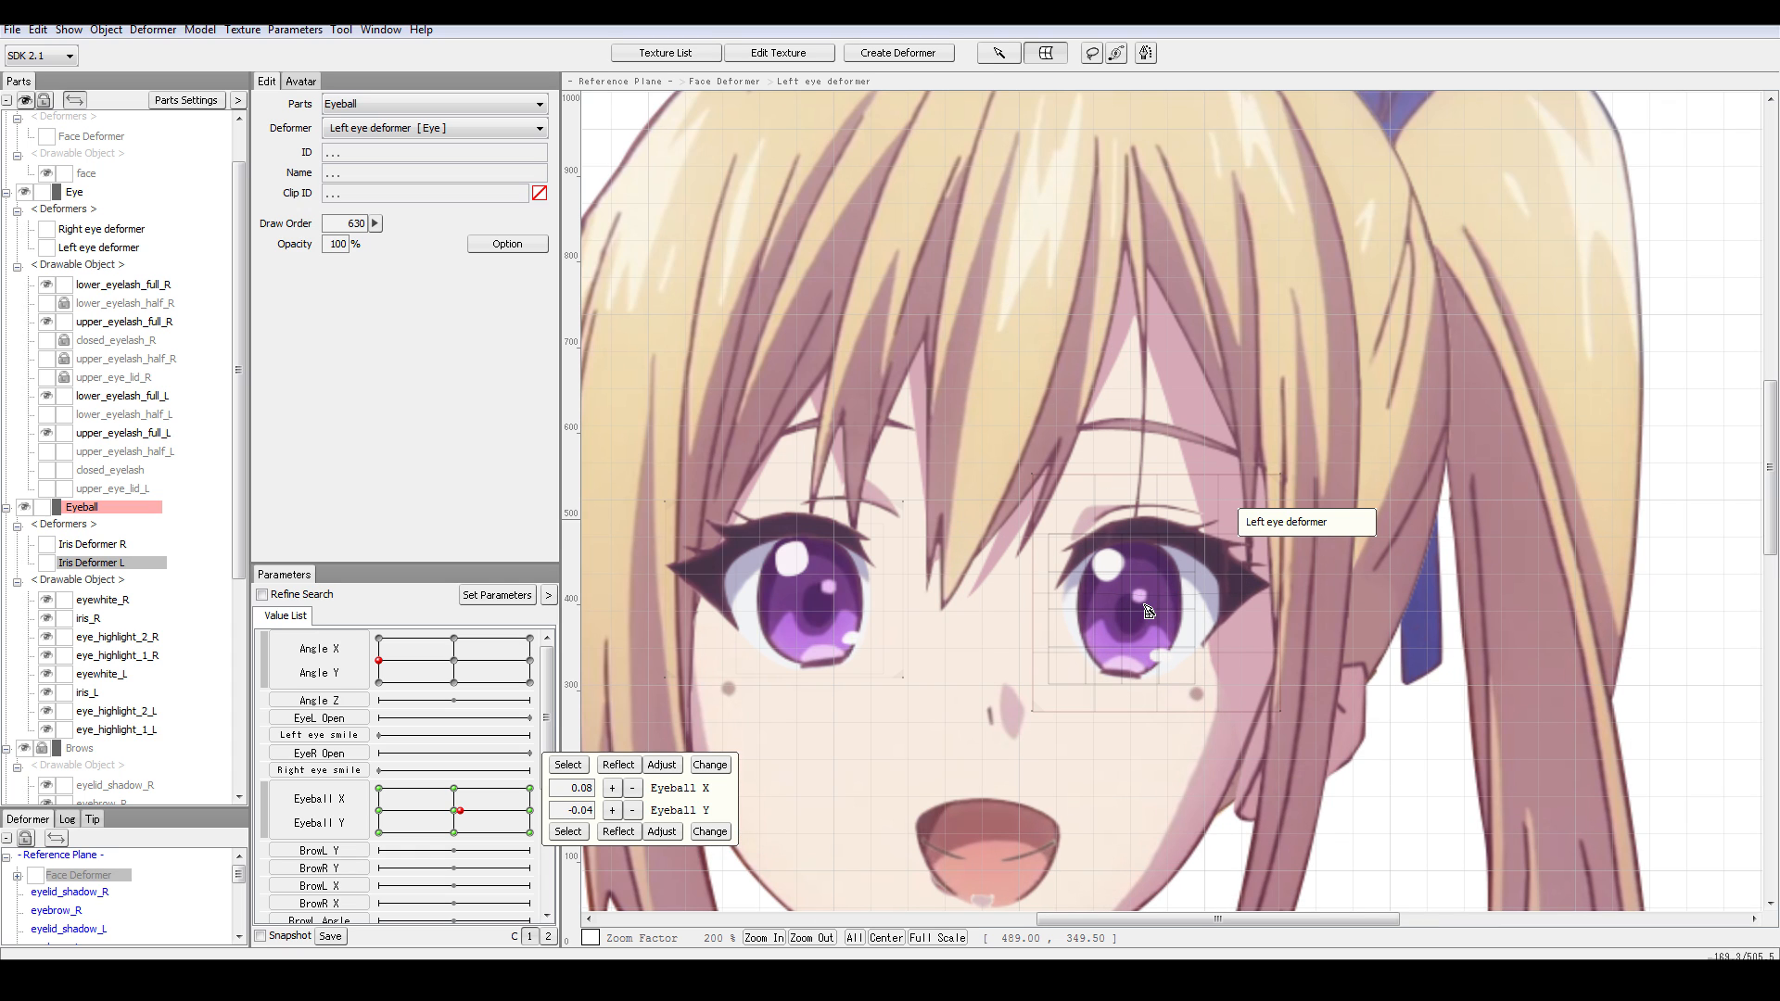
drag(457, 812, 483, 857)
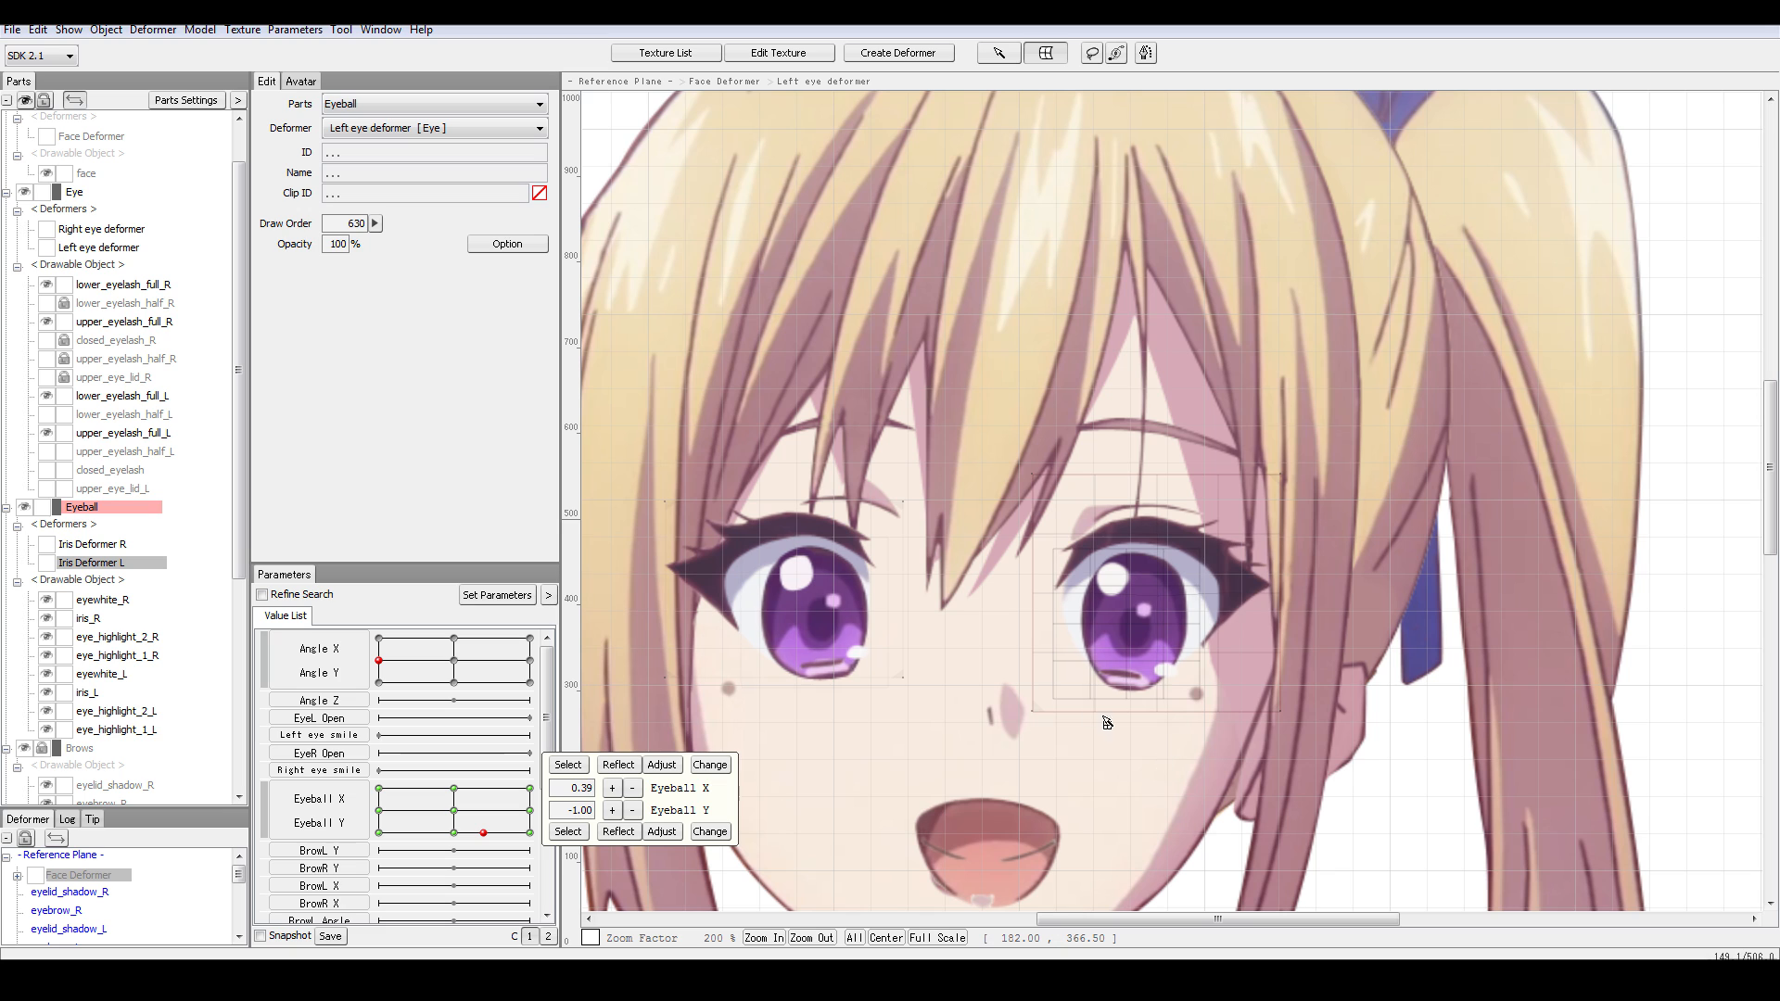
click(453, 812)
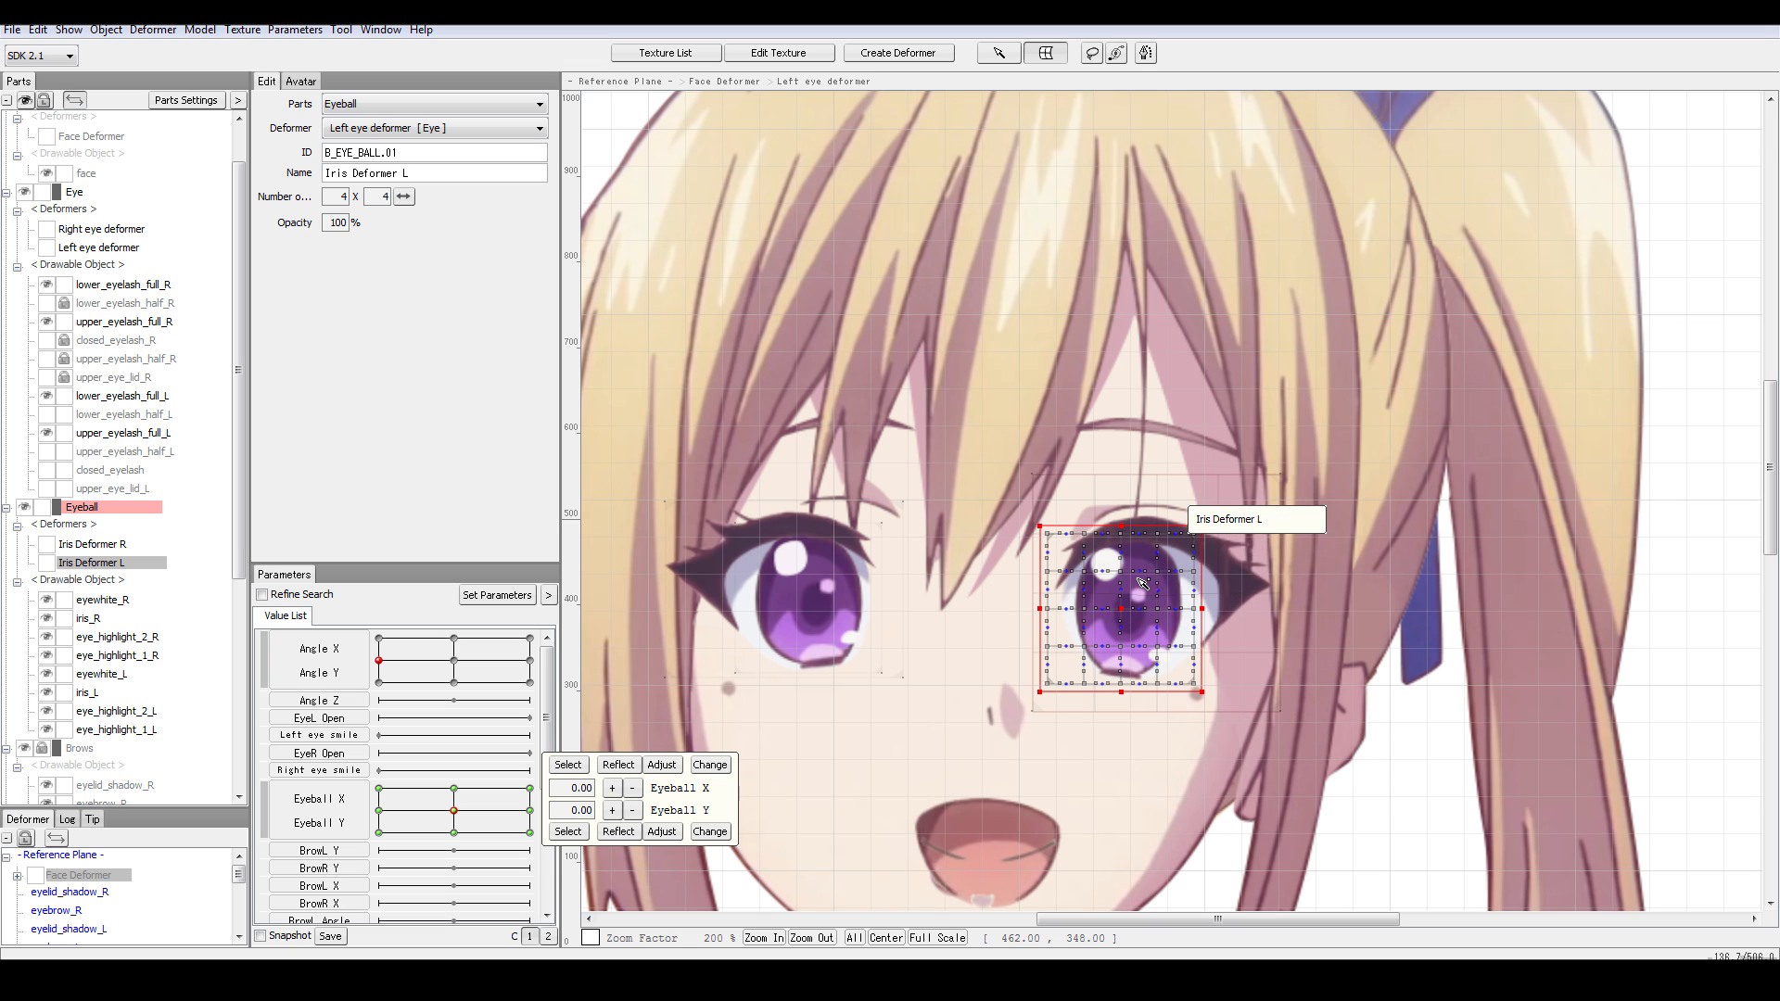
- Select the left eye's upper_eyelash_full_L with the selection tool and toggle its visibility to identify it
click(933, 602)
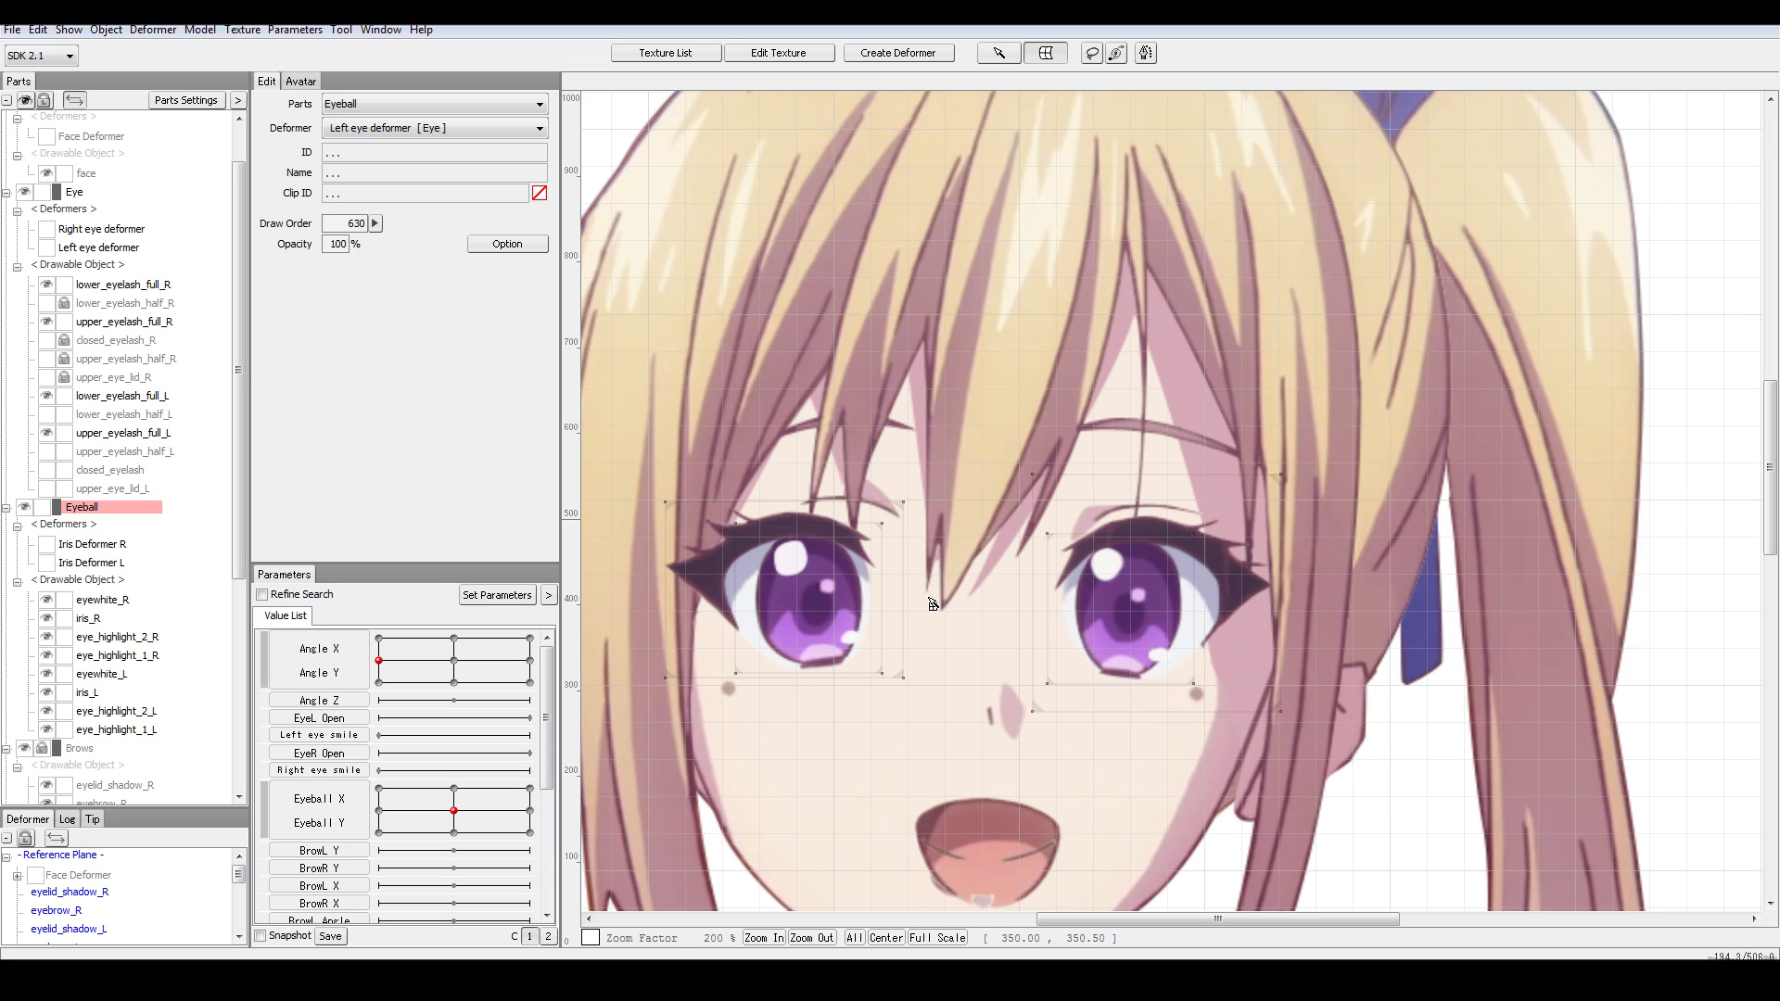
click(1207, 542)
click(990, 59)
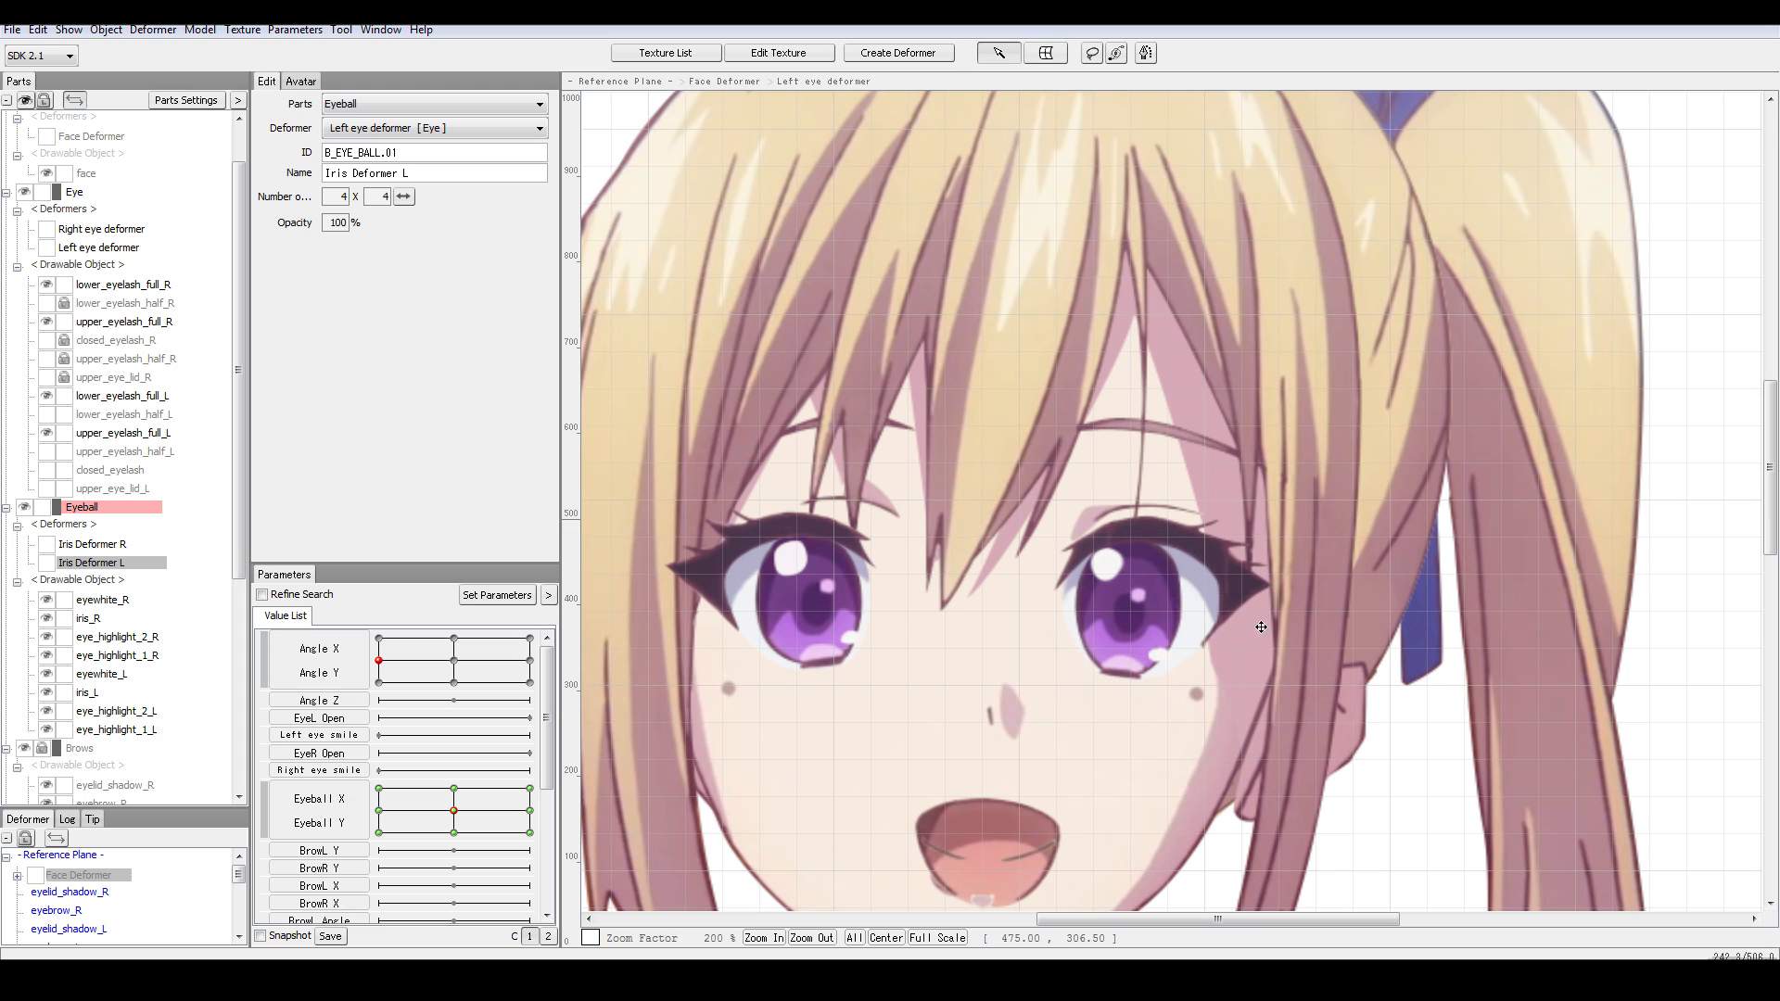
click(1205, 553)
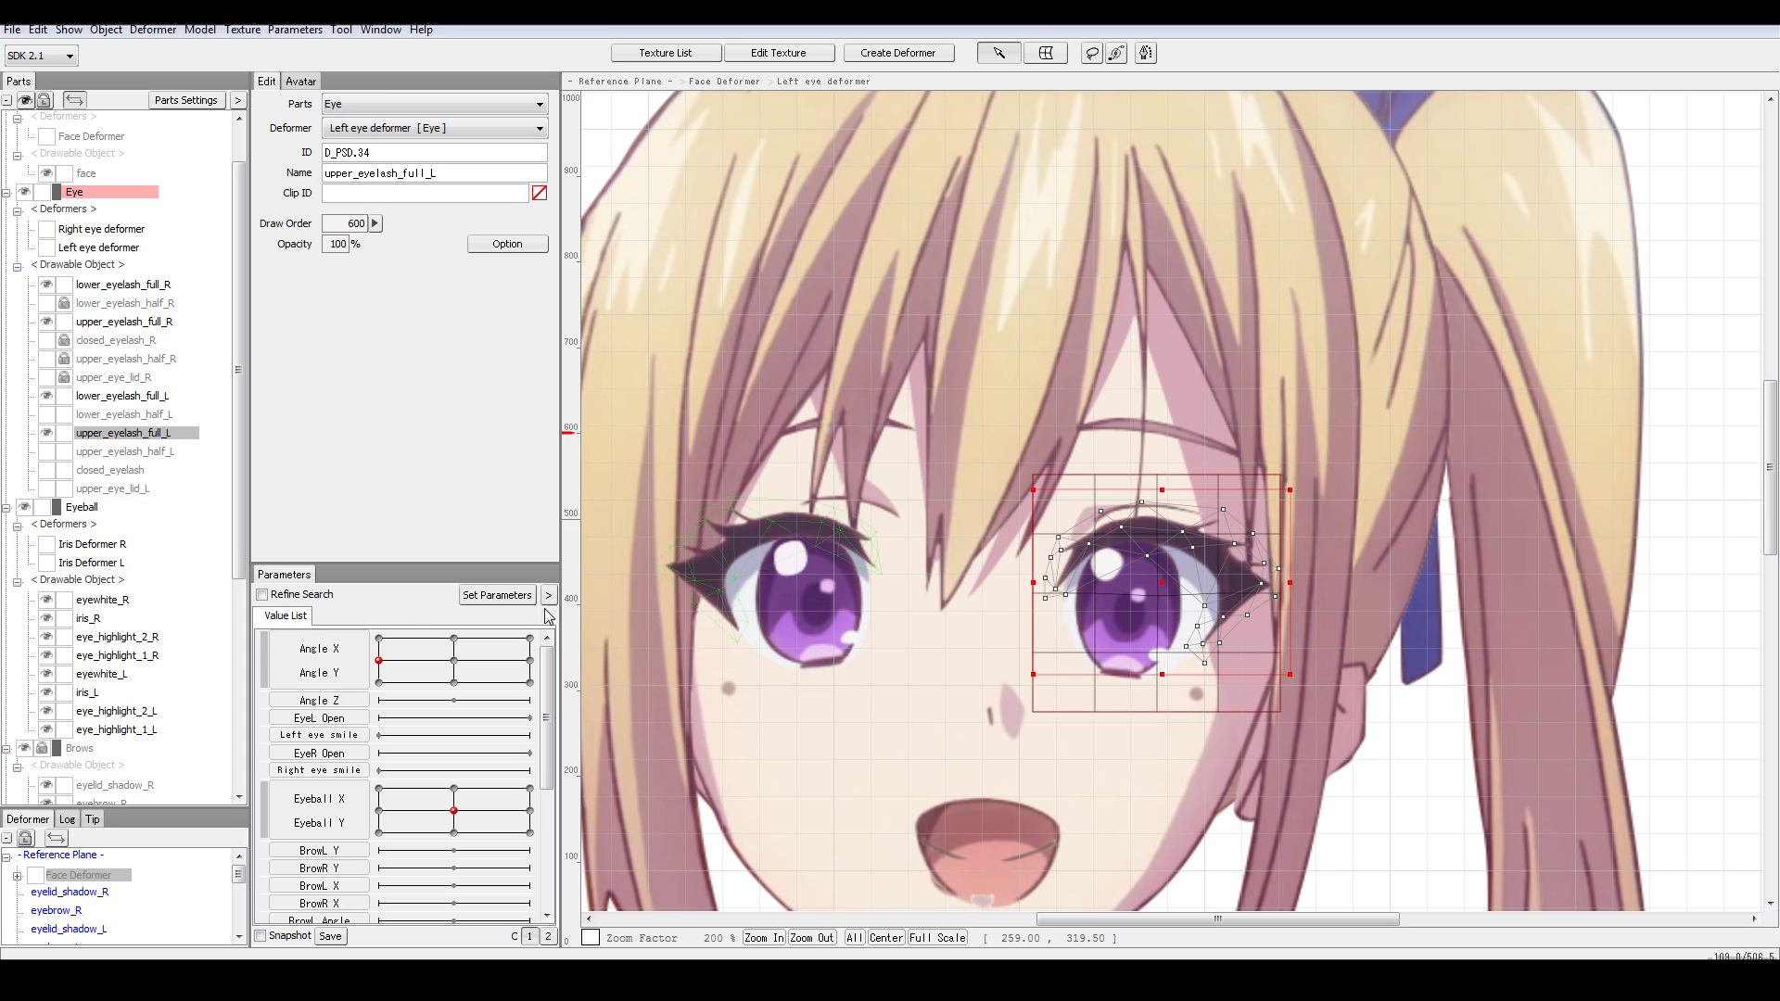
click(46, 433)
click(46, 434)
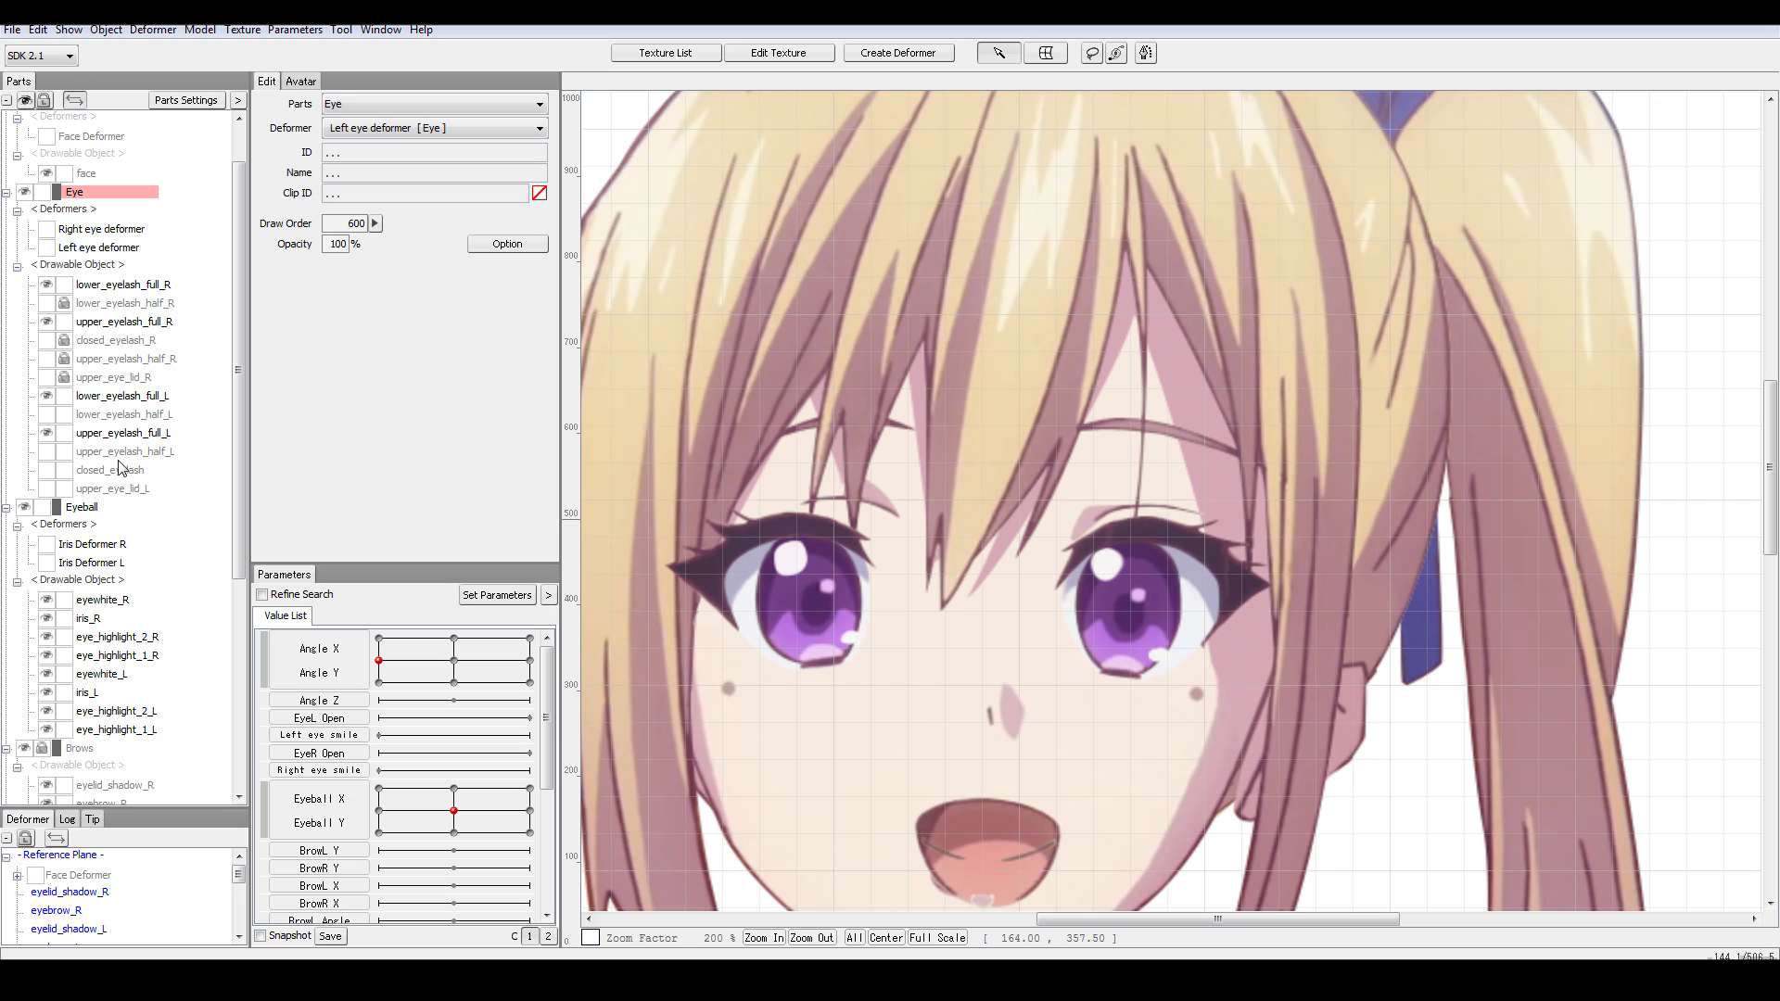
scroll(408, 788, down, 4)
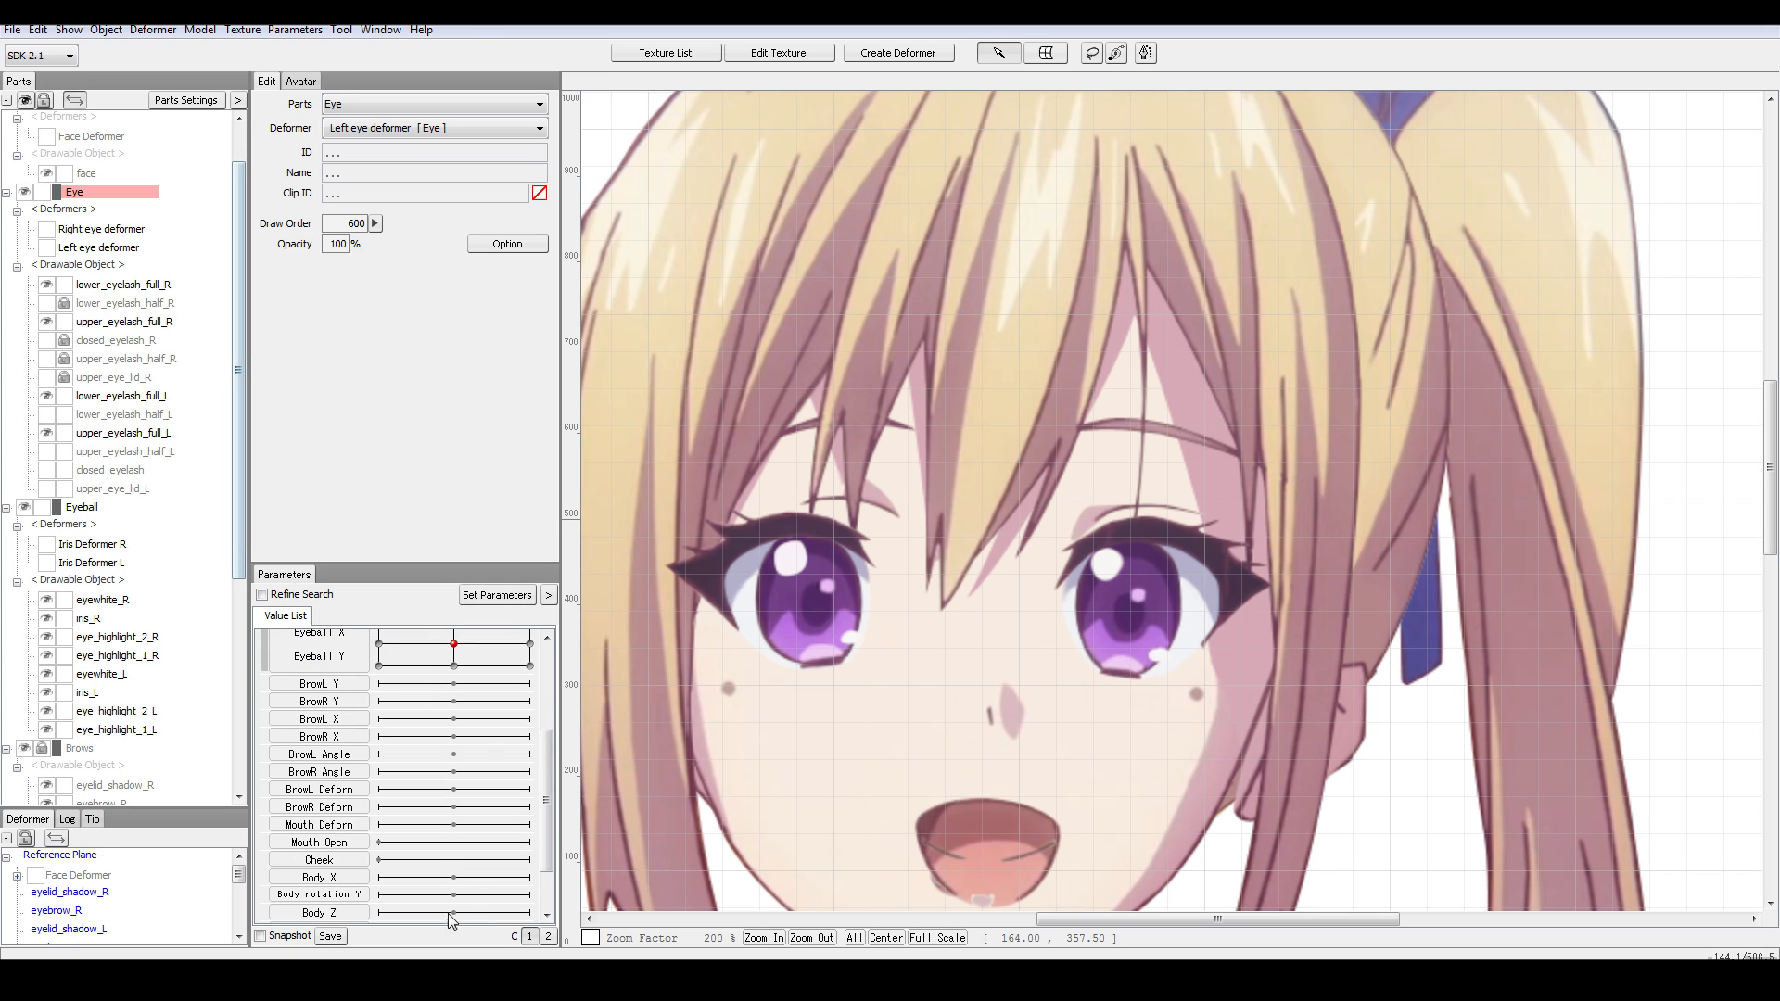
scroll(401, 825, down, 1)
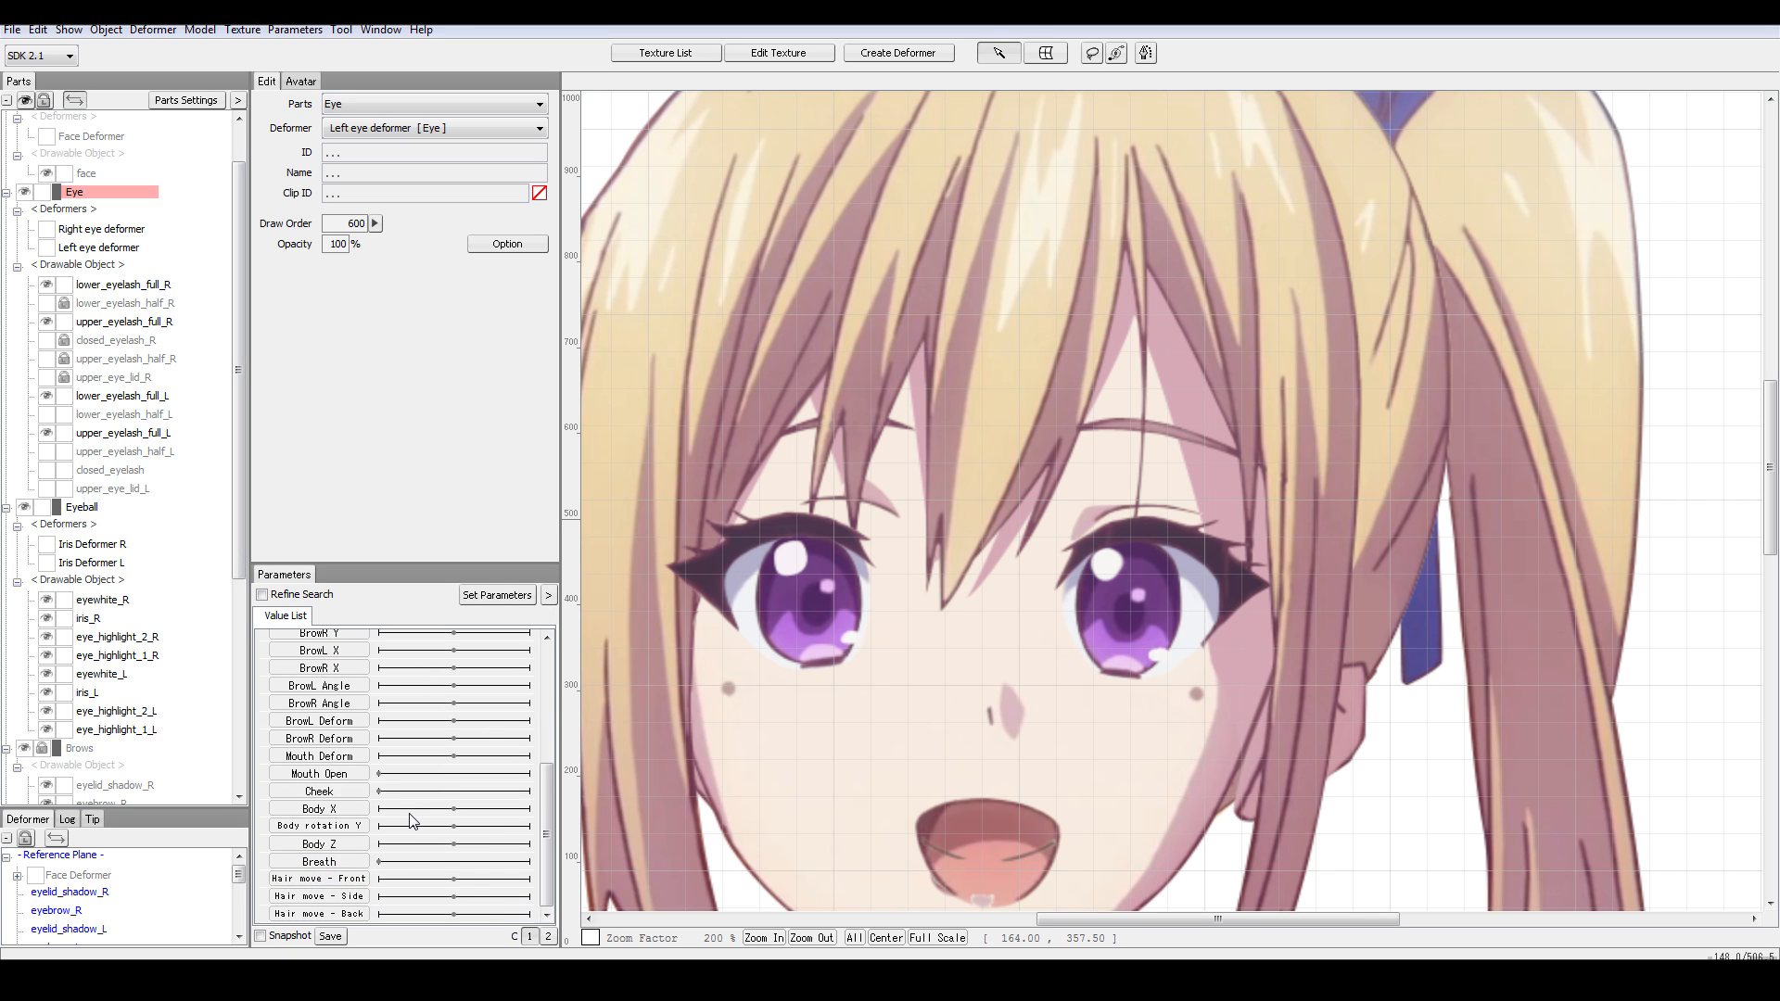
click(356, 791)
scroll(356, 793, up, 2)
scroll(356, 799, up, 3)
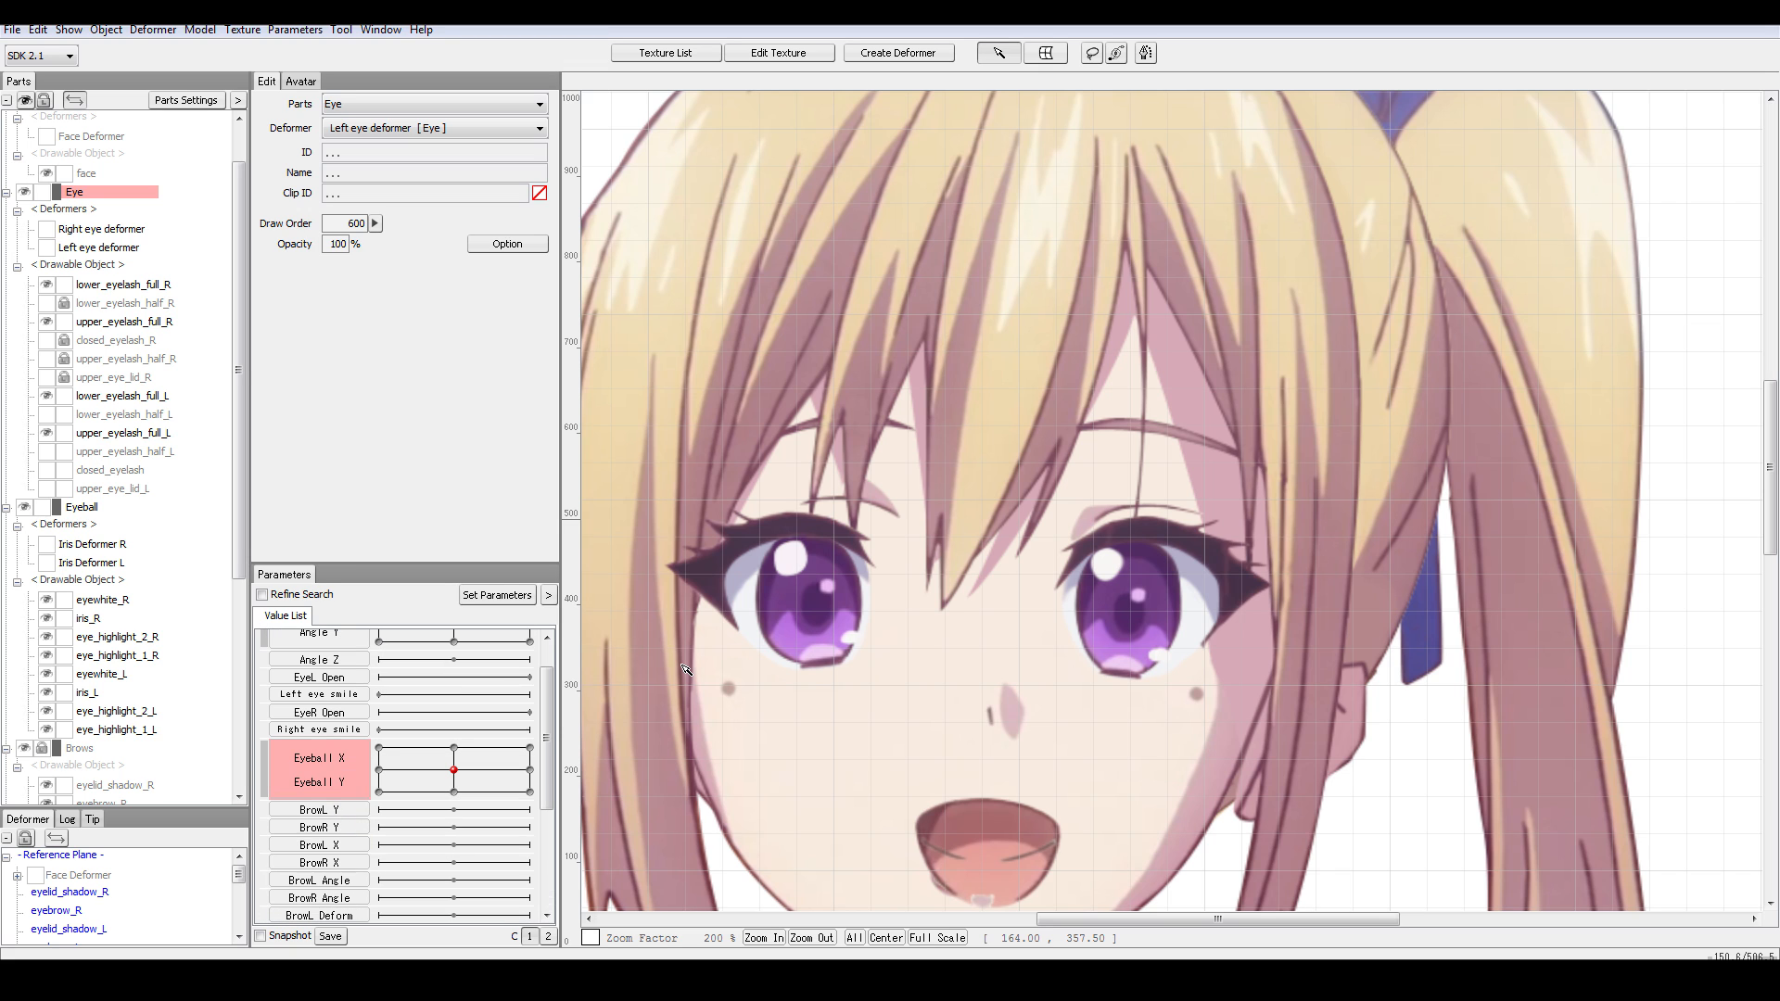
- Select upper_eyelash_full_L and add keys at 0.00, 0.50 and 1.00 on its EyeL Open parameter
click(1159, 533)
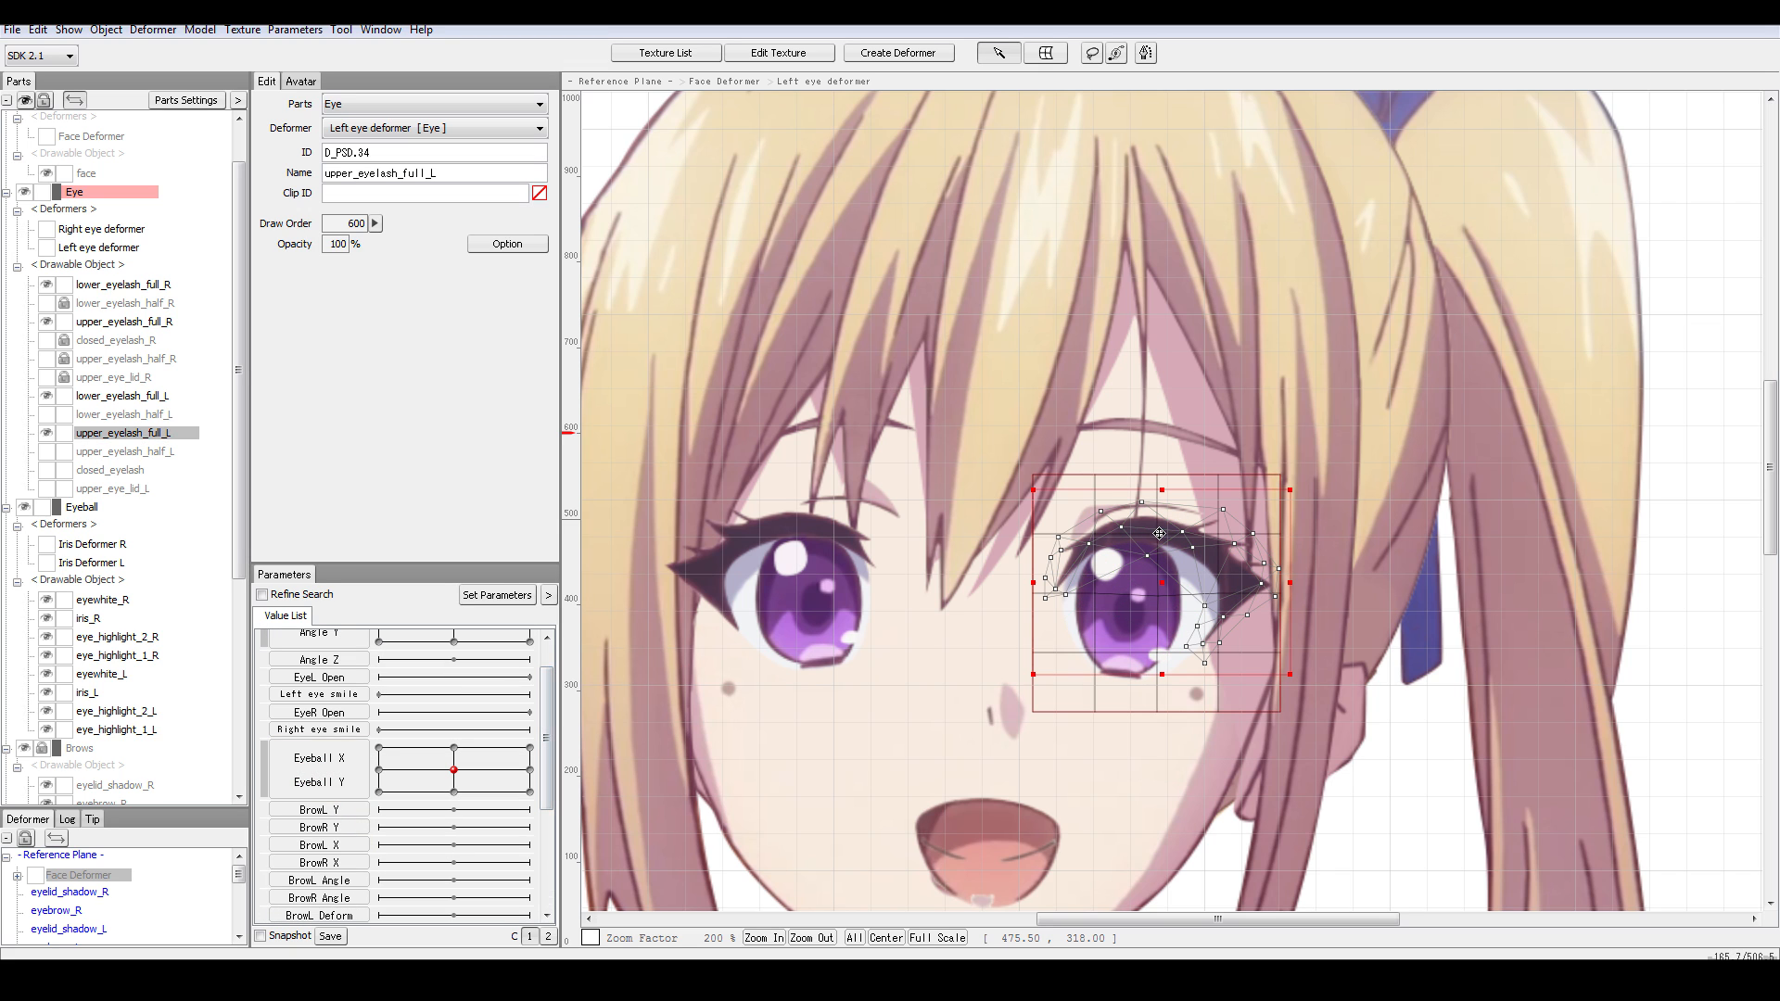
scroll(392, 760, up, 2)
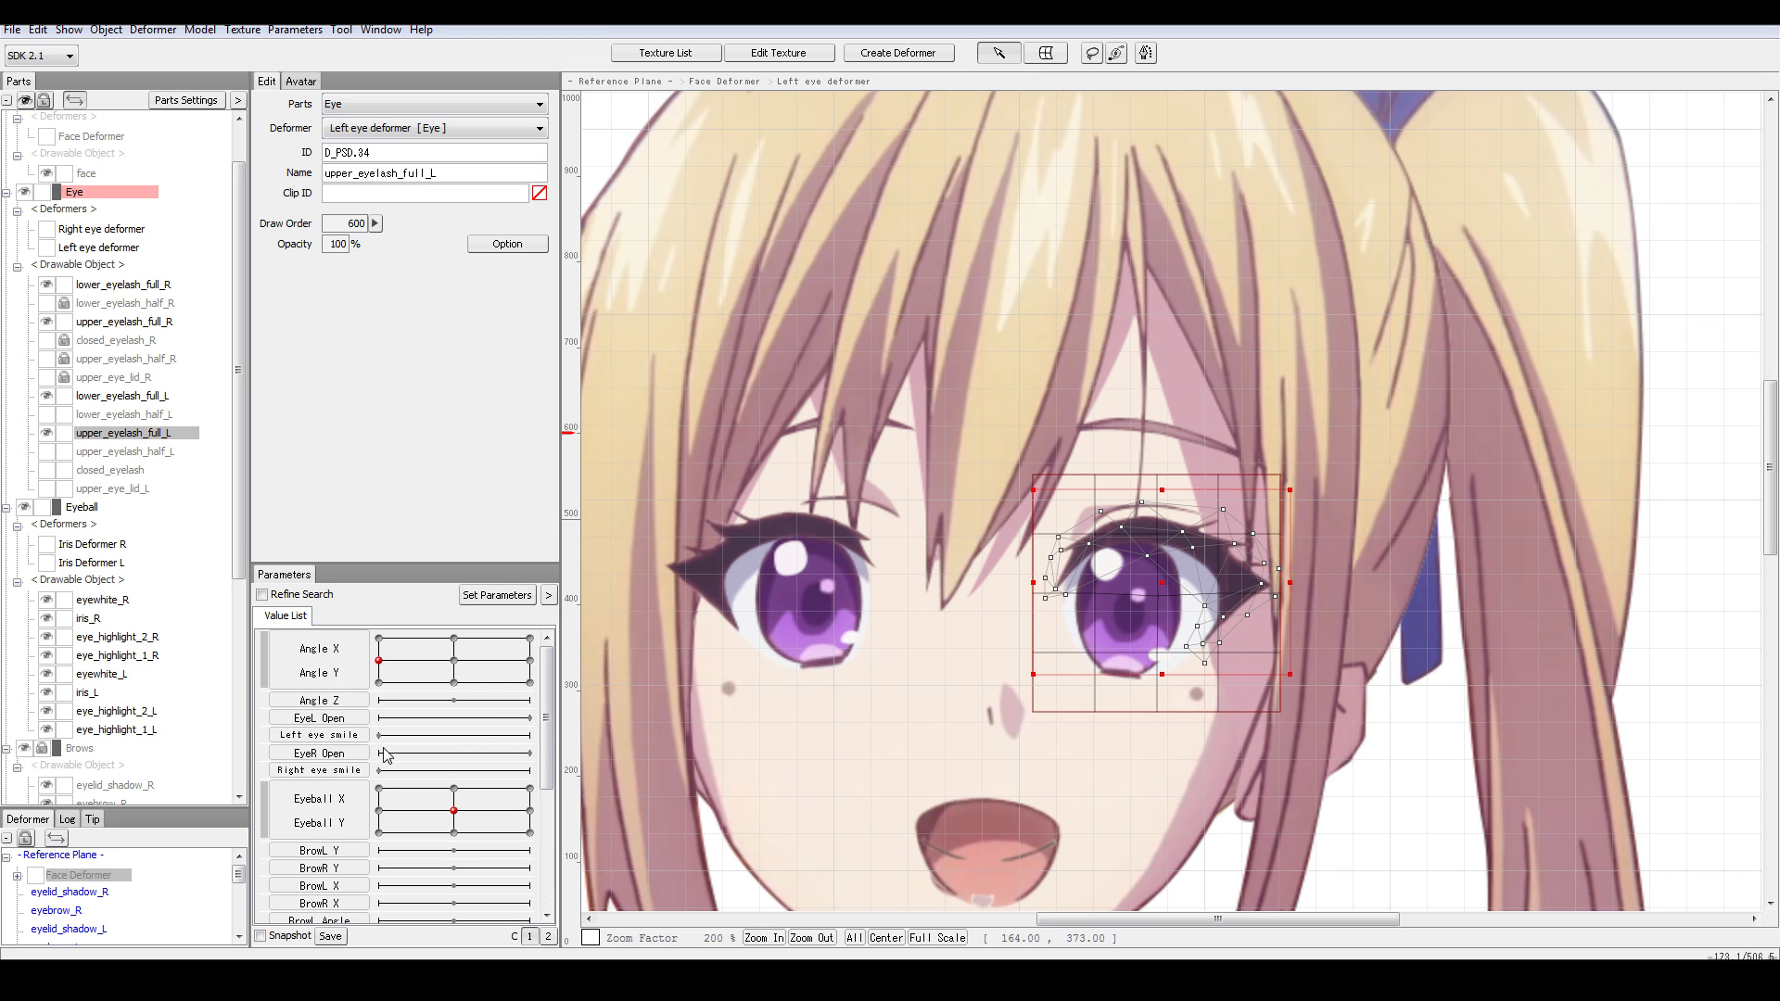
scroll(354, 771, down, 2)
scroll(444, 853, down, 2)
scroll(444, 854, up, 3)
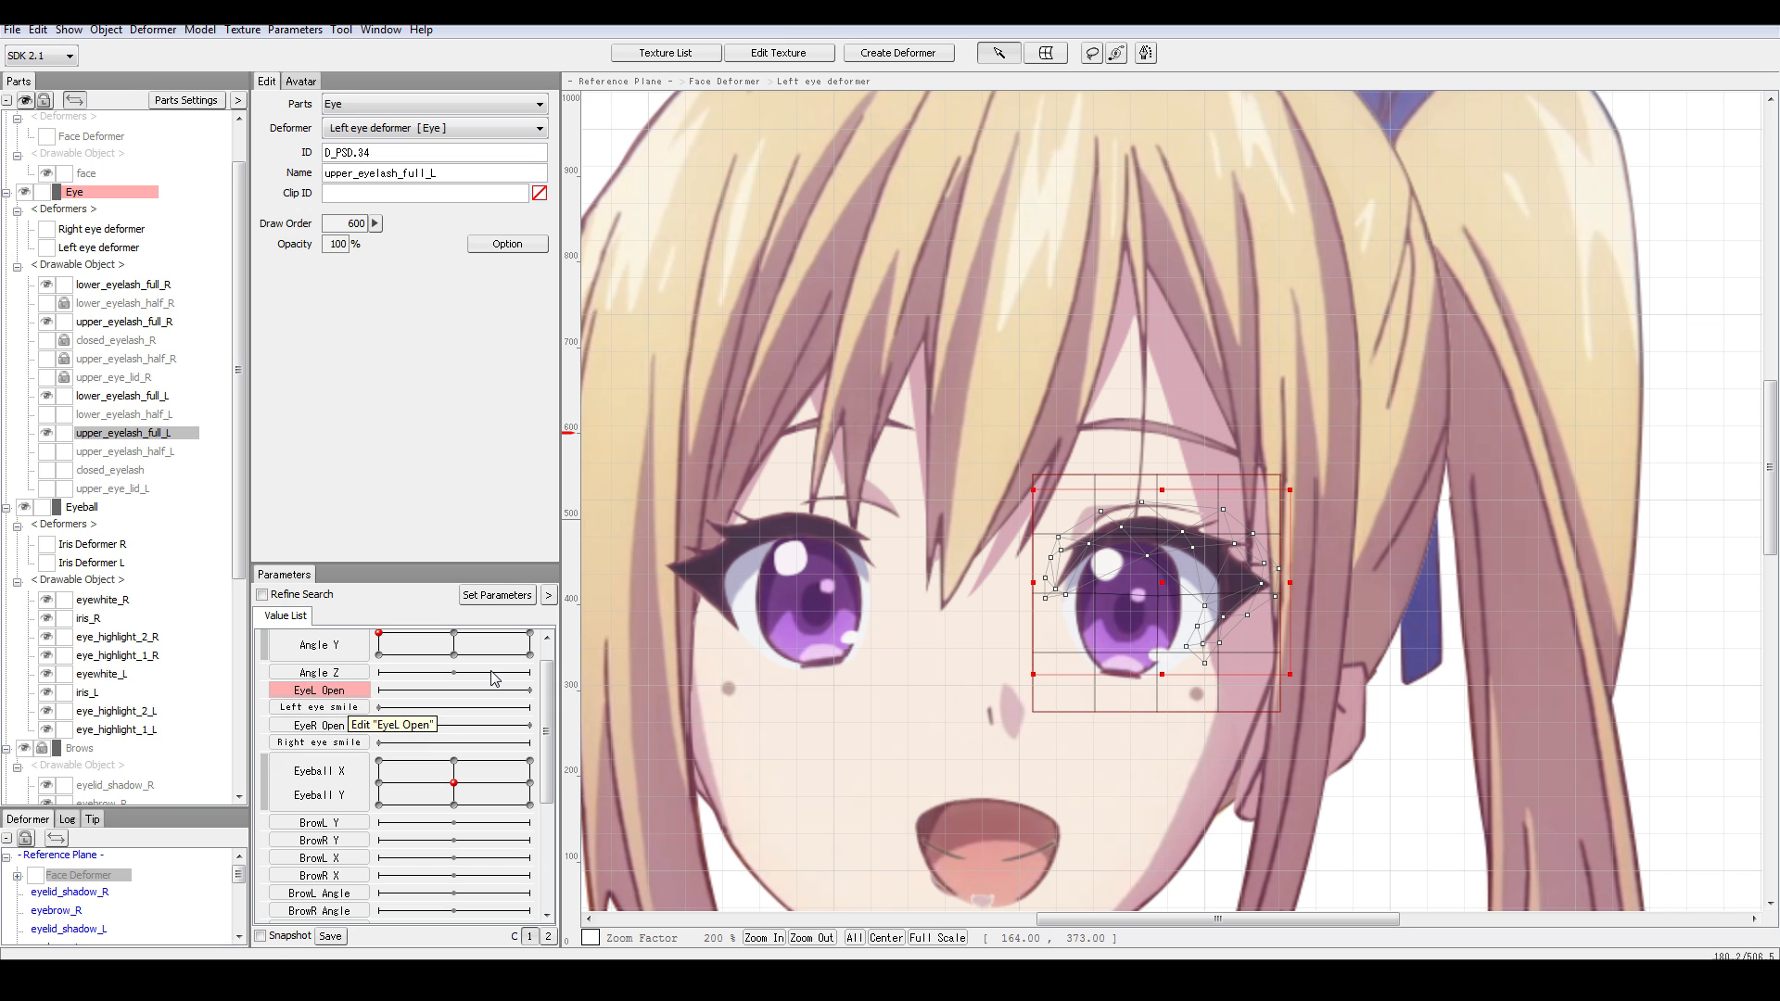
click(324, 688)
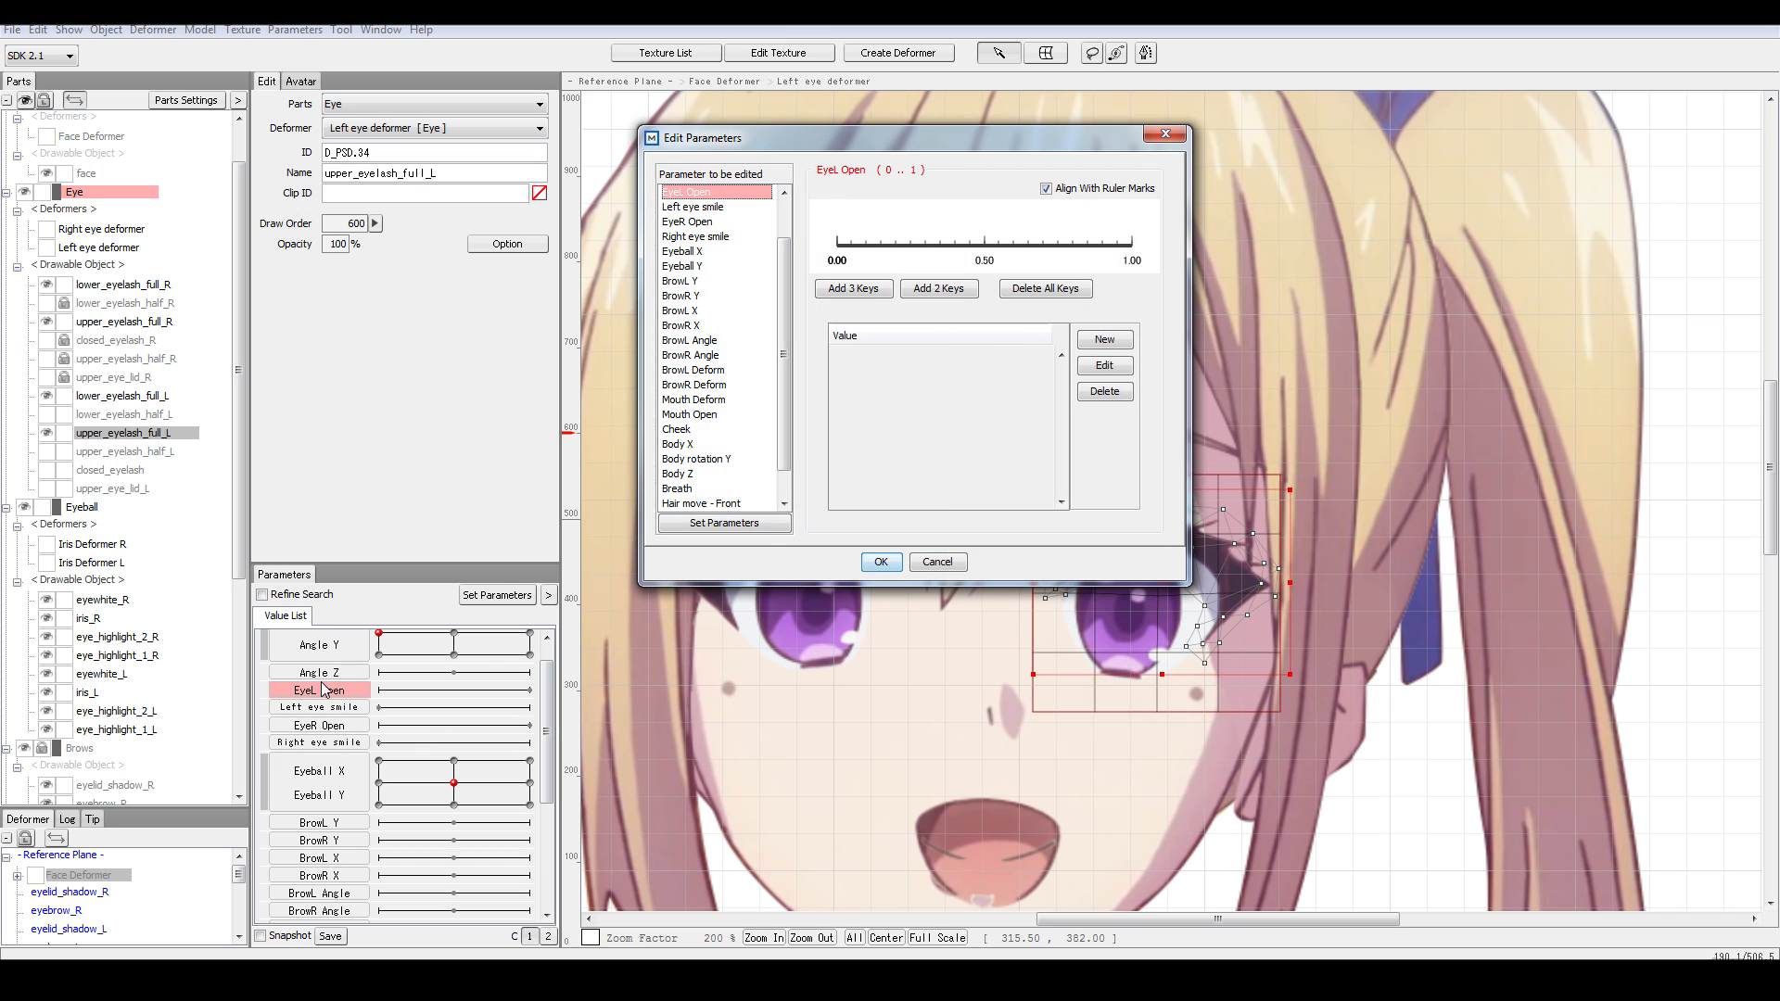
click(837, 244)
click(1117, 245)
drag(1119, 247, 1132, 245)
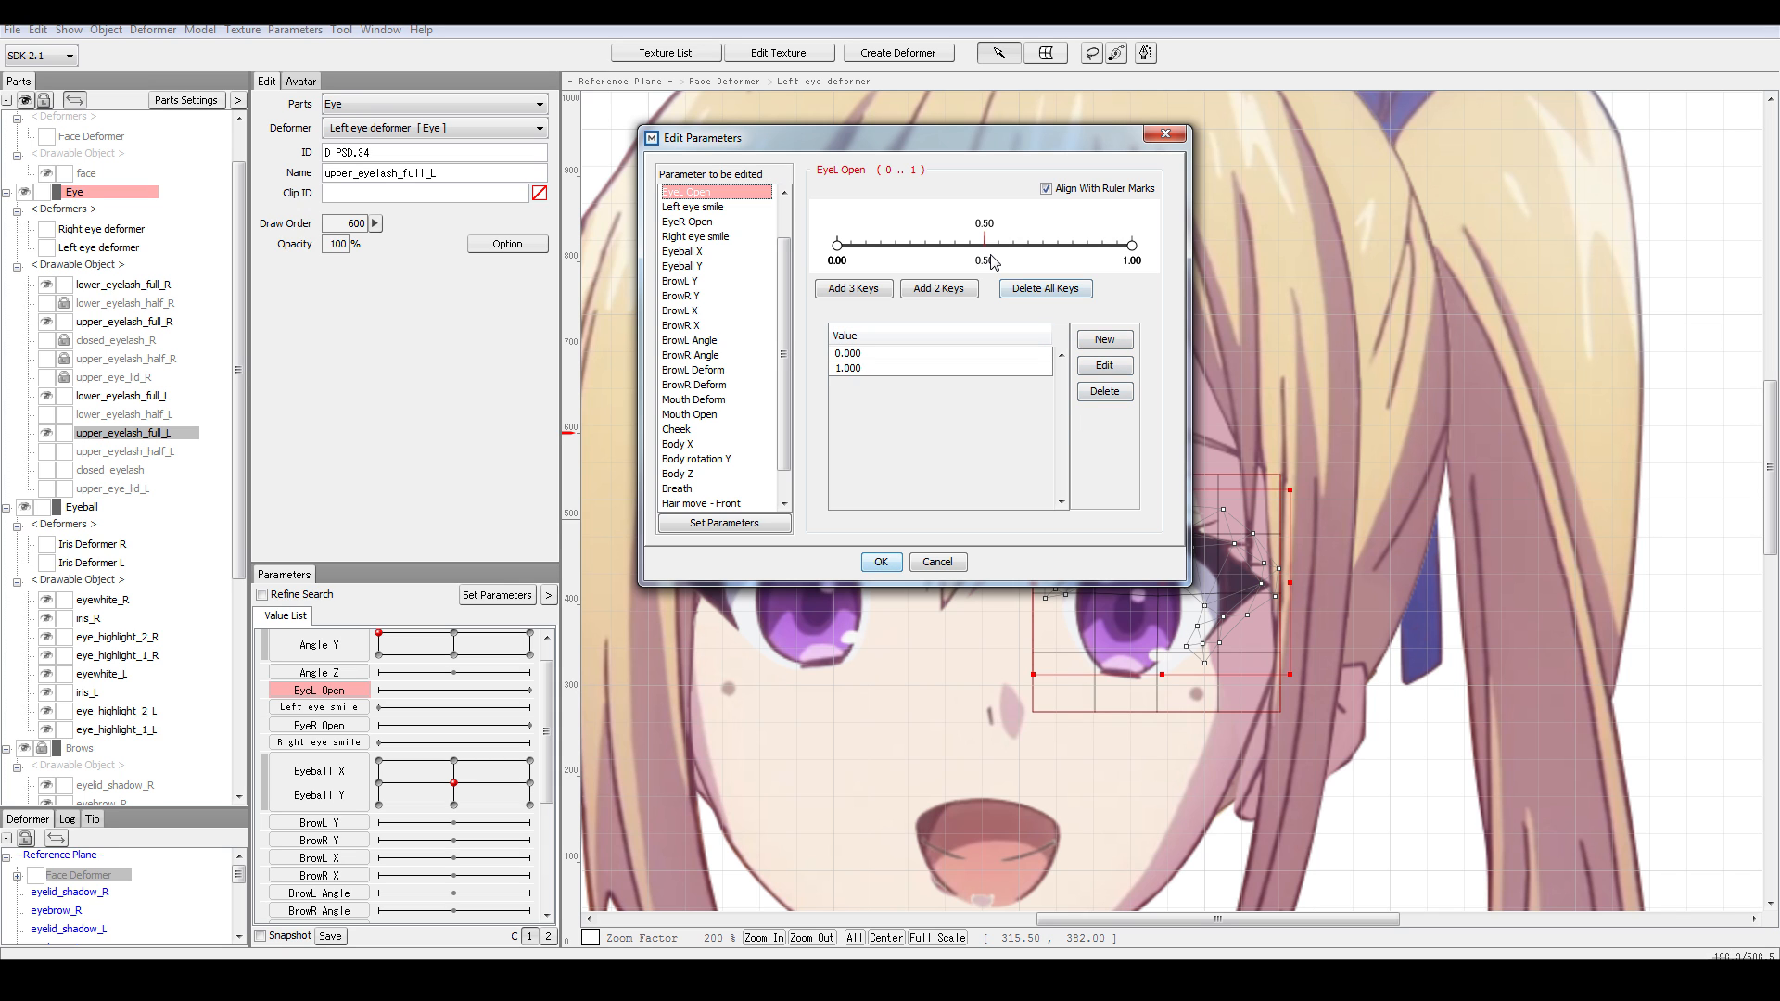
click(881, 562)
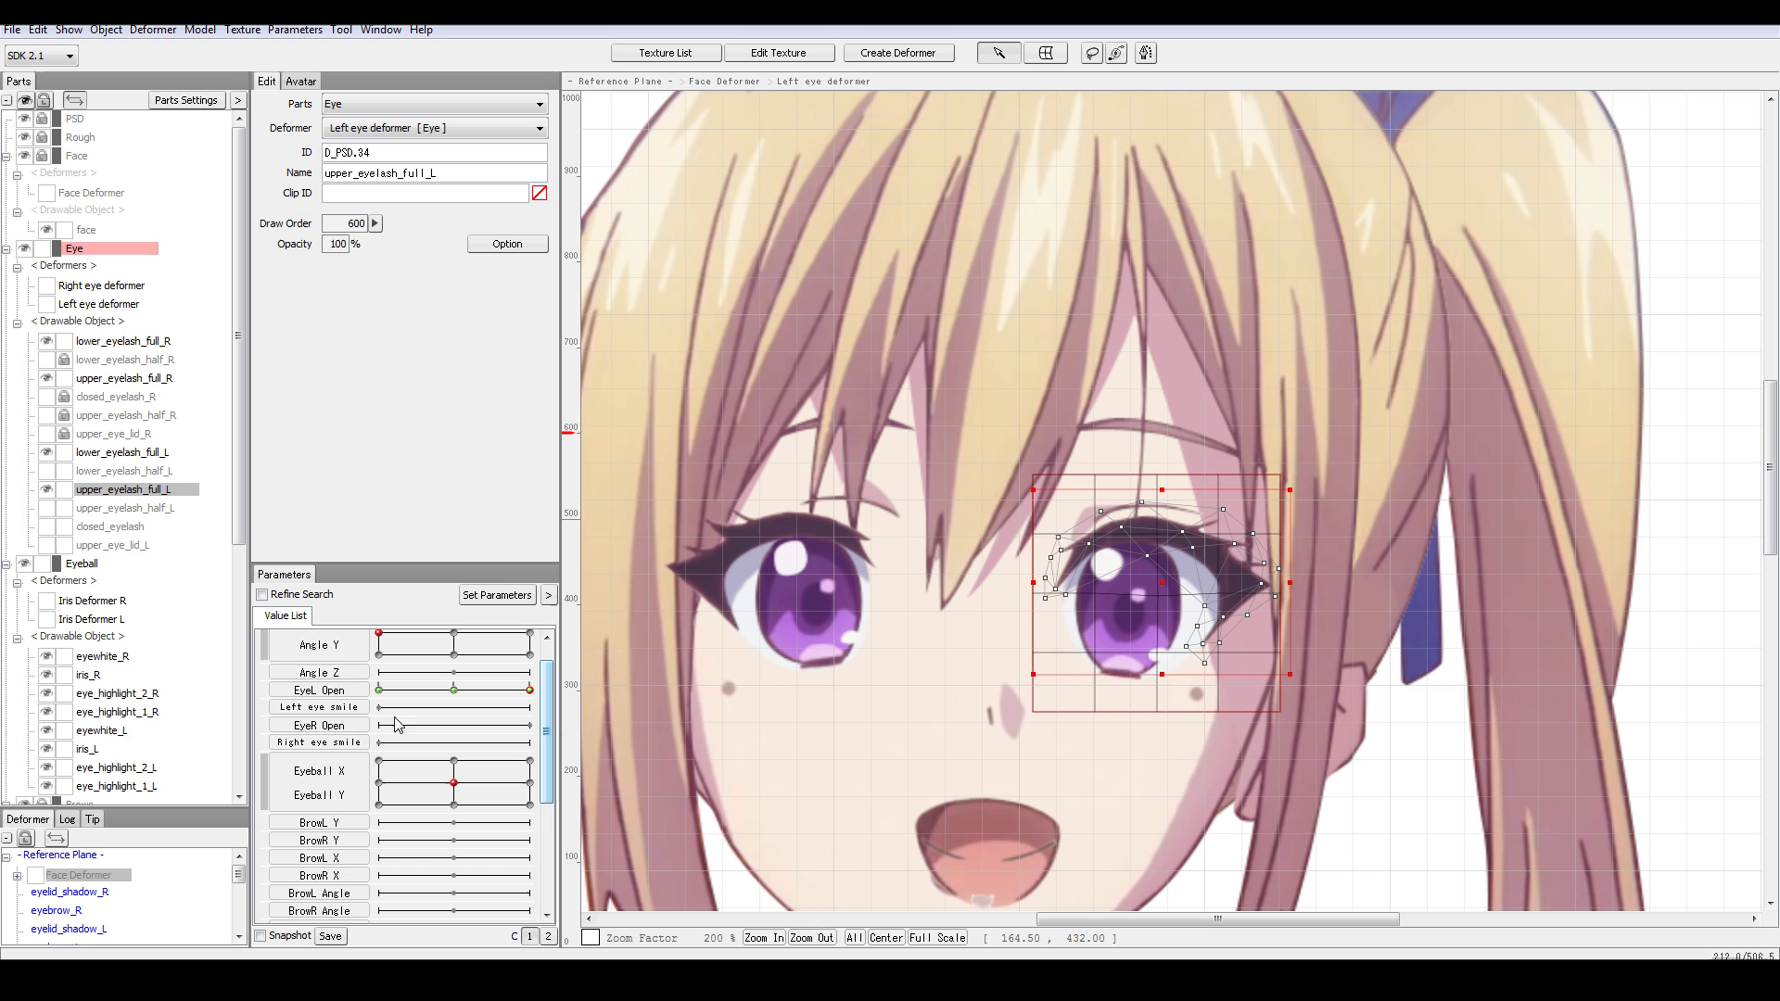
- Remove the 0.50 key from EyeL Open for upper_eyelash_full_L, keeping only the keys at 0.000 and 1.000
double_click(288, 692)
click(984, 245)
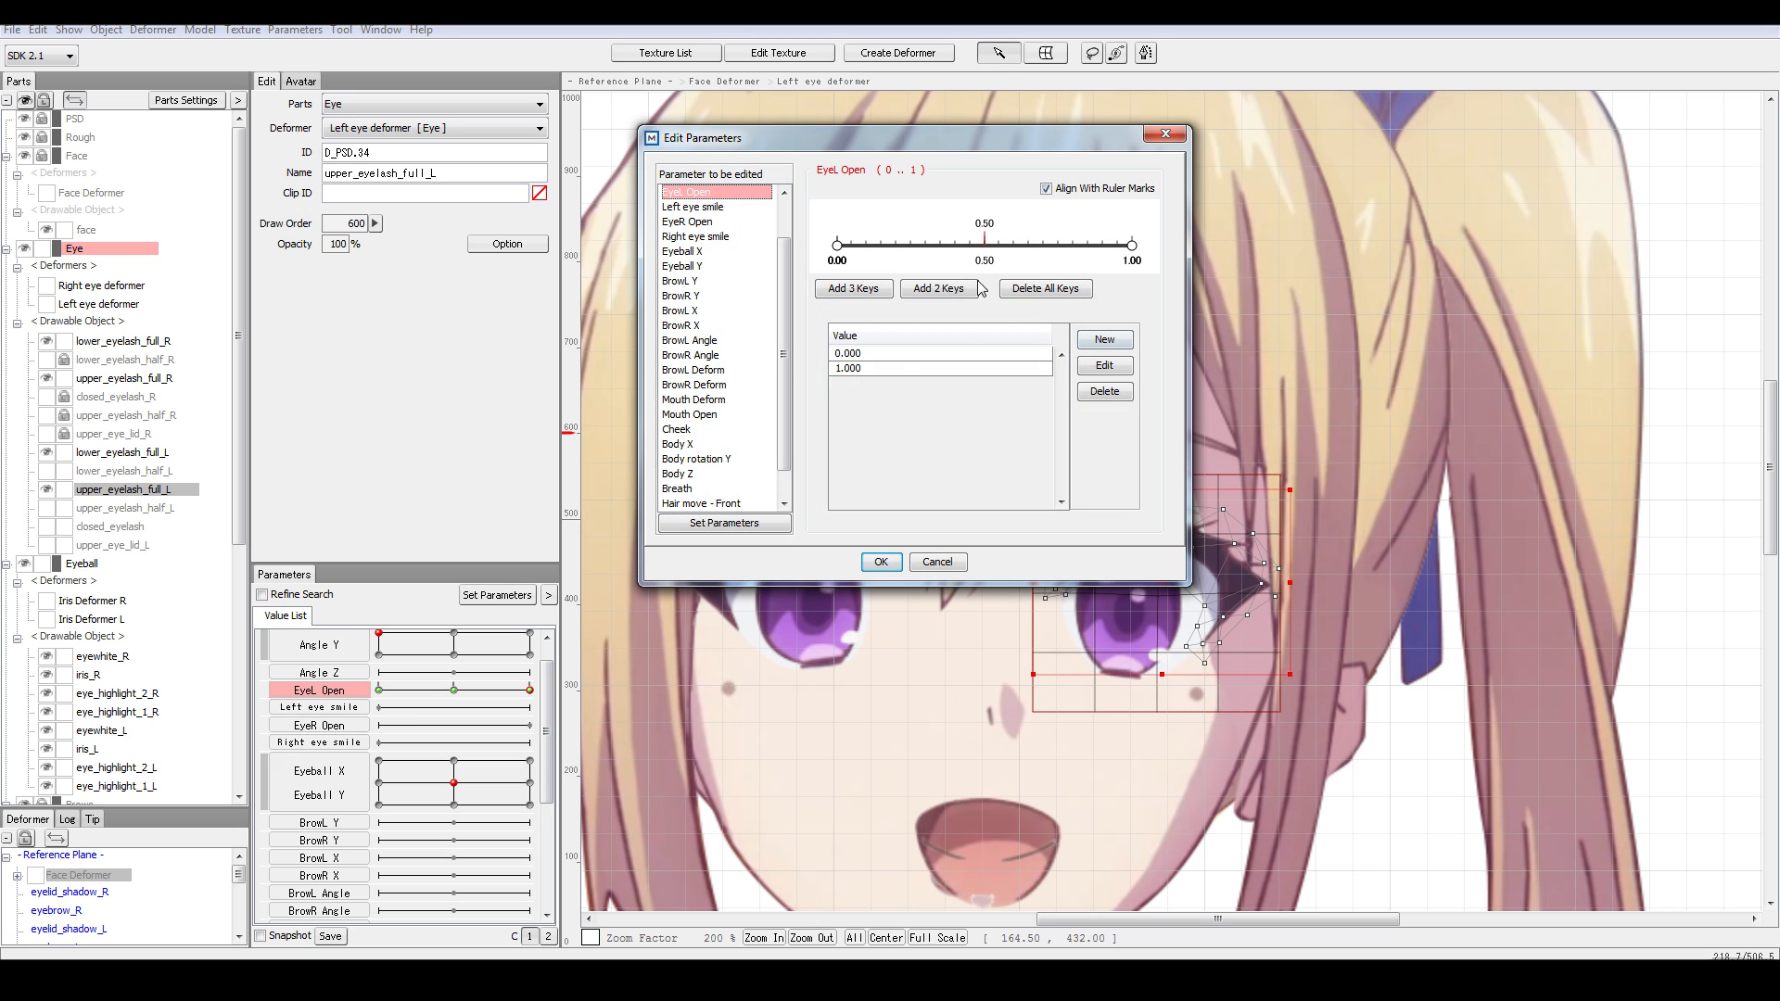
click(880, 562)
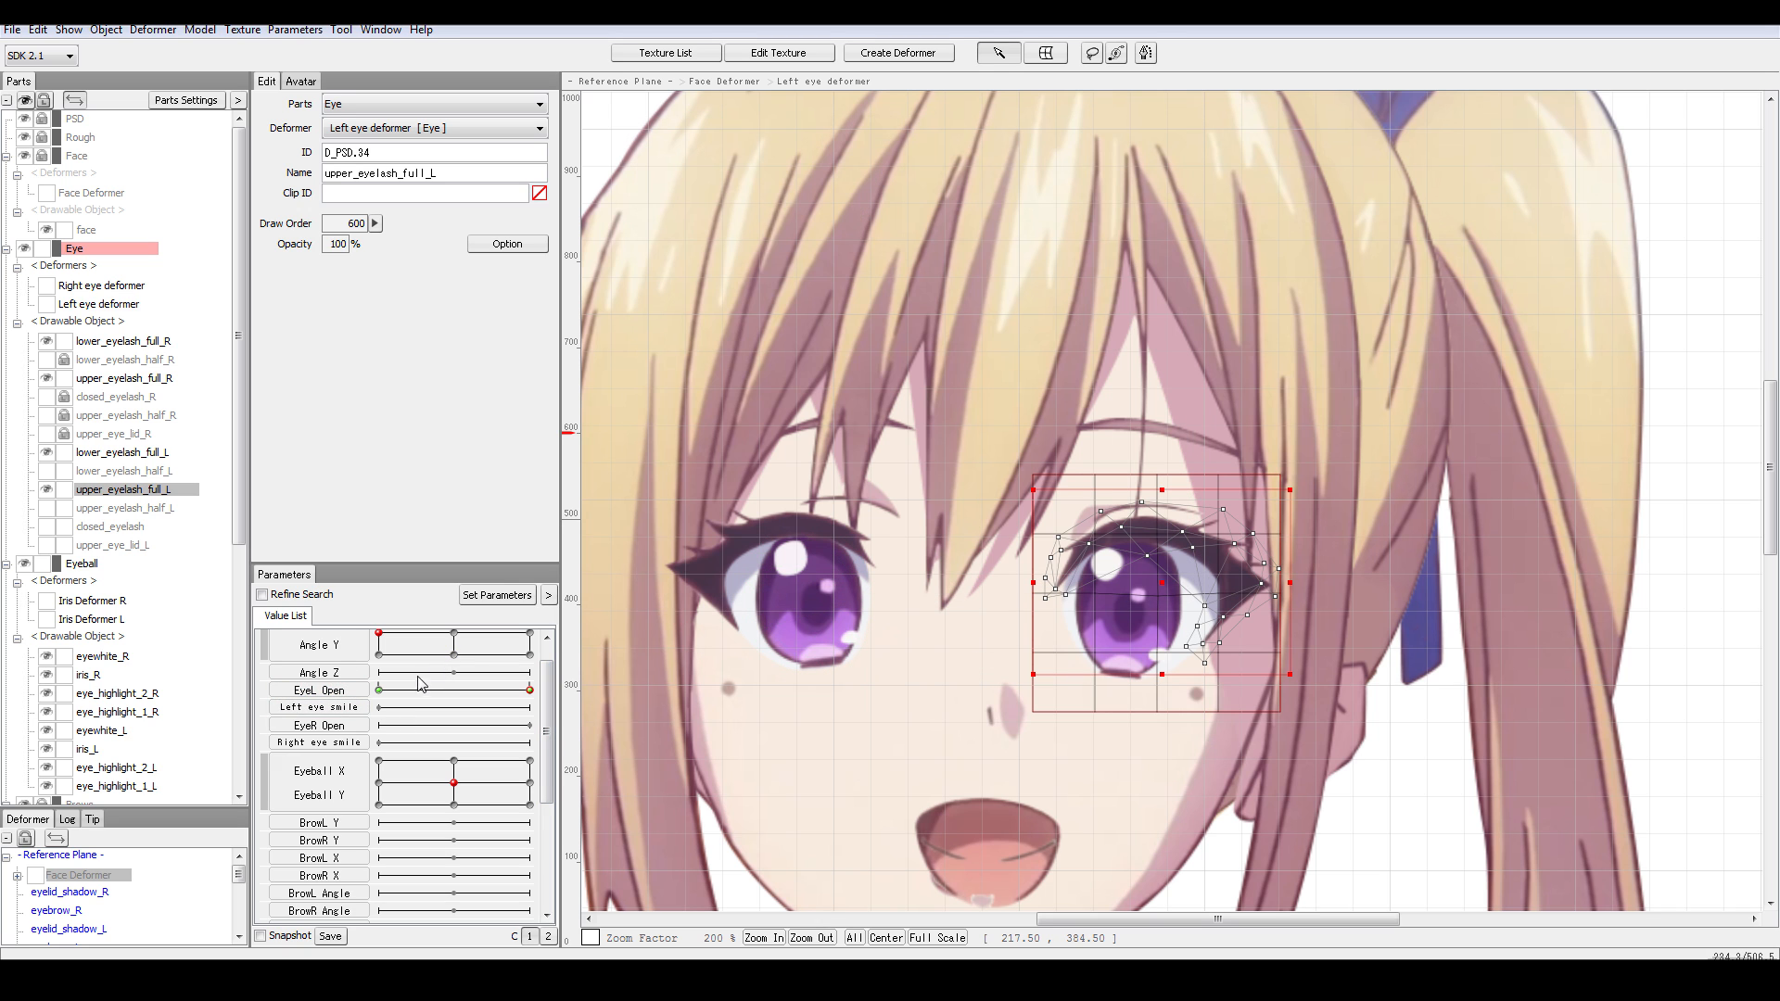
- Test upper_eyelash_full_L by switching EyeL Open between 0.00 and 1.00
drag(448, 697, 379, 692)
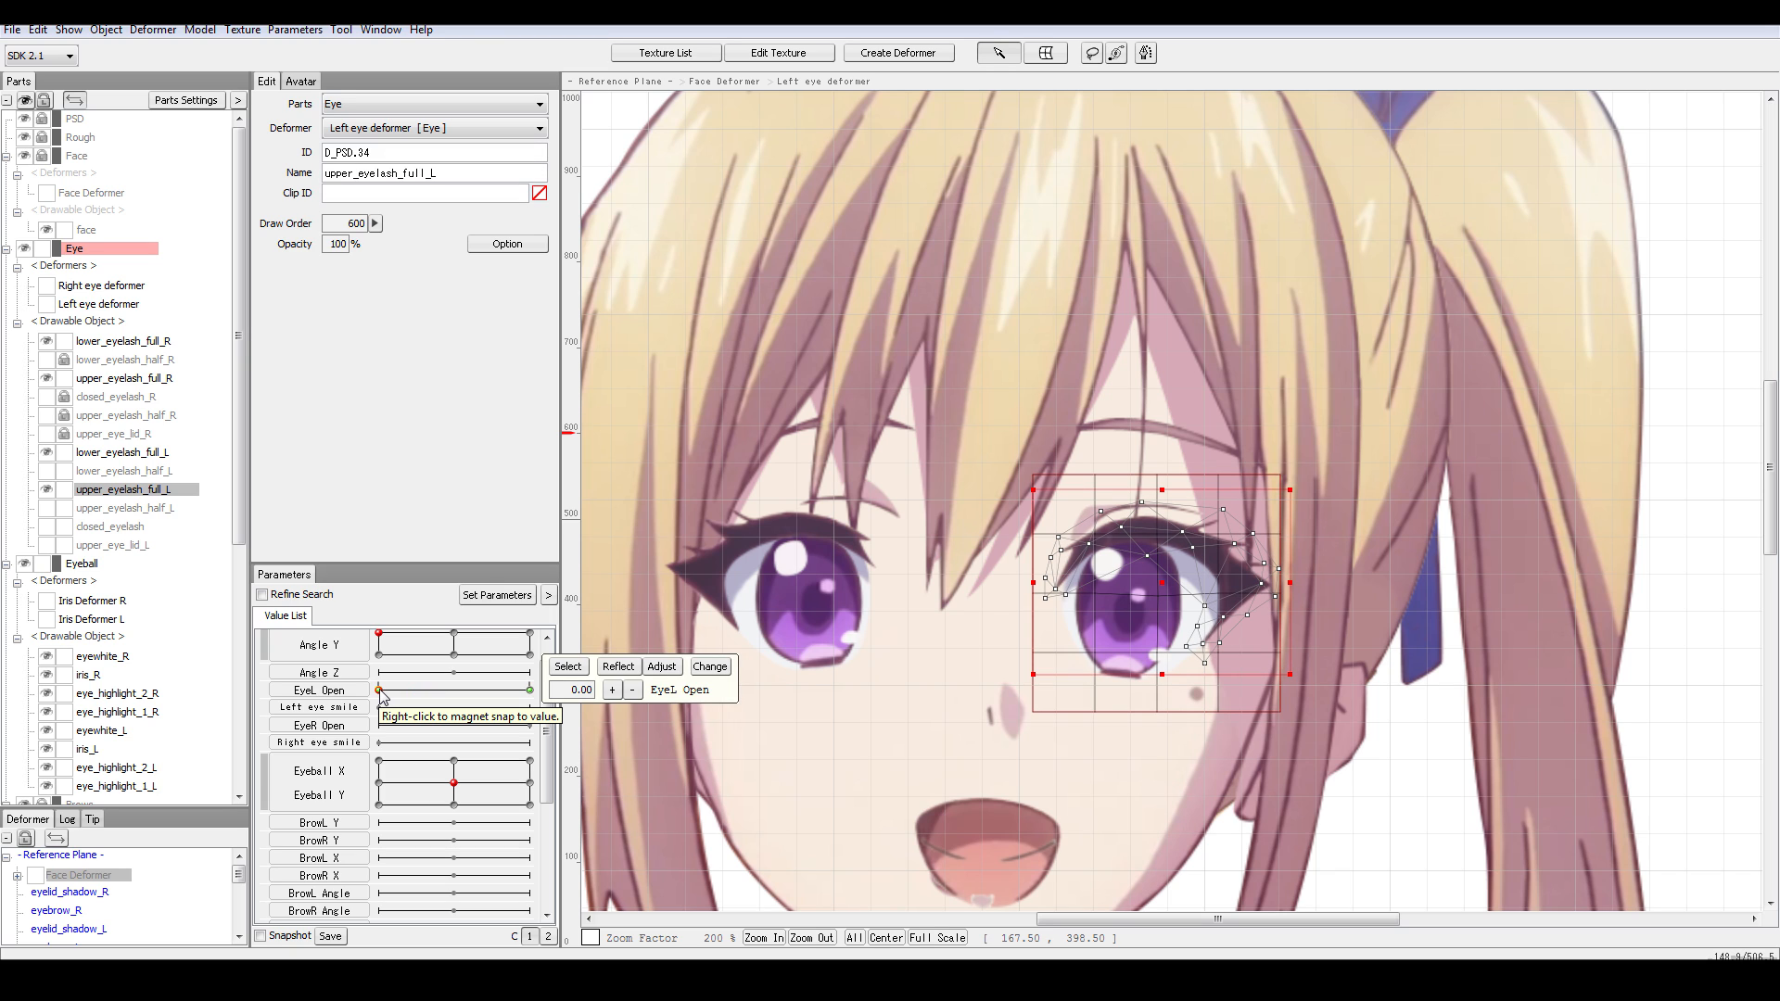
drag(382, 691, 544, 691)
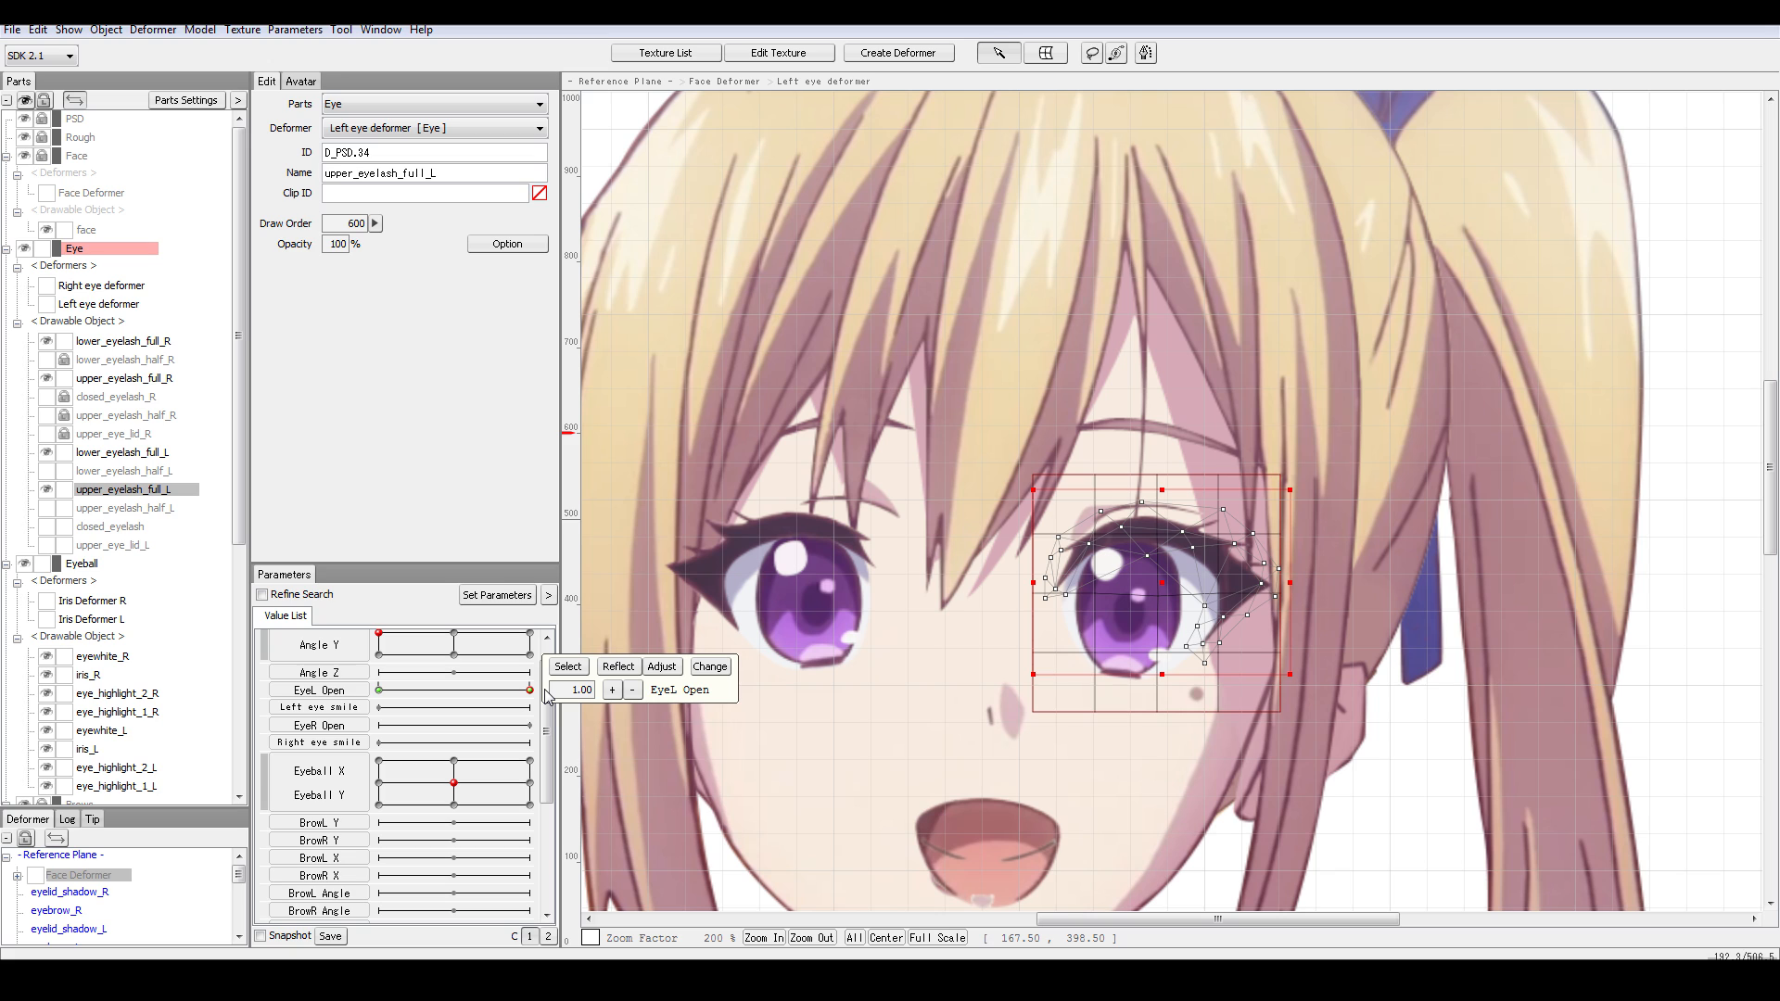
drag(529, 691, 351, 692)
click(530, 690)
- With EyeL Open at 0.00, move upper_eyelash_full_L down over the iris and squash it vertically to about half its height
drag(1160, 580, 1164, 668)
key(ctrl+z)
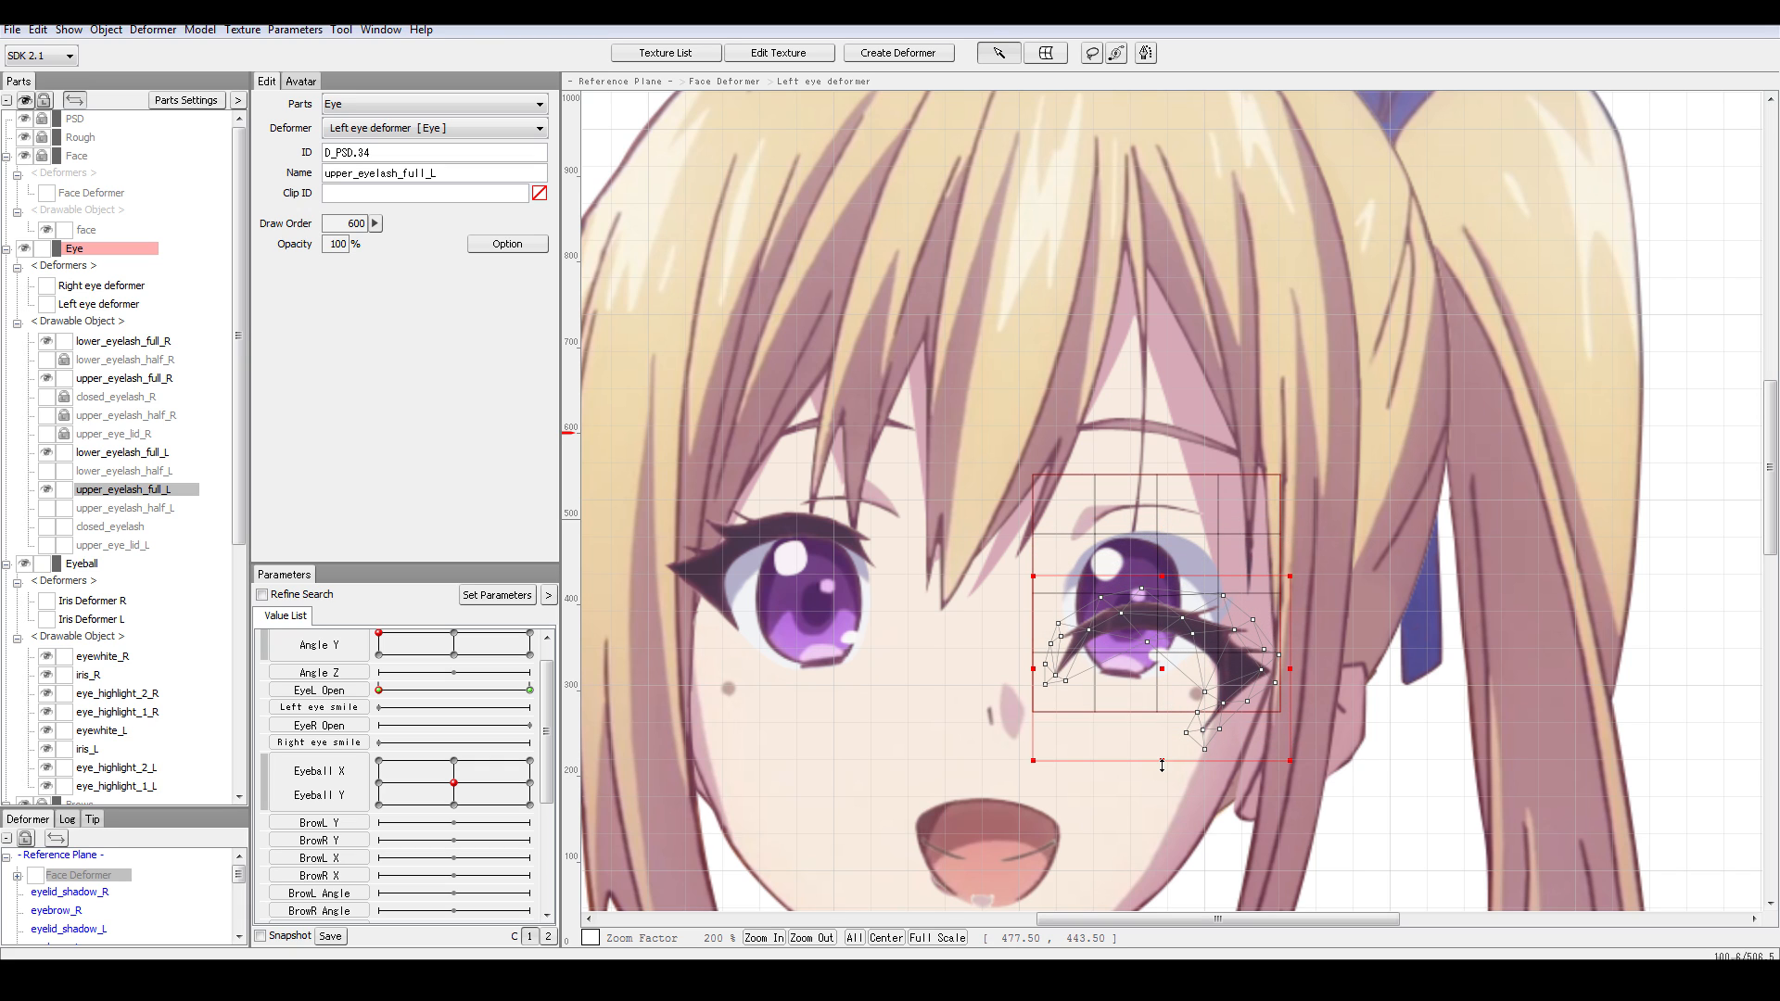
drag(1164, 749, 1164, 735)
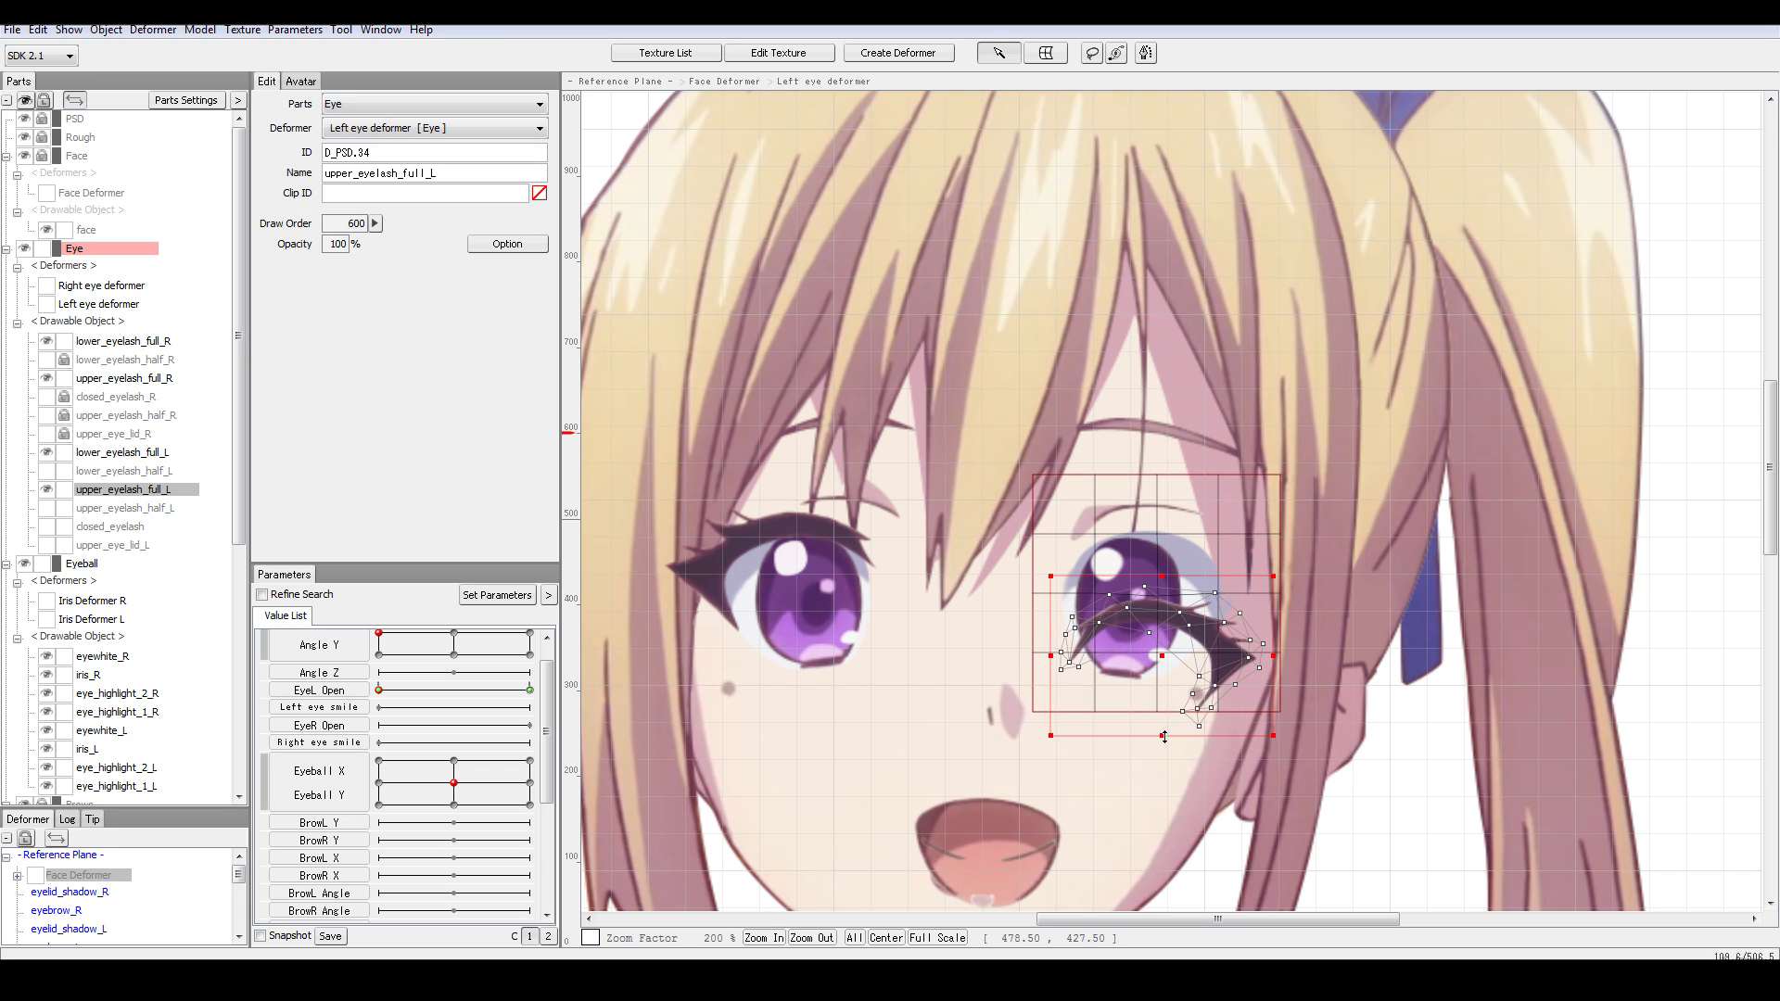
key(ctrl+z)
drag(1164, 753, 1172, 652)
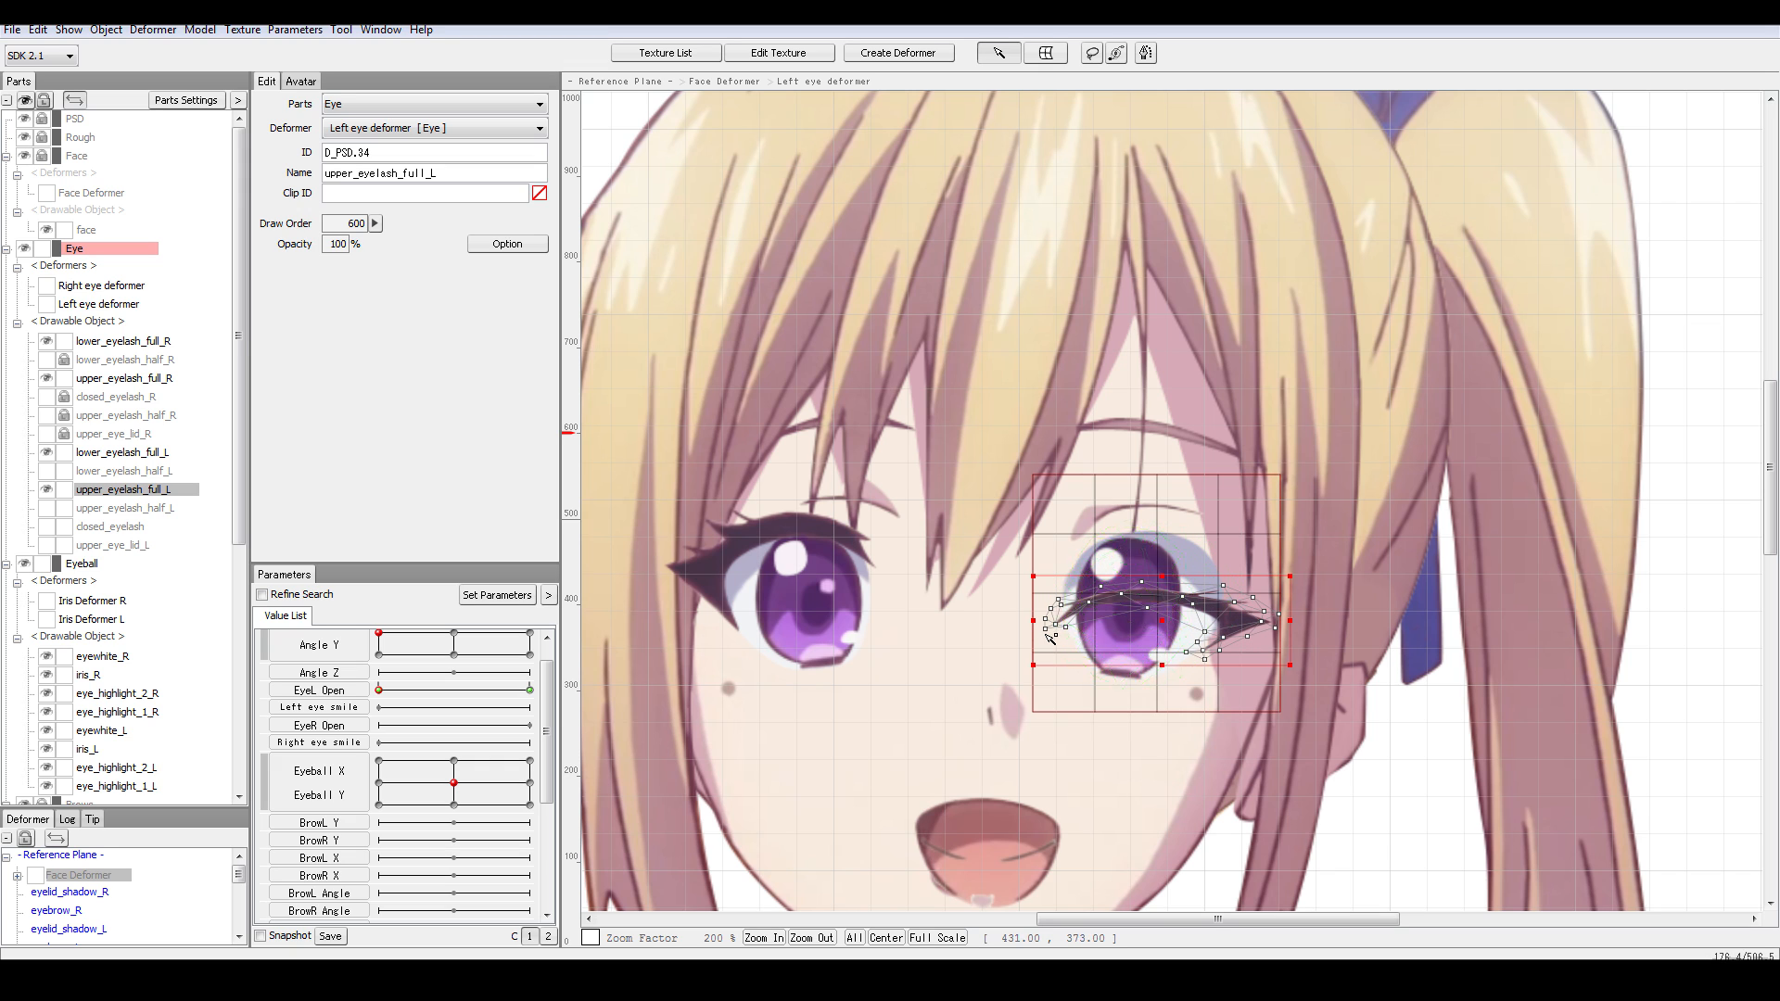
mouse_move(1162, 665)
mouse_down()
mouse_move(1160, 519)
mouse_move(1165, 682)
mouse_up()
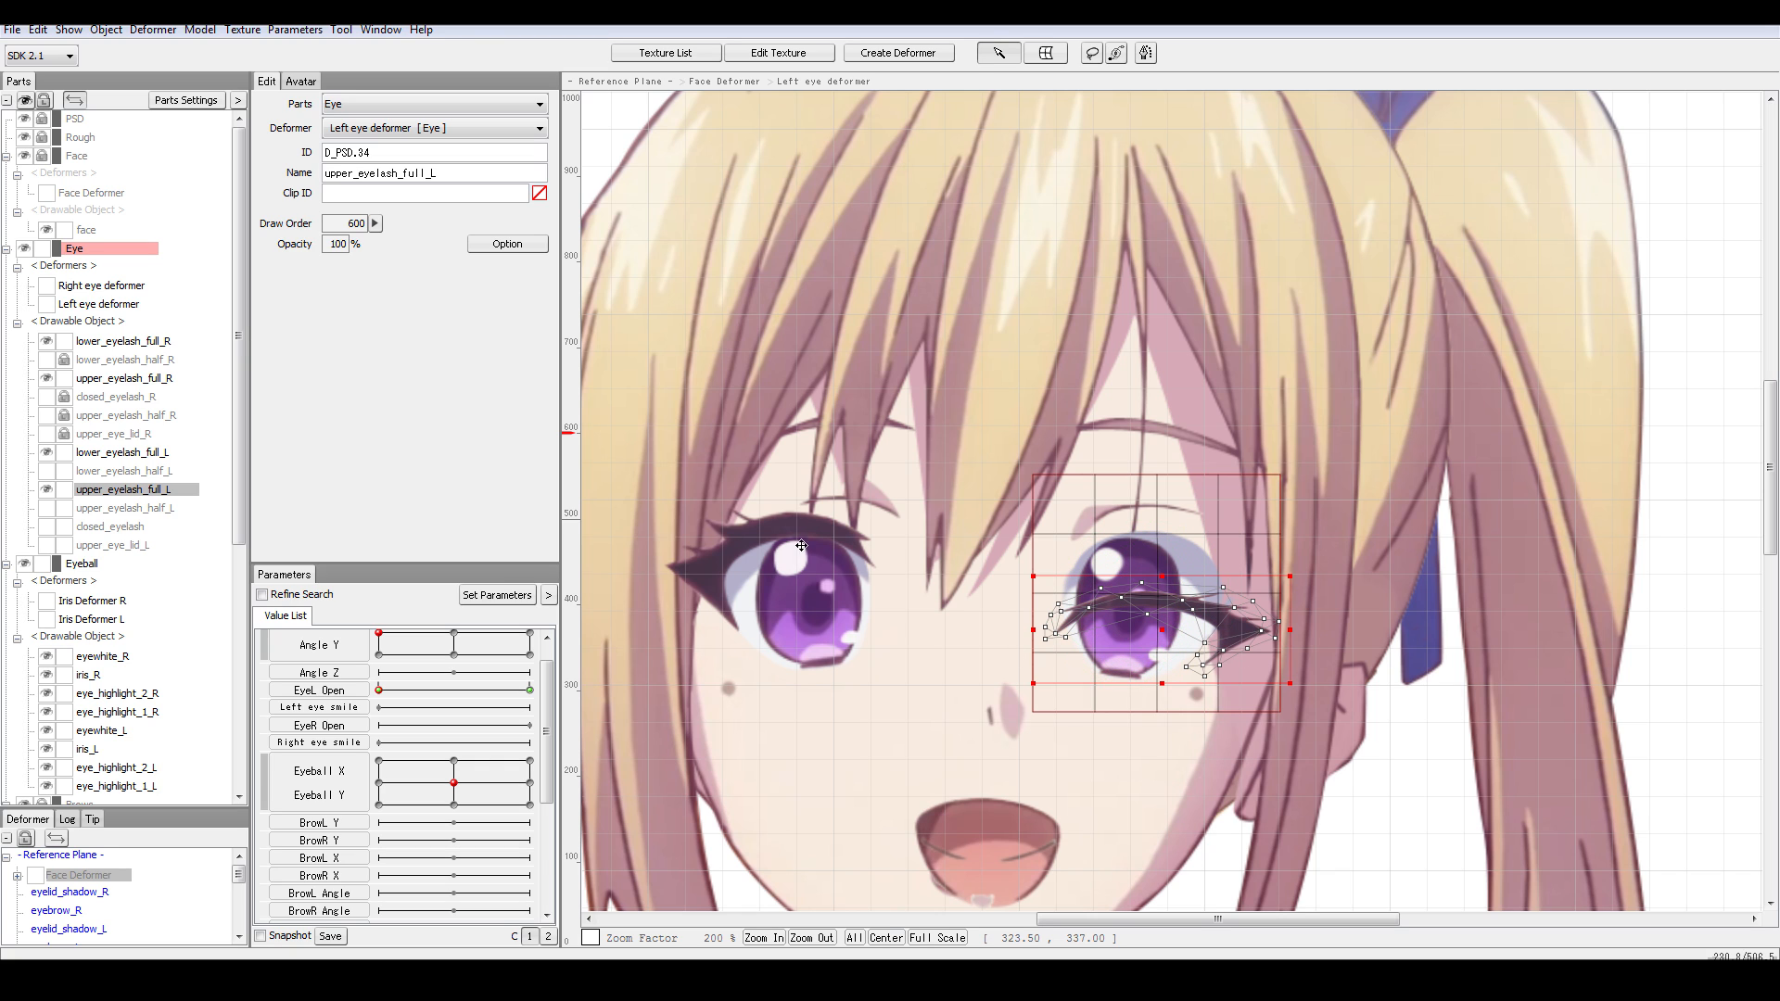
- Check upper_eyelash_half_L and lower_eyelash_half_L by showing and hiding them, and make closed_eyelash visible as reference
click(48, 509)
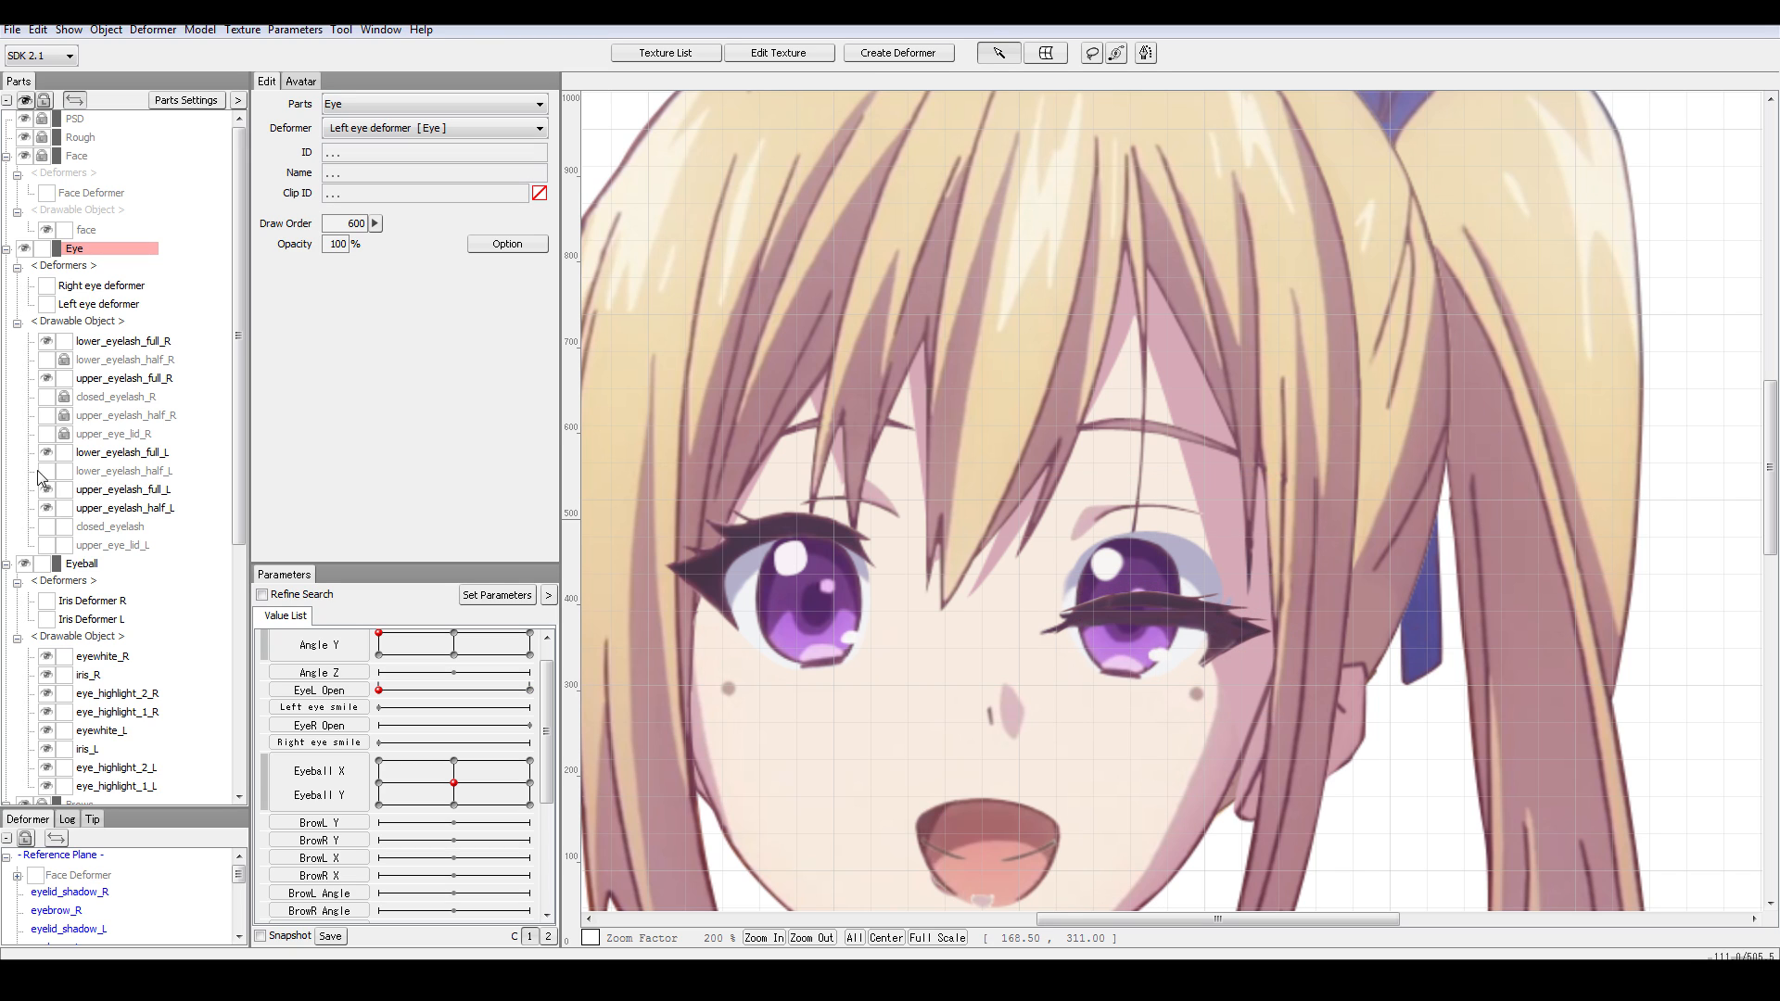
click(47, 471)
click(47, 508)
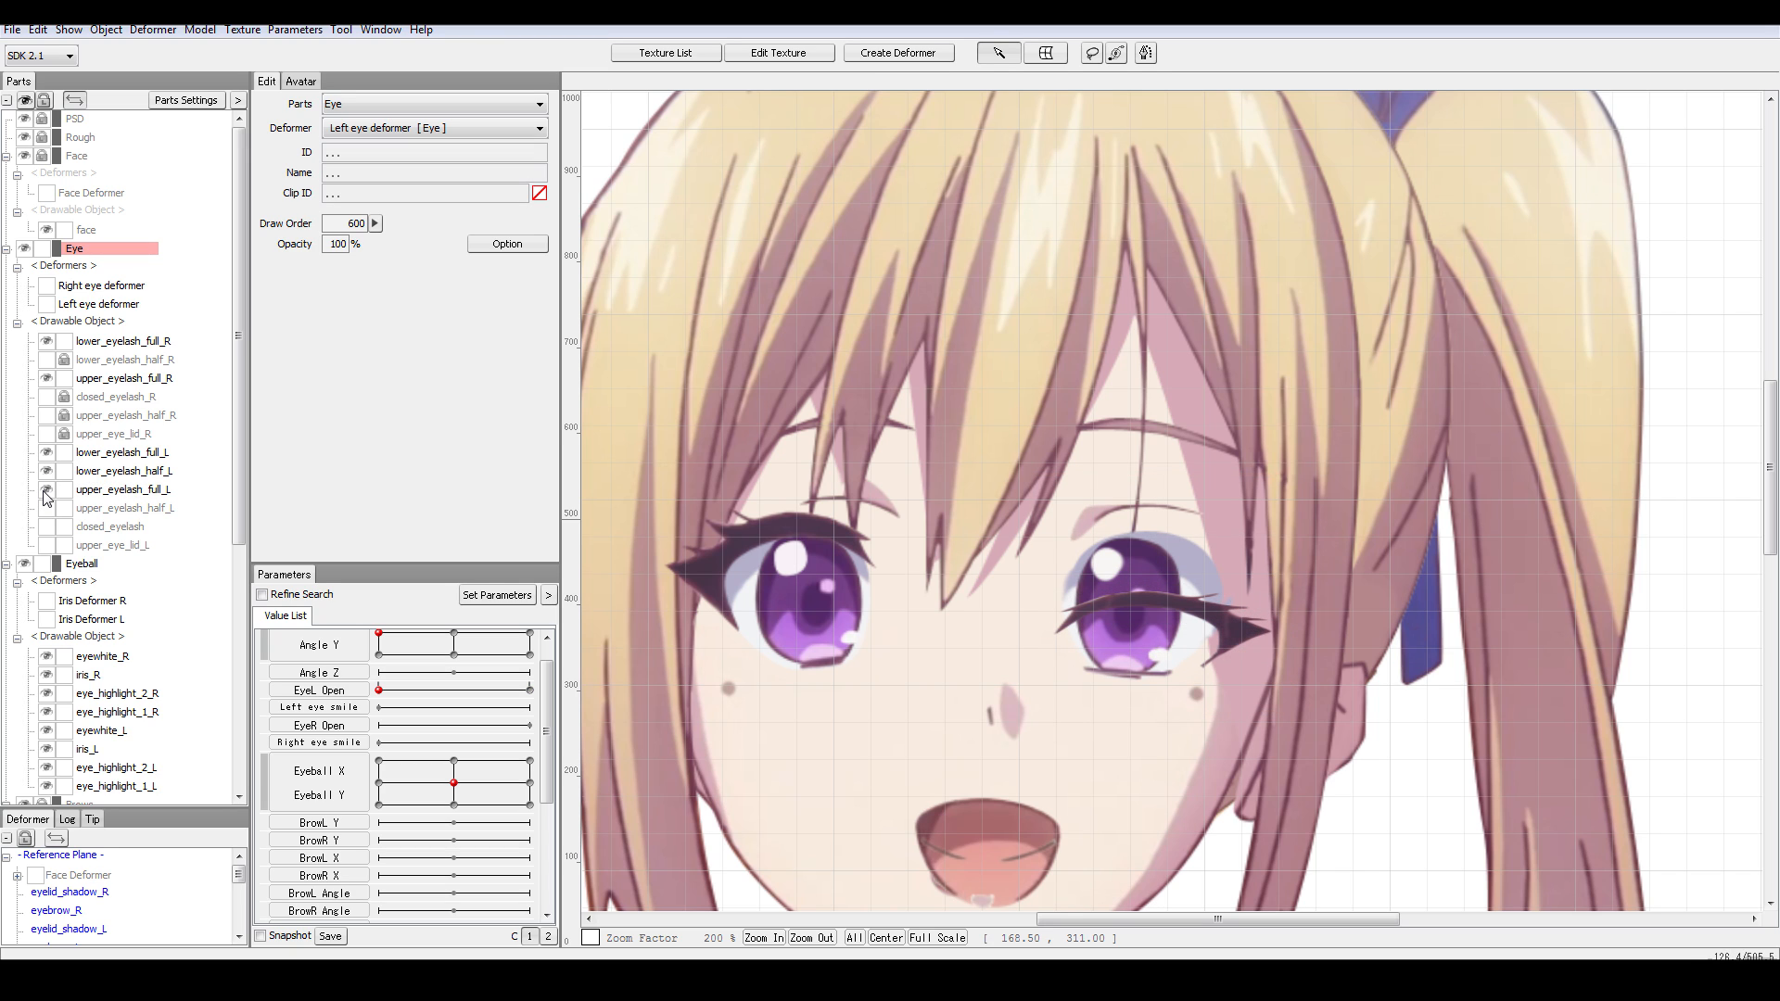
click(46, 472)
click(46, 527)
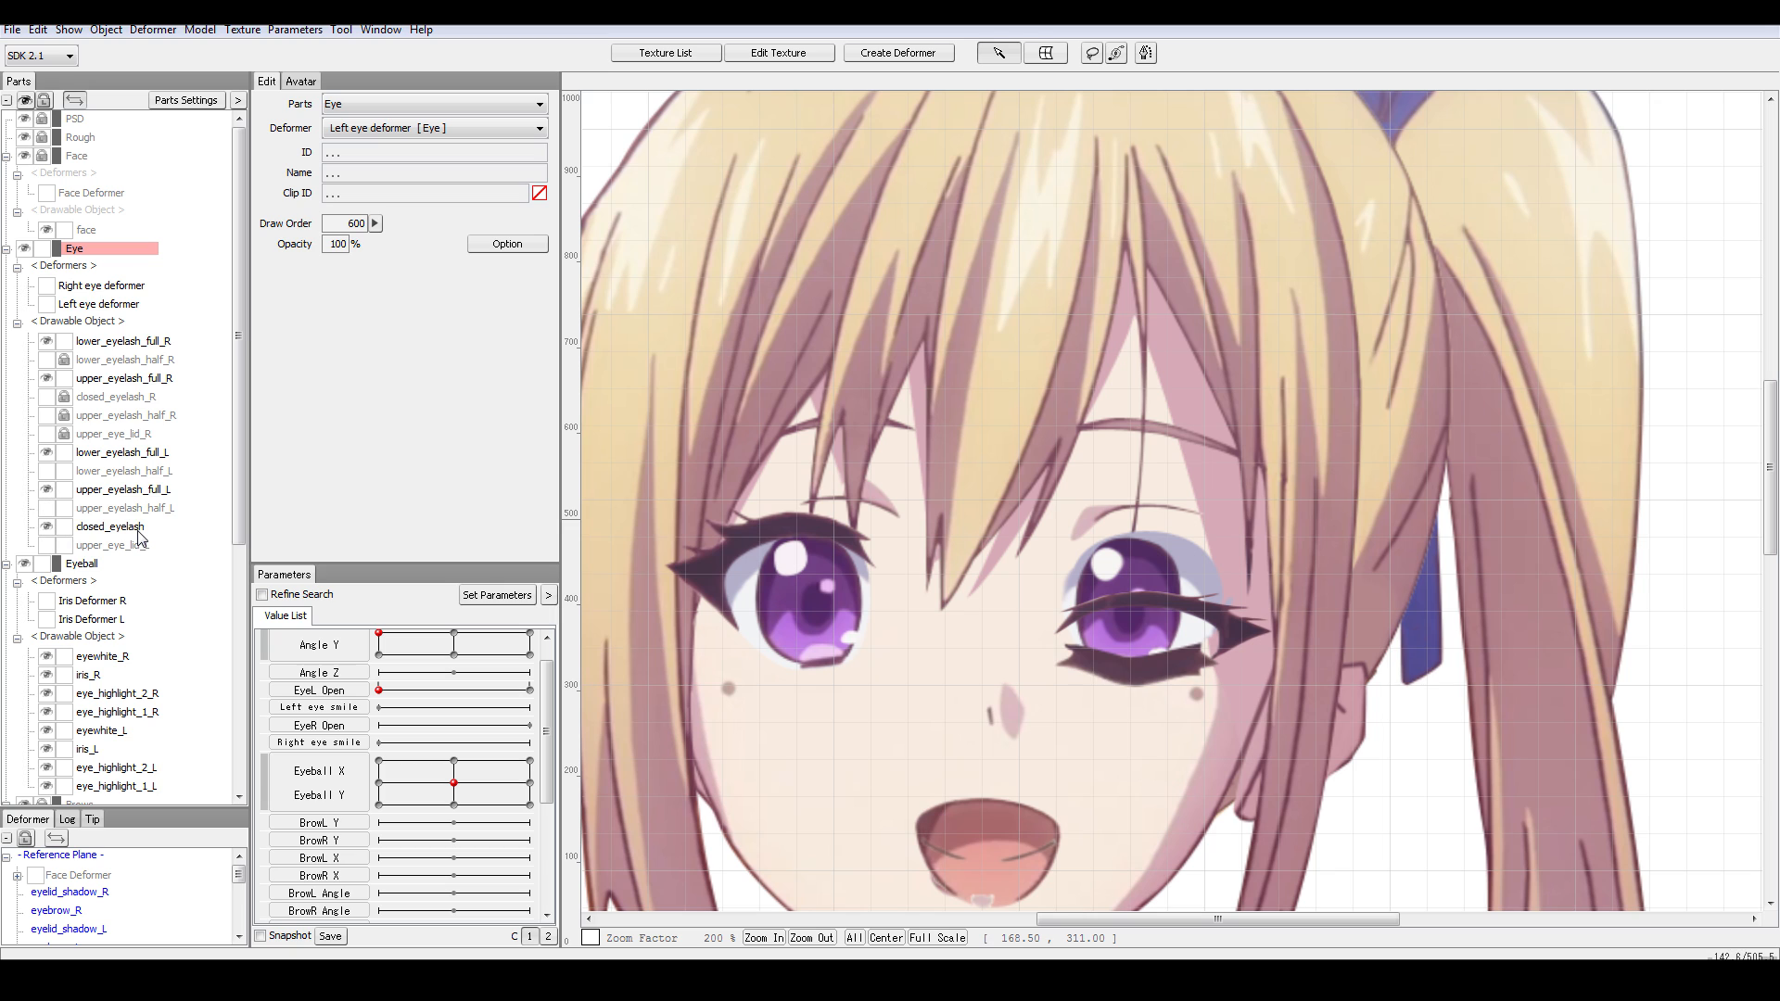
- Preview the eyelashes with the Eyeball part hidden, show it again and lock the Eyeball part
click(1107, 677)
click(24, 563)
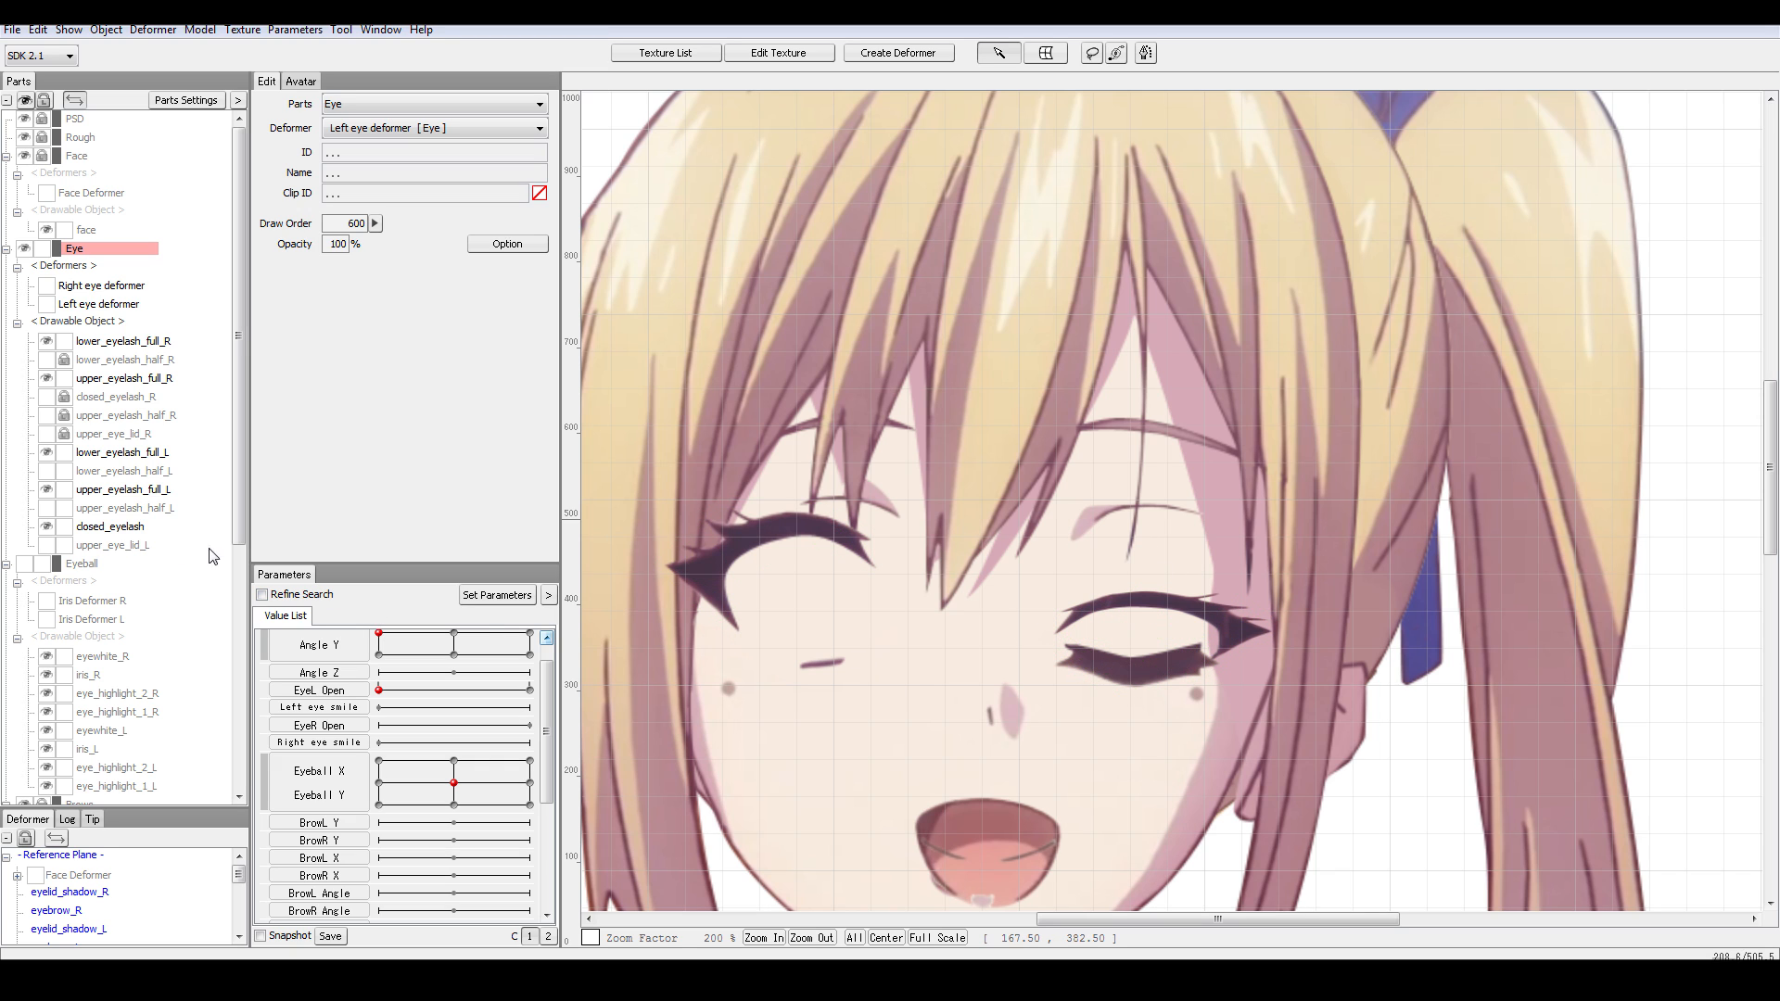
click(39, 567)
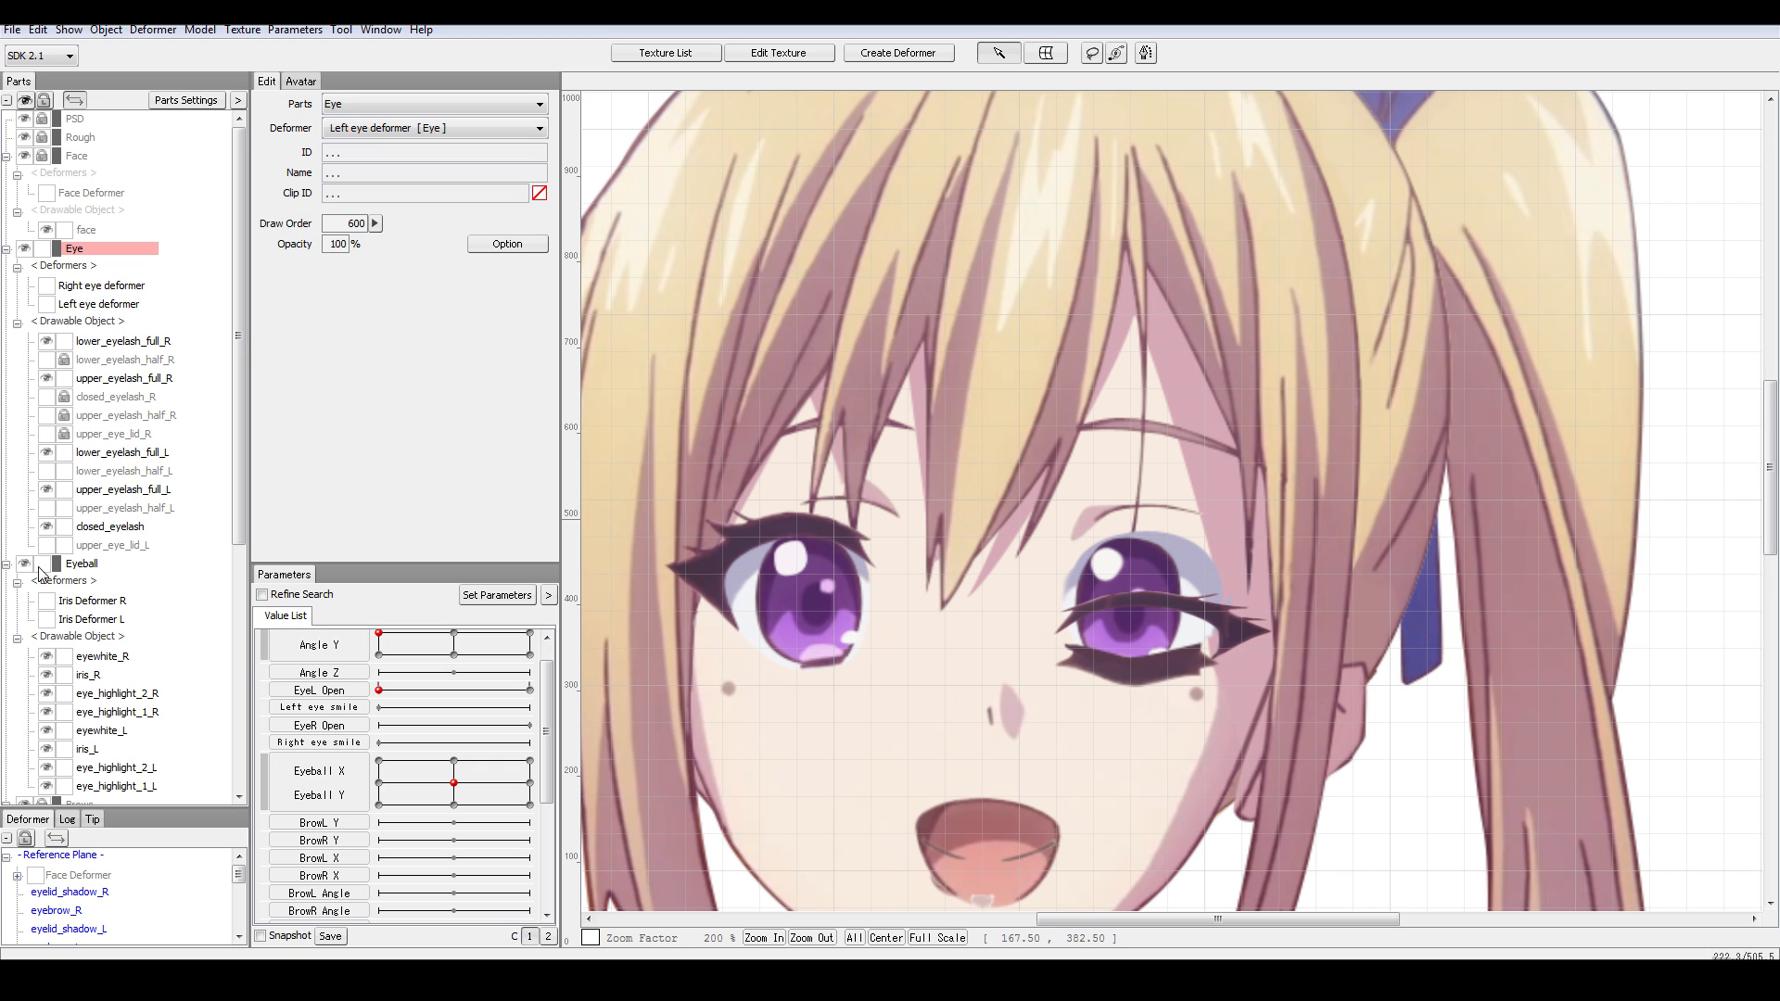
click(38, 568)
click(42, 564)
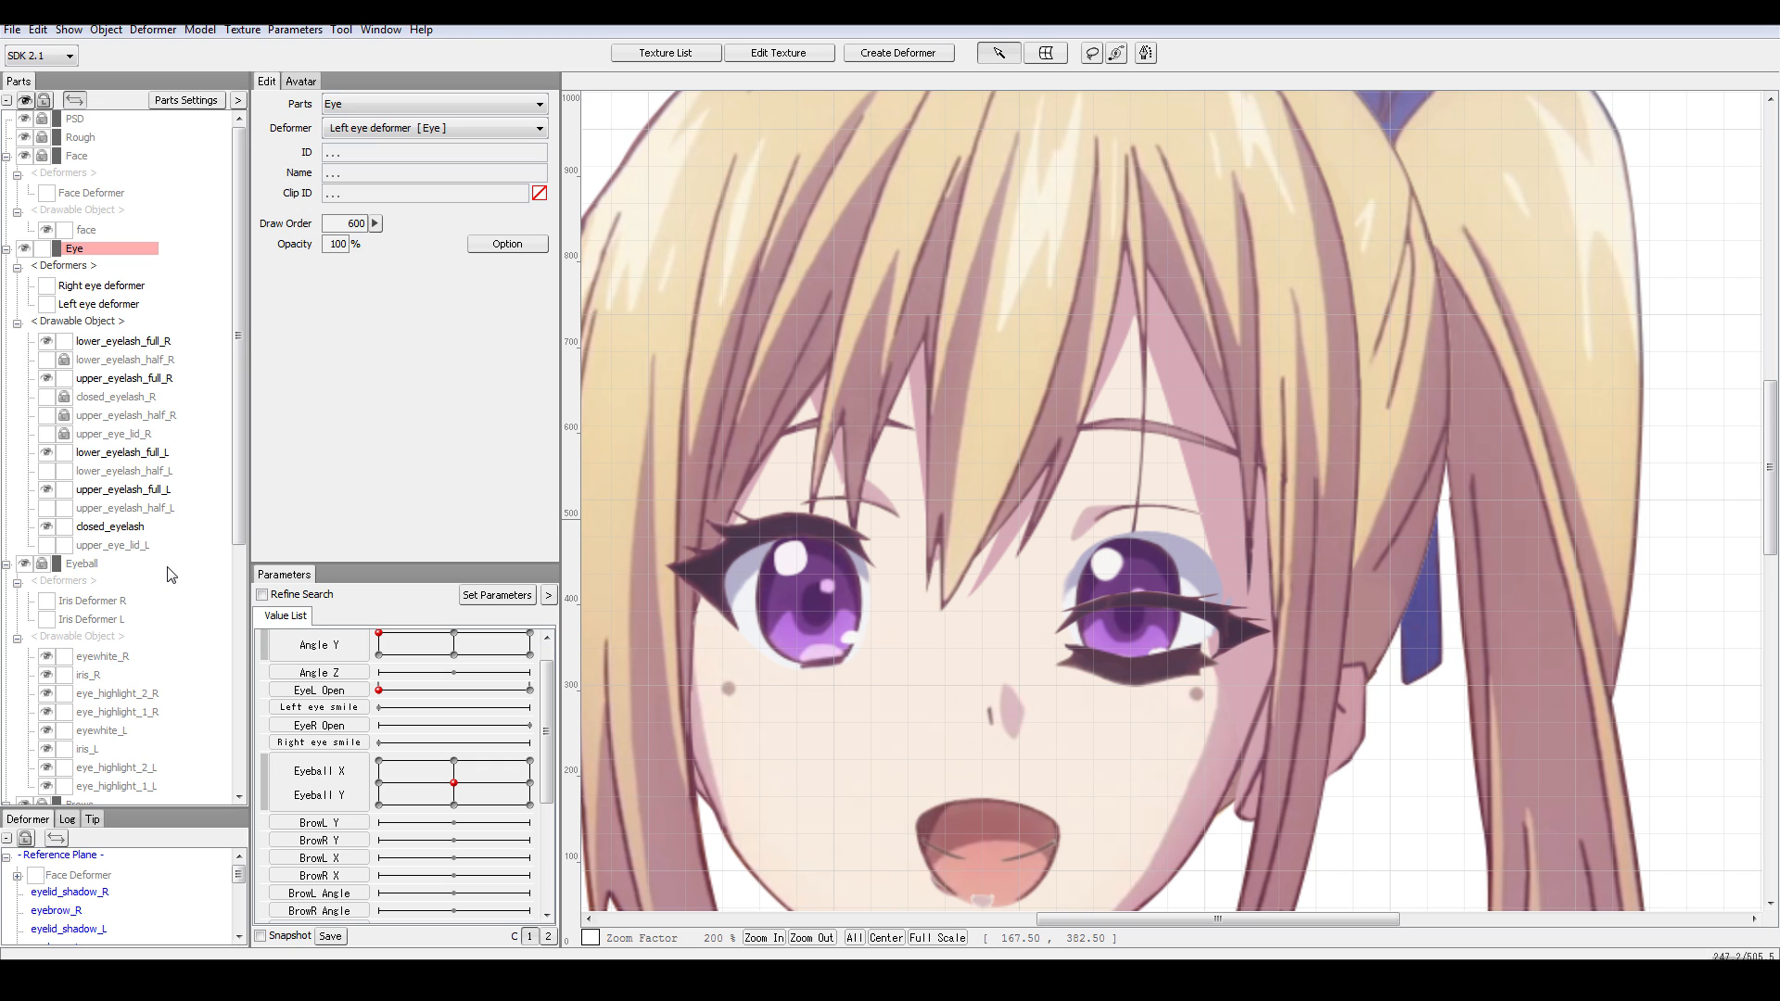
- Select upper_eyelash_full_L and move it down so it lies over closed_eyelash
click(1197, 620)
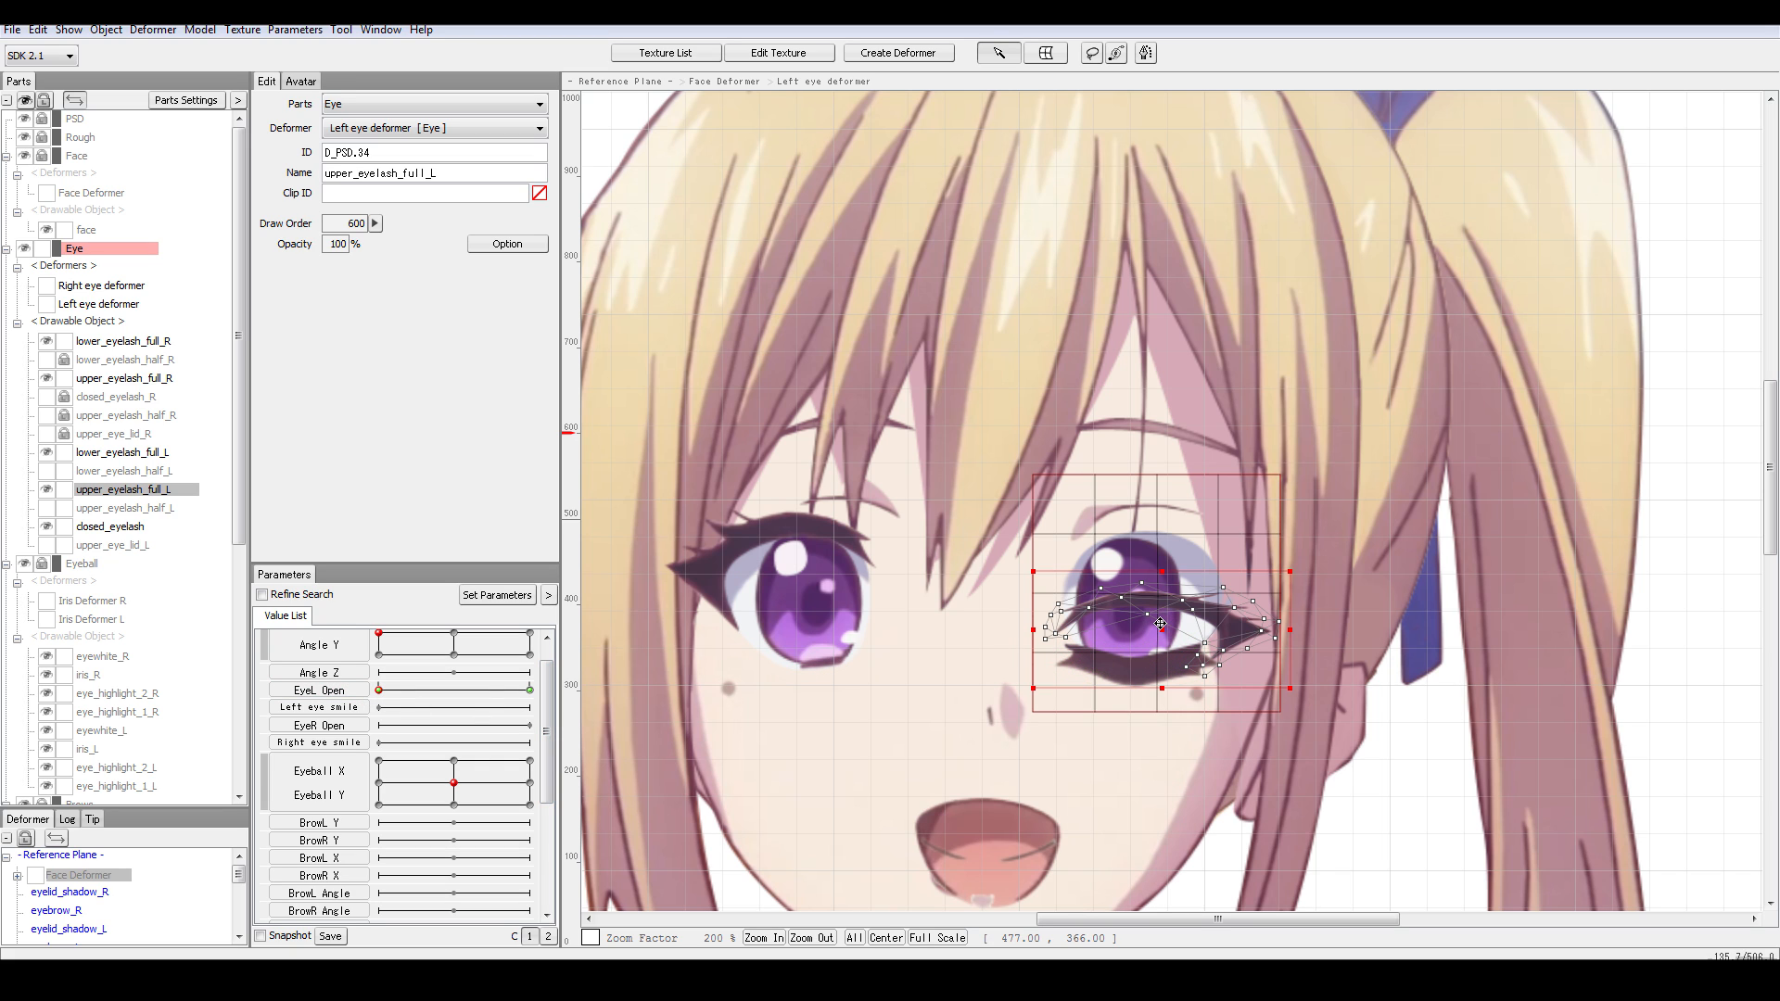
drag(1159, 624, 1157, 668)
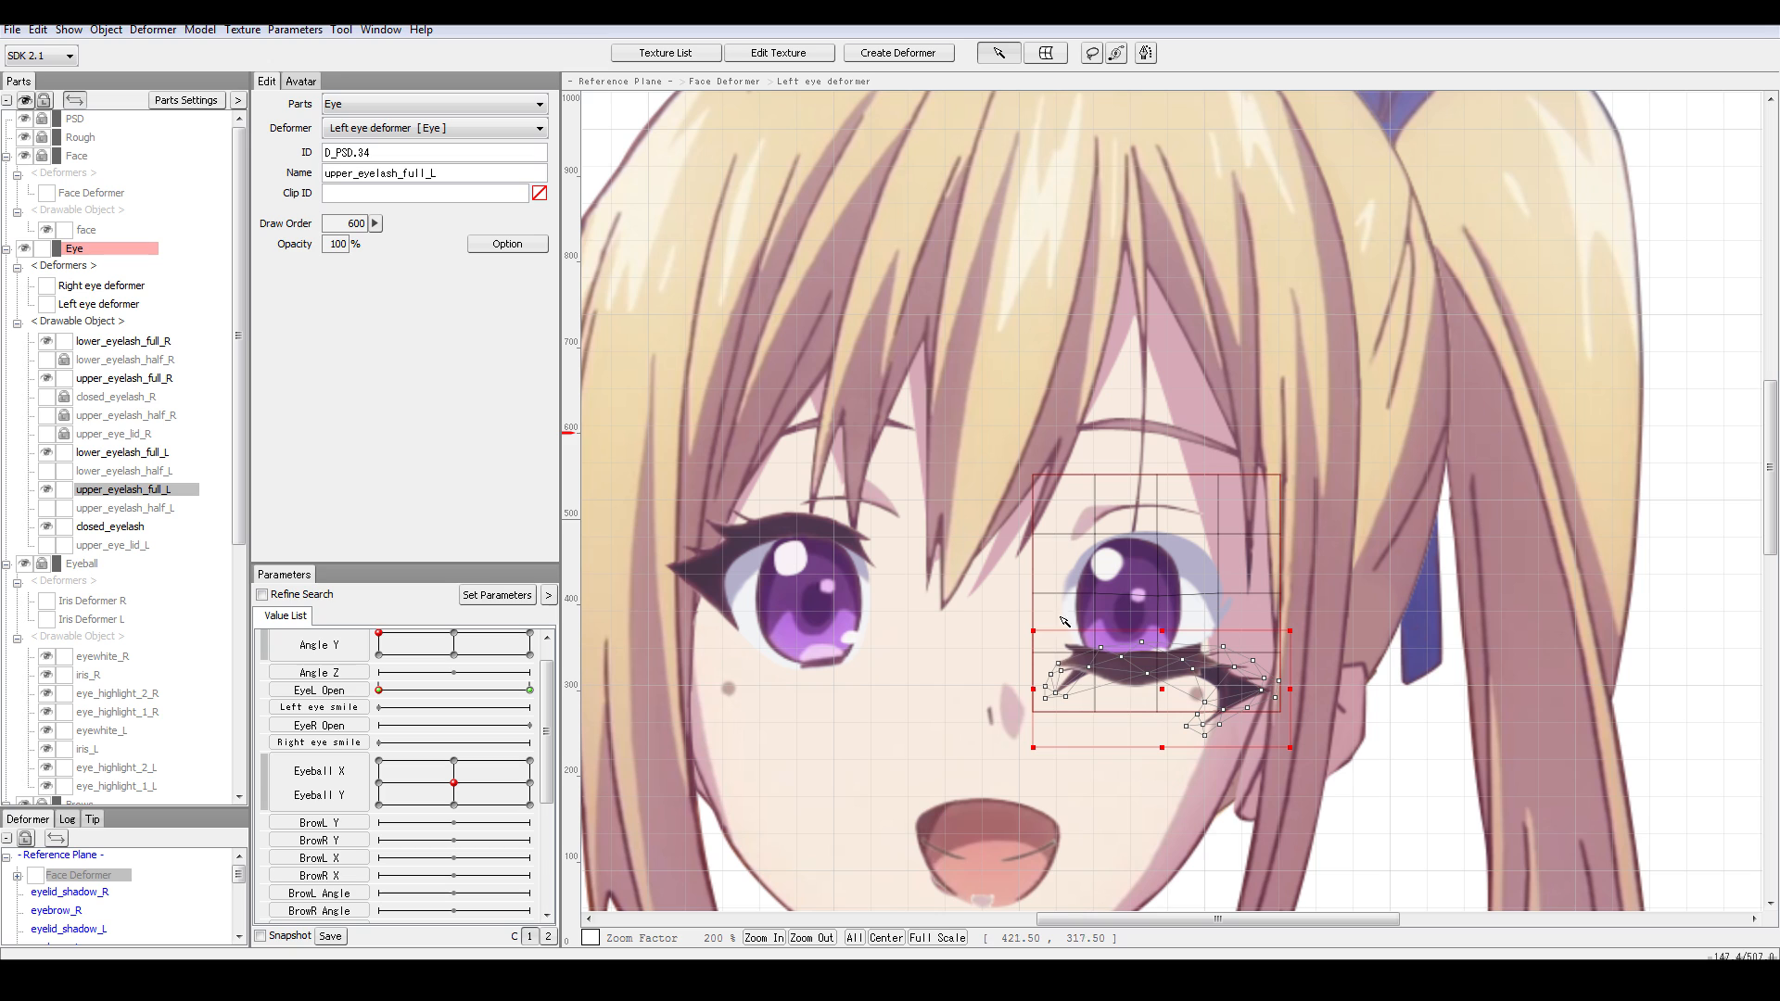
drag(1058, 663, 1044, 646)
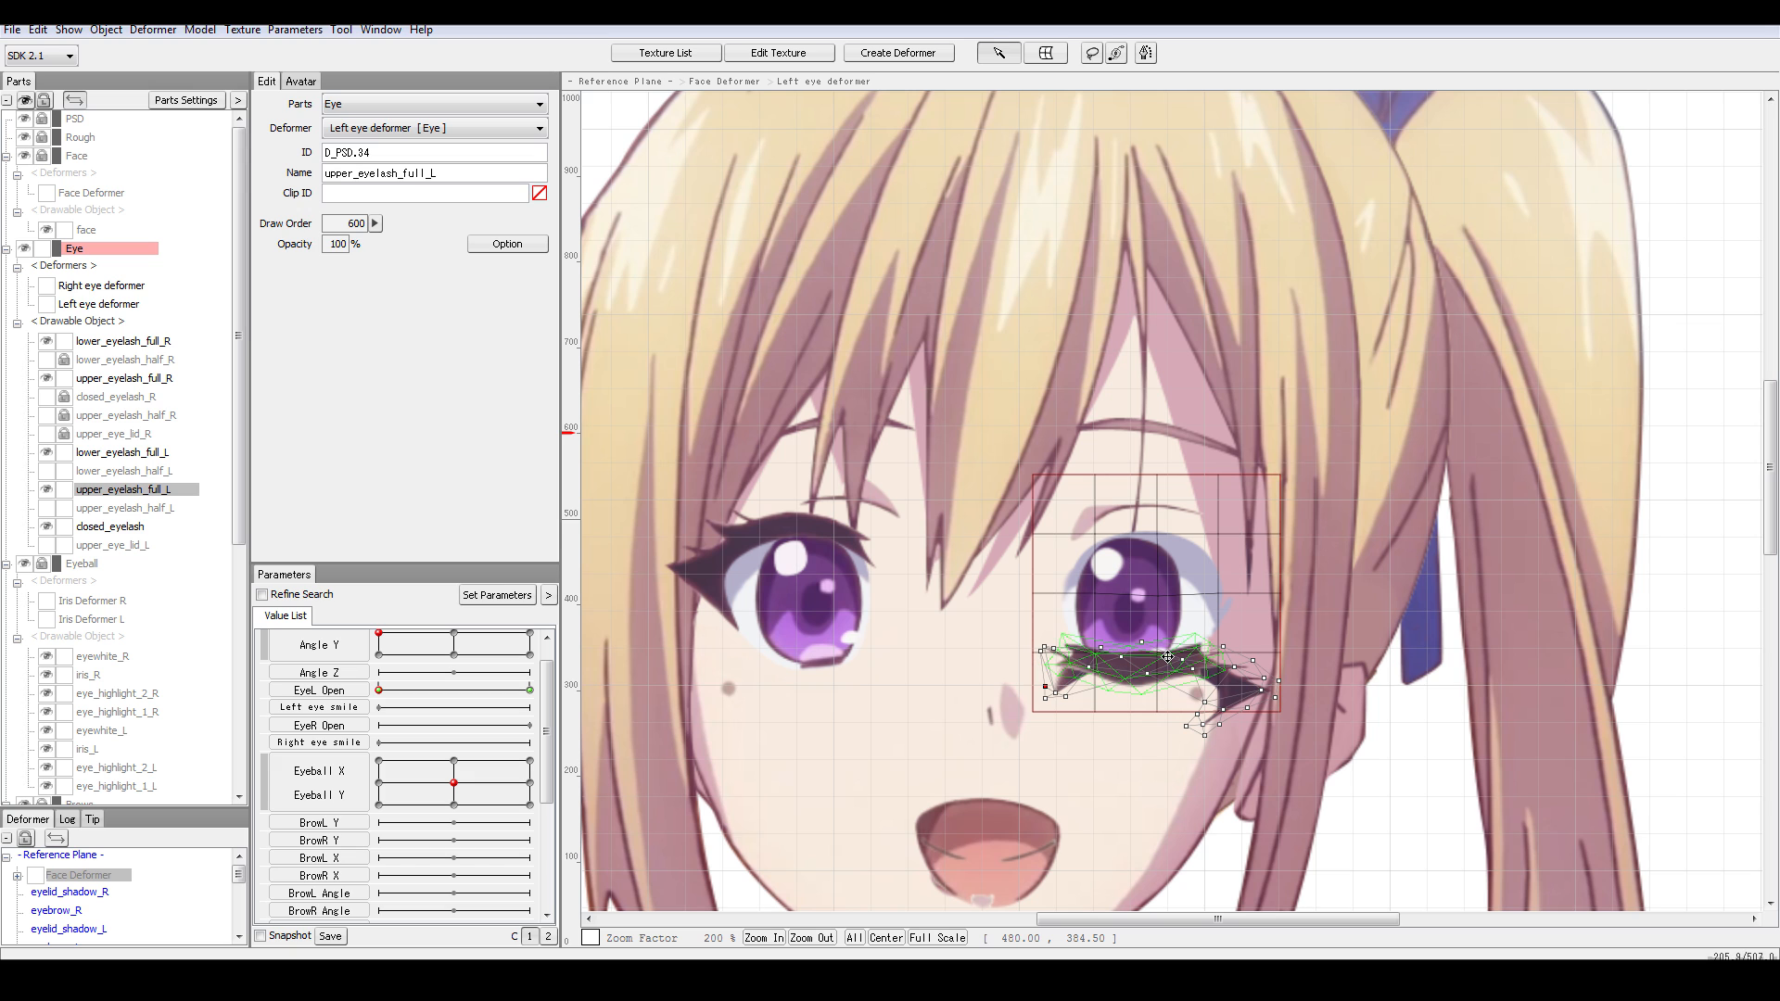
key(ctrl+z)
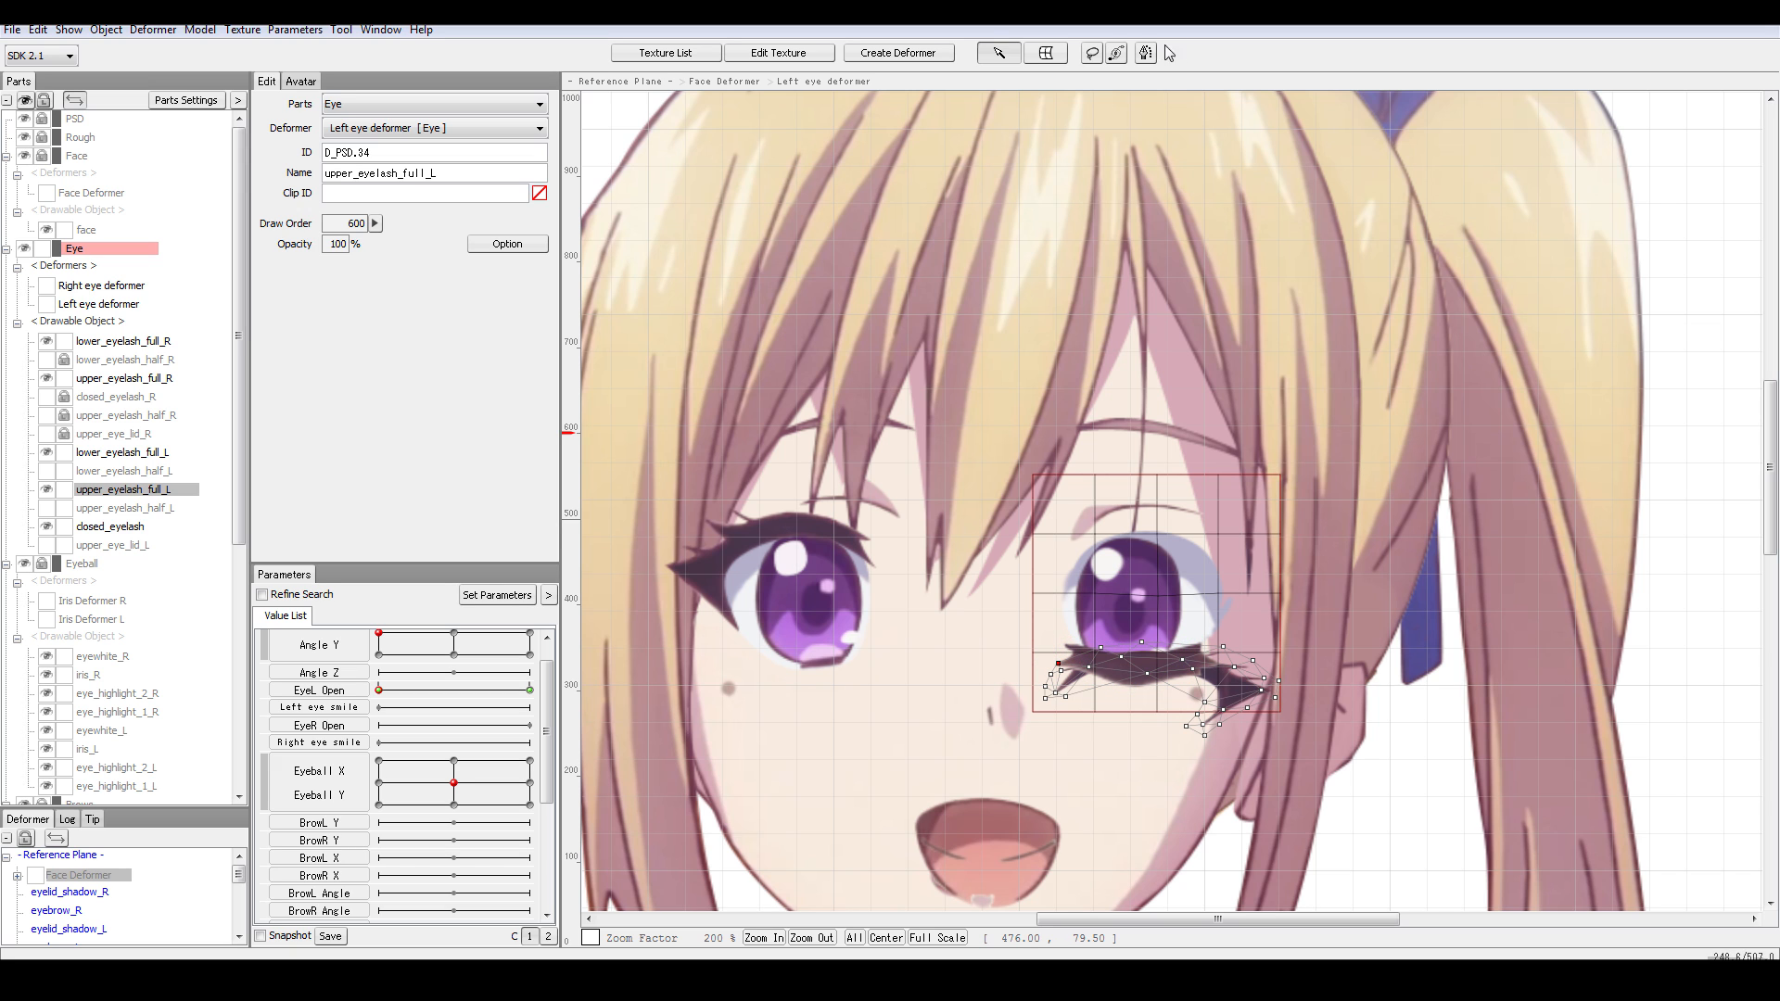
- Try the soft selection and lasso selection tools on the inner-corner vertices of the left eyelashes
click(1119, 58)
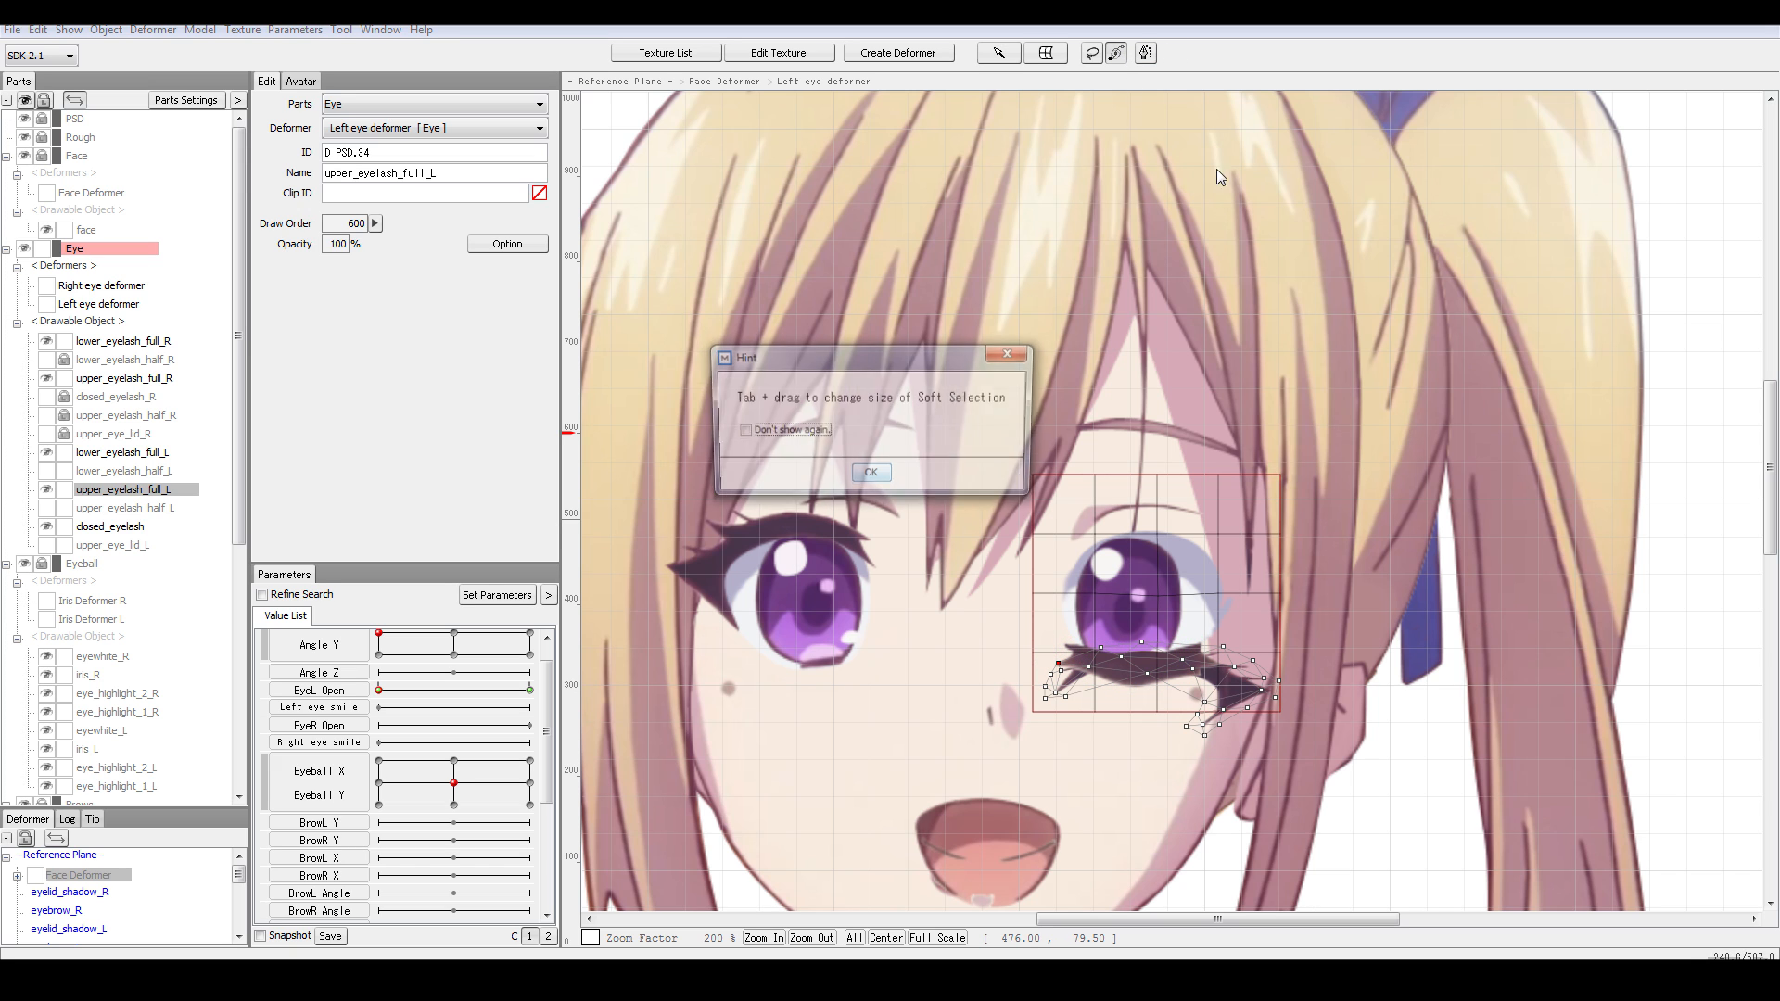
click(874, 480)
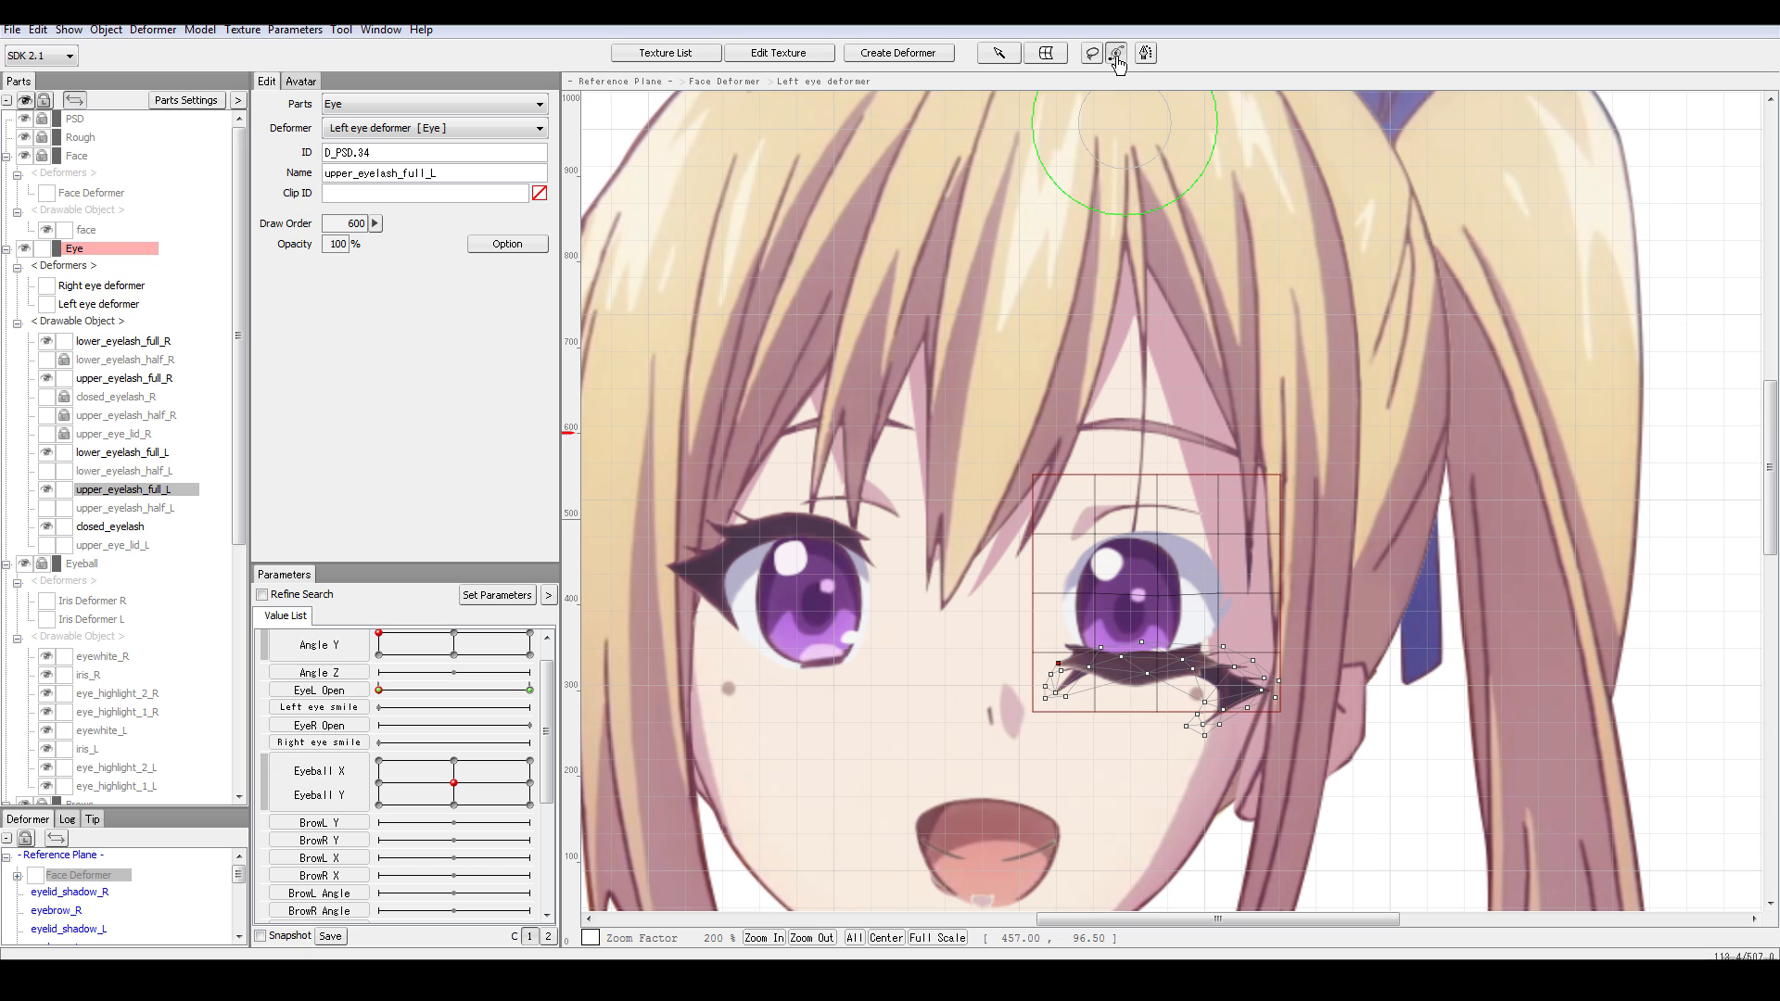
mouse_move(1013, 648)
mouse_down()
mouse_move(1090, 697)
mouse_move(1094, 640)
mouse_move(1038, 668)
mouse_move(1095, 654)
mouse_up()
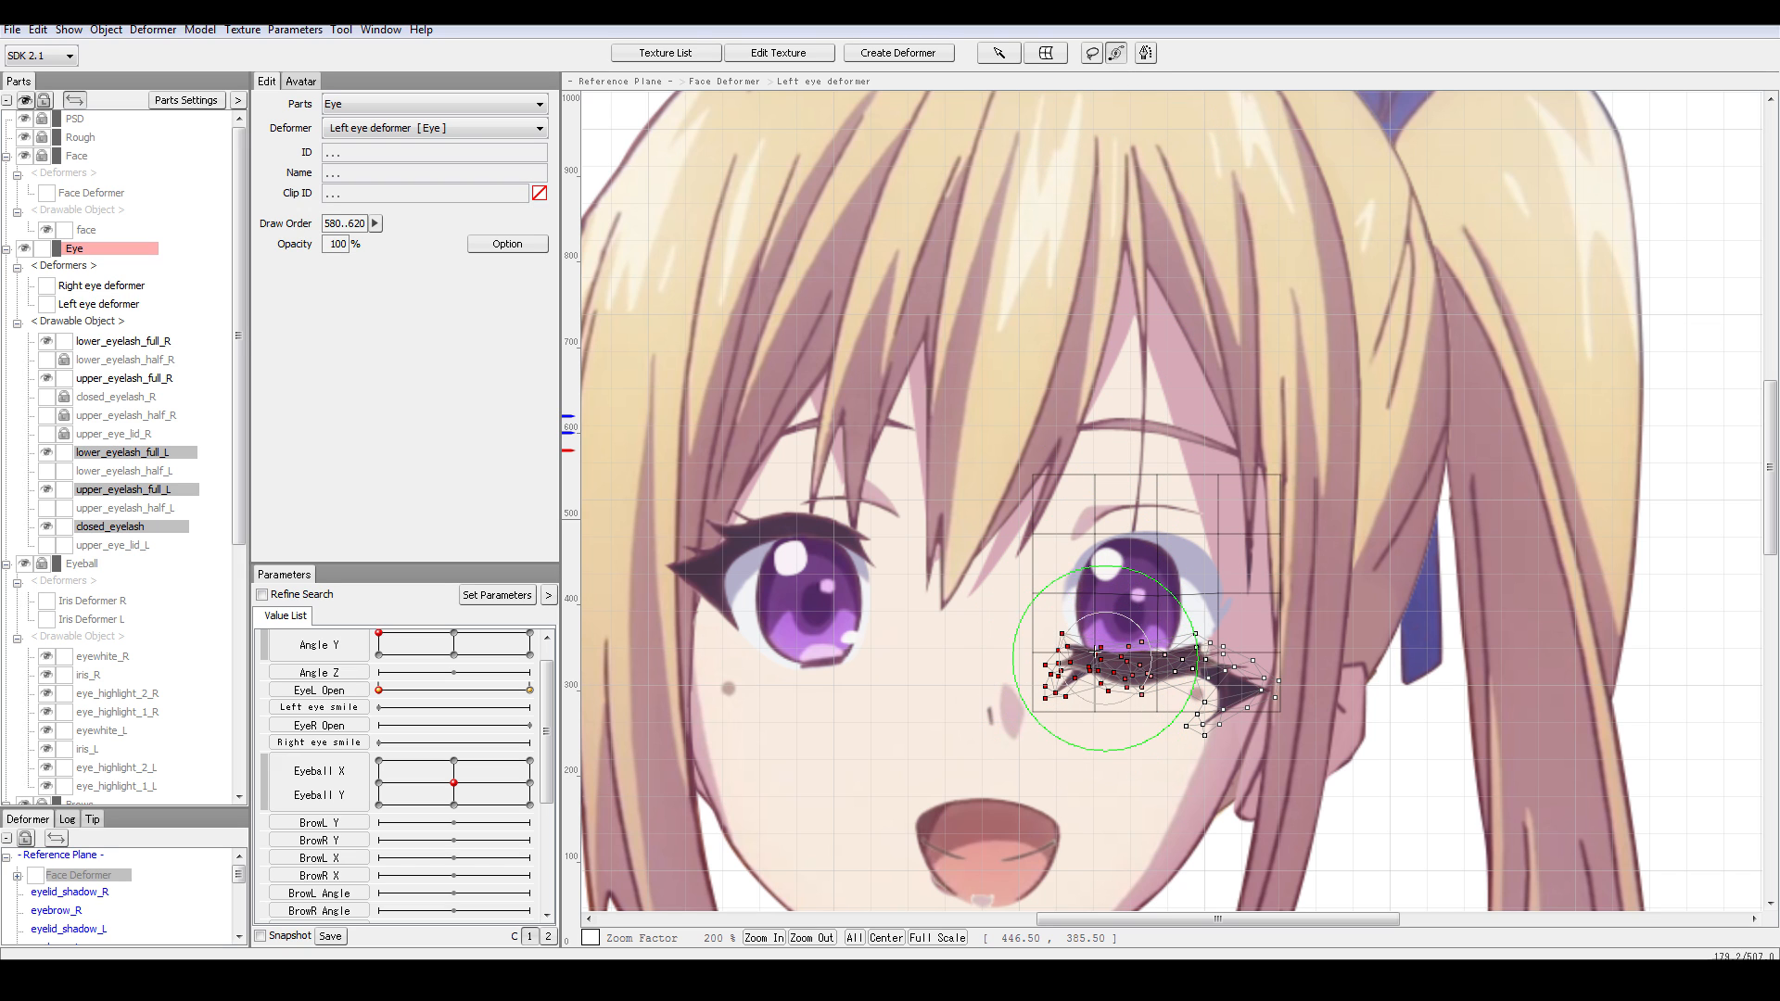
click(1091, 56)
click(1026, 631)
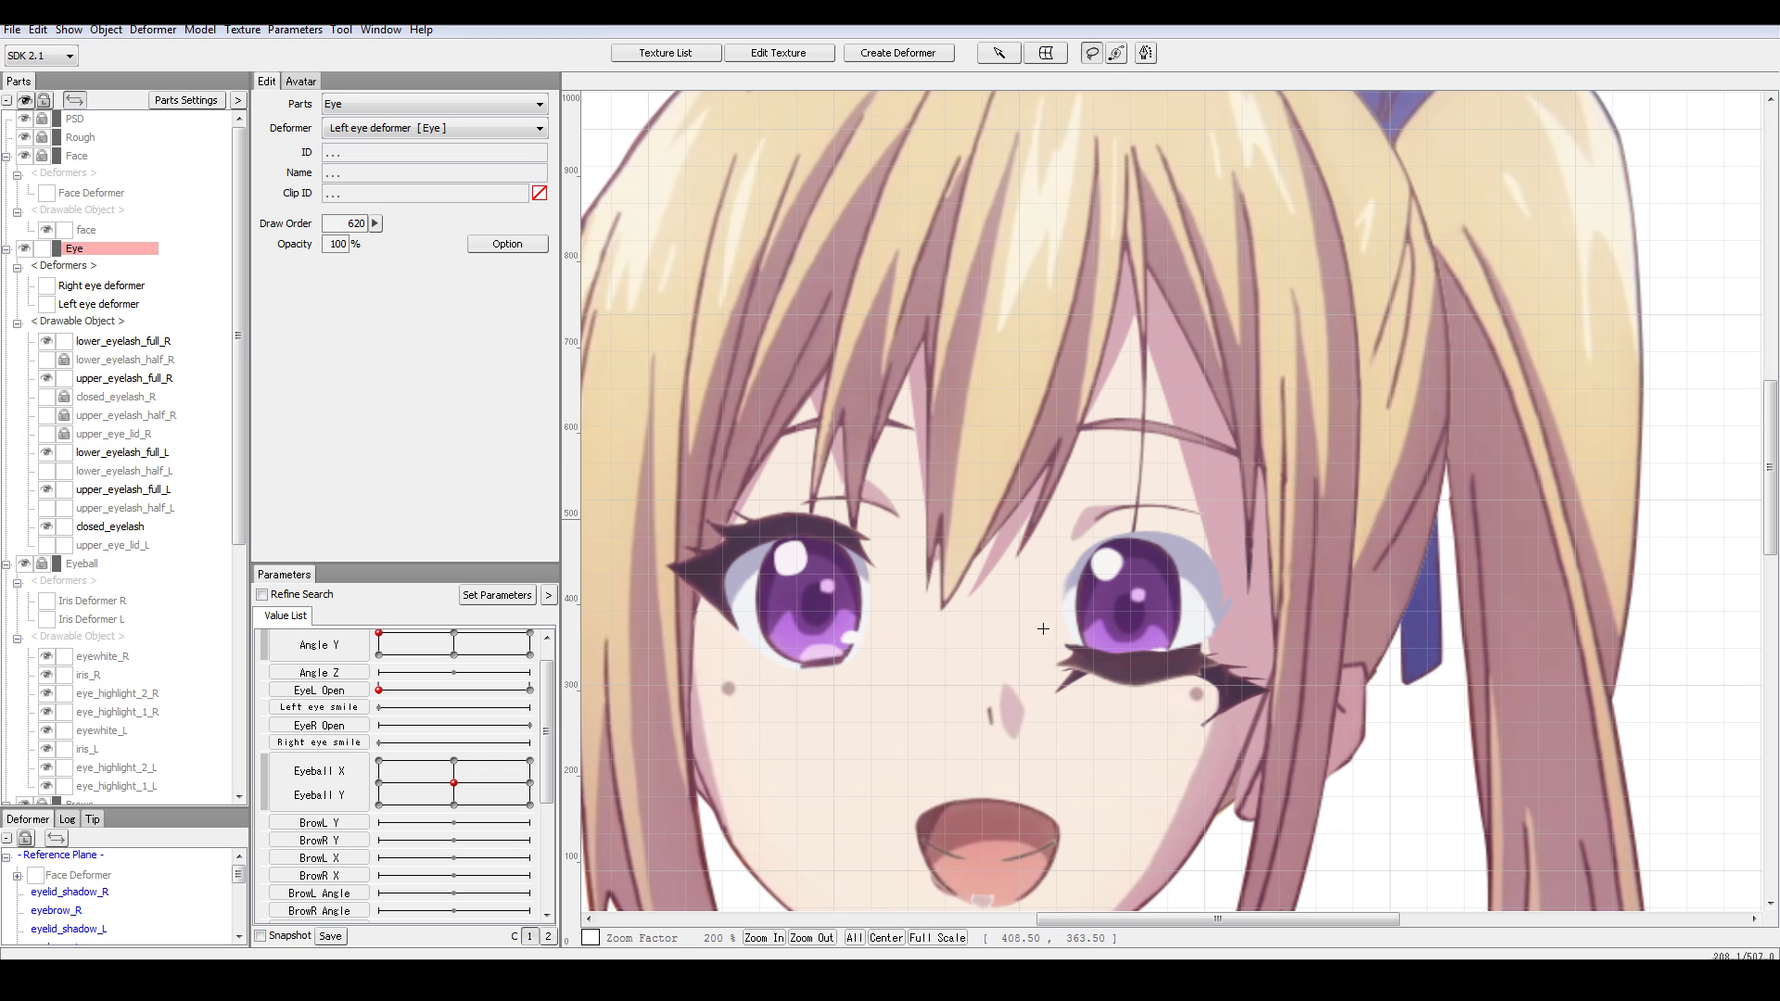
drag(1040, 686, 1067, 636)
key(ctrl+z)
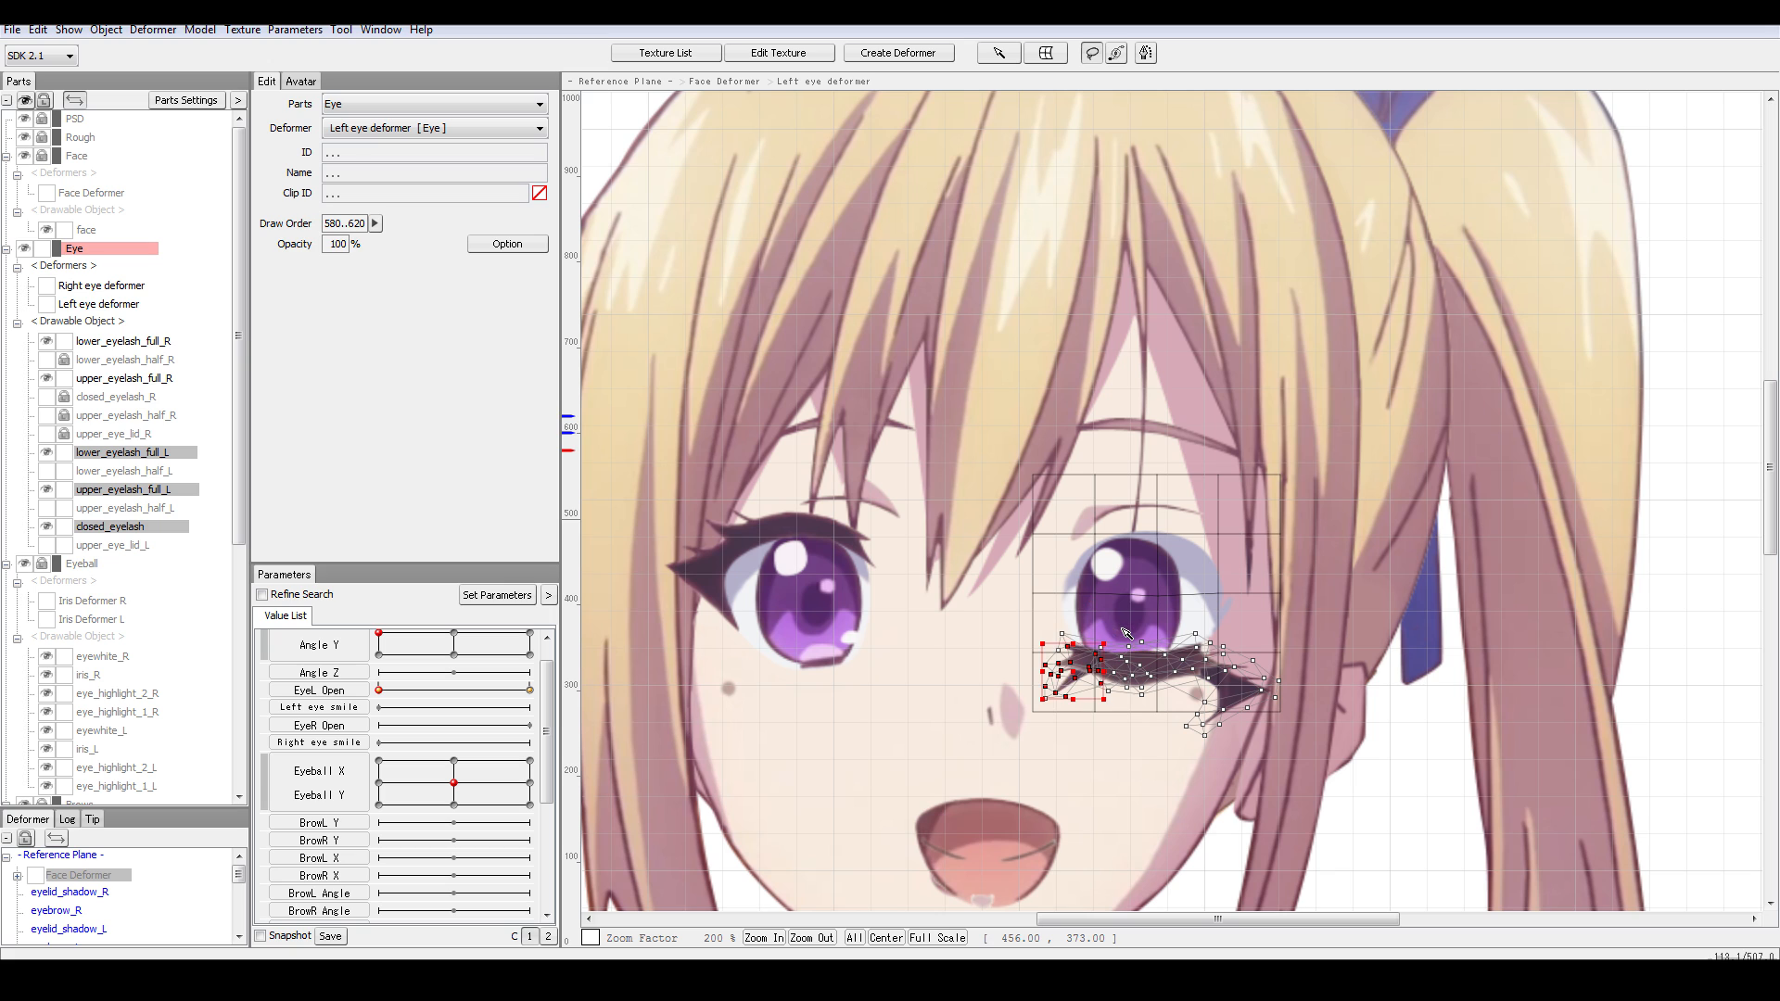
- Place upper_eyelash_full_L over closed_eyelash and draw a four-point deform path along it from the inner to the outer corner
click(1119, 612)
click(1147, 56)
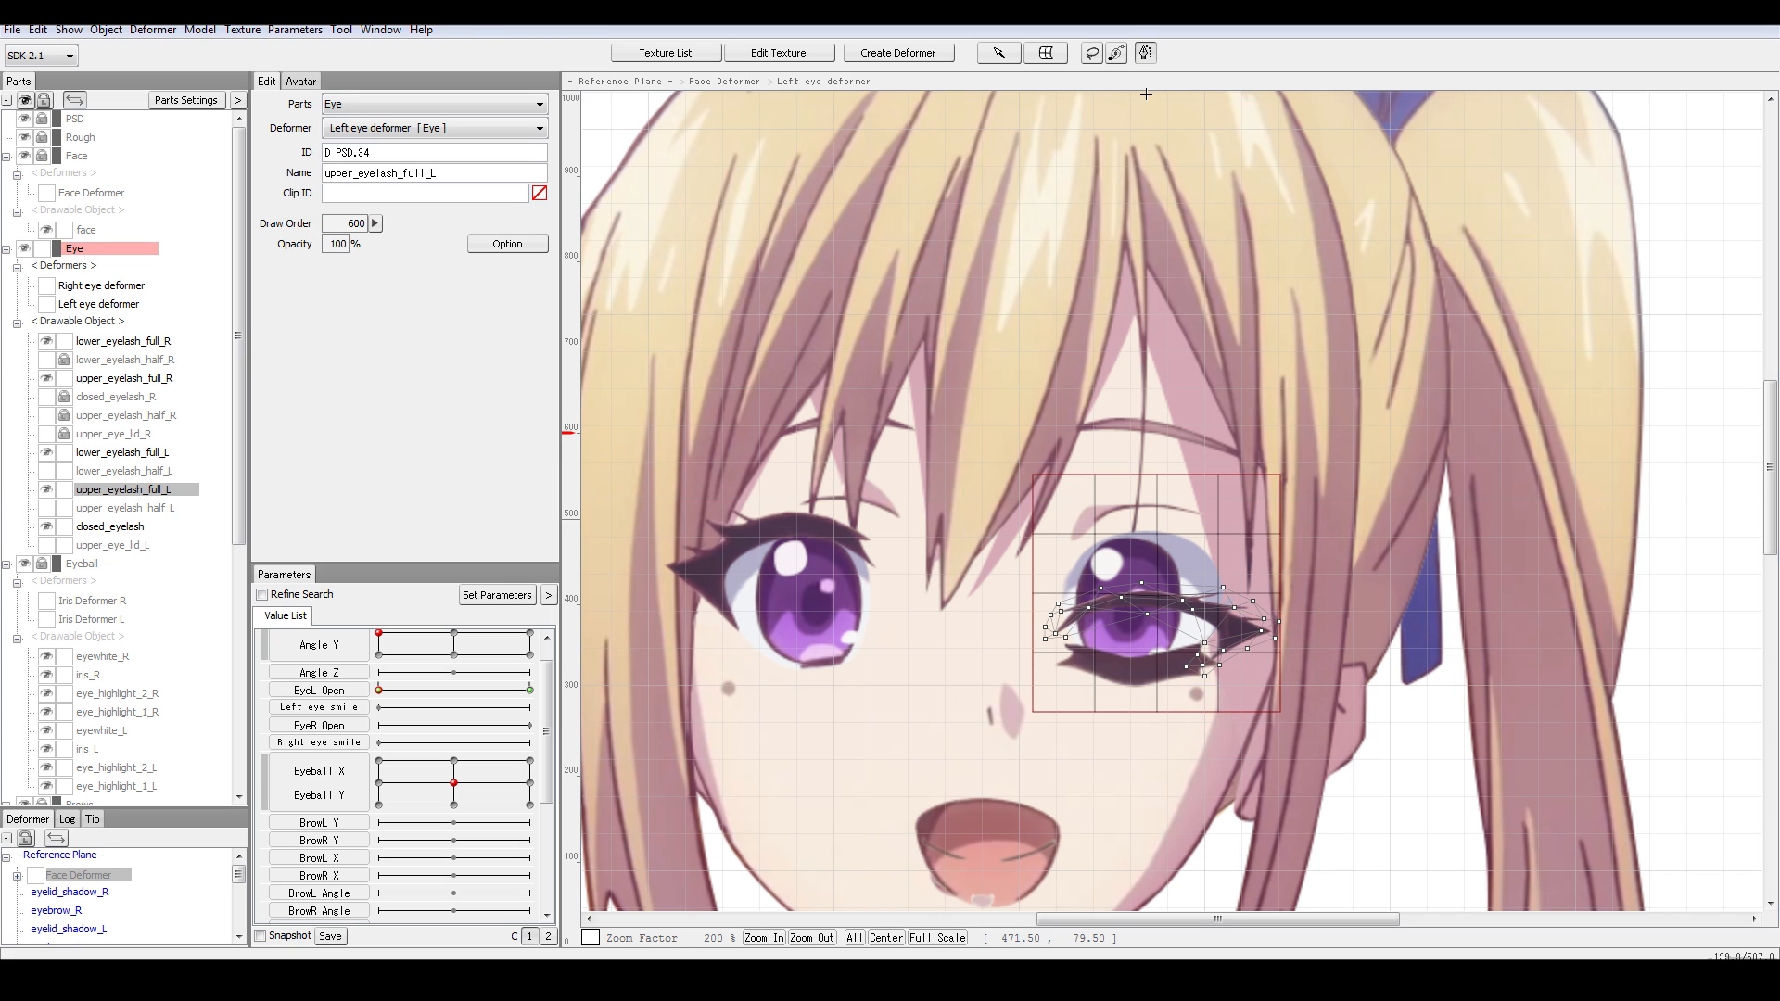
click(1031, 640)
drag(1026, 618, 1026, 678)
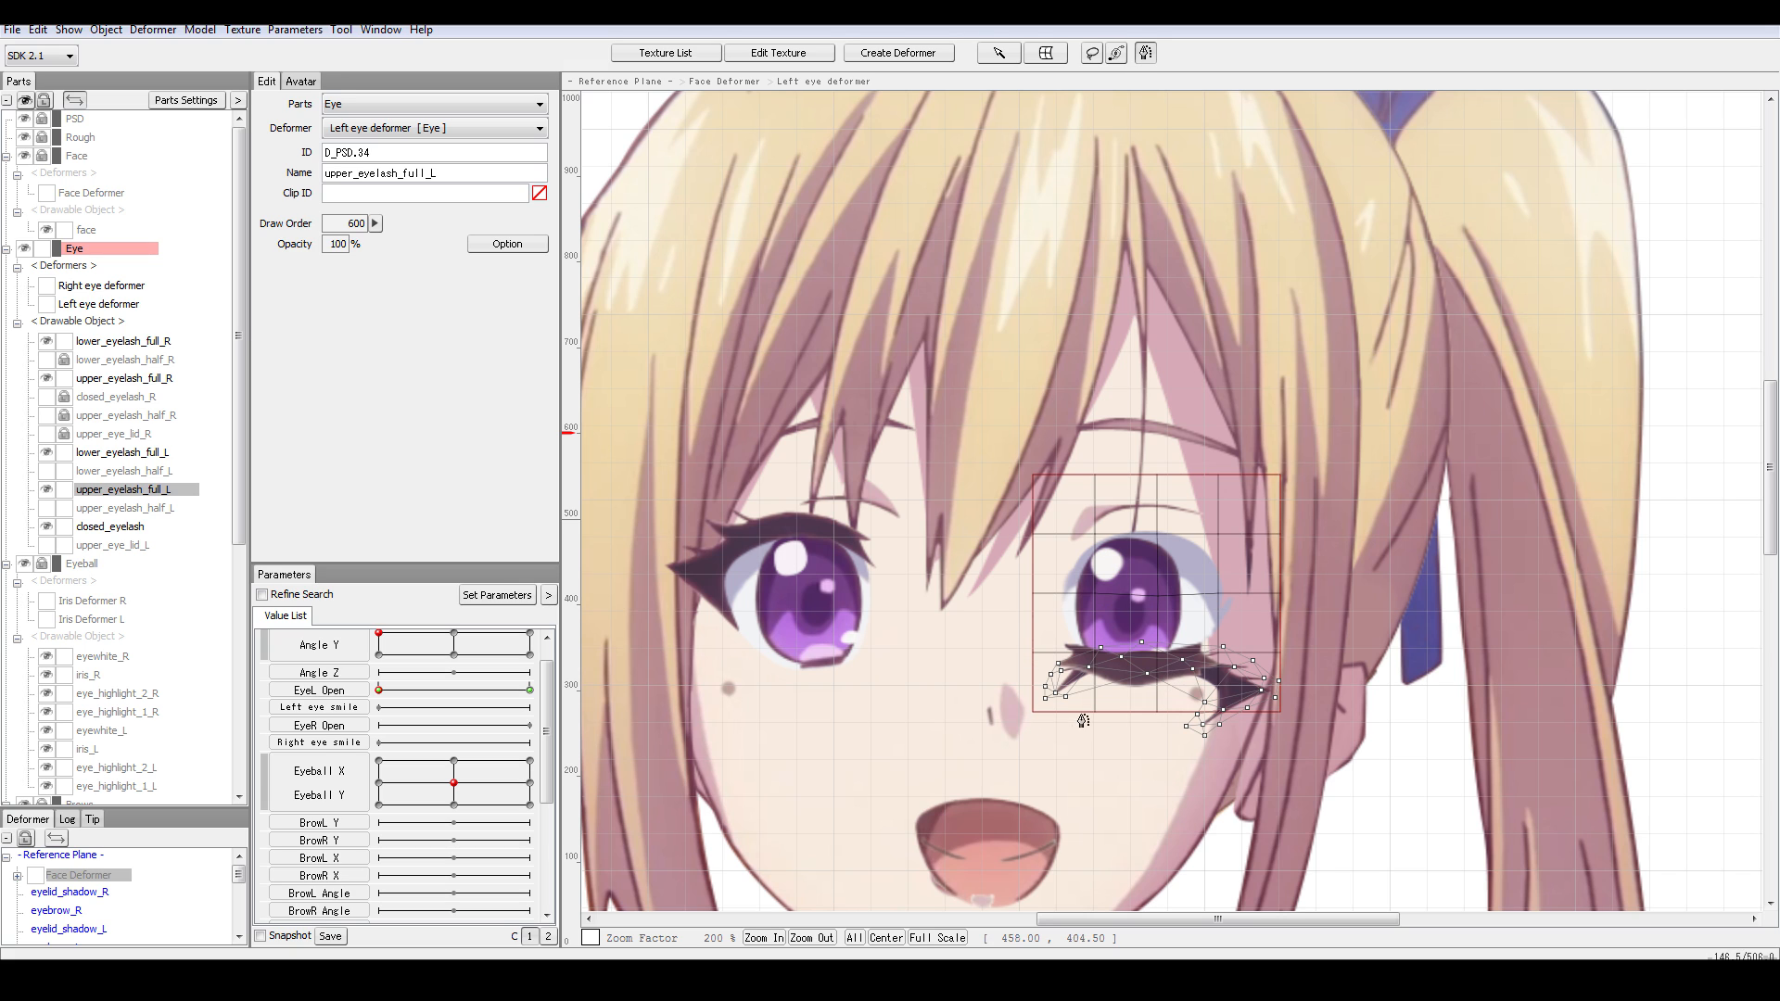
click(1023, 712)
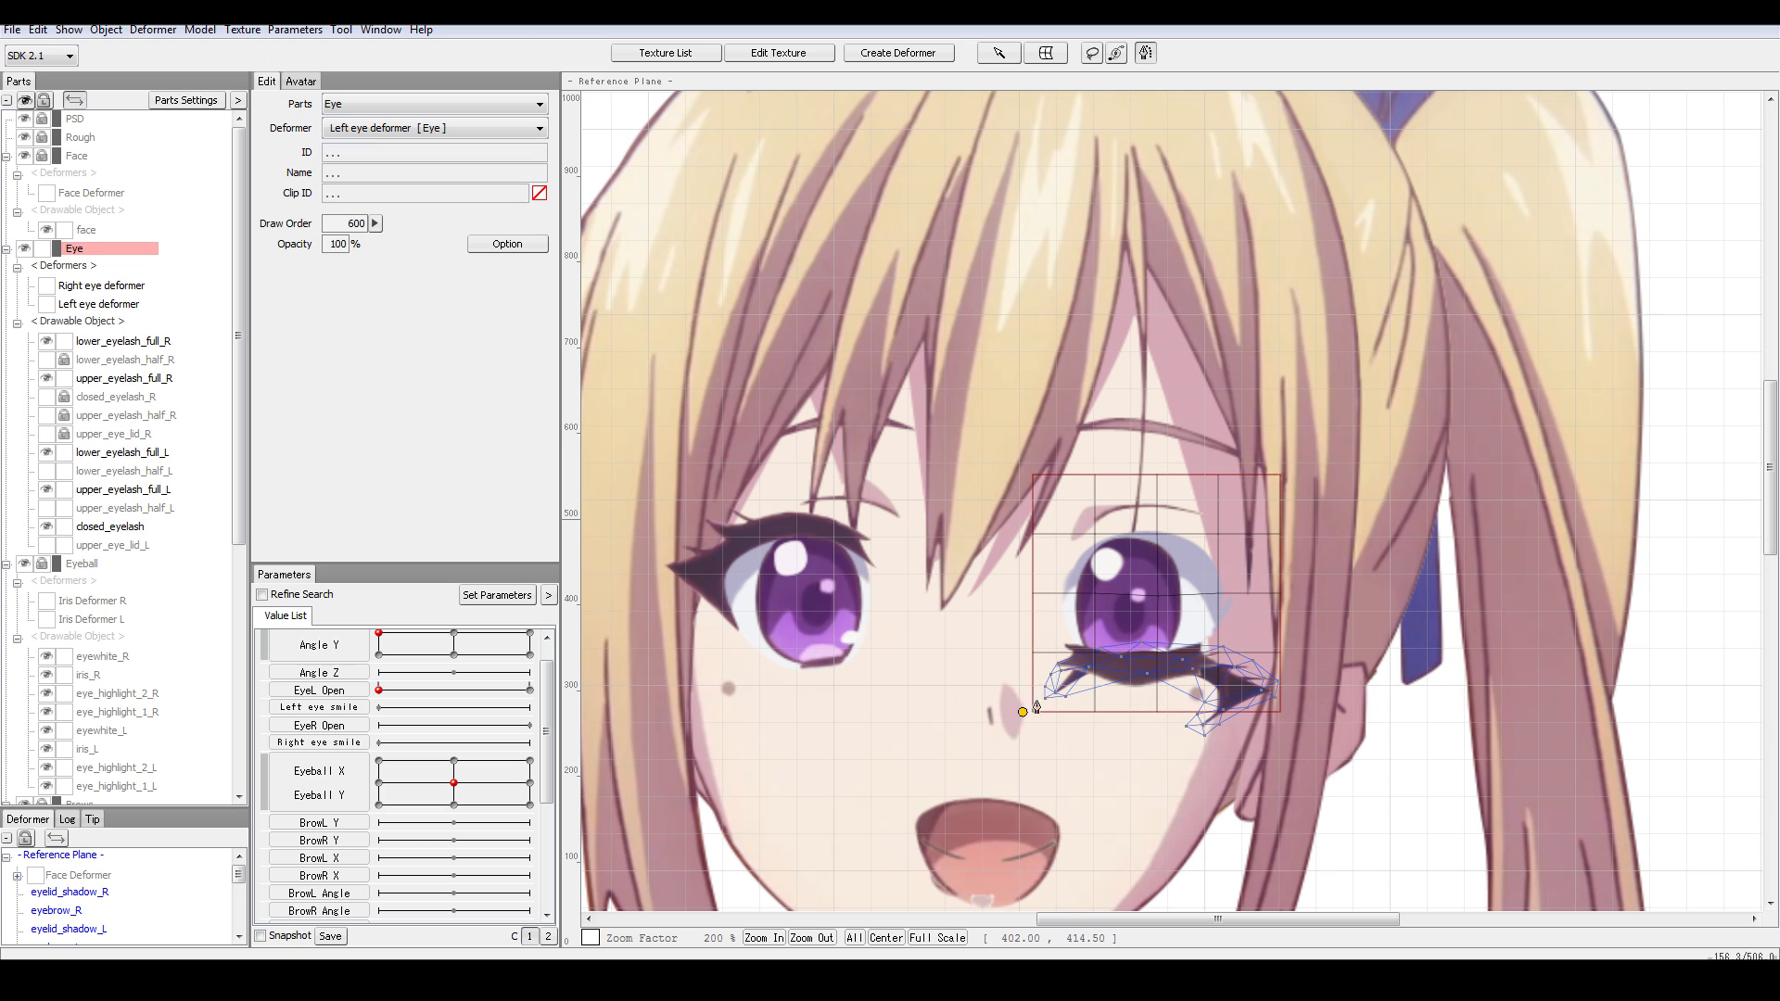
click(1123, 662)
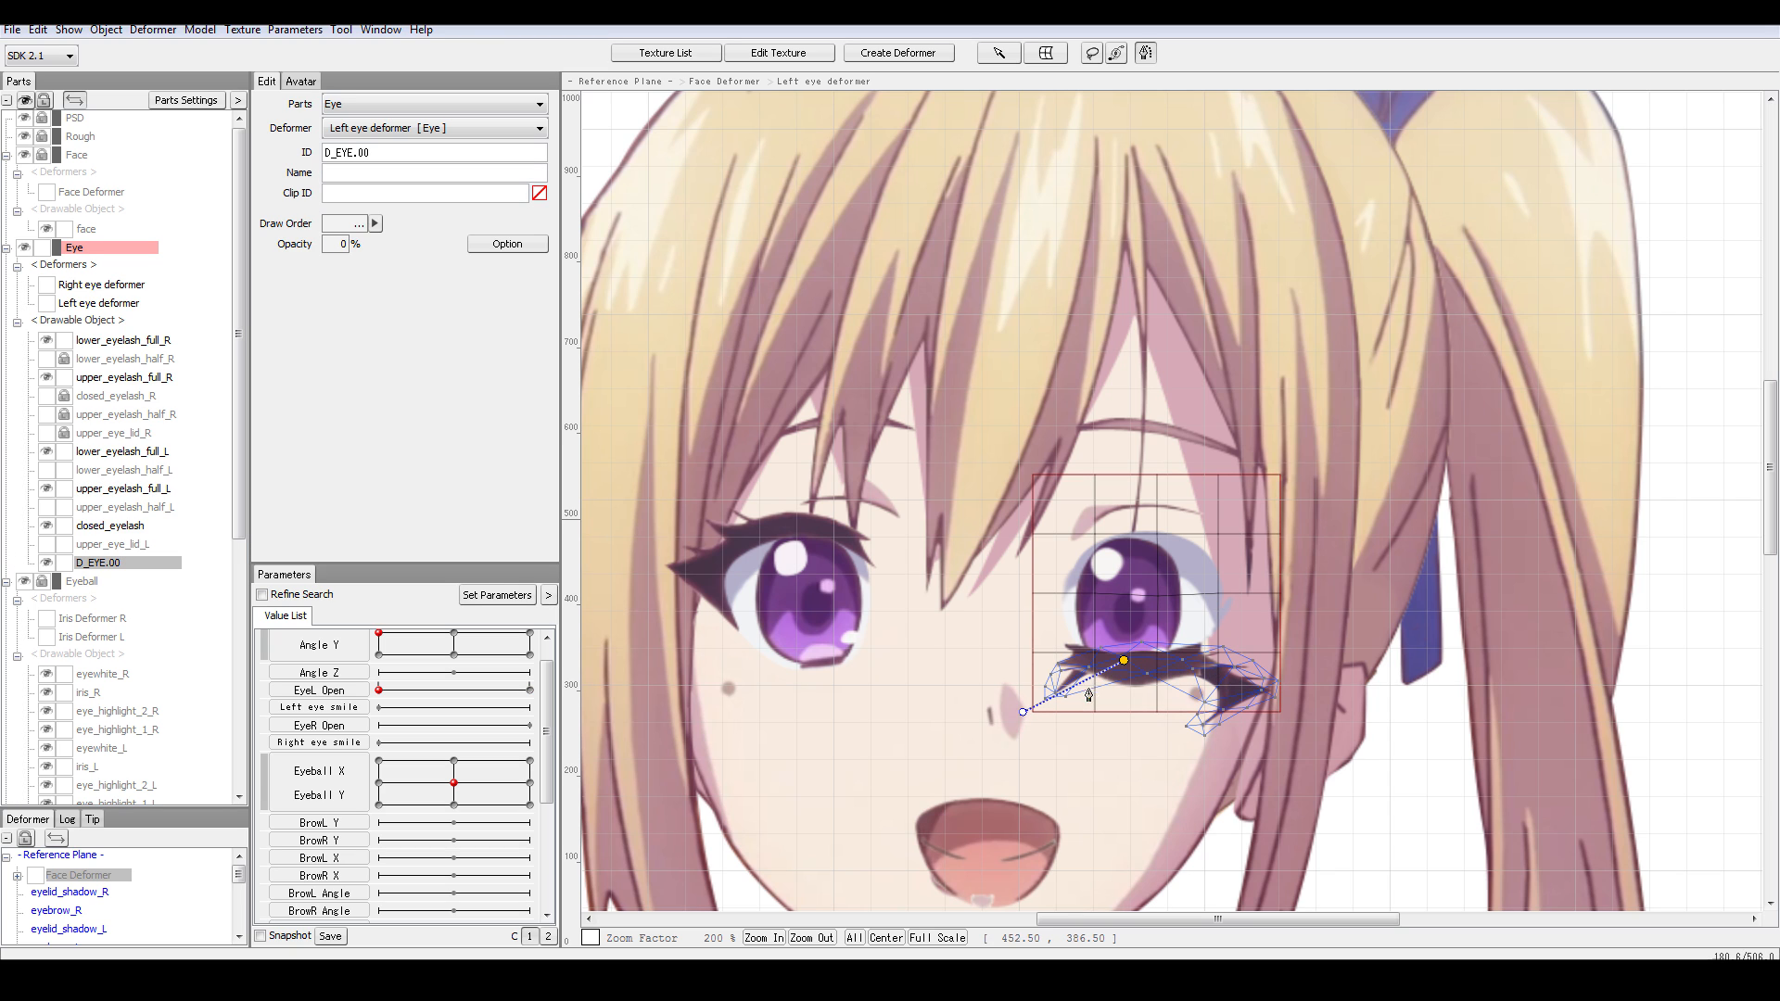
click(1202, 668)
click(1266, 710)
- Bend the deform path into a downward curve by raising both ends and lowering the inner middle point along closed_eyelash
drag(1026, 713, 1021, 636)
drag(1122, 660, 1113, 669)
drag(1266, 710, 1103, 685)
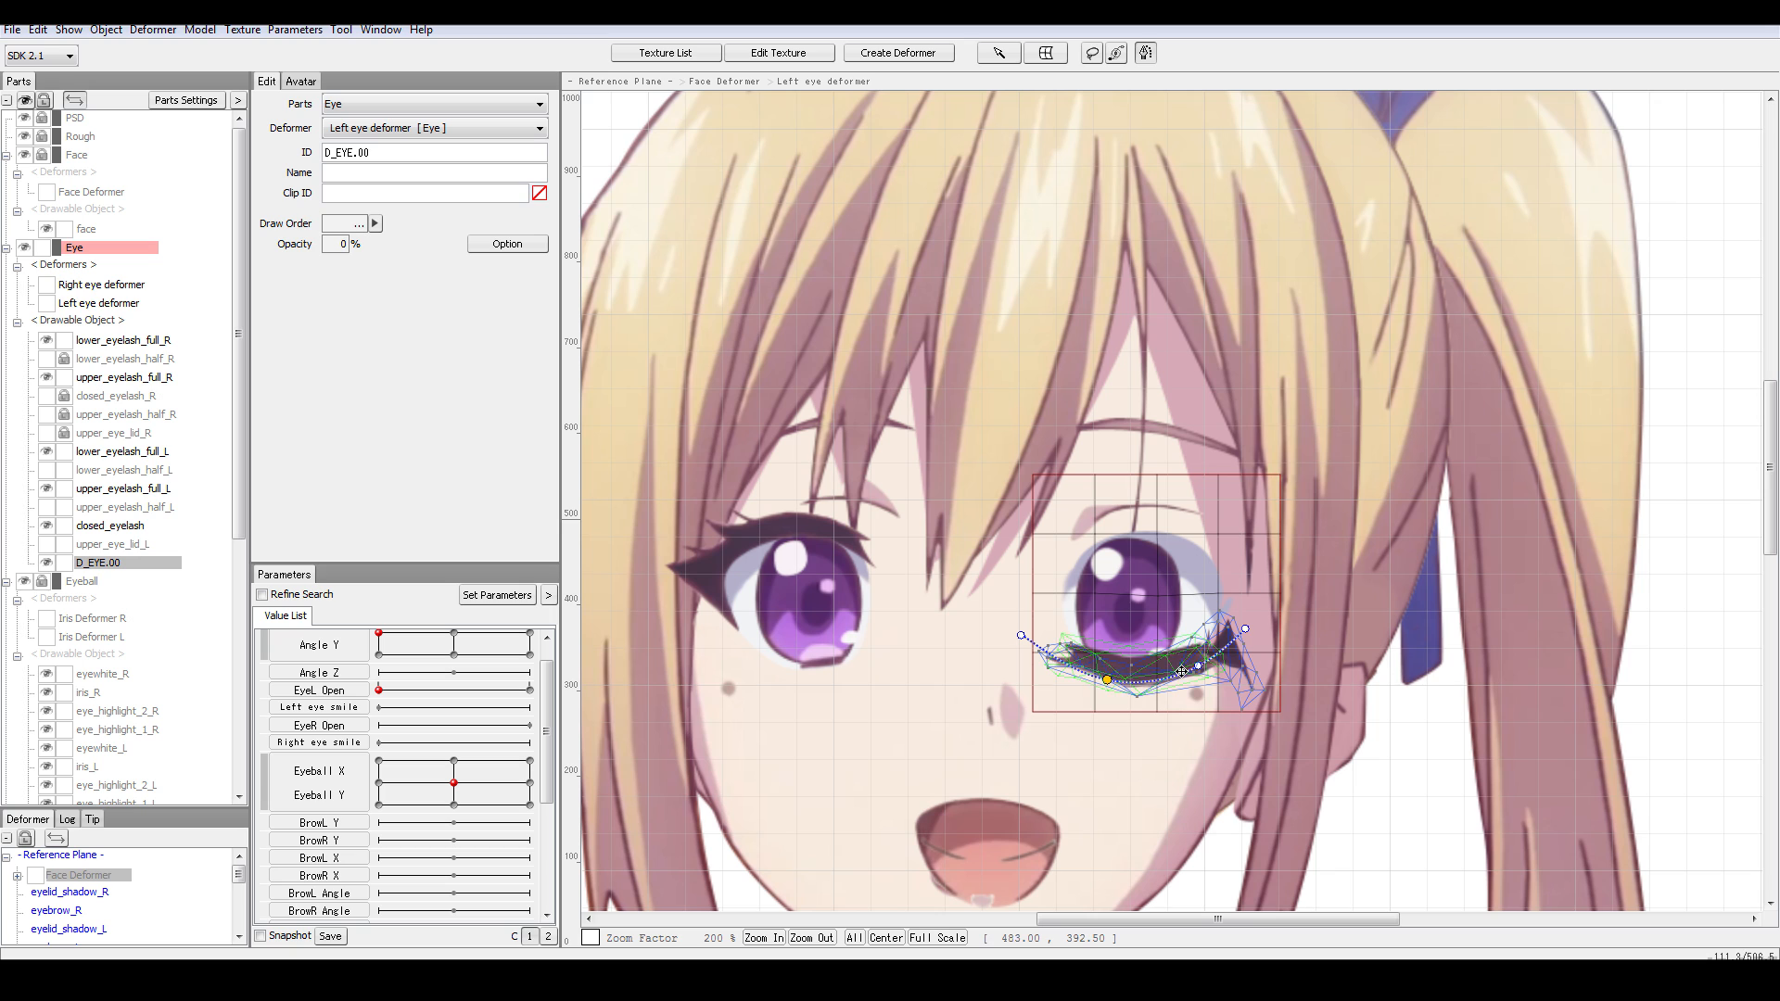
key(ctrl+z)
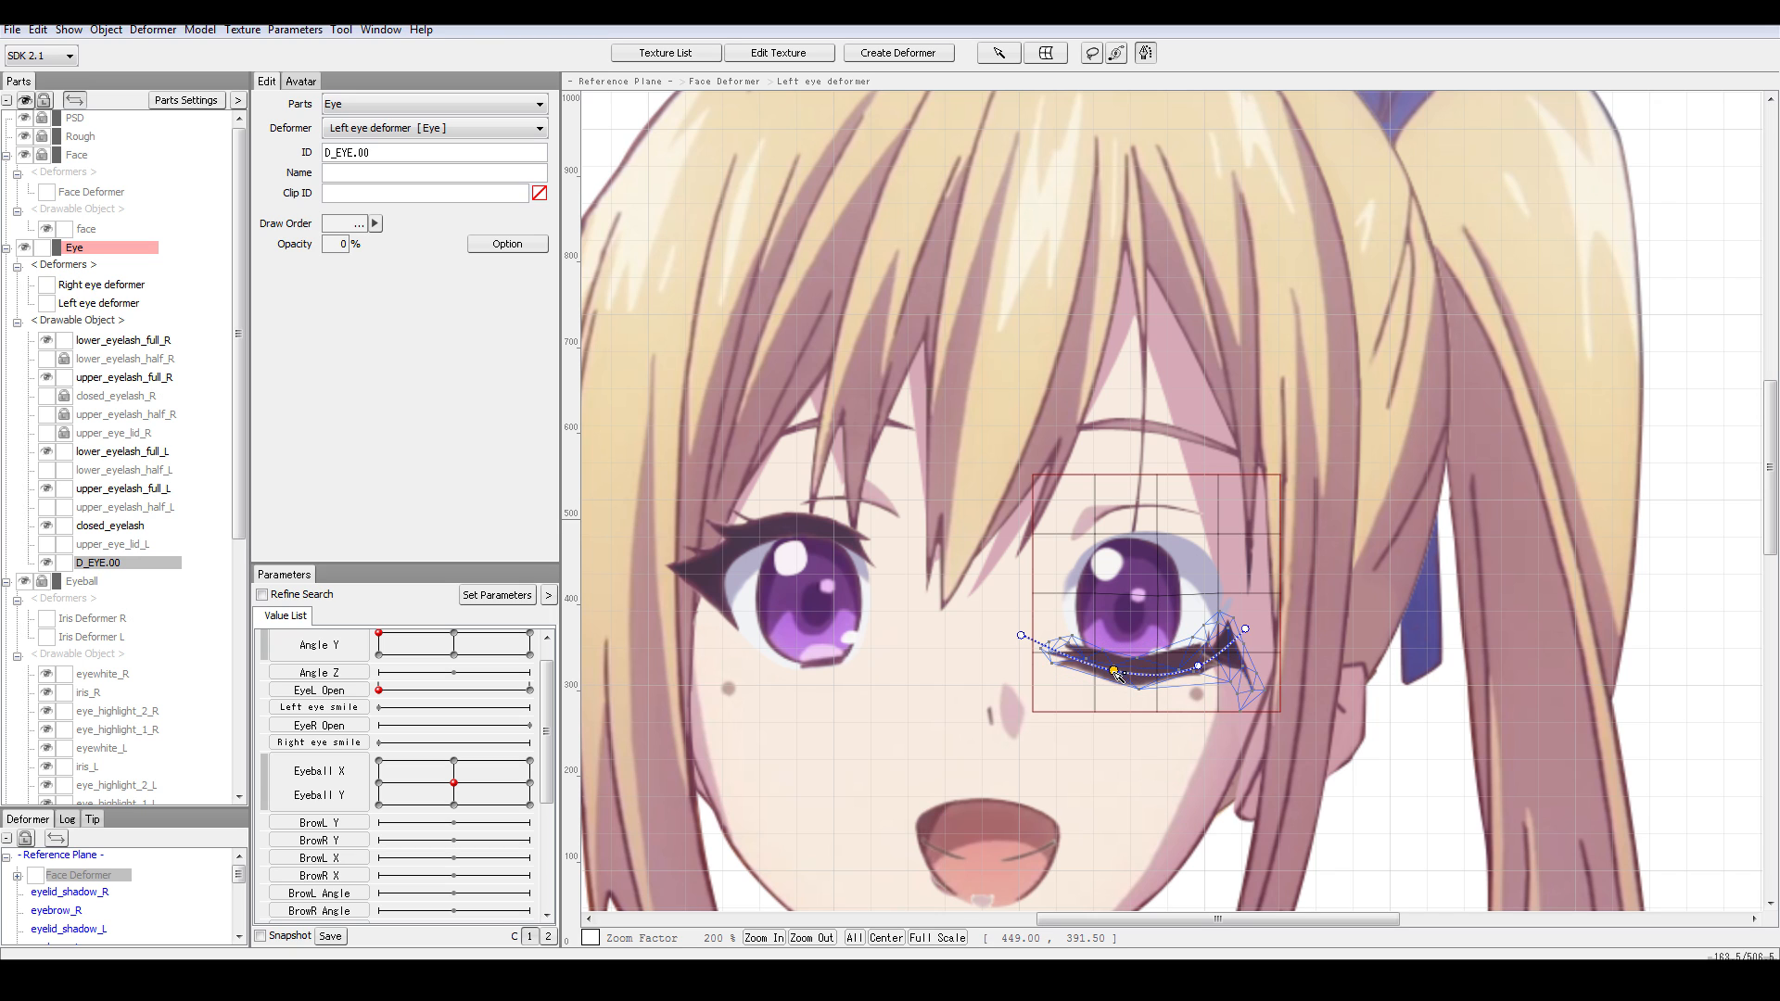
drag(1115, 675, 1120, 677)
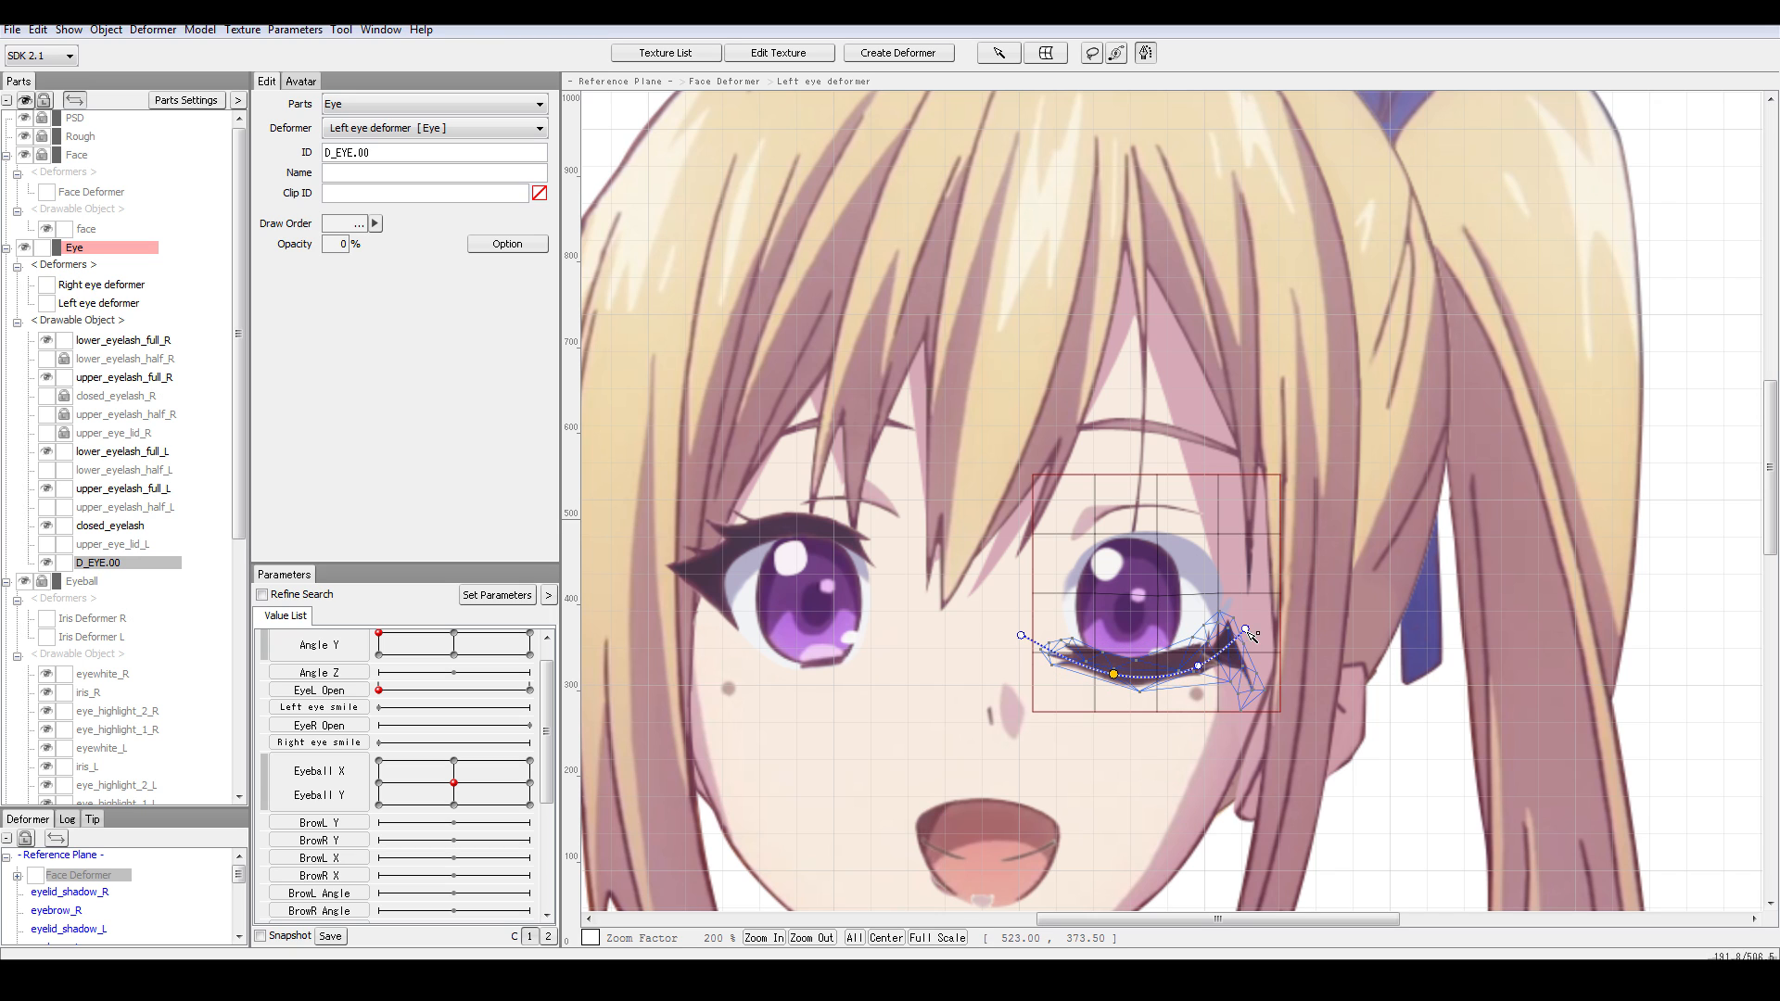
- Pull the path's outer end inward to the tip of closed_eyelash and fine-tune the remaining points to its curve
drag(1235, 641, 1123, 669)
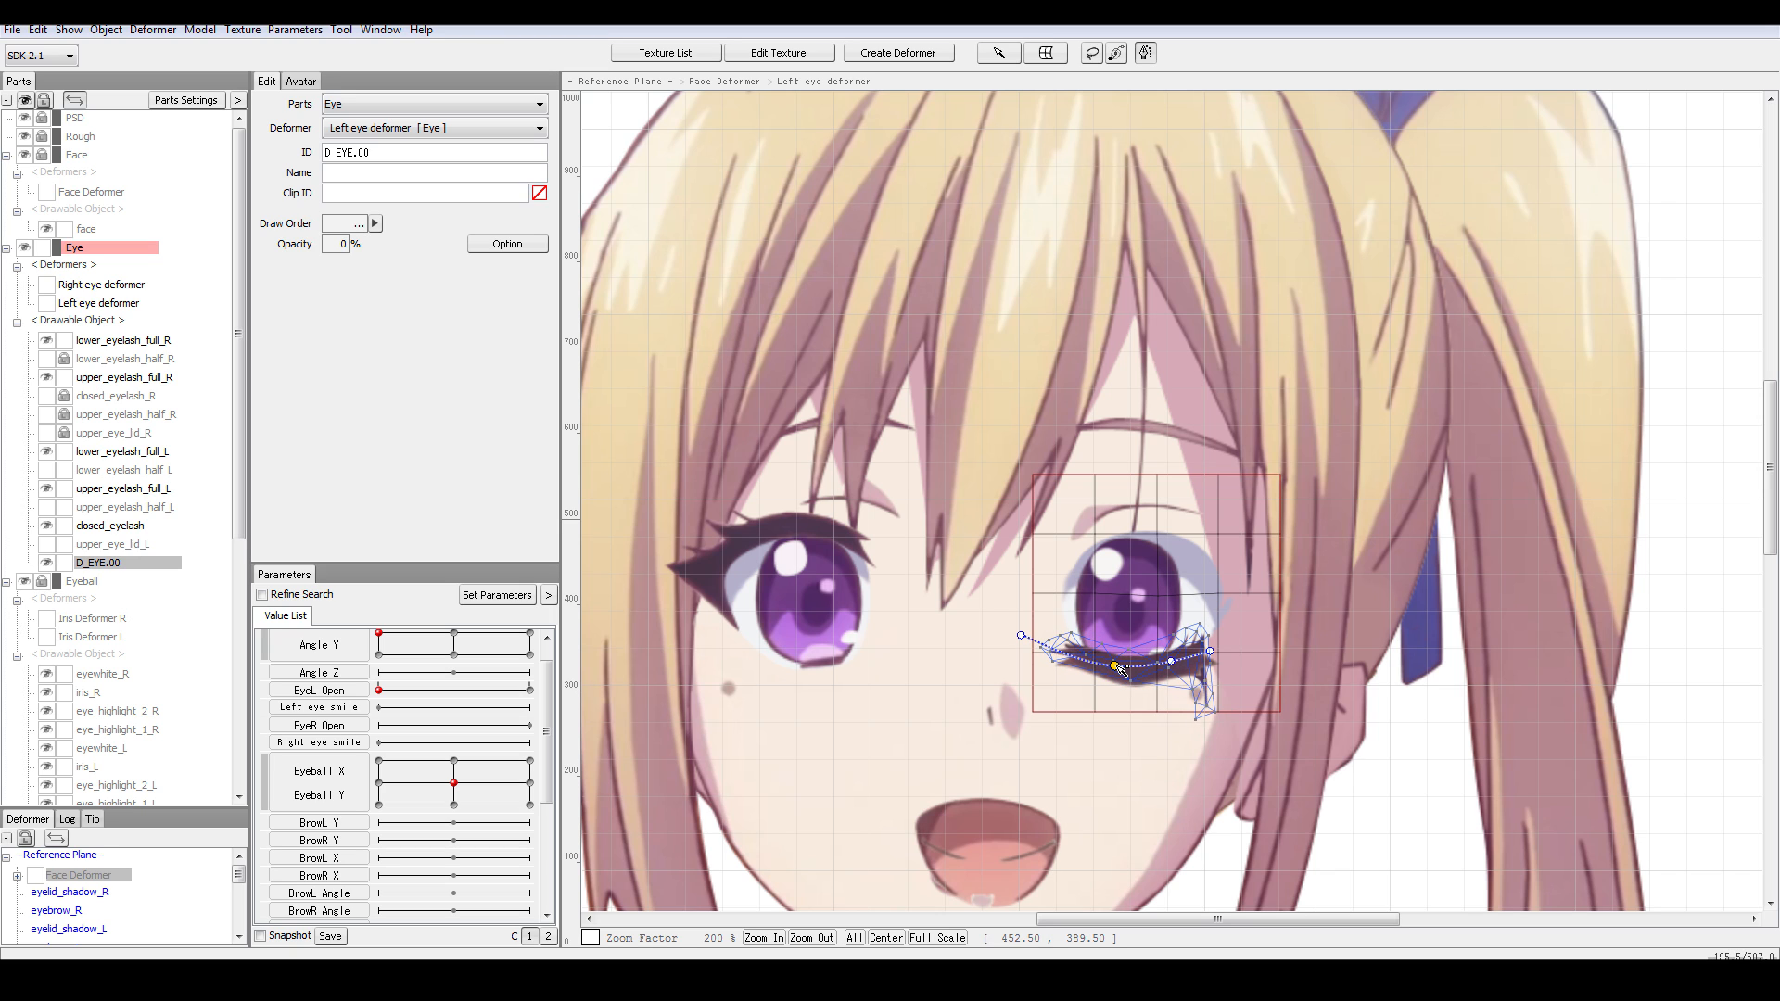
click(1171, 659)
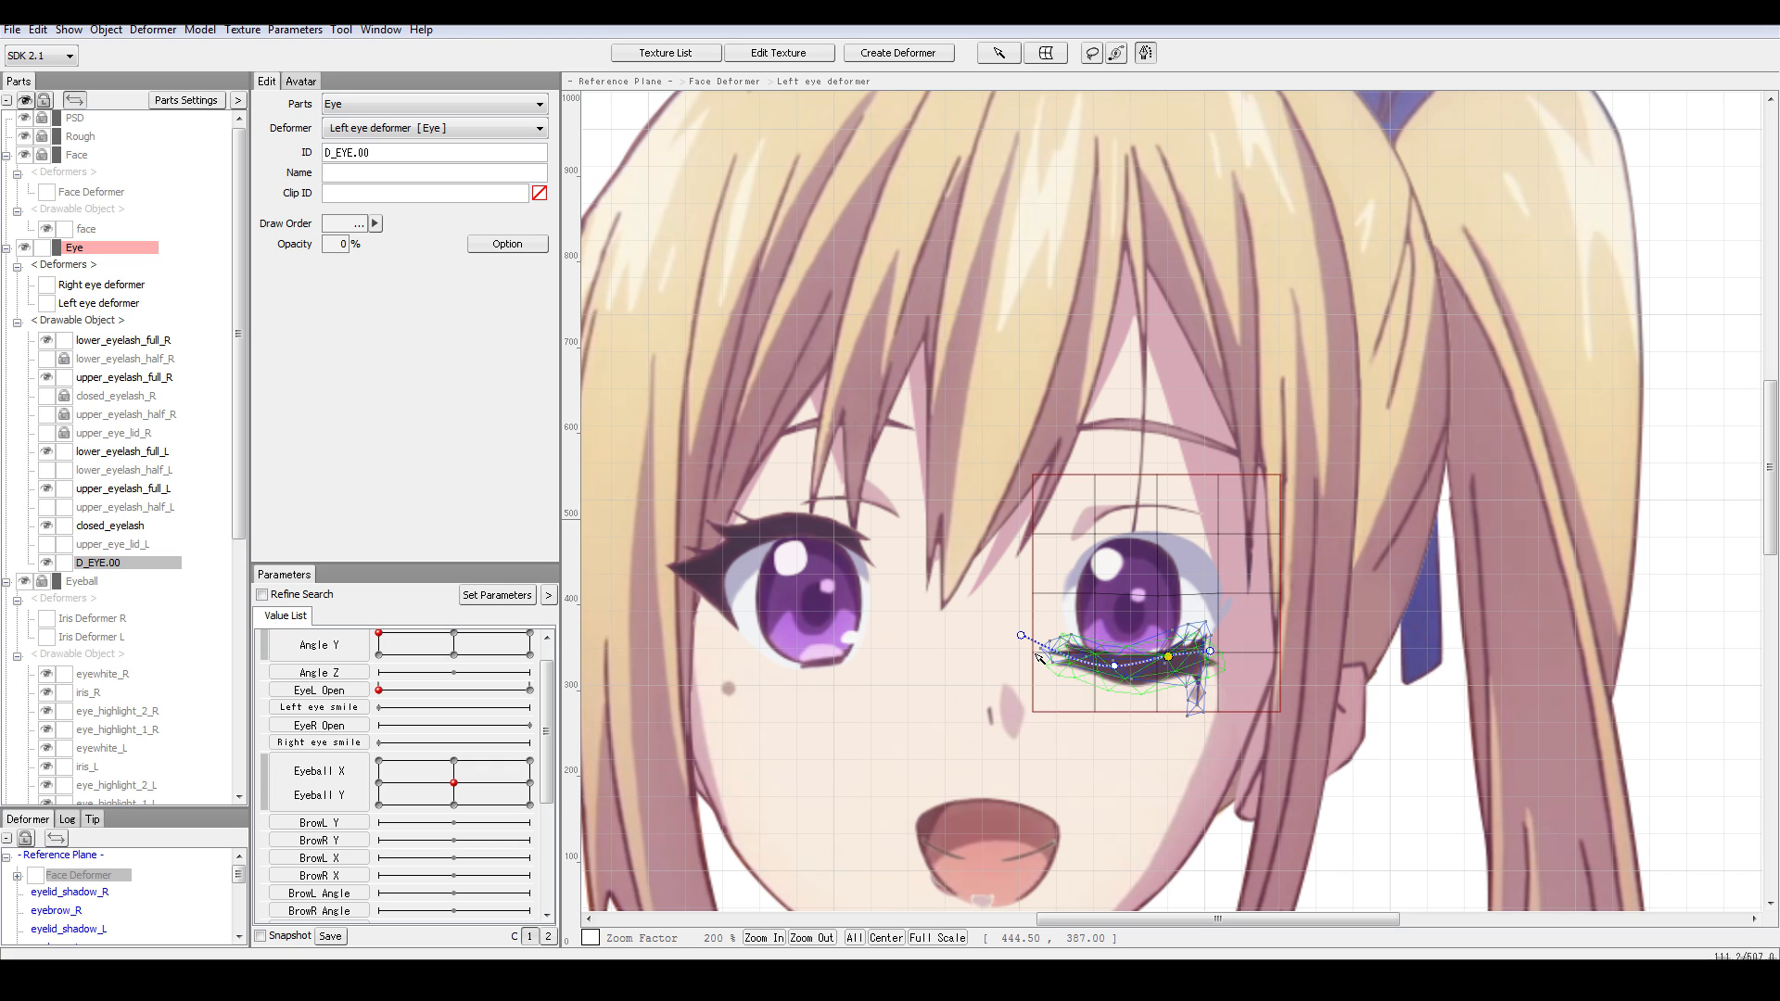
mouse_move(1028, 647)
mouse_down()
mouse_move(1033, 627)
mouse_move(1039, 658)
mouse_up()
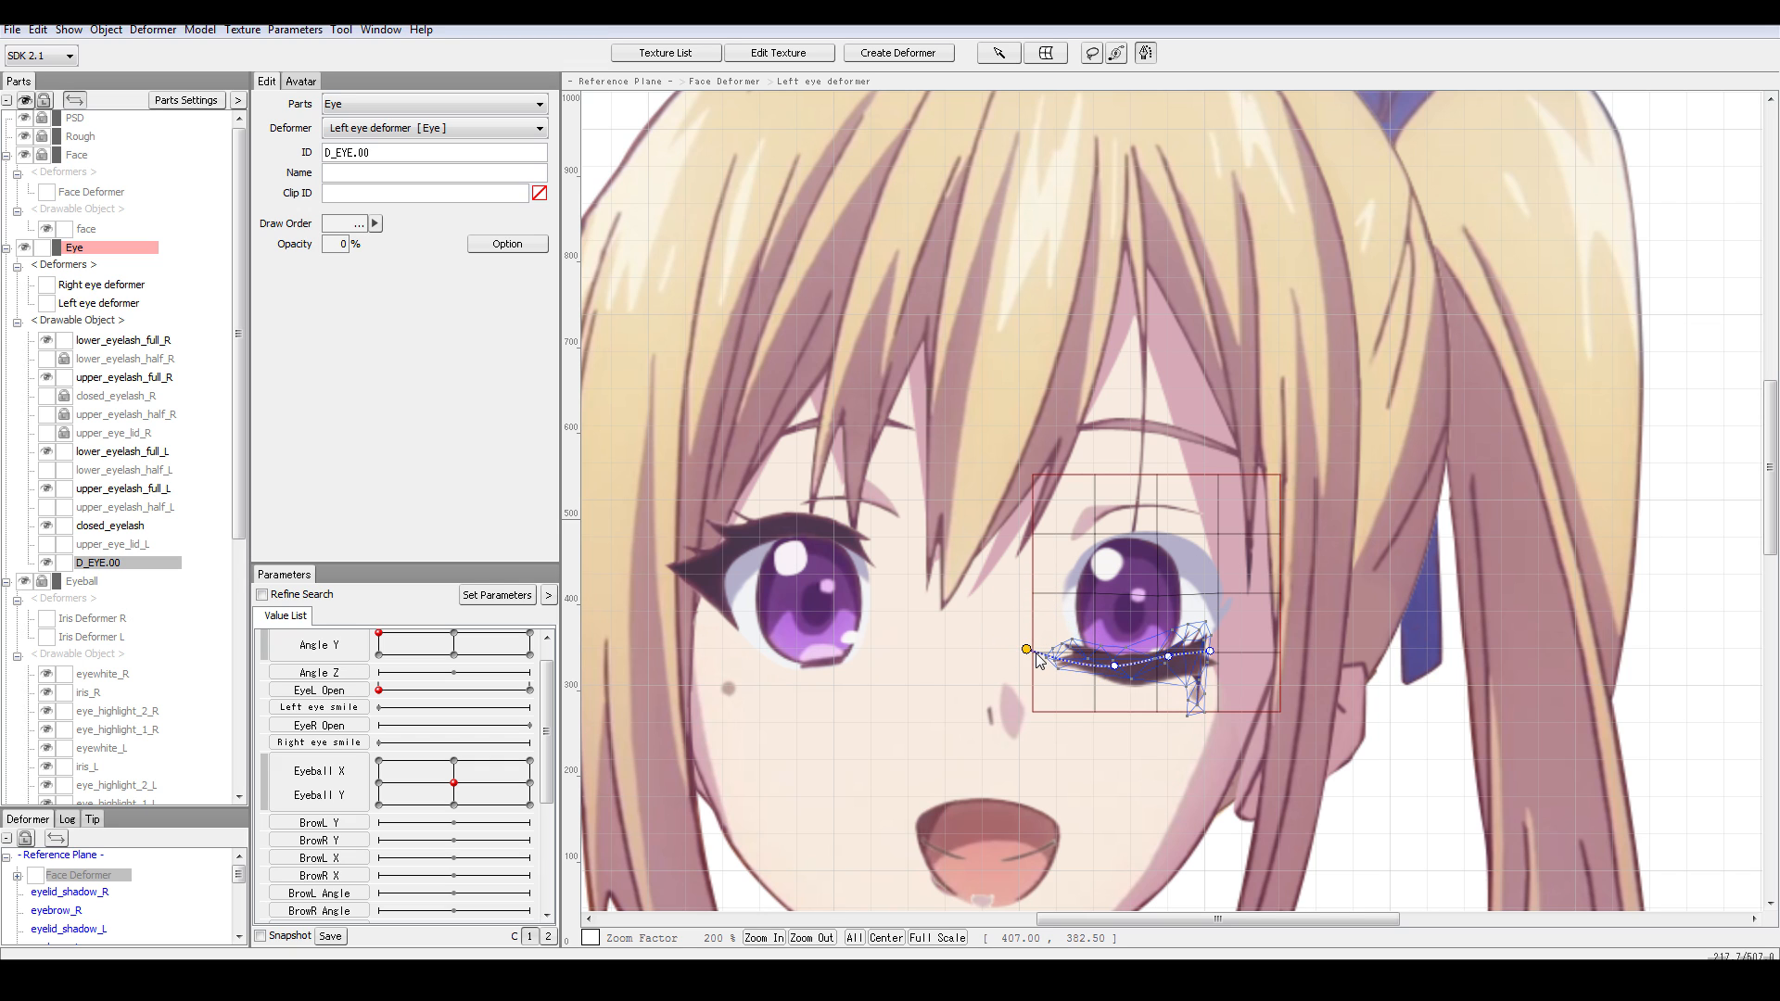
drag(1210, 652, 1207, 660)
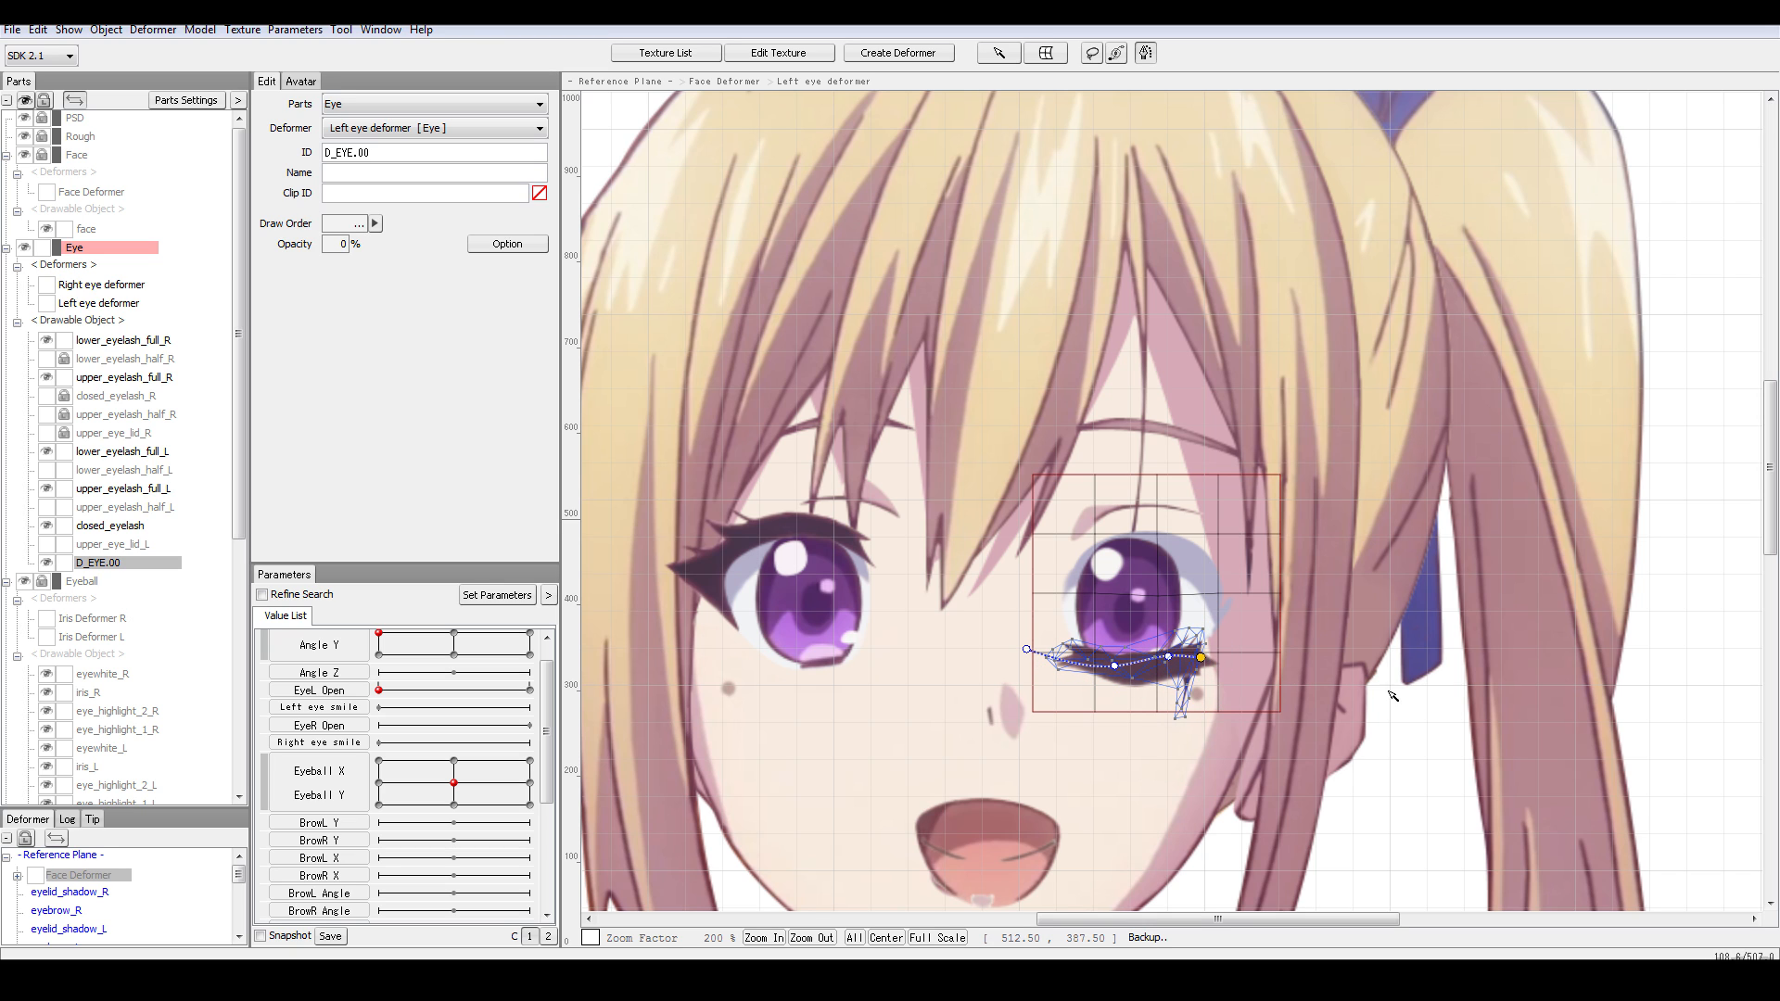
- Deselect the path and test the eyelash by moving EyeL Open from 0.00 to 1.00
click(1399, 700)
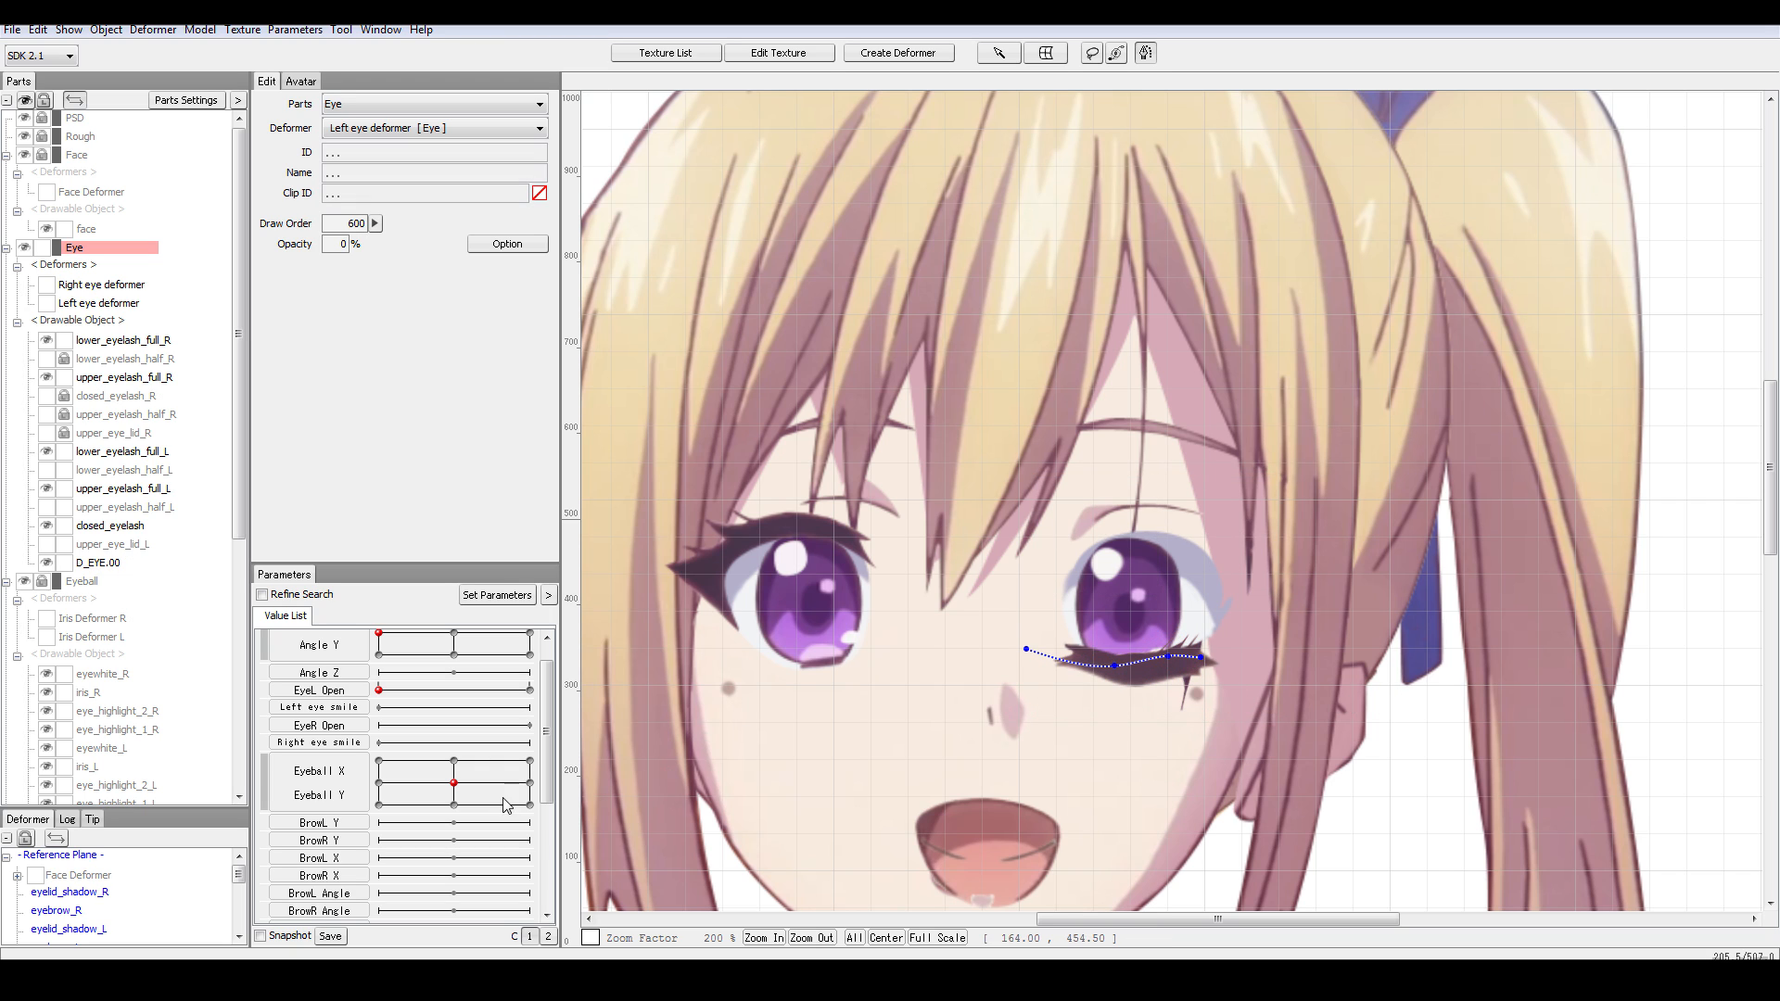
drag(380, 691, 278, 695)
drag(438, 695, 724, 686)
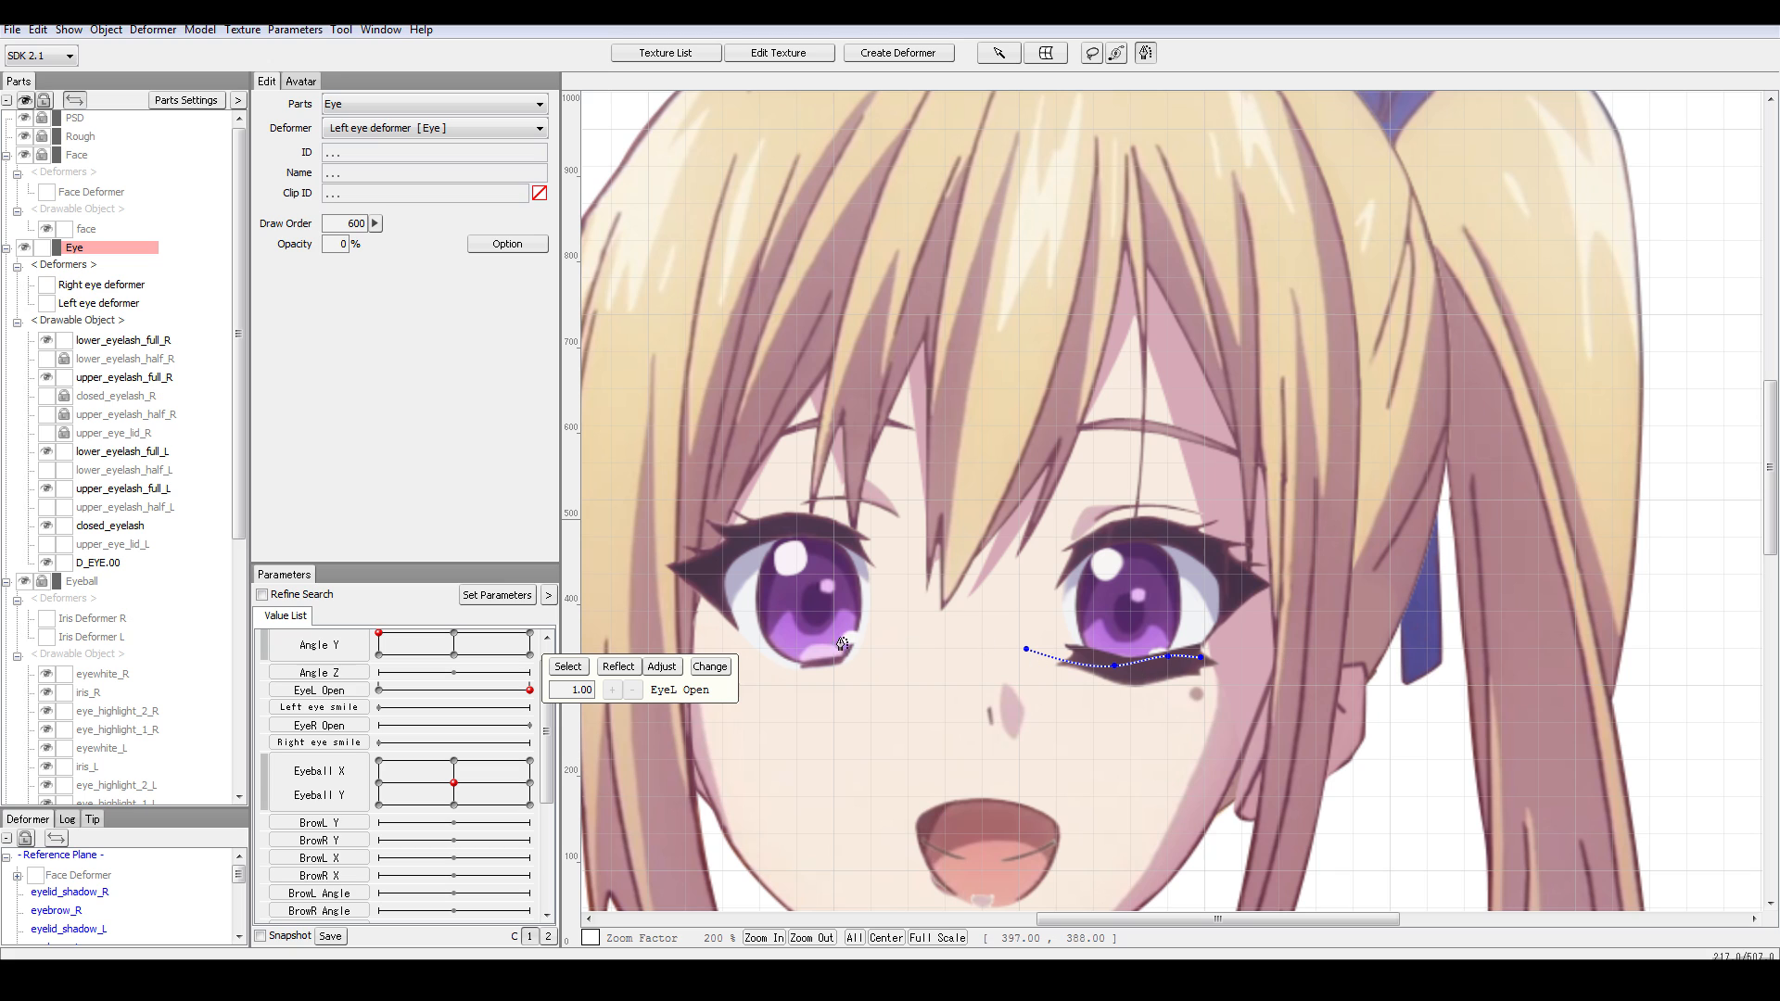